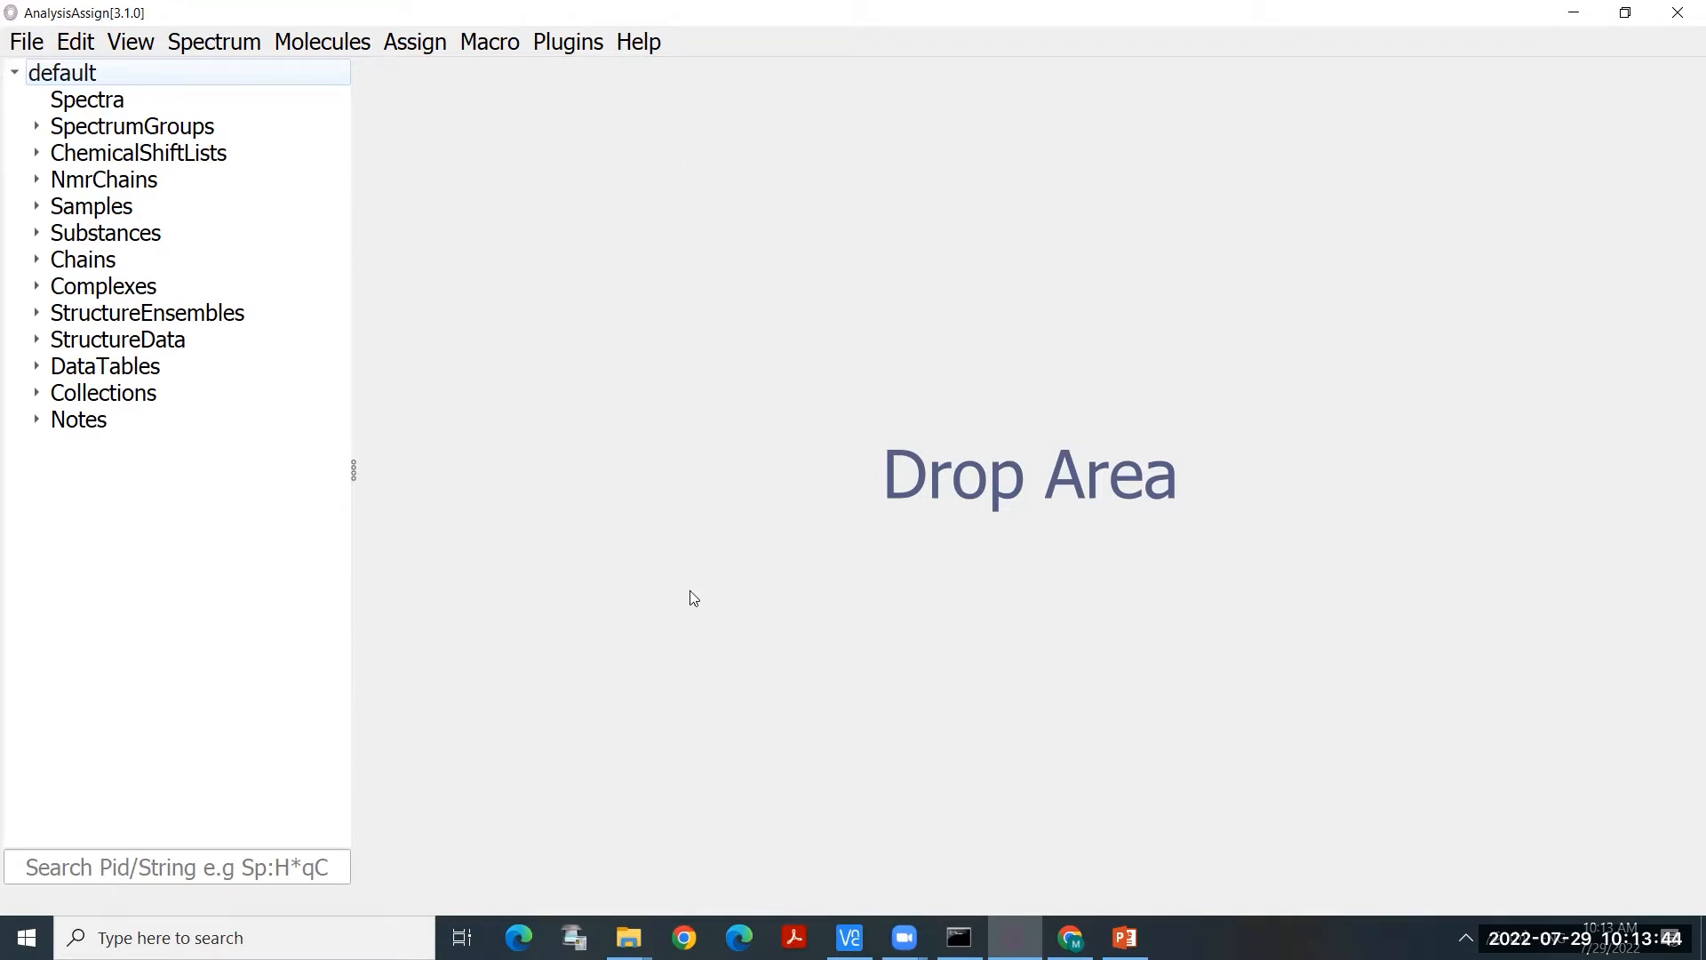
Step: Load HSQC.ucsf from the ubiquitin_data folder into the empty drop area, then move the folder window out of the way
{"action": "left_click", "coordinate": [627, 935]}
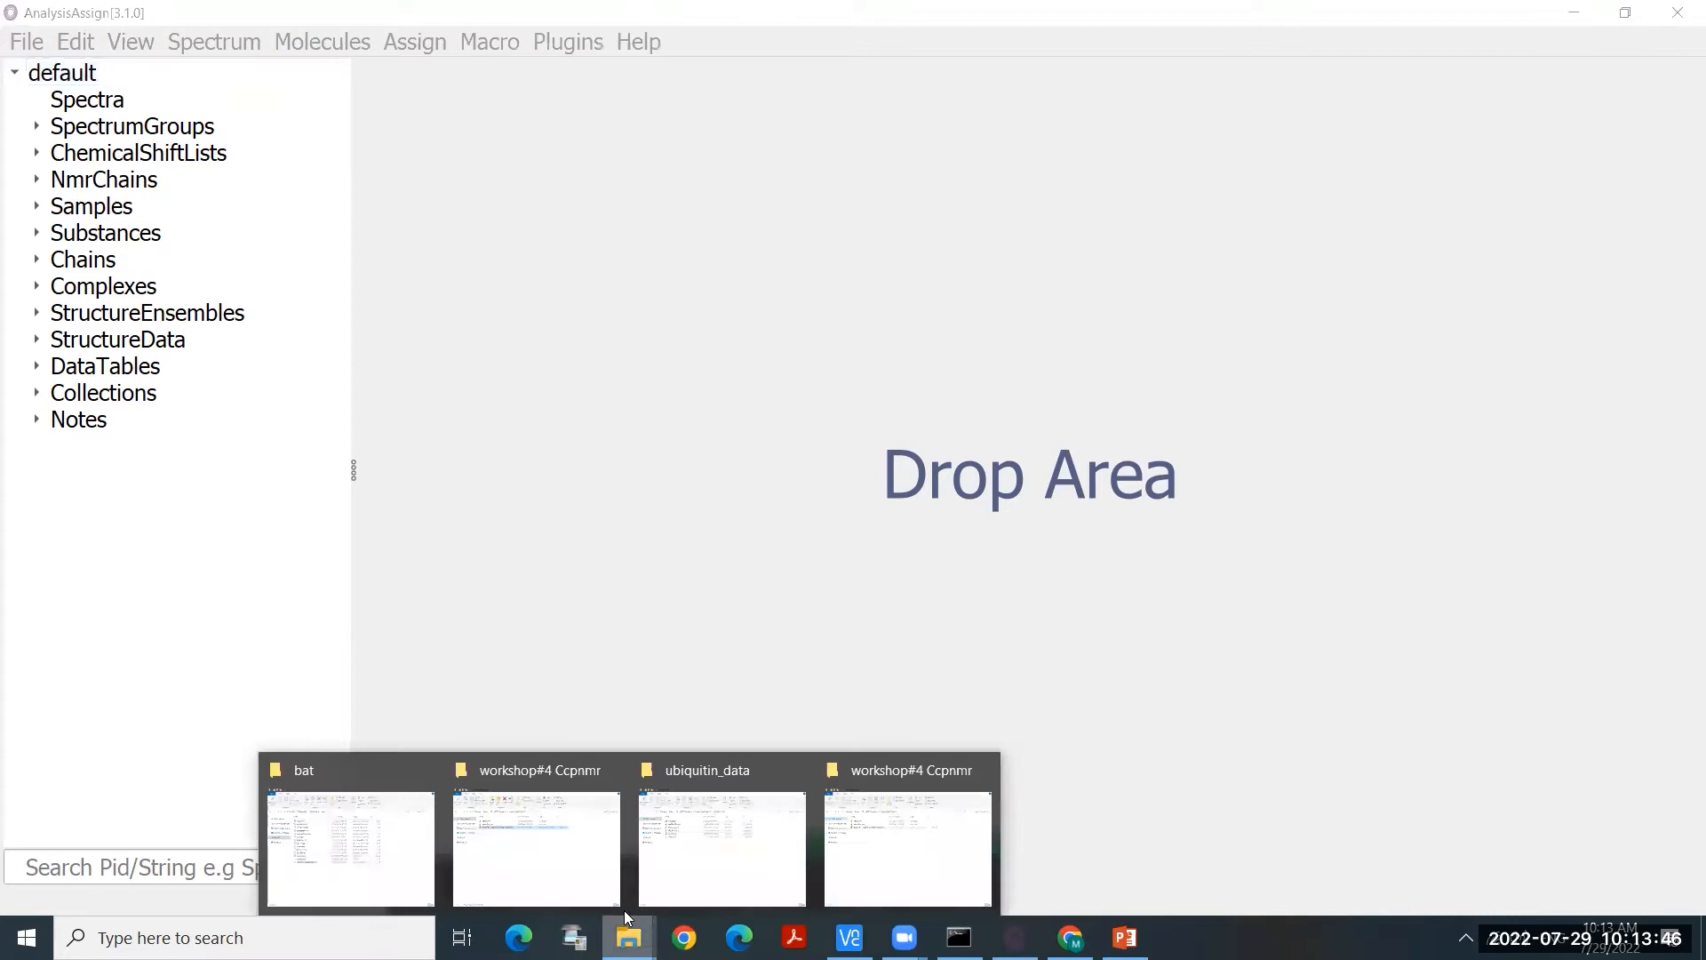
{"action": "left_click", "coordinate": [729, 851]}
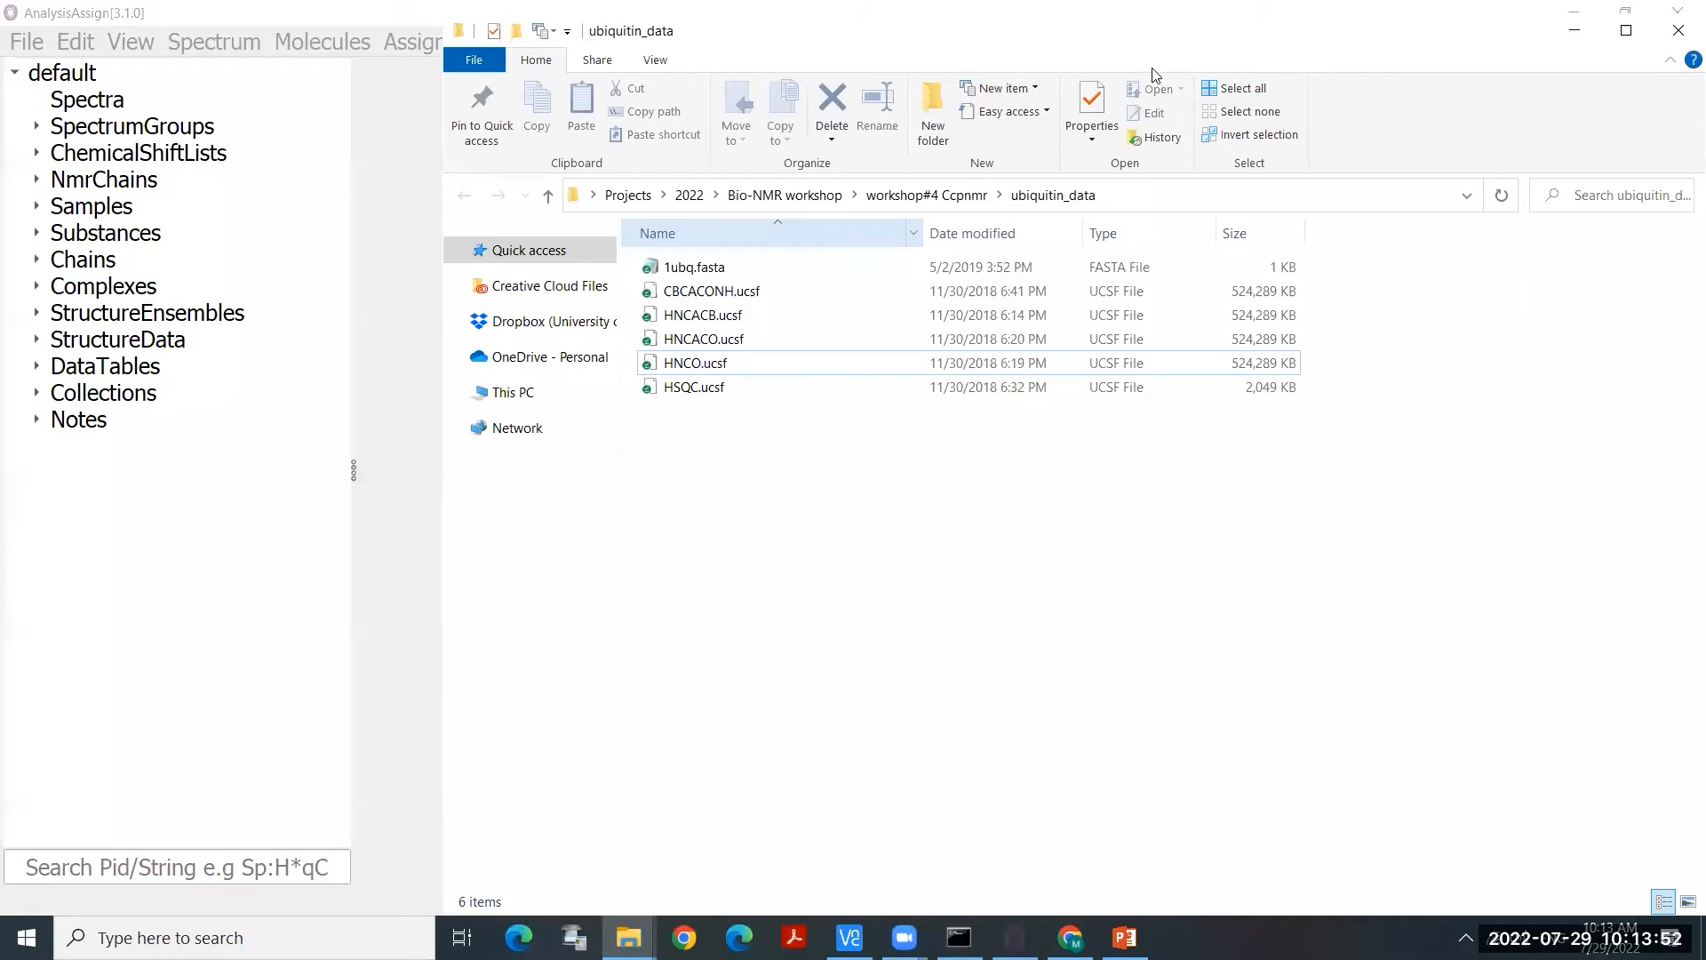
{"action": "left_click_drag", "start_coordinate": [787, 49], "coordinate": [1156, 73]}
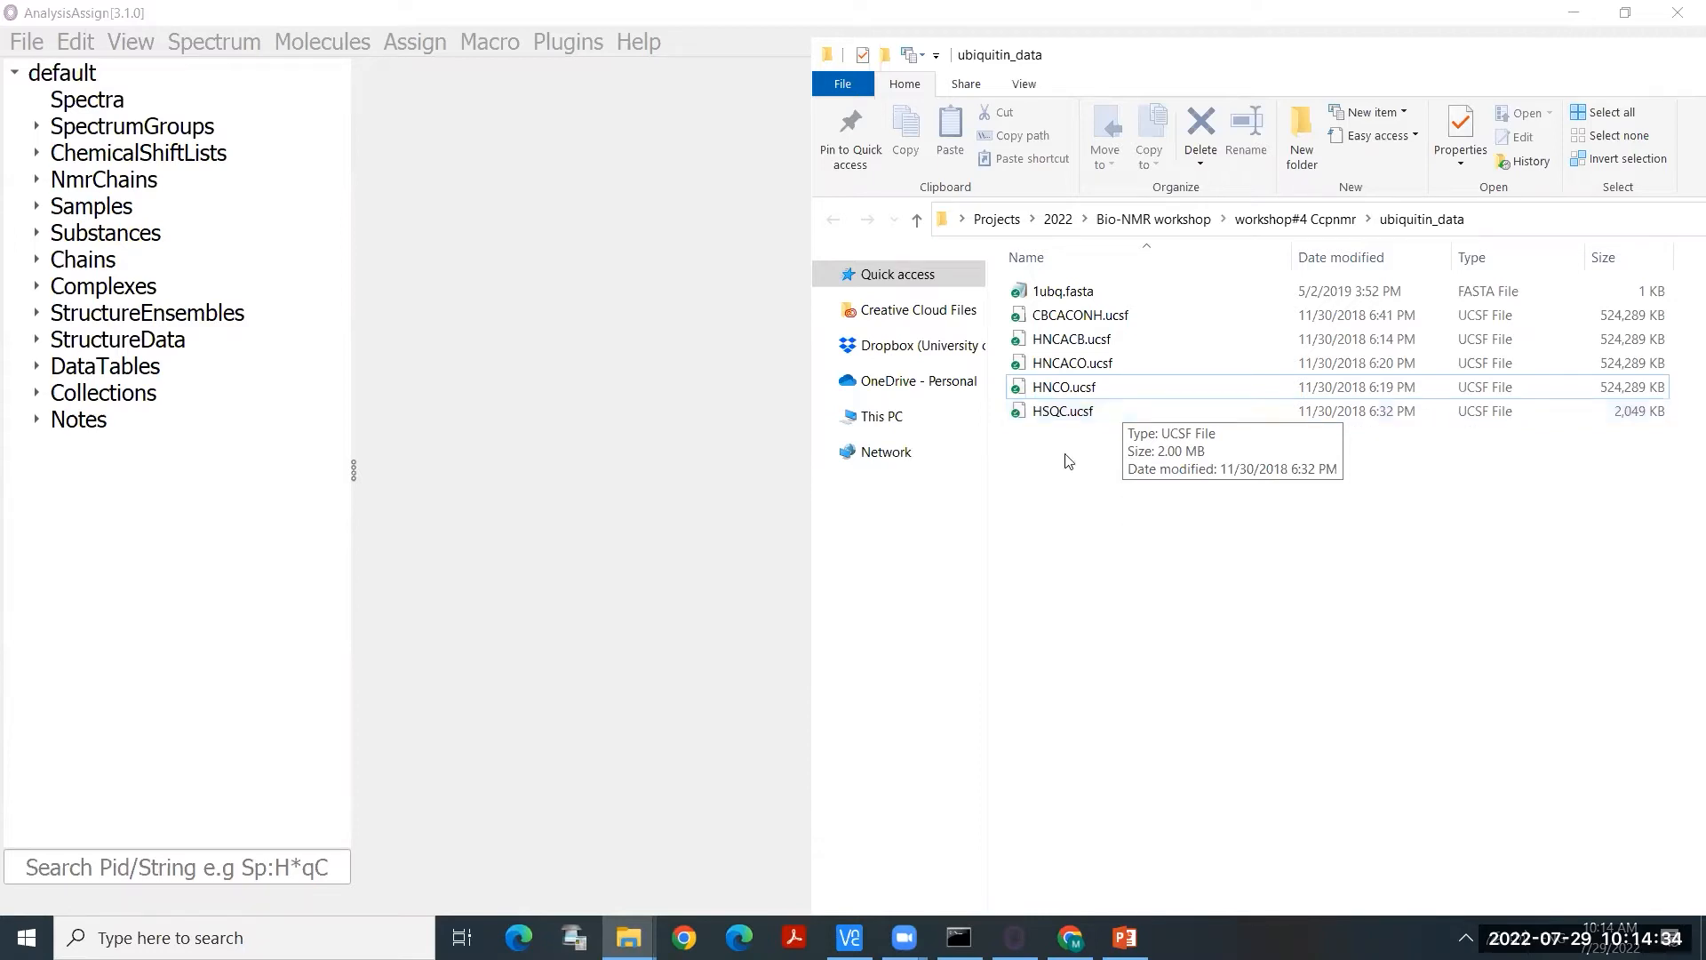
{"action": "left_click", "coordinate": [1092, 418]}
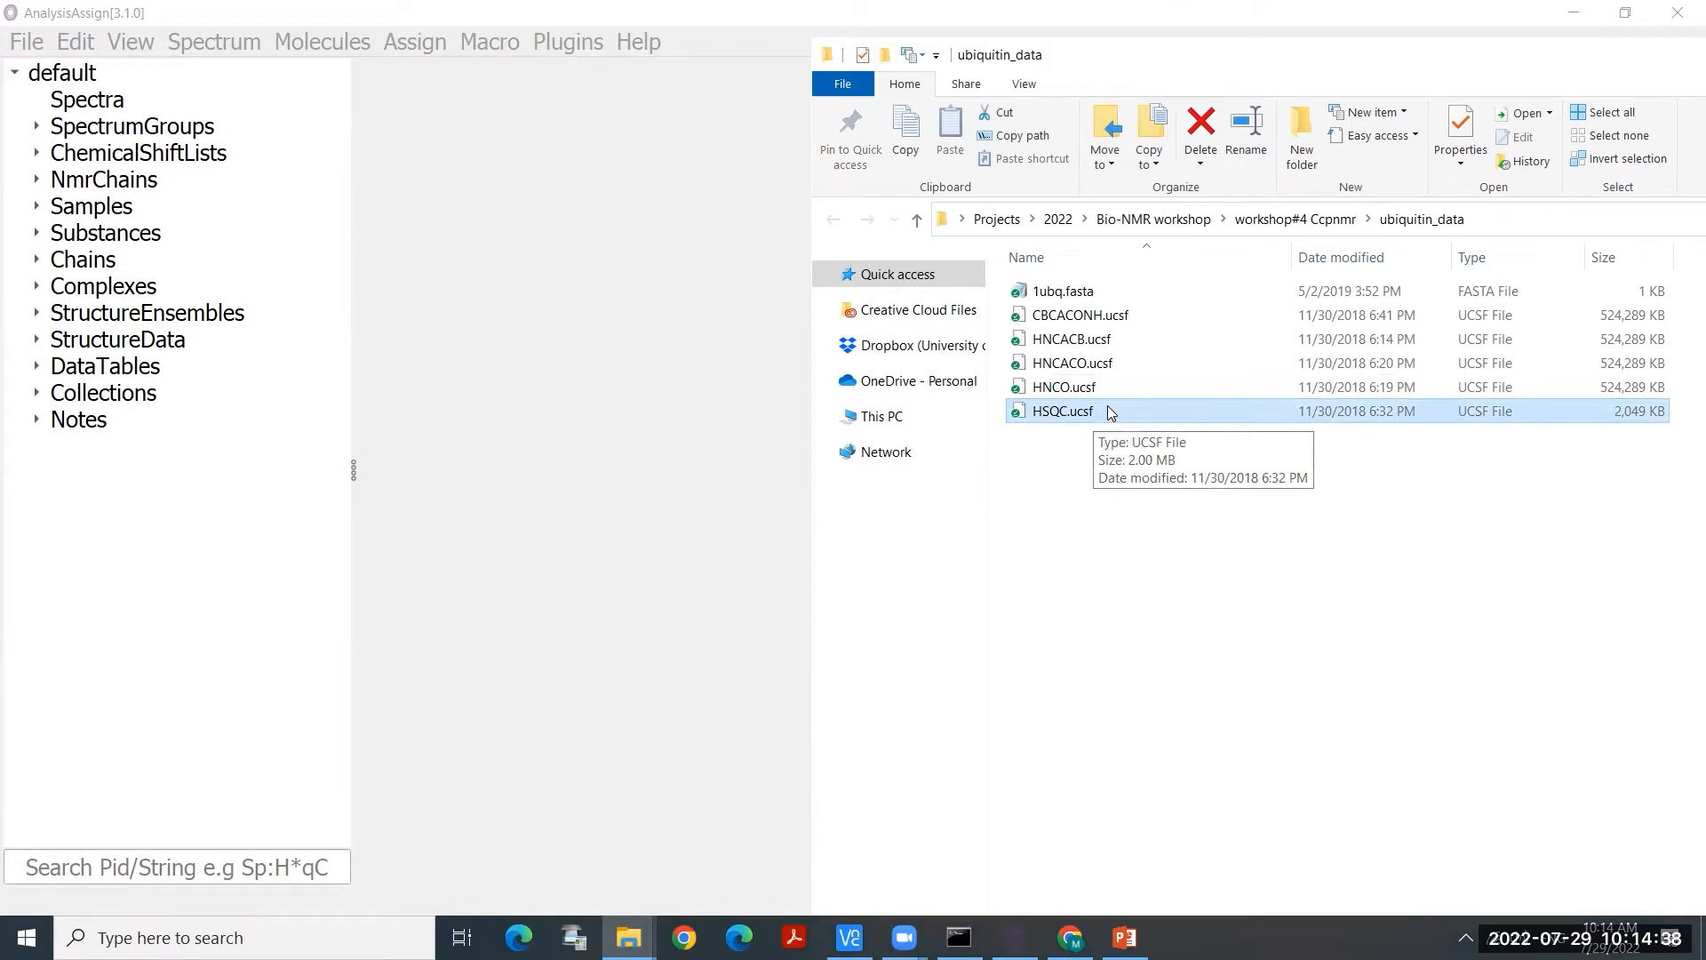
{"action": "left_click_drag", "start_coordinate": [1113, 407], "coordinate": [628, 454]}
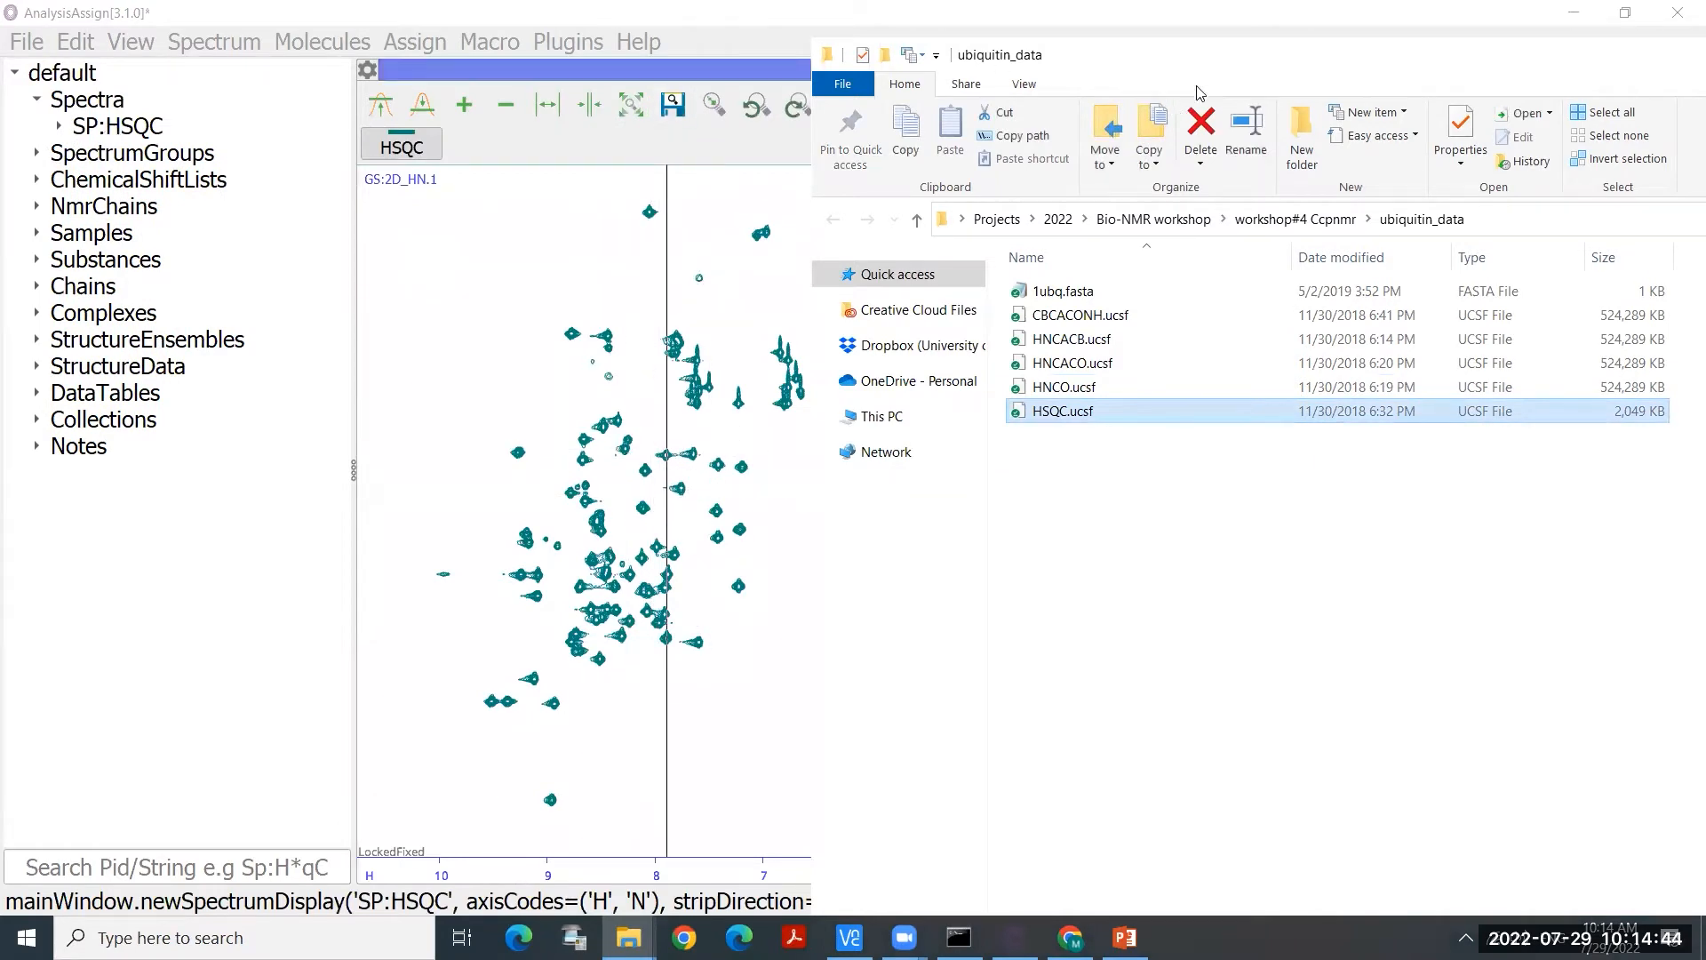
{"action": "left_click_drag", "start_coordinate": [1186, 69], "coordinate": [592, 214]}
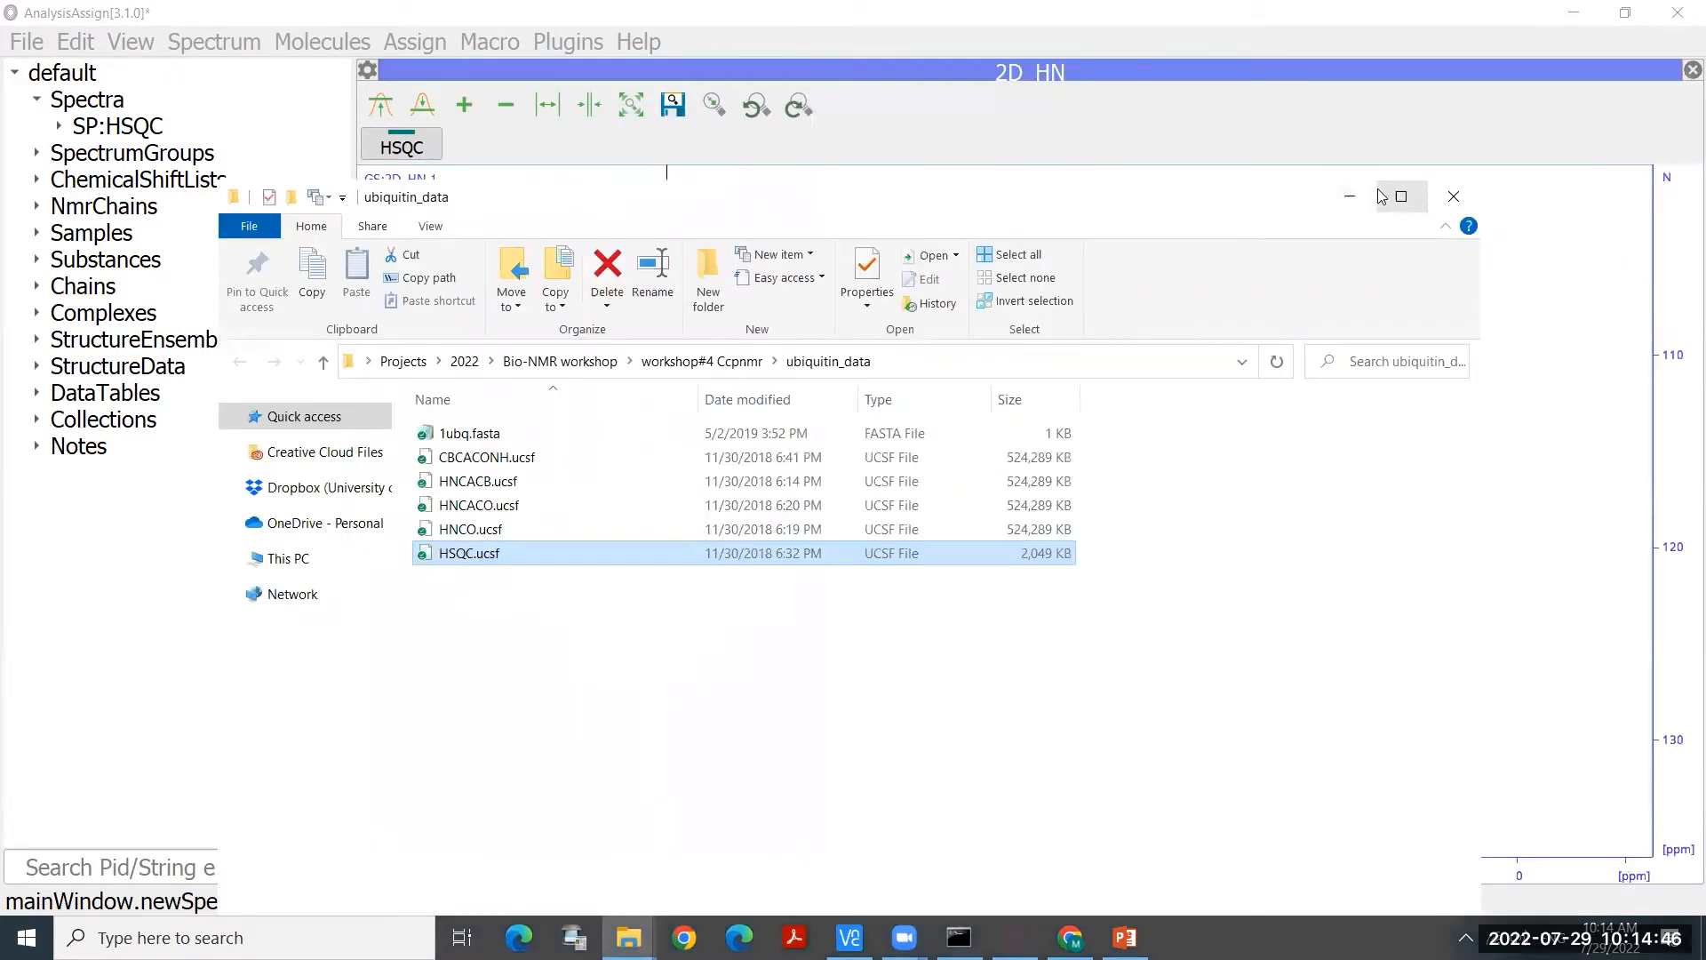
{"action": "left_click", "coordinate": [1349, 197]}
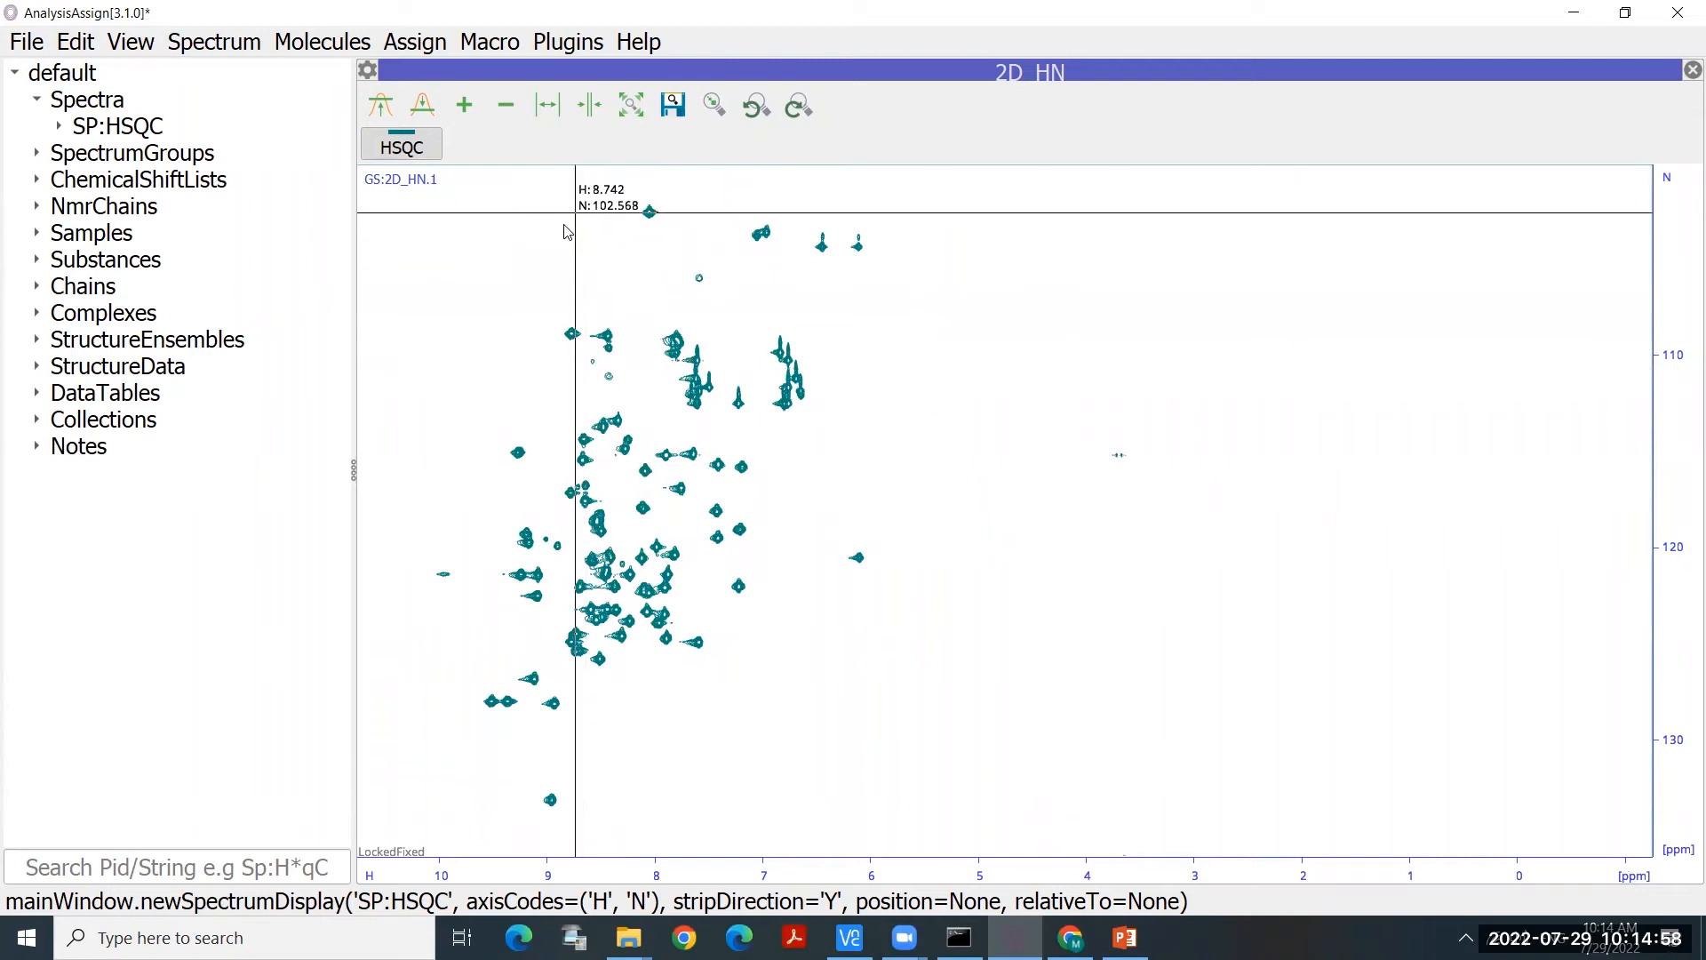
Step: Examine the HSQC peaks across the whole spectrum and close up around 8.4–8.8 ppm H and 109 ppm N
{"action": "left_click_drag", "start_coordinate": [503, 265], "coordinate": [800, 270]}
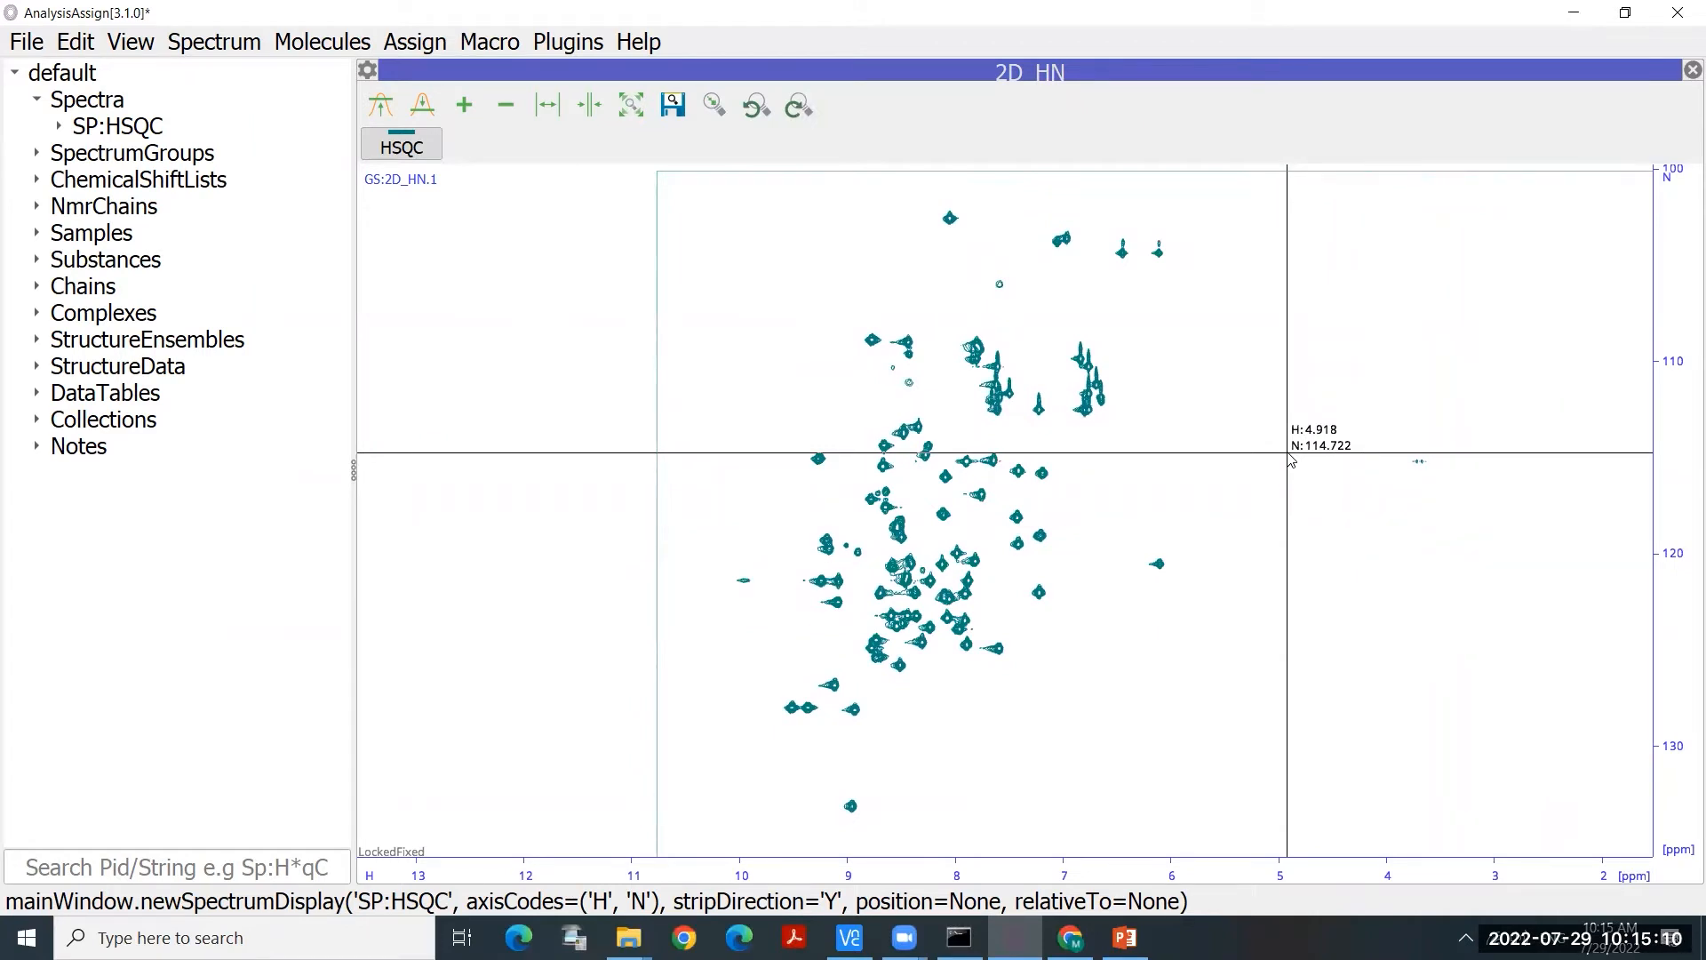
{"action": "scroll", "coordinate": [1291, 458], "scroll_direction": "up", "scroll_amount": 5}
{"action": "scroll", "coordinate": [1290, 458], "scroll_direction": "down", "scroll_amount": 5}
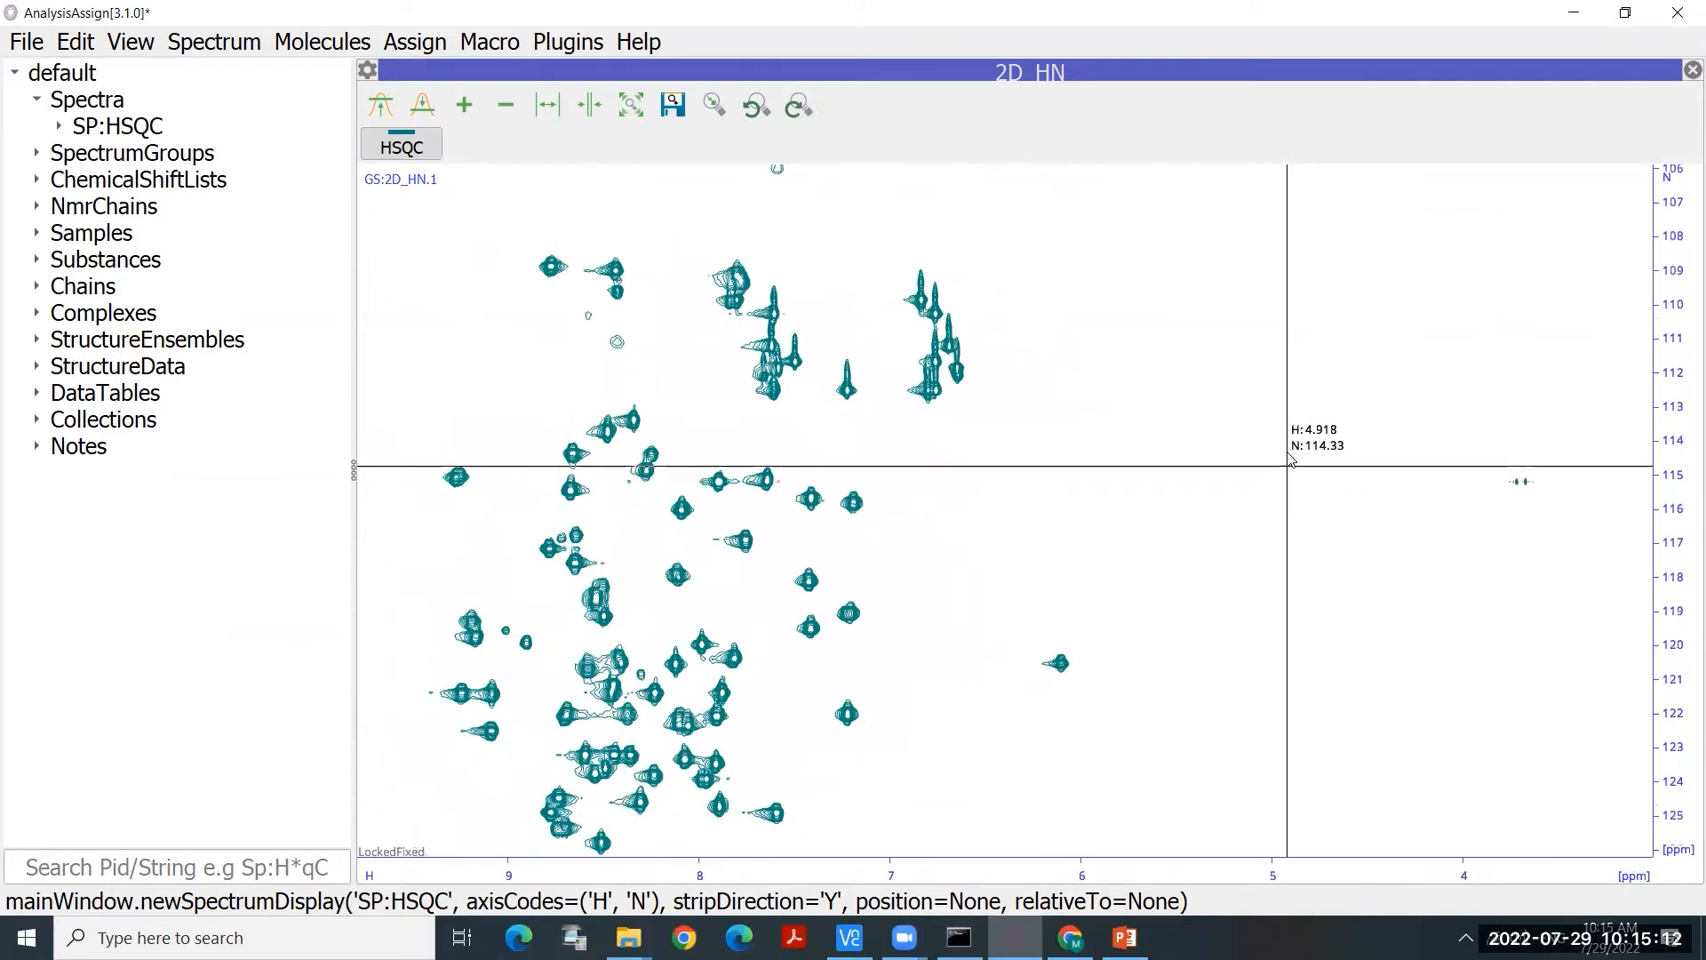
{"action": "scroll", "coordinate": [1290, 459], "scroll_direction": "up", "scroll_amount": 1}
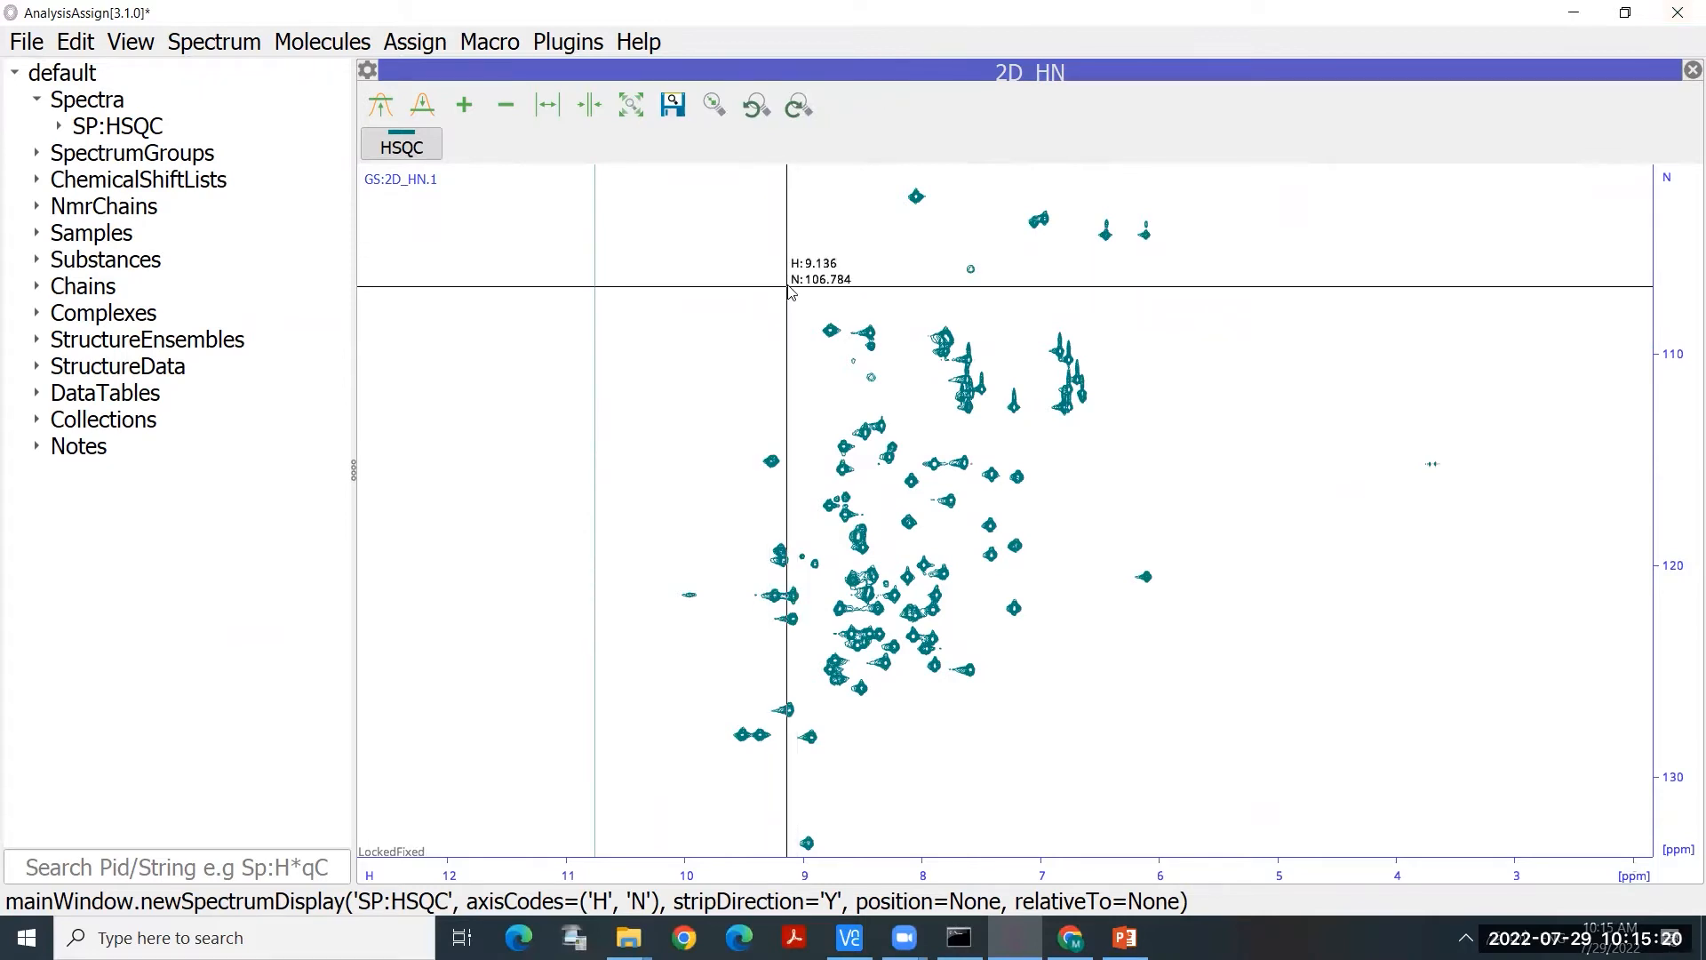
{"action": "left_click_drag", "start_coordinate": [796, 290], "coordinate": [906, 398]}
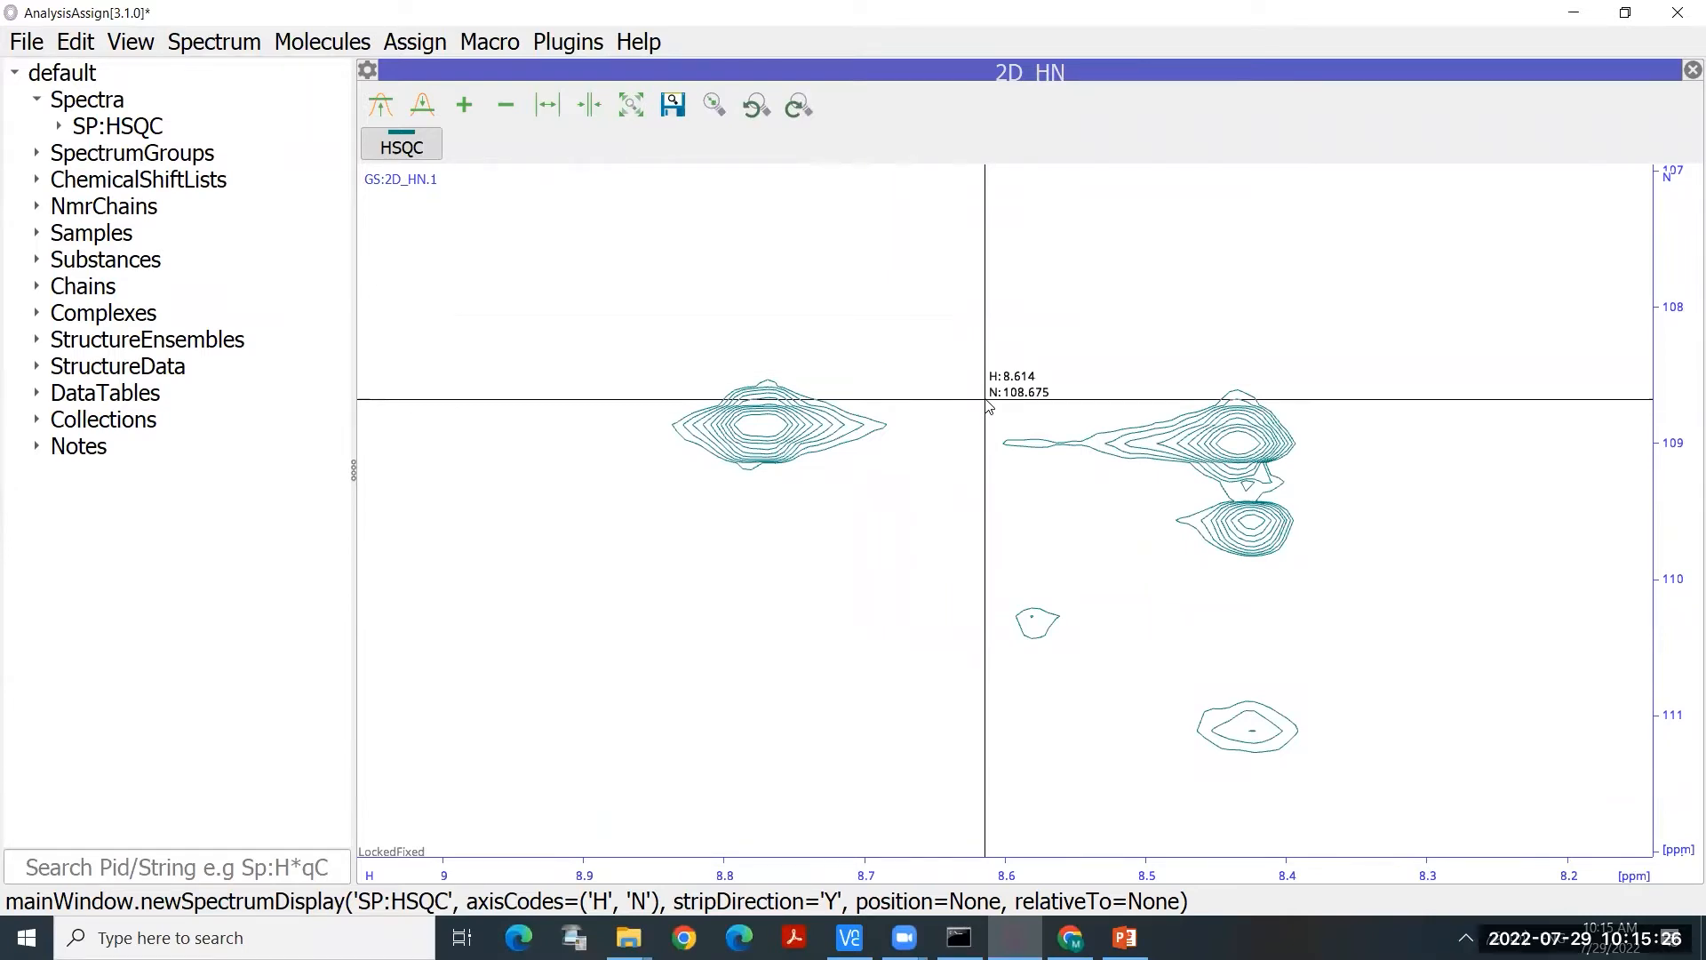
{"action": "scroll", "coordinate": [989, 406], "scroll_direction": "down", "scroll_amount": 8}
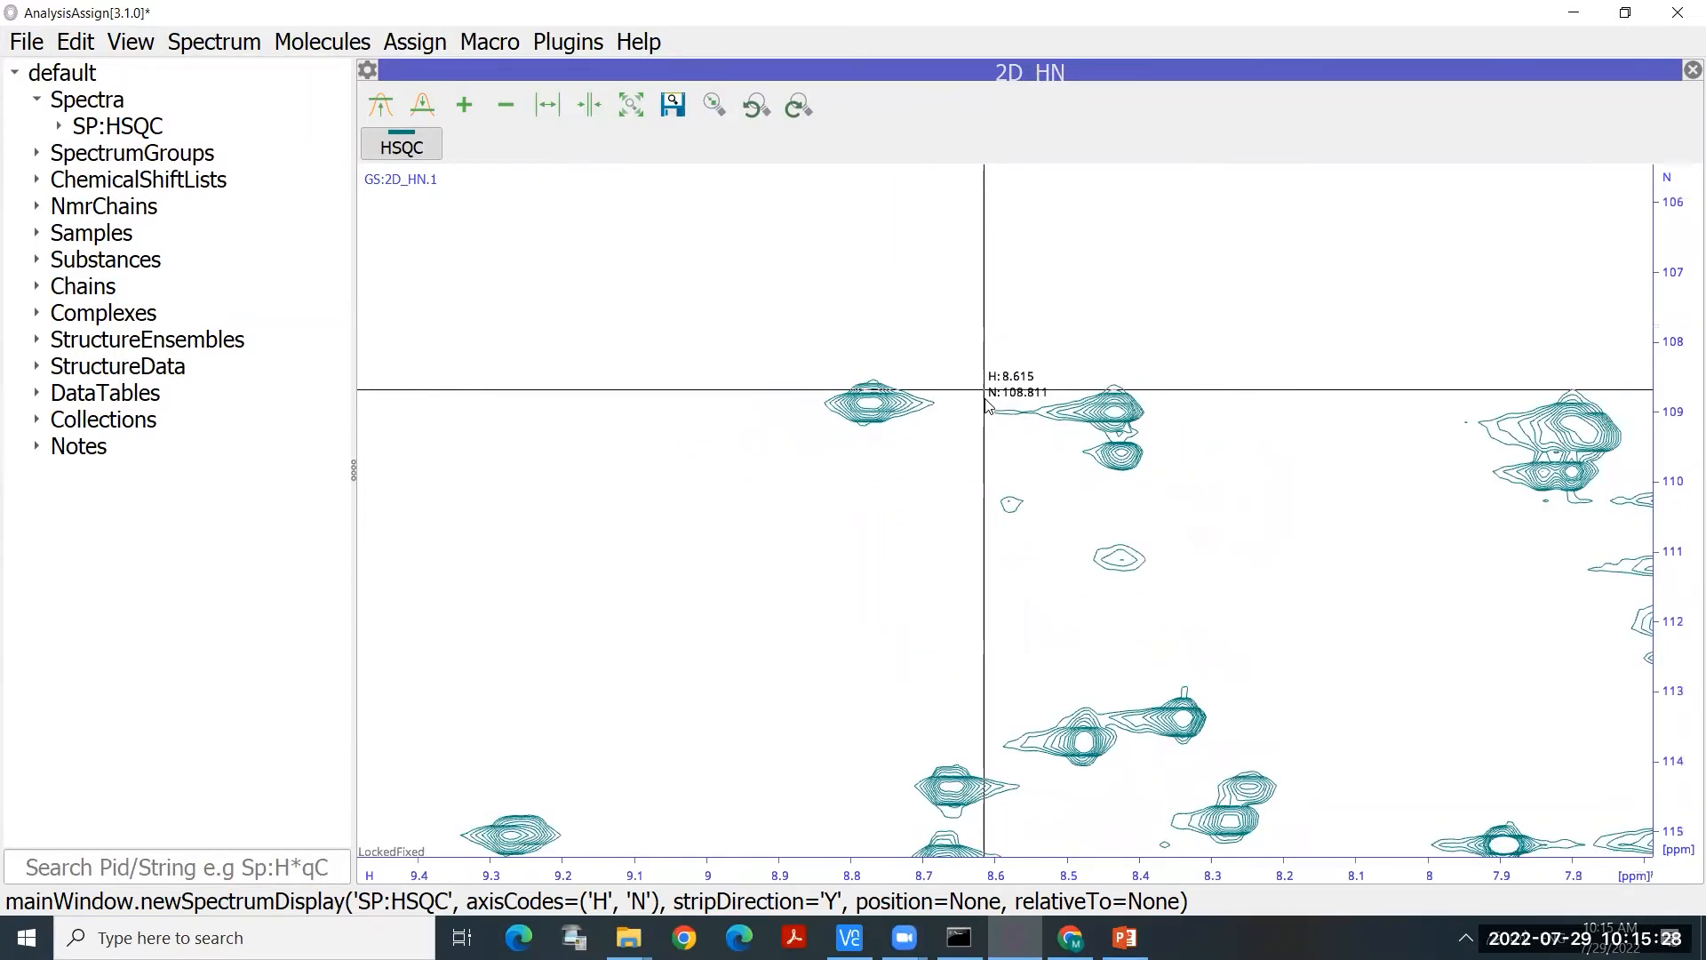
{"action": "scroll", "coordinate": [989, 406], "scroll_direction": "down", "scroll_amount": 4}
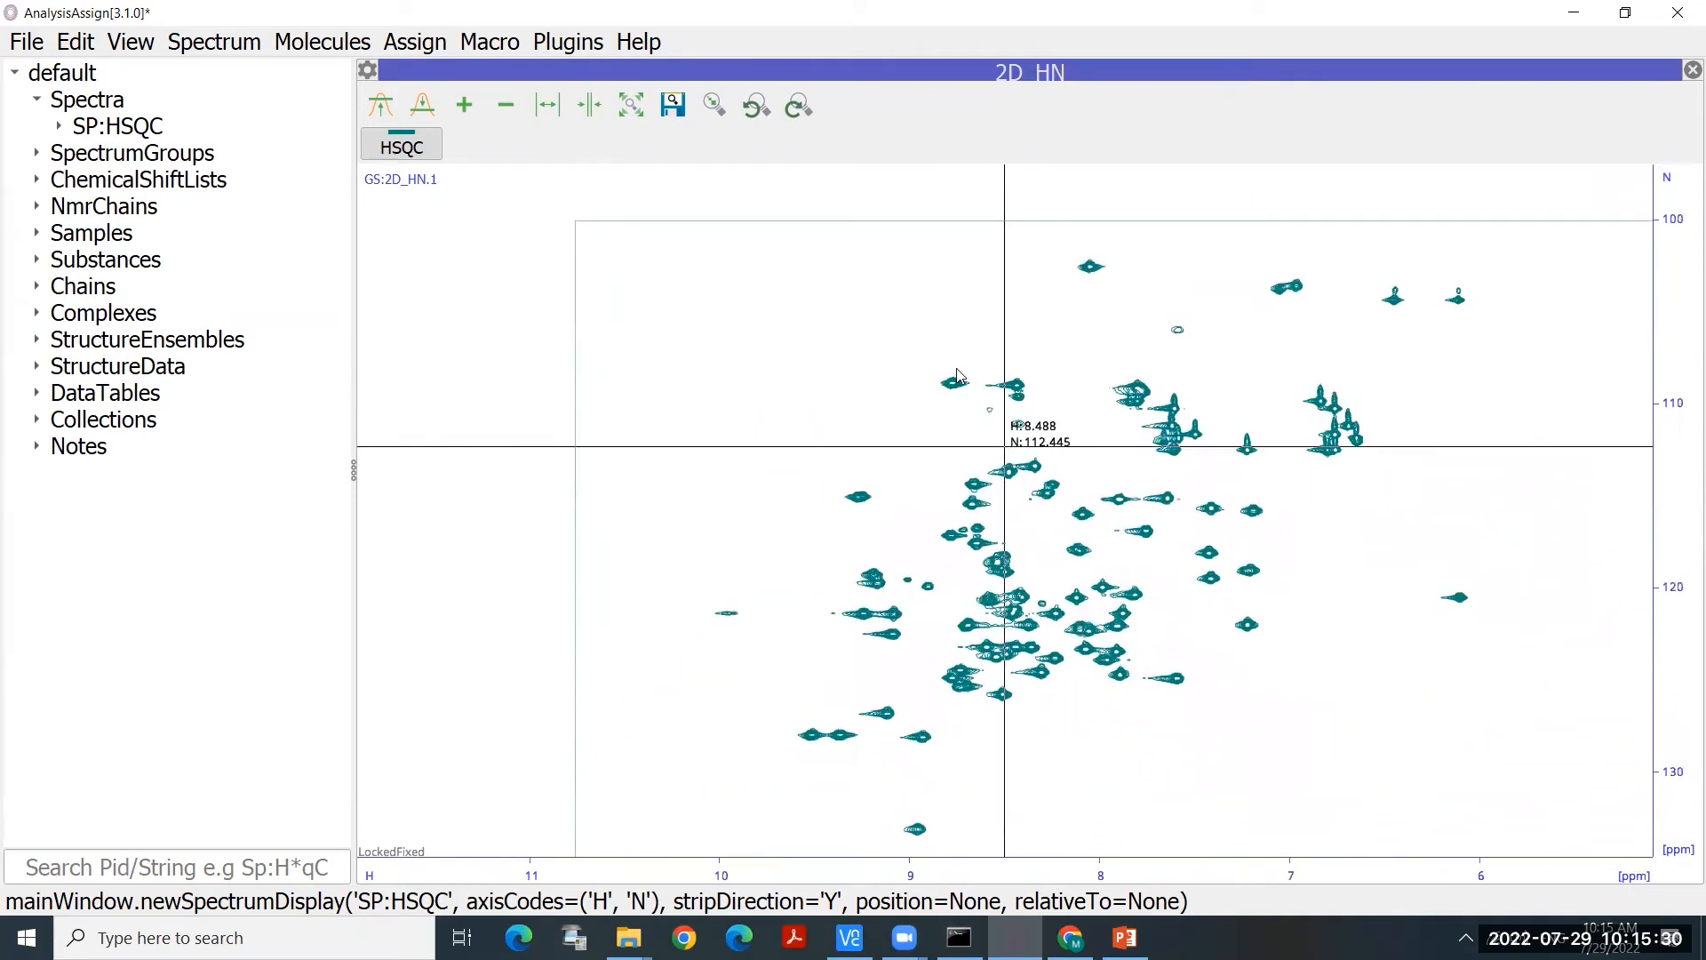
{"action": "scroll", "coordinate": [1004, 369], "scroll_direction": "up", "scroll_amount": 2}
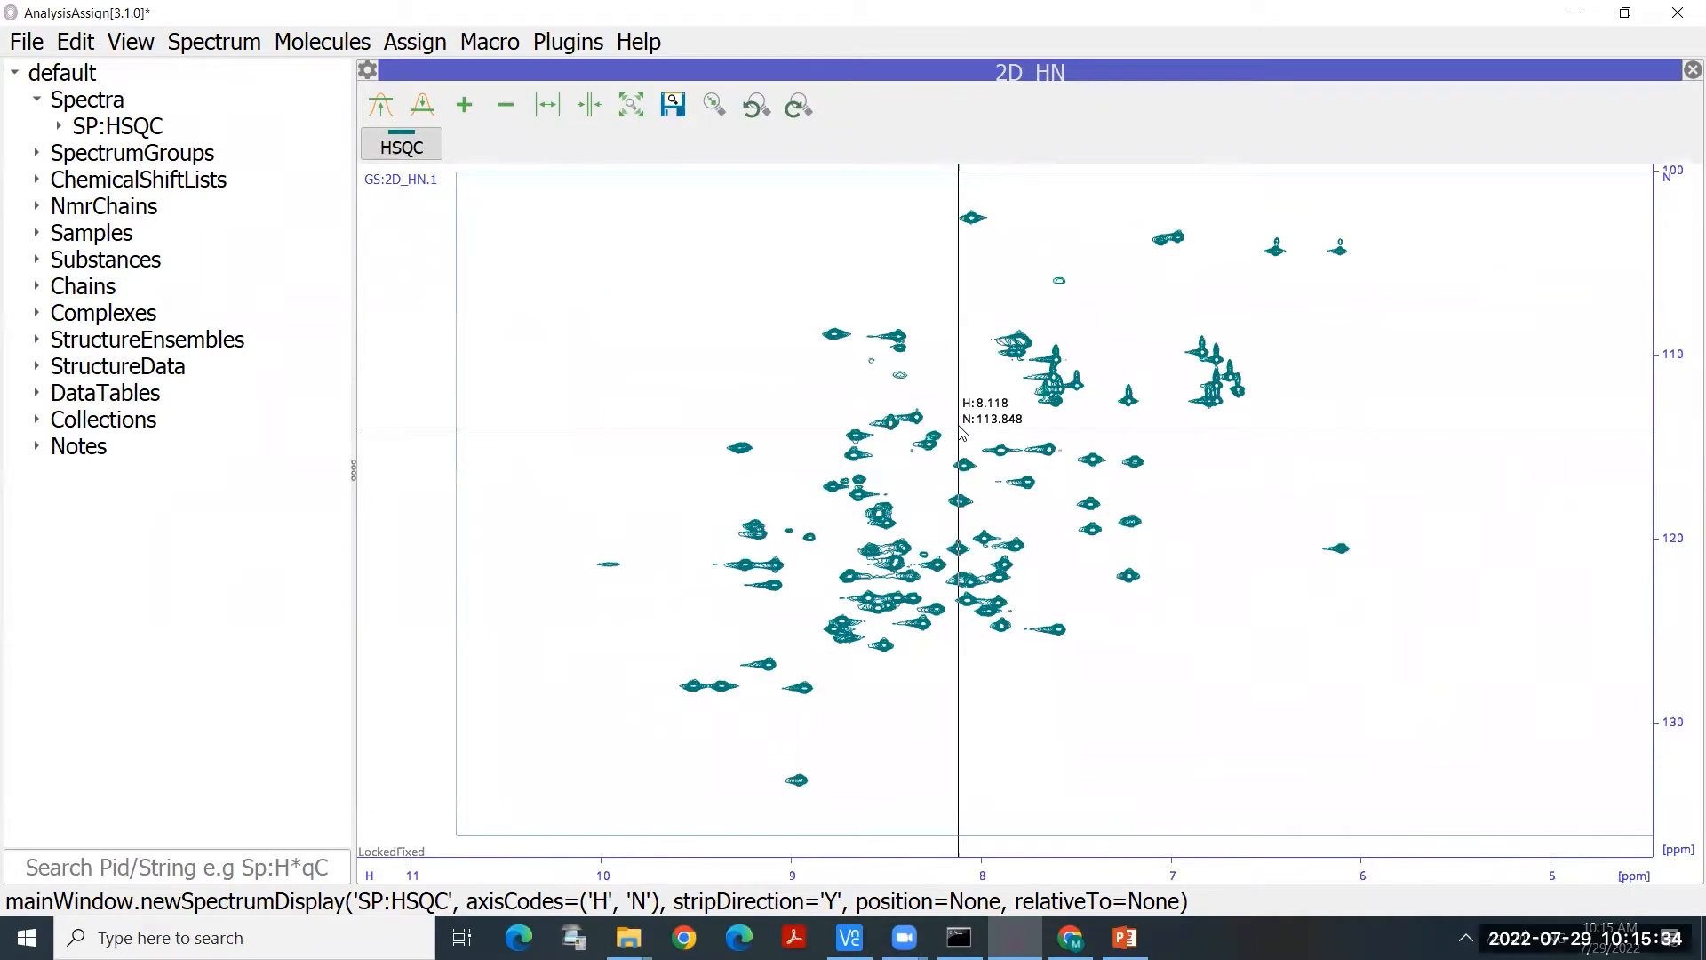
{"action": "scroll", "coordinate": [961, 431], "scroll_direction": "down", "scroll_amount": 1}
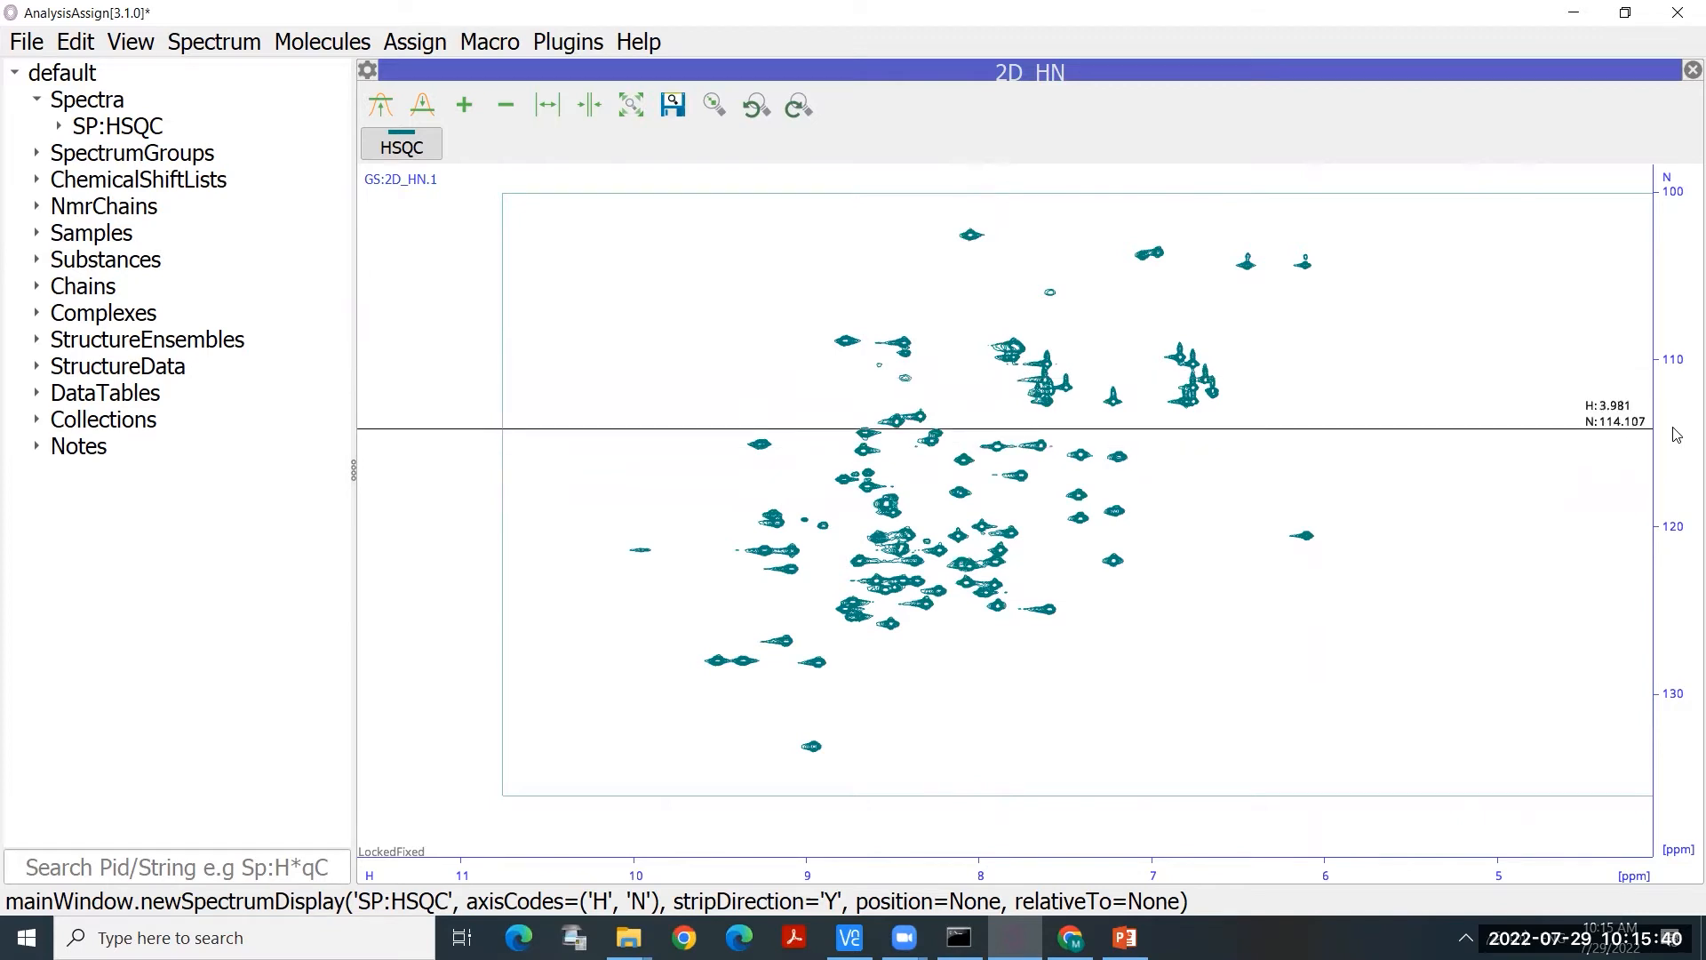
Step: Rescale the N and H axes separately and reposition the HSQC spectrum to fit all main peaks
{"action": "scroll", "coordinate": [1676, 434], "scroll_direction": "up", "scroll_amount": 5}
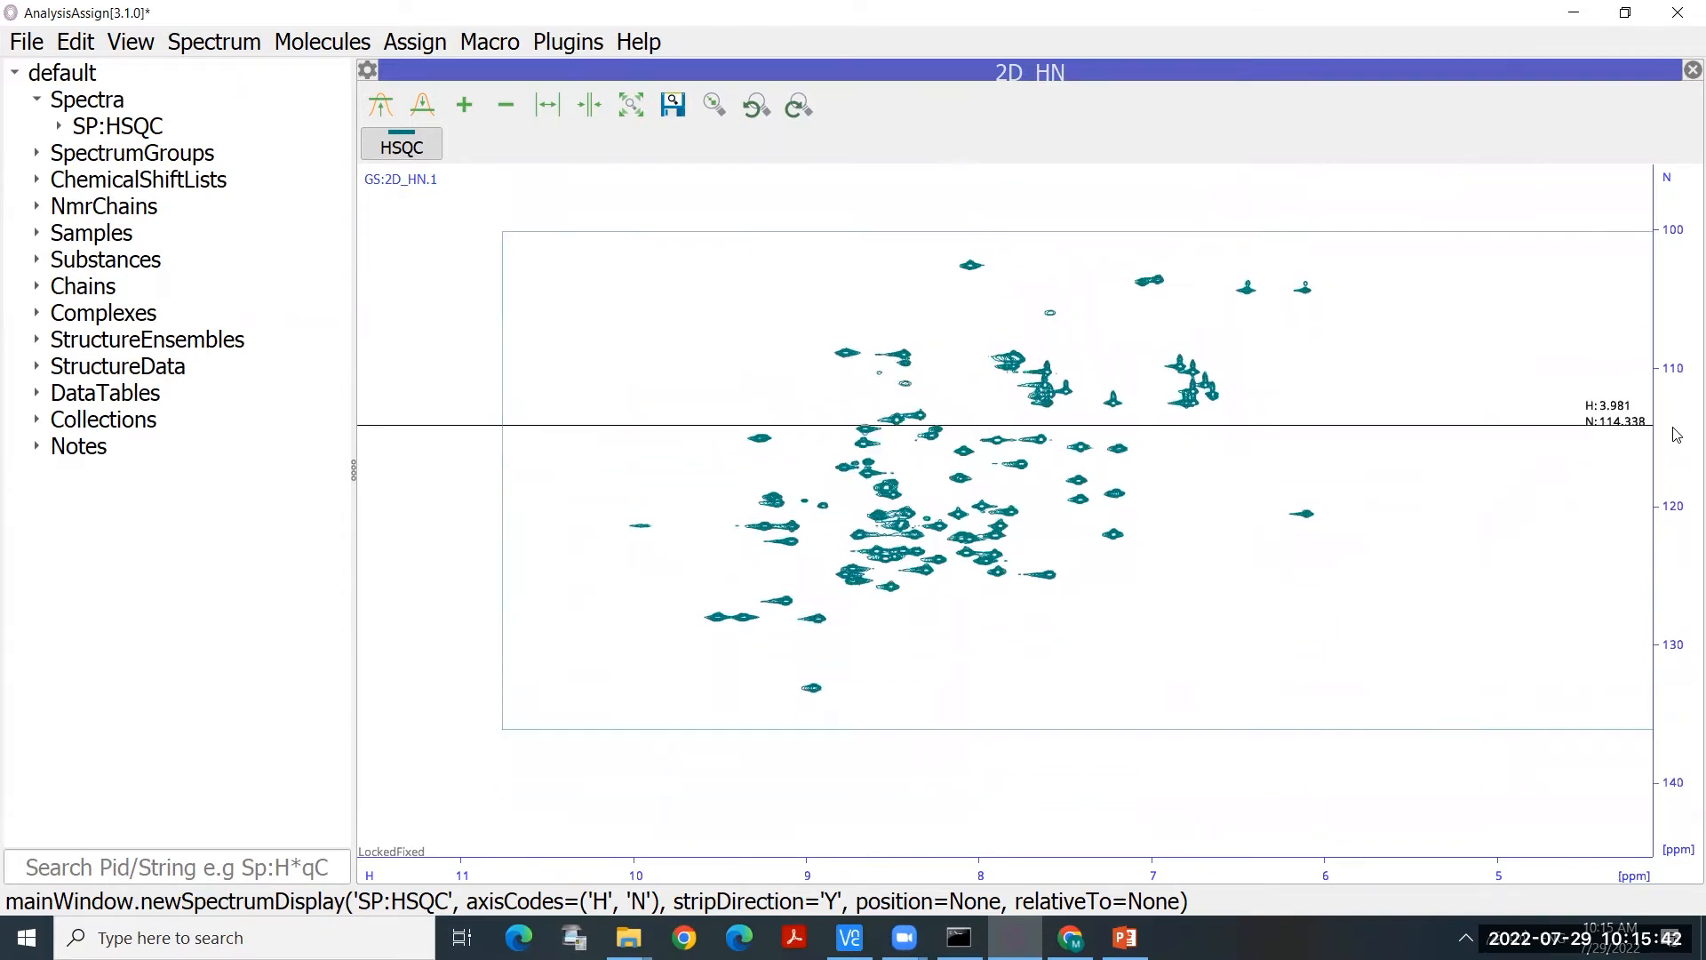
{"action": "scroll", "coordinate": [1677, 435], "scroll_direction": "down", "scroll_amount": 5}
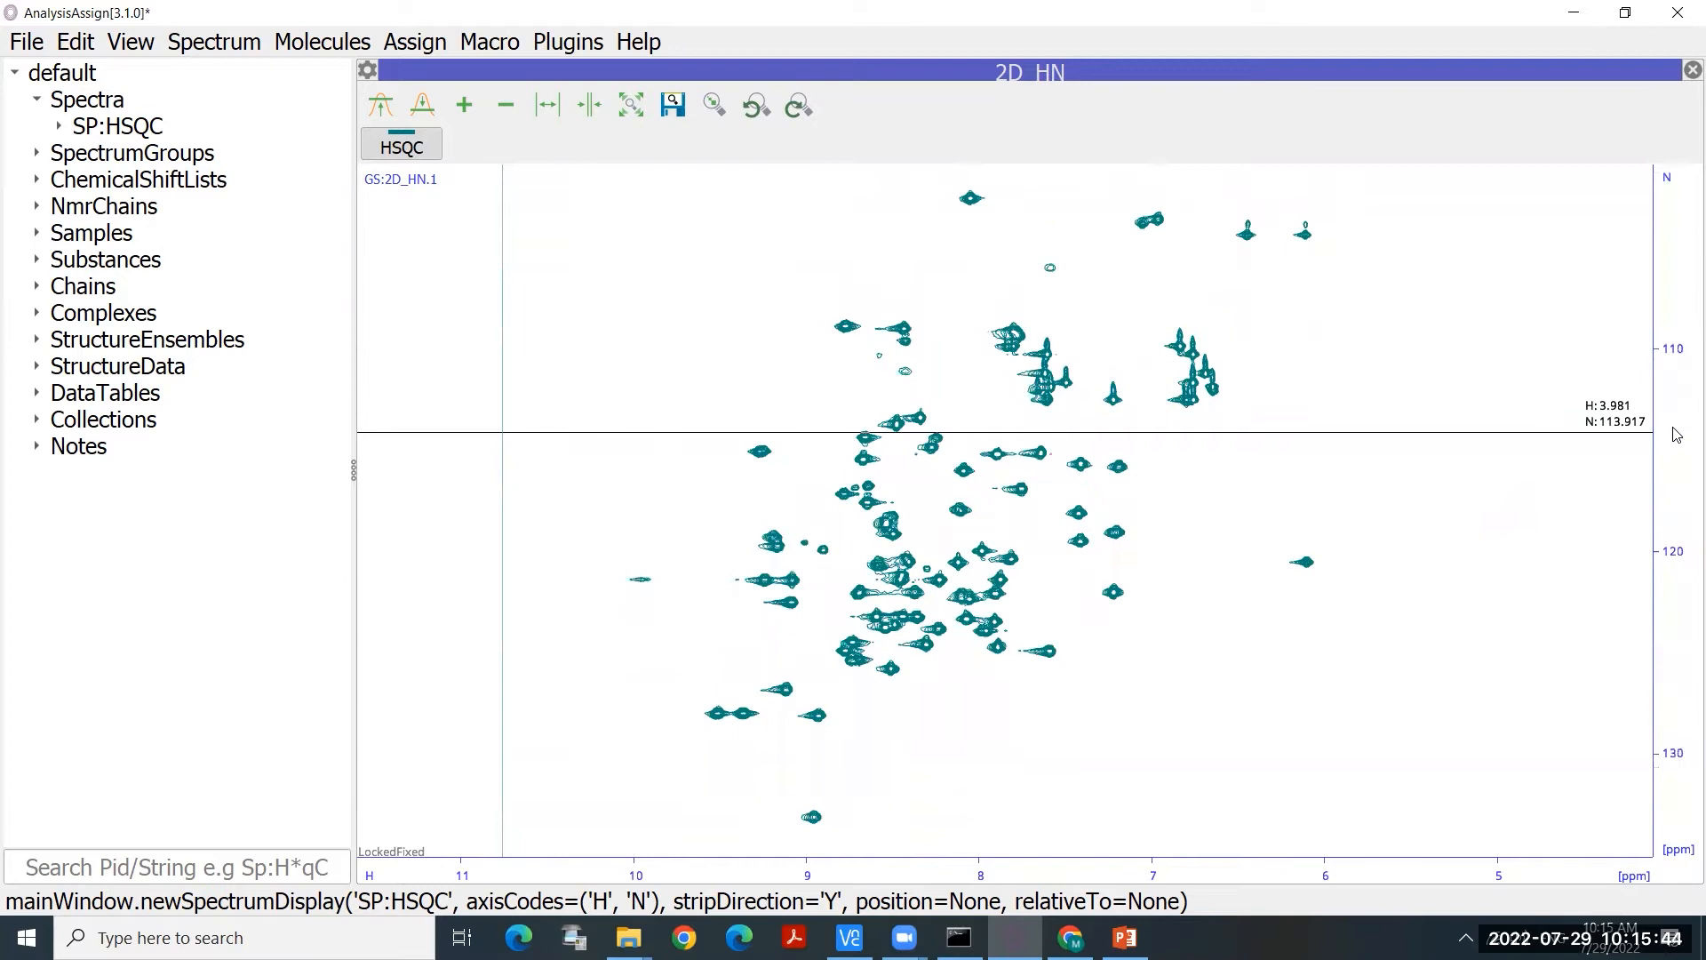
{"action": "scroll", "coordinate": [1677, 435], "scroll_direction": "down", "scroll_amount": 1}
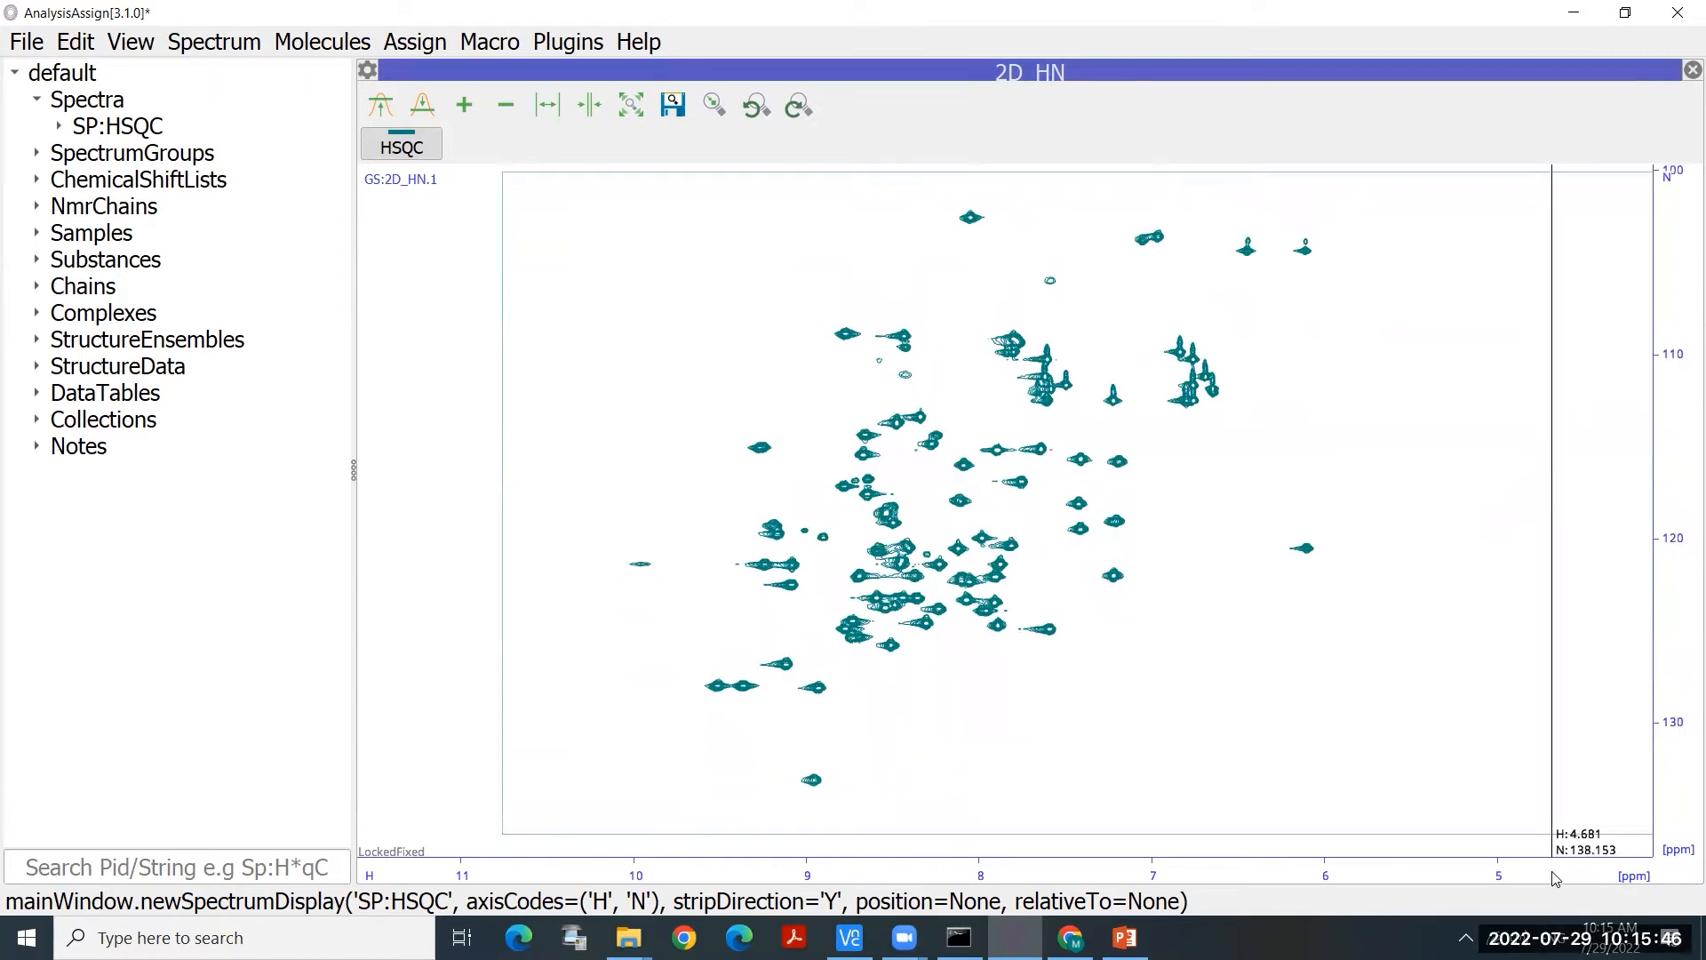
{"action": "scroll", "coordinate": [1556, 878], "scroll_direction": "down", "scroll_amount": 3}
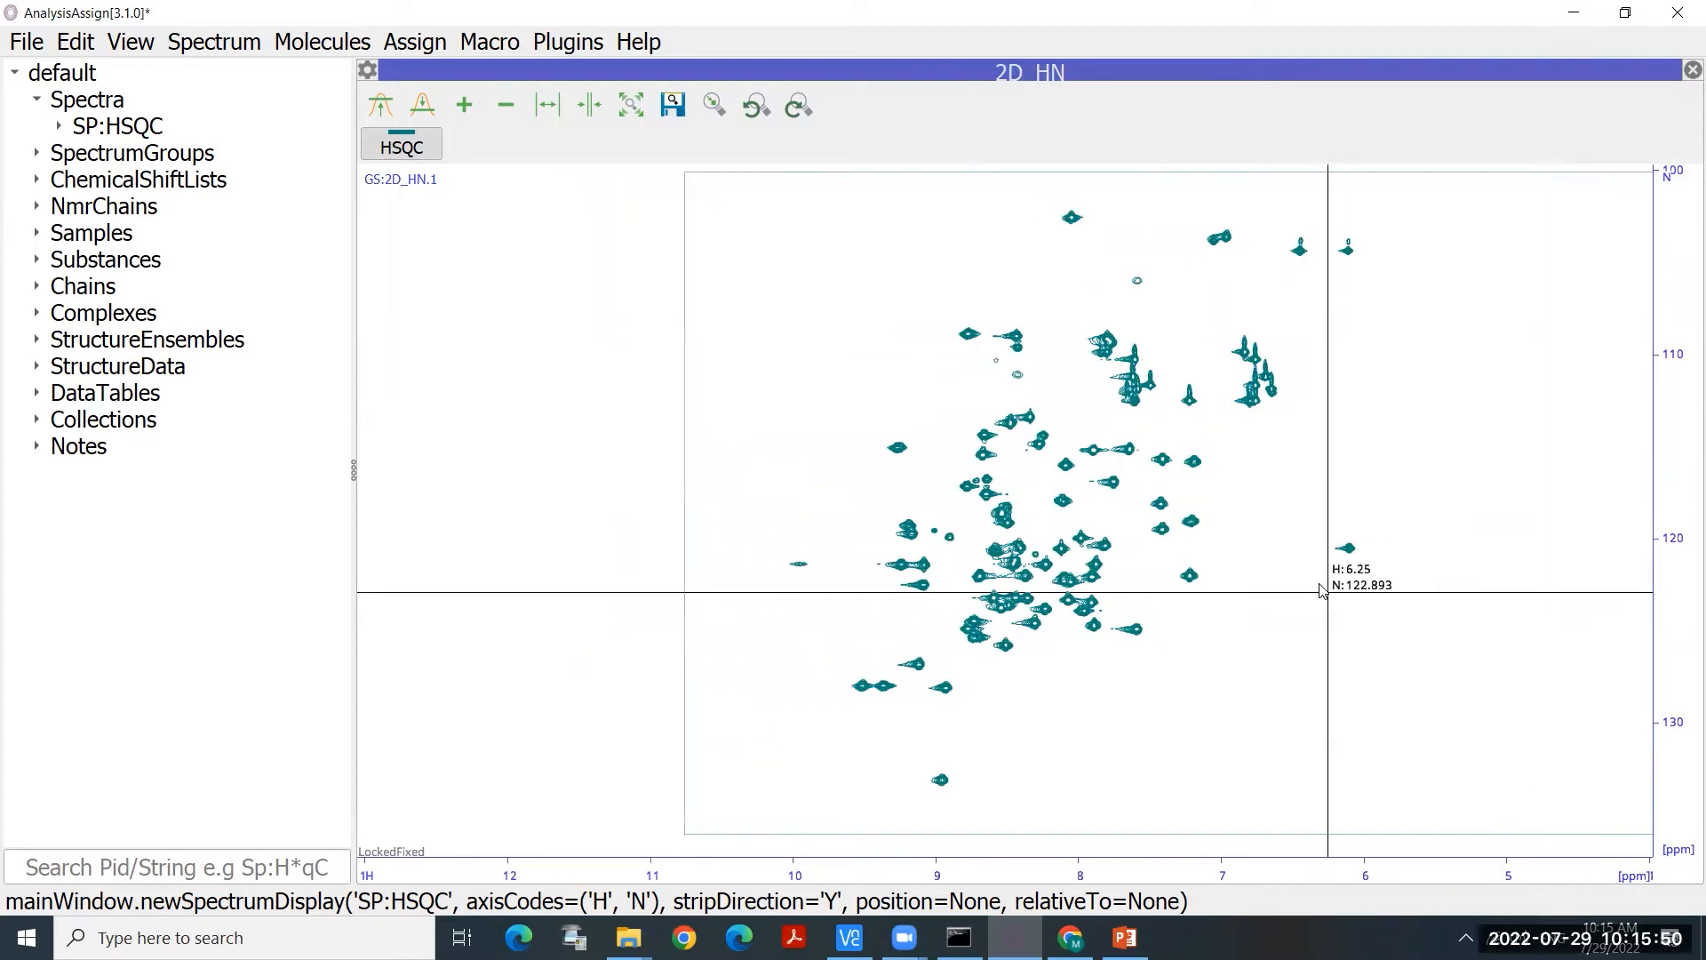
{"action": "left_click_drag", "start_coordinate": [1320, 573], "coordinate": [1280, 594]}
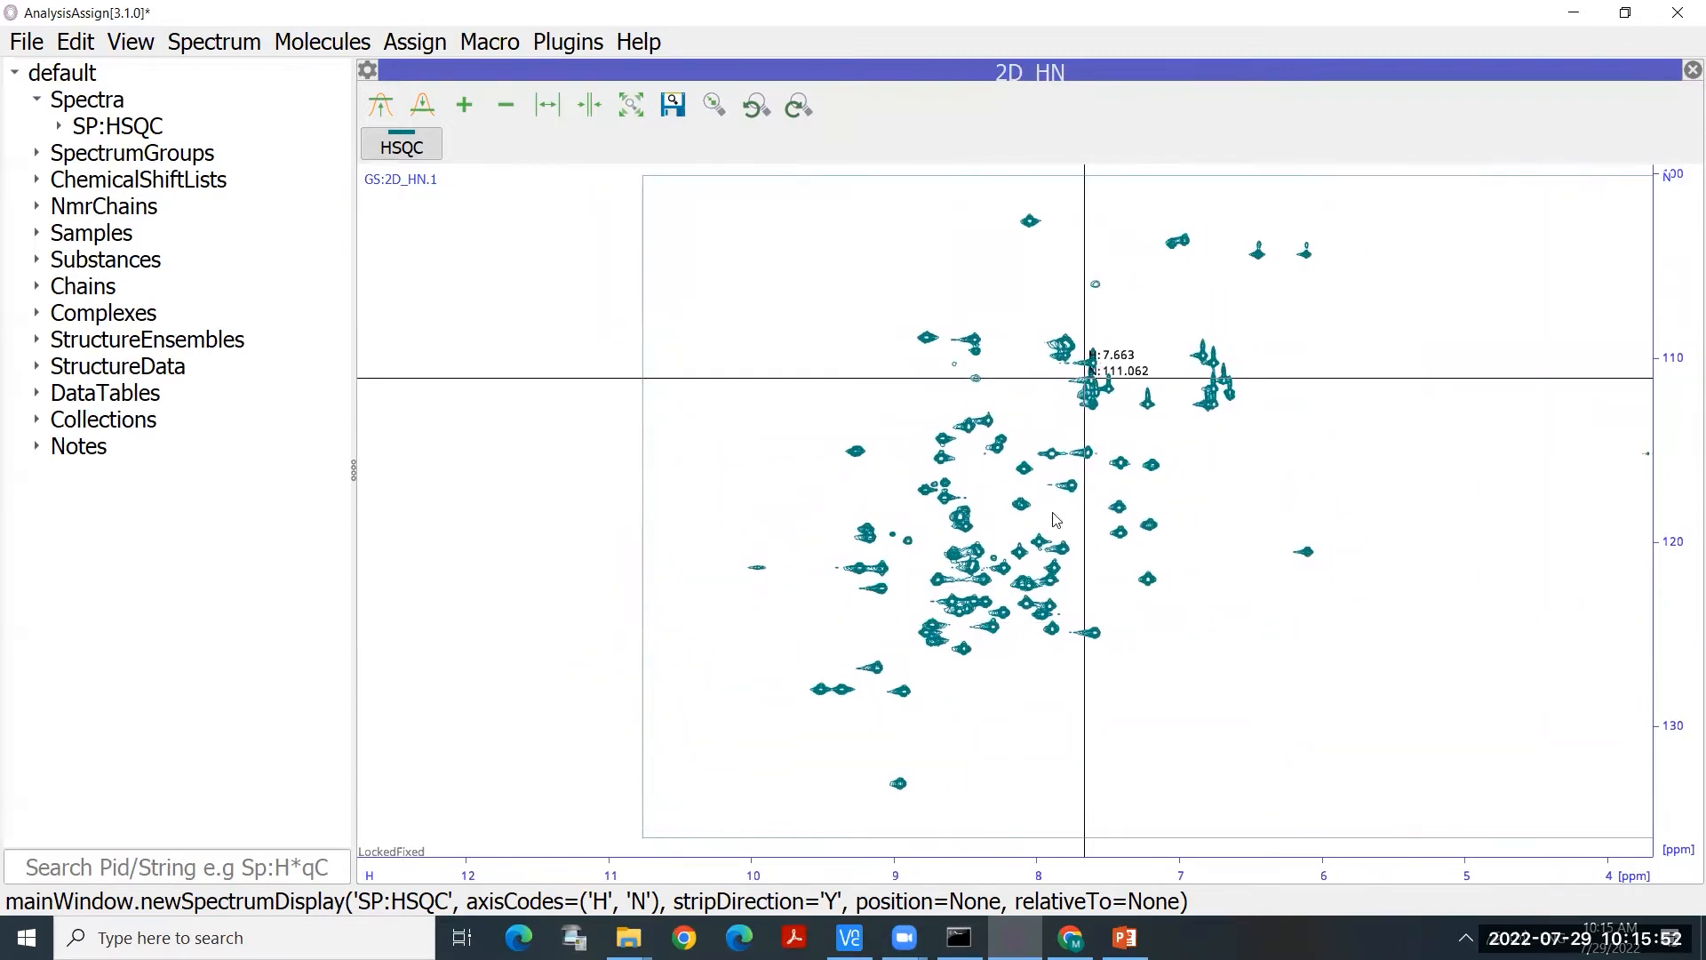
{"action": "scroll", "coordinate": [1536, 883], "scroll_direction": "down", "scroll_amount": 1}
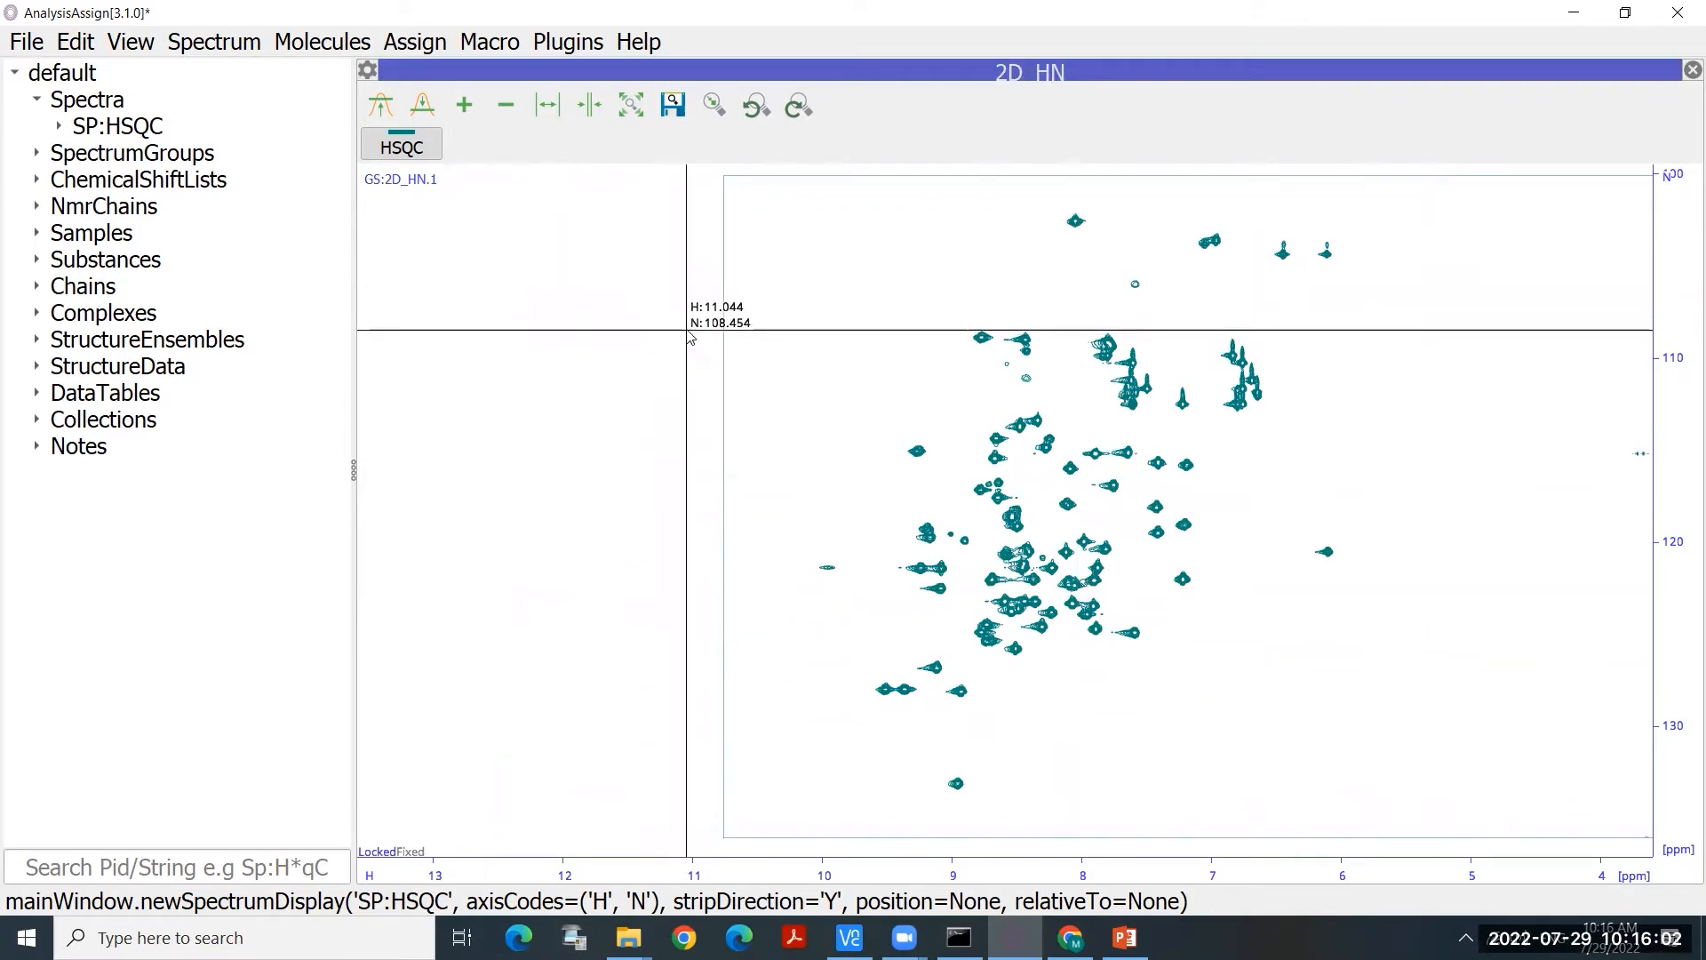
Step: Raise and lower the HSQC contour base level, settling on about 2.89e6
{"action": "left_click", "coordinate": [384, 120]}
{"action": "left_click", "coordinate": [384, 120]}
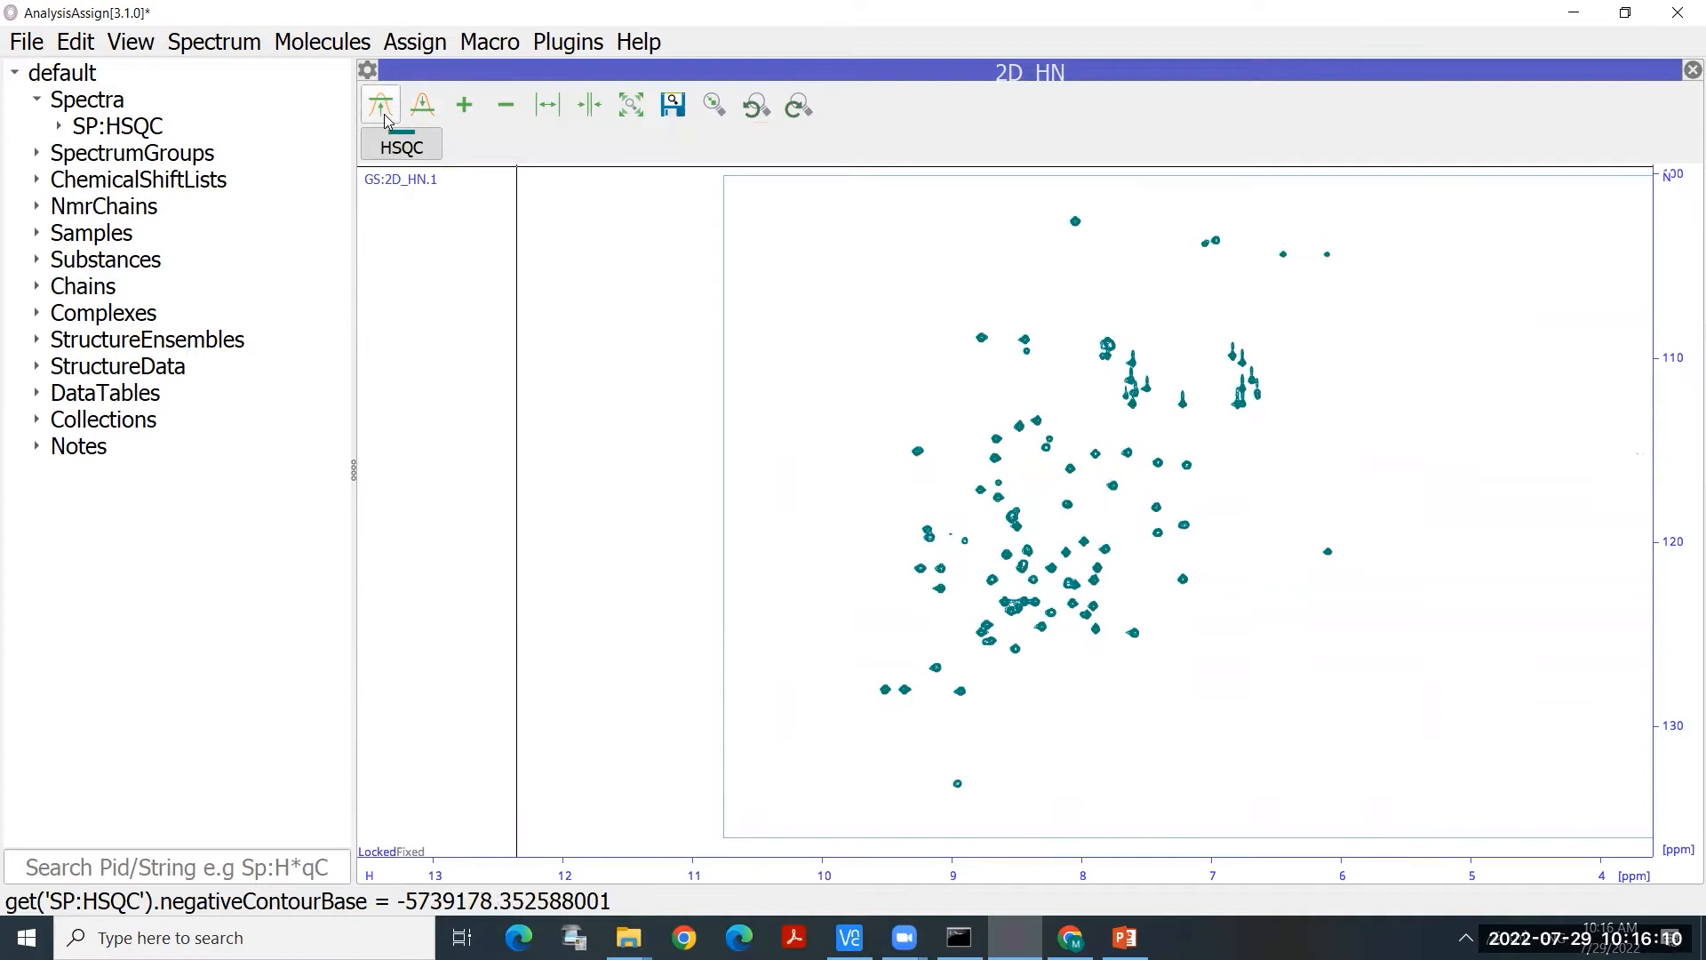
{"action": "left_click", "coordinate": [430, 107]}
{"action": "left_click", "coordinate": [429, 107]}
{"action": "left_click", "coordinate": [391, 118]}
{"action": "left_click", "coordinate": [391, 117]}
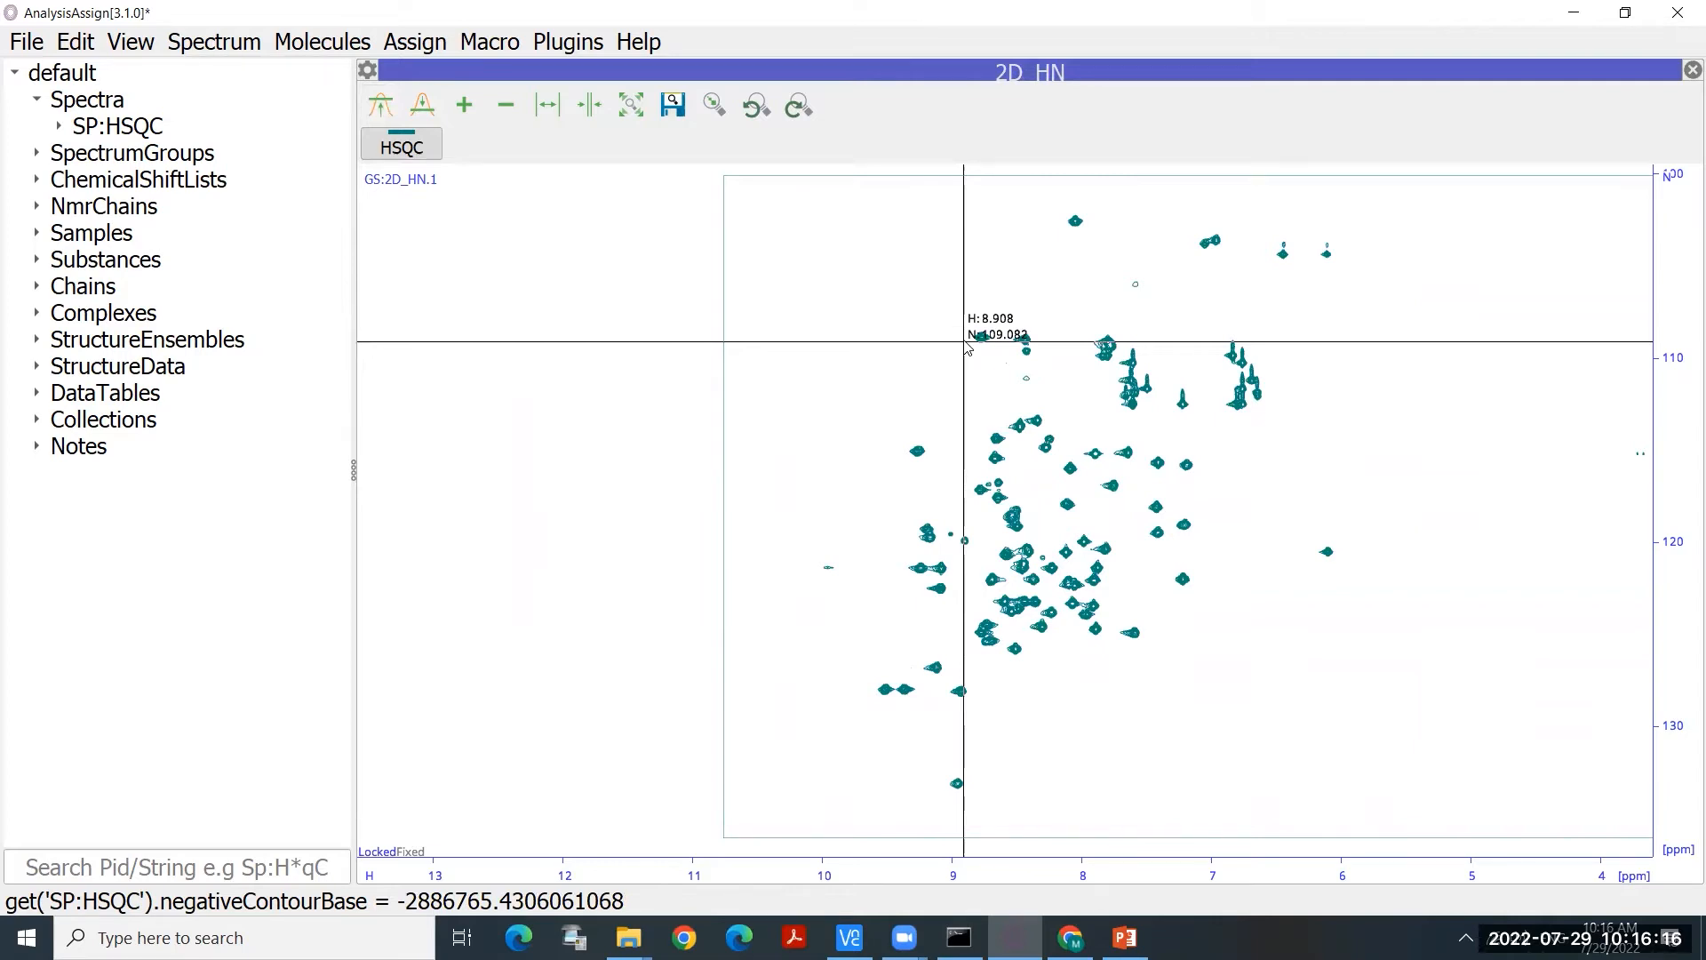
Step: Turn off the negative contours of the HSQC spectrum in its contour settings
{"action": "right_click", "coordinate": [799, 294]}
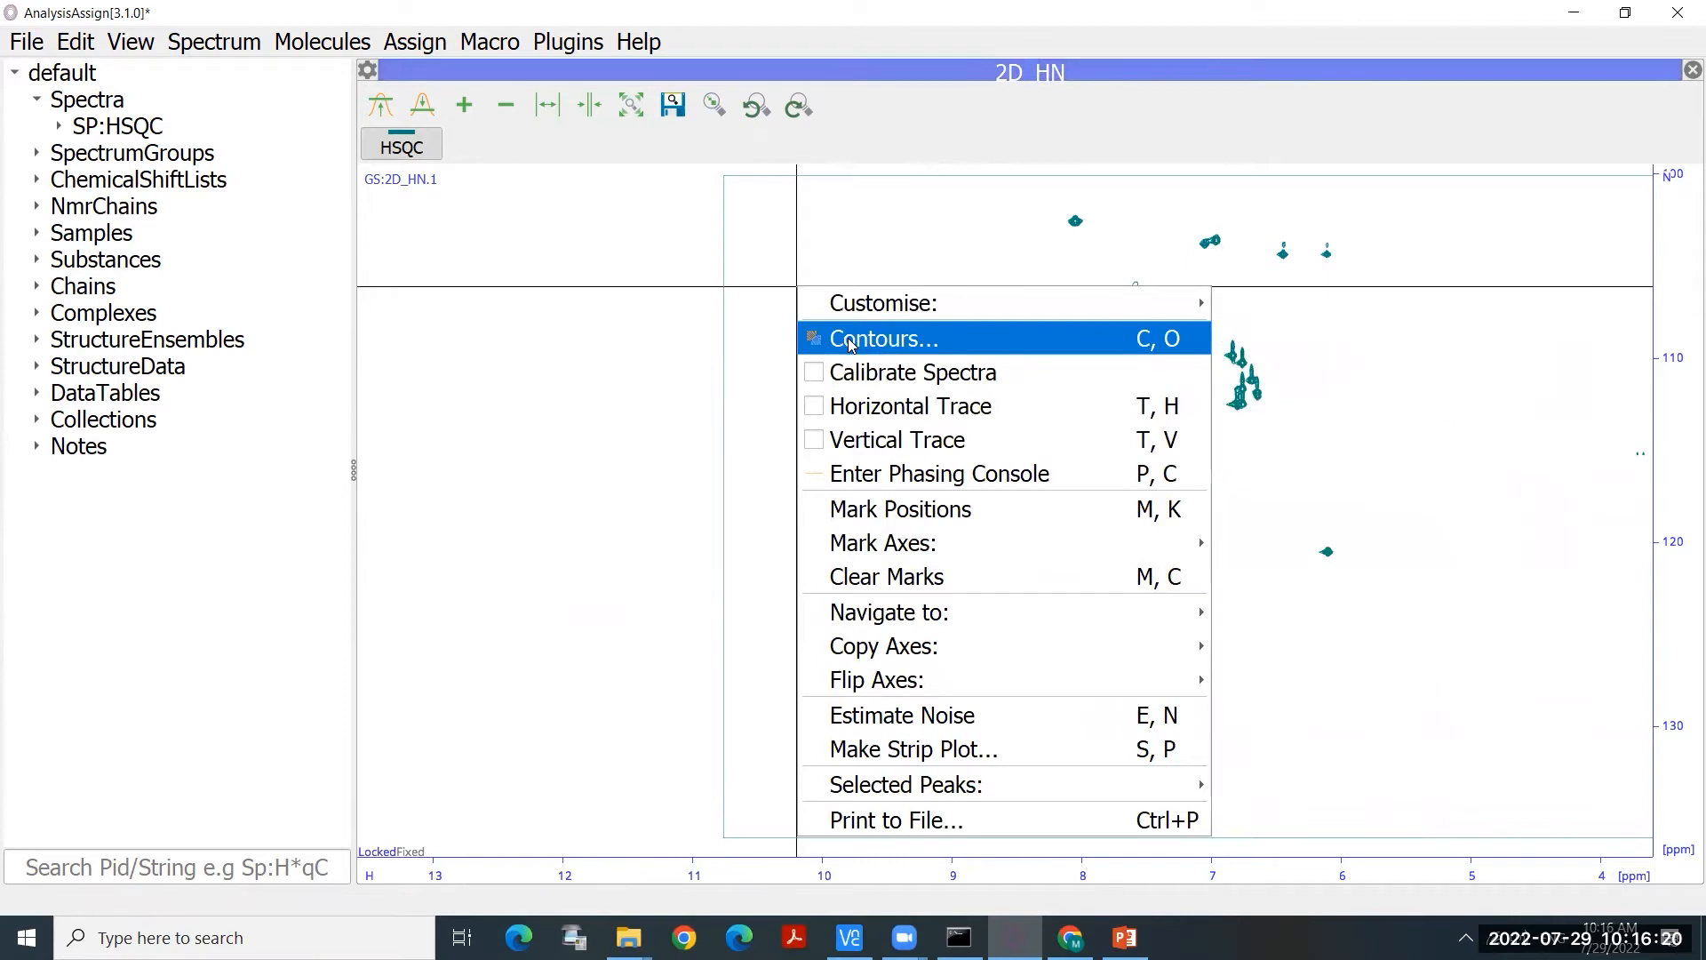
{"action": "left_click", "coordinate": [850, 344]}
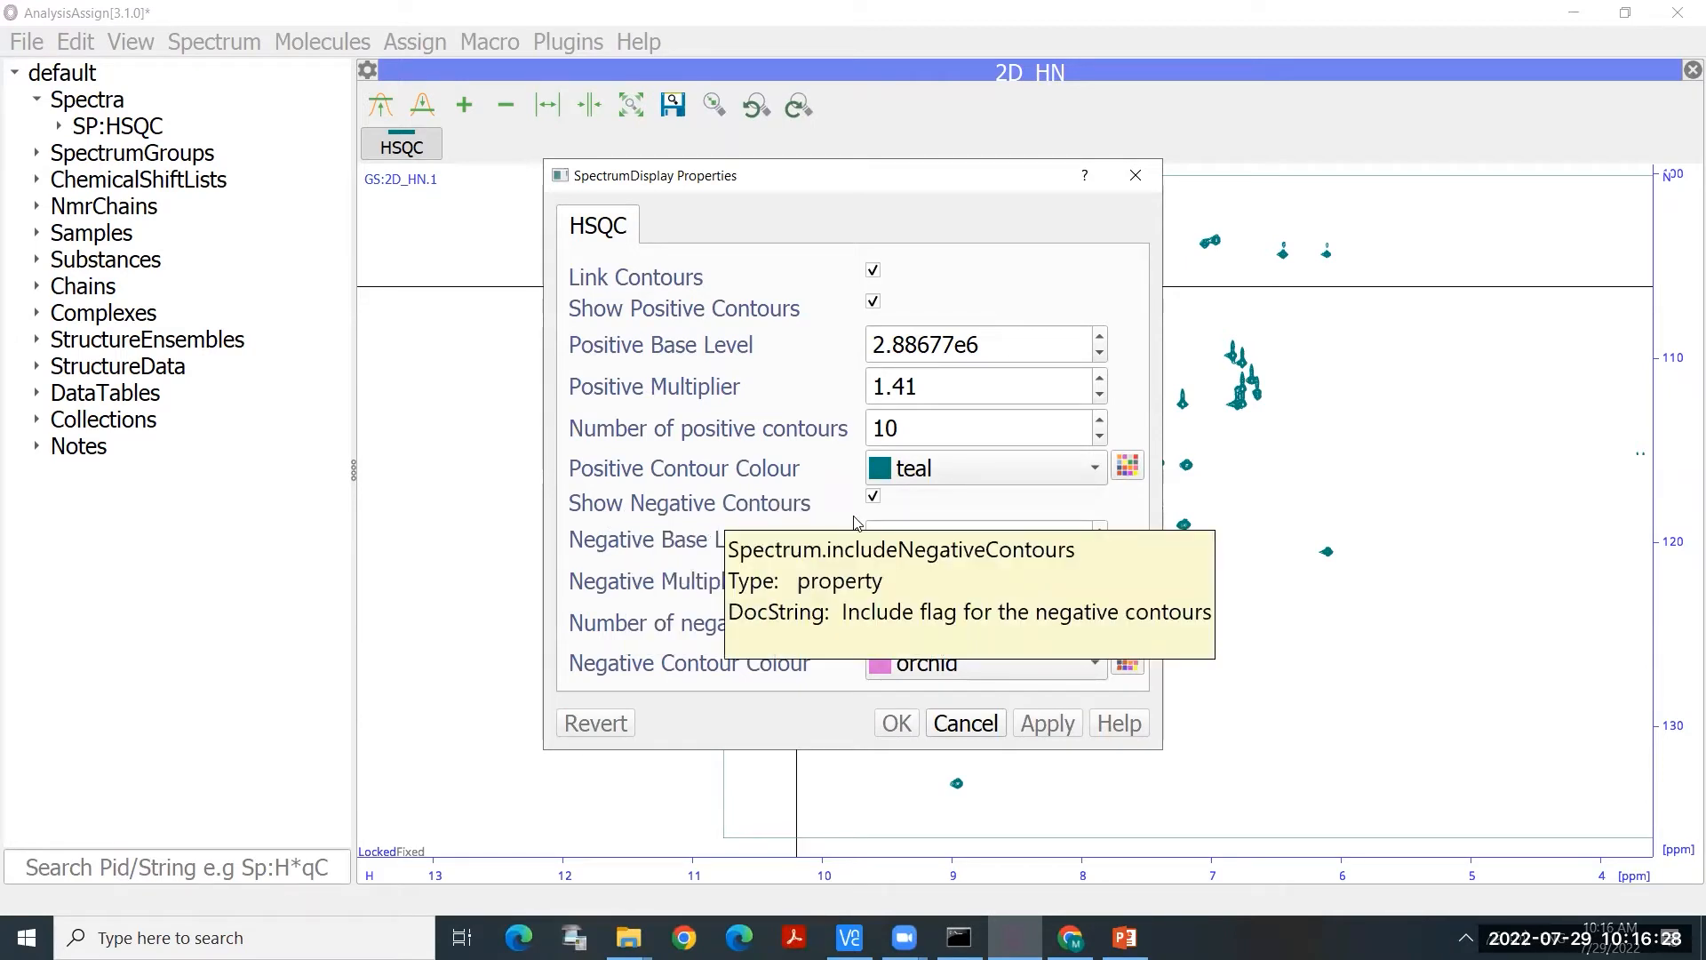
{"action": "left_click", "coordinate": [874, 500]}
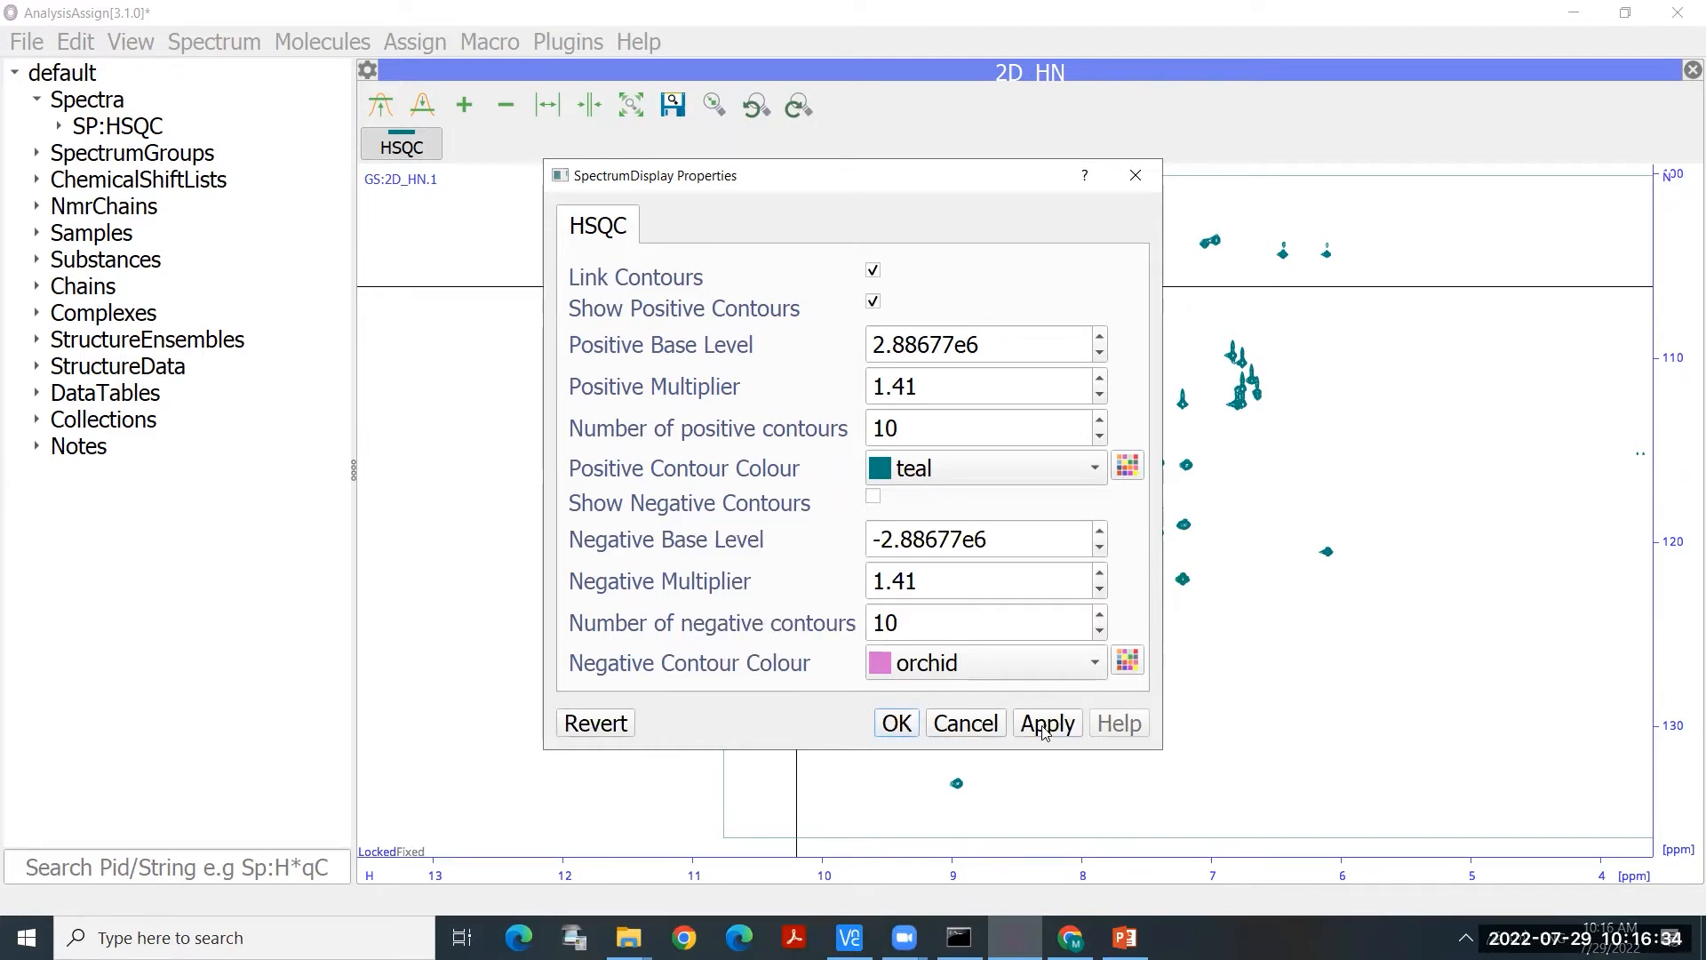
{"action": "left_click", "coordinate": [899, 724]}
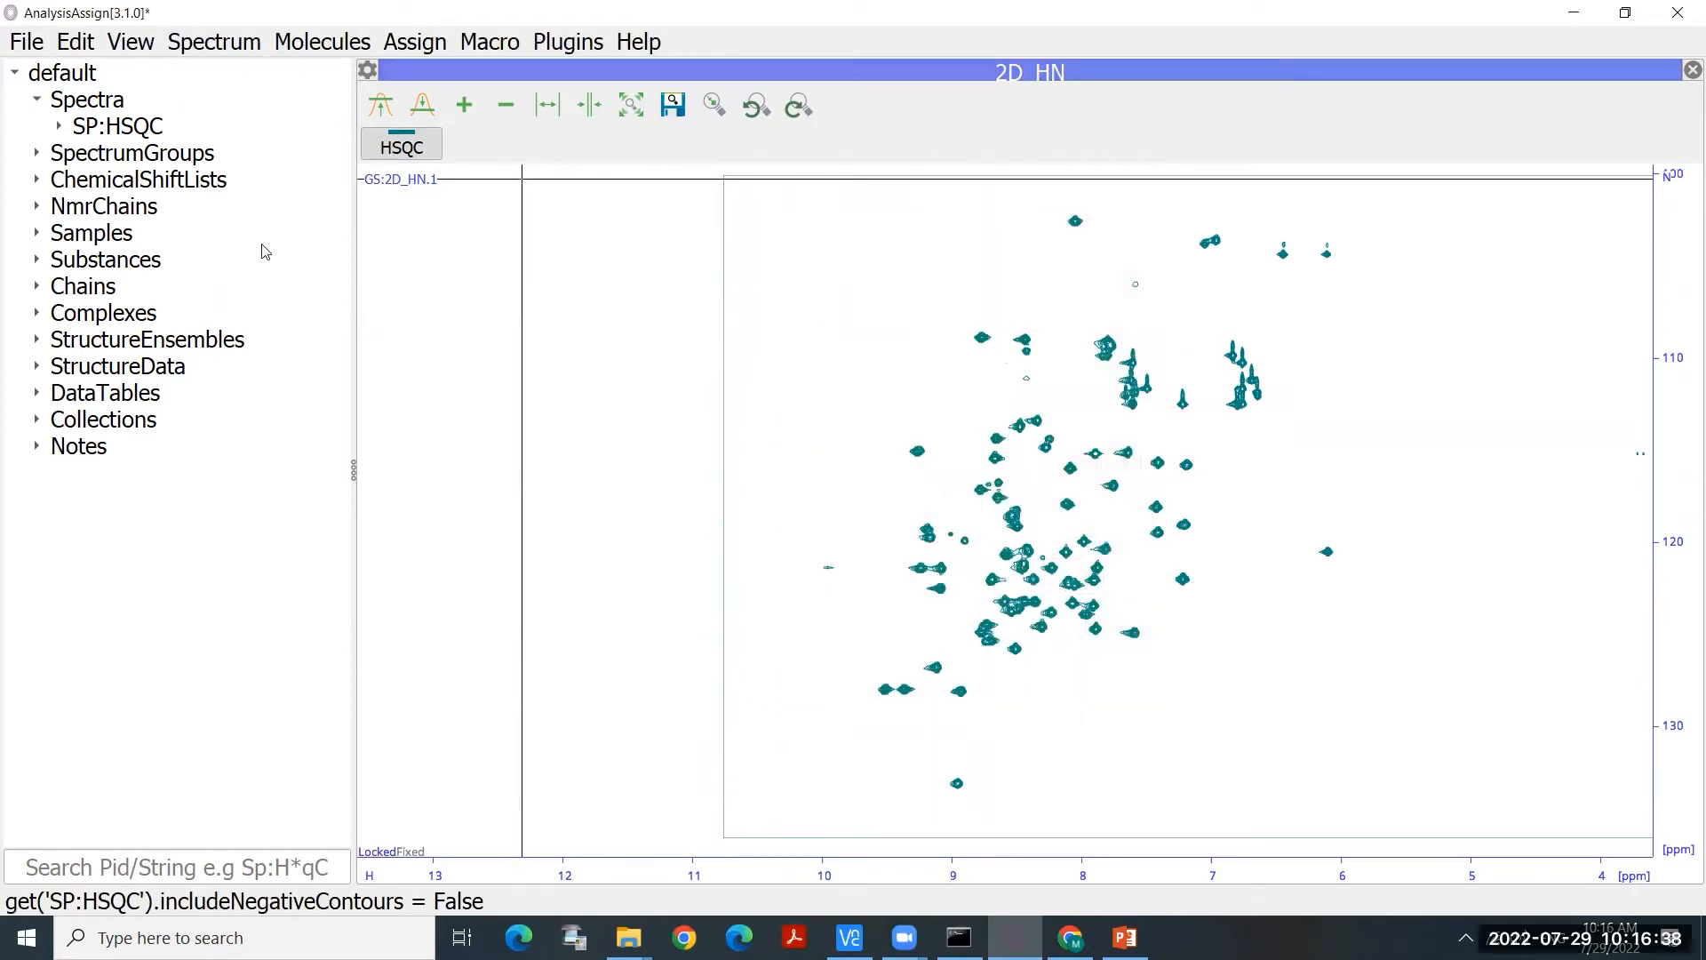
Step: Review the general, dimension and contour properties of SP:HSQC, and close them without changes
{"action": "left_click", "coordinate": [115, 129]}
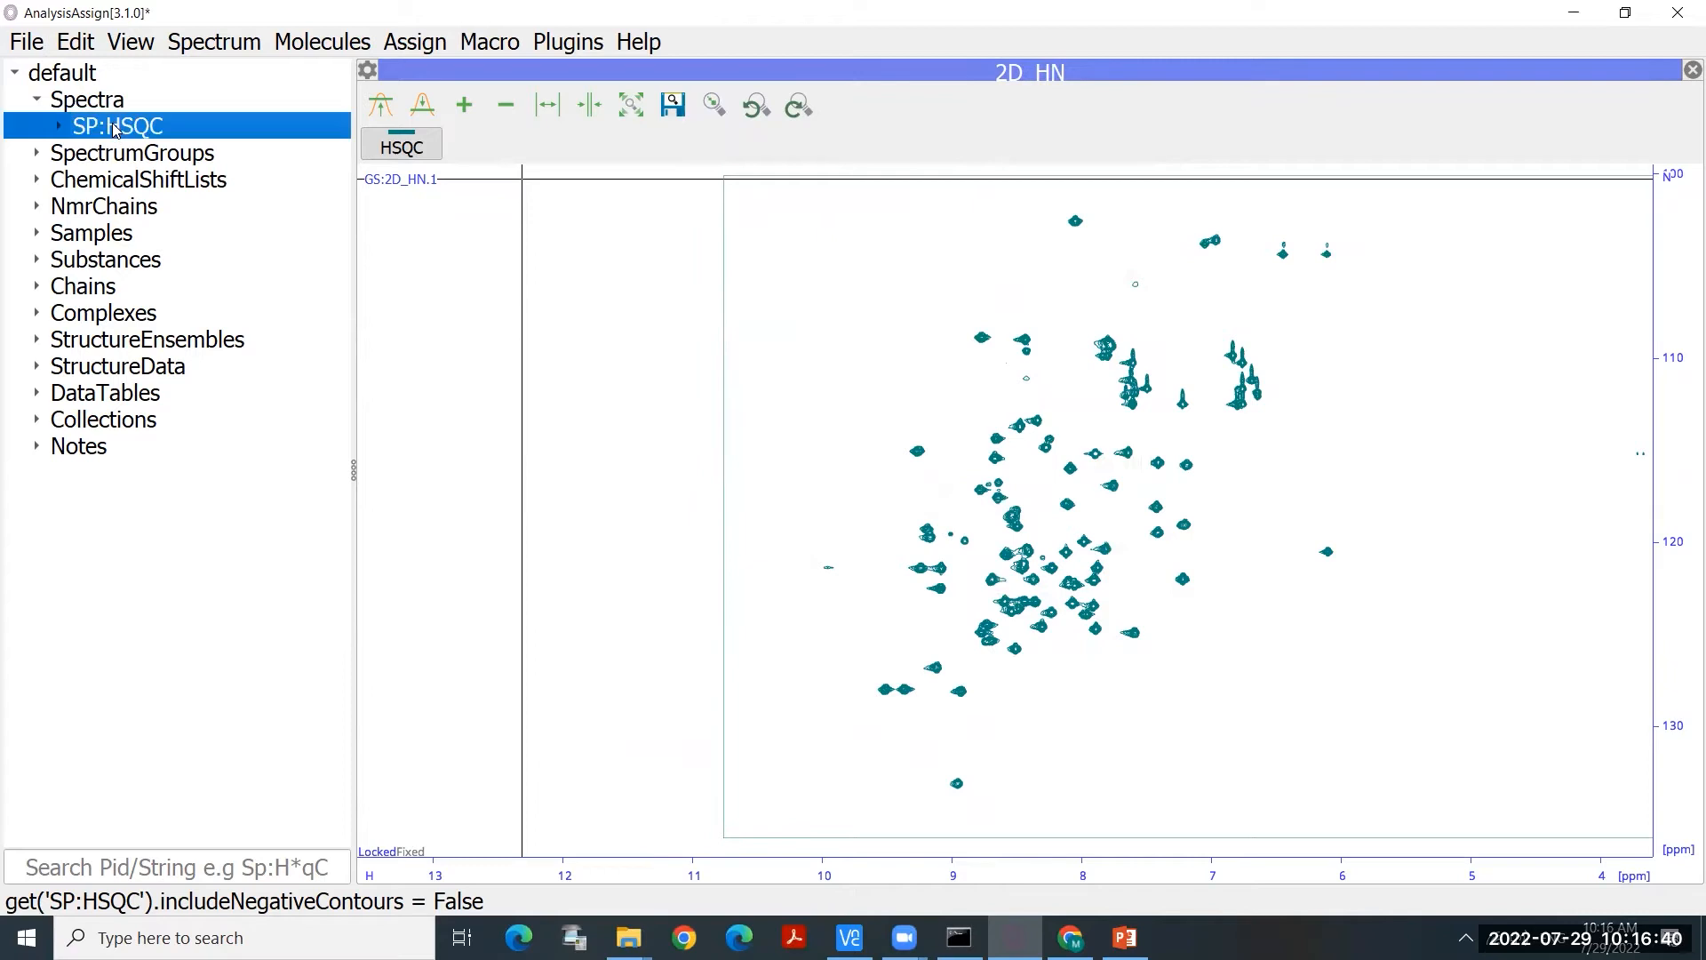
{"action": "double_click", "coordinate": [160, 130]}
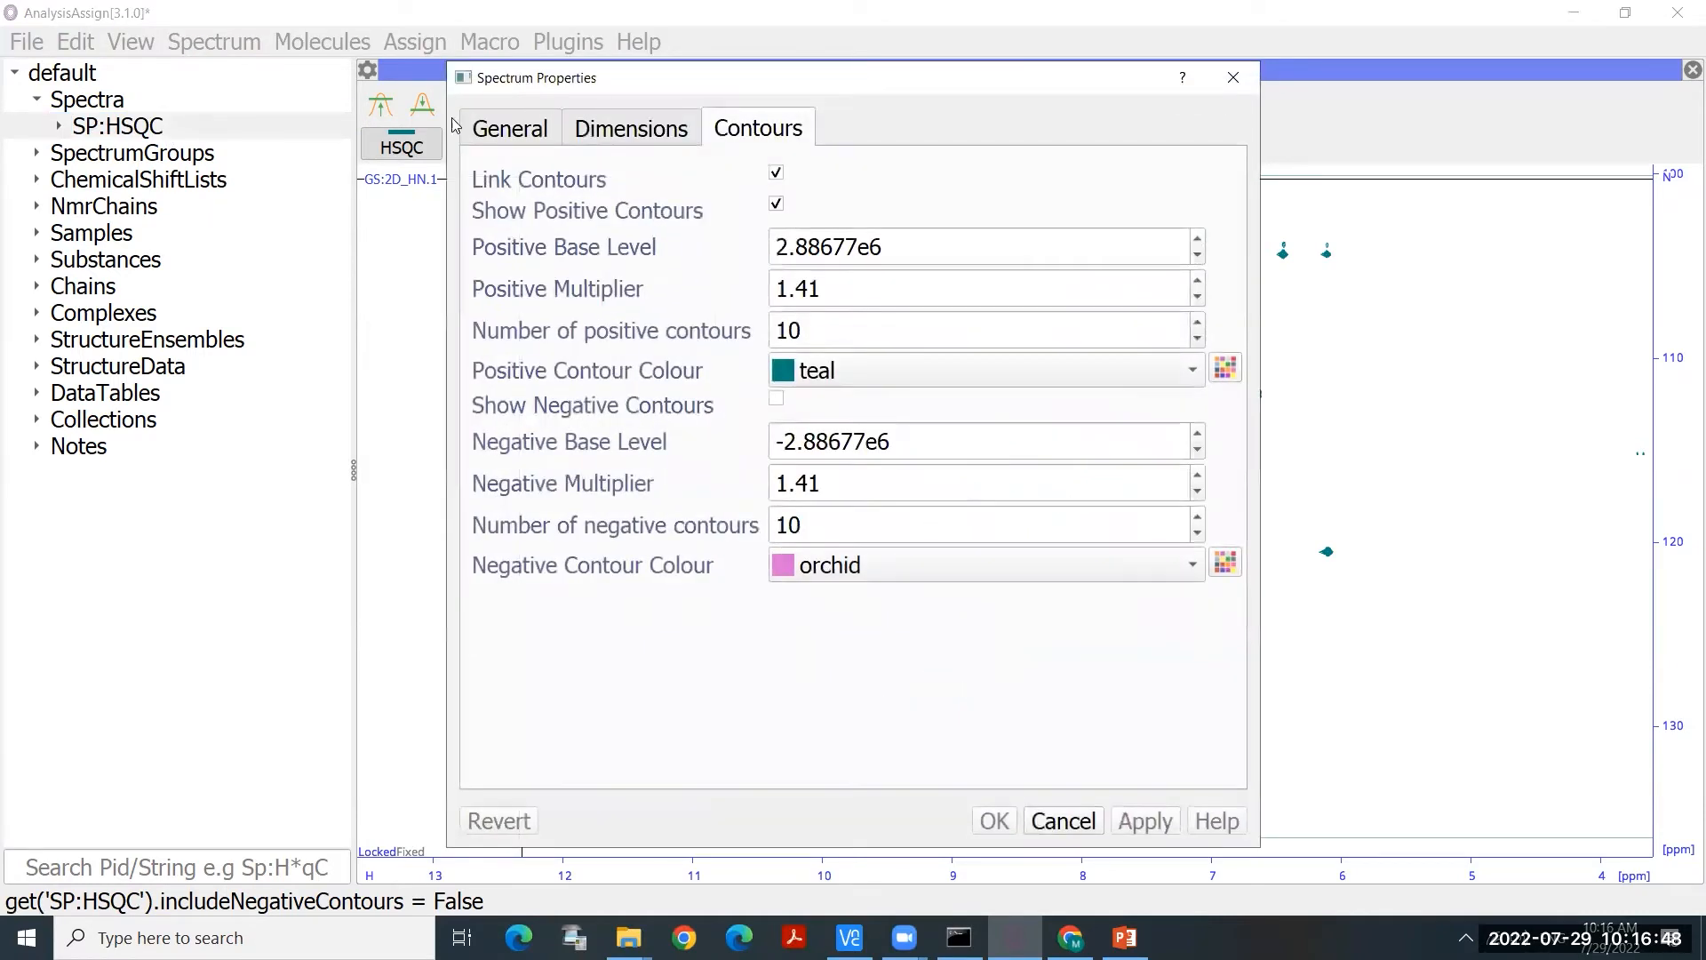
{"action": "left_click", "coordinate": [525, 141]}
{"action": "left_click_drag", "start_coordinate": [733, 213], "coordinate": [495, 206]}
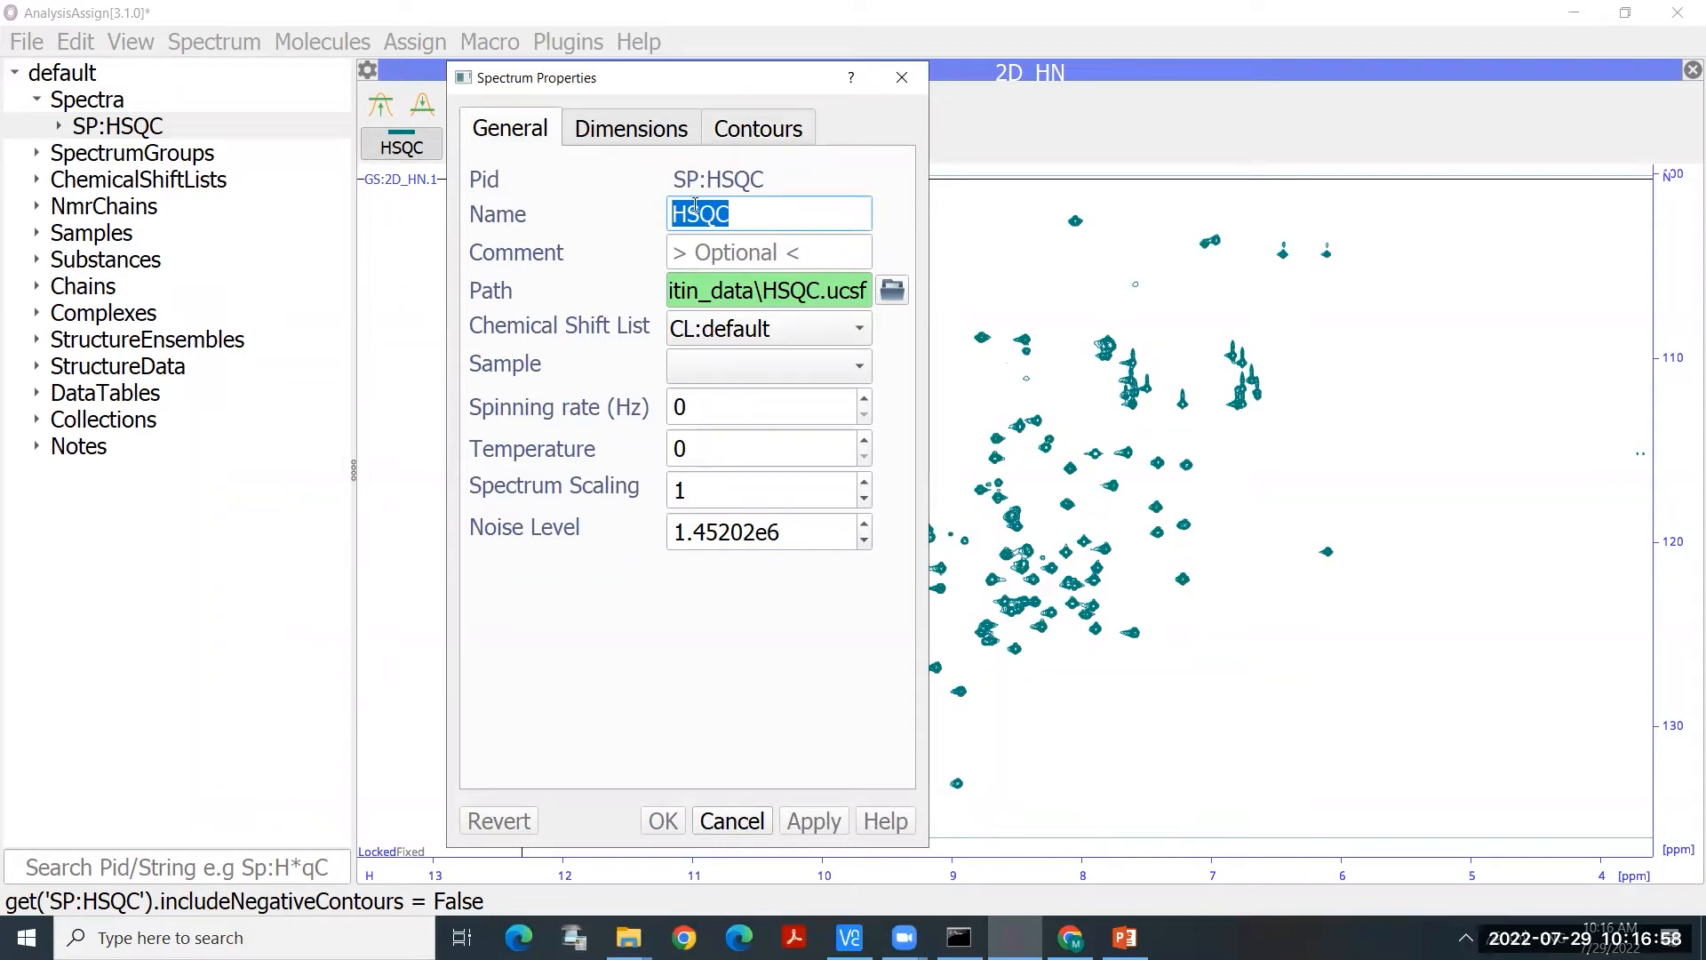
{"action": "left_click", "coordinate": [620, 136]}
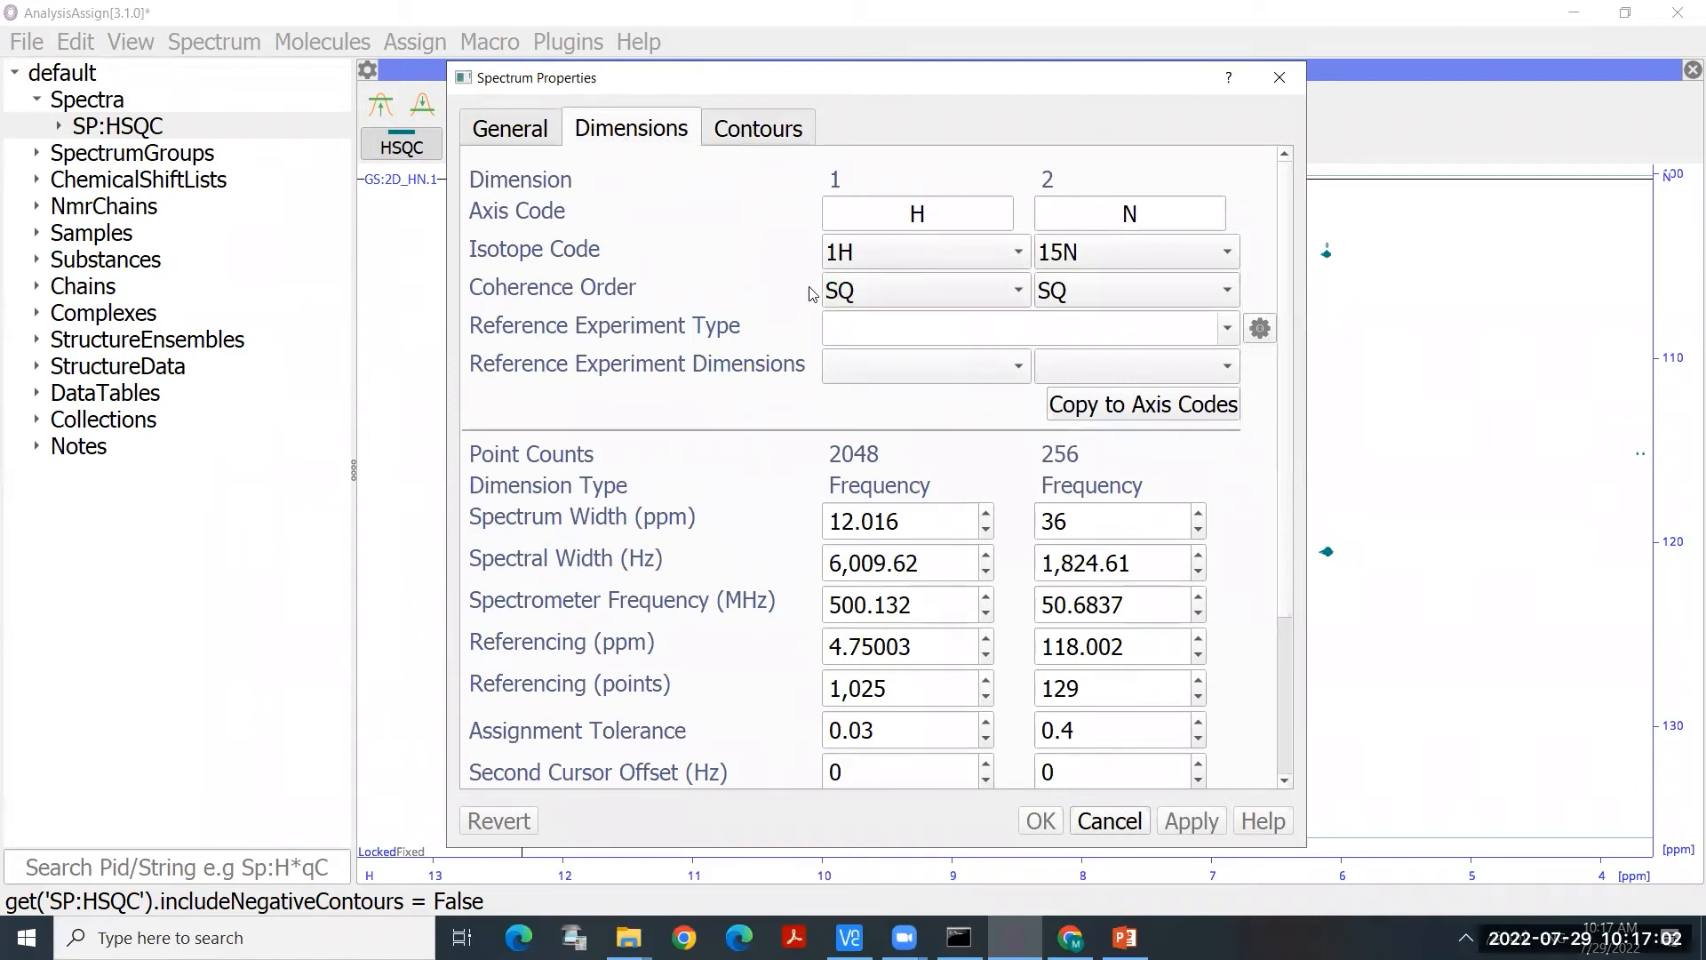
{"action": "left_click", "coordinate": [770, 149]}
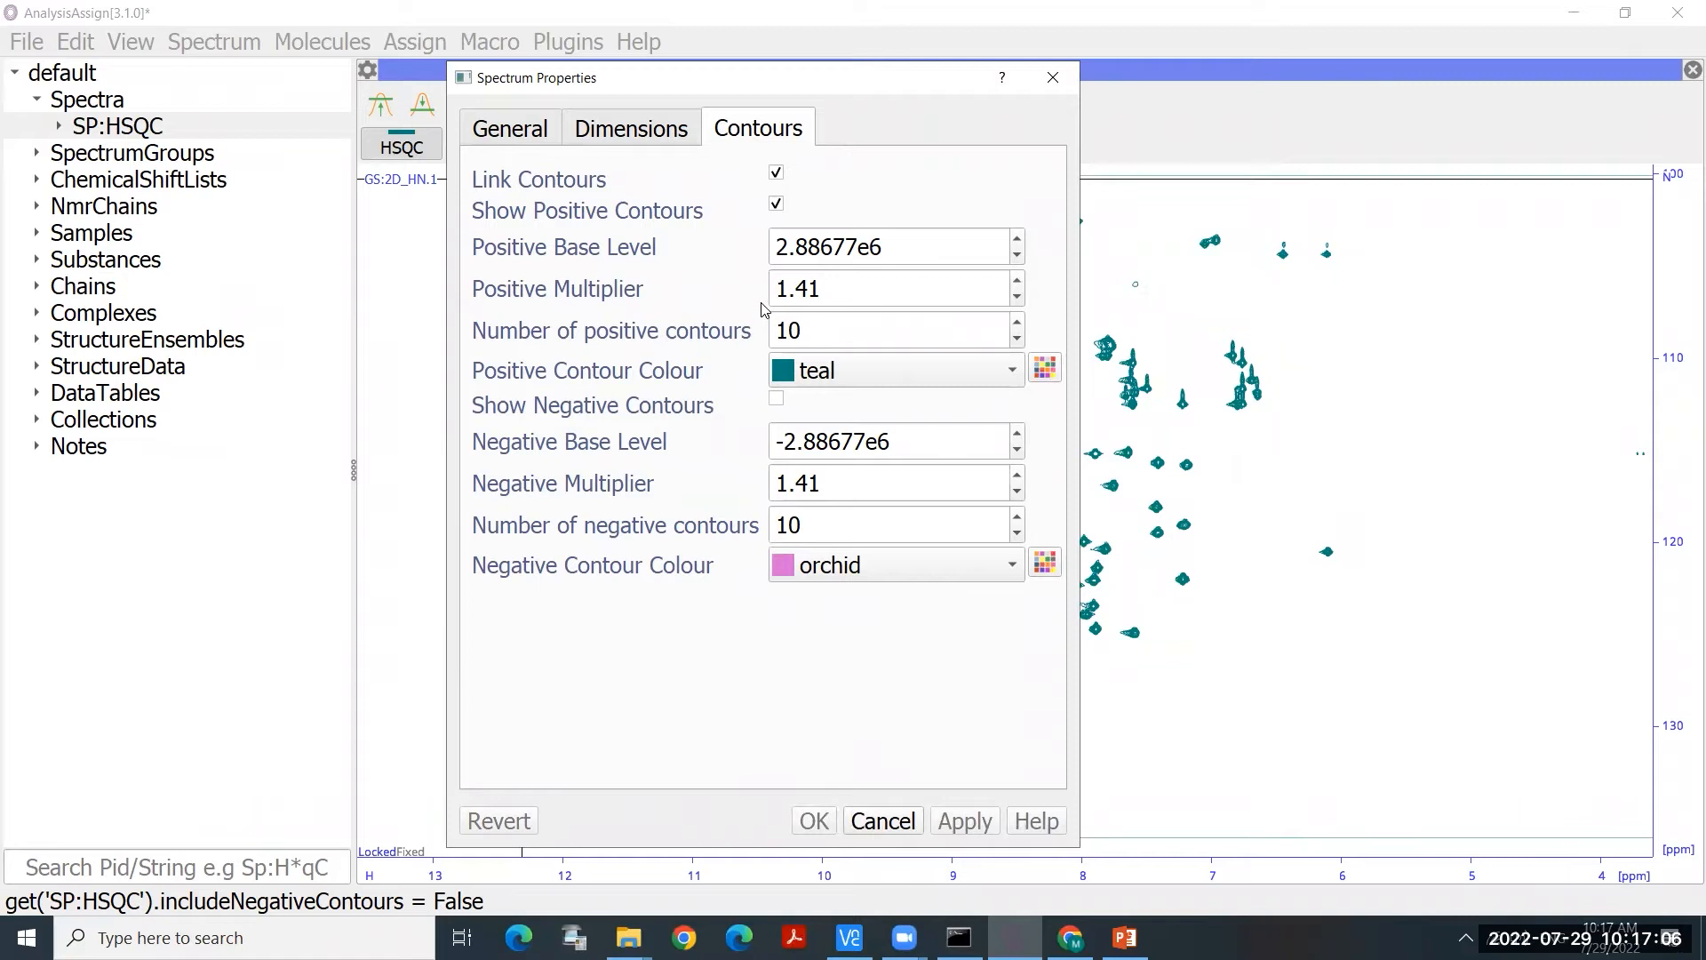
{"action": "left_click", "coordinate": [1053, 77]}
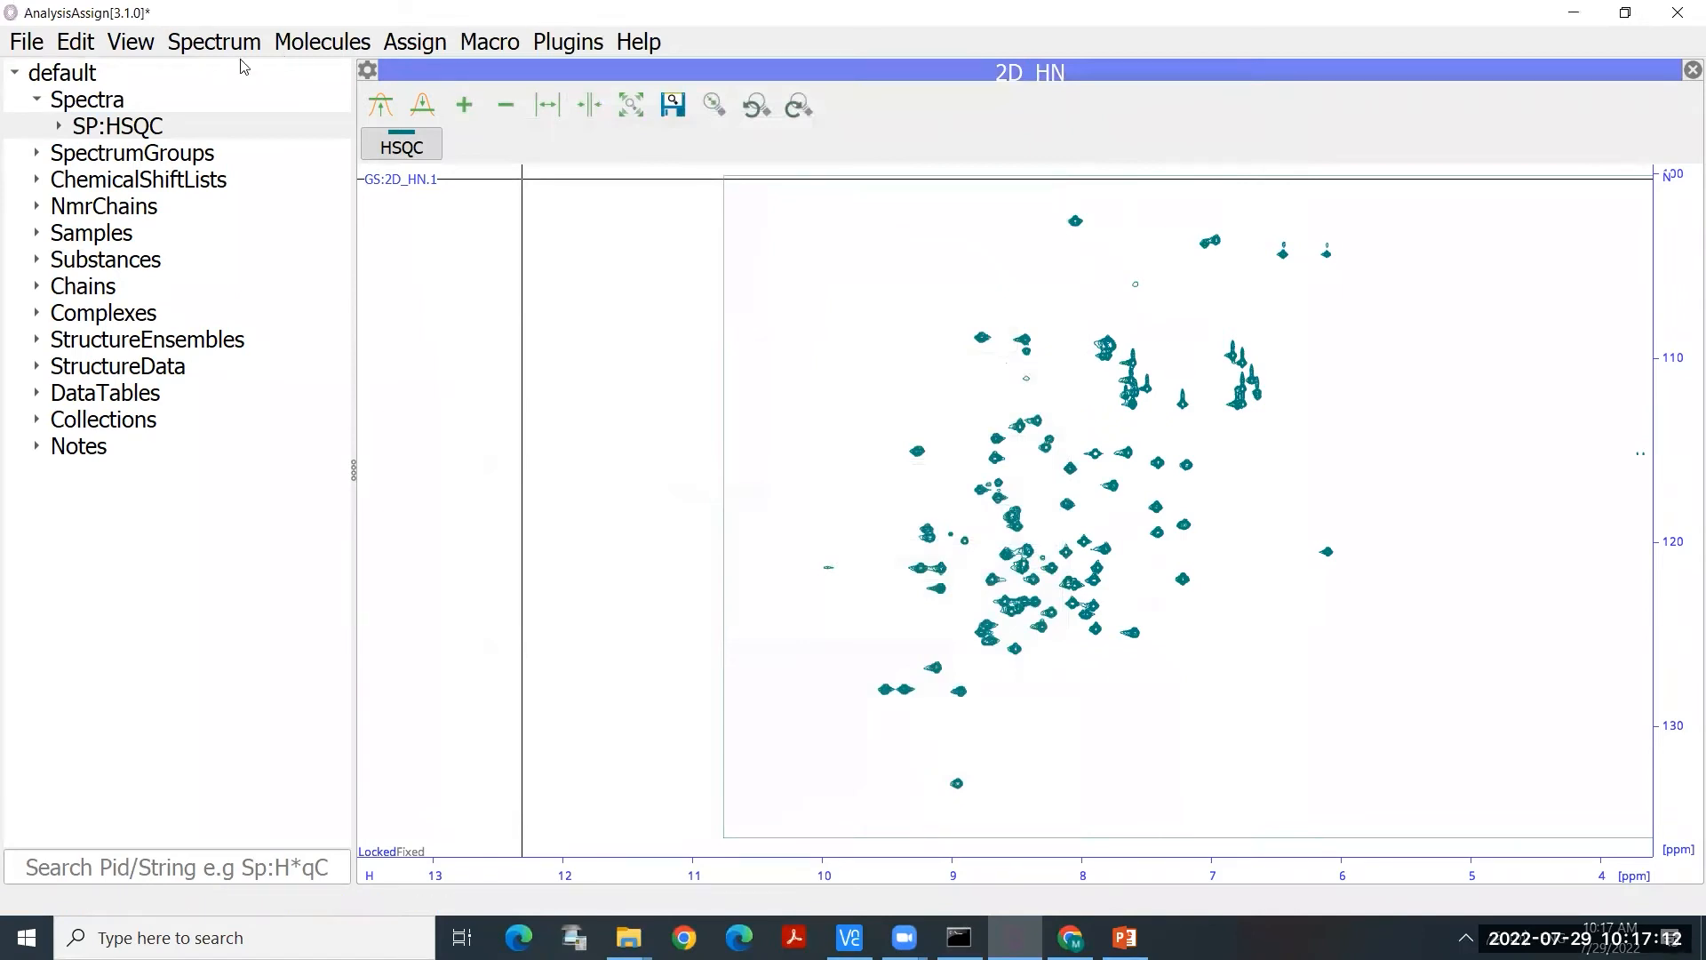
{"action": "left_click", "coordinate": [28, 43]}
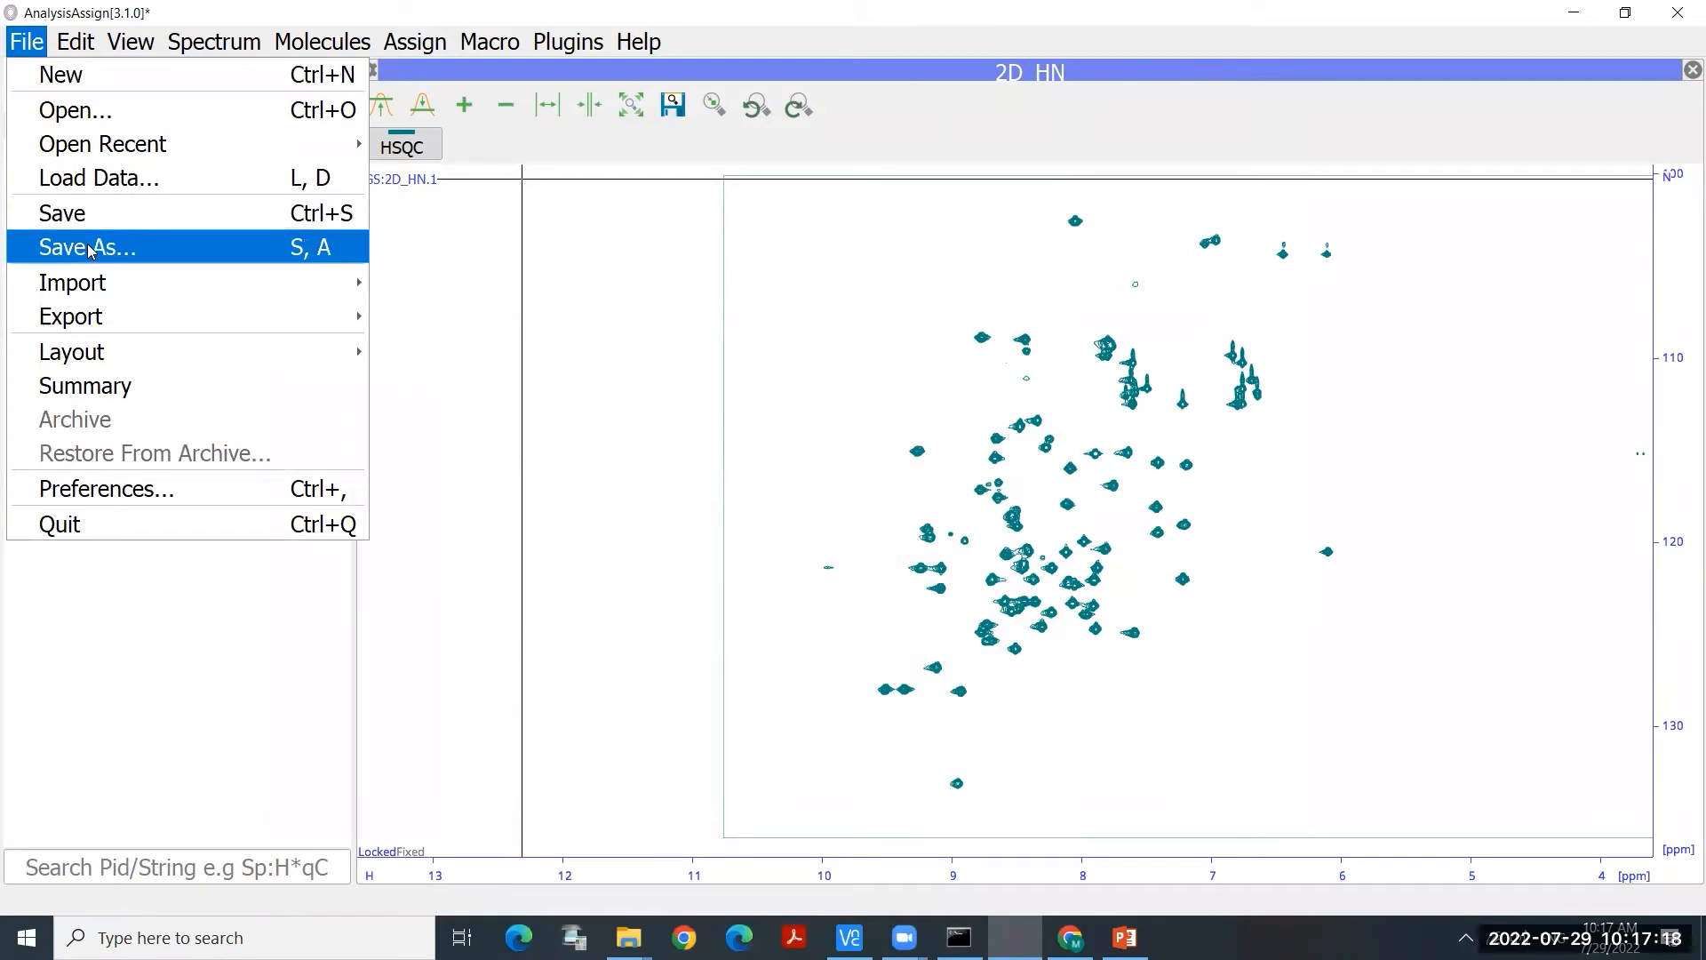
{"action": "left_click", "coordinate": [120, 261]}
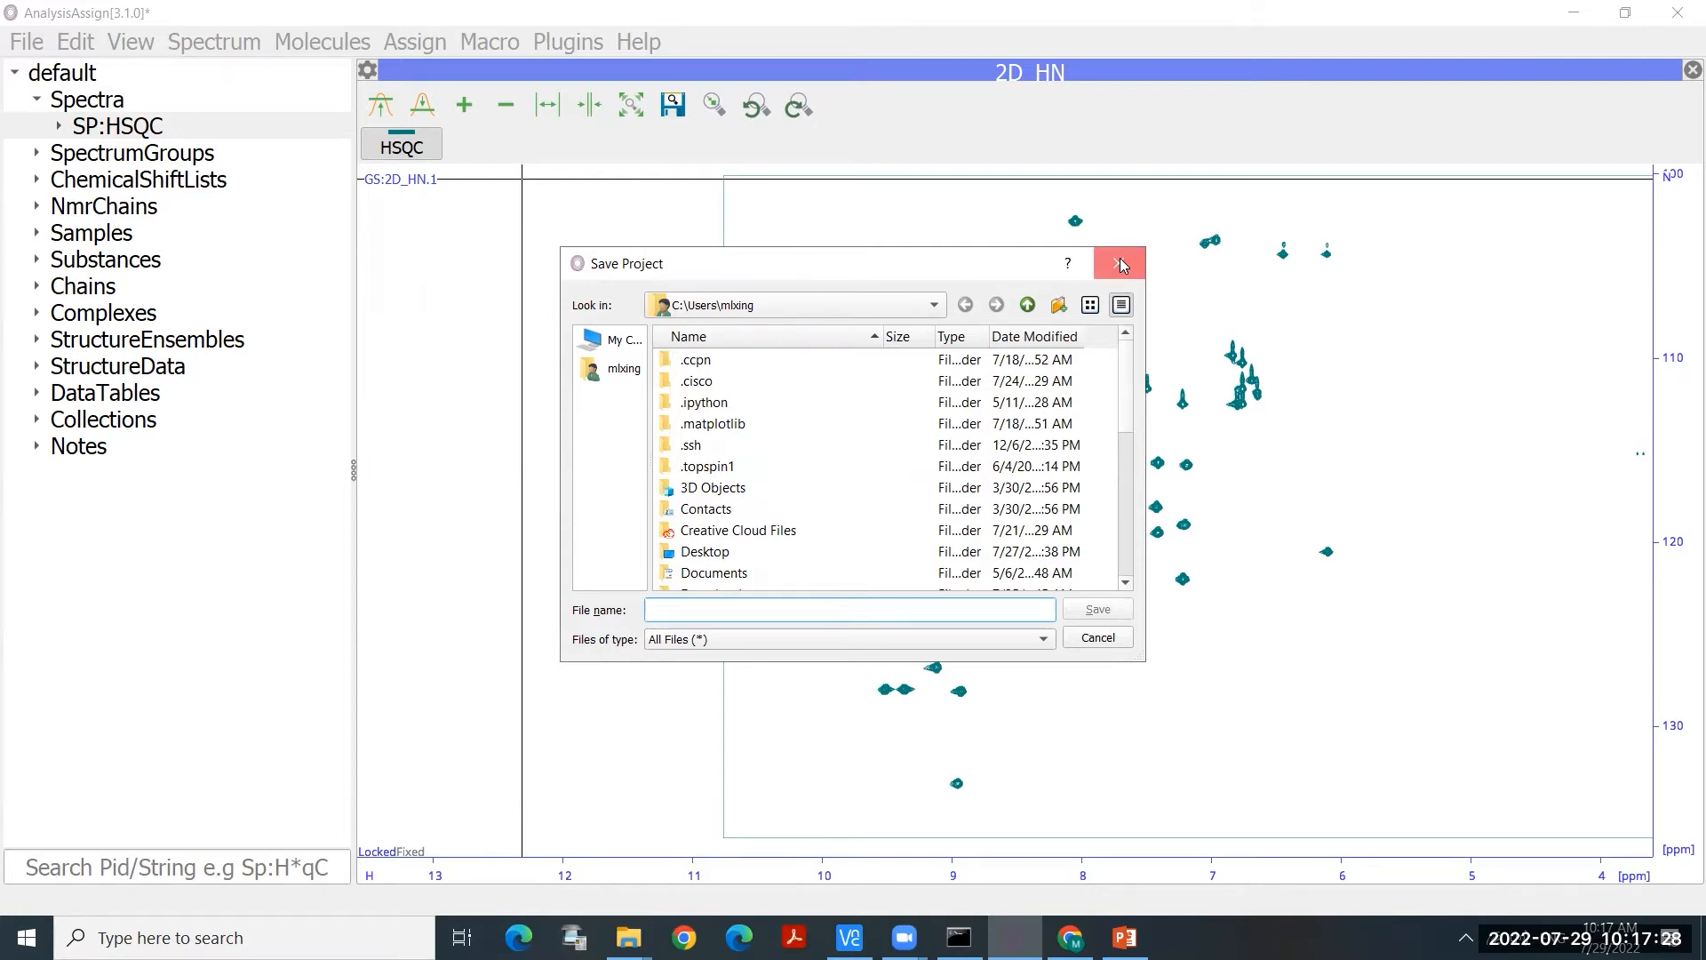
{"action": "left_click", "coordinate": [1120, 263]}
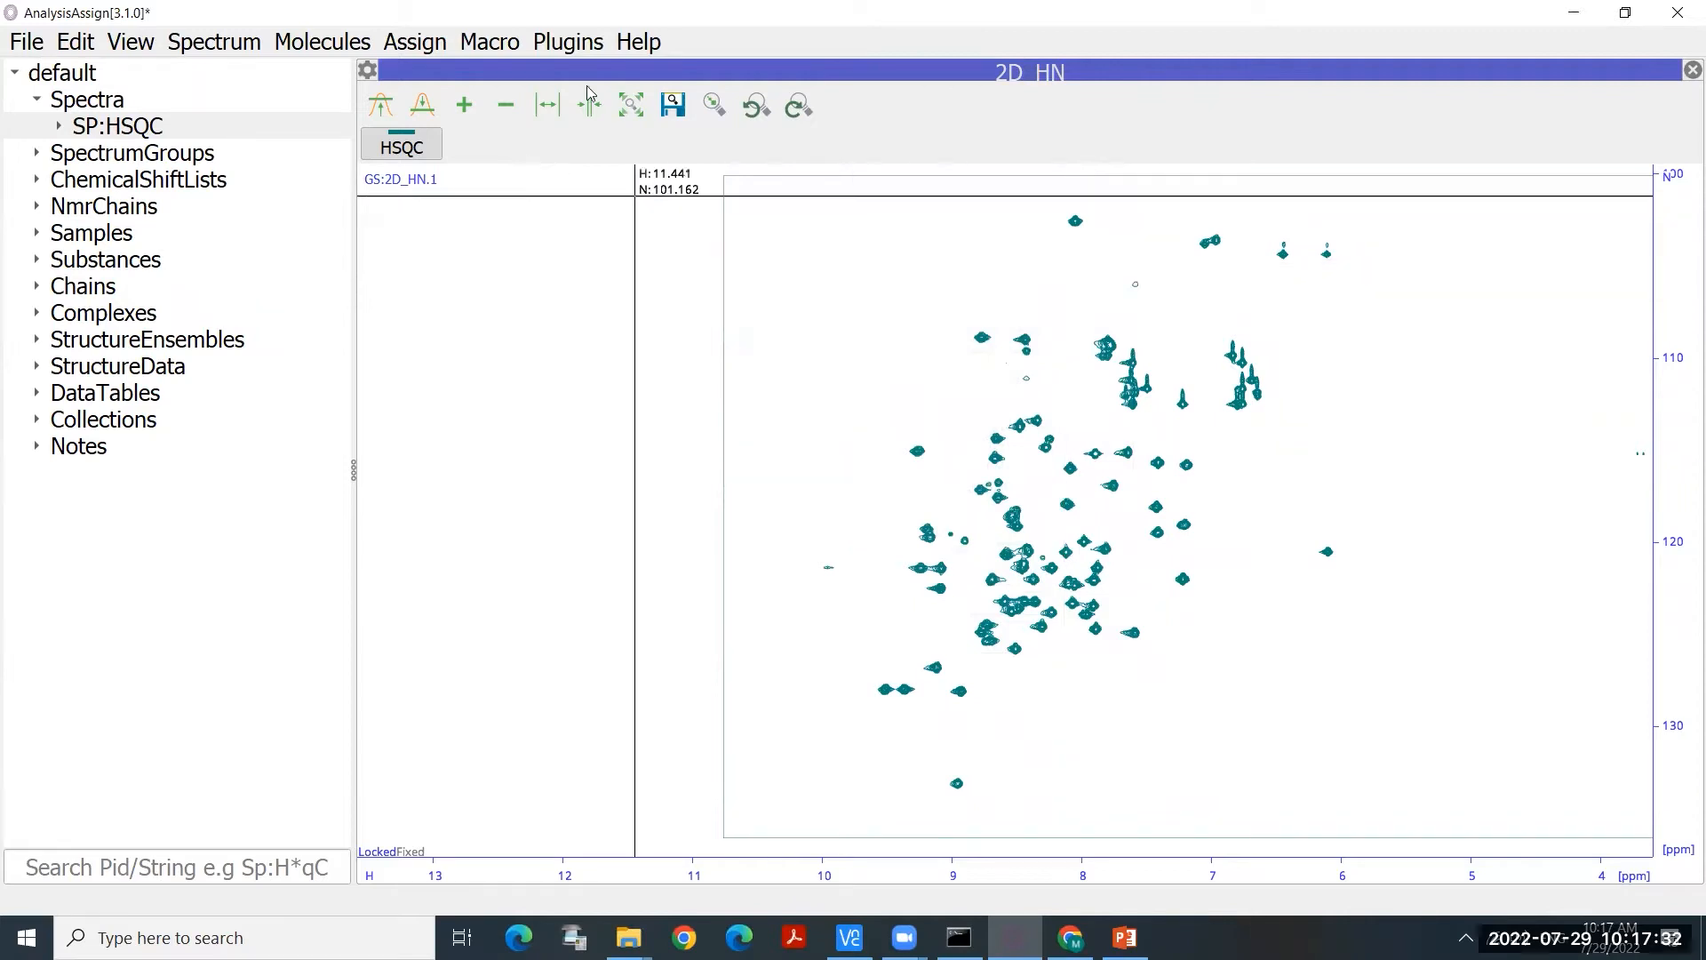
Step: Open the Backbone Assignment Tutorial, read its contents list and the Start CcpNmr Analysis V3 instructions, and close it
{"action": "left_click", "coordinate": [636, 43]}
{"action": "mouse_move", "coordinate": [703, 75]}
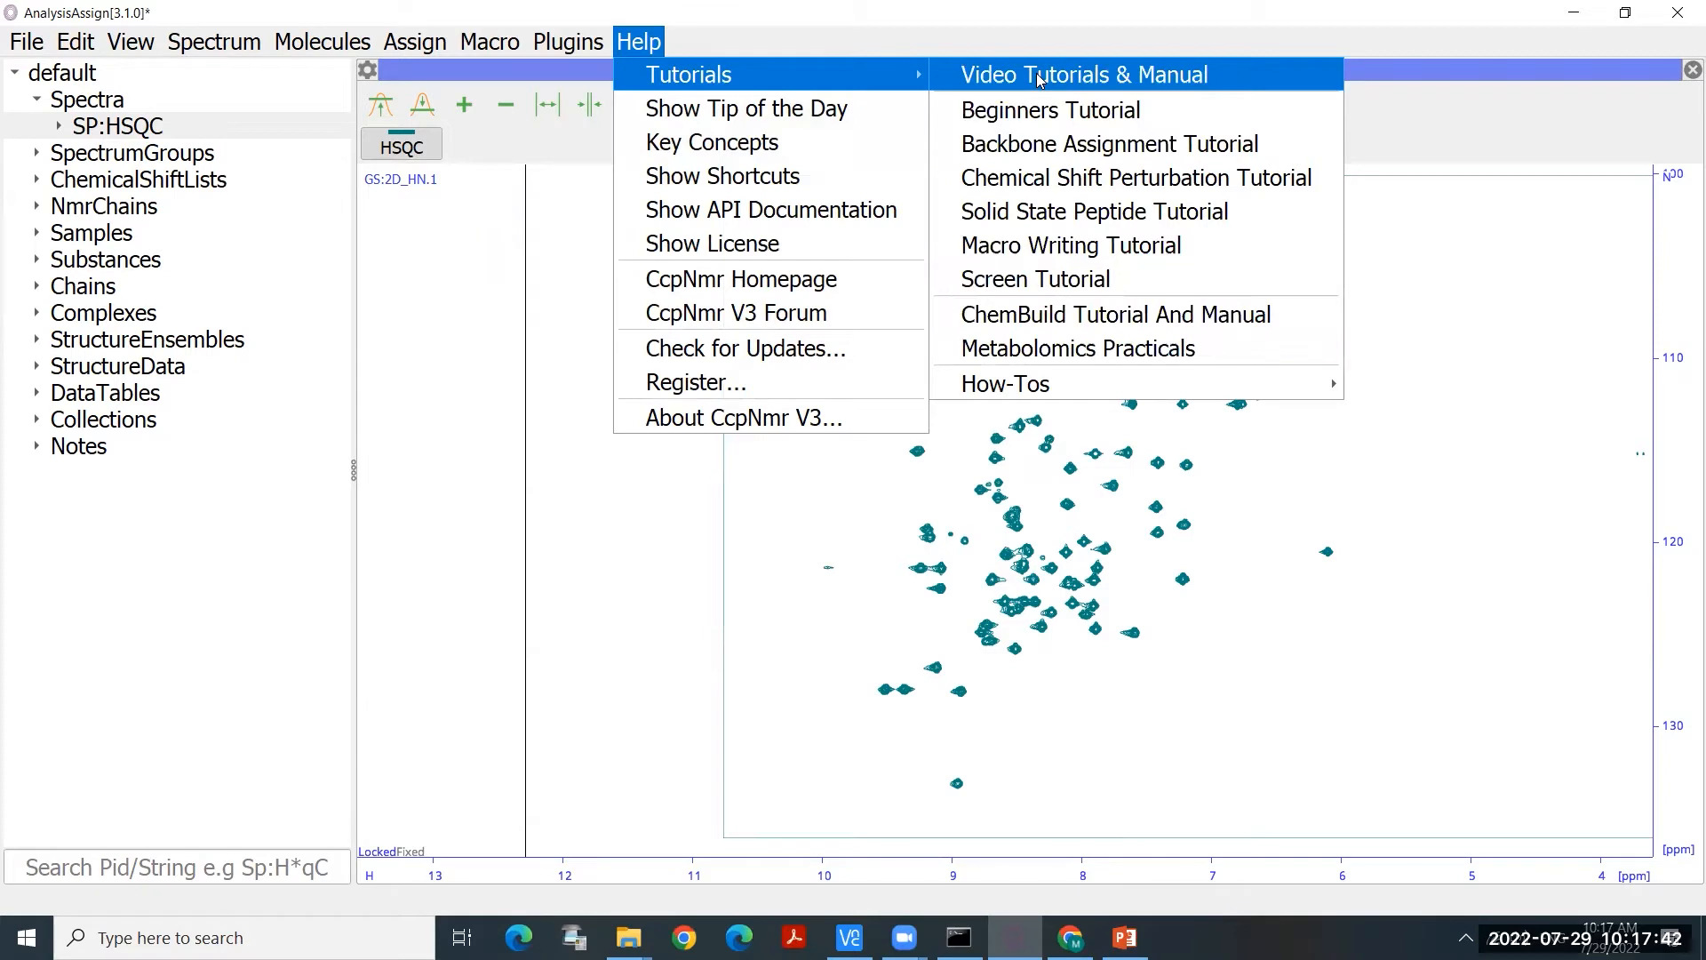
{"action": "left_click", "coordinate": [1032, 147]}
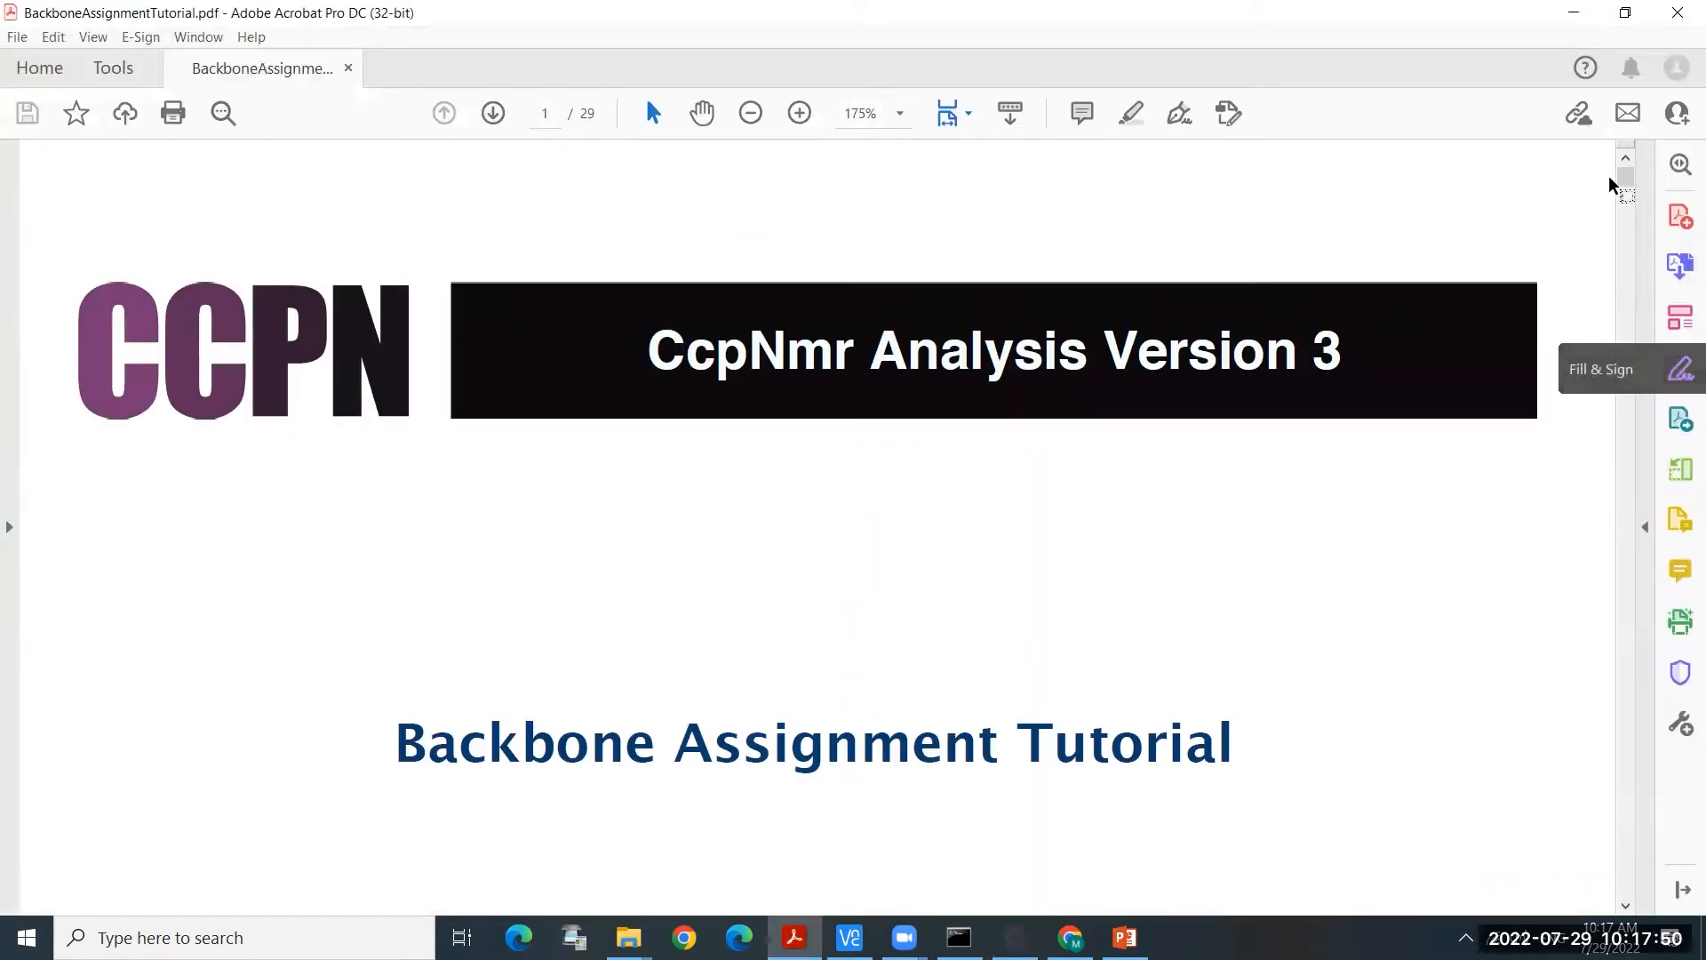
{"action": "left_click_drag", "start_coordinate": [1632, 192], "coordinate": [1637, 224]}
{"action": "scroll", "coordinate": [1167, 445], "scroll_direction": "down", "scroll_amount": 3}
{"action": "scroll", "coordinate": [1167, 444], "scroll_direction": "up", "scroll_amount": 5}
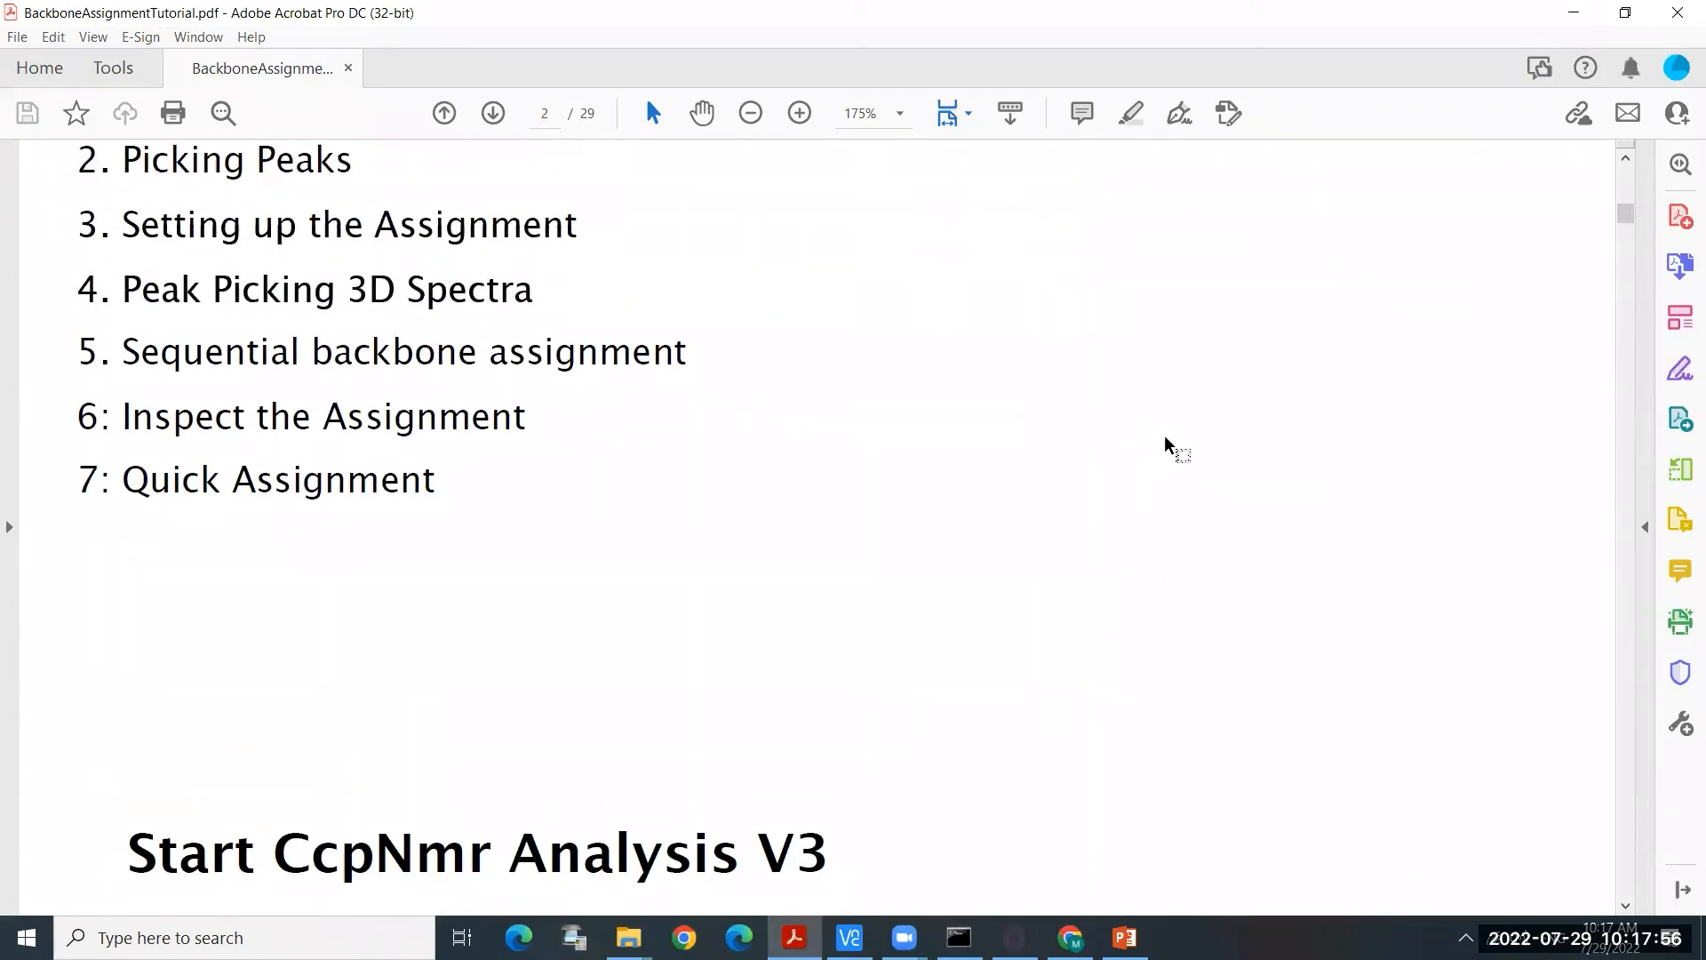
{"action": "scroll", "coordinate": [1167, 444], "scroll_direction": "down", "scroll_amount": 5}
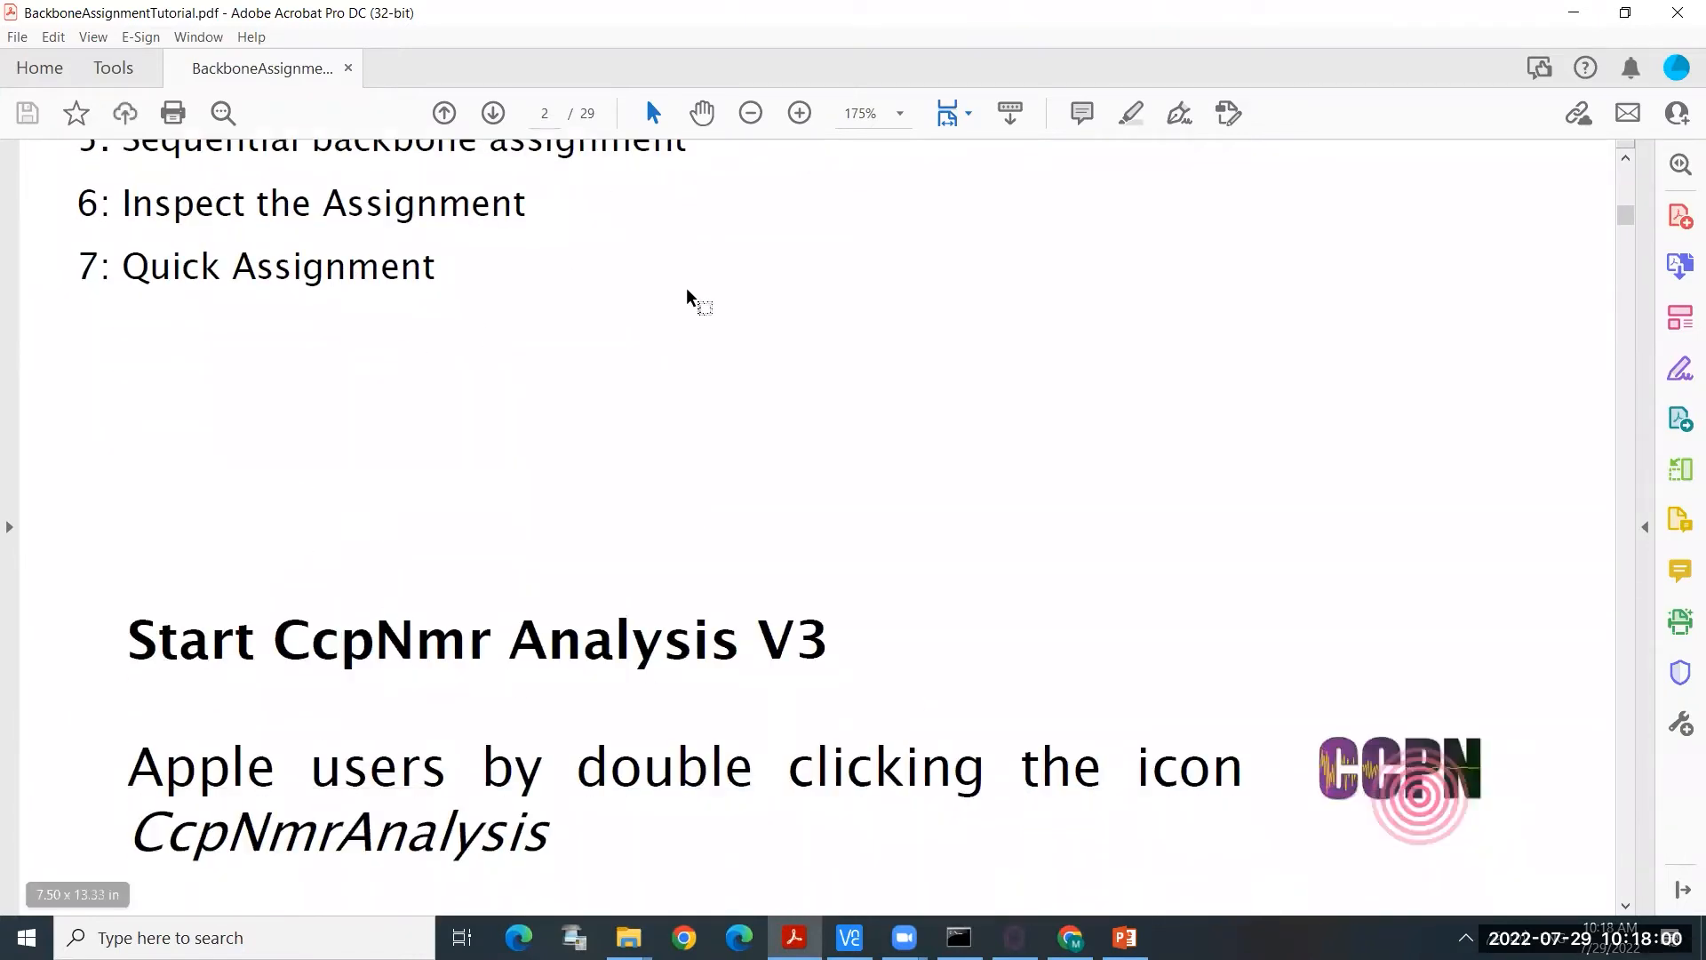
{"action": "scroll", "coordinate": [689, 297], "scroll_direction": "down", "scroll_amount": 3}
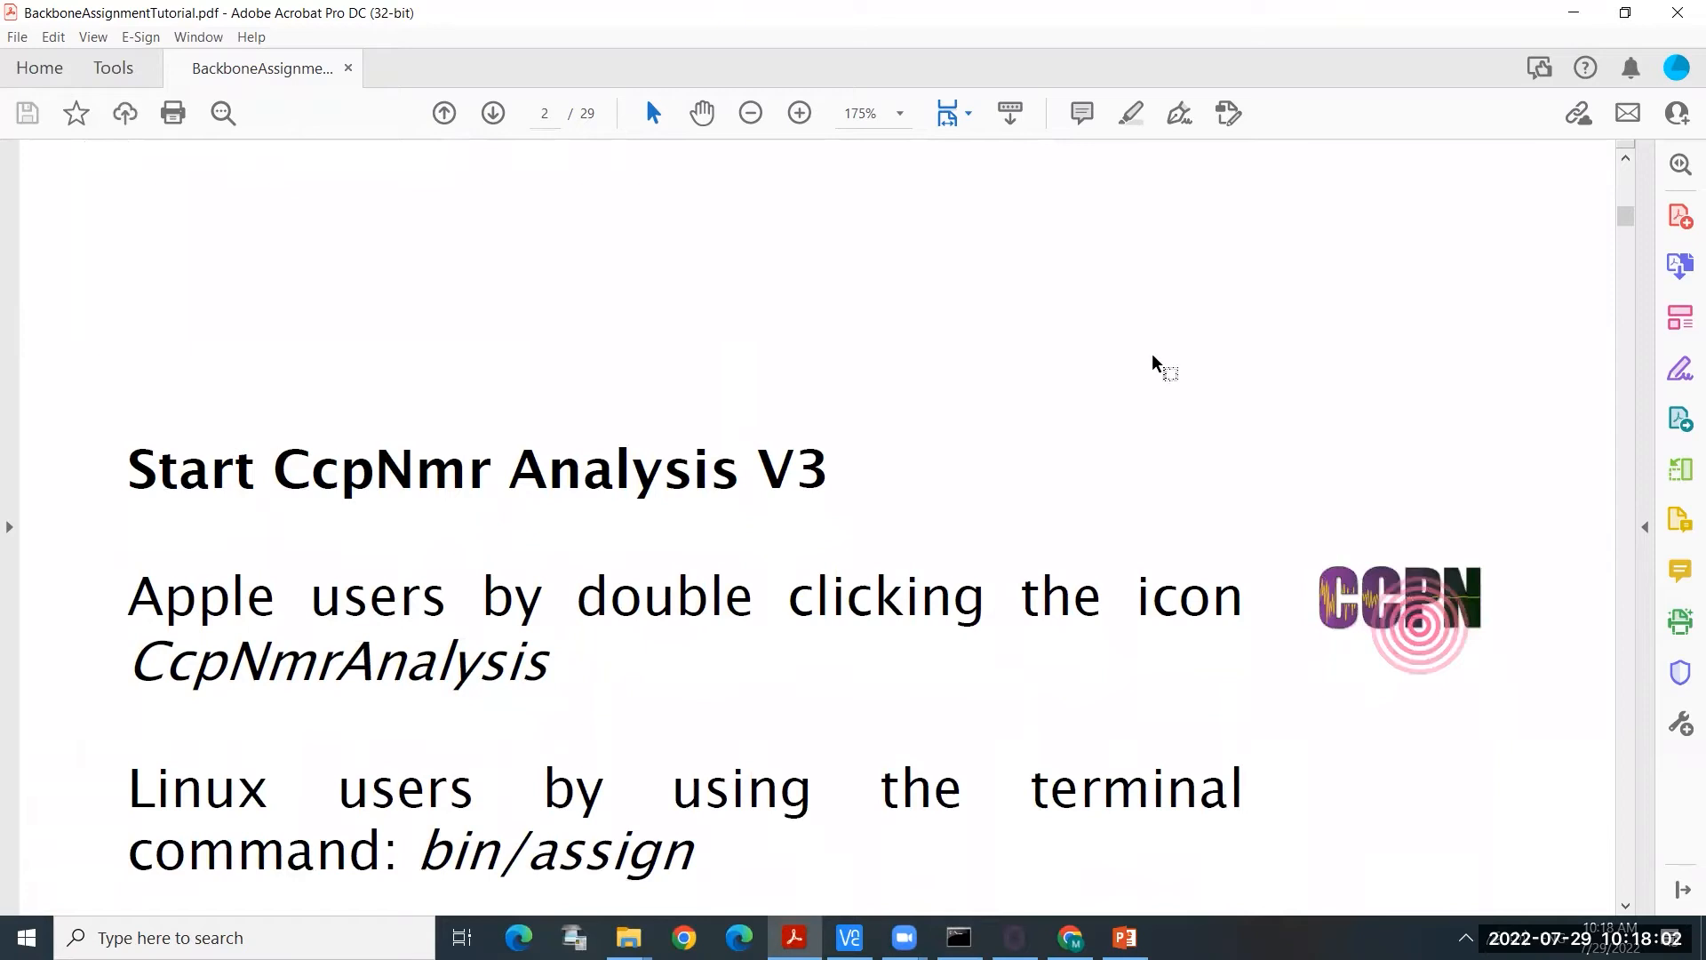
{"action": "scroll", "coordinate": [884, 350], "scroll_direction": "down", "scroll_amount": 2}
{"action": "scroll", "coordinate": [884, 349], "scroll_direction": "down", "scroll_amount": 3}
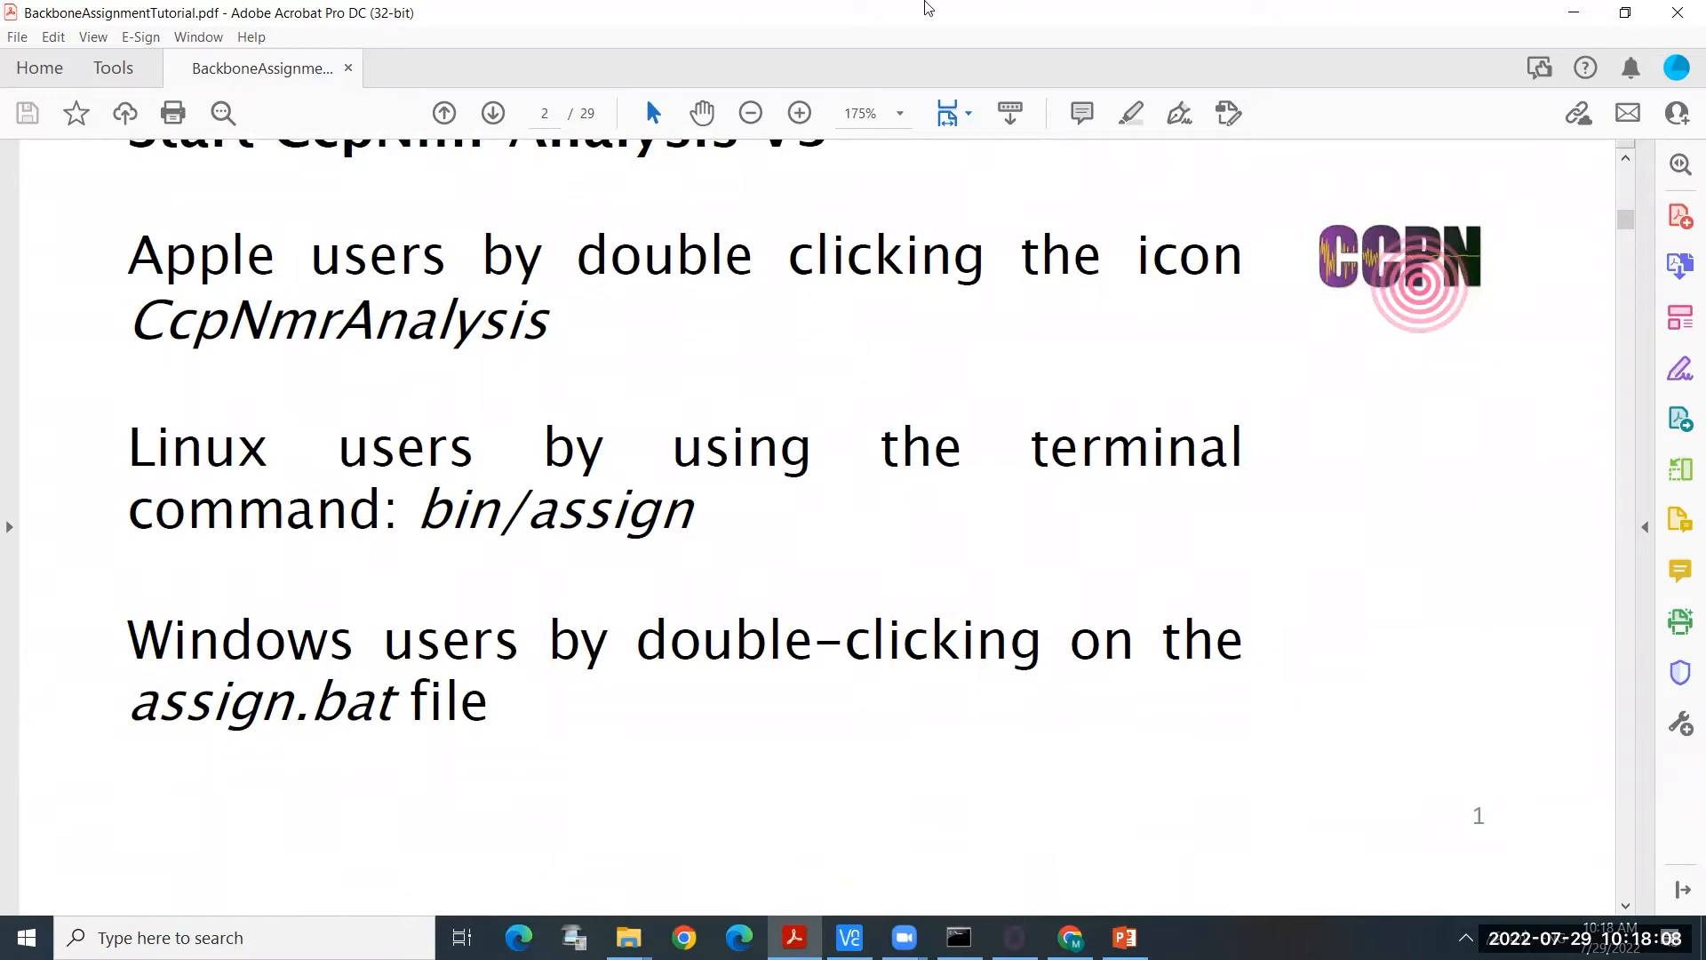
{"action": "left_click", "coordinate": [1678, 19]}
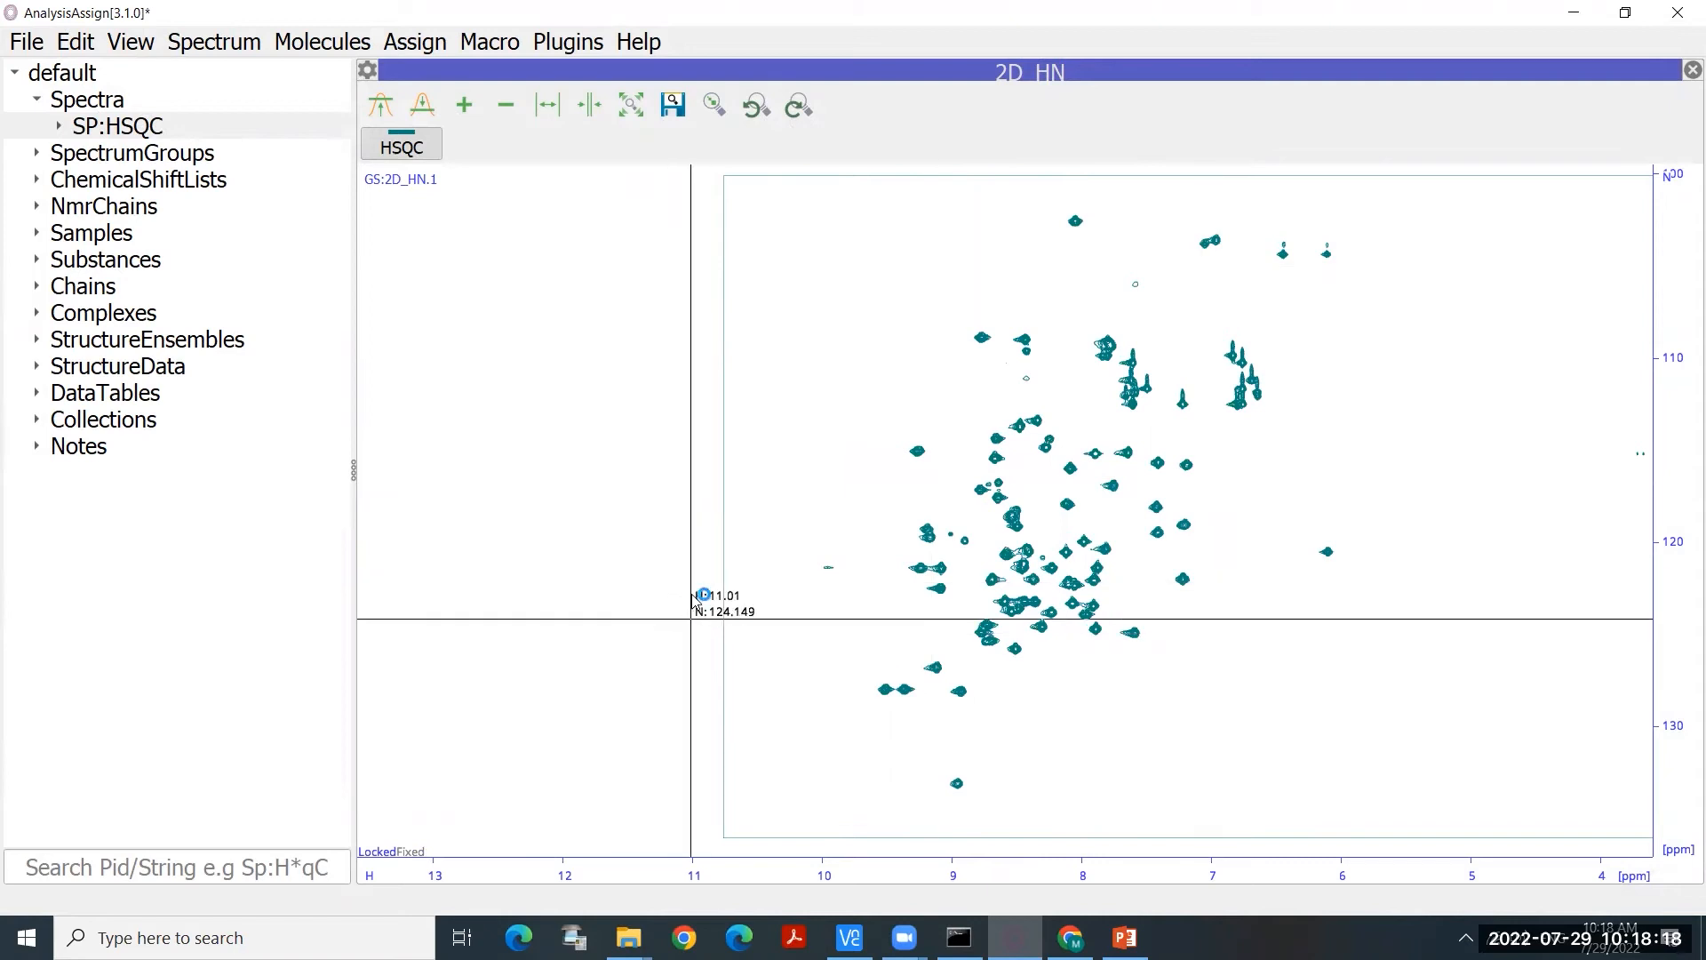
Step: Load HNCACB.ucsf from the ubiquitin_data folder into the project and show SP:HNCACB in a new display left of 2D_HN
{"action": "mouse_move", "coordinate": [628, 938]}
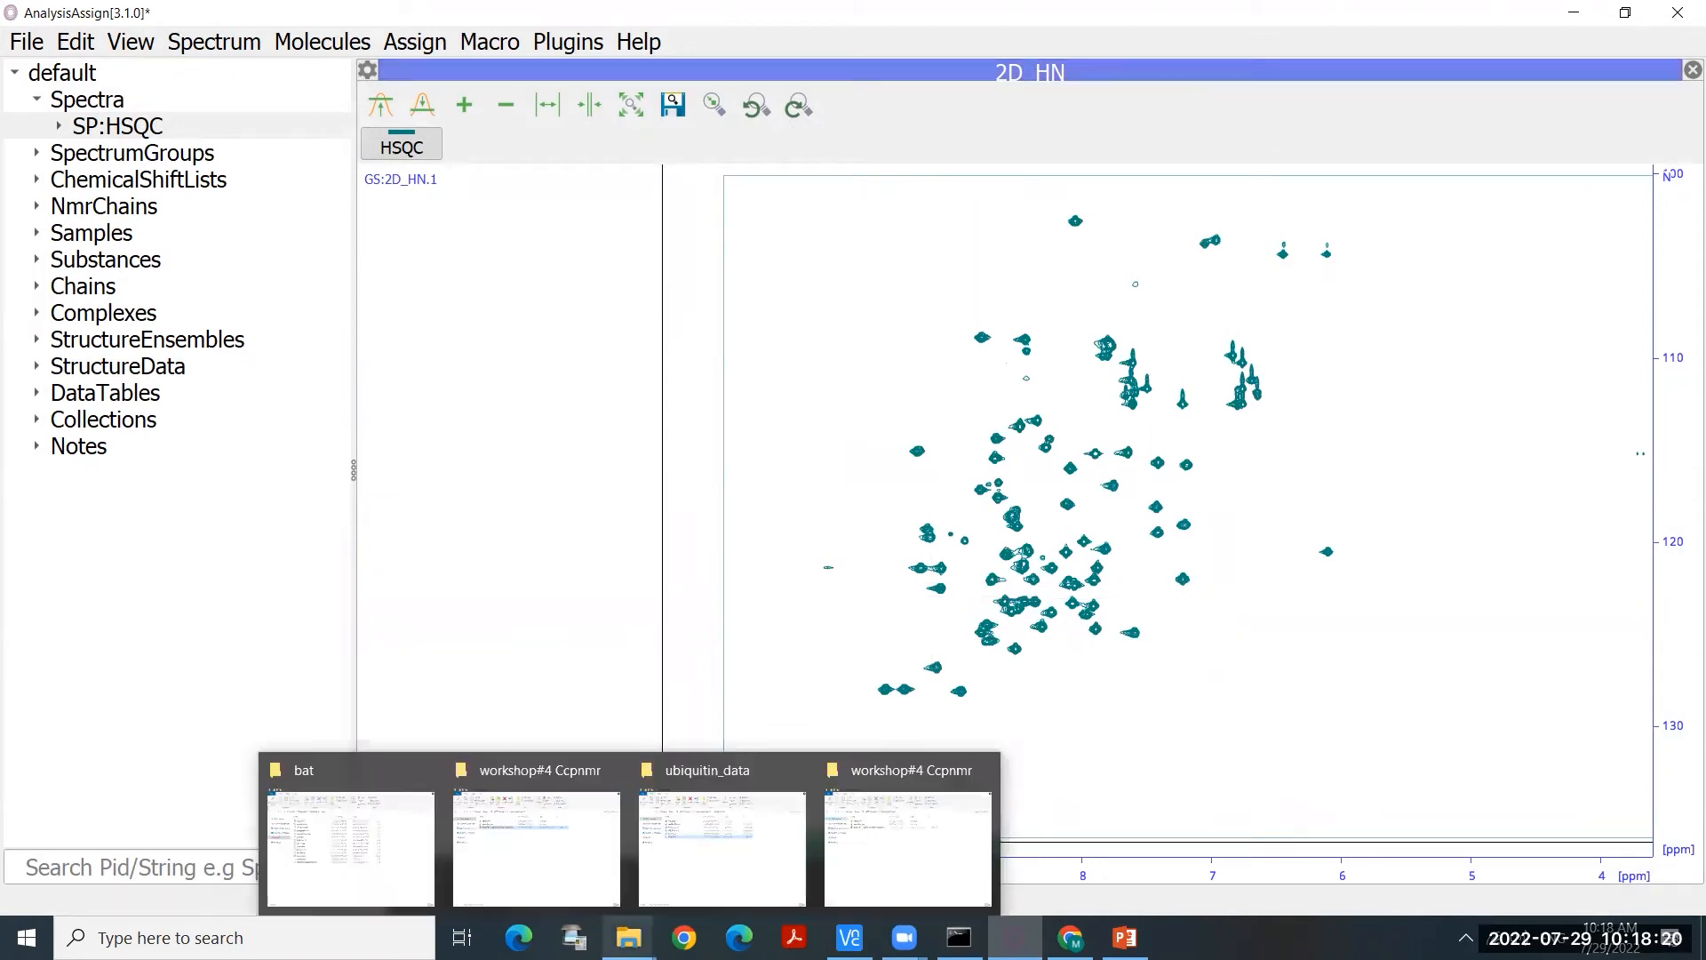
{"action": "left_click", "coordinate": [700, 856]}
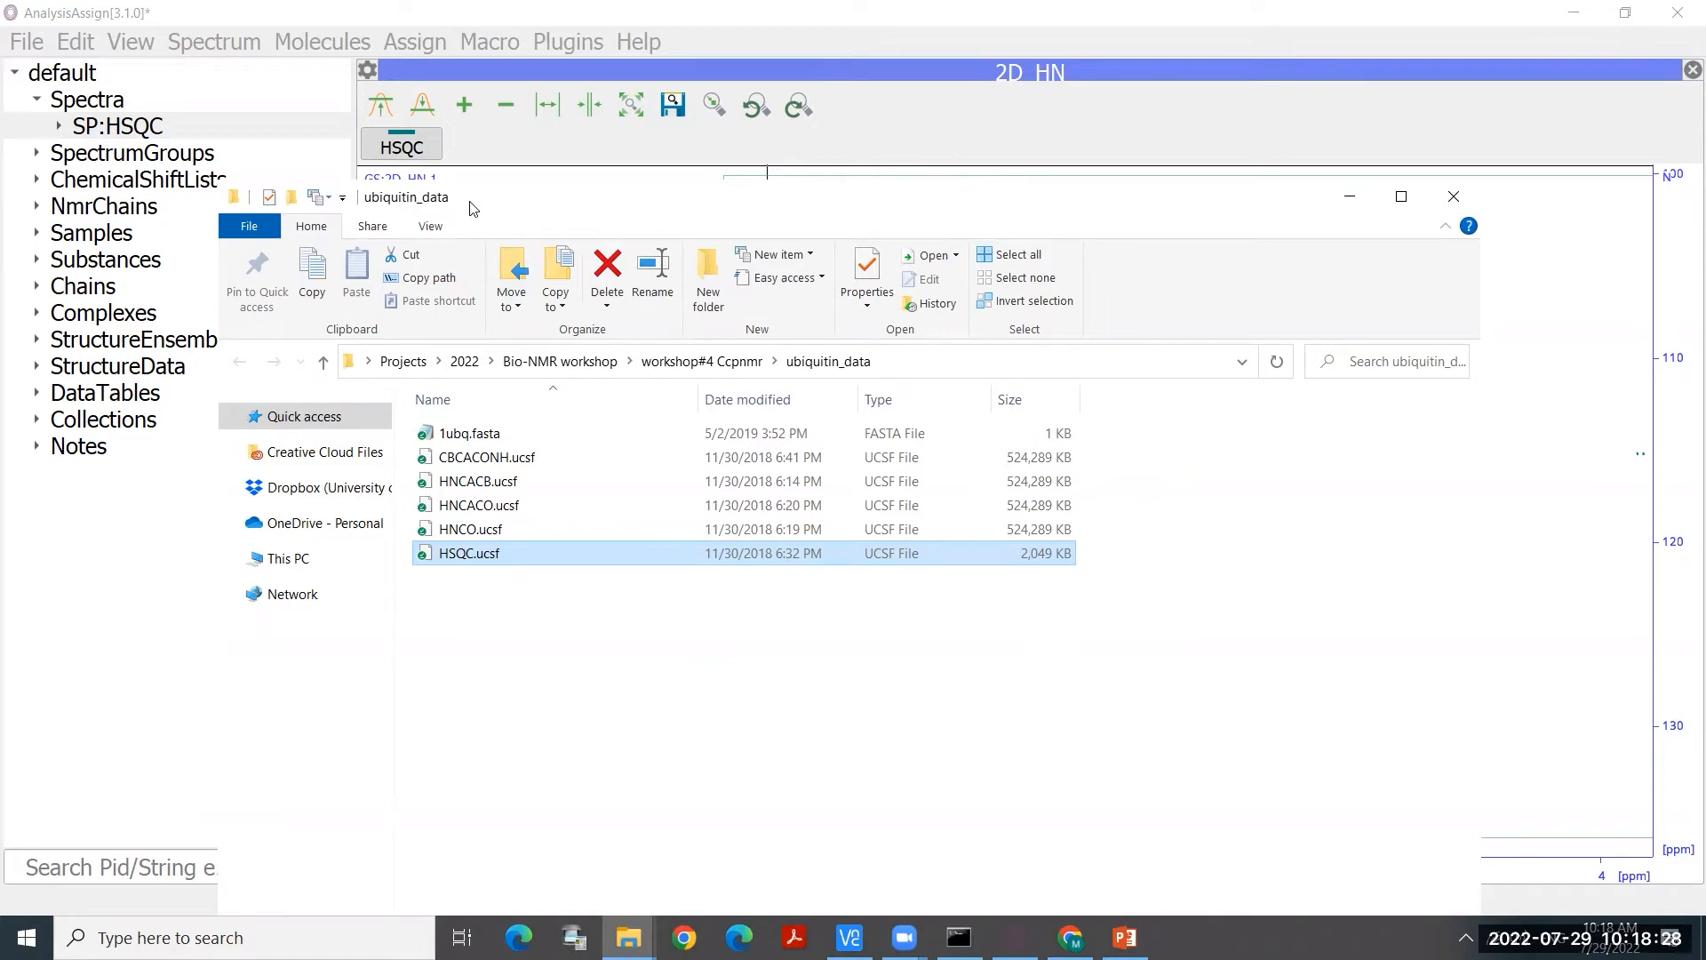
{"action": "left_click_drag", "start_coordinate": [472, 207], "coordinate": [953, 156]}
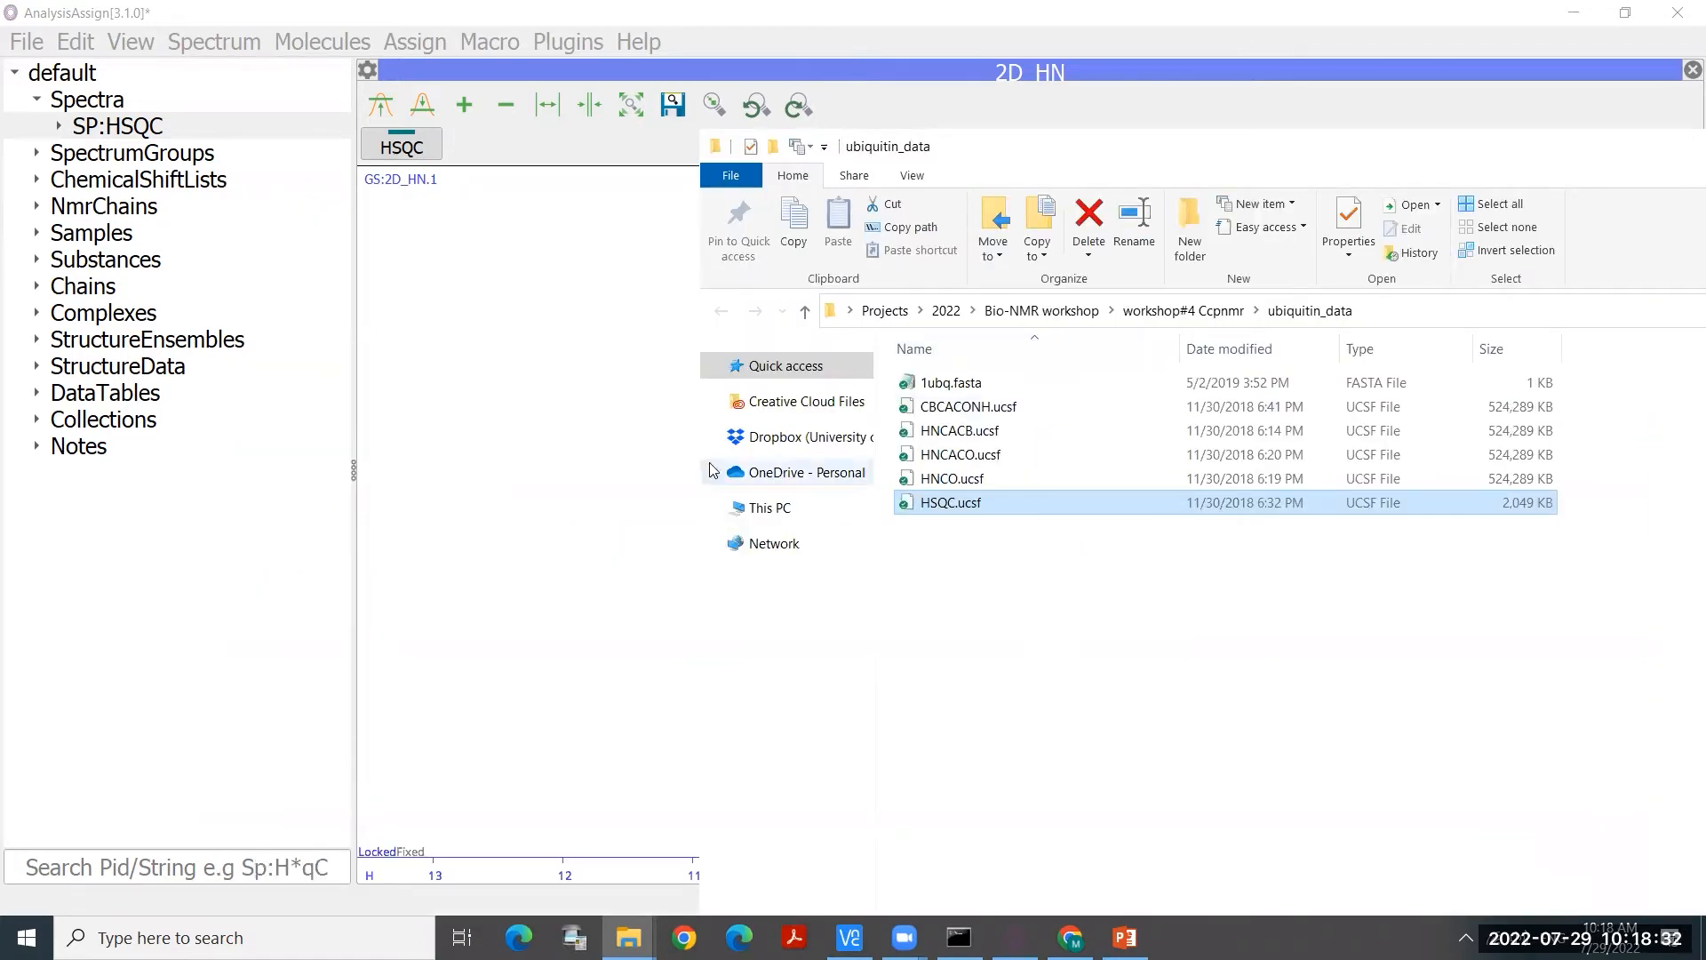
{"action": "left_click", "coordinate": [969, 440]}
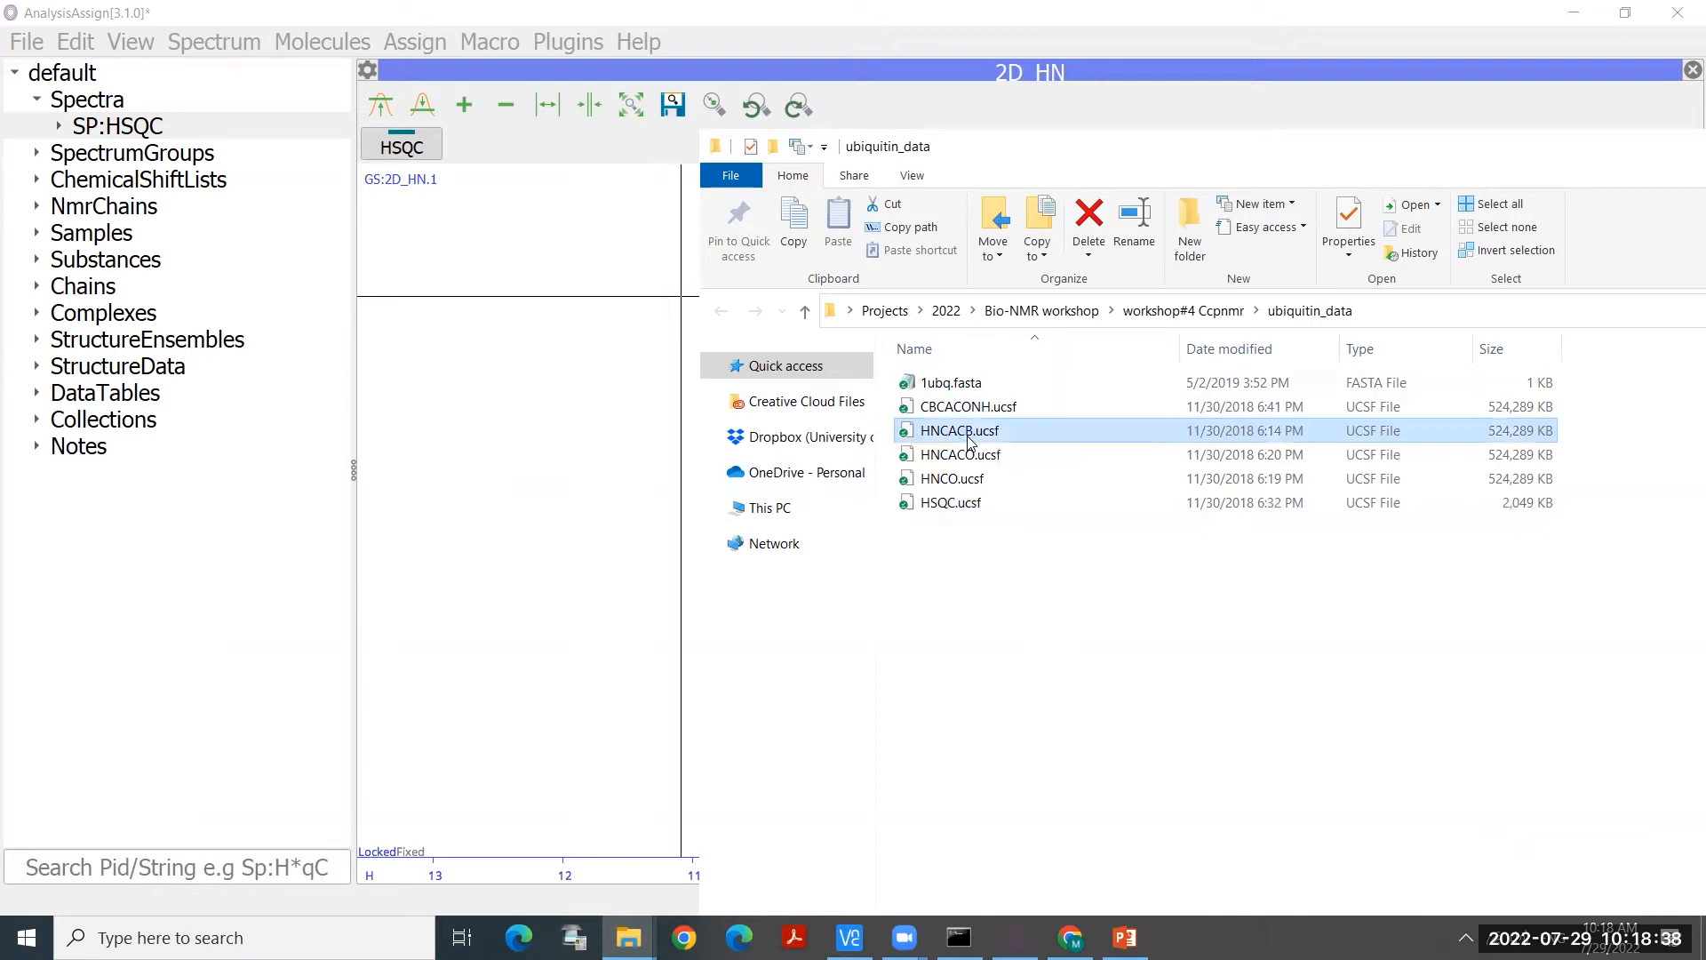
{"action": "left_click_drag", "start_coordinate": [984, 436], "coordinate": [190, 550]}
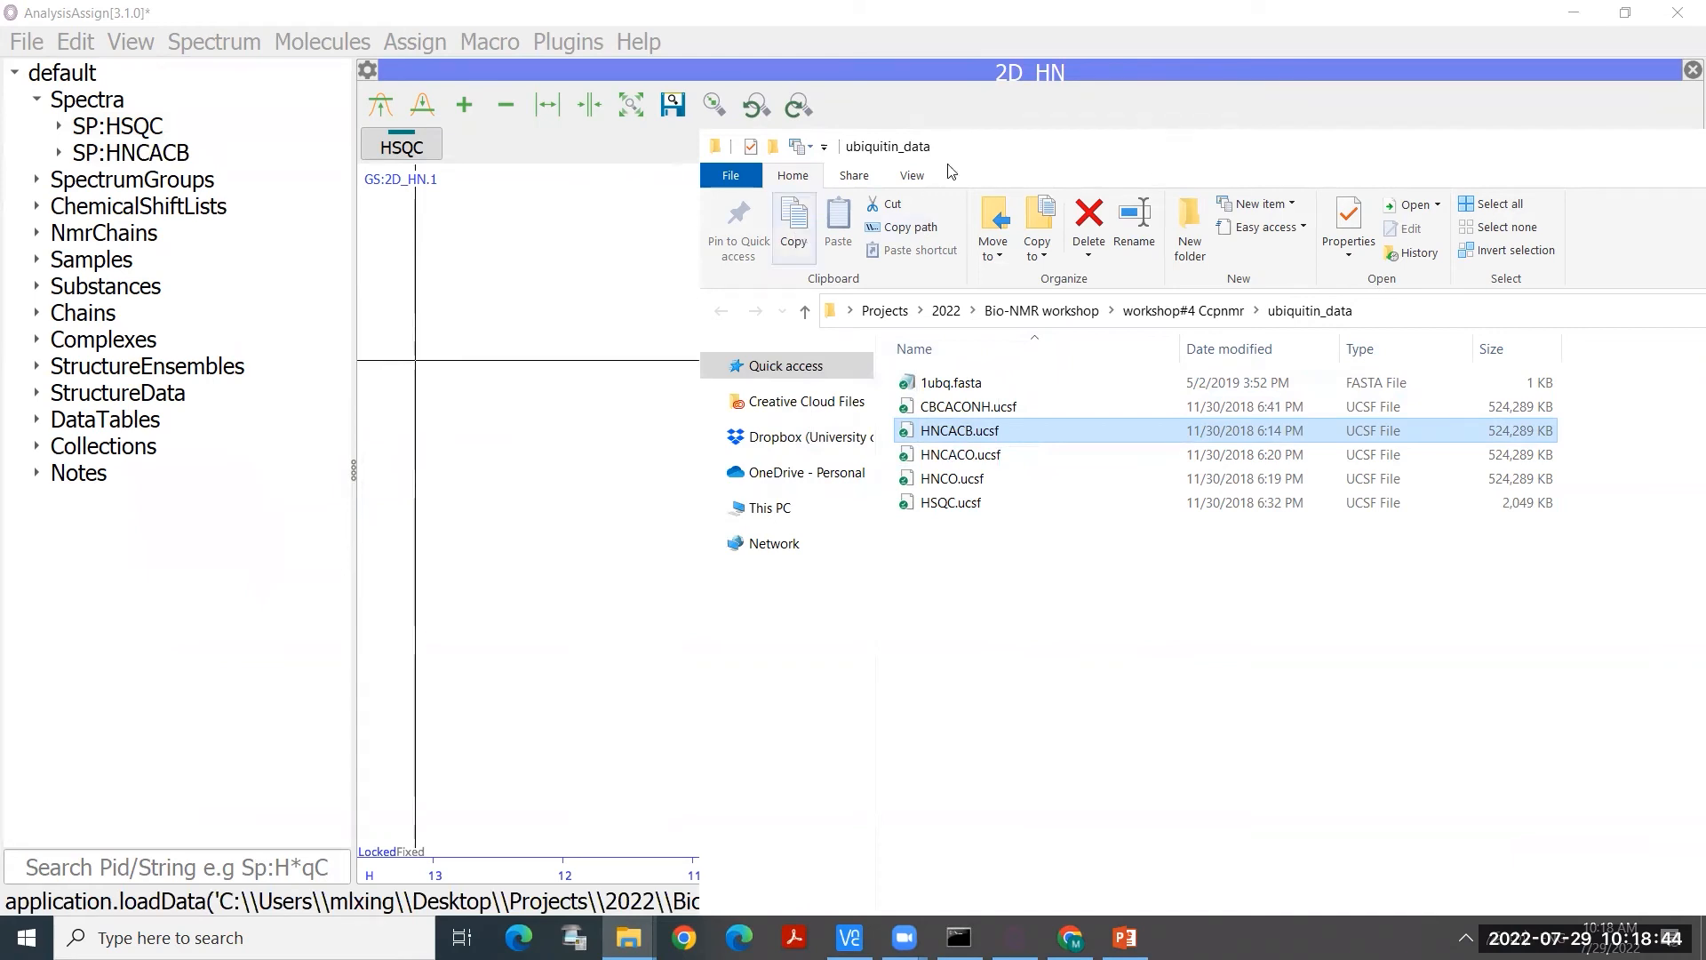
{"action": "left_click_drag", "start_coordinate": [1239, 145], "coordinate": [831, 219]}
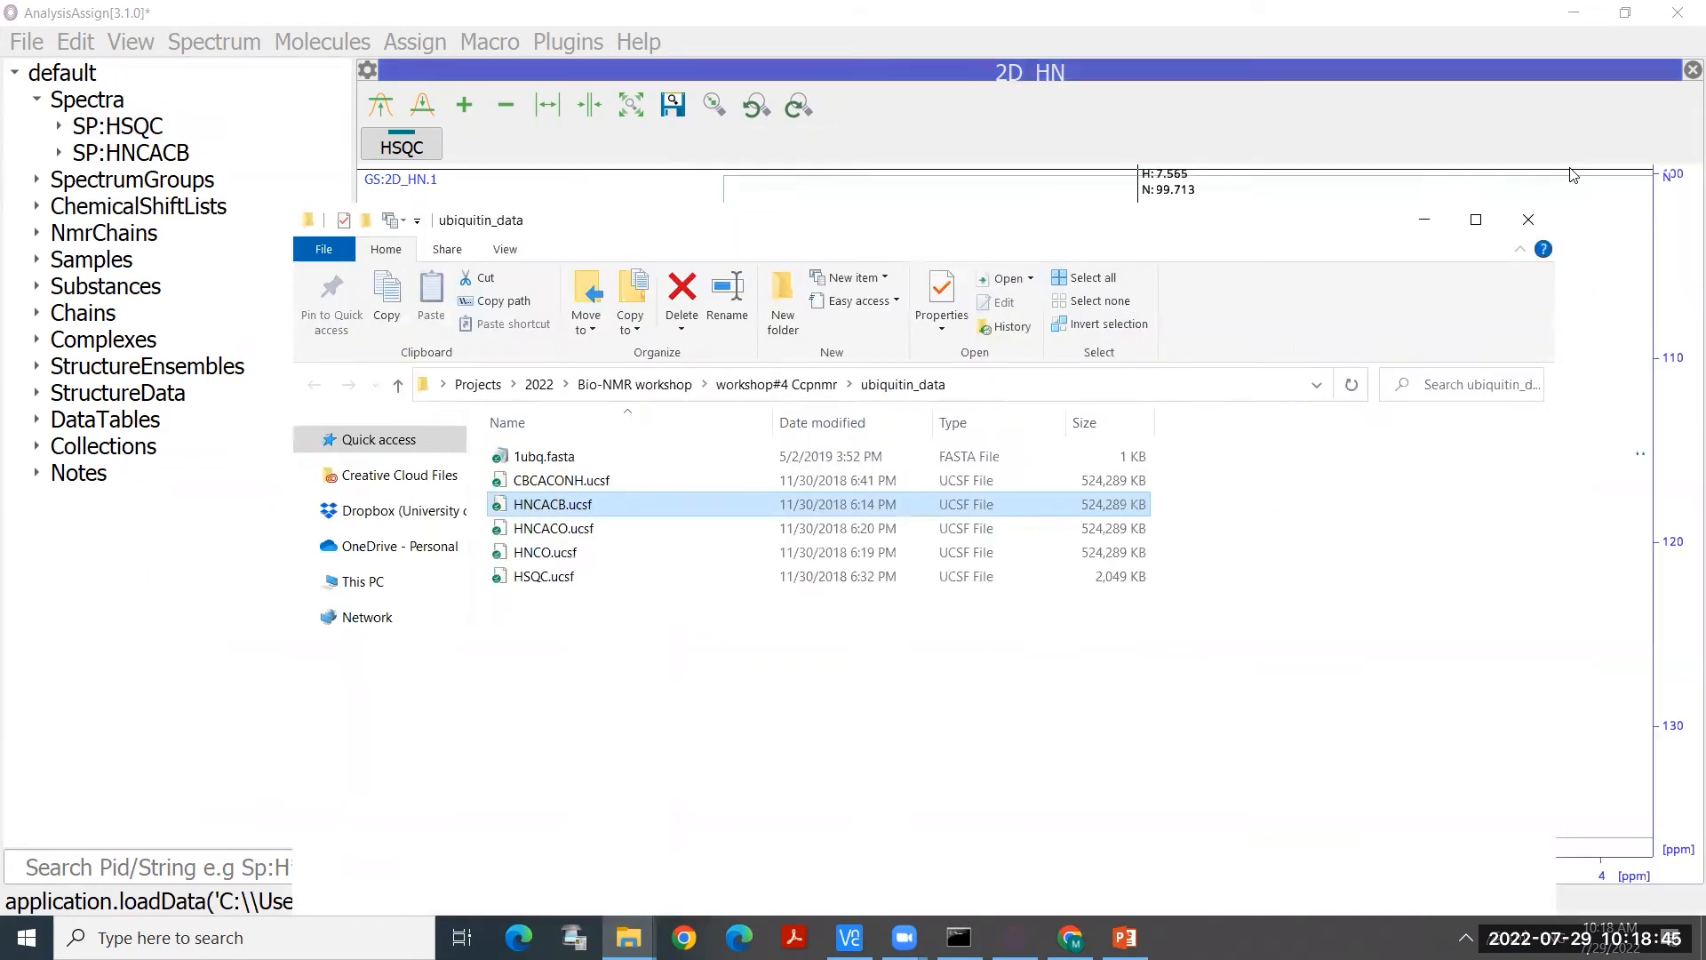
{"action": "left_click", "coordinate": [1529, 219]}
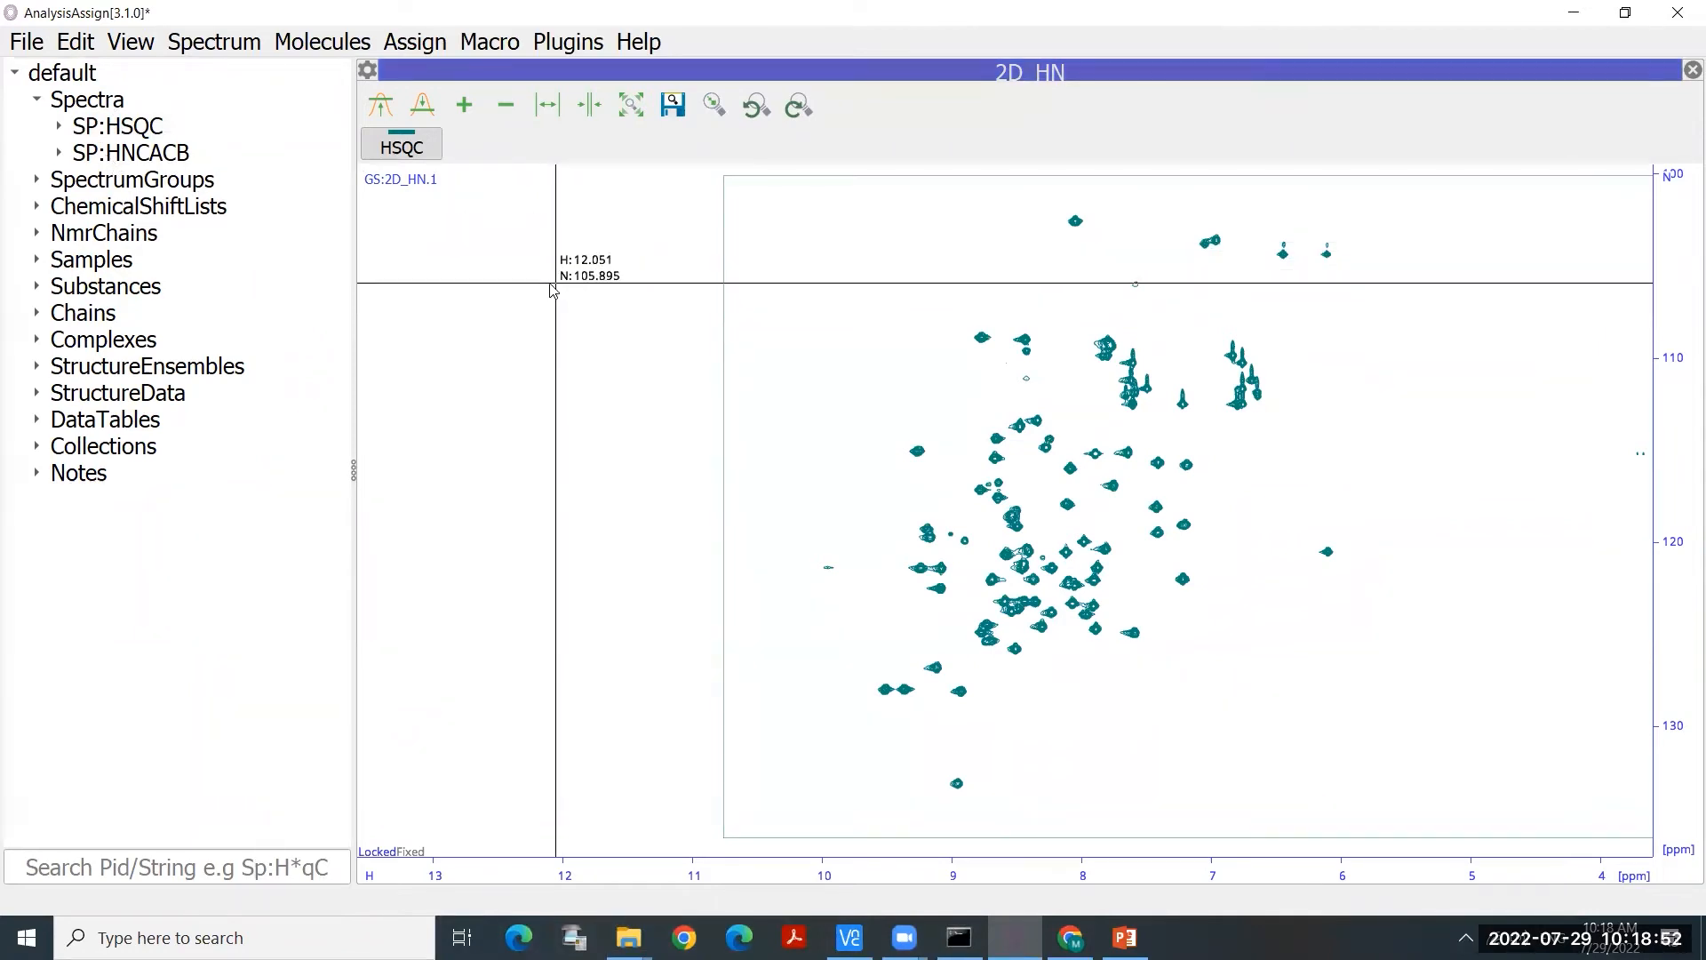
{"action": "left_click", "coordinate": [138, 160]}
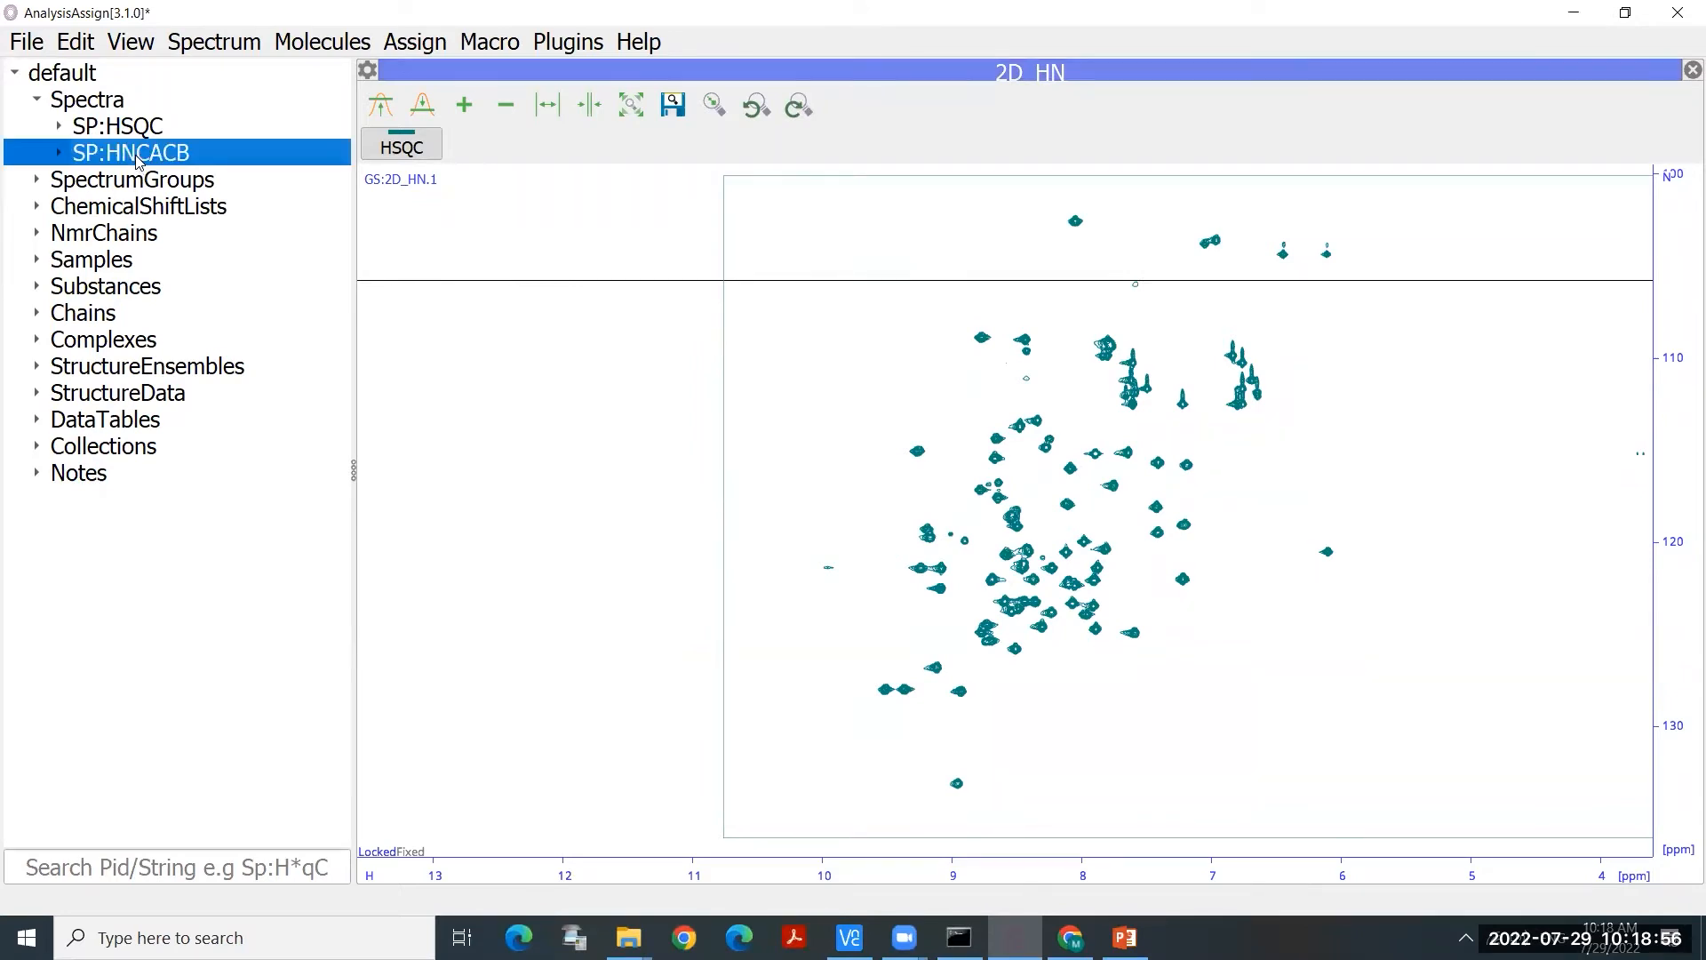
{"action": "left_click_drag", "start_coordinate": [138, 160], "coordinate": [374, 229]}
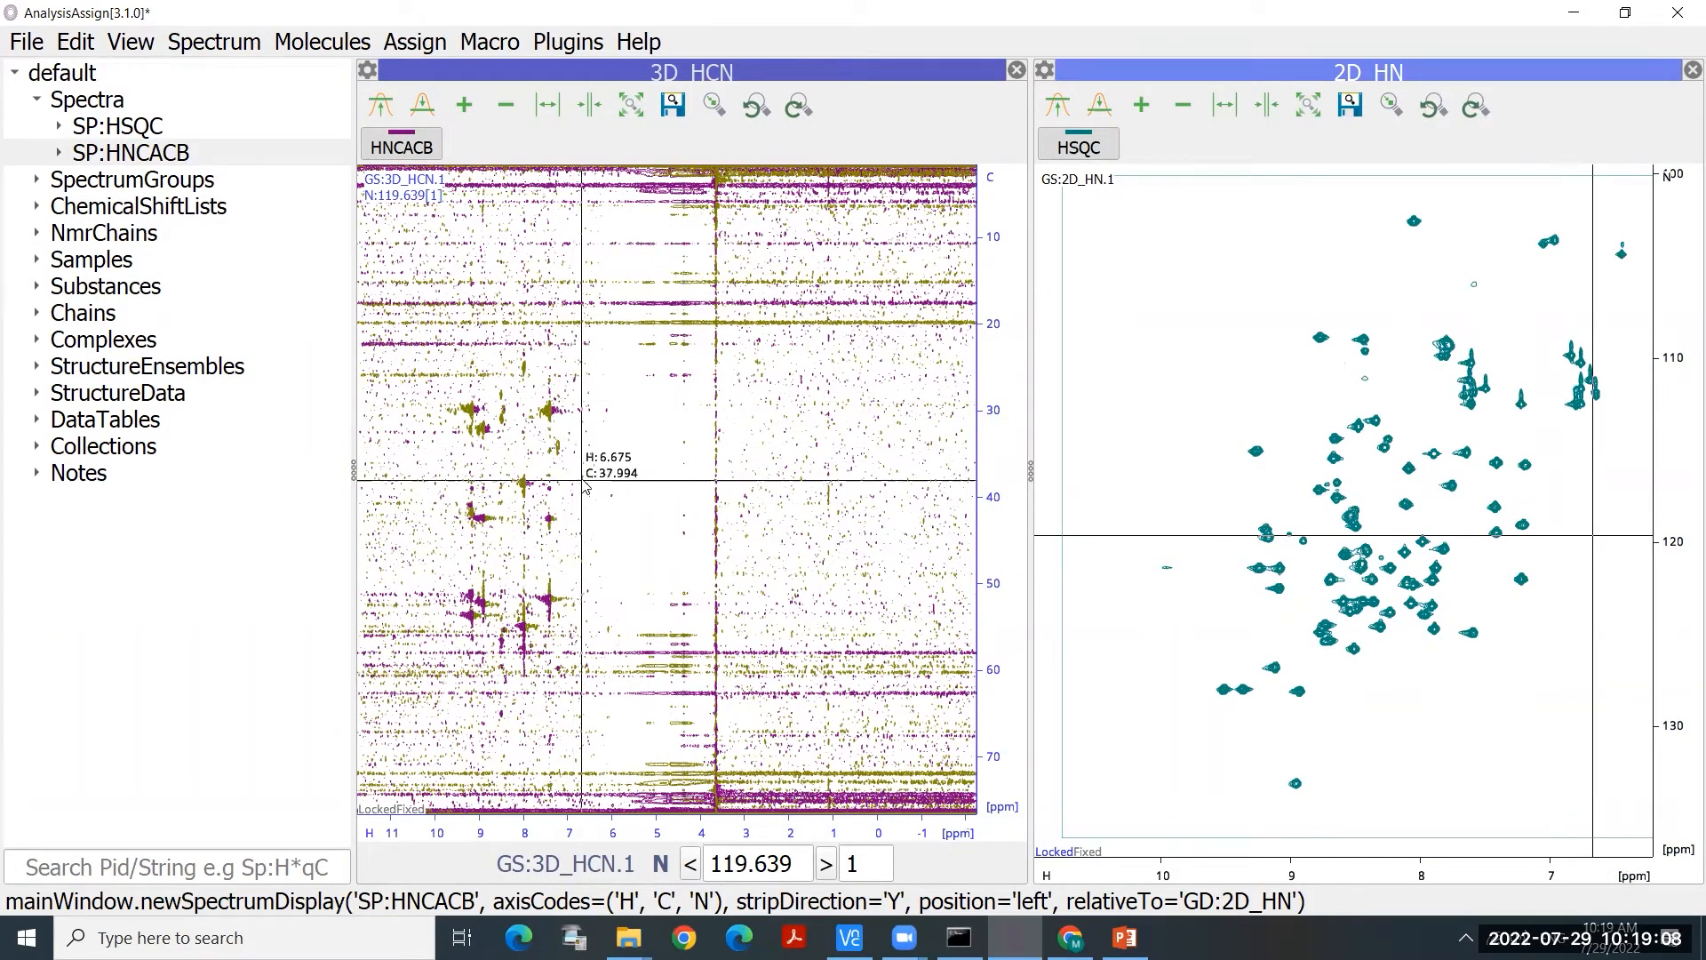
Step: Raise the HNCACB contour base level to about 6.75e6 to clear the noise from the plane
{"action": "left_click", "coordinate": [384, 106]}
{"action": "left_click", "coordinate": [384, 105]}
{"action": "left_click", "coordinate": [384, 106]}
{"action": "left_click", "coordinate": [384, 106]}
{"action": "left_click", "coordinate": [384, 106]}
{"action": "left_click", "coordinate": [384, 106]}
{"action": "left_click", "coordinate": [384, 106]}
{"action": "left_click", "coordinate": [415, 114]}
Step: Zoom in on the HNCACB peaks, framing about 20 to 65 ppm carbon and 6 to 11 ppm proton
{"action": "left_click_drag", "start_coordinate": [536, 449], "coordinate": [640, 431]}
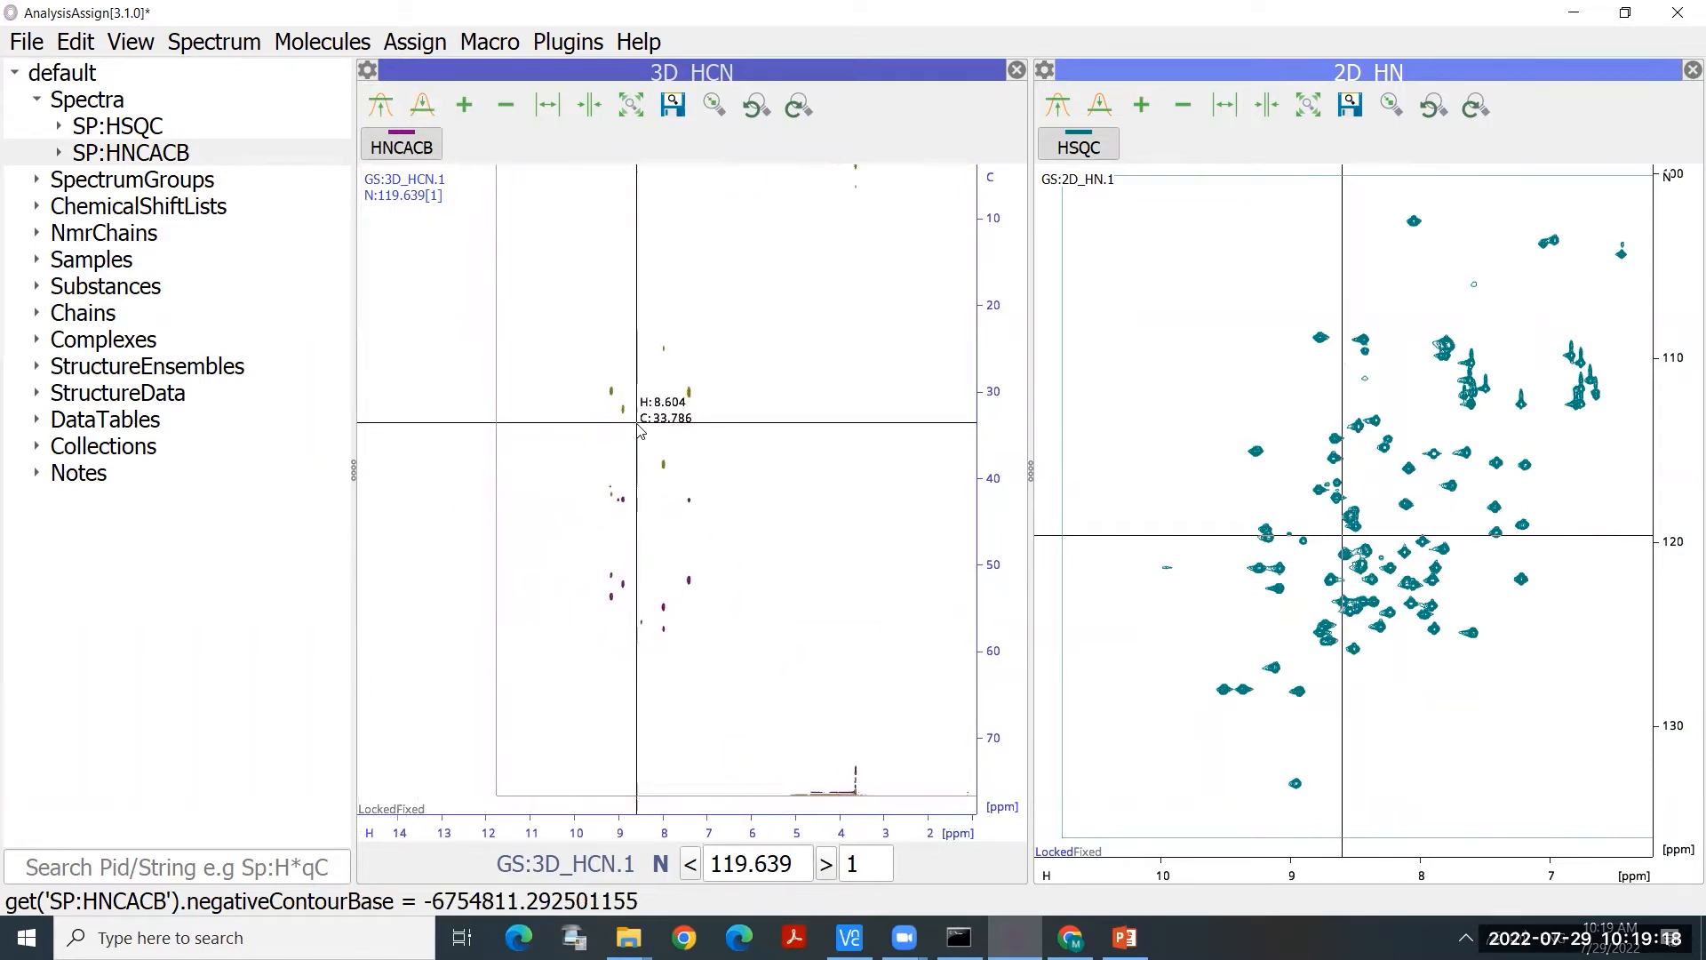
{"action": "scroll", "coordinate": [573, 382], "scroll_direction": "up", "scroll_amount": 5}
{"action": "left_click_drag", "start_coordinate": [660, 433], "coordinate": [608, 331]}
{"action": "scroll", "coordinate": [624, 376], "scroll_direction": "up", "scroll_amount": 1}
{"action": "scroll", "coordinate": [991, 401], "scroll_direction": "down", "scroll_amount": 3}
{"action": "scroll", "coordinate": [593, 826], "scroll_direction": "up", "scroll_amount": 2}
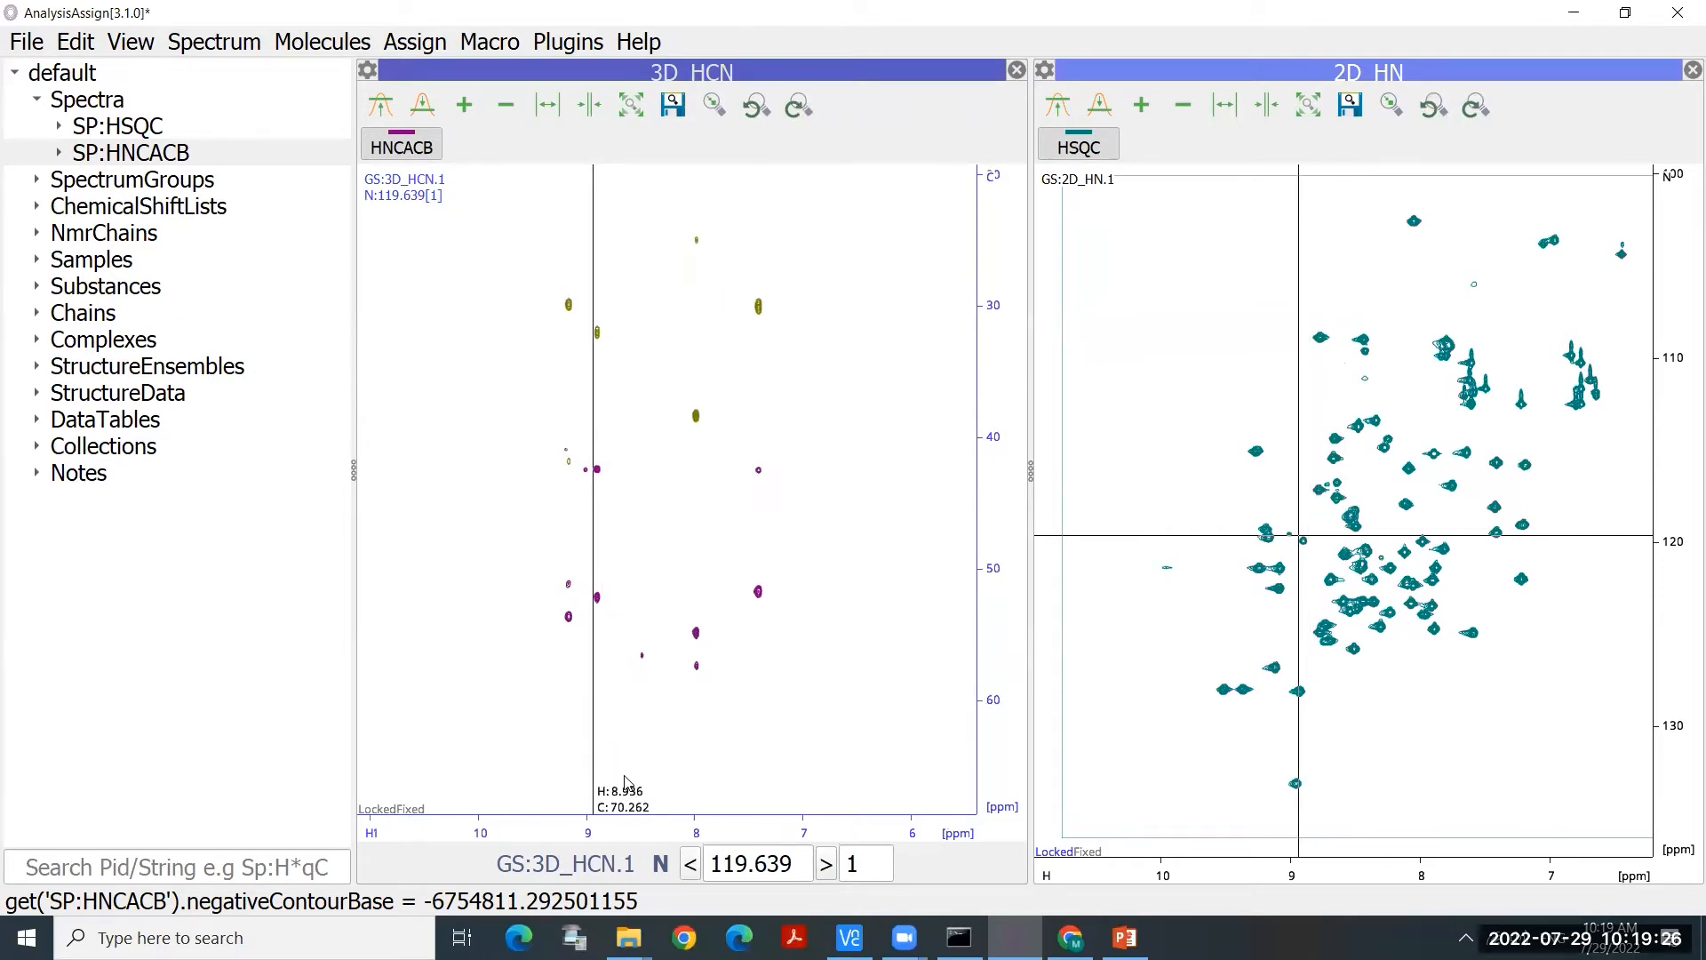
{"action": "left_click_drag", "start_coordinate": [627, 588], "coordinate": [622, 600]}
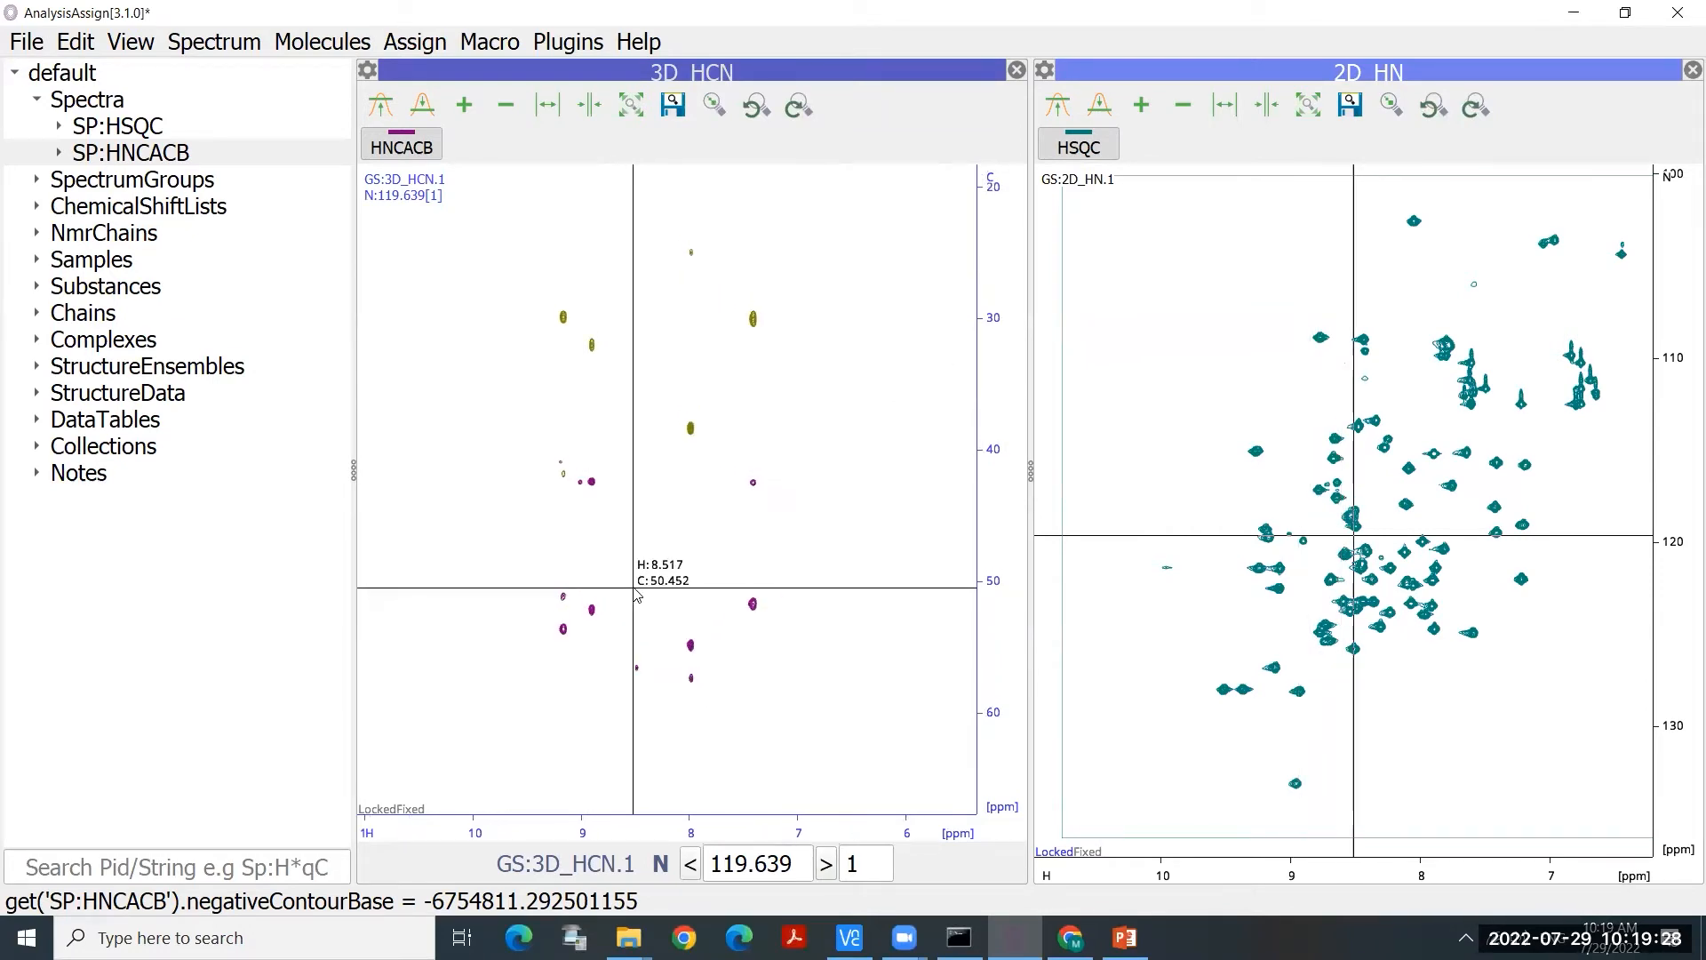
Step: Set the HNCACB positive contour colour to red (#ff0000) and the negative contour colour to green (#00aa00)
{"action": "right_click", "coordinate": [504, 298]}
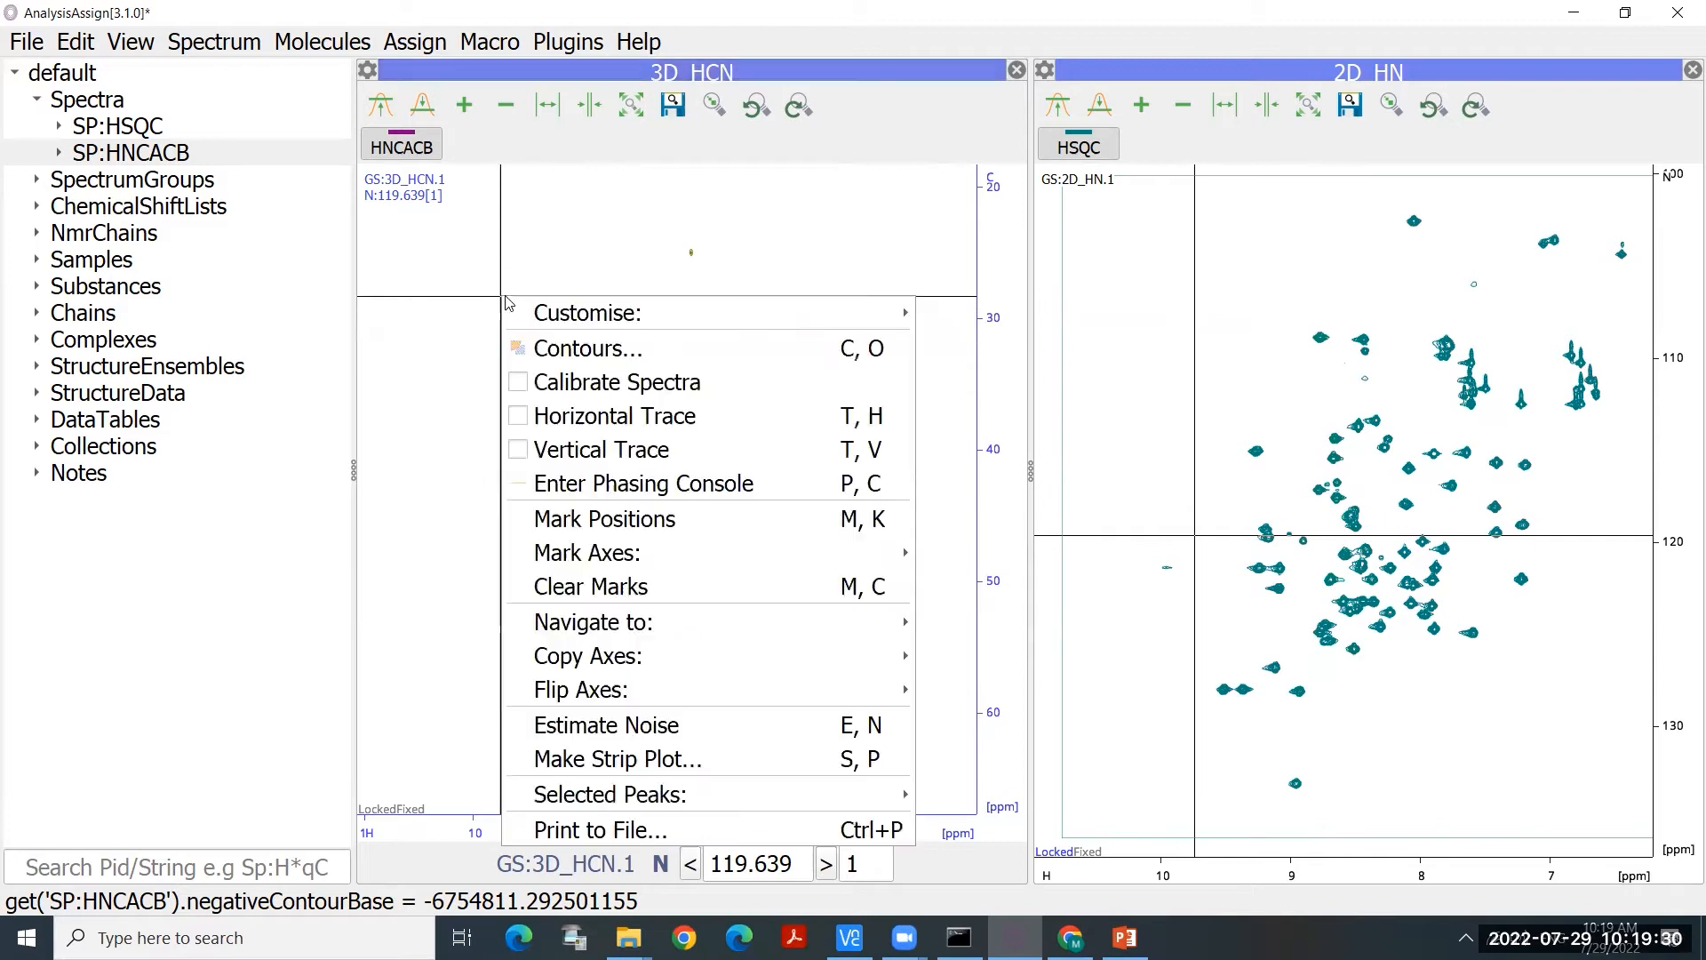
{"action": "left_click", "coordinate": [552, 349]}
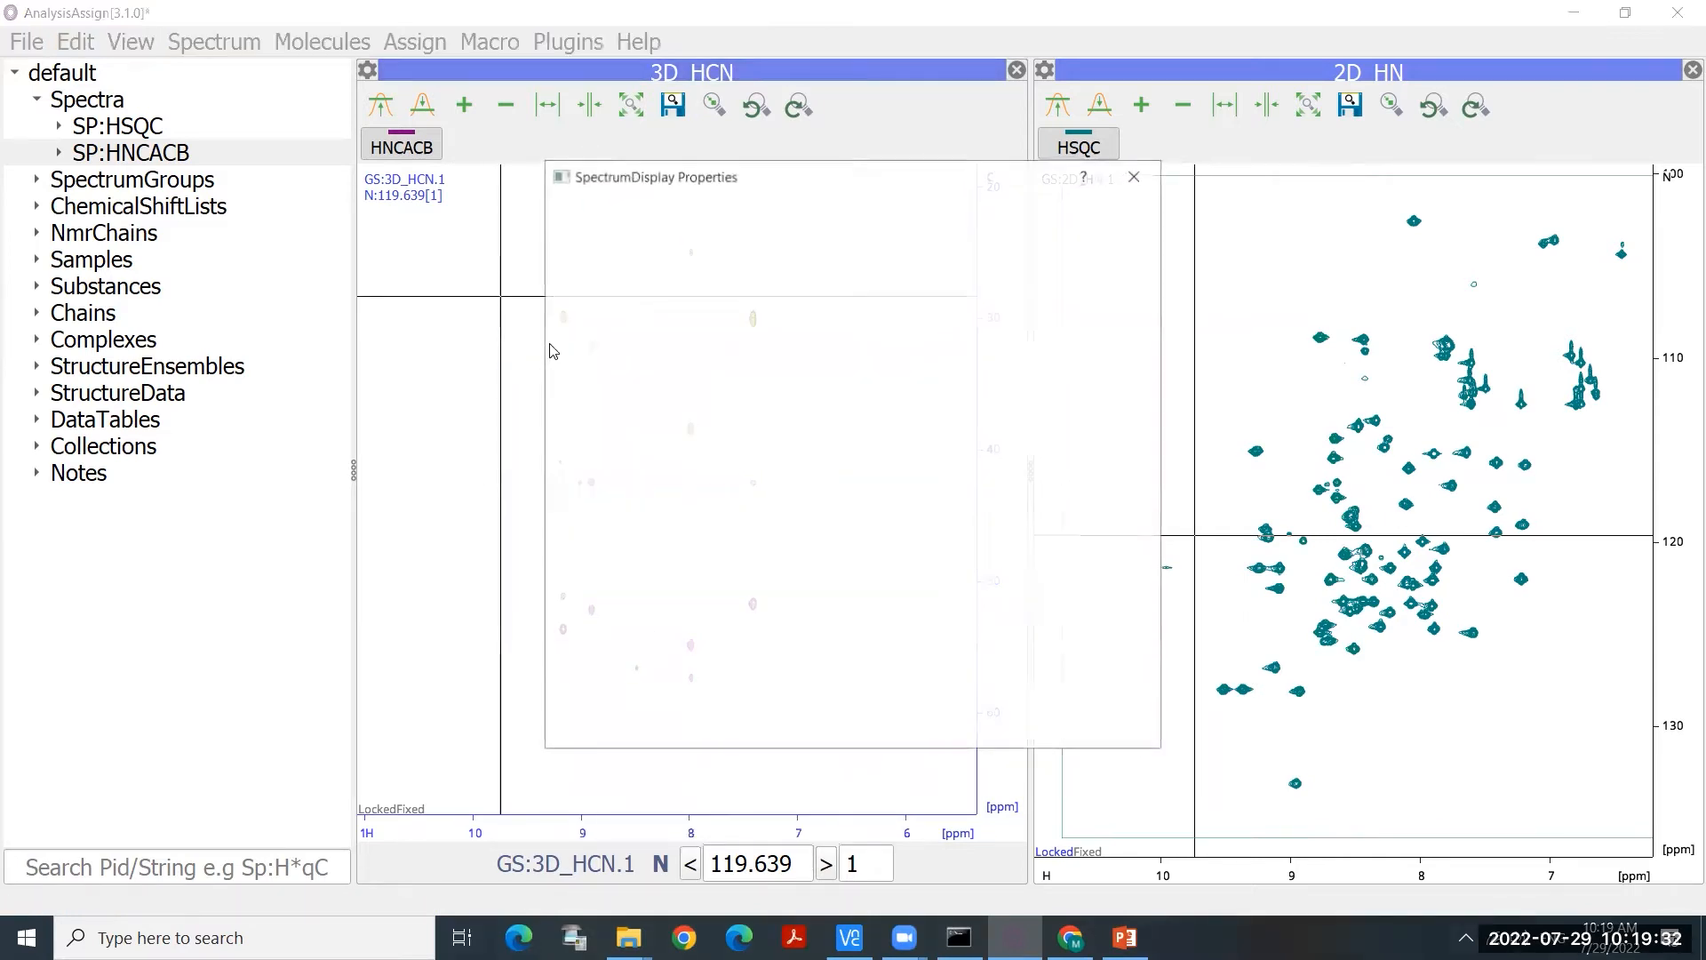
{"action": "left_click", "coordinate": [1070, 474]}
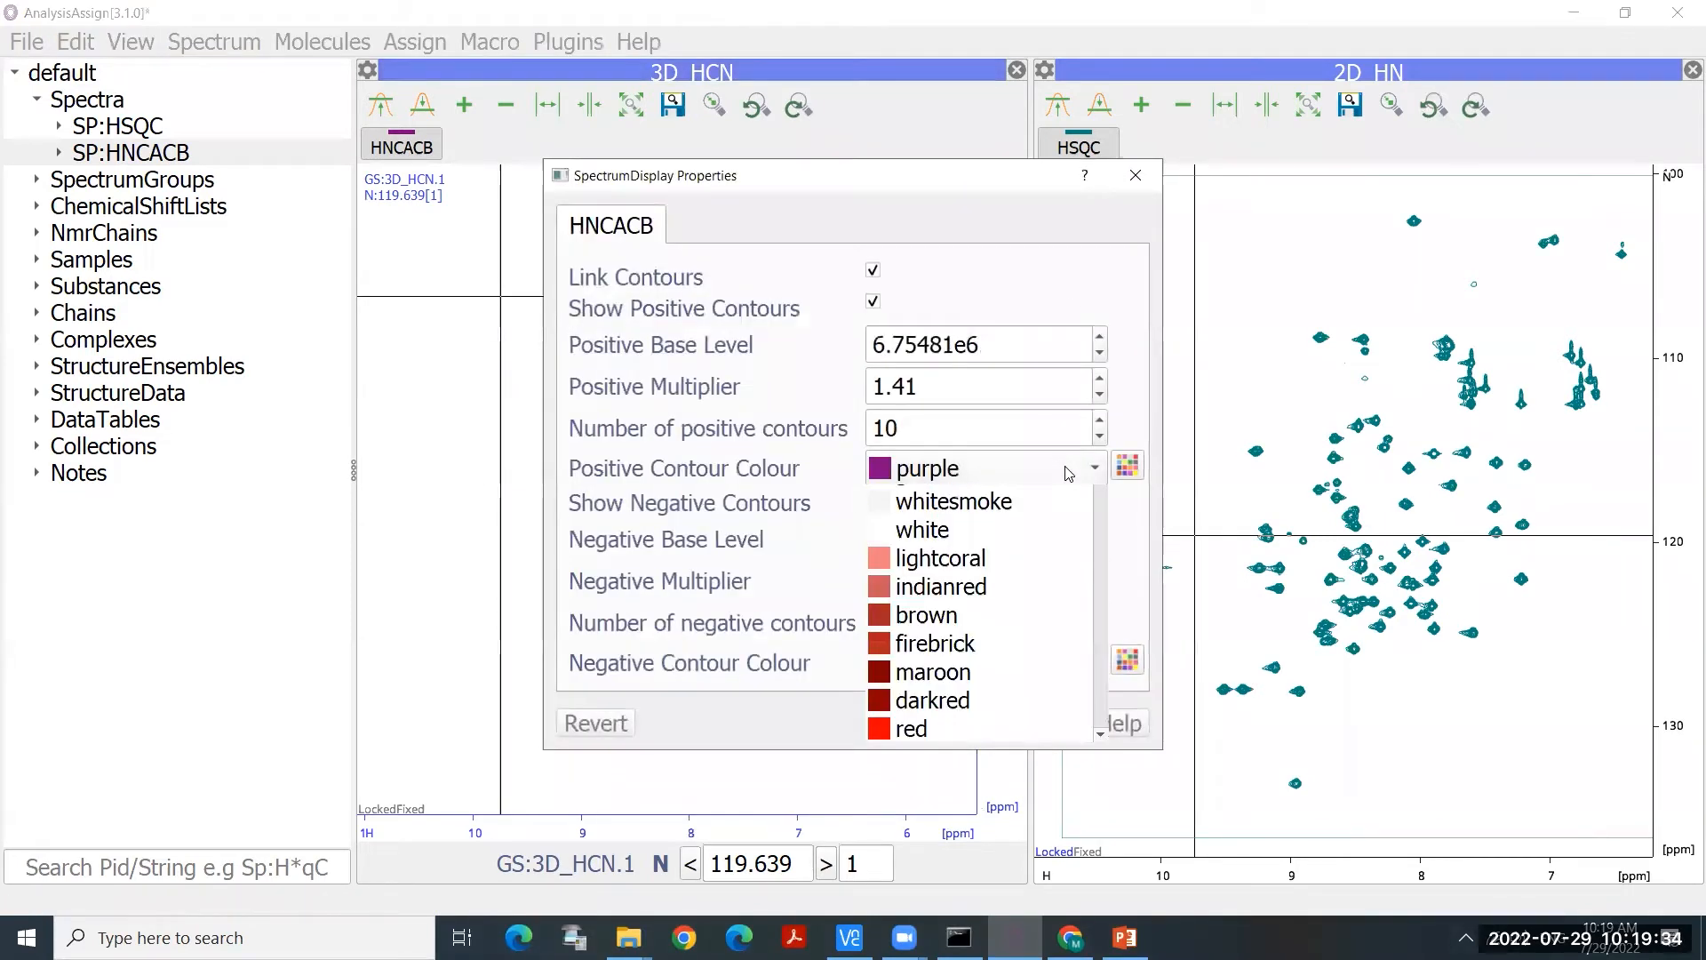
{"action": "left_click", "coordinate": [1069, 473]}
{"action": "left_click", "coordinate": [1128, 466]}
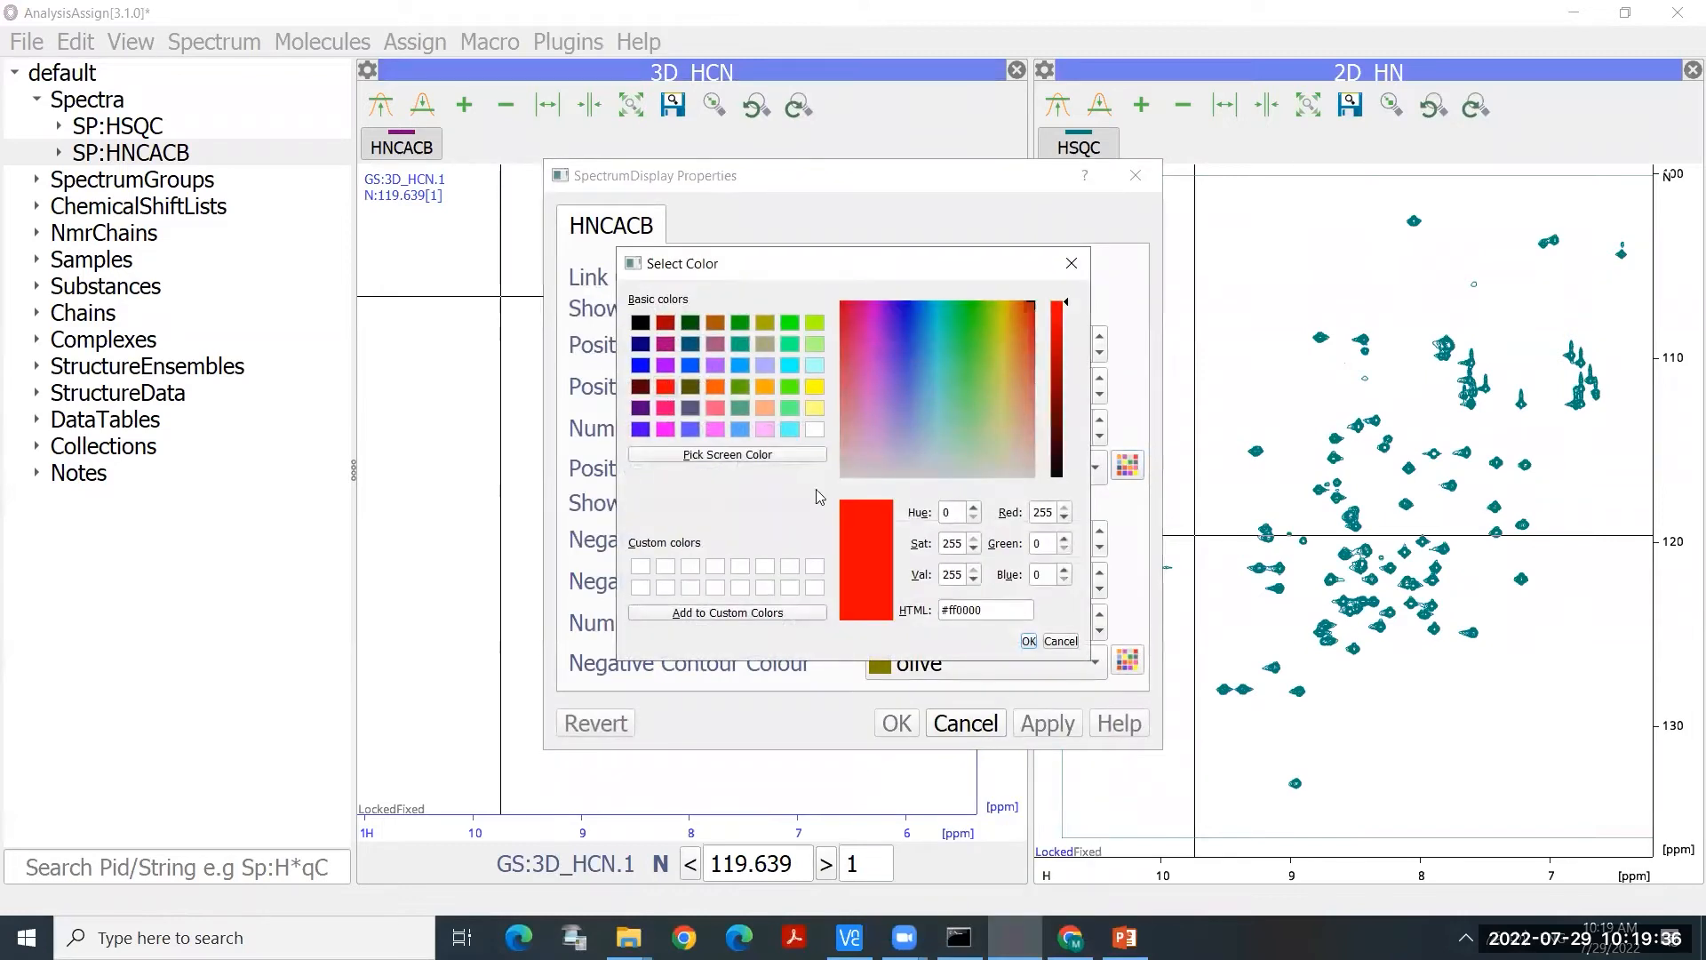
{"action": "left_click", "coordinate": [1028, 641]}
{"action": "left_click", "coordinate": [1128, 660]}
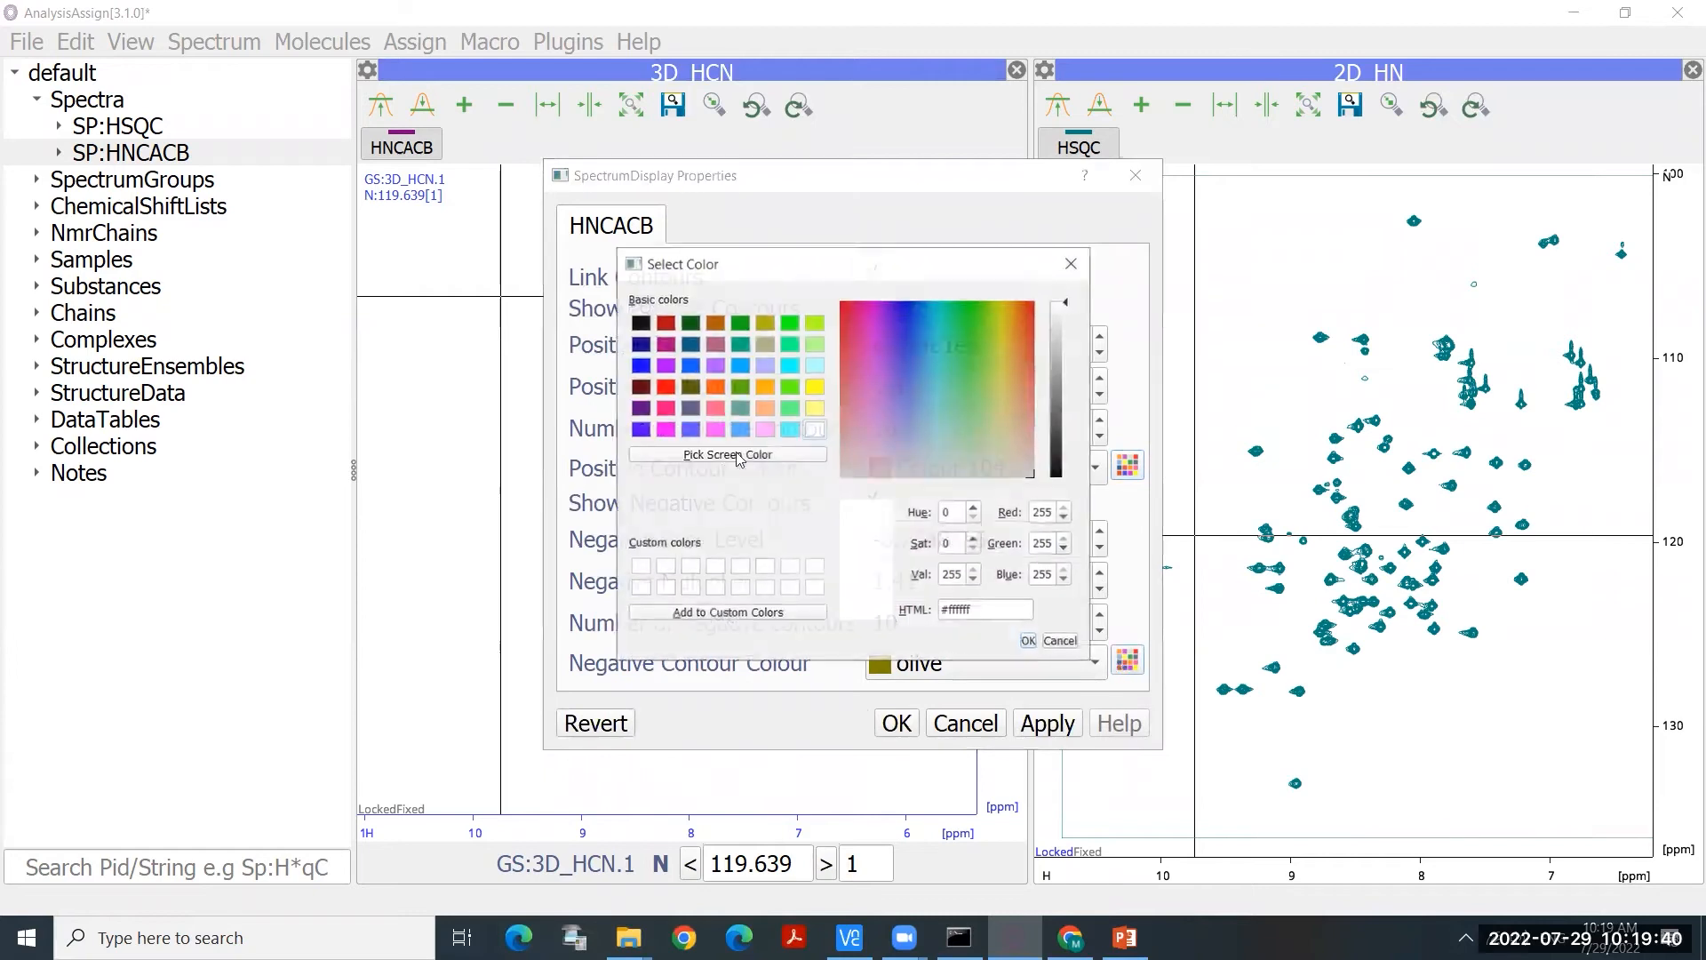
{"action": "left_click", "coordinate": [741, 323]}
{"action": "left_click", "coordinate": [1029, 640]}
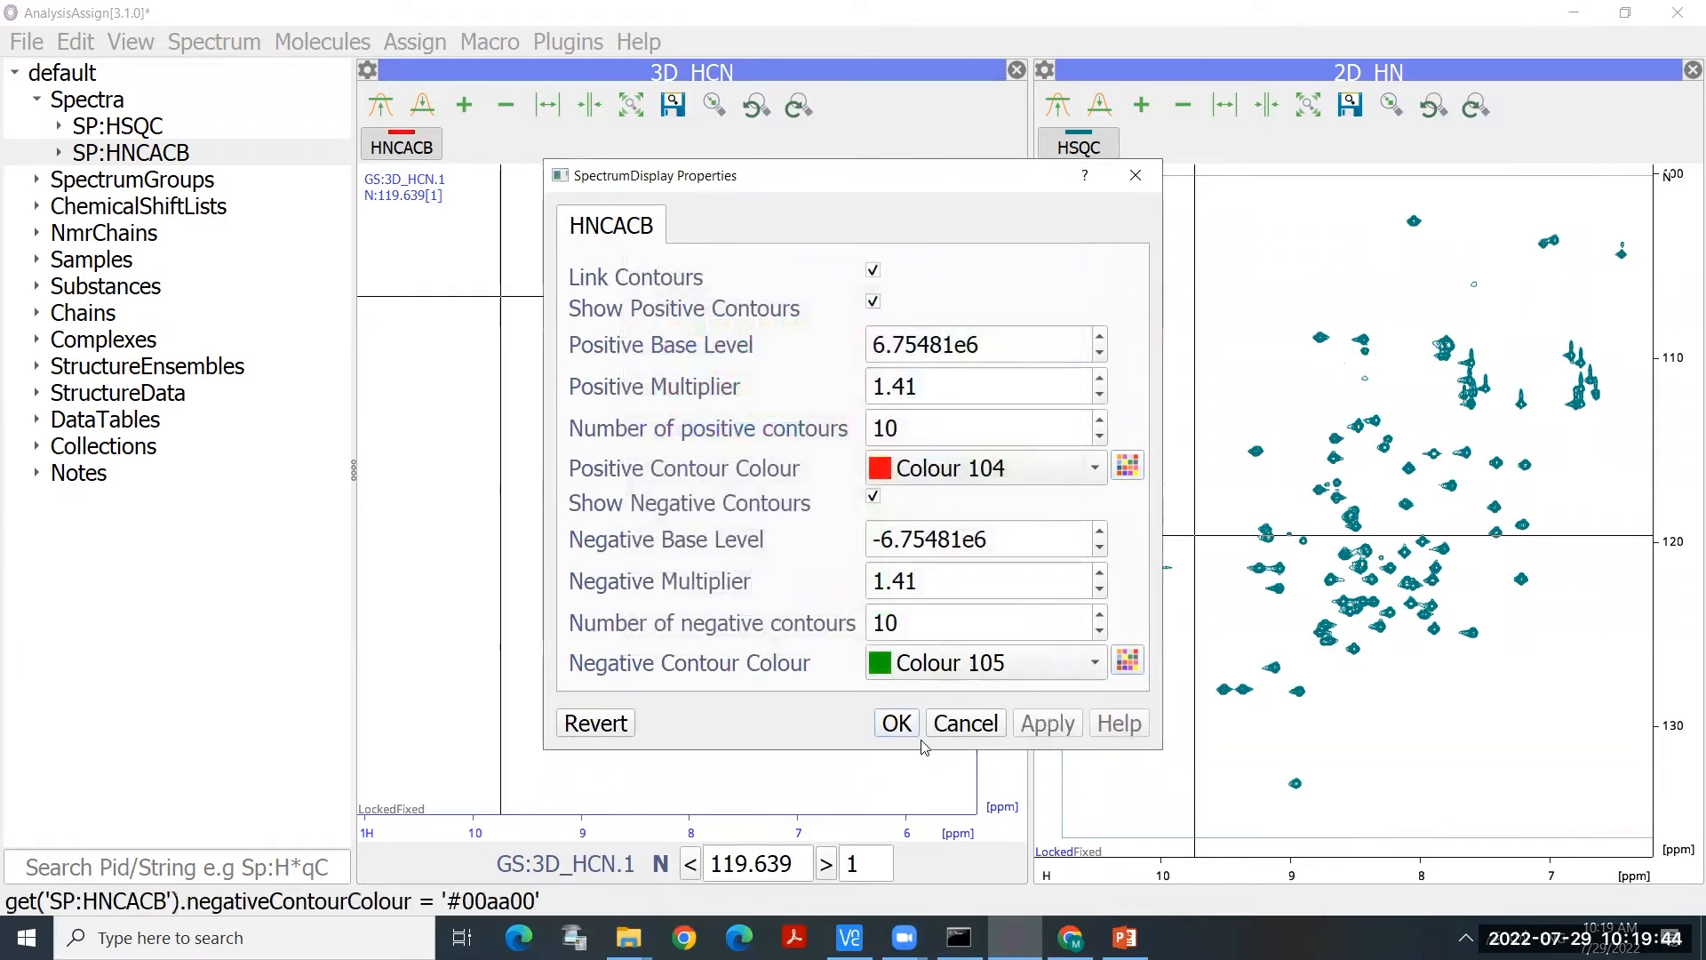
{"action": "left_click", "coordinate": [899, 724]}
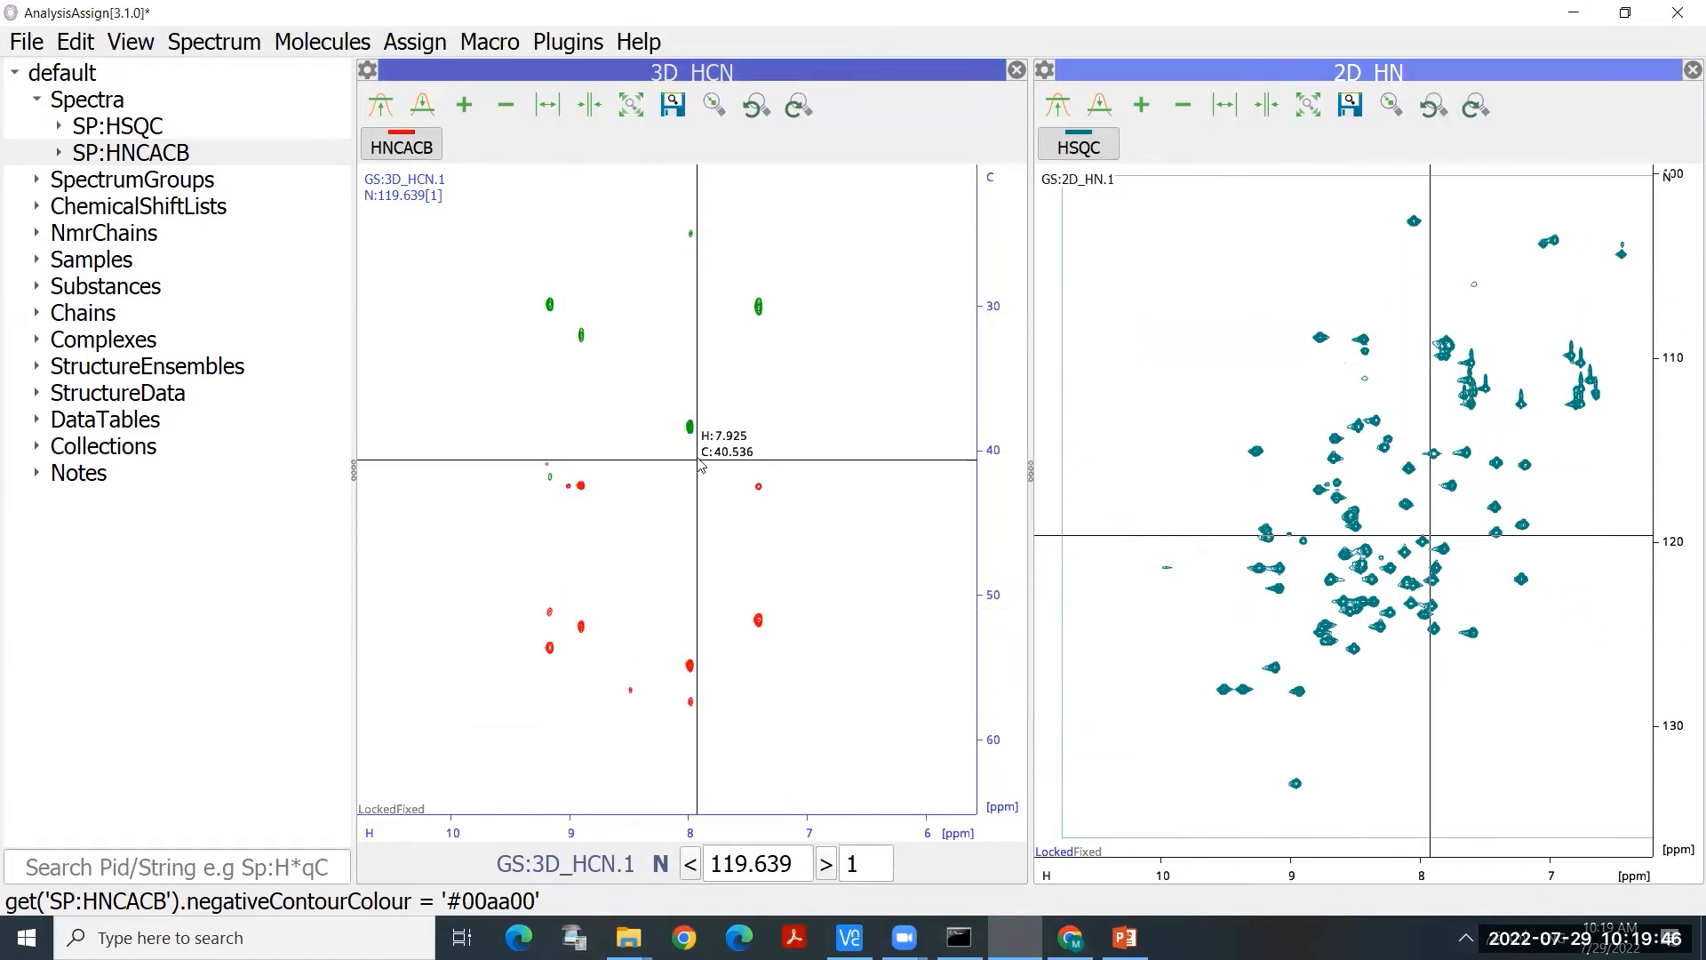
Step: Step through the nitrogen planes of the HNCACB spectrum to 115.982 ppm, and close the 3D_HCN display
{"action": "scroll", "coordinate": [987, 512], "scroll_direction": "down", "scroll_amount": 1}
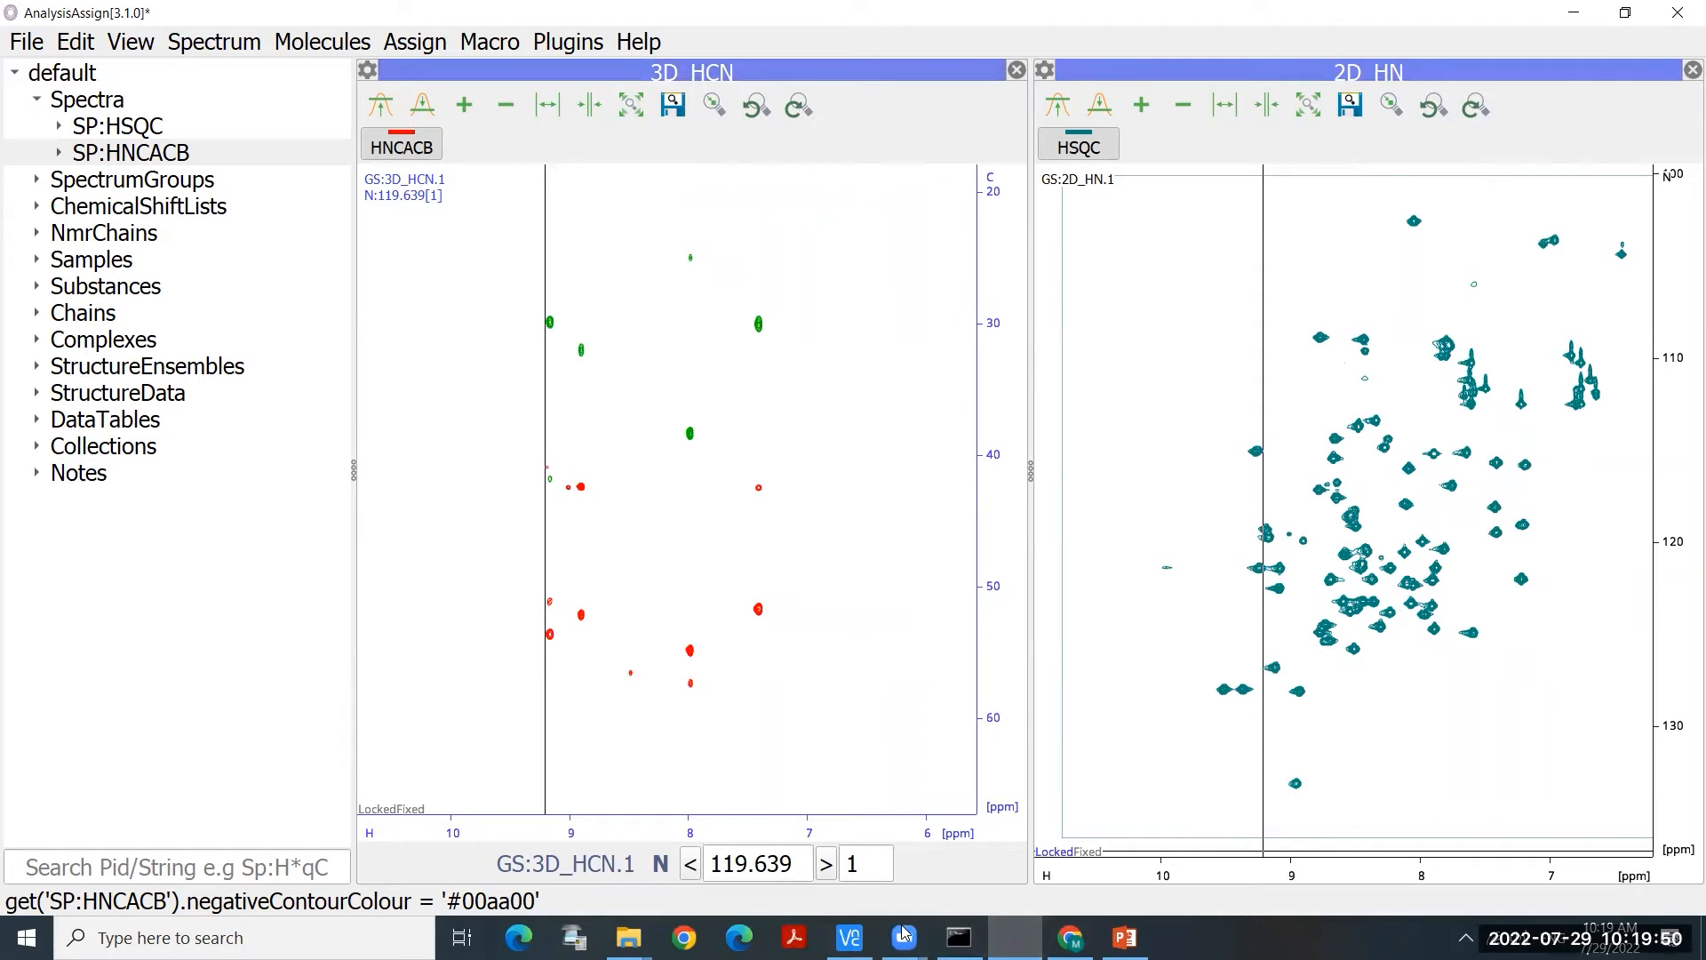
{"action": "left_click", "coordinate": [691, 864]}
{"action": "left_click", "coordinate": [826, 864]}
{"action": "left_click", "coordinate": [826, 864]}
{"action": "left_click", "coordinate": [827, 864]}
{"action": "left_click", "coordinate": [827, 864]}
{"action": "left_click", "coordinate": [826, 864]}
{"action": "left_click", "coordinate": [826, 864]}
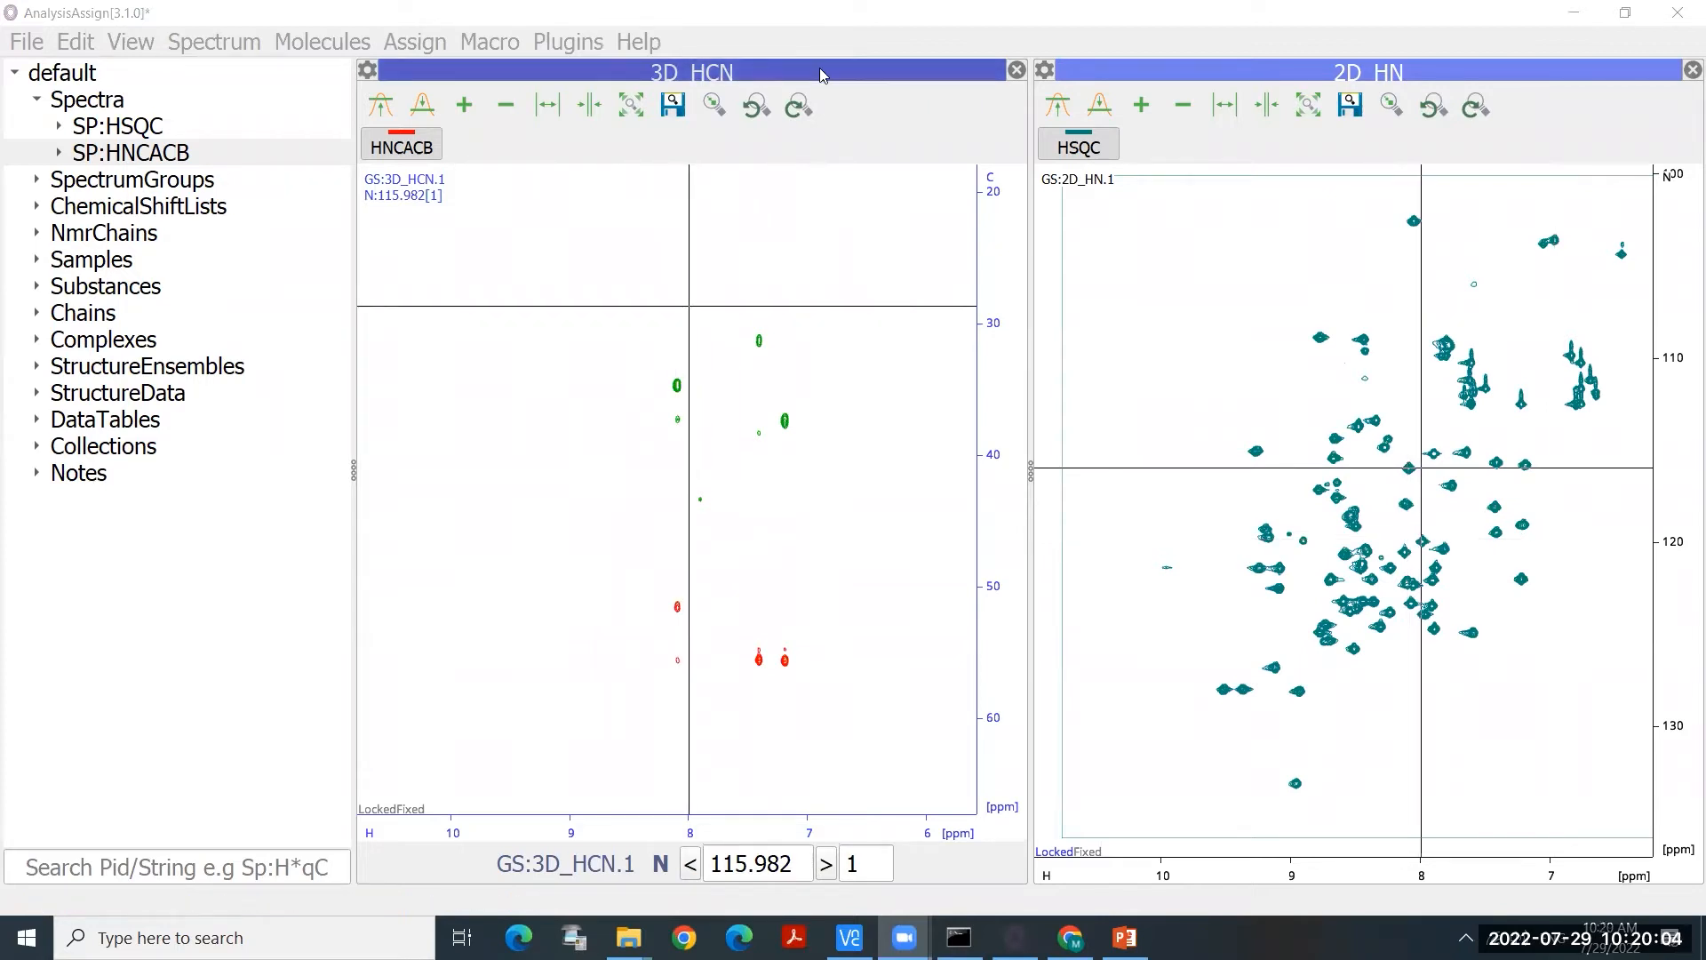
{"action": "left_click", "coordinate": [1016, 70]}
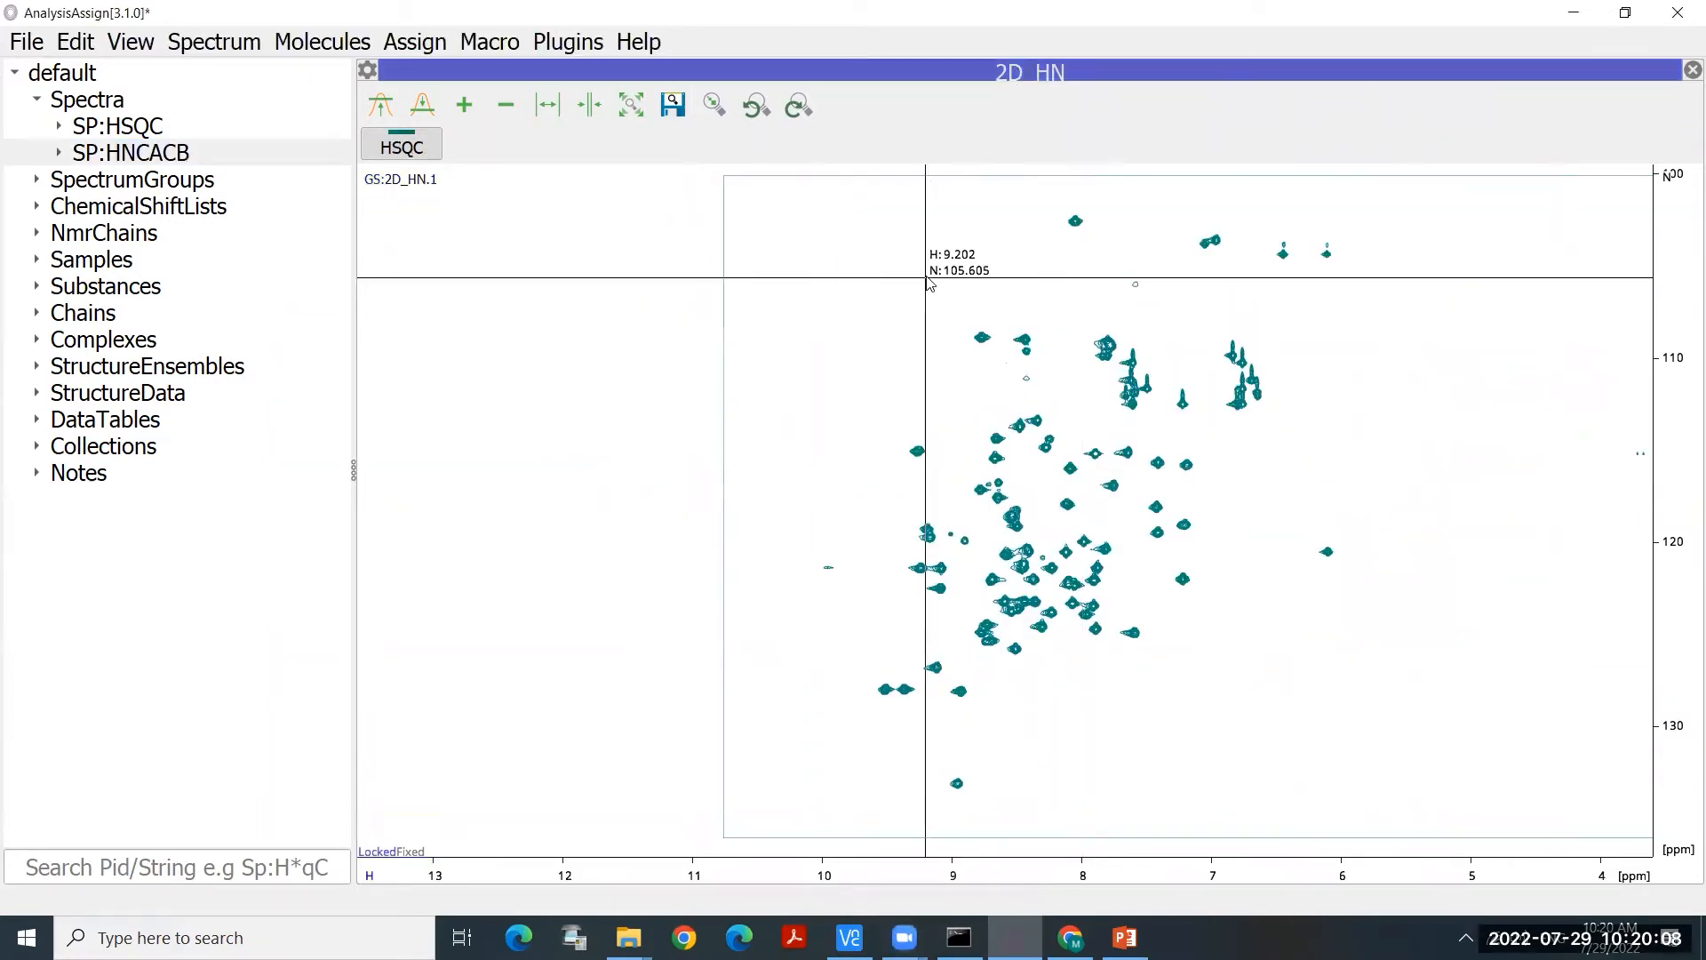
Step: Pick the HSQC peaks in the region from 10.161 to 5.237 ppm proton and 101.162 to 134.193 ppm nitrogen, and deselect them
{"action": "left_click_drag", "start_coordinate": [928, 283], "coordinate": [734, 269]}
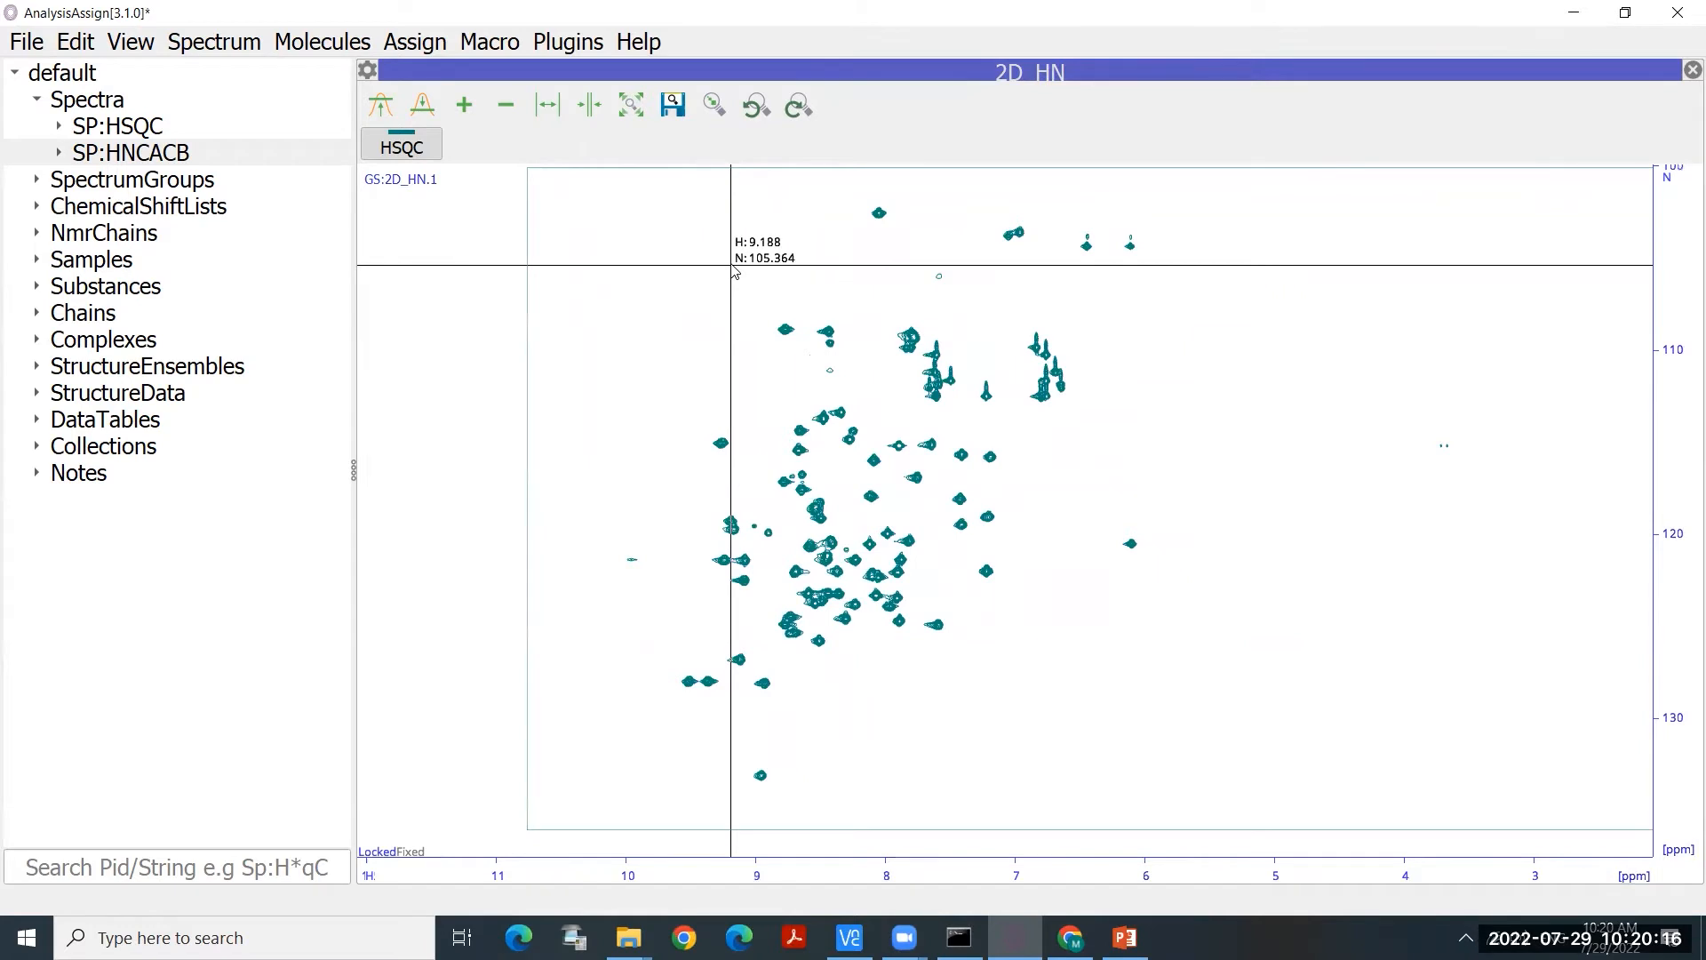
{"action": "left_click_drag", "start_coordinate": [604, 188], "coordinate": [1245, 800]}
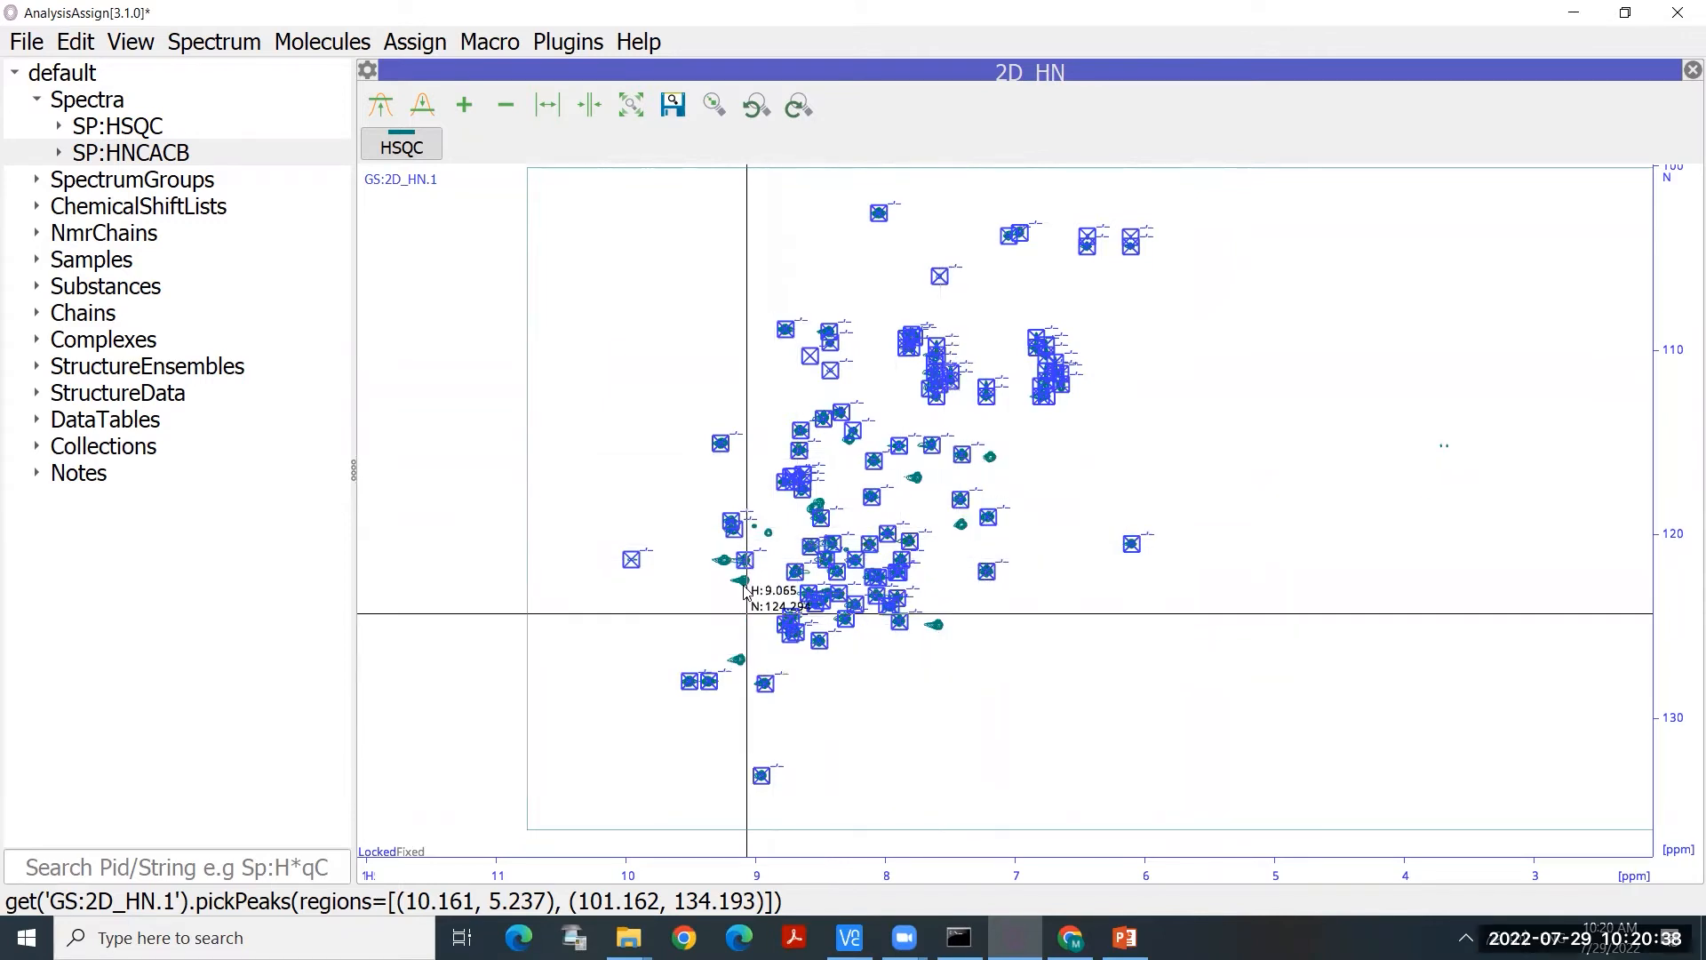
{"action": "left_click", "coordinate": [980, 643]}
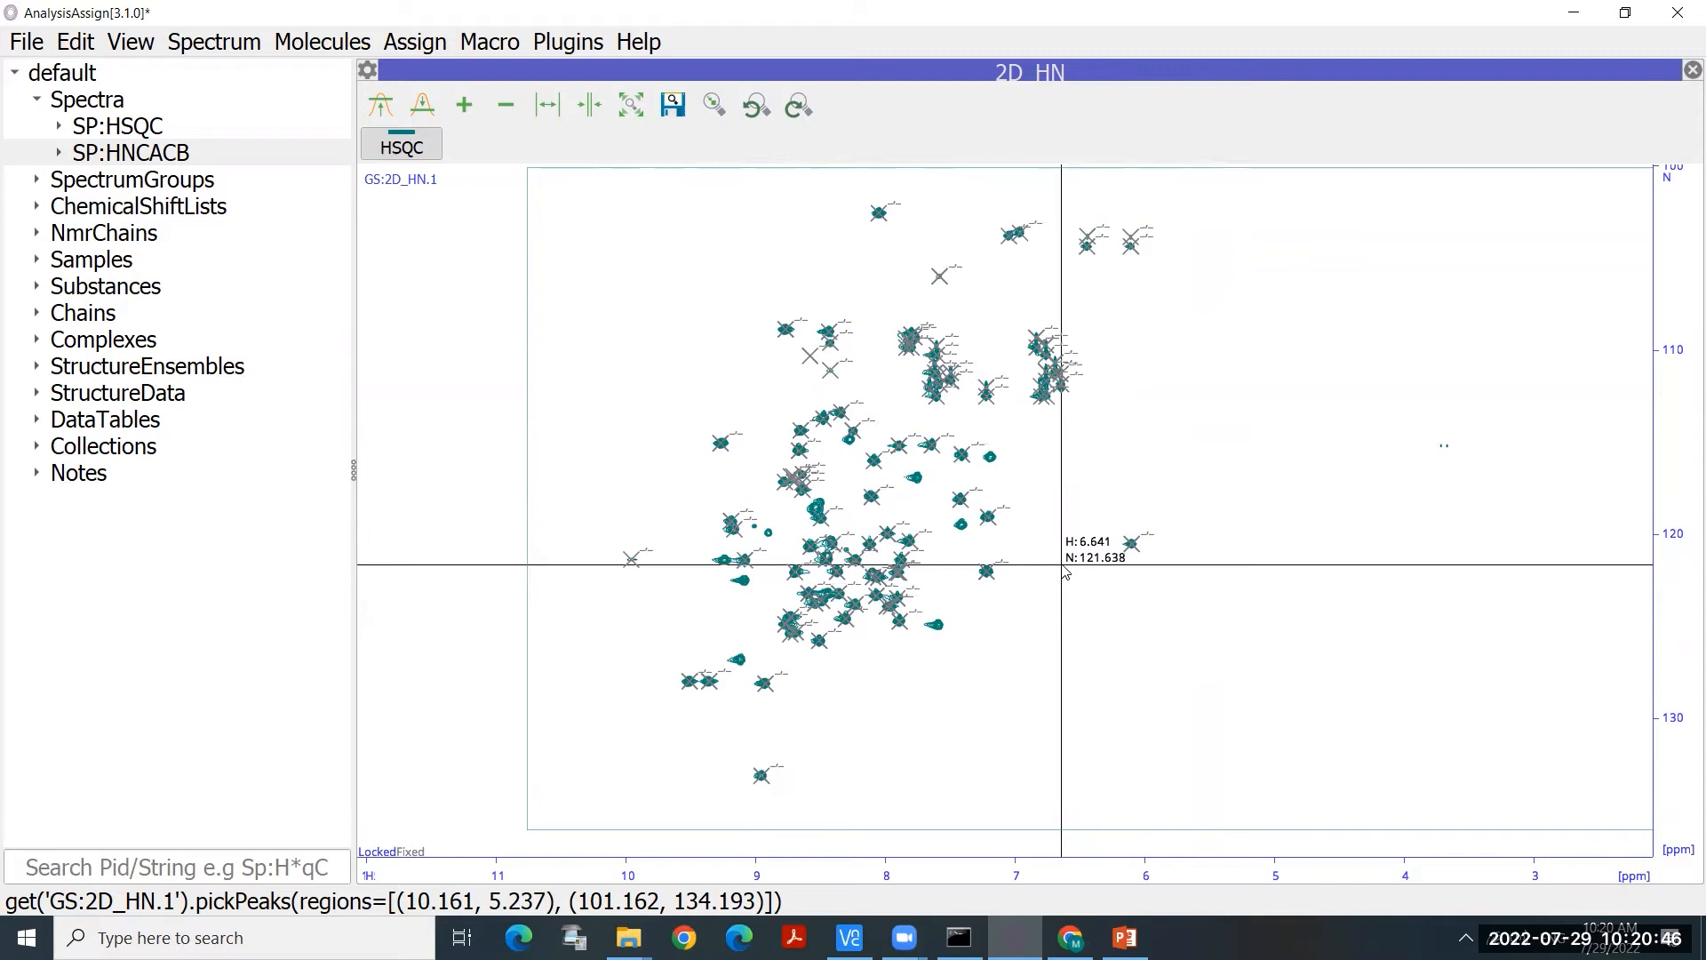
Step: Add missed HSQC peaks by hand at about 7.19/115.75, 7.75/116.92, 7.41/119.48 and 7.59/124.93 ppm (H/N)
{"action": "scroll", "coordinate": [1065, 571], "scroll_direction": "up", "scroll_amount": 3}
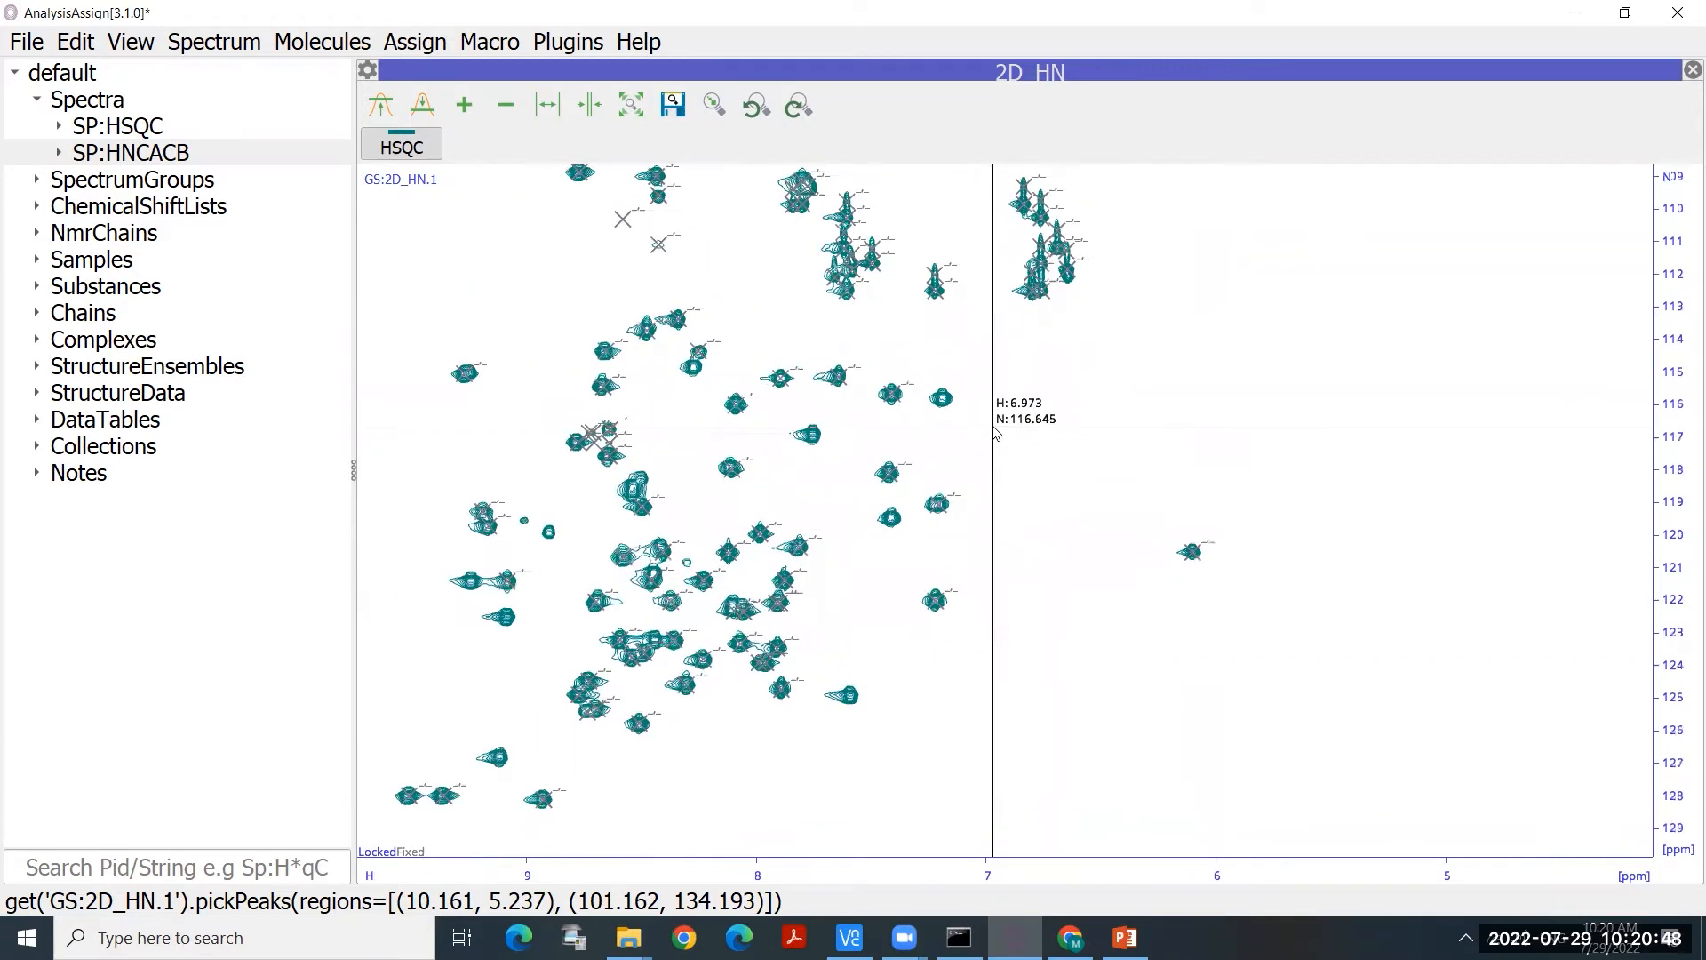
{"action": "left_click", "coordinate": [943, 397], "text": "ctrl+shift"}
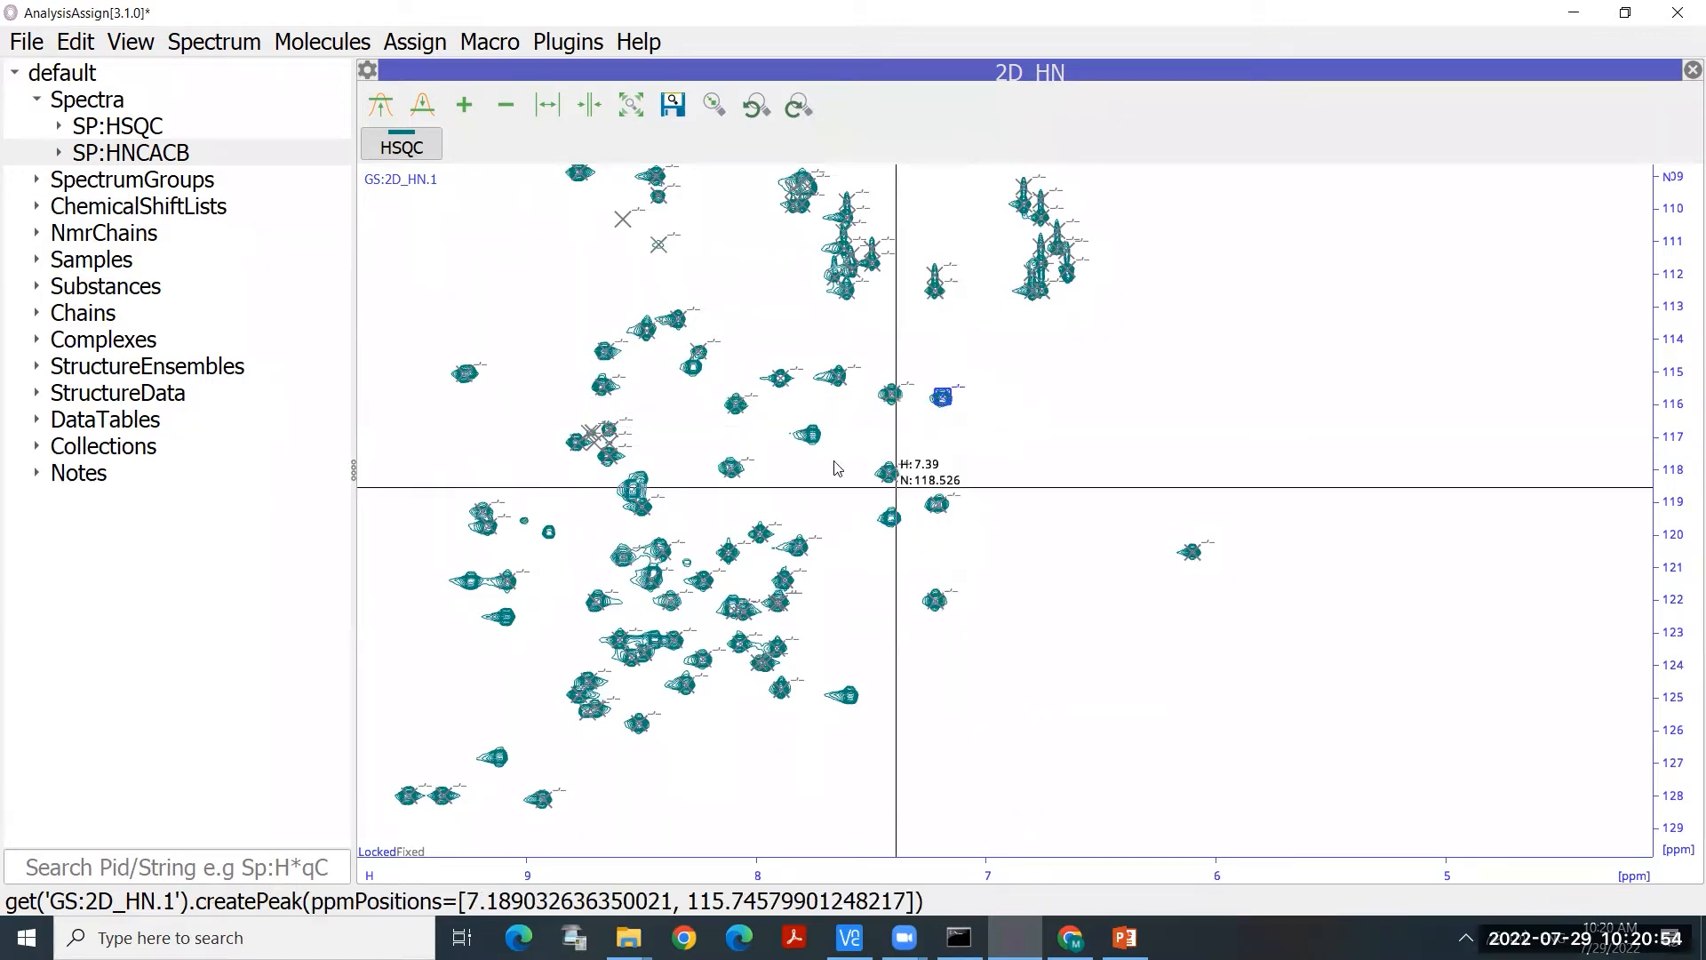
{"action": "left_click", "coordinate": [816, 434], "text": "ctrl+shift"}
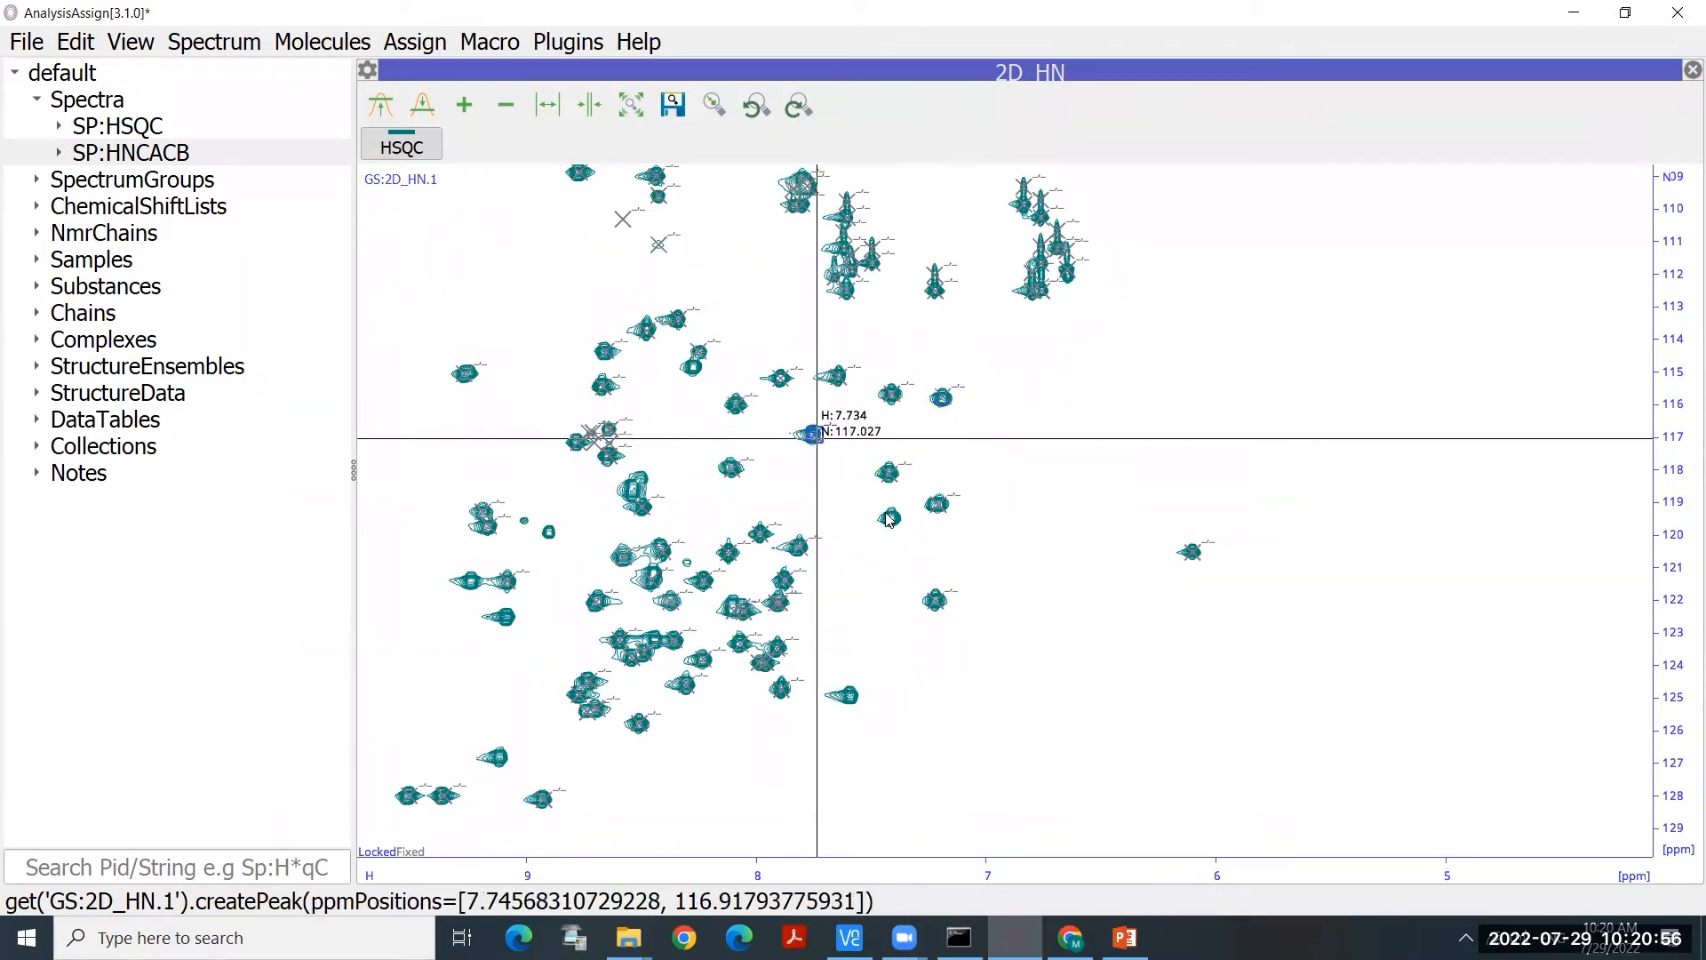
{"action": "left_click", "coordinate": [891, 517], "text": "ctrl+shift"}
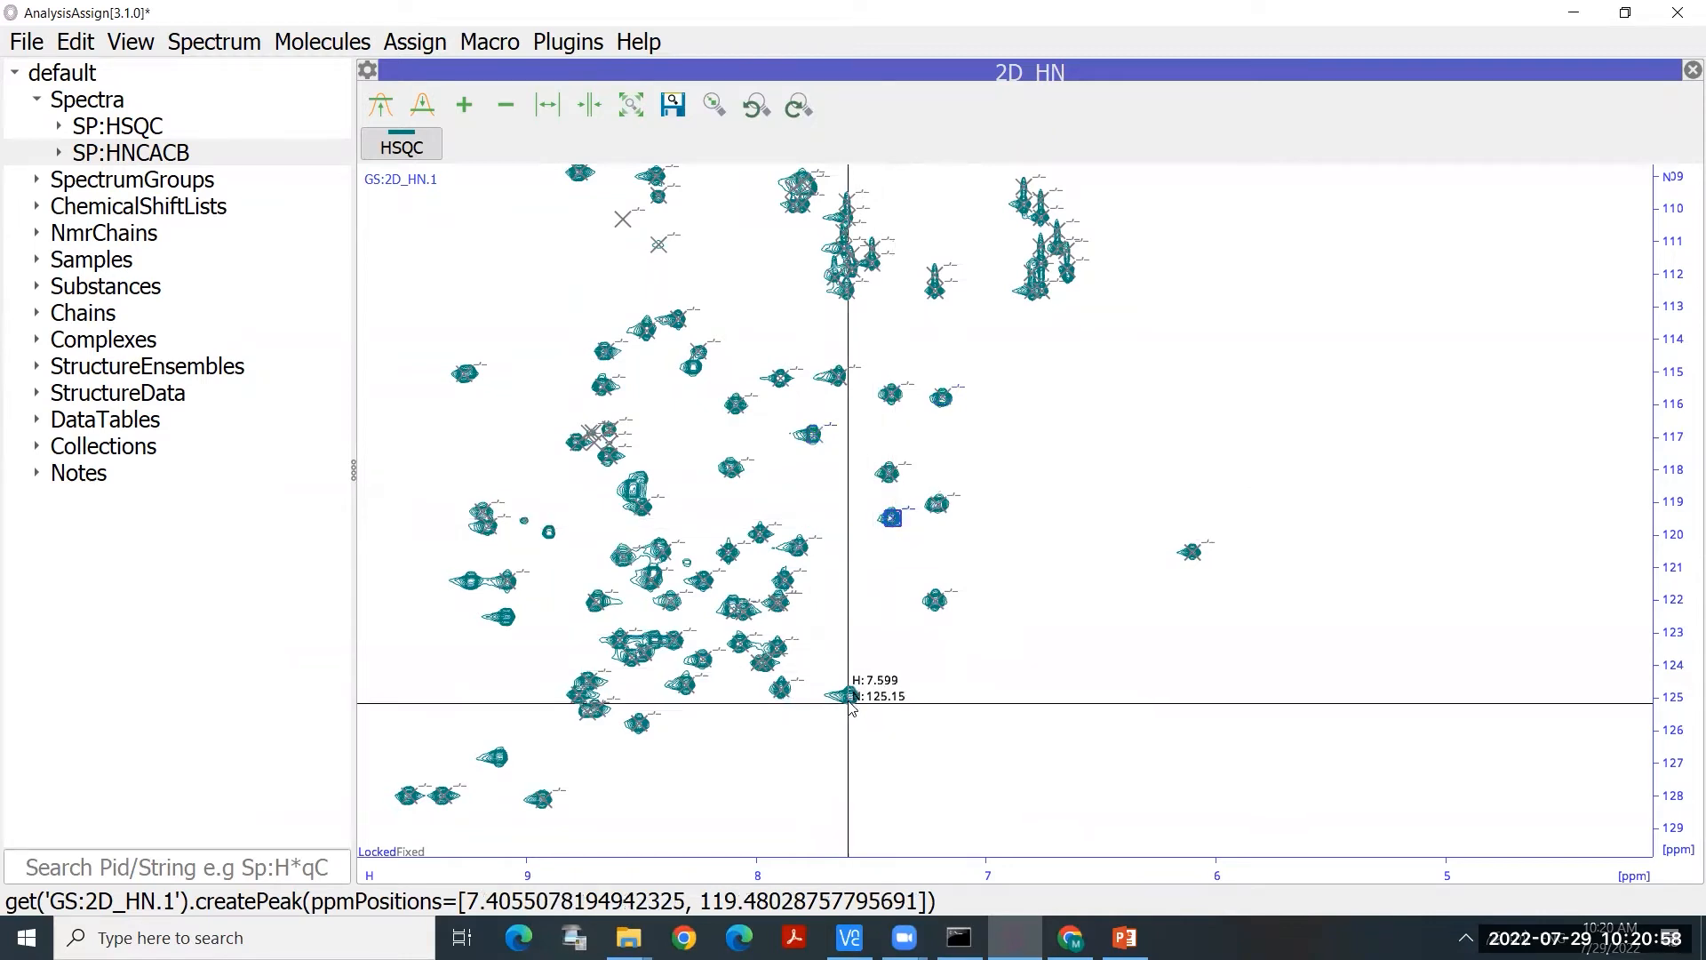
{"action": "left_click", "coordinate": [852, 700], "text": "ctrl+shift"}
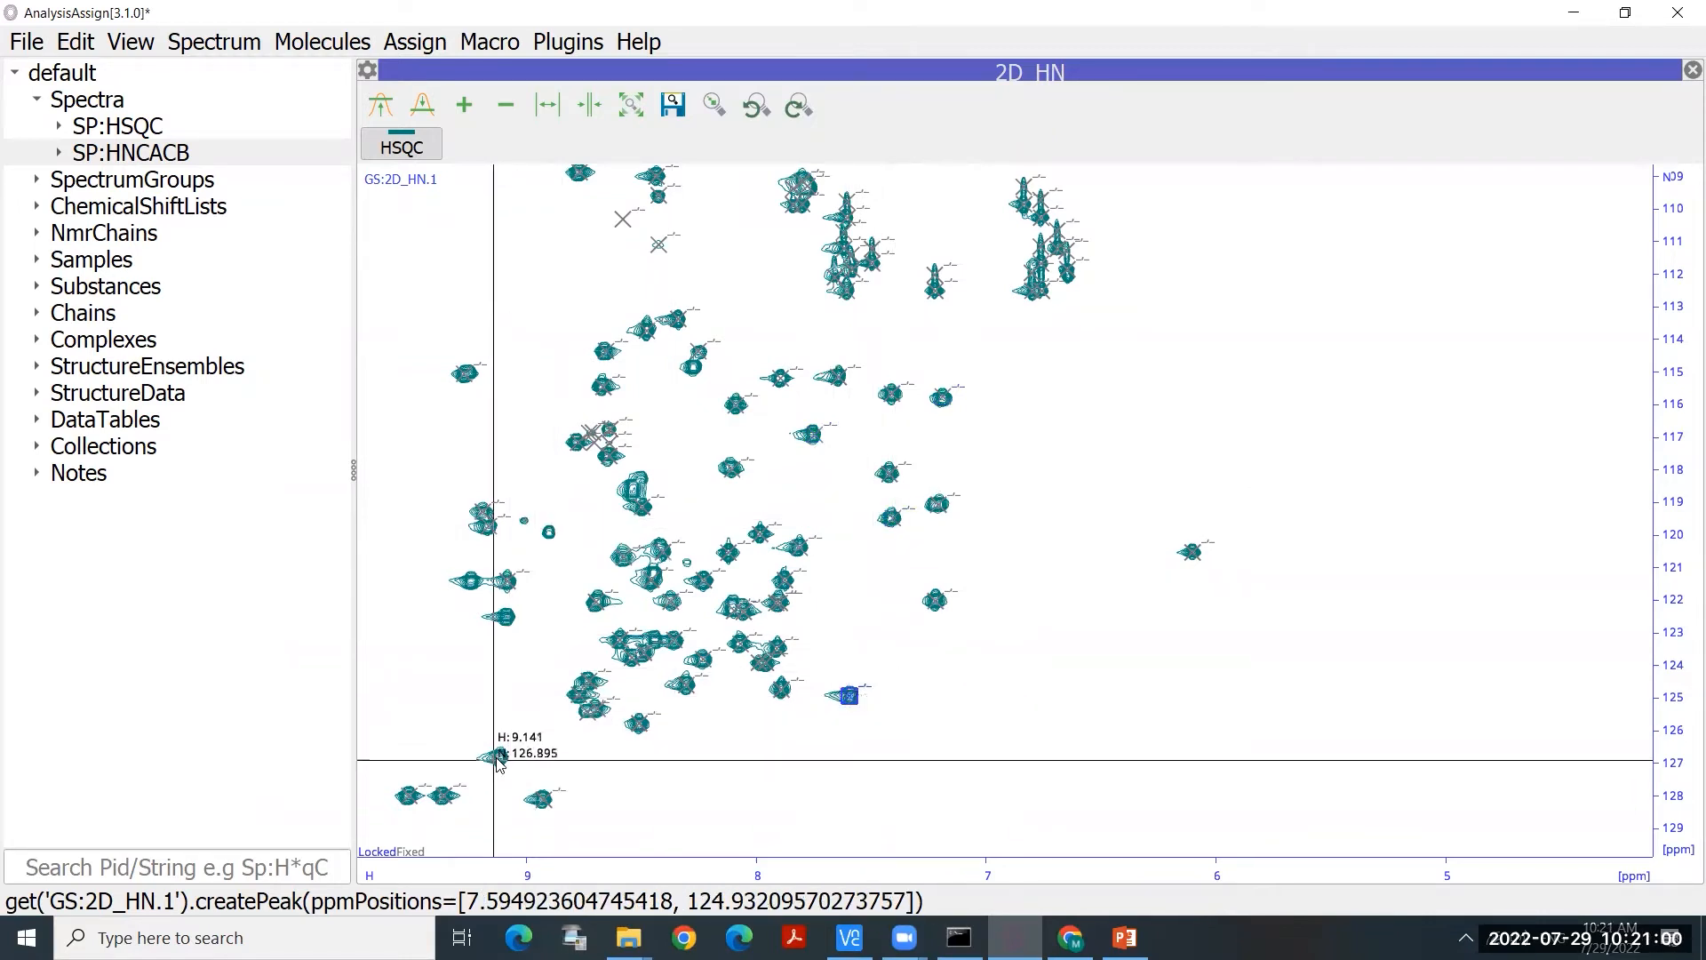
Step: Add missed HSQC peaks at about 9.12/126.87, 9.09/122.53, 8.90/119.92, 9.01/119.51, 8.30/120.87 and 8.28/114.82 ppm (H/N)
{"action": "left_click", "coordinate": [499, 760], "text": "ctrl+shift"}
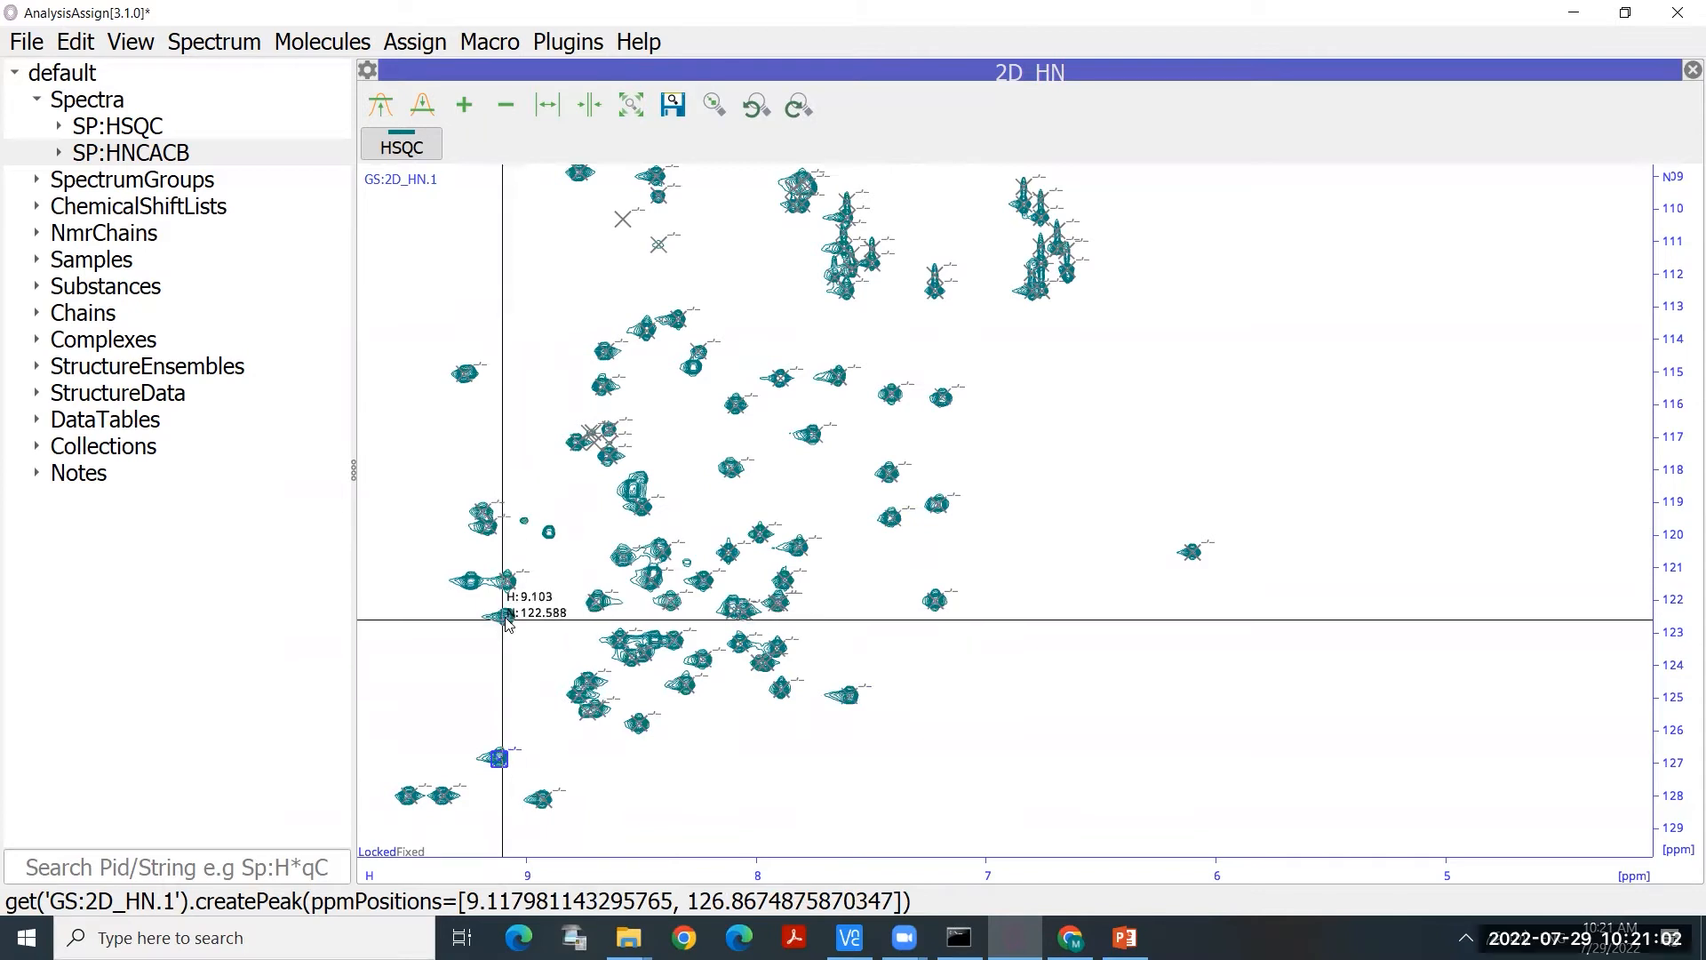
{"action": "left_click", "coordinate": [507, 617], "text": "ctrl+shift"}
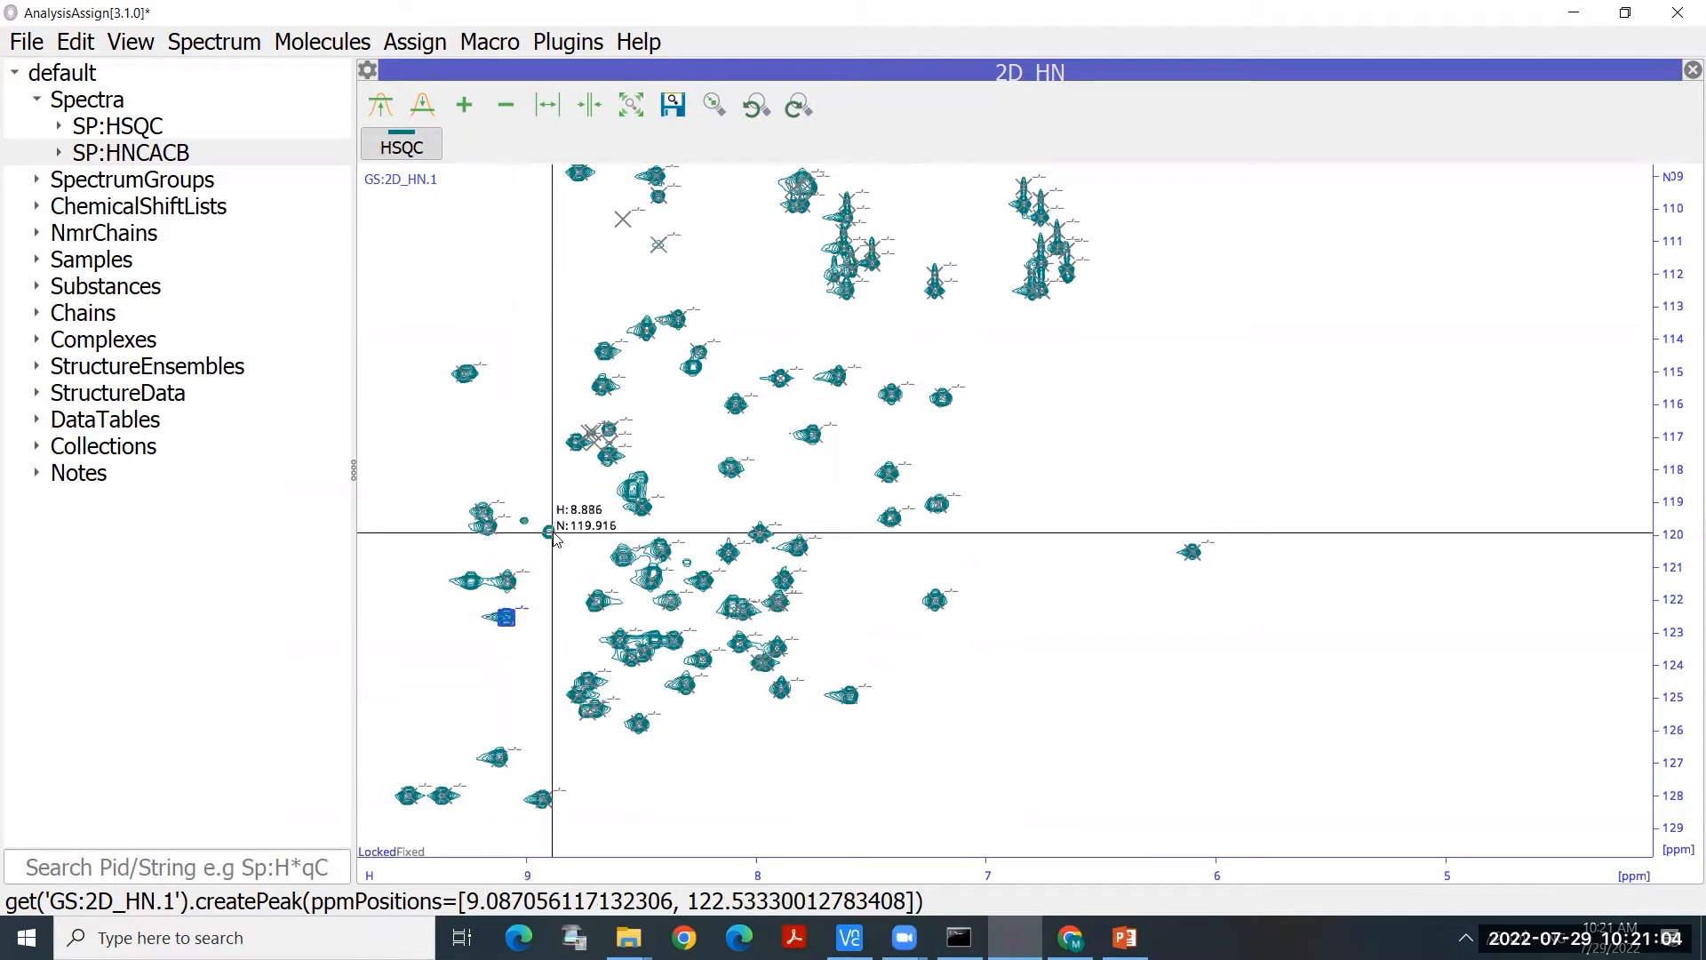
{"action": "left_click", "coordinate": [550, 533], "text": "ctrl+shift"}
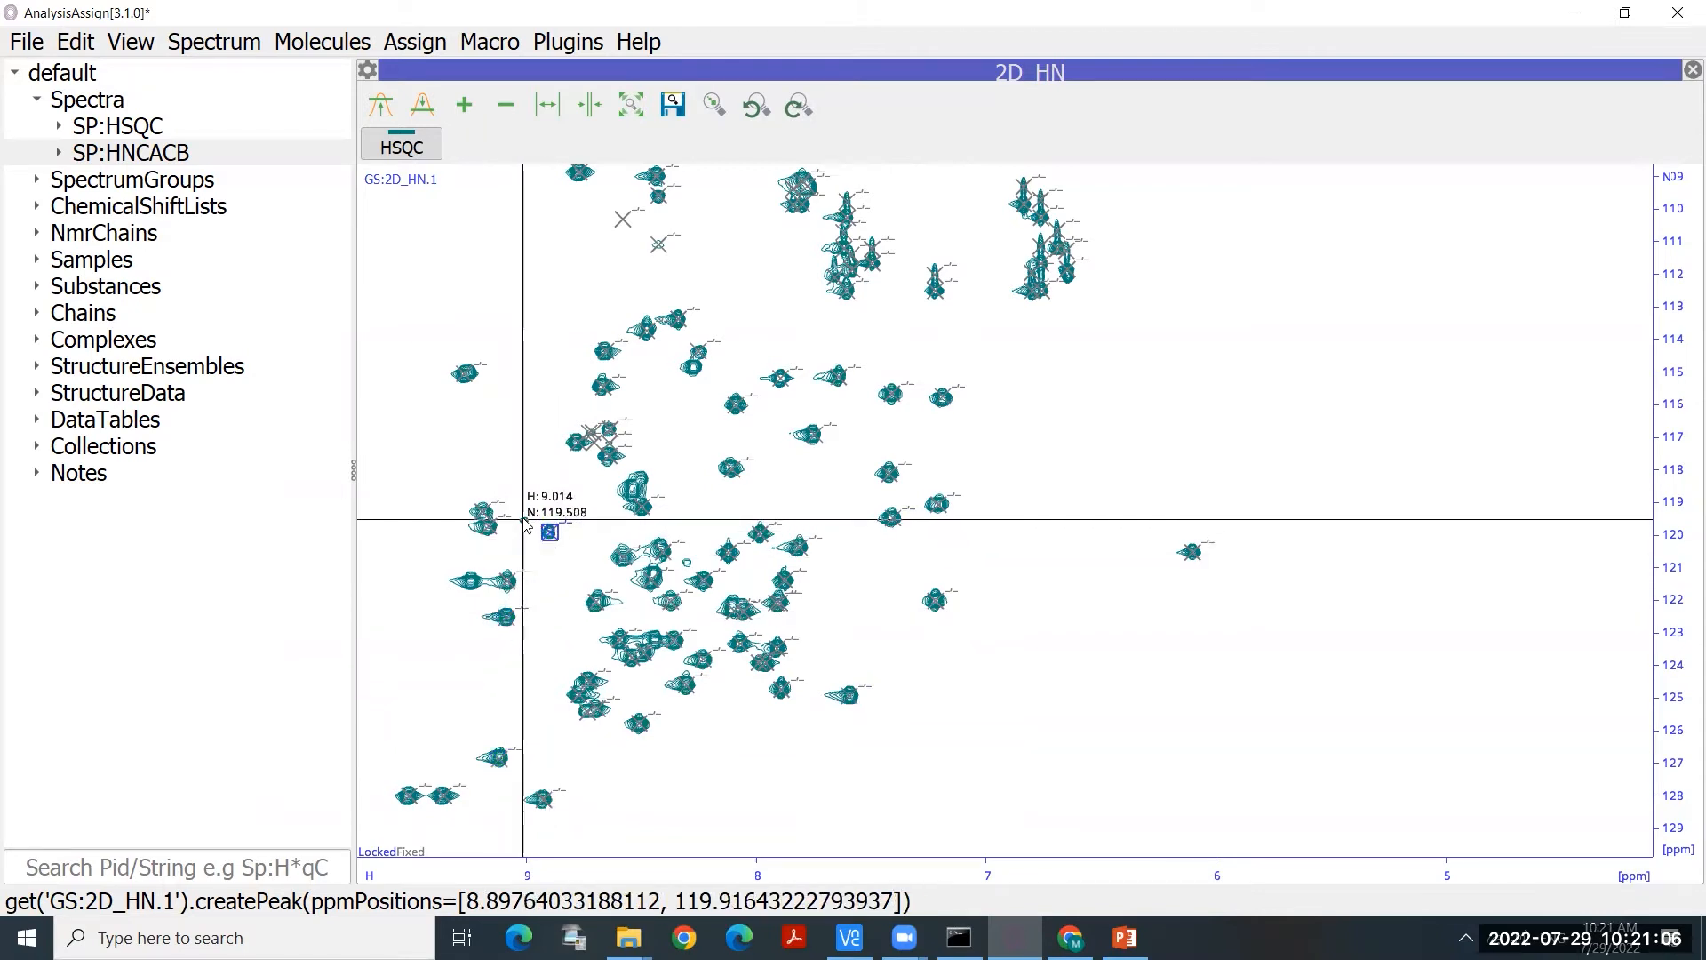
{"action": "left_click", "coordinate": [524, 520], "text": "ctrl+shift"}
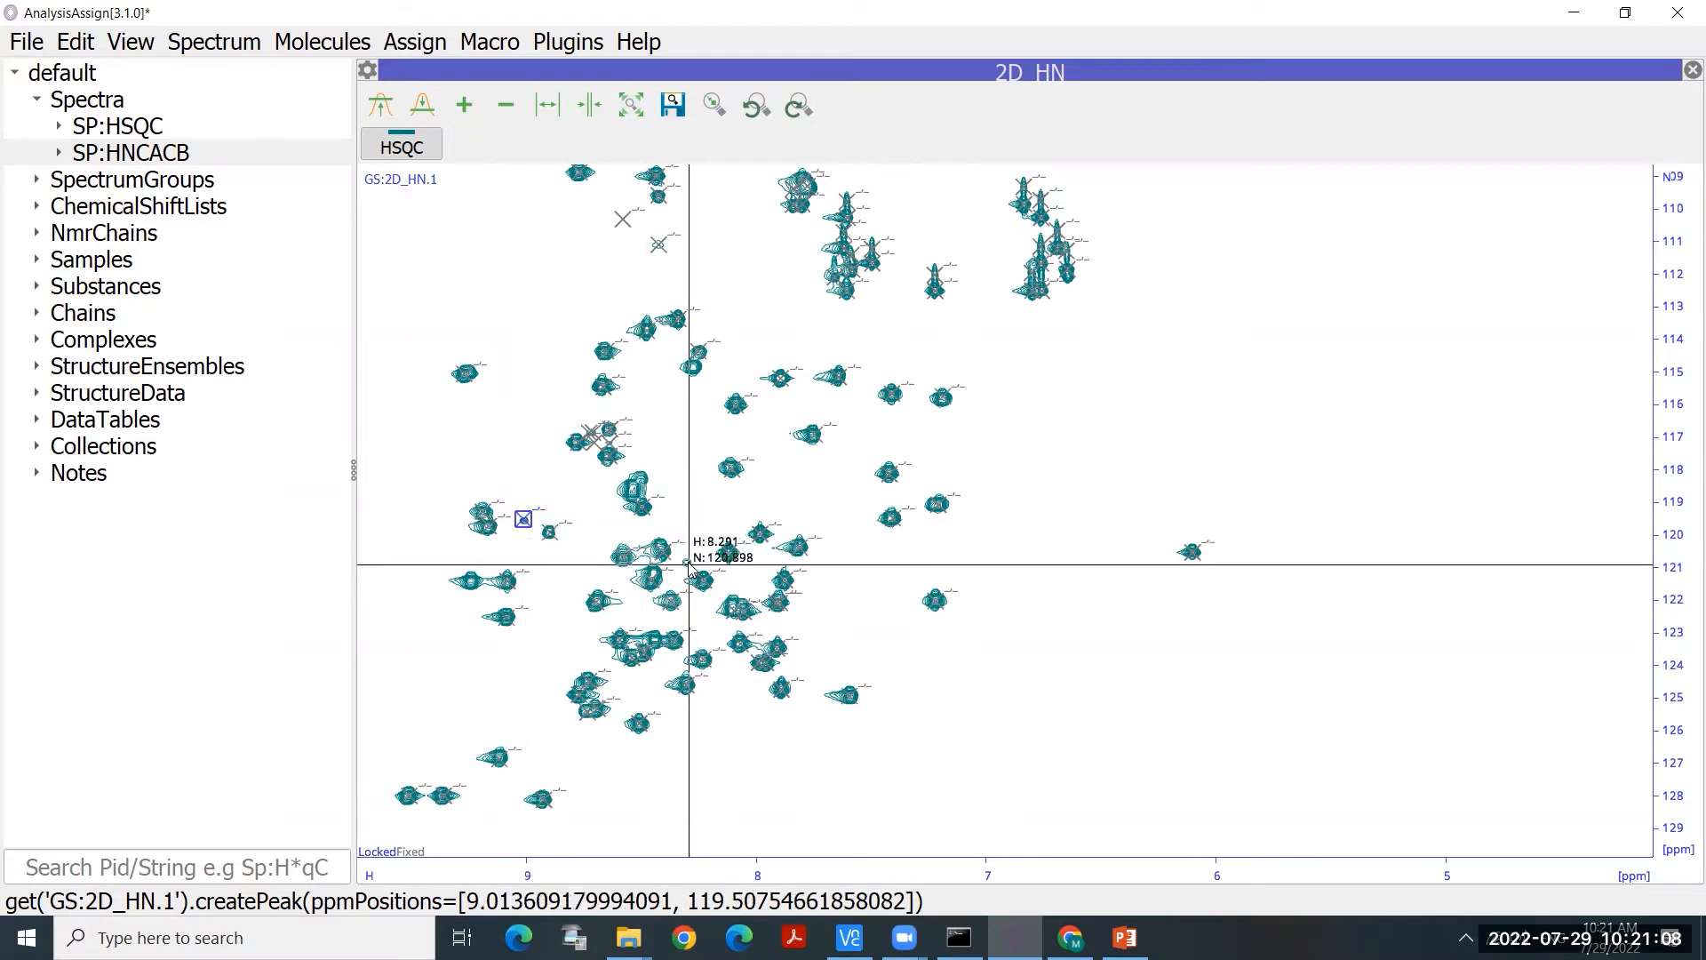
{"action": "left_click", "coordinate": [689, 565], "text": "ctrl+shift"}
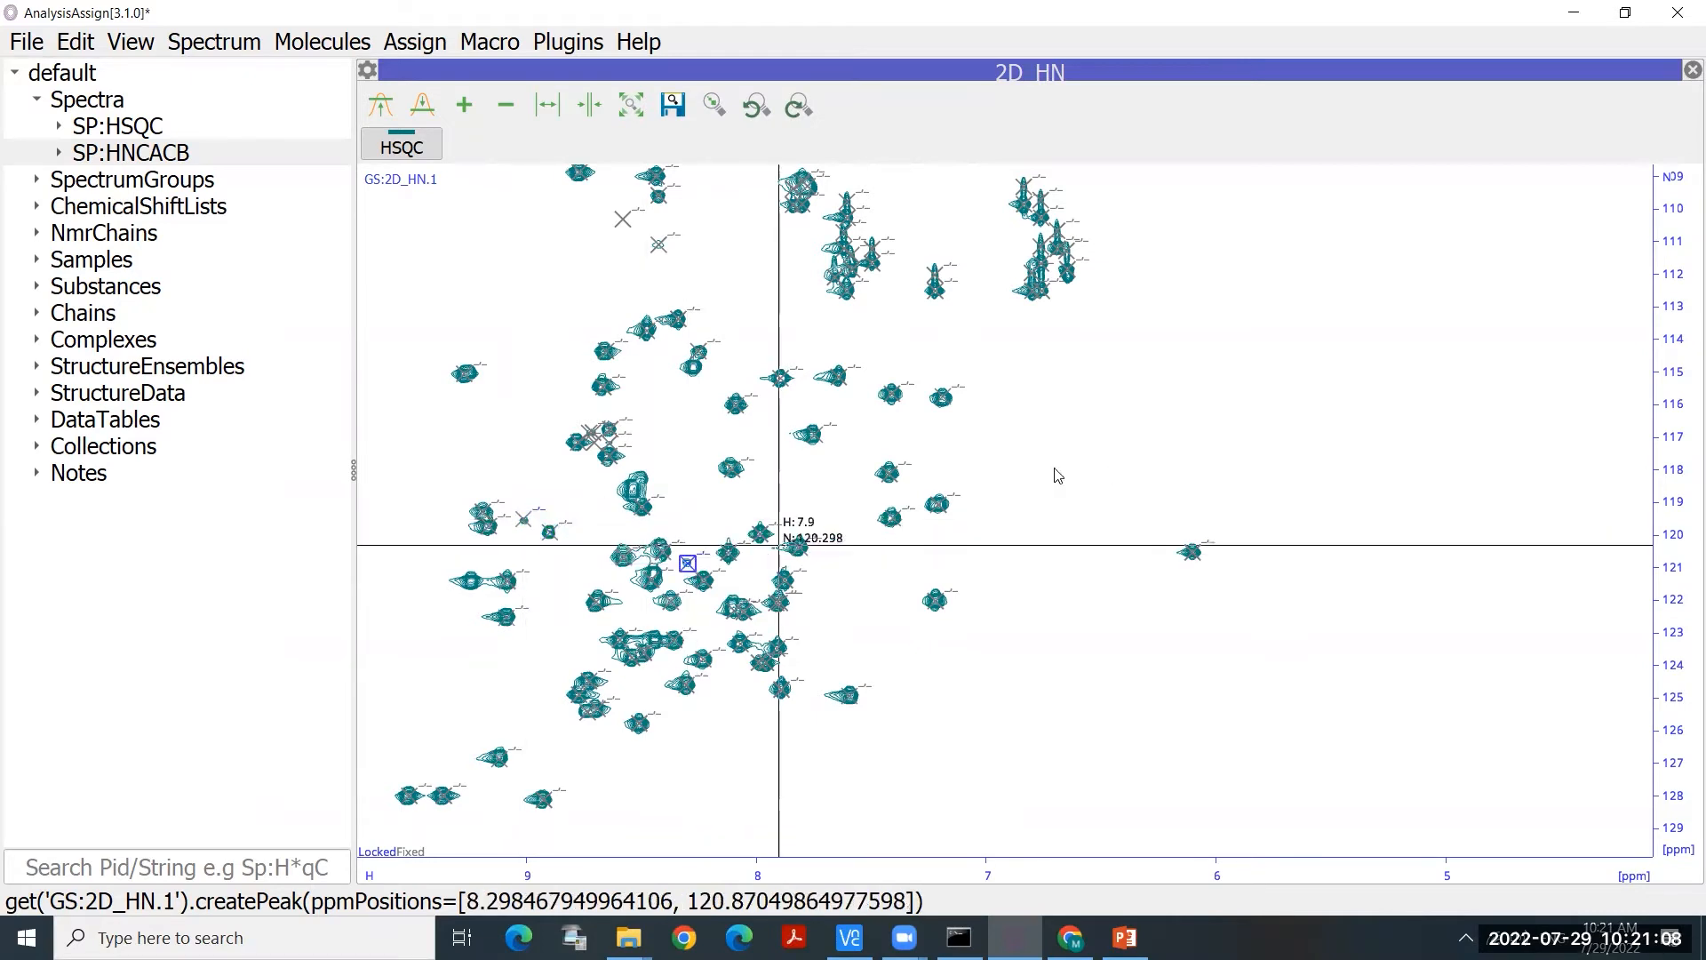
{"action": "left_click", "coordinate": [692, 366], "text": "ctrl+shift"}
Step: Show the peak list PL:HSQC.1 as a peak table beside the 2D_HN display, and close the table
{"action": "left_click_drag", "start_coordinate": [973, 547], "coordinate": [1061, 373]}
{"action": "left_click_drag", "start_coordinate": [996, 653], "coordinate": [1081, 463]}
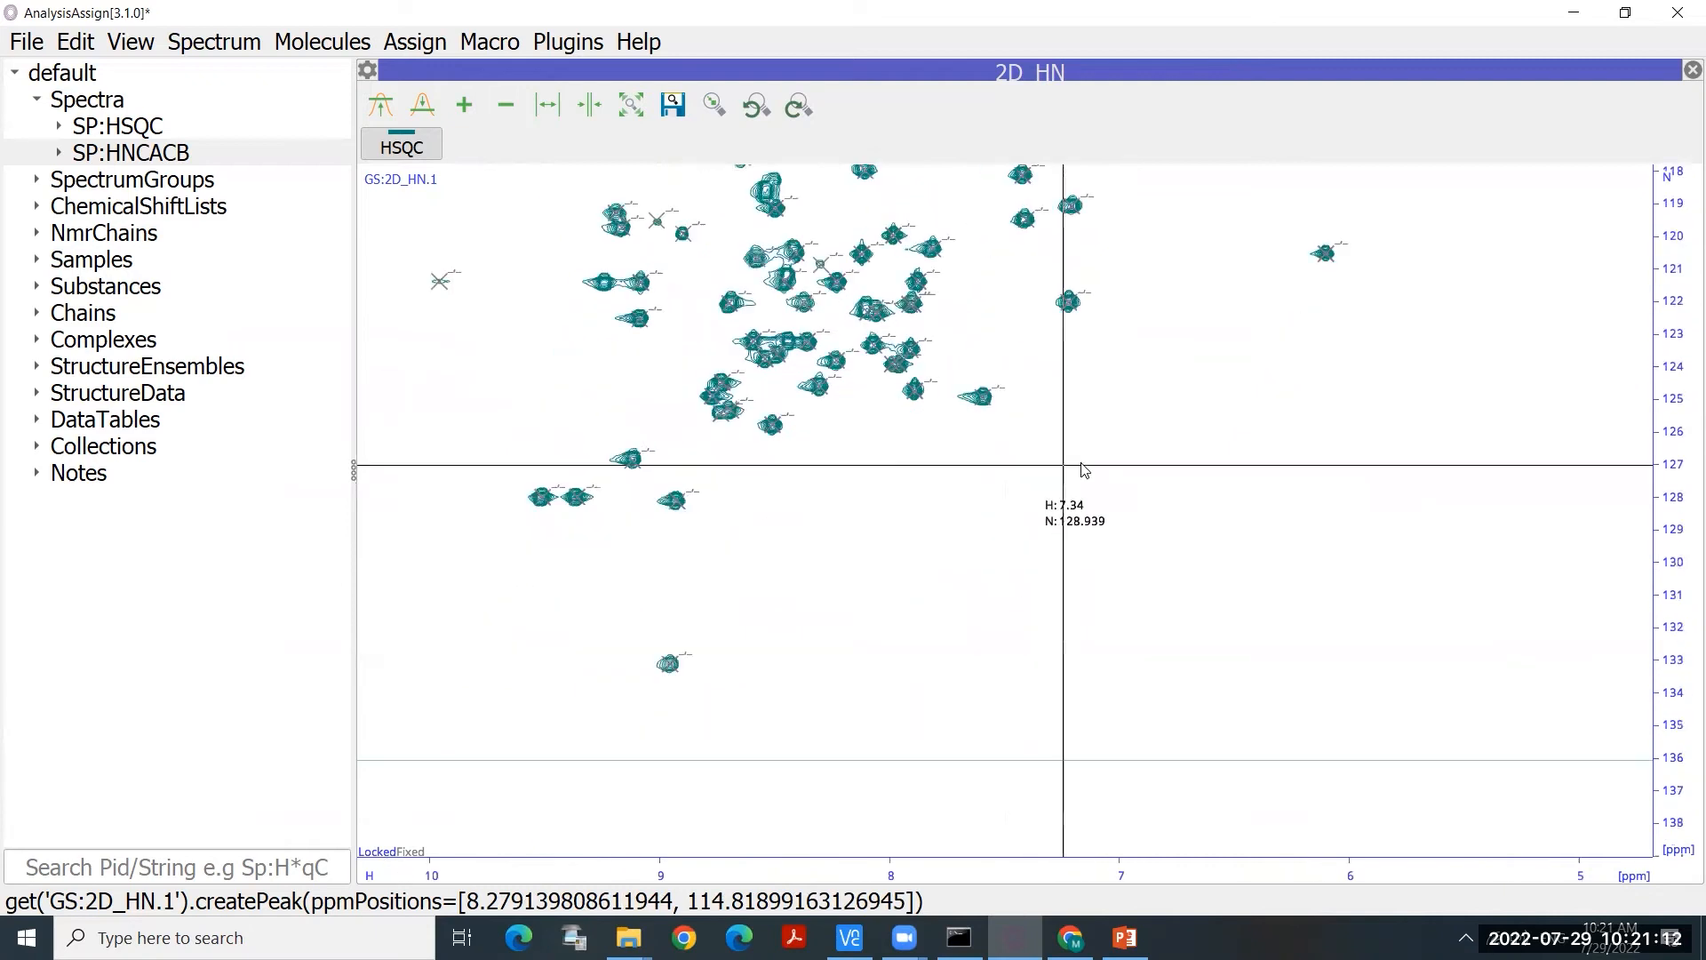
{"action": "scroll", "coordinate": [1085, 469], "scroll_direction": "down", "scroll_amount": 4}
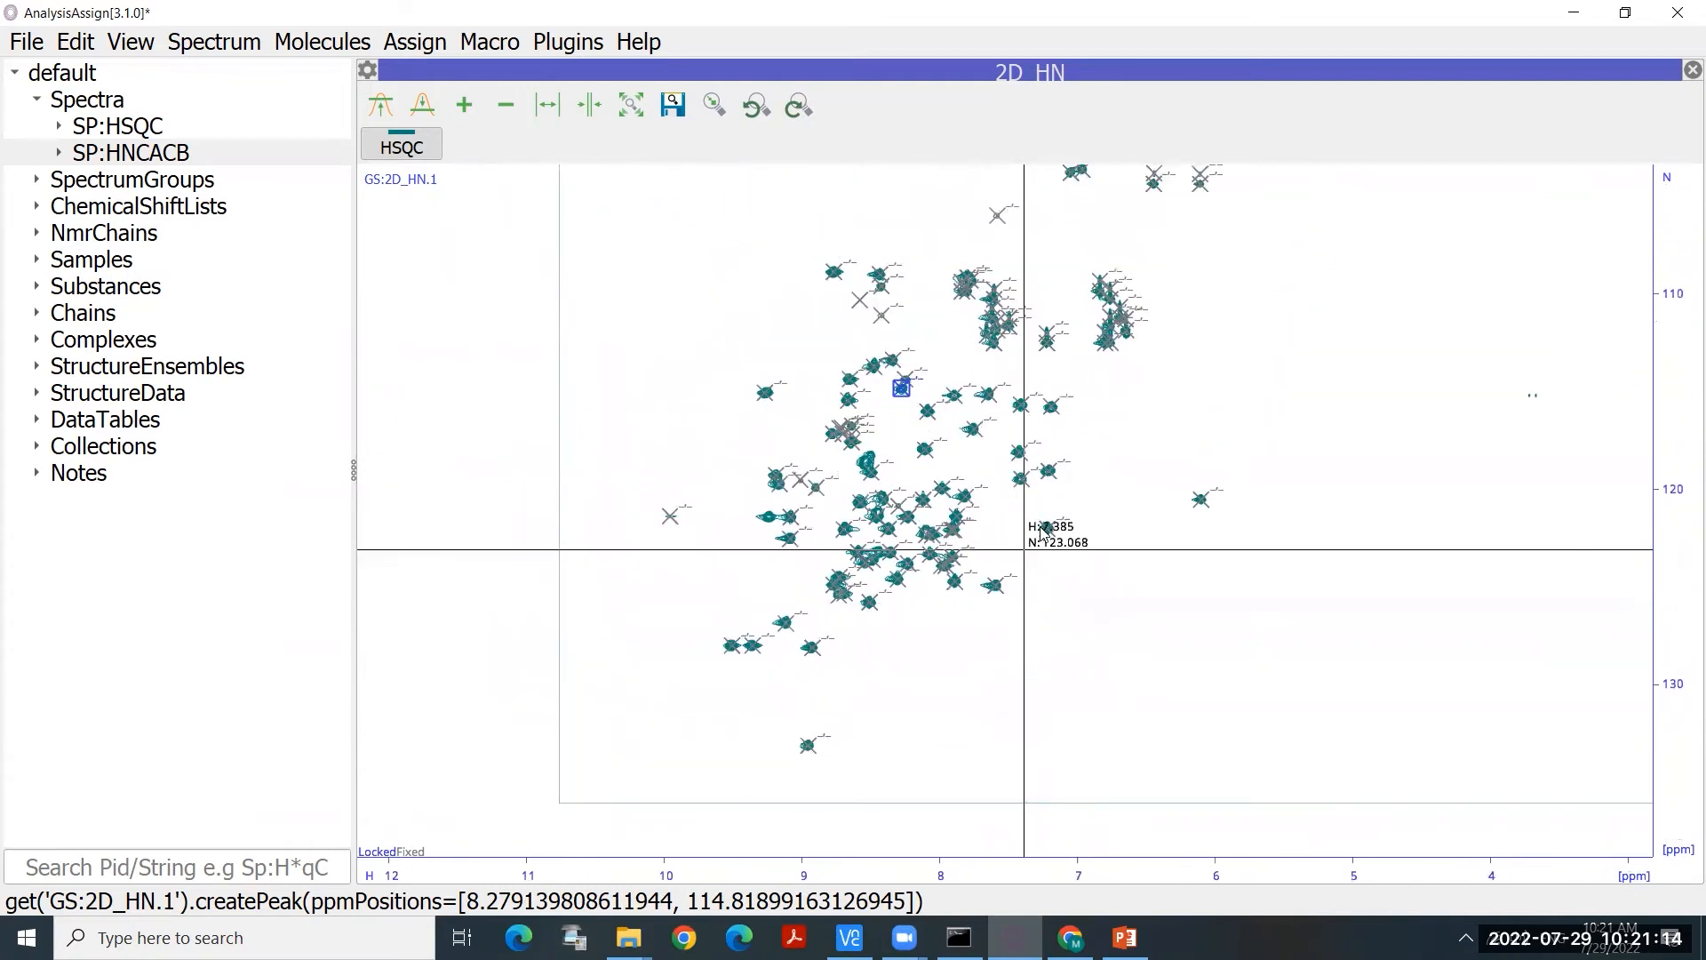
{"action": "scroll", "coordinate": [1122, 487], "scroll_direction": "down", "scroll_amount": 3}
{"action": "scroll", "coordinate": [1114, 472], "scroll_direction": "up", "scroll_amount": 3}
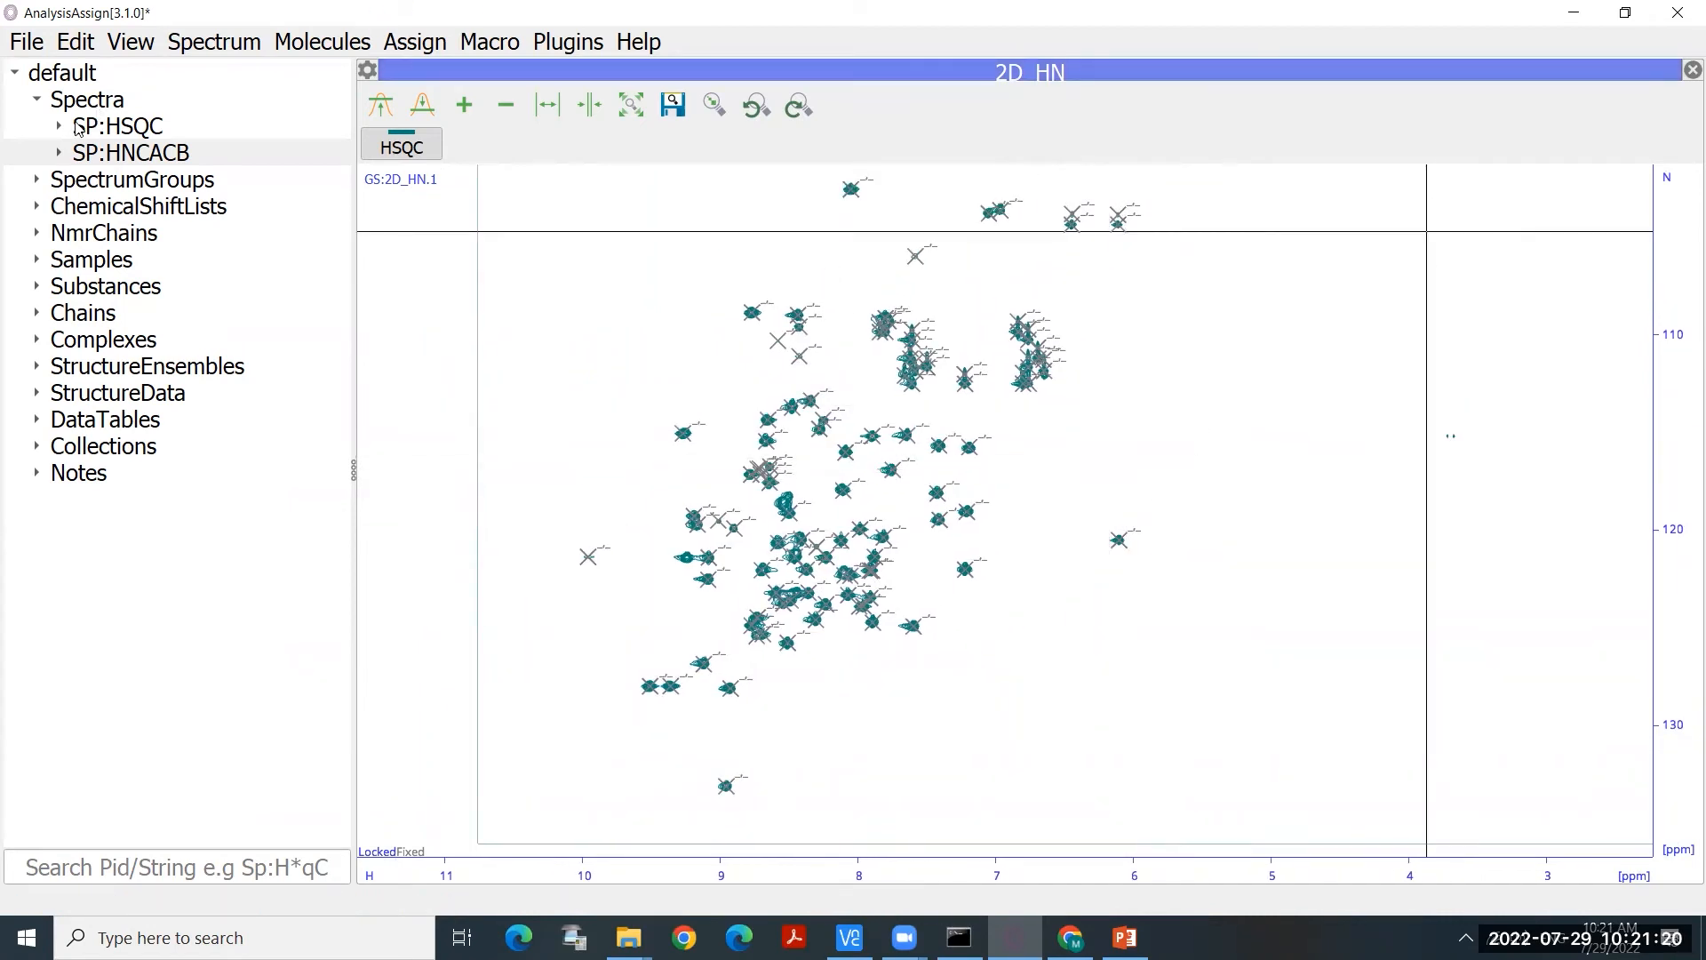
{"action": "left_click", "coordinate": [64, 130]}
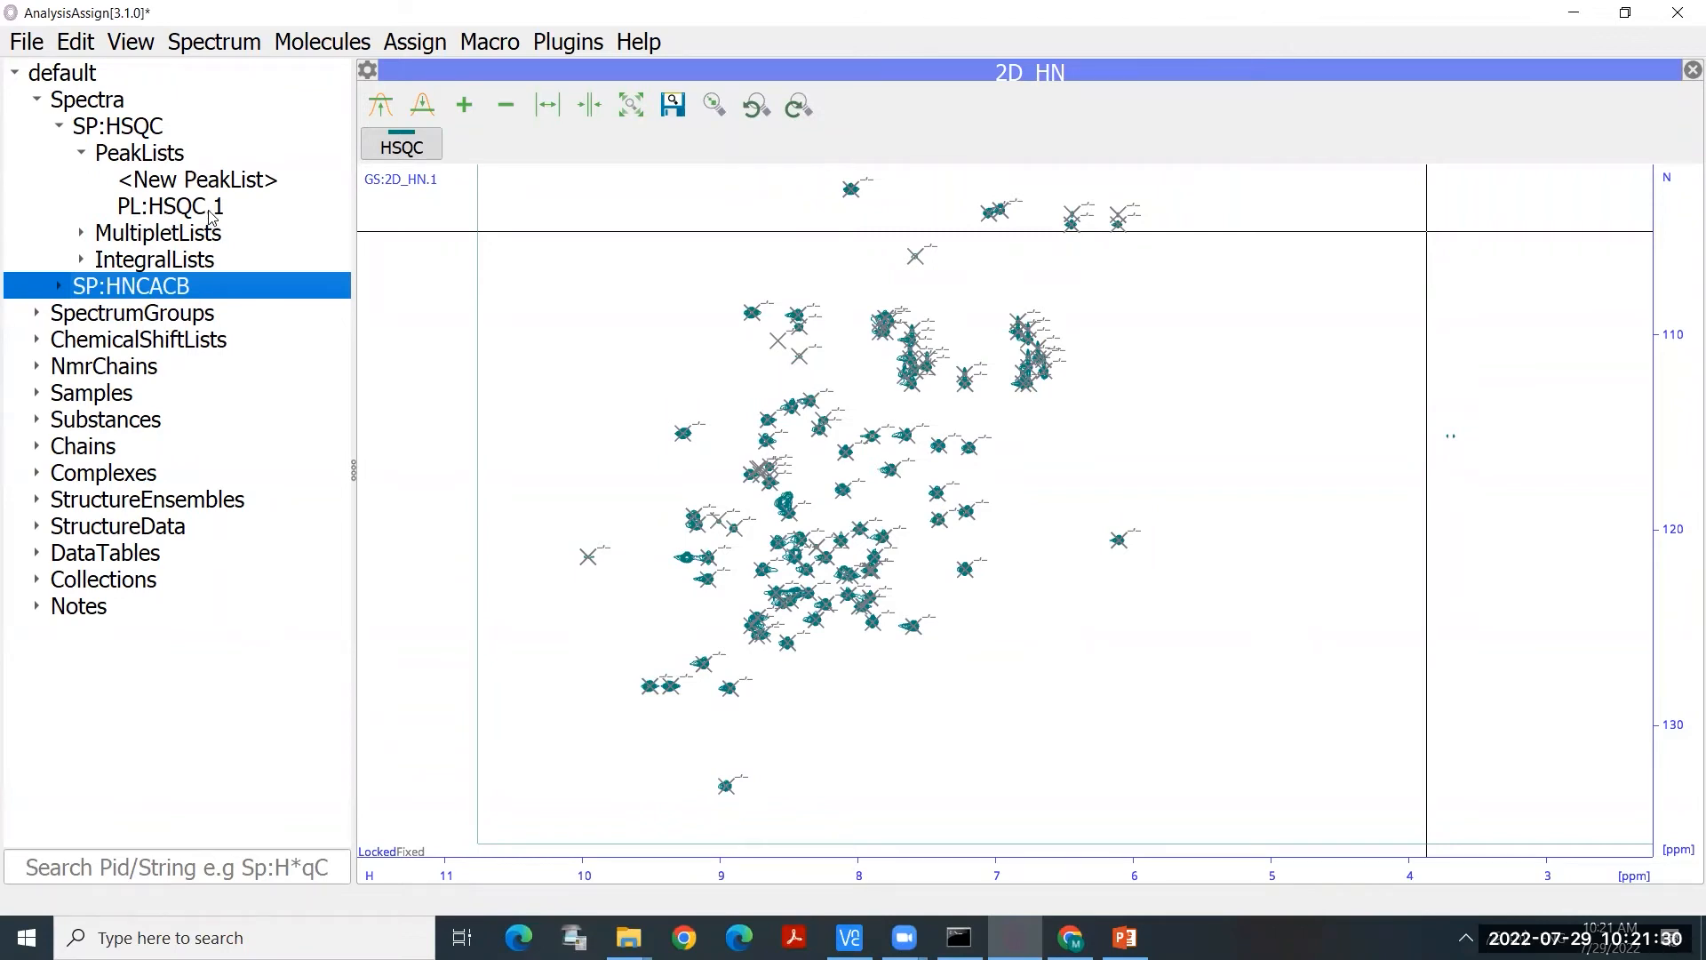
{"action": "left_click", "coordinate": [150, 210]}
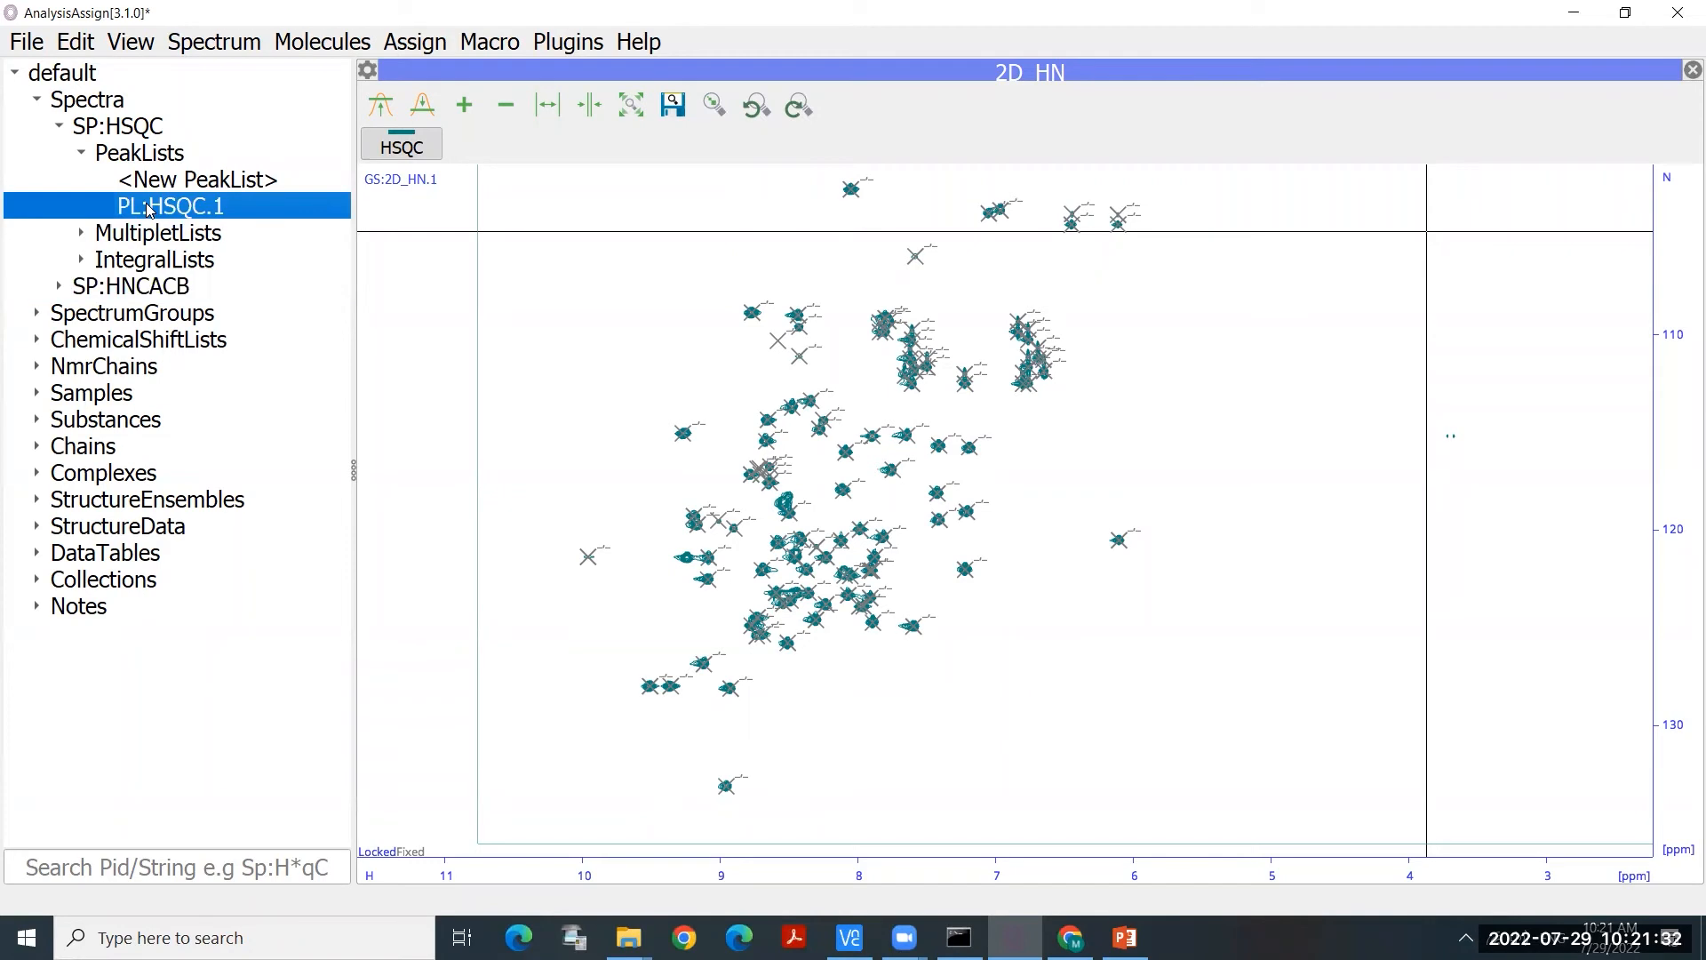
{"action": "left_click_drag", "start_coordinate": [153, 208], "coordinate": [385, 223]}
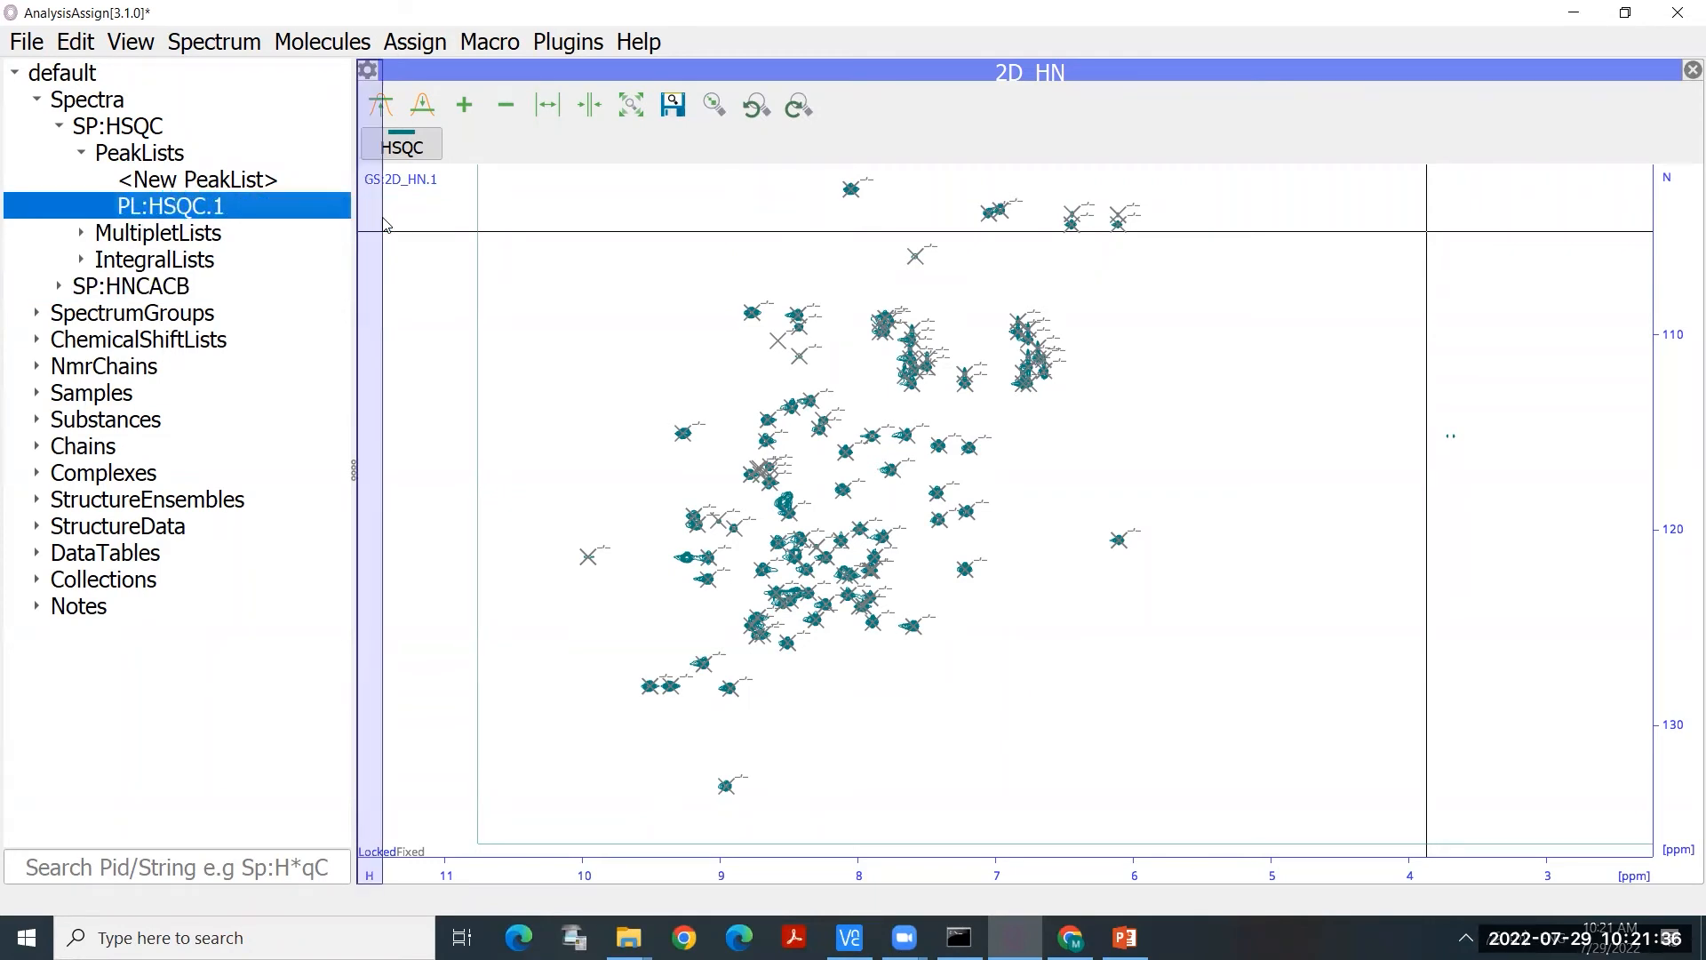
{"action": "mouse_move", "coordinate": [1011, 177]}
{"action": "left_mouse_down"}
{"action": "mouse_move", "coordinate": [1005, 711]}
{"action": "mouse_move", "coordinate": [980, 177]}
{"action": "left_mouse_up"}
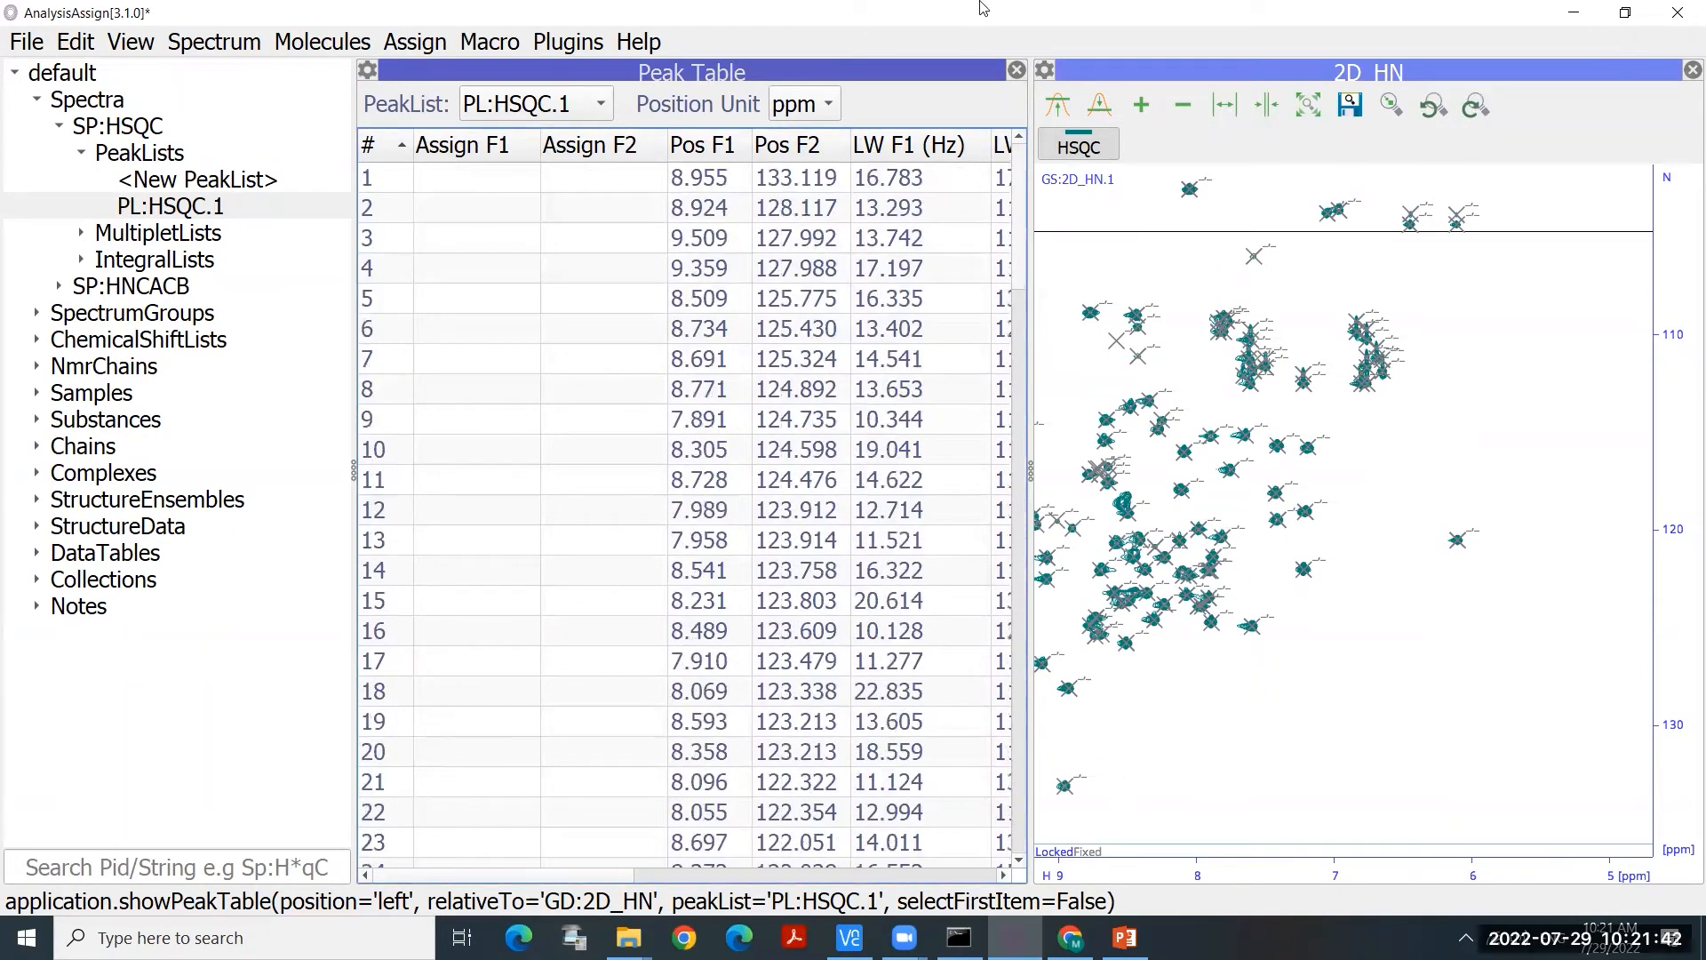
{"action": "left_click", "coordinate": [1017, 71]}
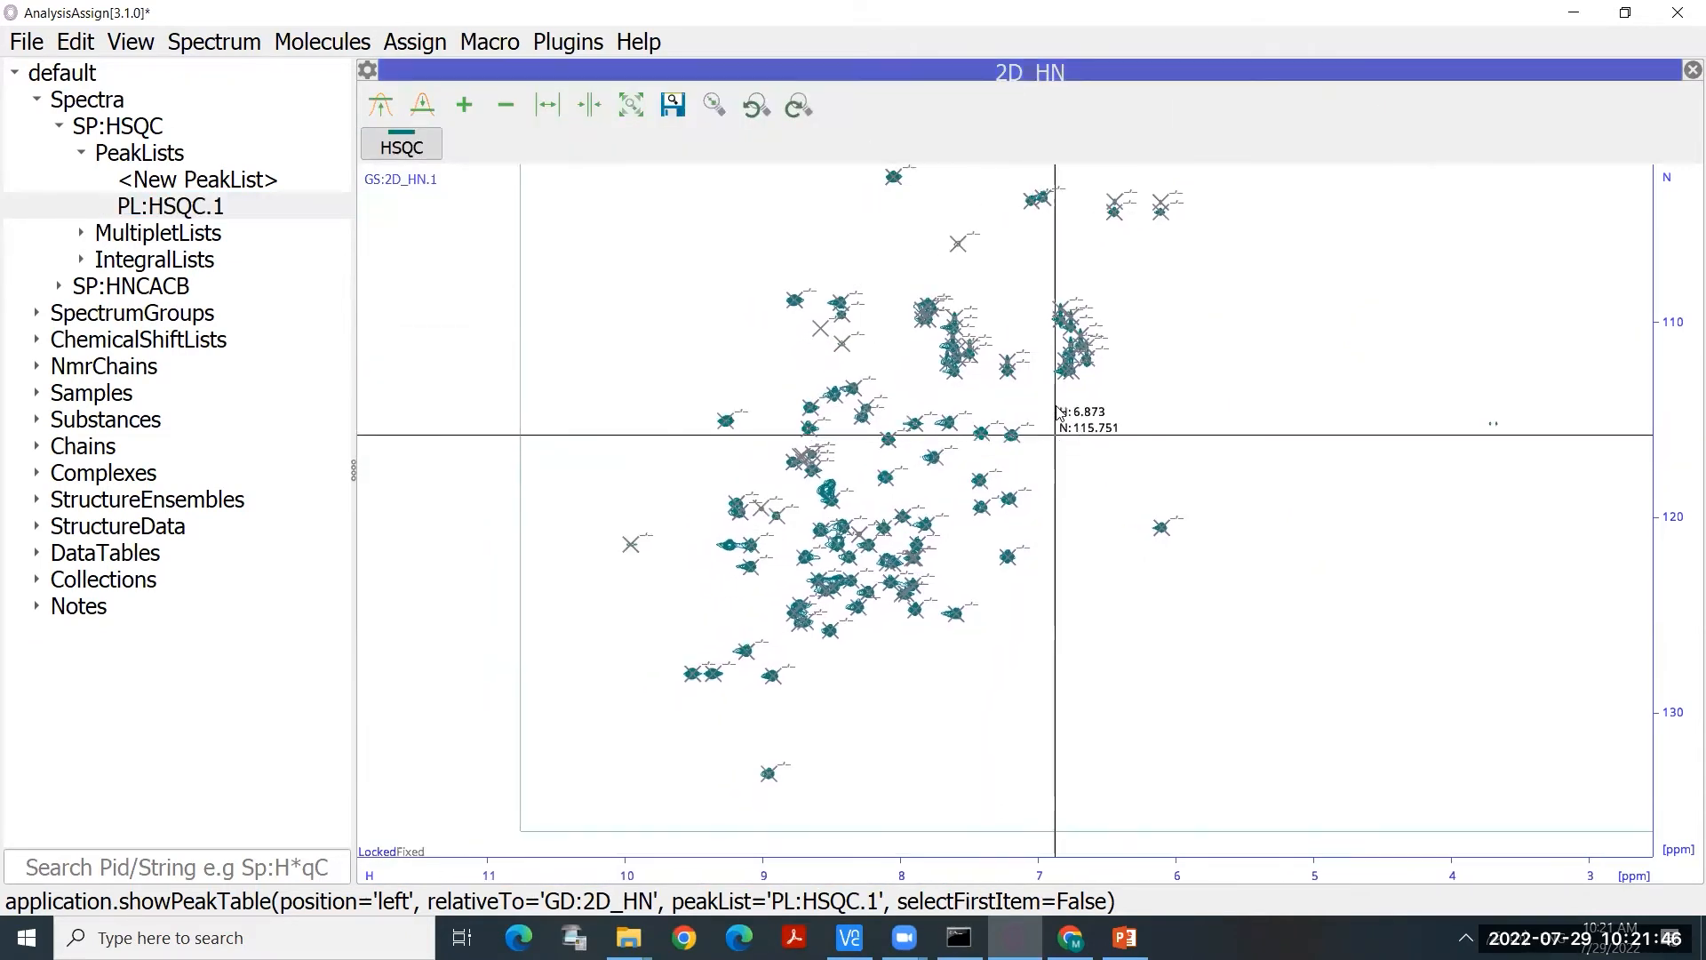
Step: Set up NmrResidues from the peak list PL:HSQC.1 in the NmrChain NC:@-, keeping existing assignments
{"action": "left_click_drag", "start_coordinate": [1001, 293], "coordinate": [992, 335]}
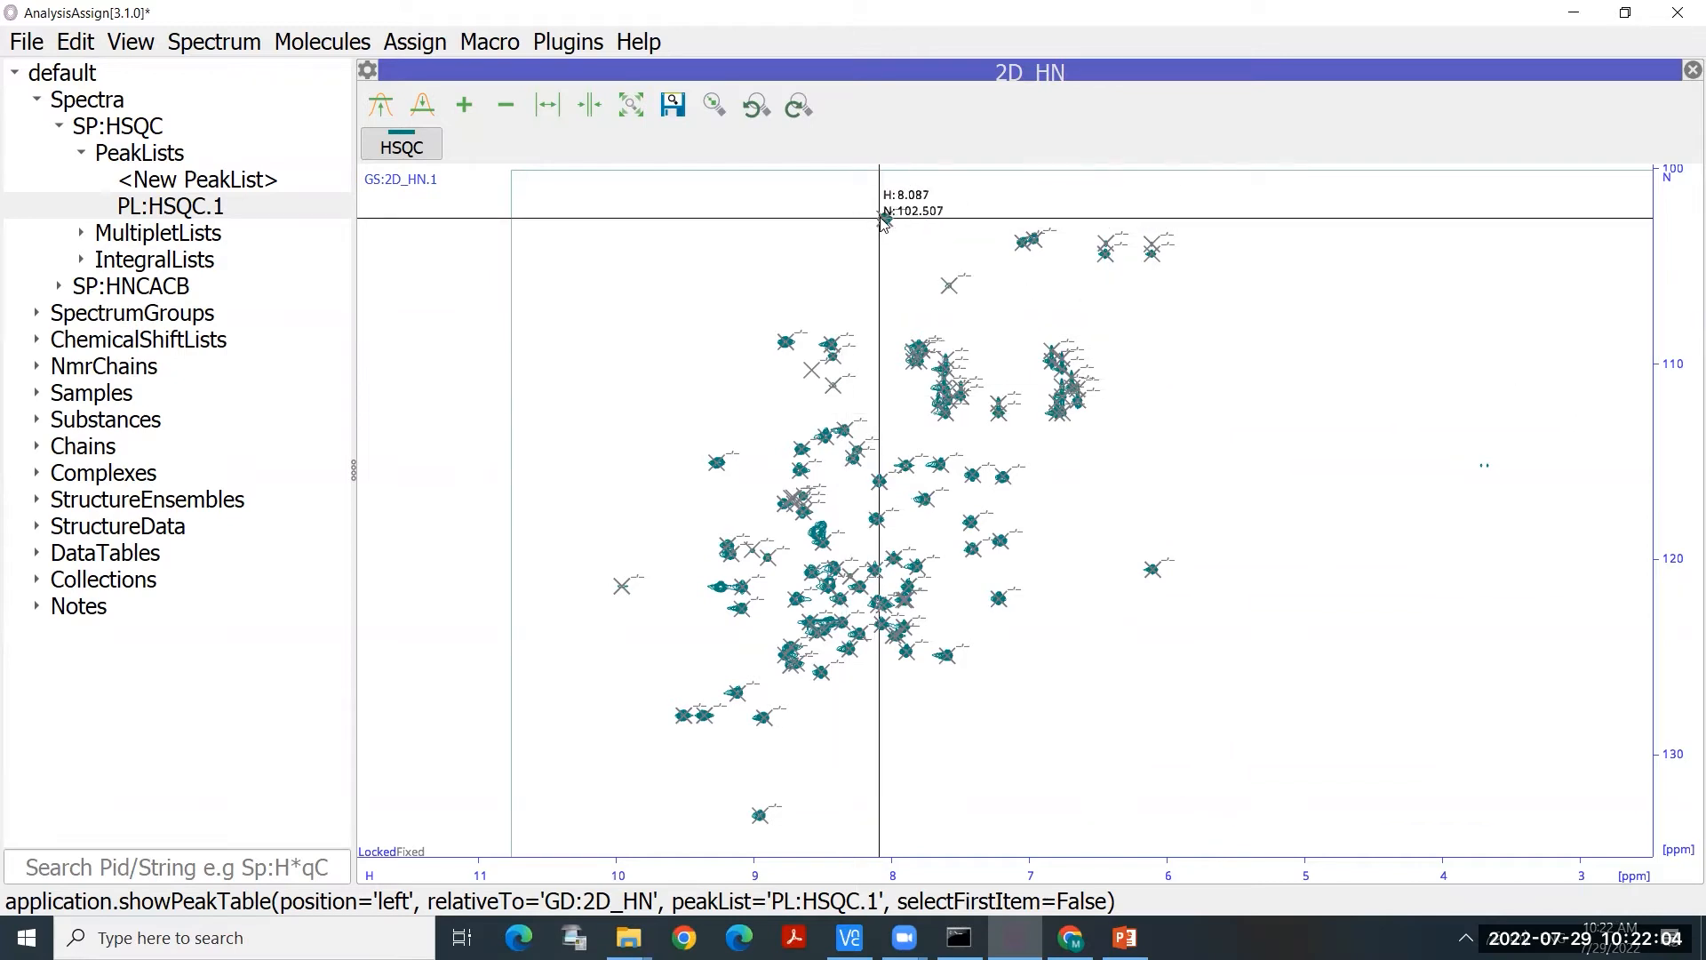
{"action": "left_click", "coordinate": [428, 45]}
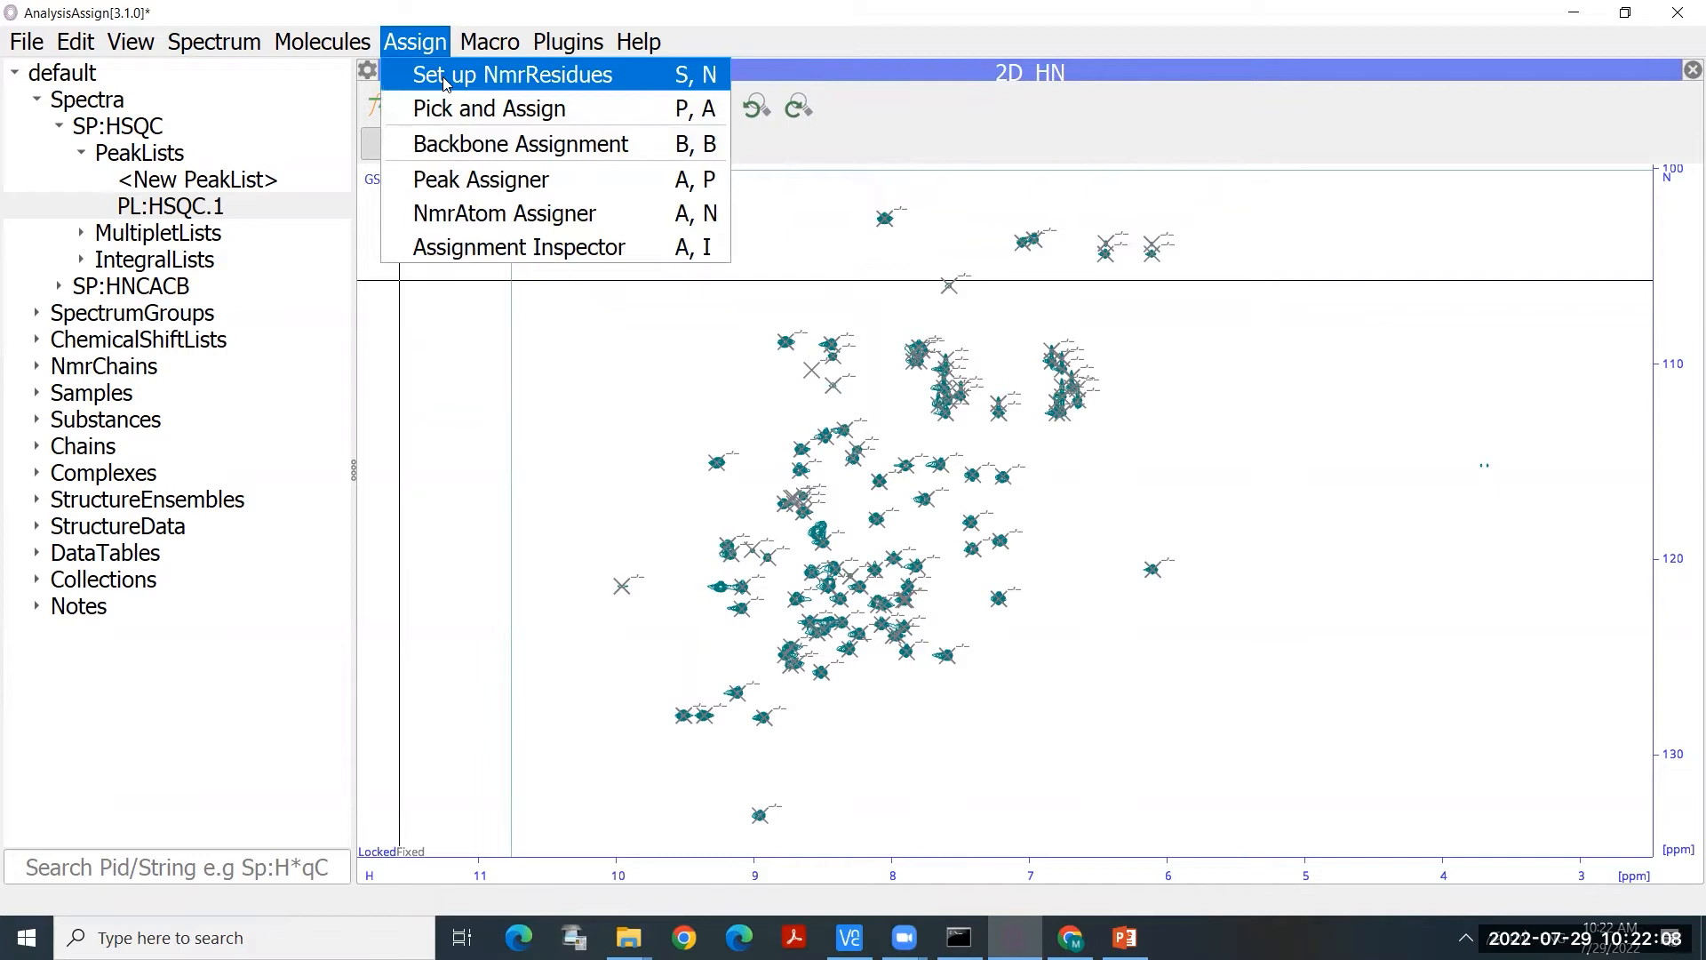
{"action": "left_click", "coordinate": [443, 78]}
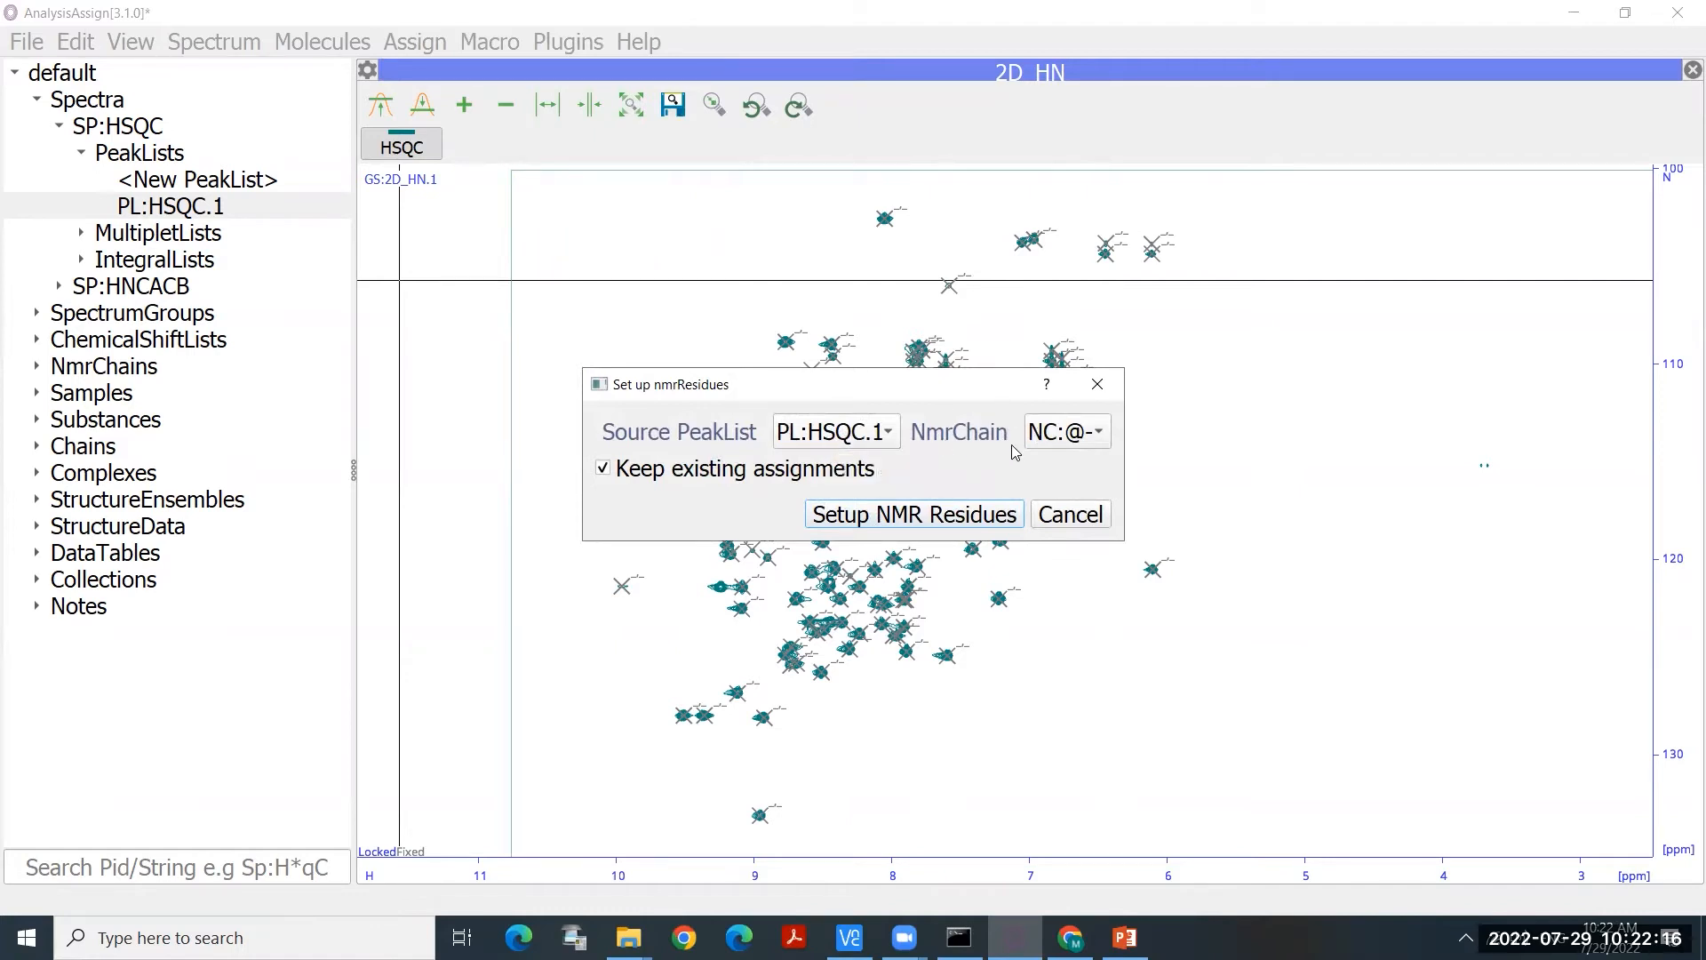
{"action": "left_click", "coordinate": [882, 518]}
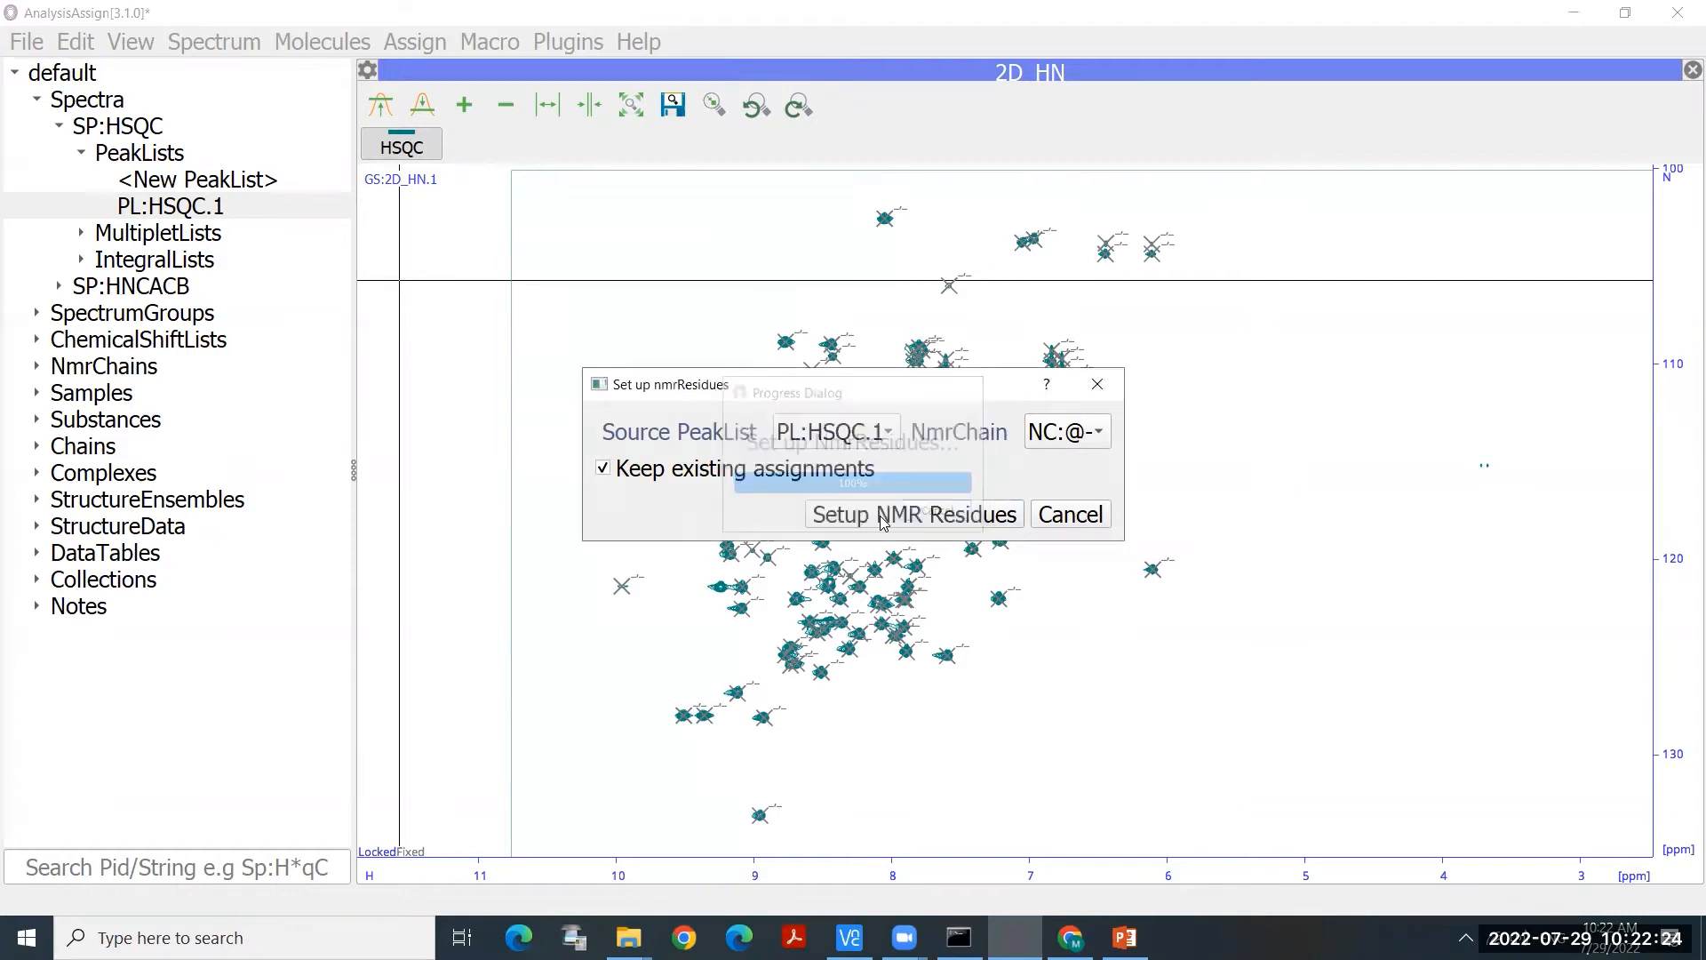
Step: Examine the NmrResidues in the NmrChain NC:@-, including the H and N NmrAtoms of residue @1
{"action": "left_click_drag", "start_coordinate": [1078, 586], "coordinate": [1085, 544]}
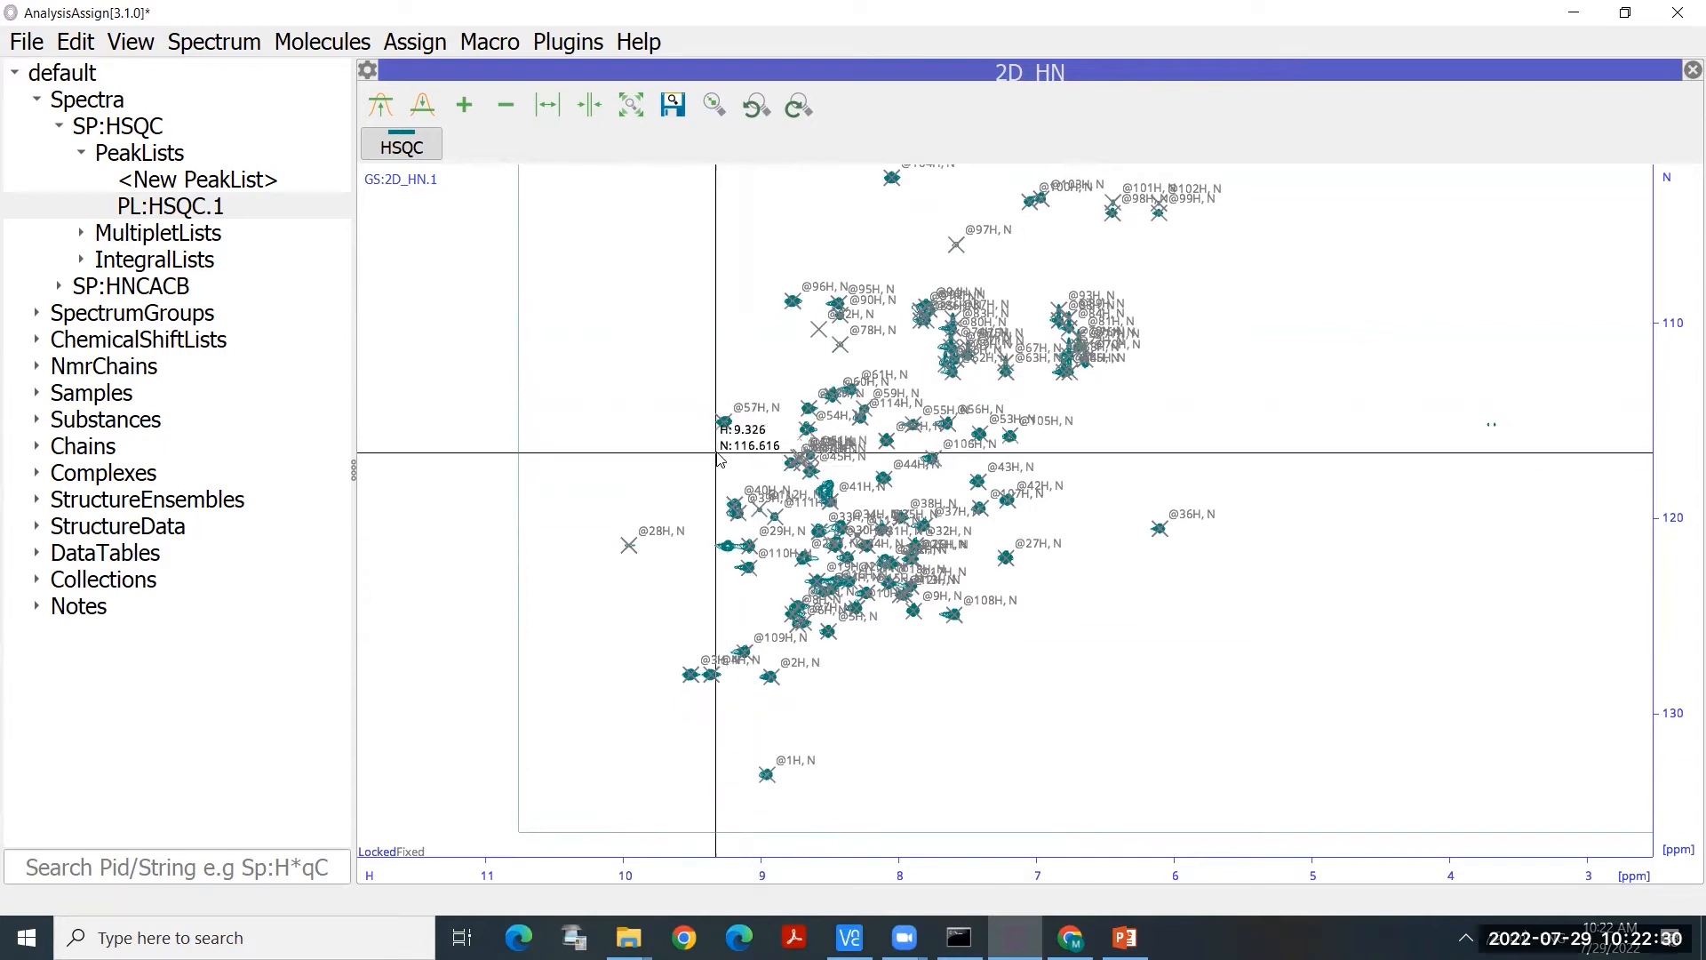
{"action": "left_click", "coordinate": [36, 368]}
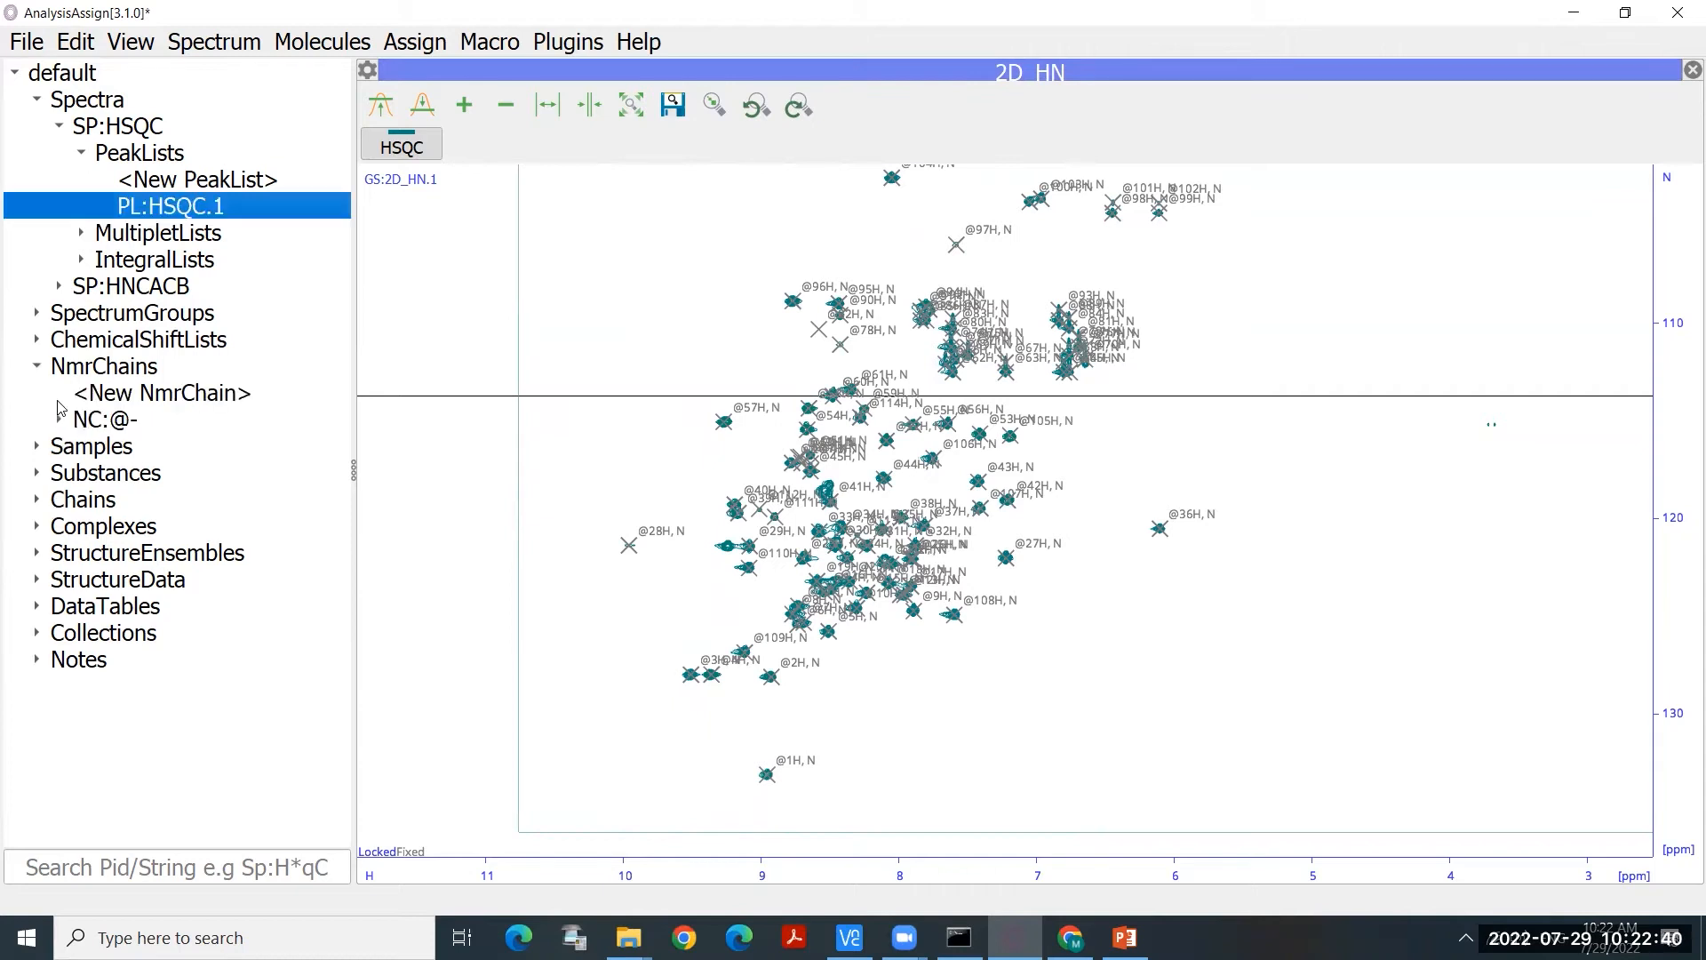
{"action": "left_click", "coordinate": [58, 421]}
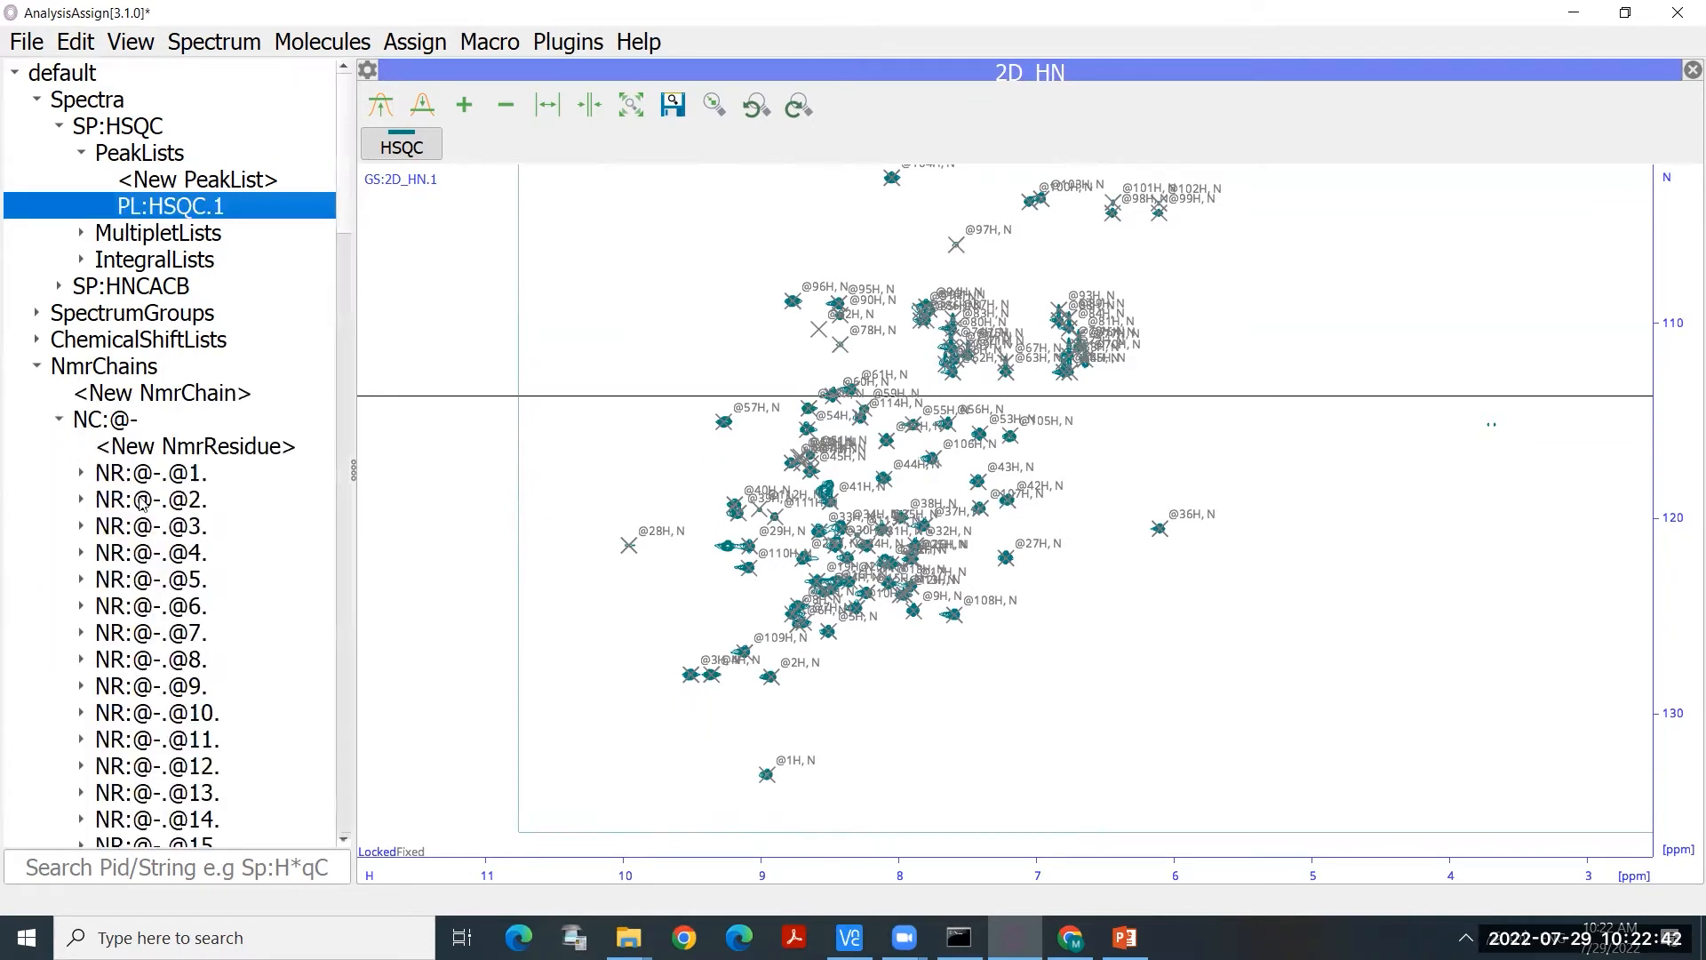
{"action": "scroll", "coordinate": [224, 556], "scroll_direction": "down", "scroll_amount": 2}
{"action": "scroll", "coordinate": [224, 556], "scroll_direction": "down", "scroll_amount": 19}
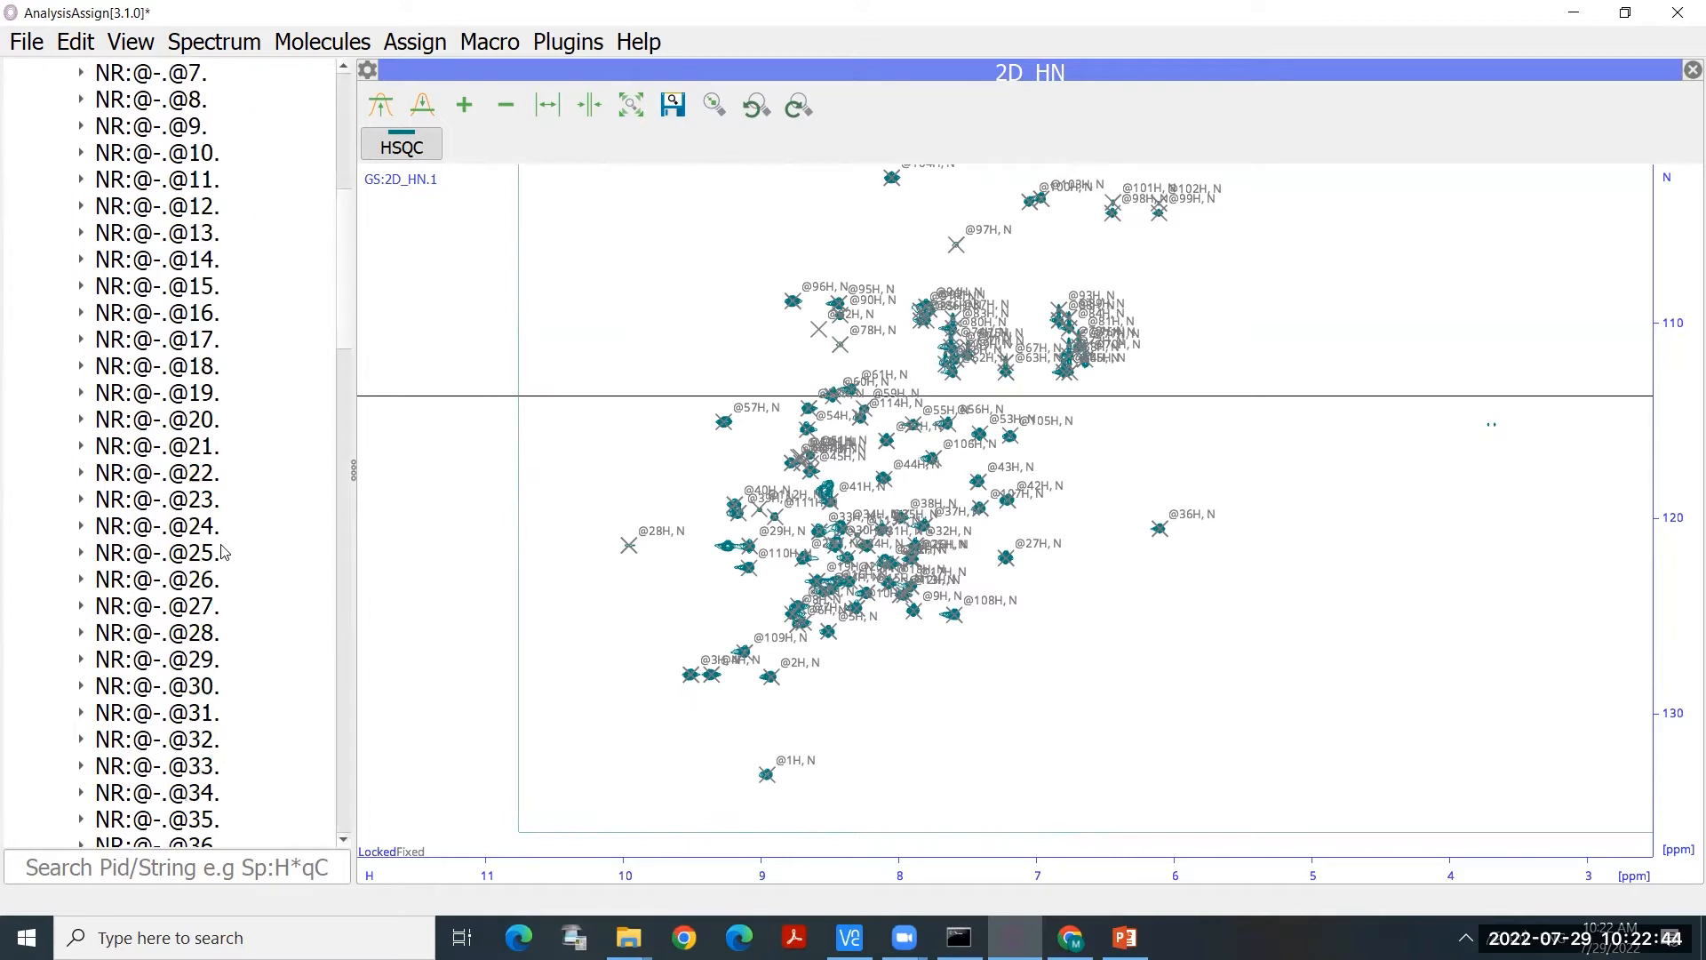
{"action": "scroll", "coordinate": [224, 551], "scroll_direction": "down", "scroll_amount": 14}
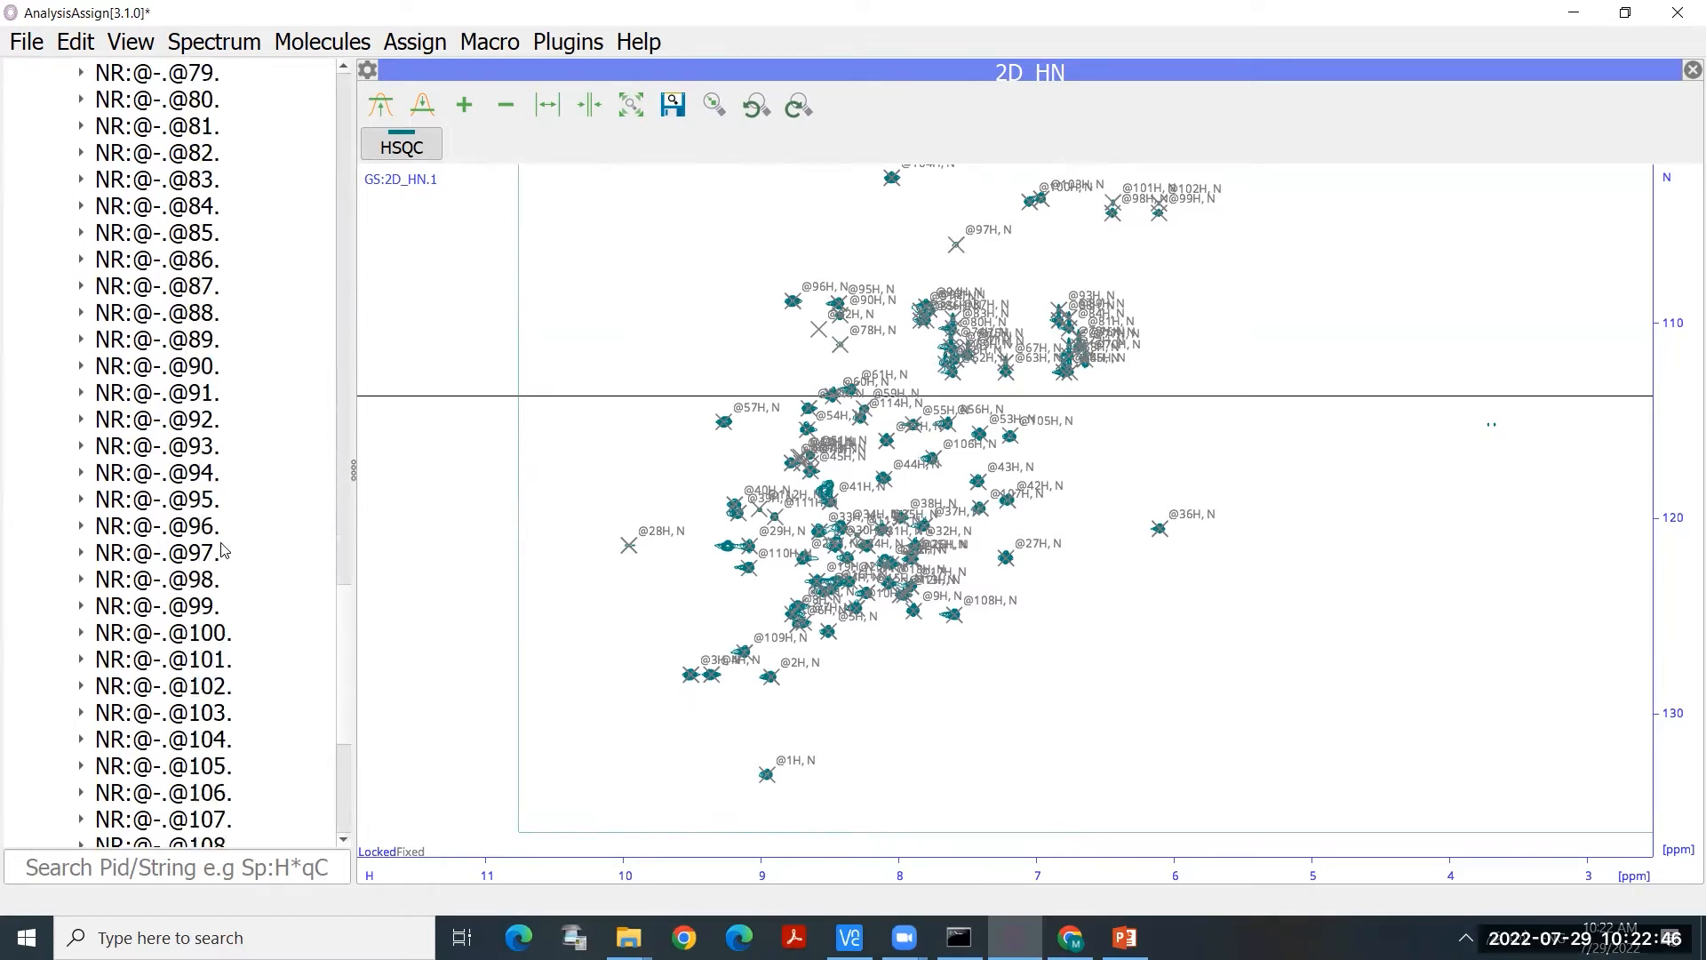
{"action": "scroll", "coordinate": [224, 551], "scroll_direction": "up", "scroll_amount": 9}
{"action": "scroll", "coordinate": [224, 551], "scroll_direction": "up", "scroll_amount": 20}
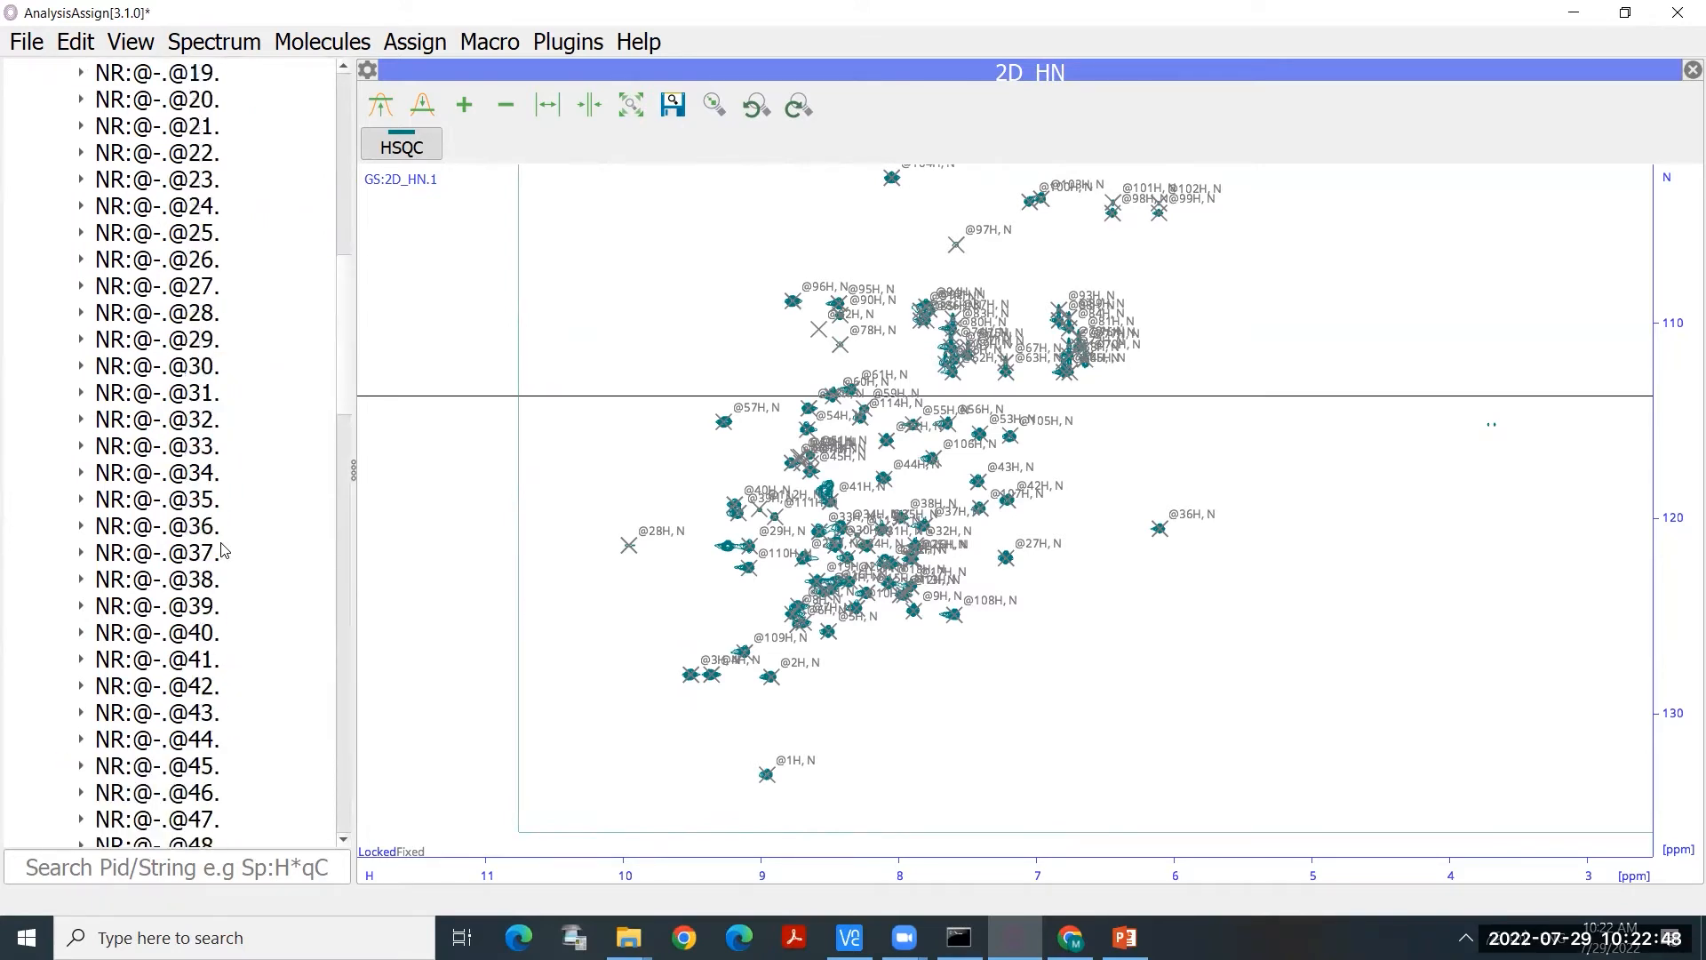
{"action": "left_click", "coordinate": [81, 393]}
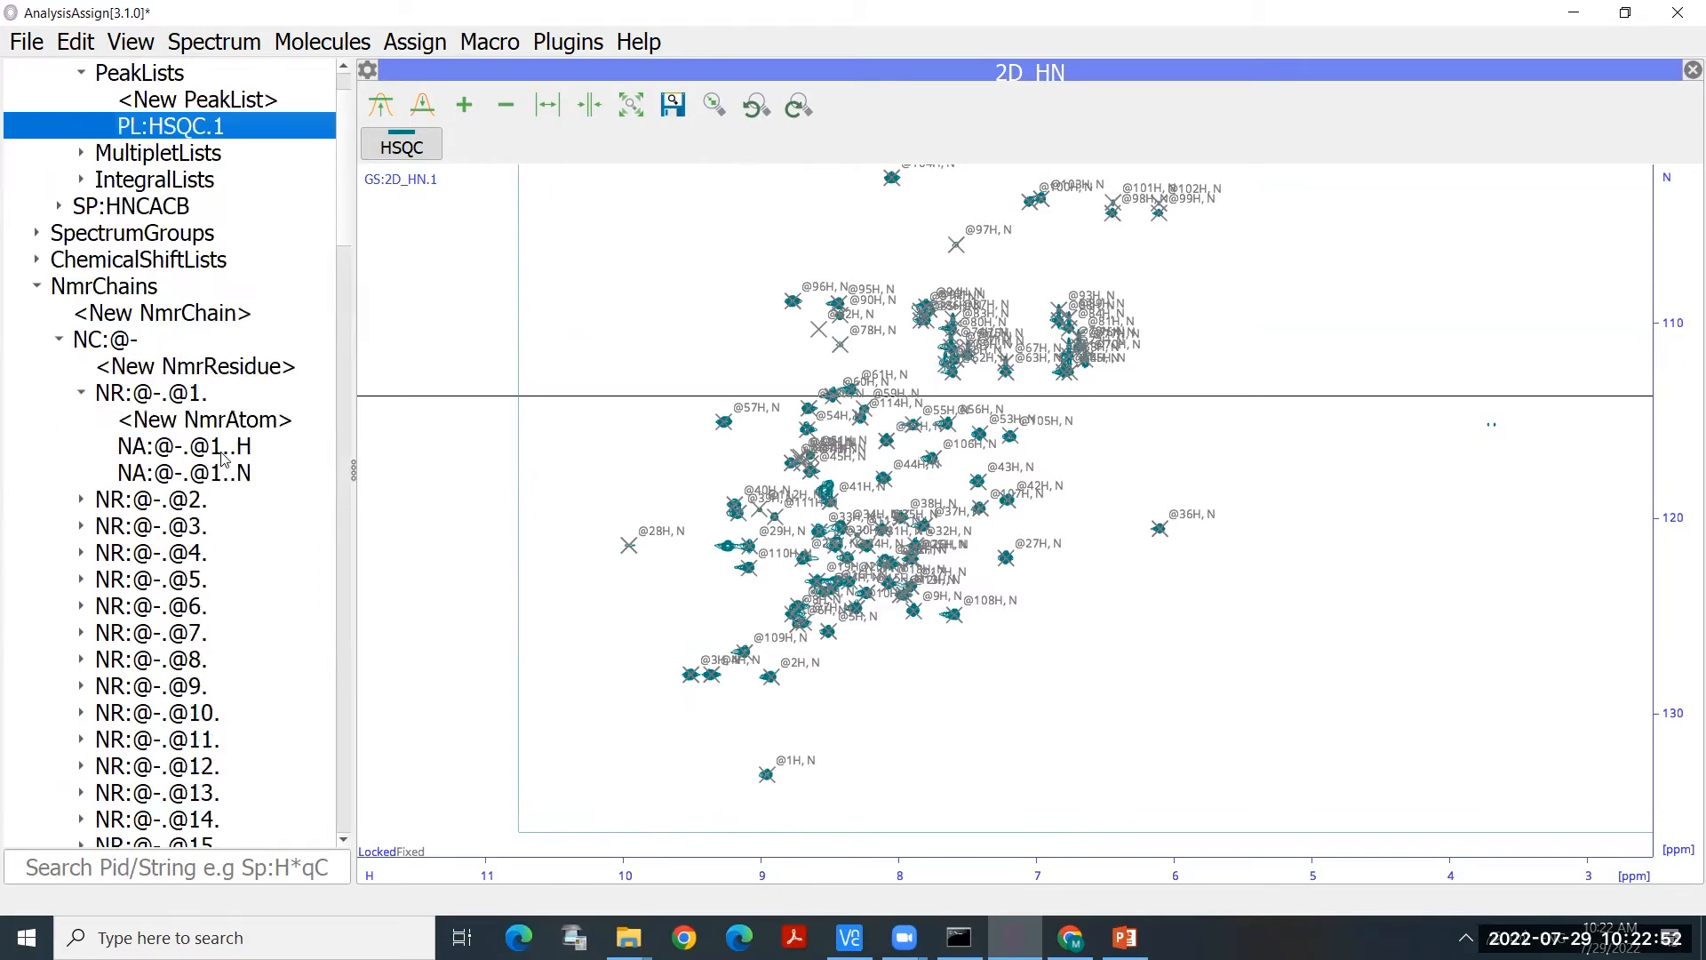
{"action": "left_click", "coordinate": [237, 451]}
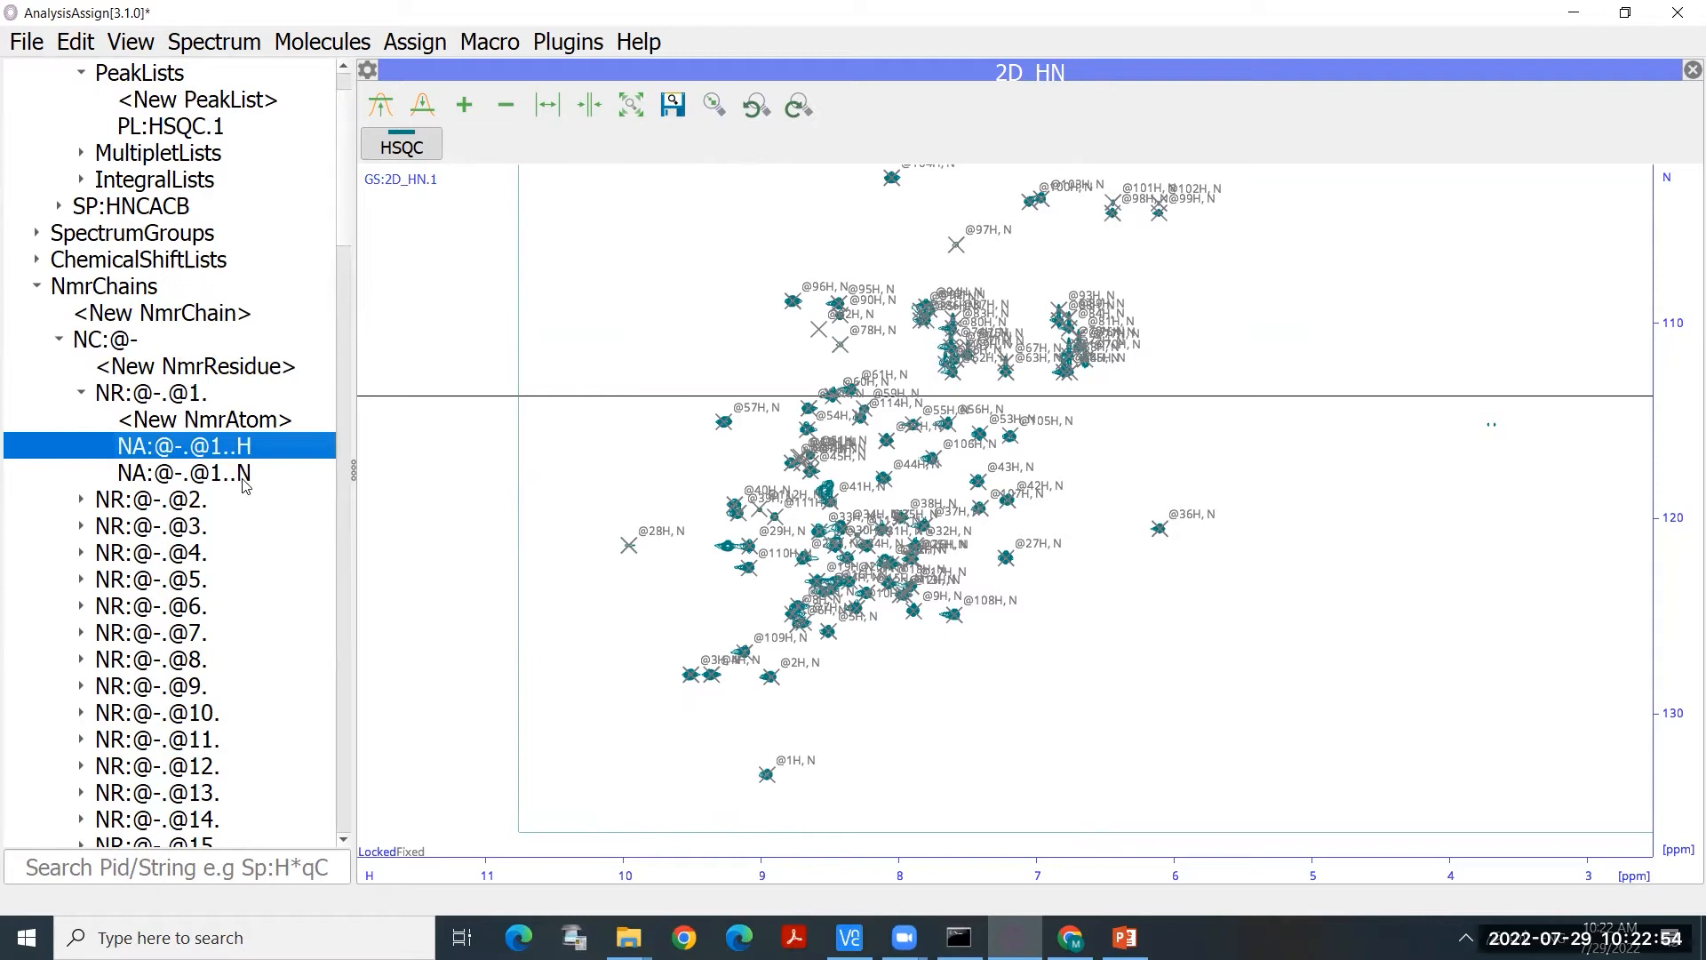
{"action": "left_click", "coordinate": [246, 480]}
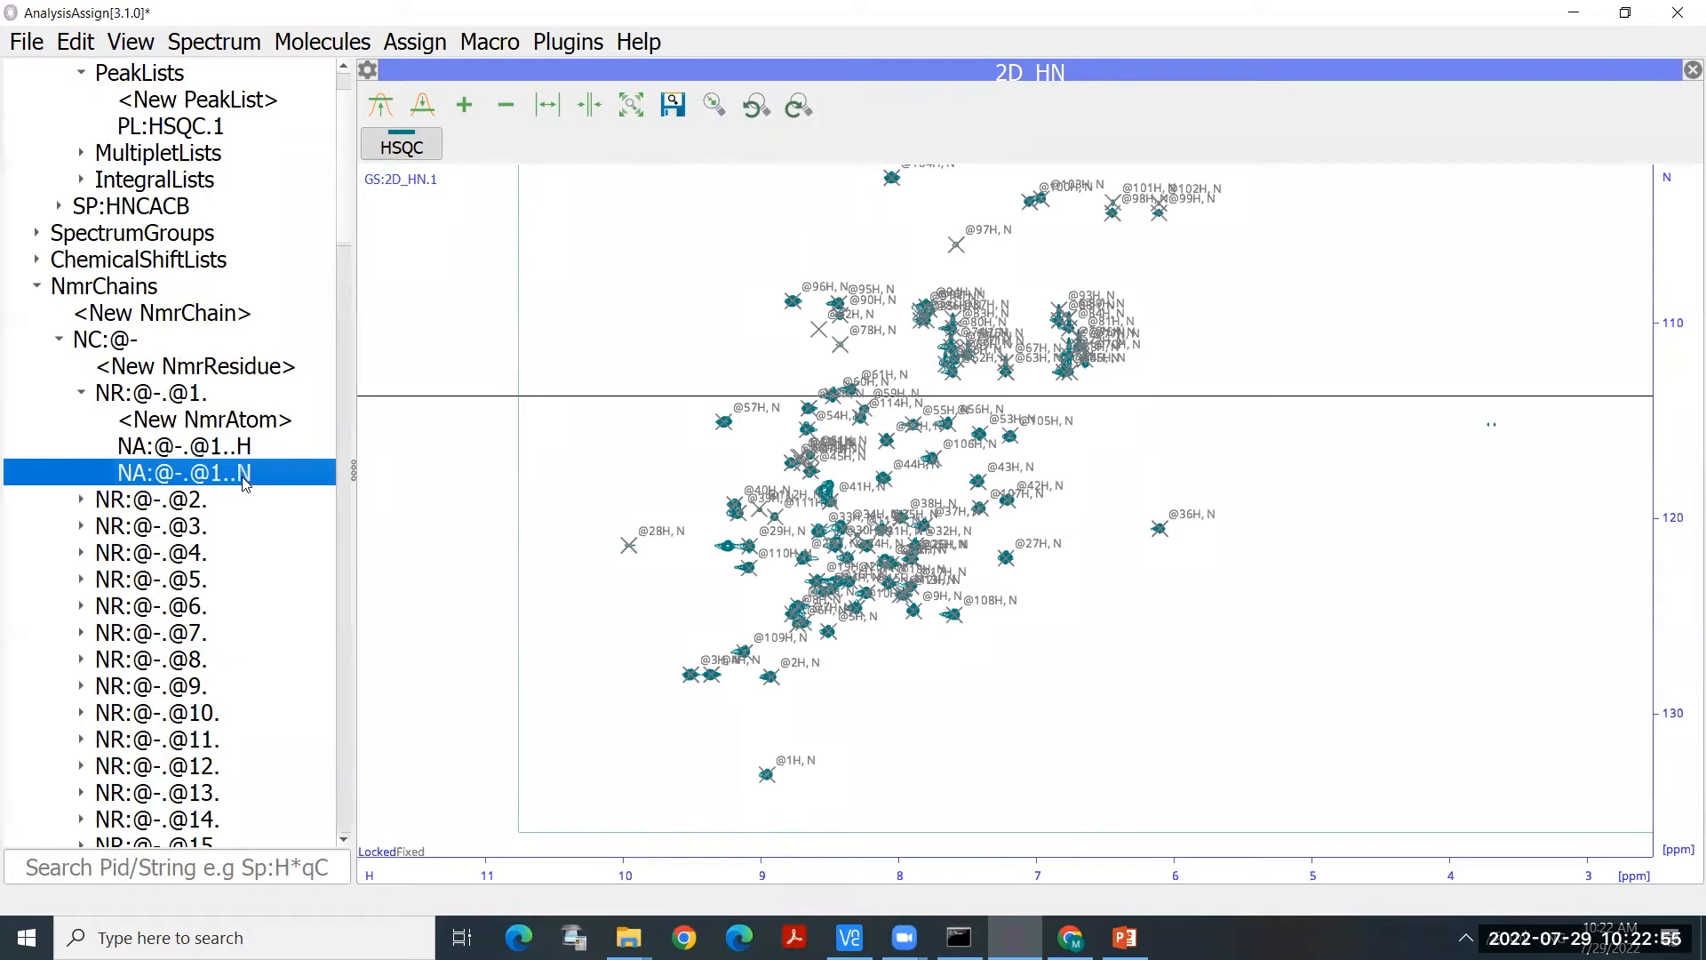
{"action": "left_click", "coordinate": [56, 342]}
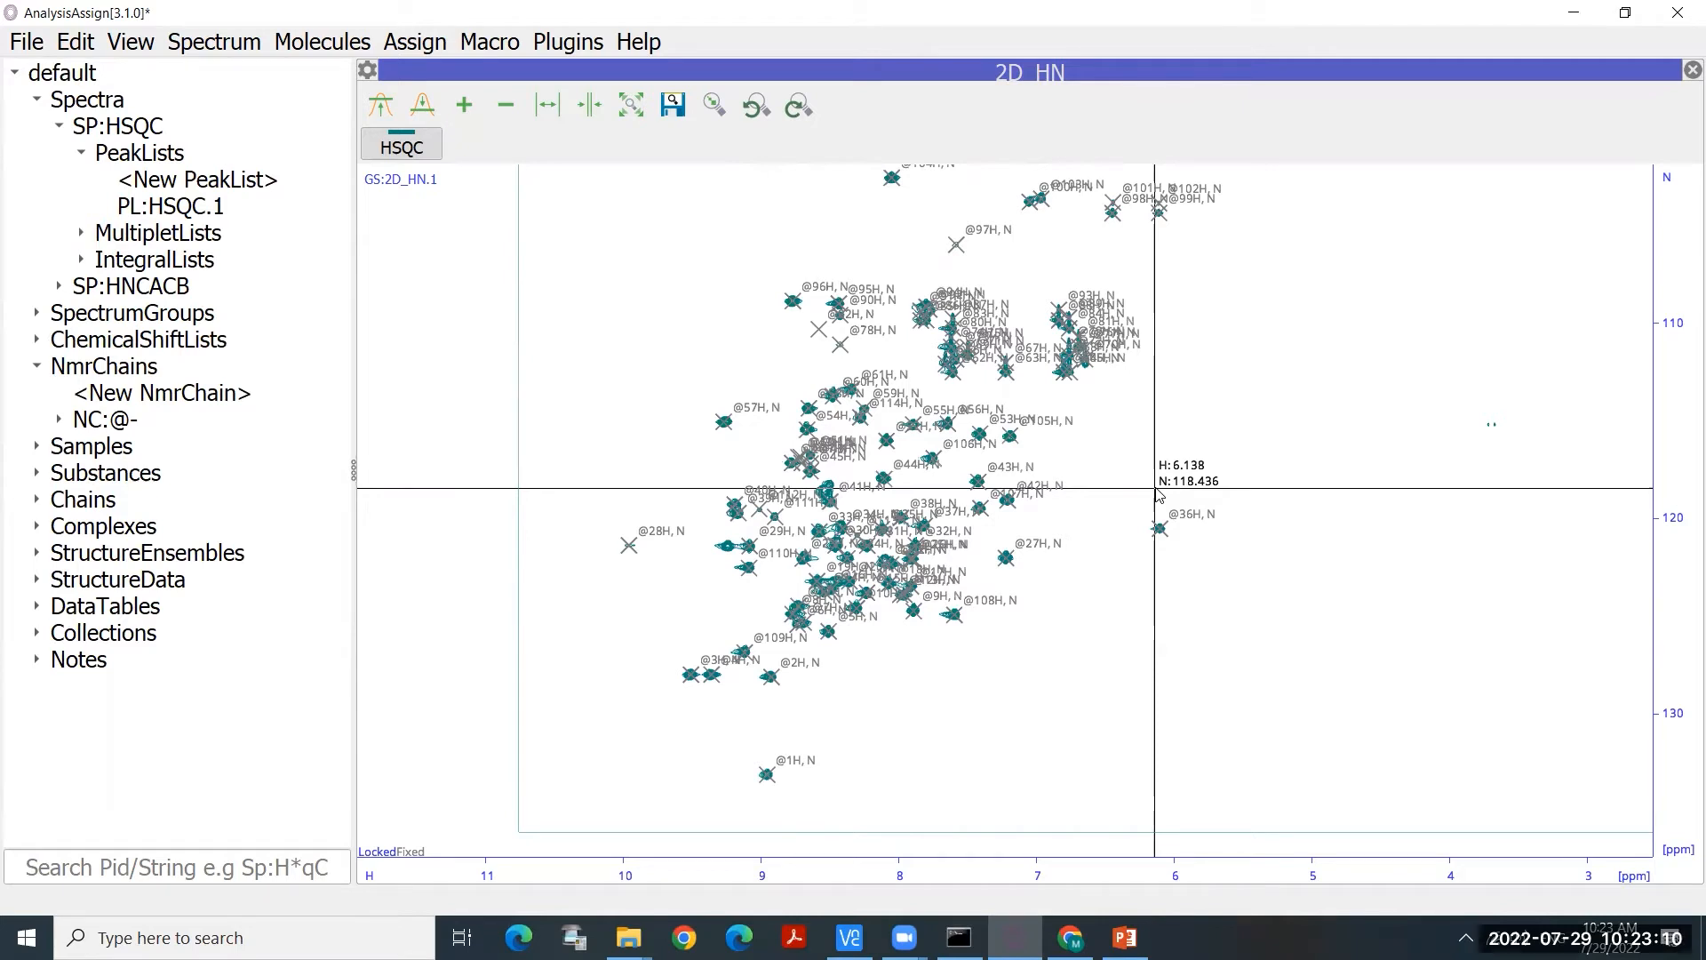
{"action": "left_click_drag", "start_coordinate": [1079, 480], "coordinate": [1094, 518]}
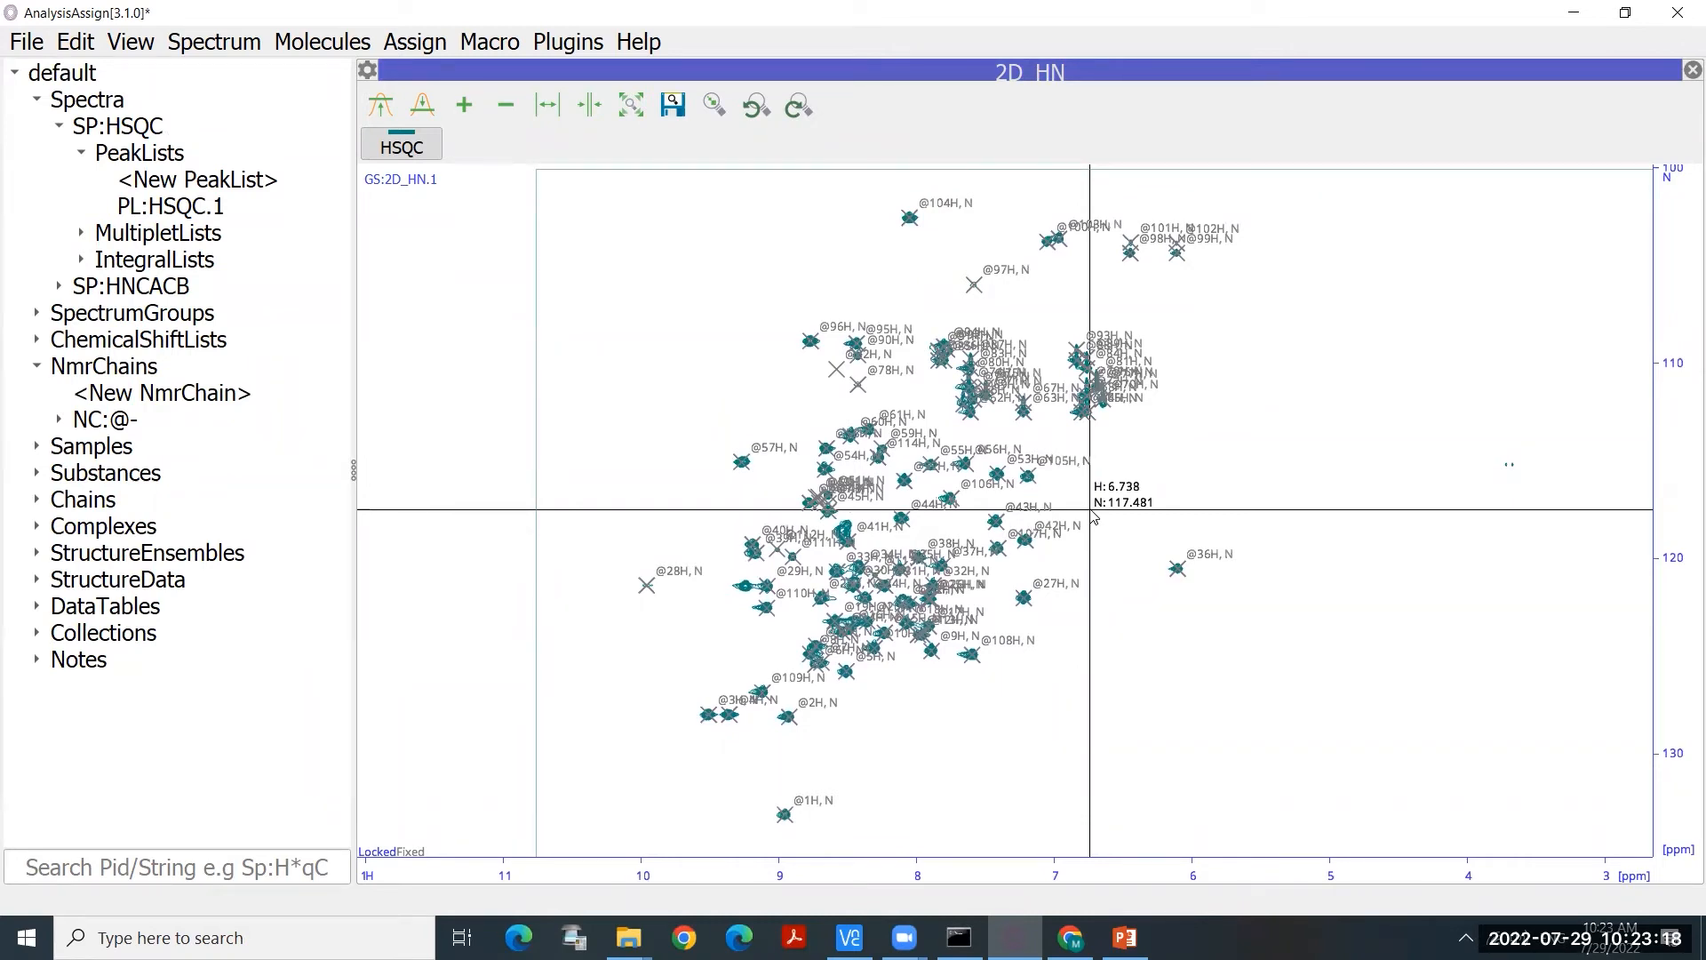
{"action": "scroll", "coordinate": [1221, 560], "scroll_direction": "up", "scroll_amount": 1}
{"action": "scroll", "coordinate": [1222, 562], "scroll_direction": "down", "scroll_amount": 1}
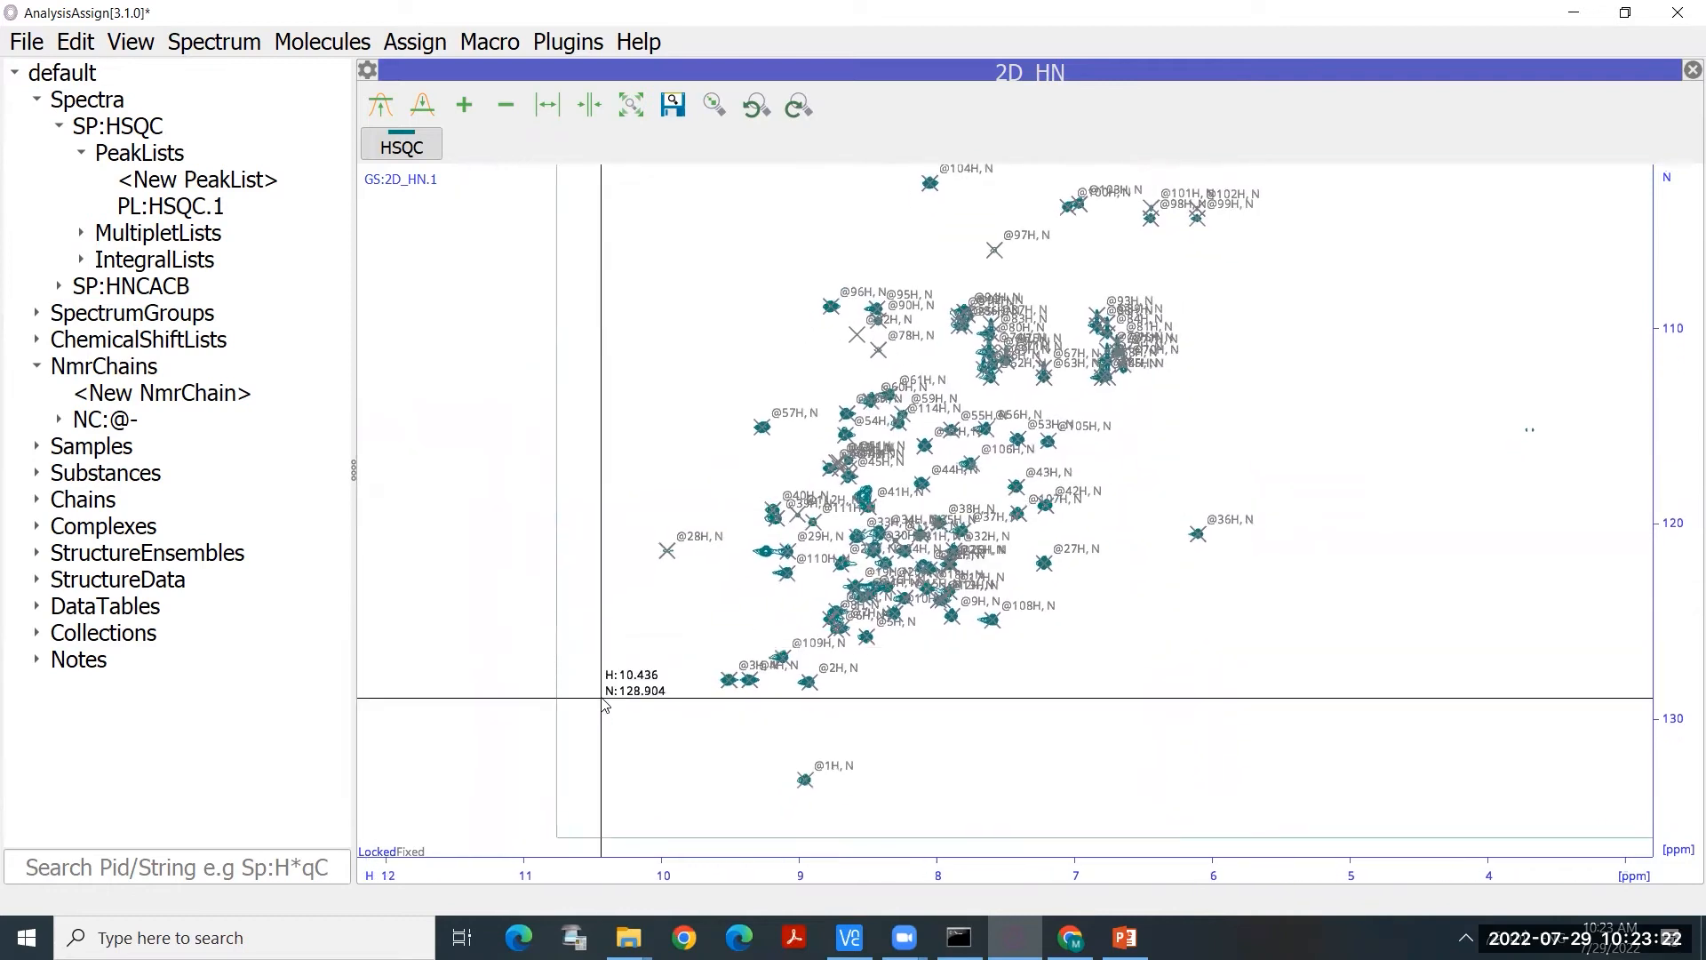
{"action": "left_click", "coordinate": [678, 802]}
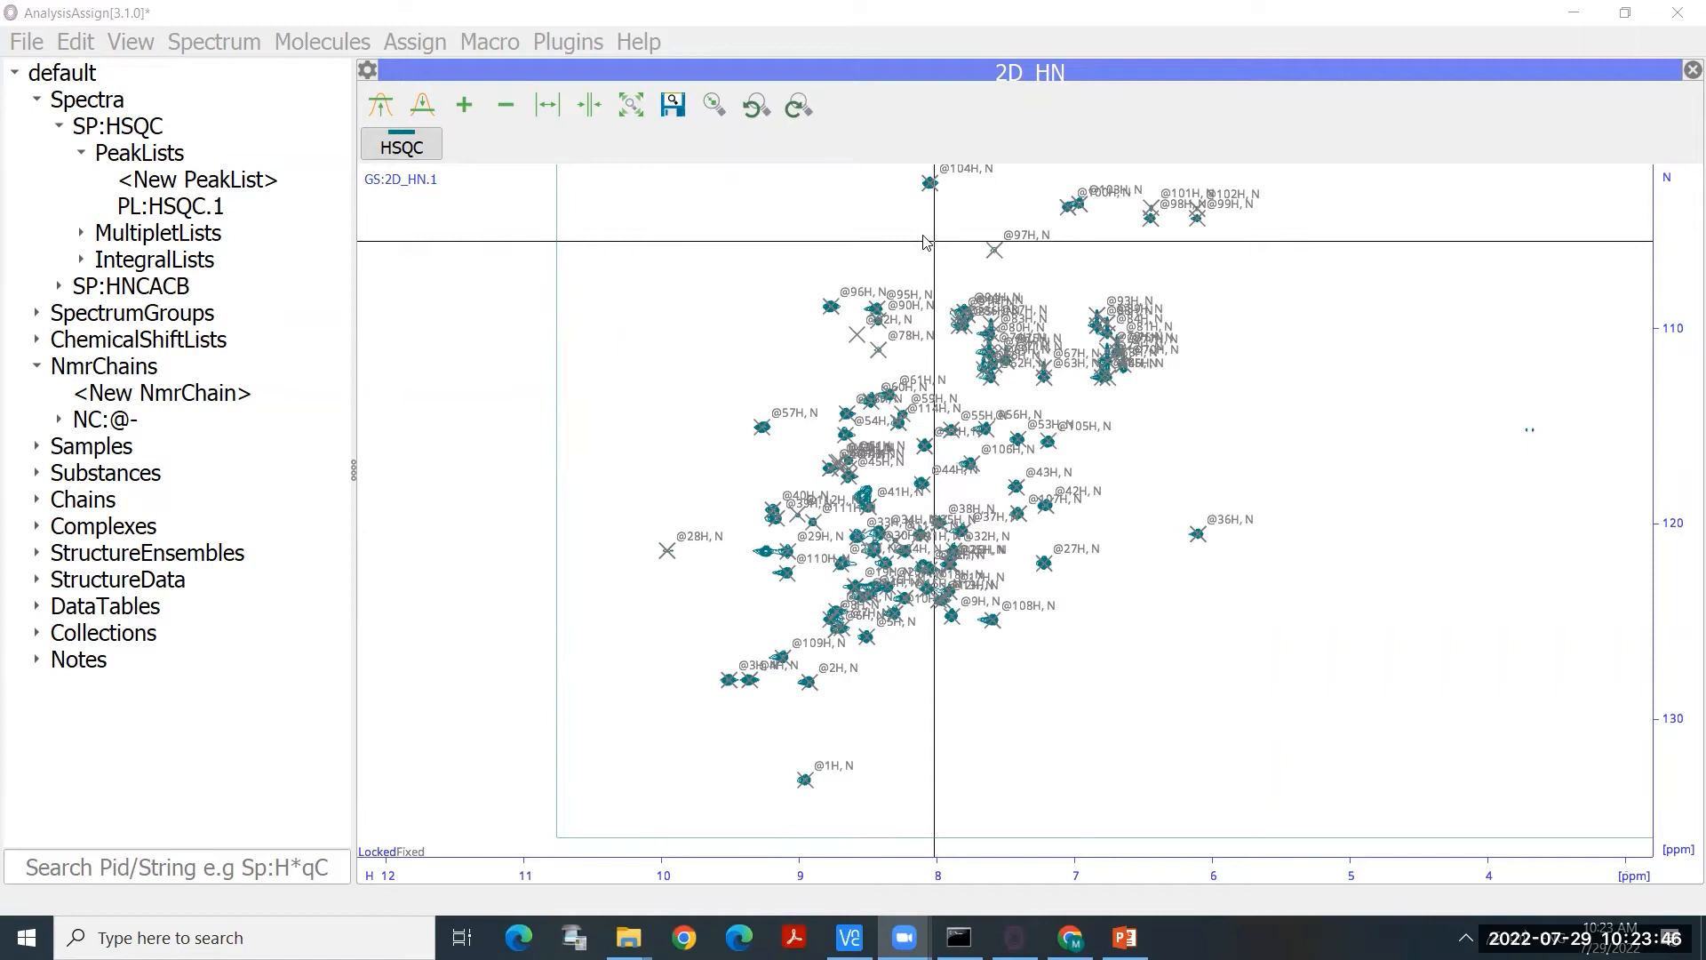
Step: Add the missed HSQC peak at about 9.24/121.42 ppm (H/N) in the 2D_HN display
{"action": "scroll", "coordinate": [1031, 600], "scroll_direction": "up", "scroll_amount": 4}
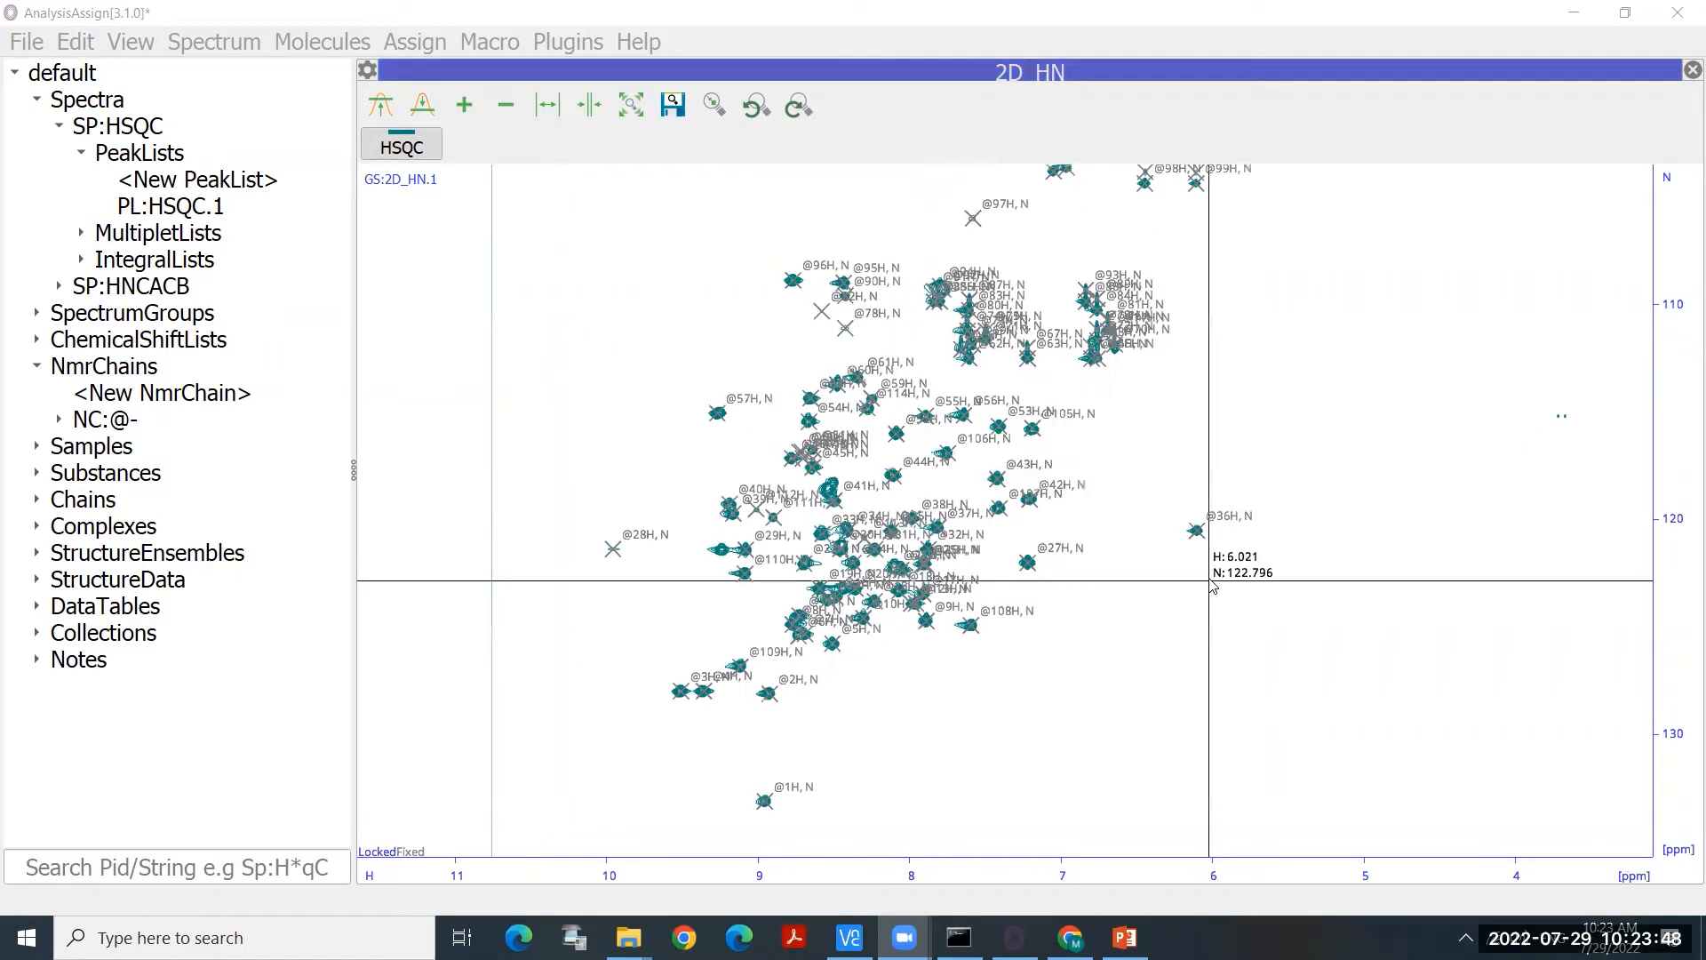
{"action": "left_click_drag", "start_coordinate": [920, 636], "coordinate": [999, 474]}
{"action": "scroll", "coordinate": [1070, 581], "scroll_direction": "down", "scroll_amount": 2}
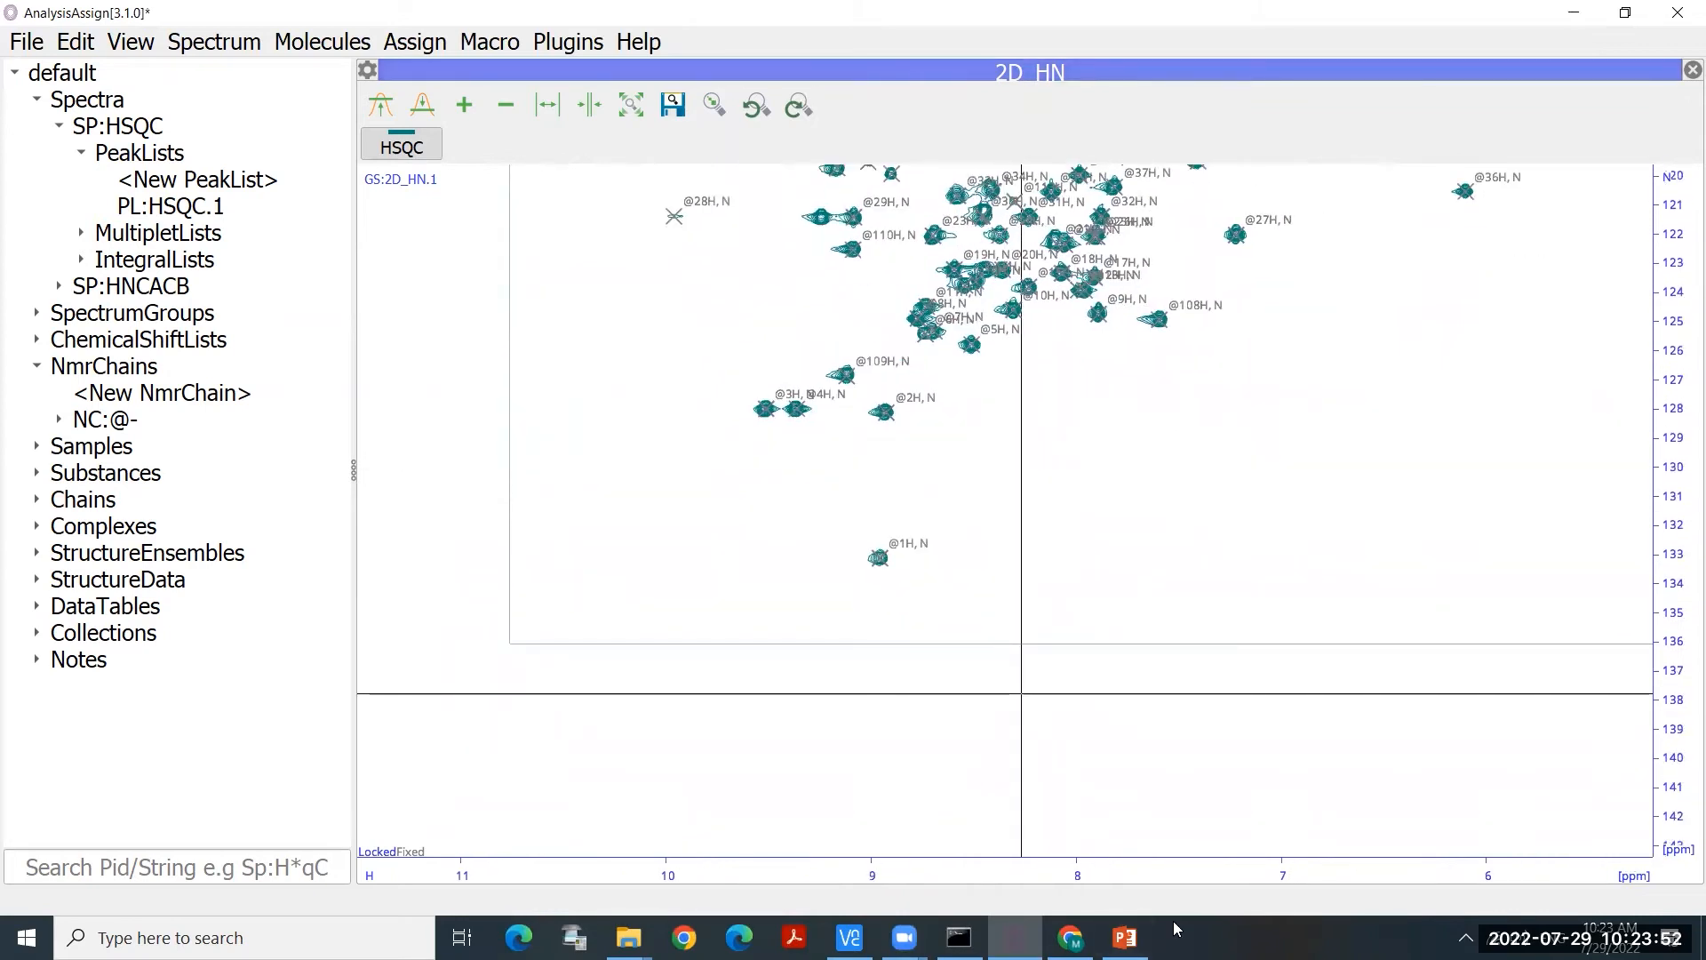
{"action": "left_click", "coordinate": [1173, 921]}
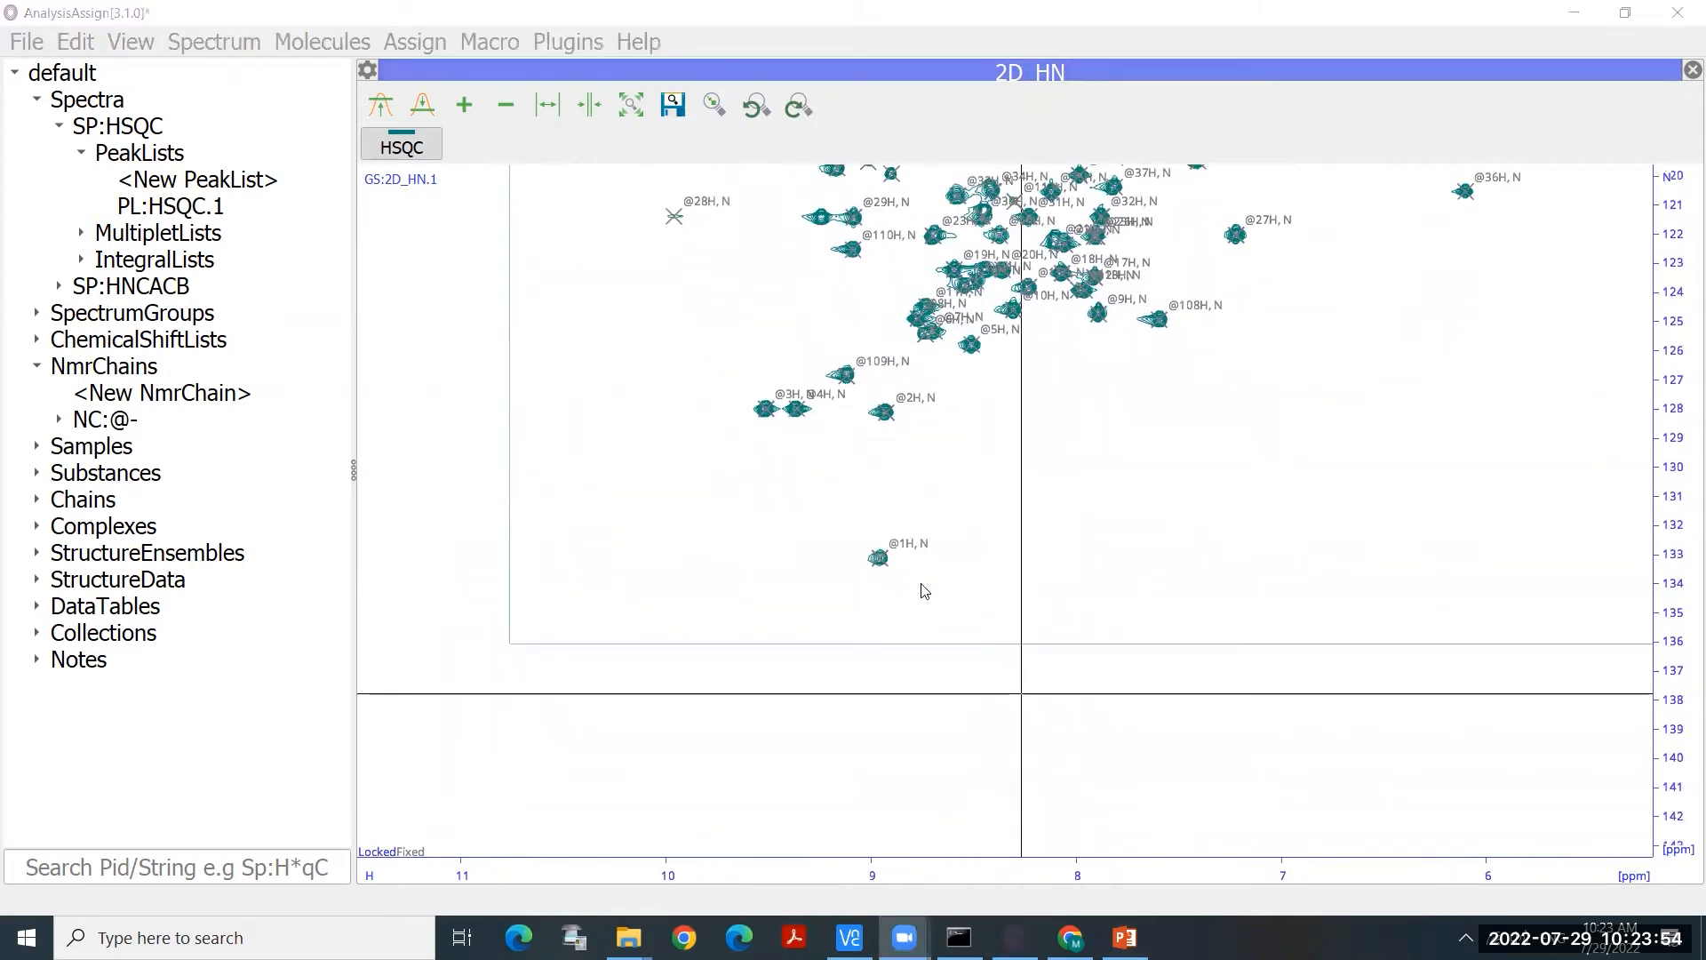
{"action": "scroll", "coordinate": [900, 538], "scroll_direction": "up", "scroll_amount": 1}
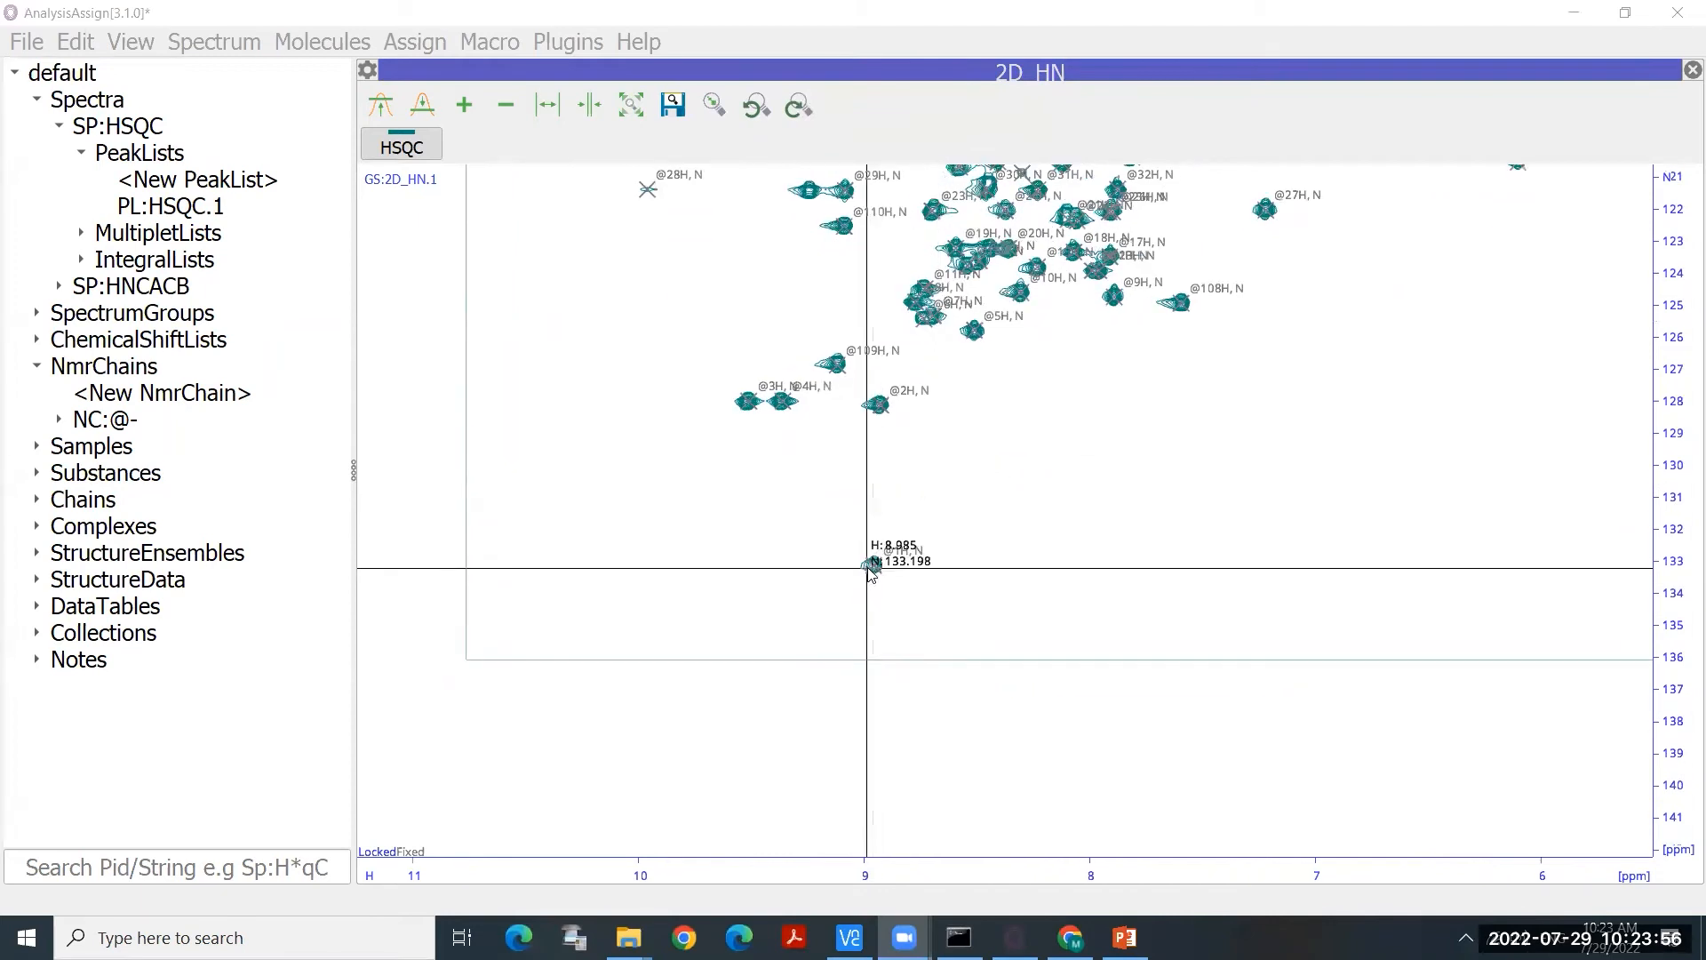
{"action": "scroll", "coordinate": [869, 467], "scroll_direction": "up", "scroll_amount": 1}
{"action": "left_click_drag", "start_coordinate": [858, 352], "coordinate": [858, 491]}
{"action": "left_click_drag", "start_coordinate": [815, 380], "coordinate": [830, 452]}
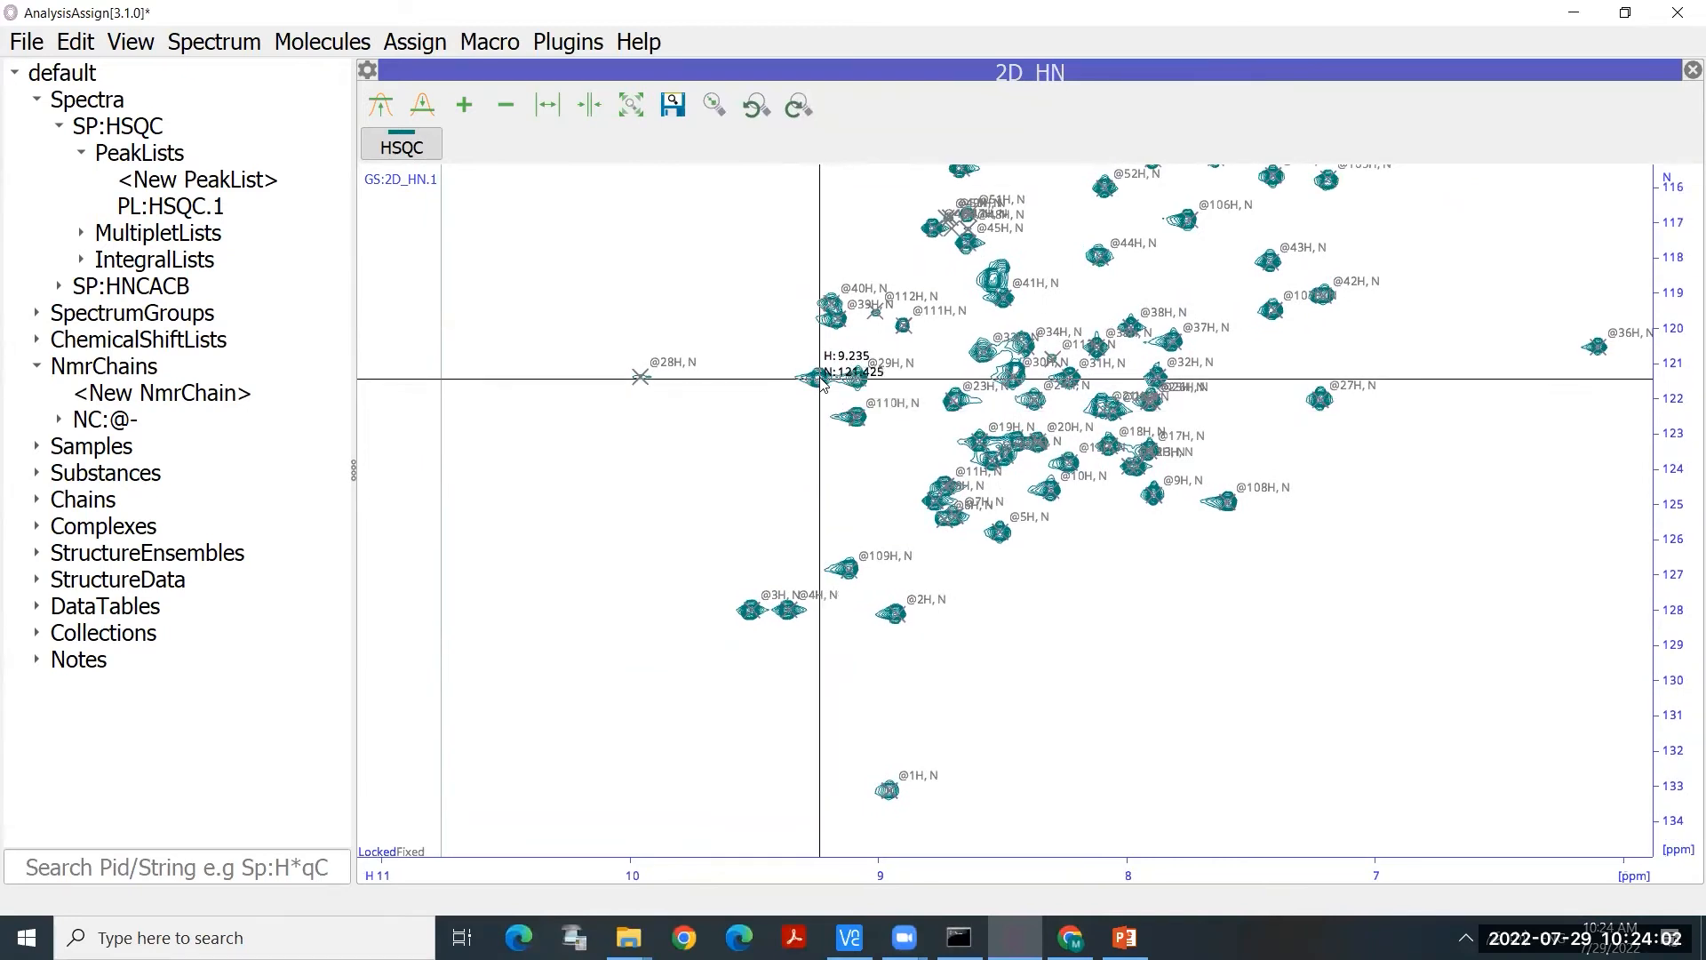
{"action": "left_click", "coordinate": [822, 382], "text": "ctrl+shift"}
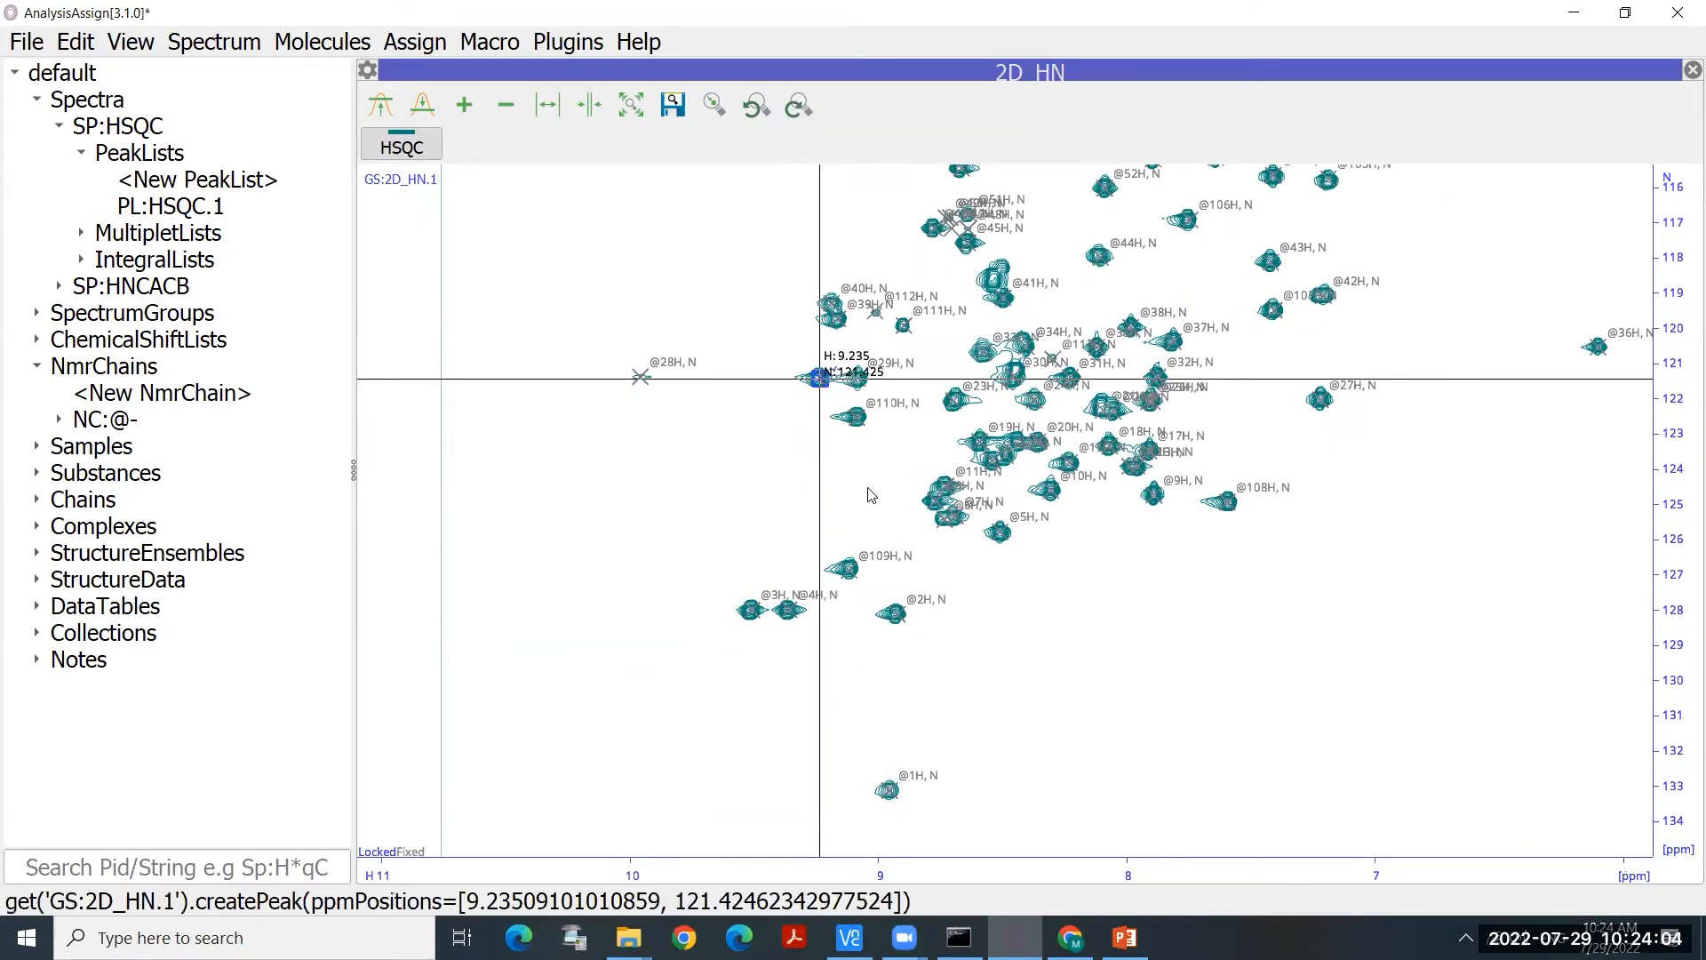
Step: Set up NmrResidues again from PL:HSQC.1 in the NmrChain NC:@-, keeping existing assignments, to cover the added peak
{"action": "left_click", "coordinate": [406, 39]}
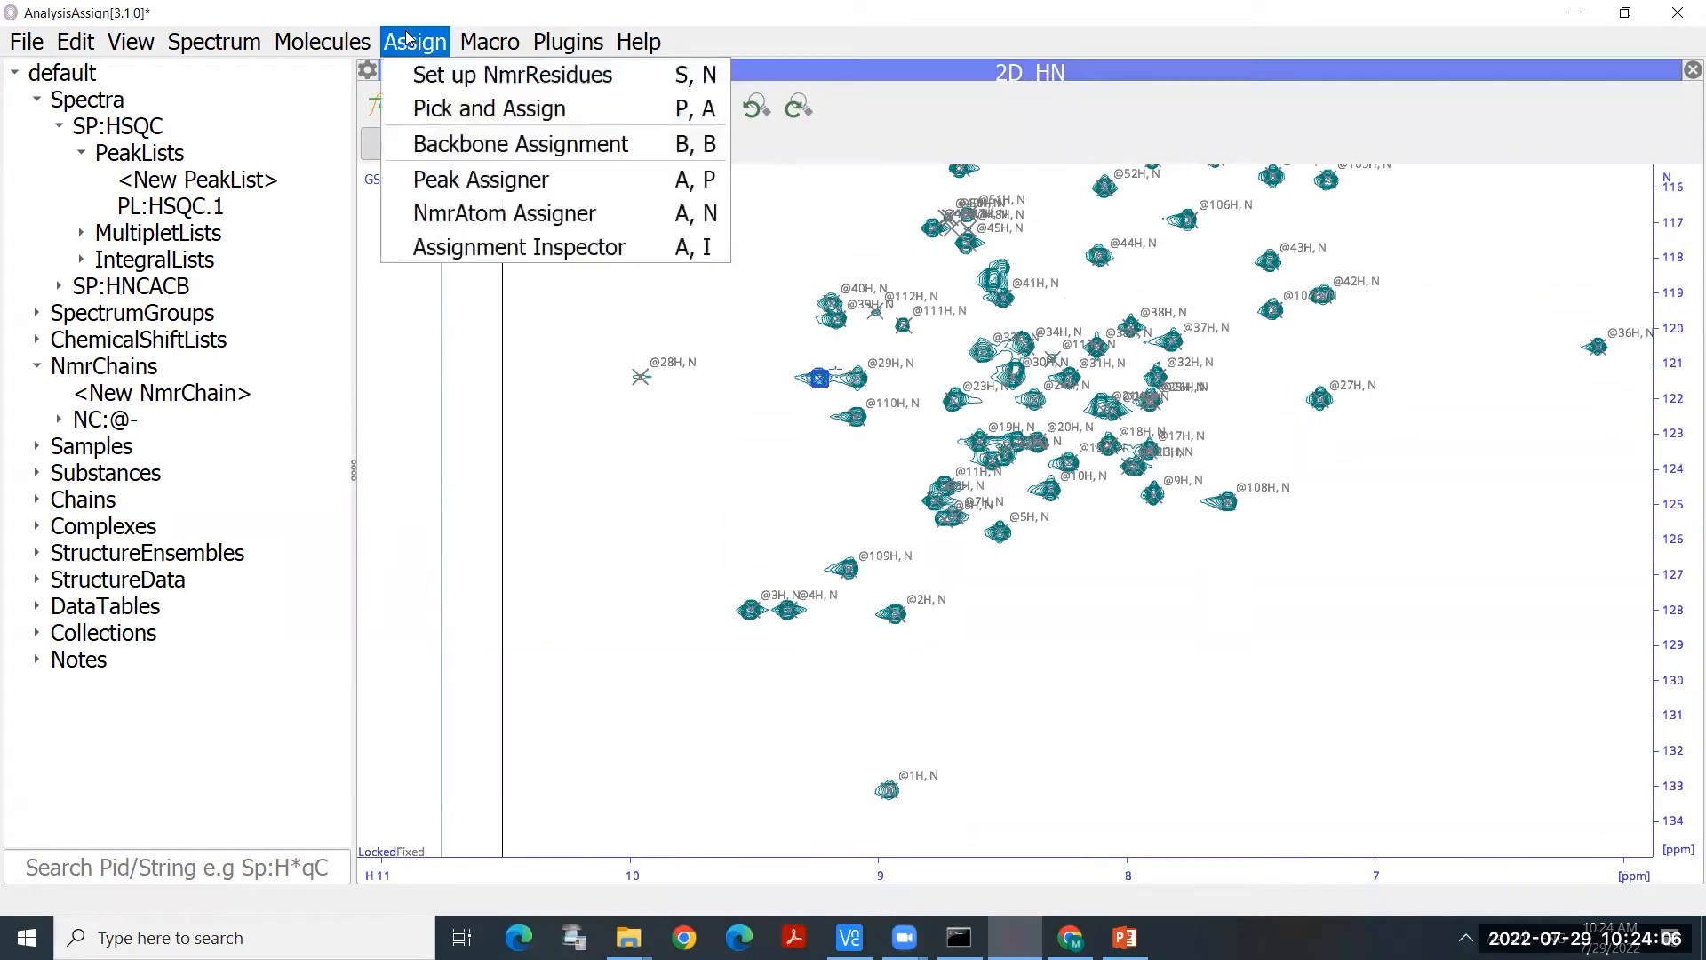
{"action": "left_click", "coordinate": [436, 78]}
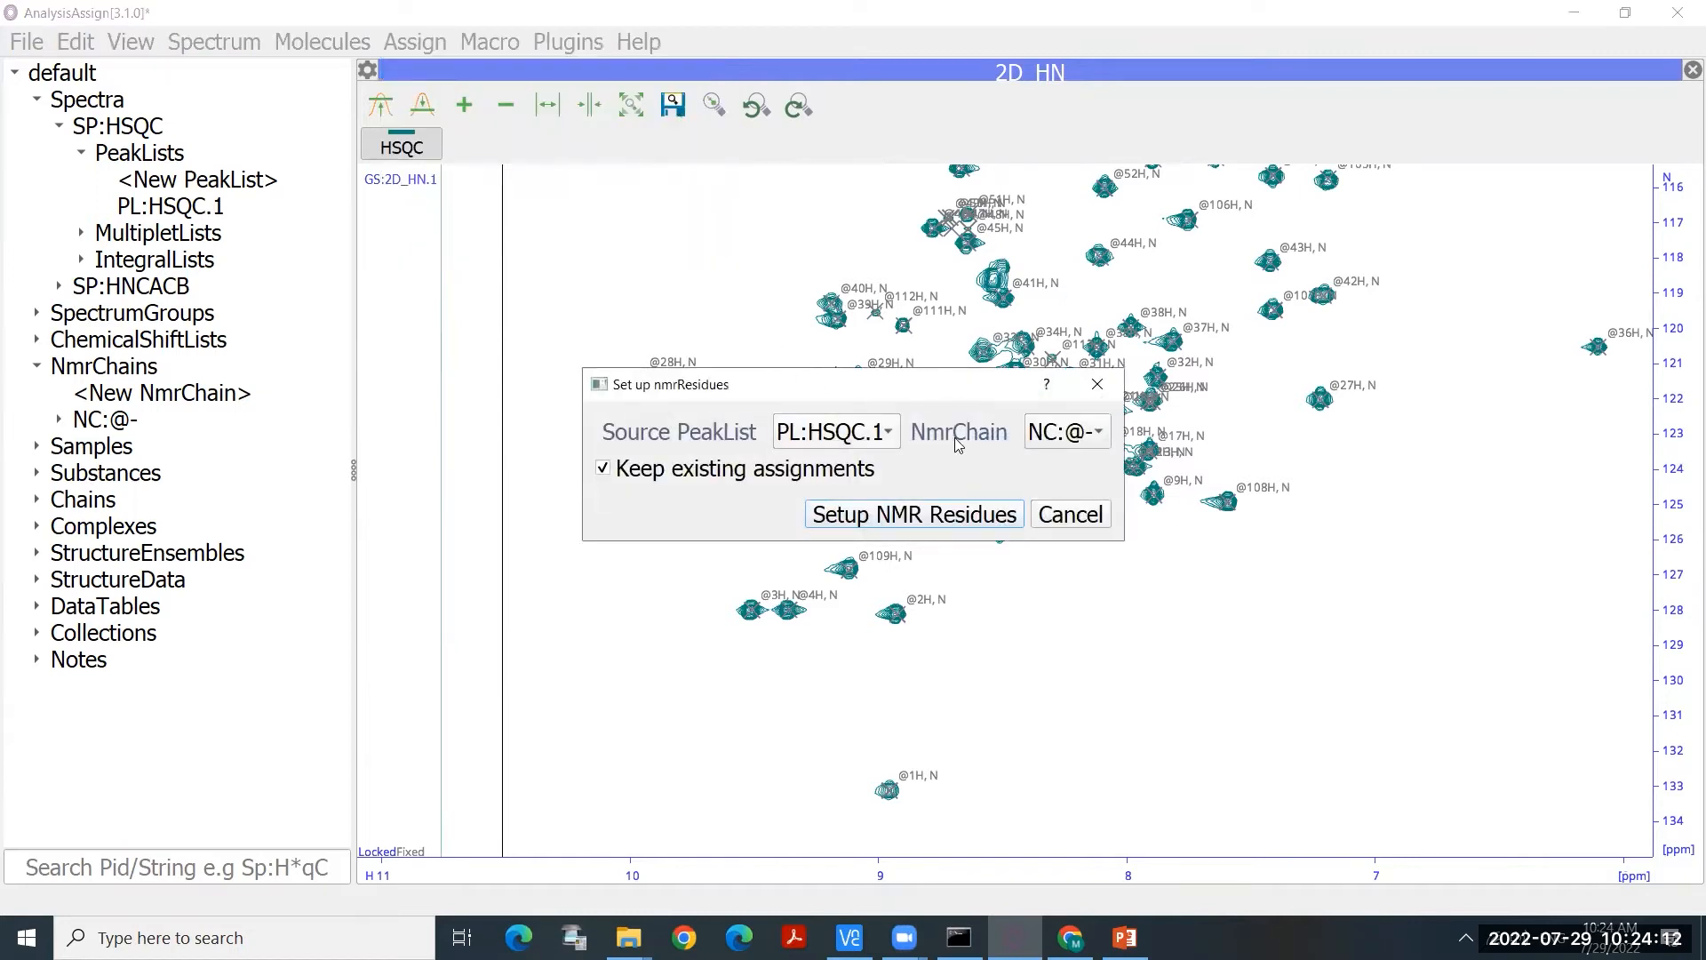
{"action": "left_click", "coordinate": [898, 519]}
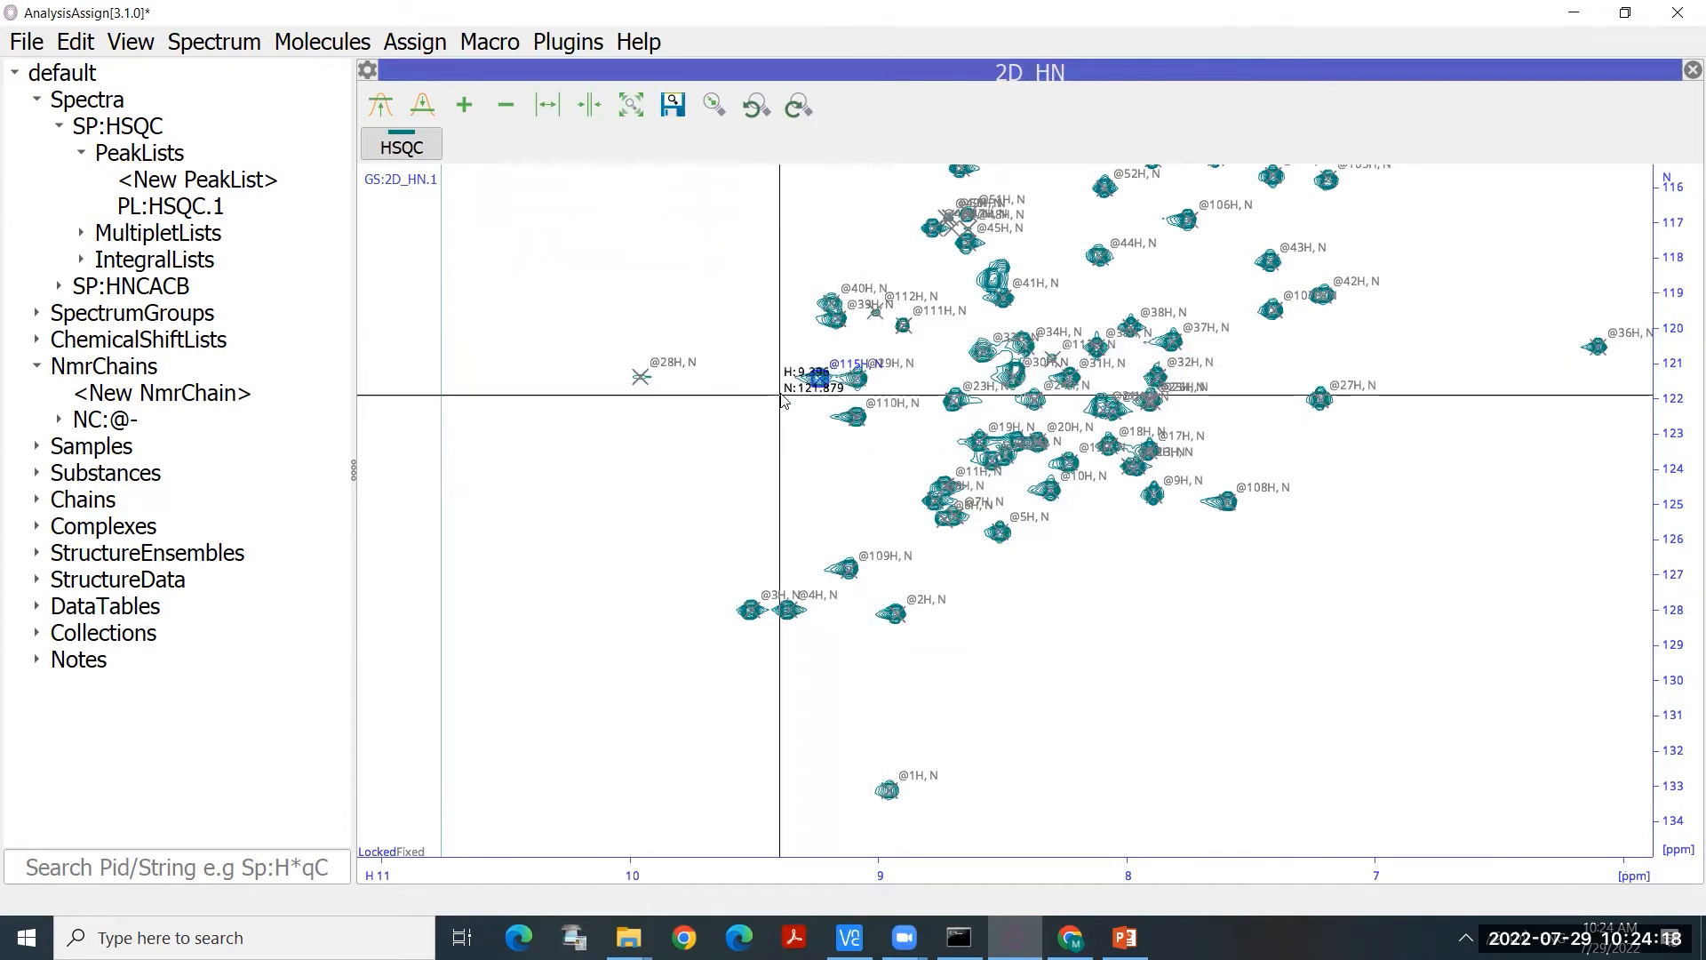
{"action": "scroll", "coordinate": [872, 416], "scroll_direction": "down", "scroll_amount": 1}
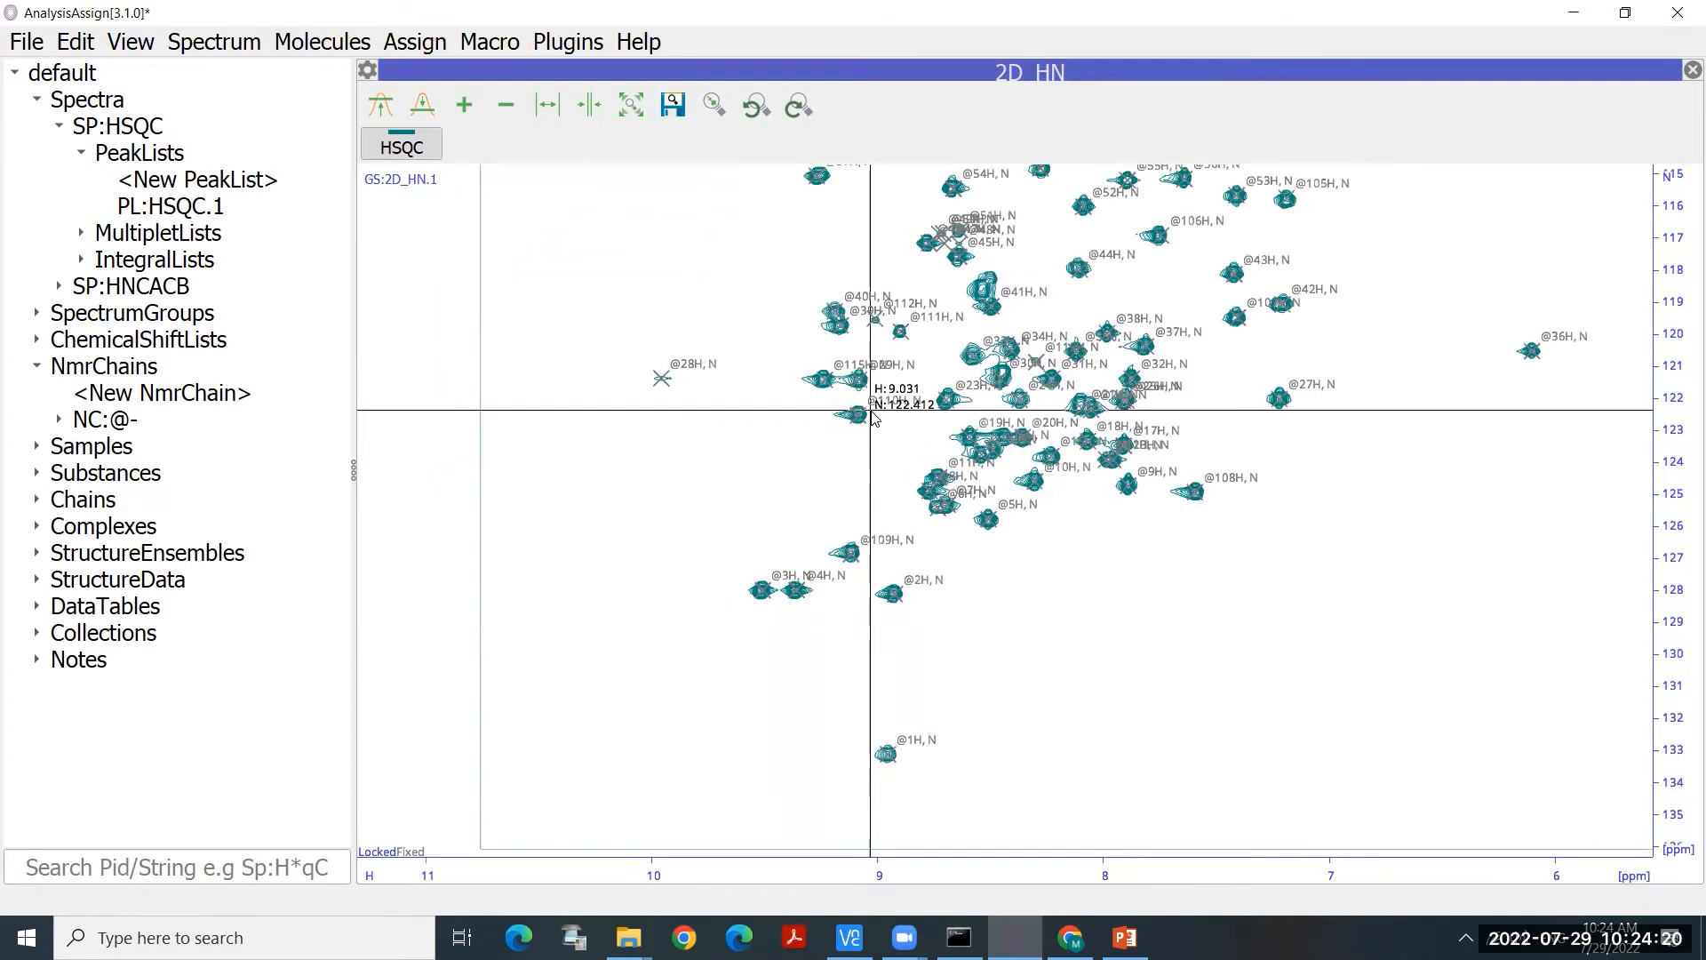
{"action": "scroll", "coordinate": [880, 426], "scroll_direction": "down", "scroll_amount": 2}
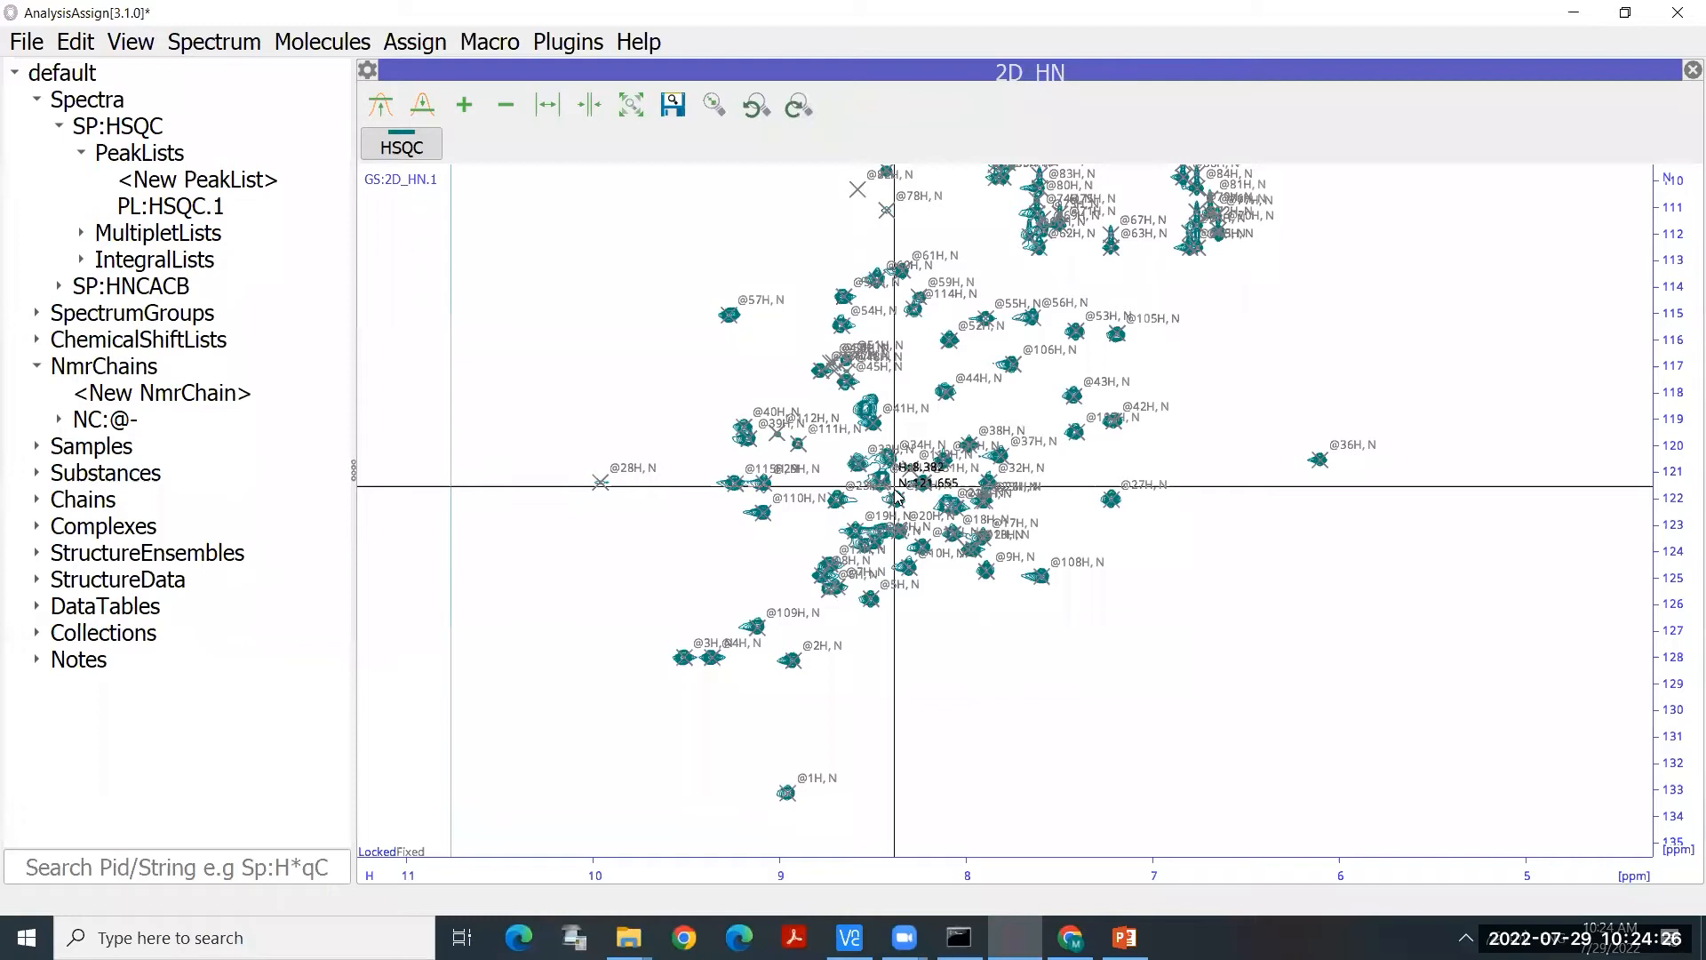
{"action": "scroll", "coordinate": [875, 480], "scroll_direction": "up", "scroll_amount": 1}
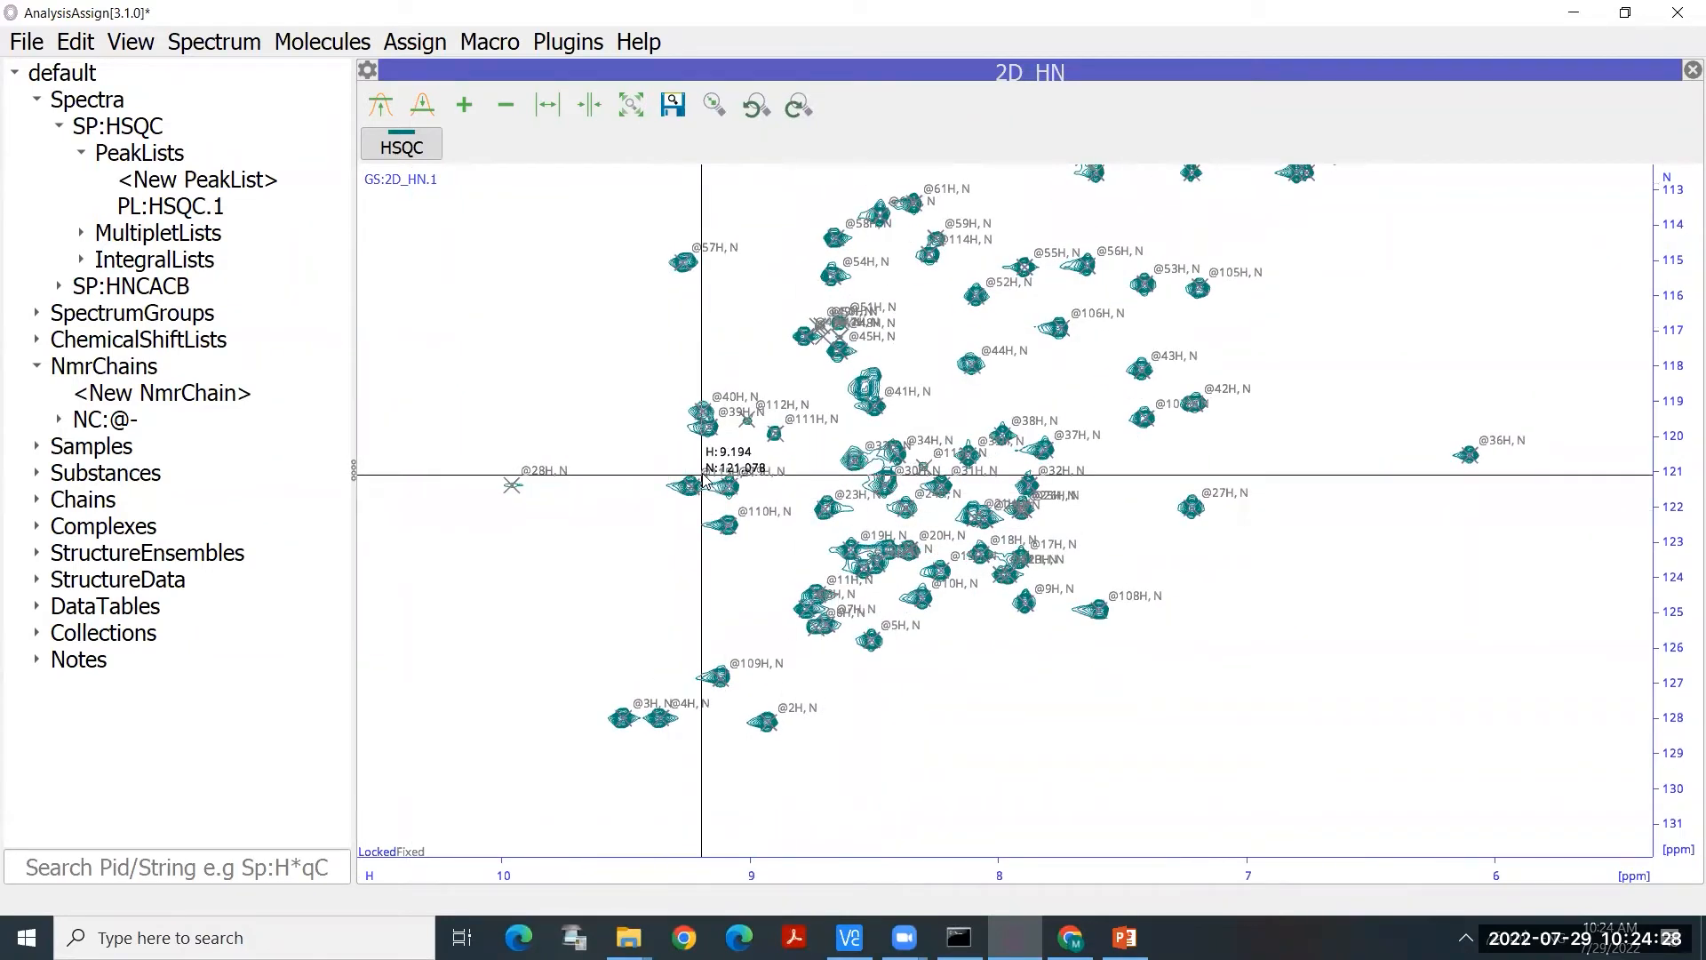
{"action": "left_click", "coordinate": [415, 42]}
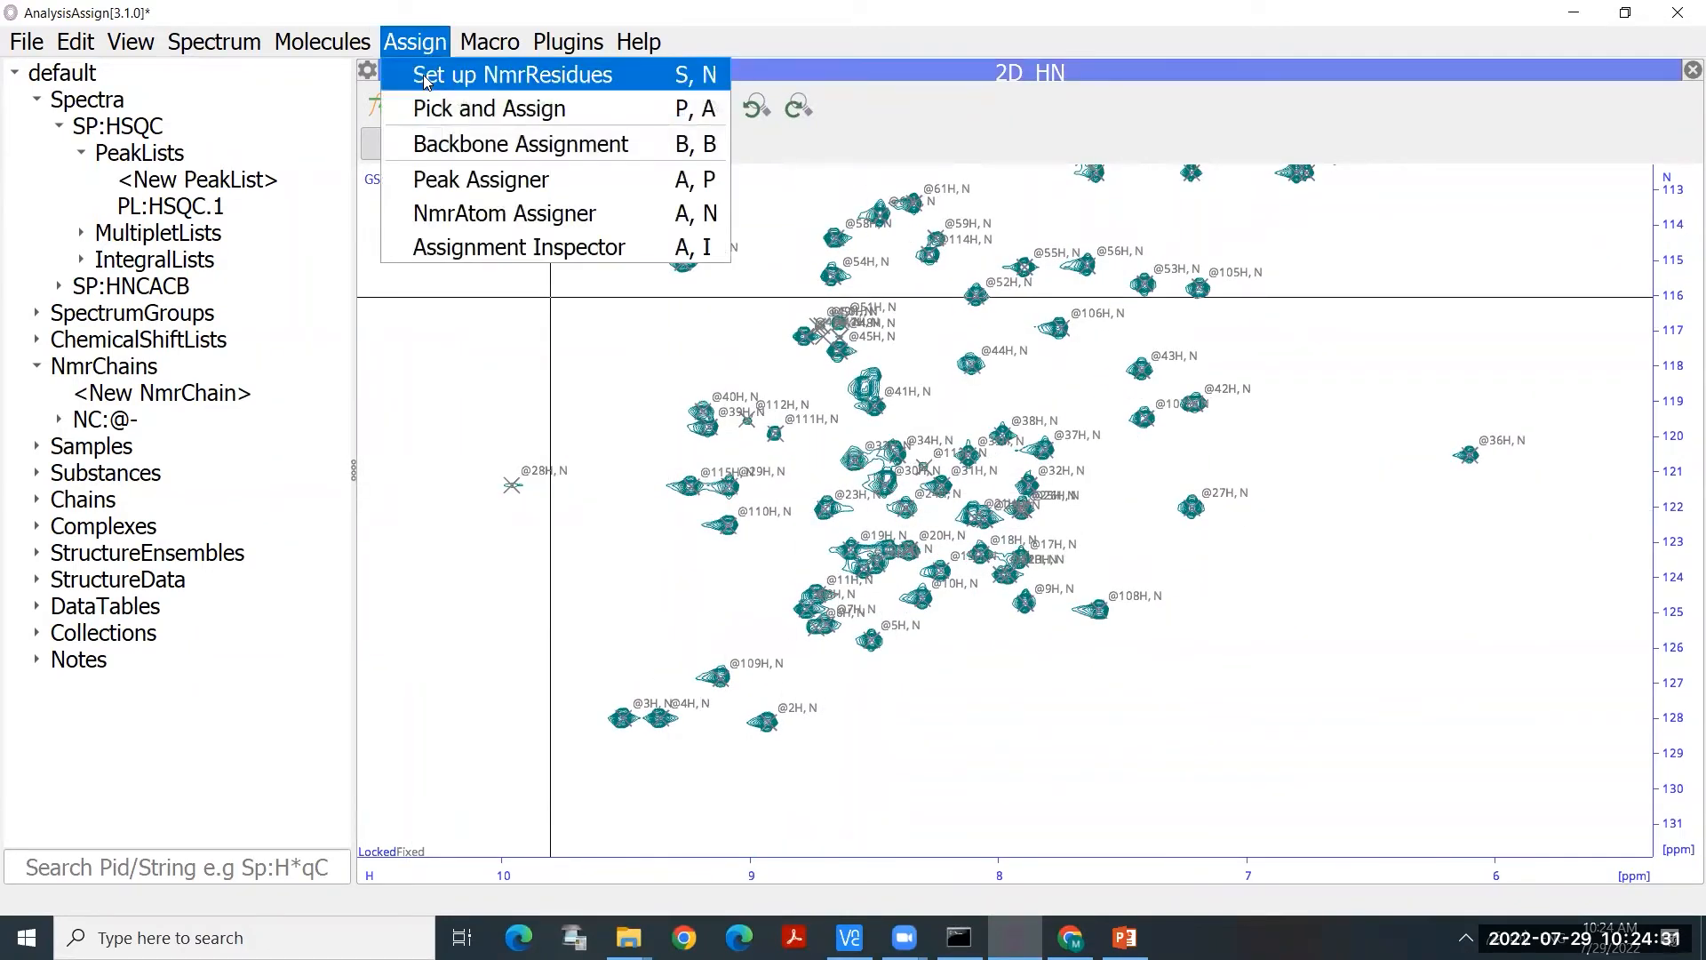
{"action": "left_click", "coordinate": [553, 335]}
{"action": "left_click", "coordinate": [894, 662]}
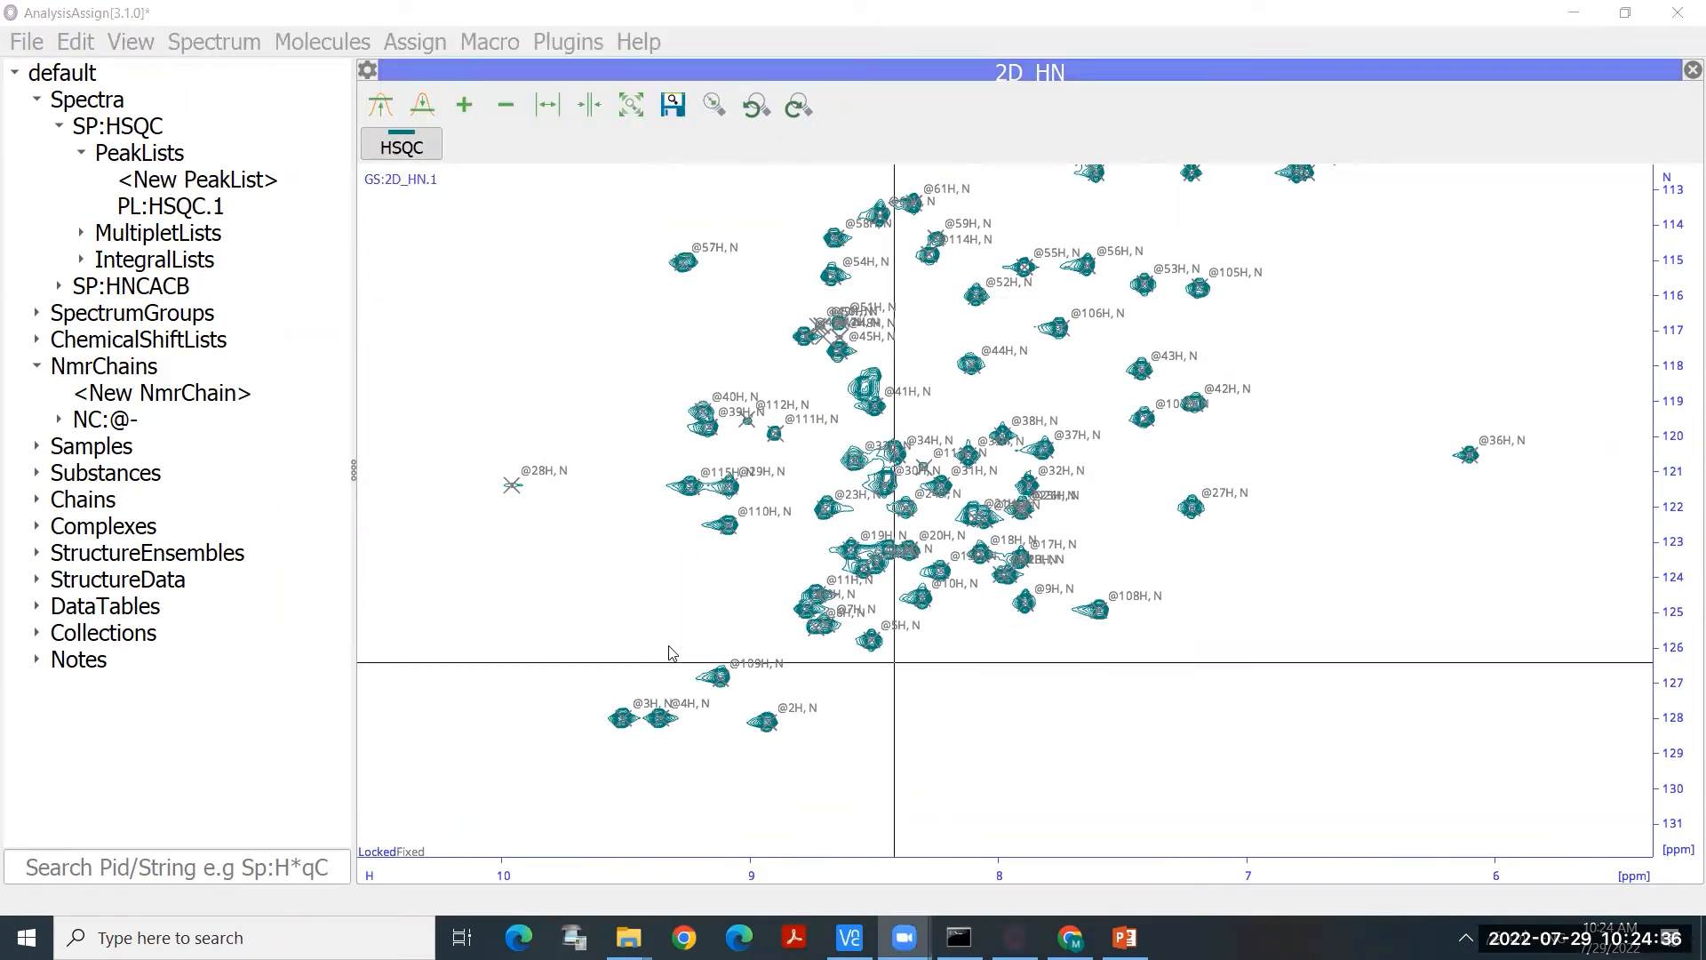
{"action": "scroll", "coordinate": [1103, 444], "scroll_direction": "down", "scroll_amount": 2}
{"action": "left_click_drag", "start_coordinate": [1103, 444], "coordinate": [992, 472]}
Step: Switch to File Explorer, open the ubiquitin_data folder and place its window so that the project tree is uncovered
{"action": "left_click", "coordinate": [628, 937]}
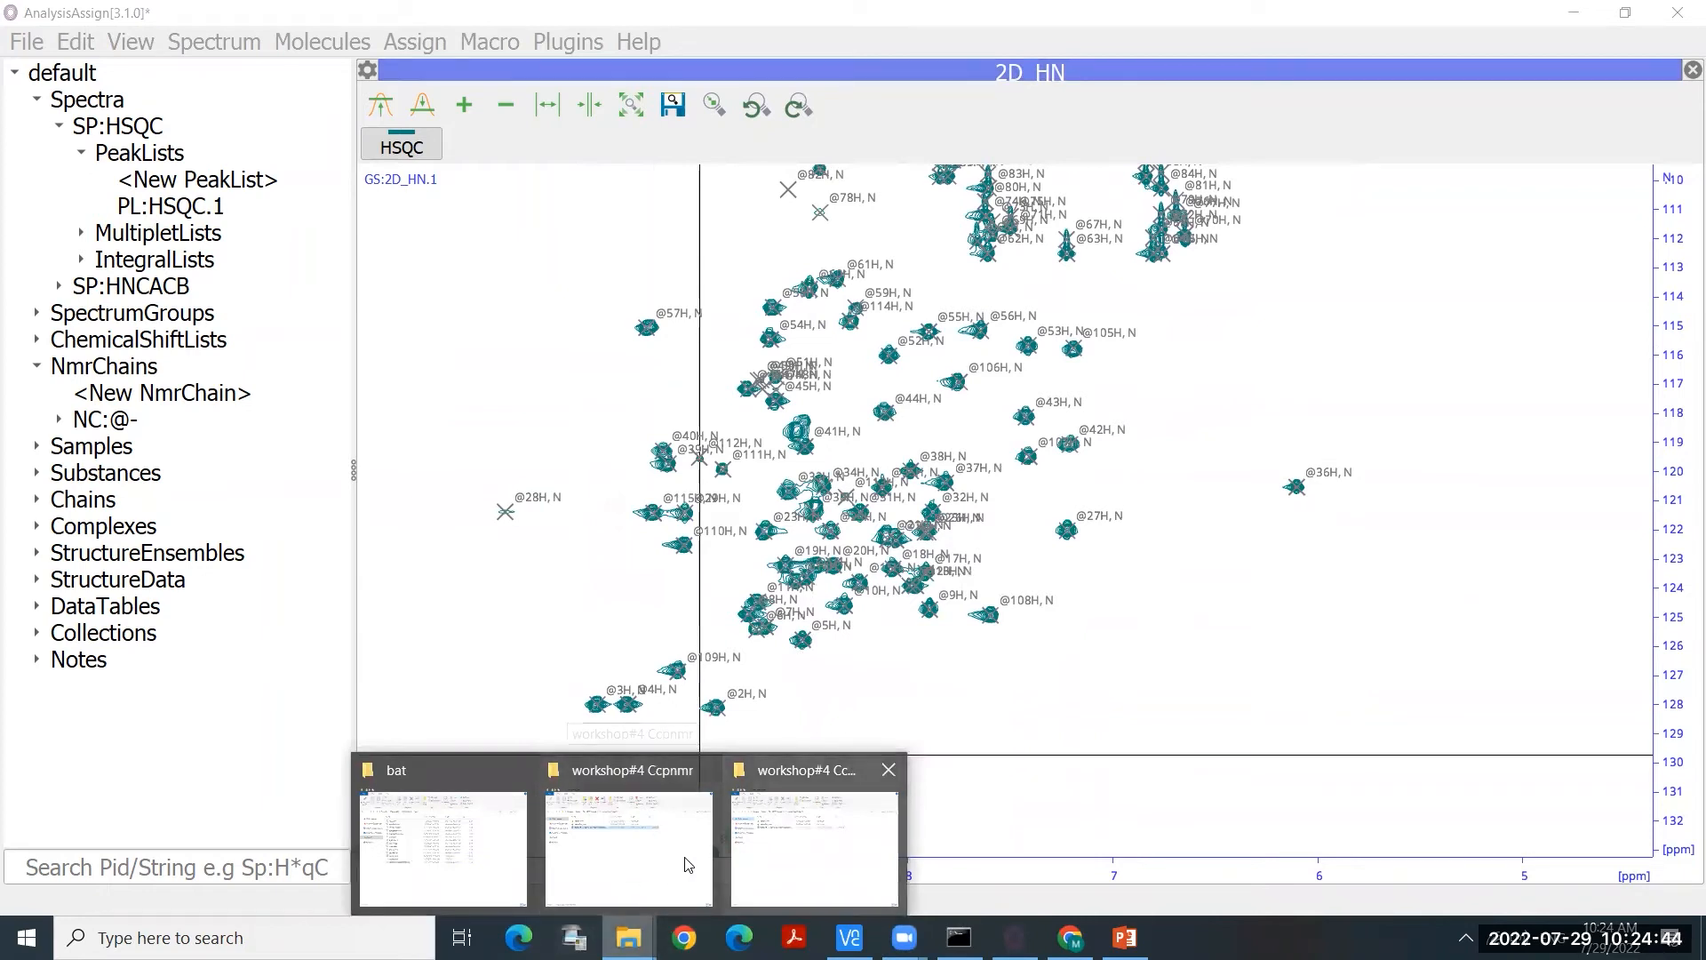
{"action": "left_click", "coordinate": [686, 864]}
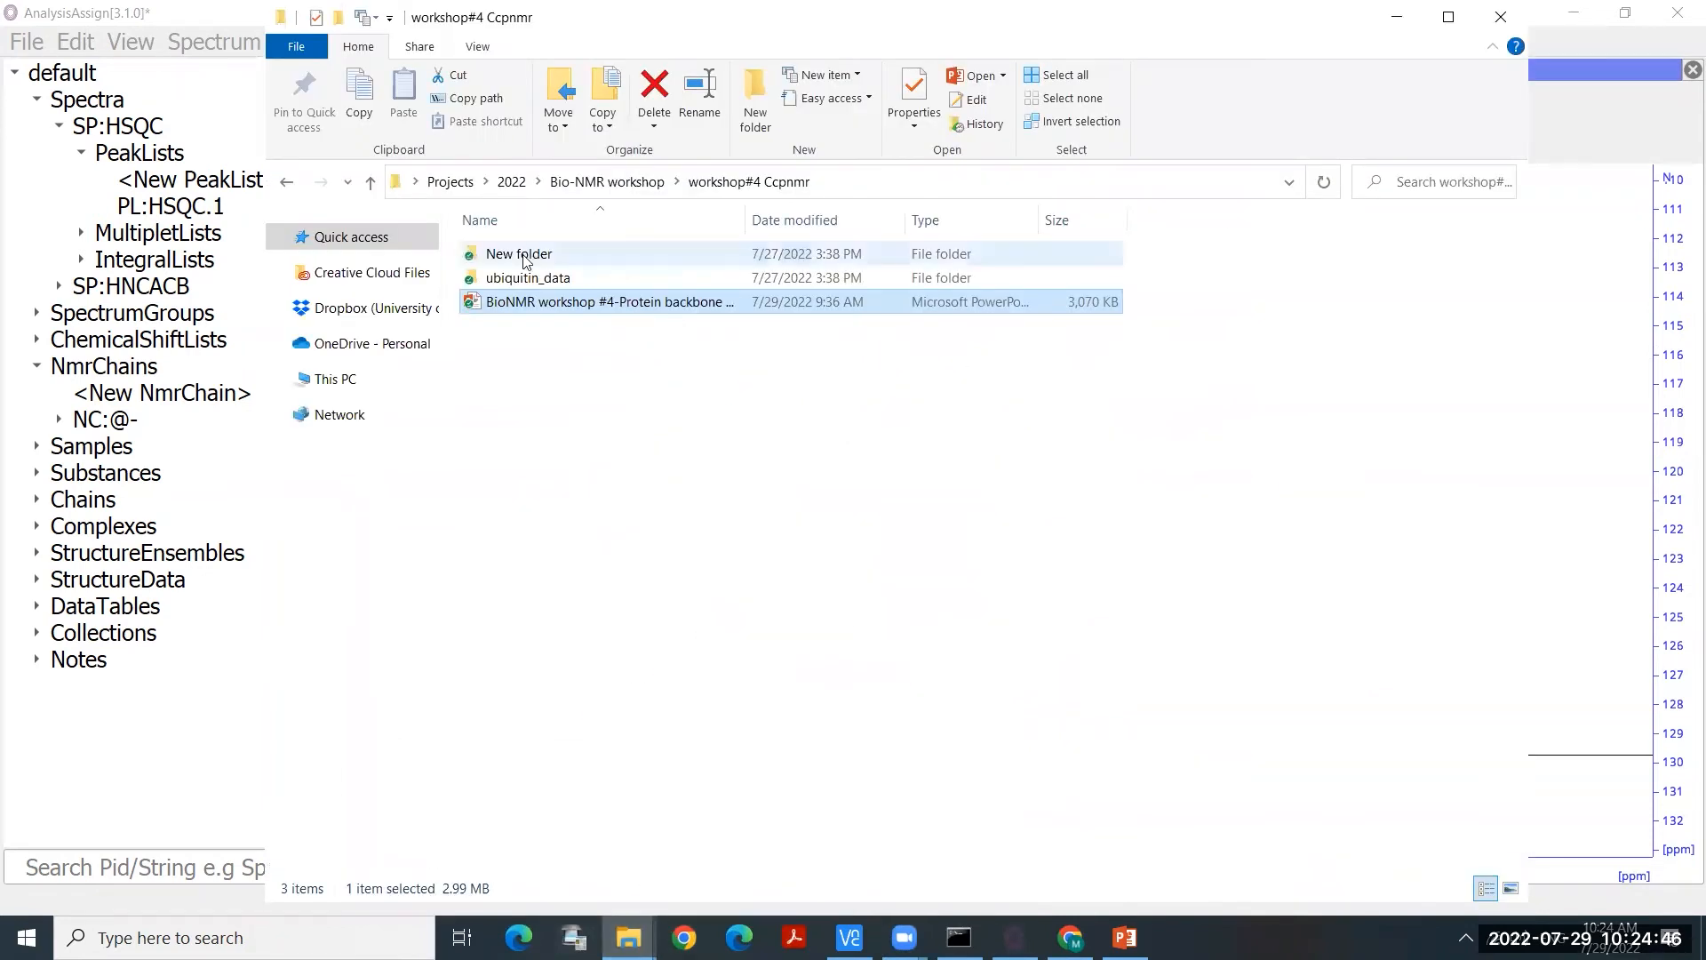
{"action": "double_click", "coordinate": [550, 278]}
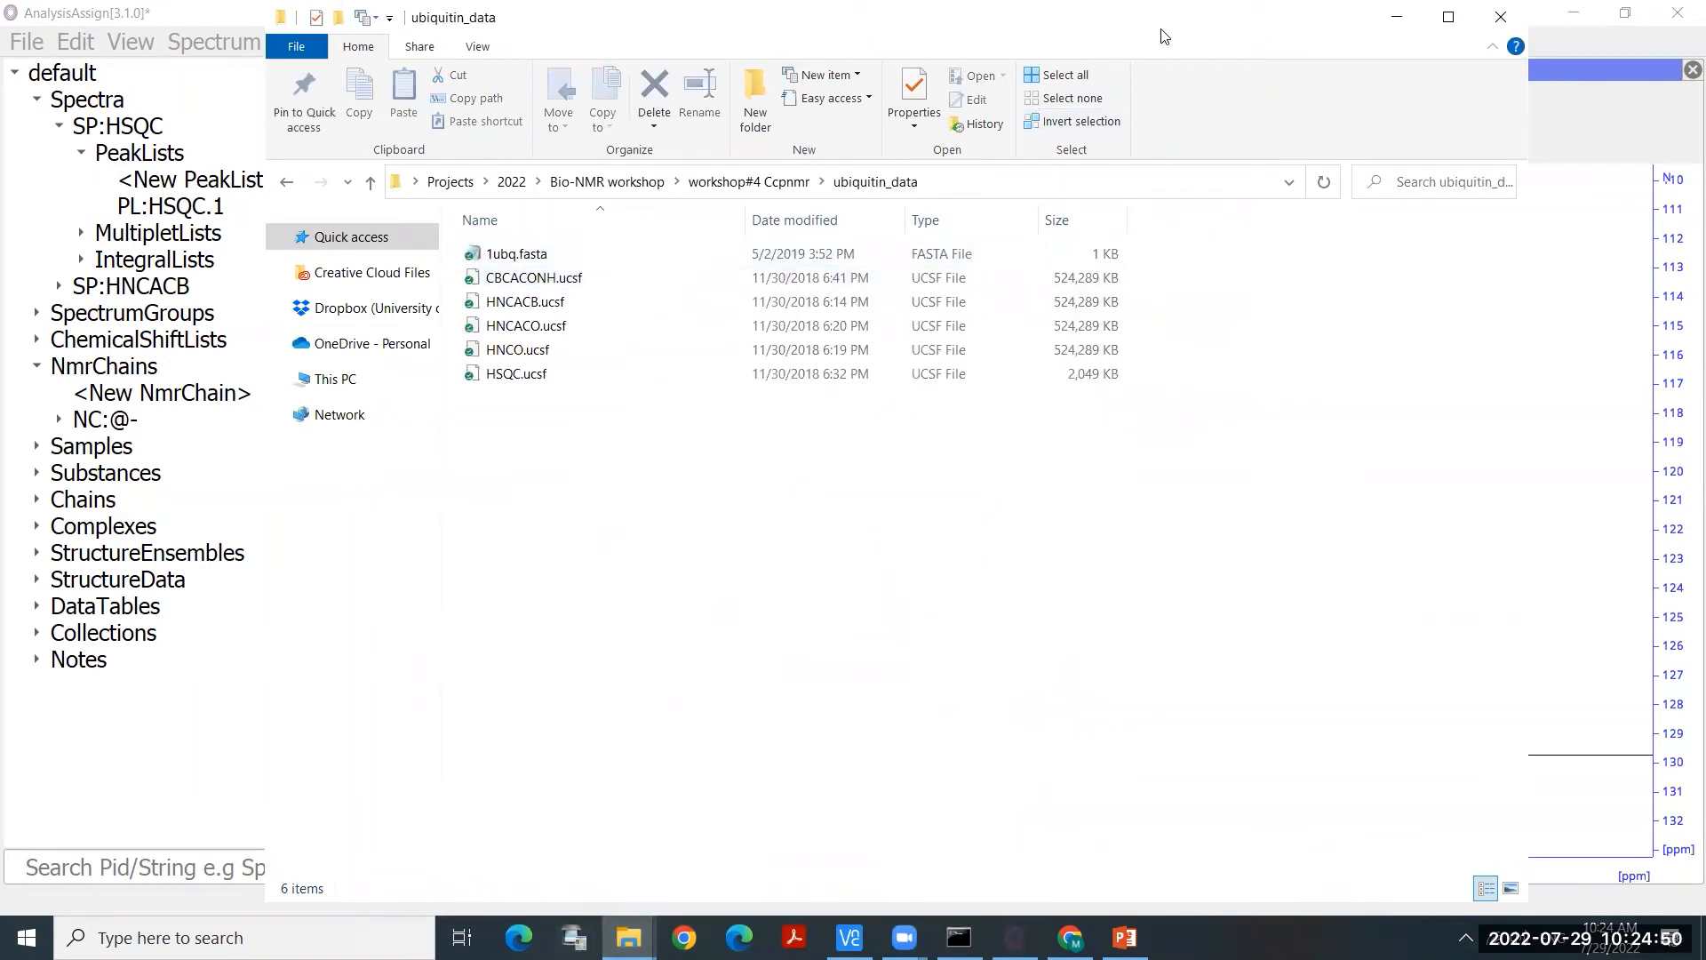
{"action": "left_click_drag", "start_coordinate": [1164, 35], "coordinate": [1660, 182]}
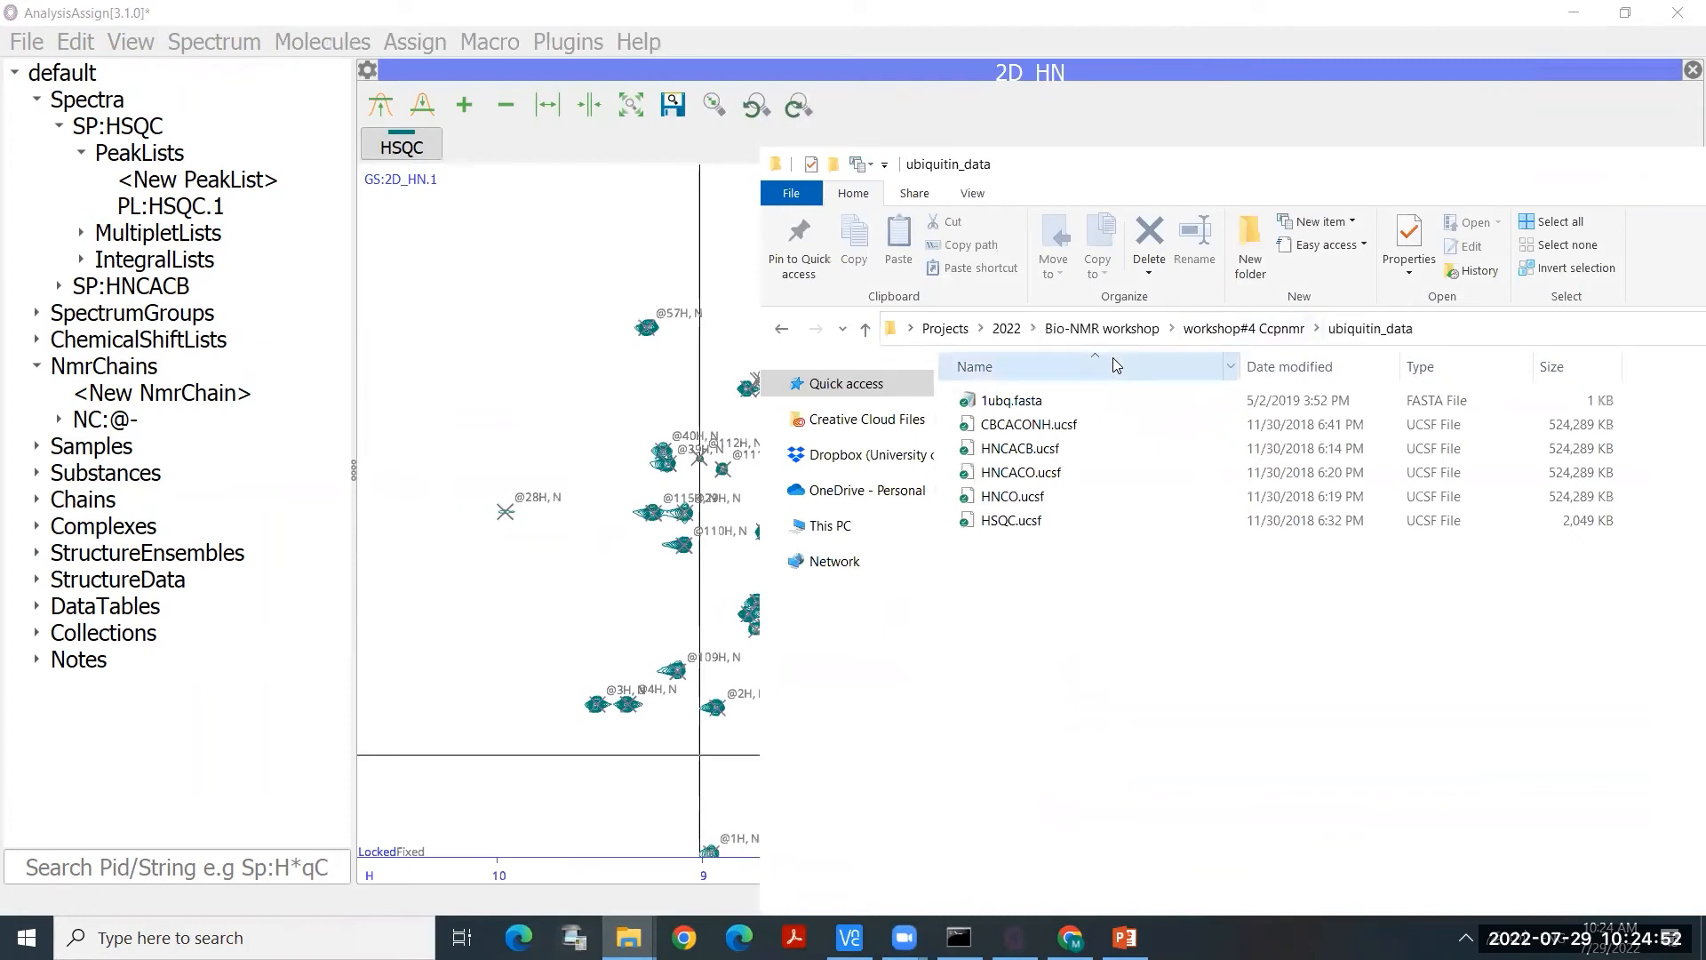
Step: Load 1ubq.fasta, CBCACONH.ucsf, HNCACO.ucsf and HNCO.ucsf together into the project, and minimize the File Explorer window
{"action": "left_click", "coordinate": [1095, 408]}
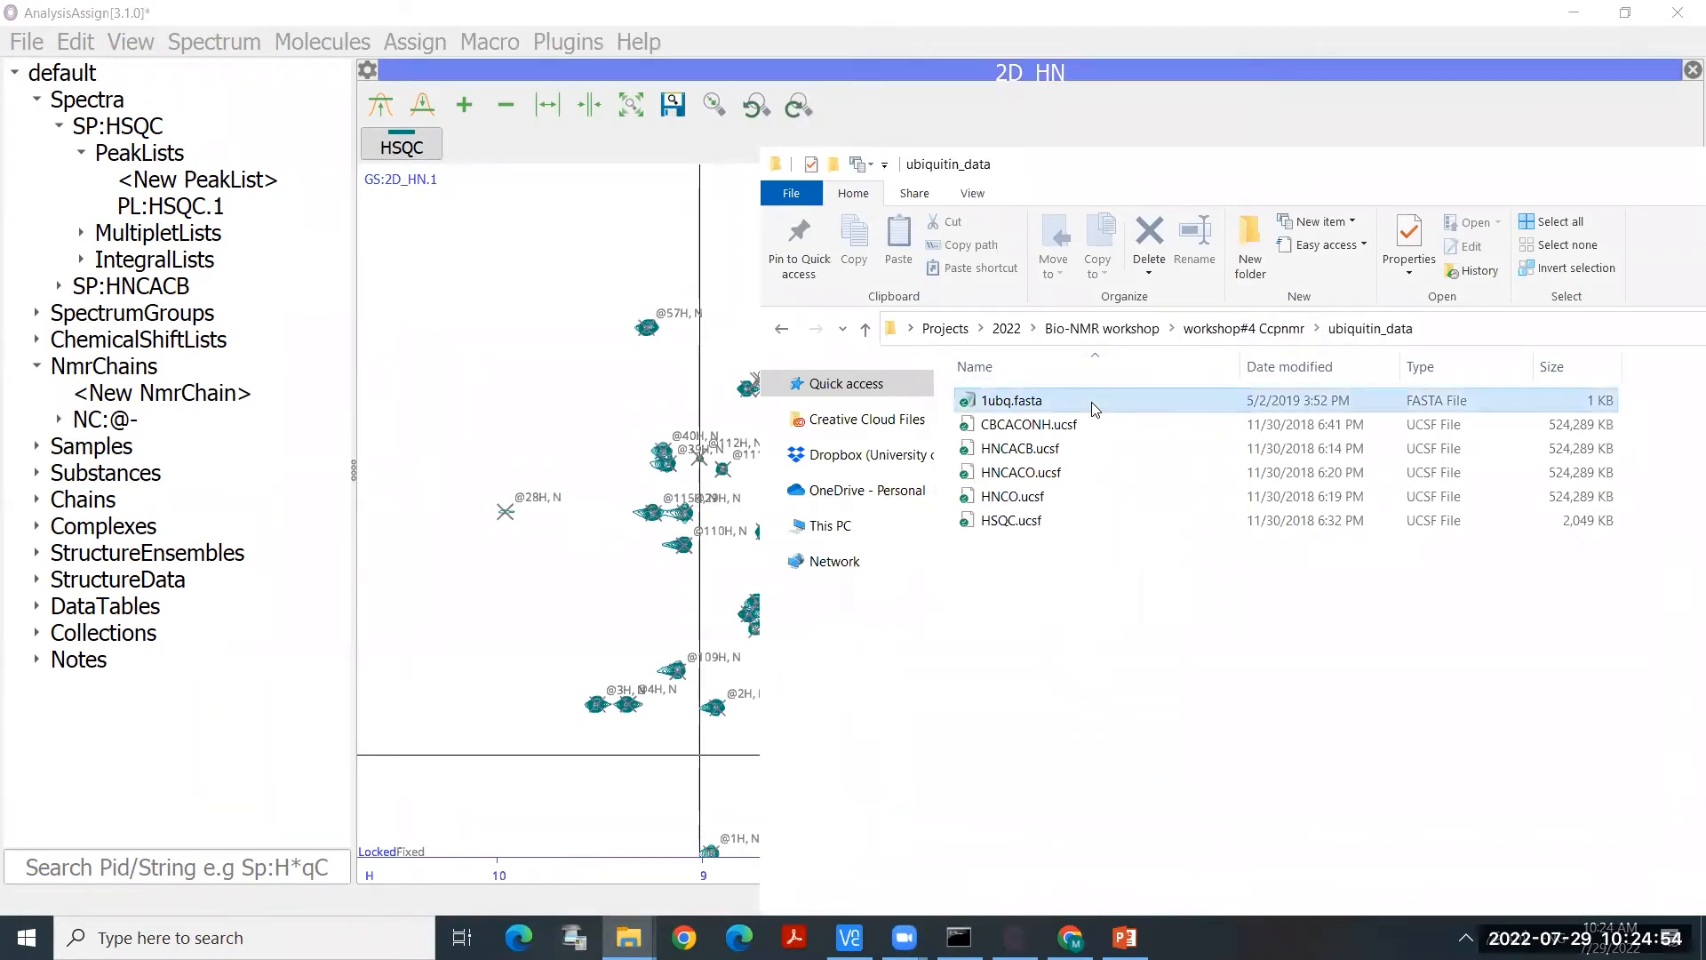
{"action": "left_click", "coordinate": [1089, 422], "text": "ctrl"}
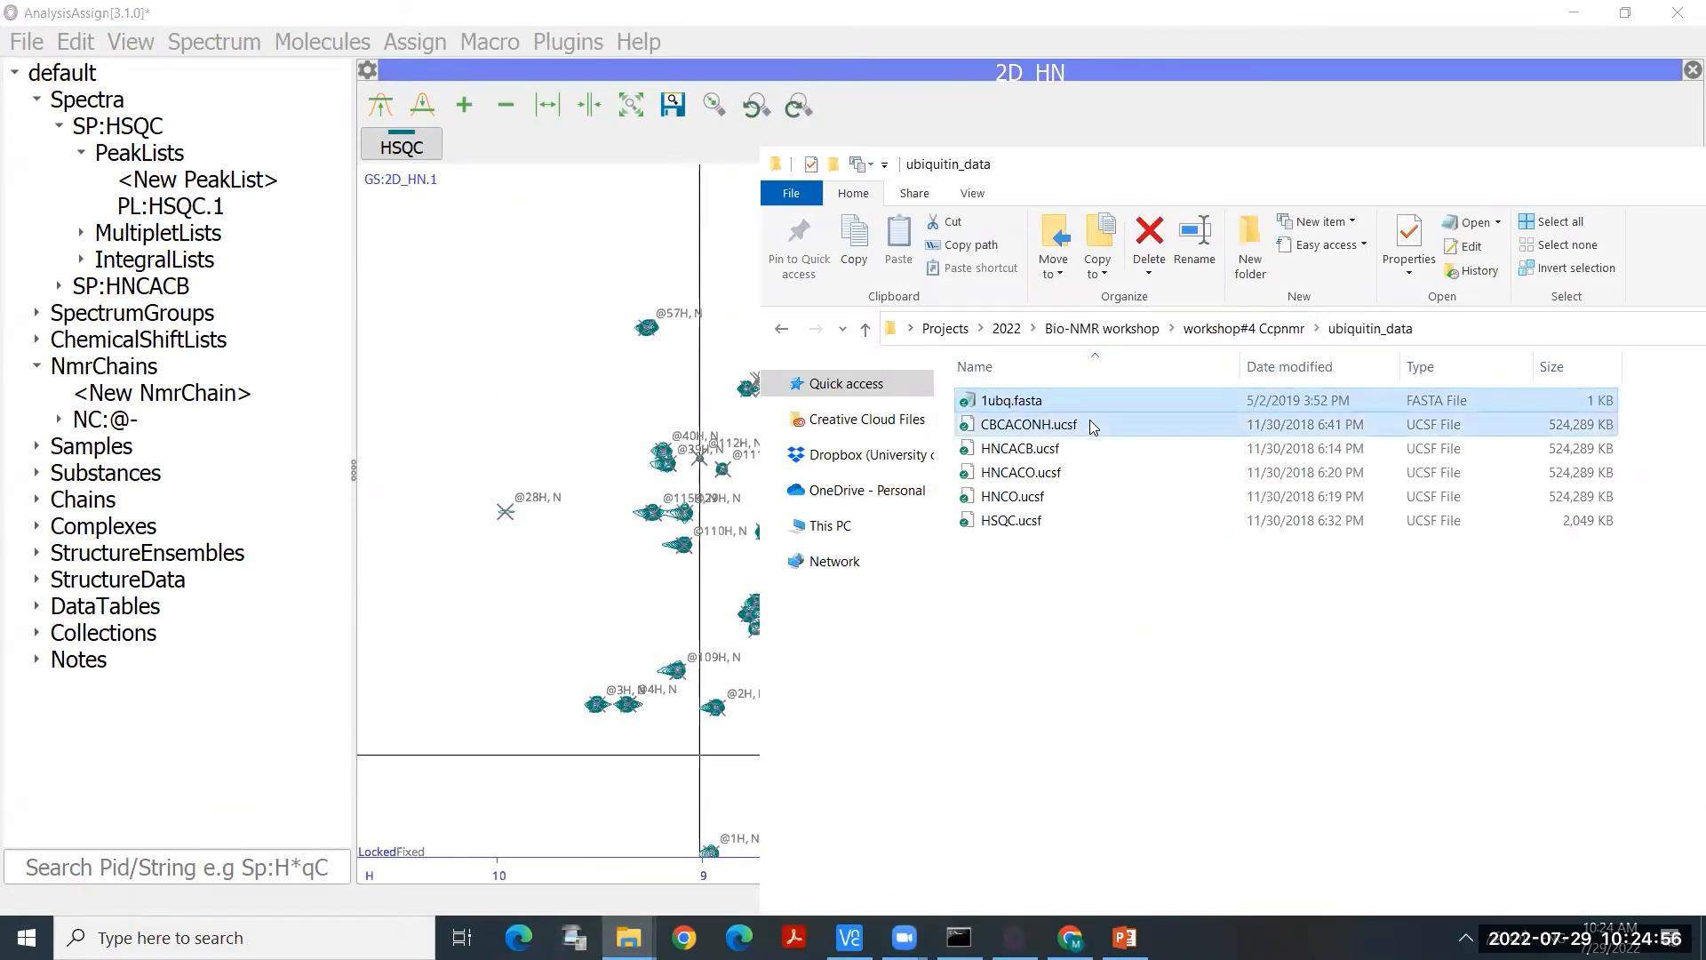
{"action": "left_click", "coordinate": [1073, 474], "text": "ctrl"}
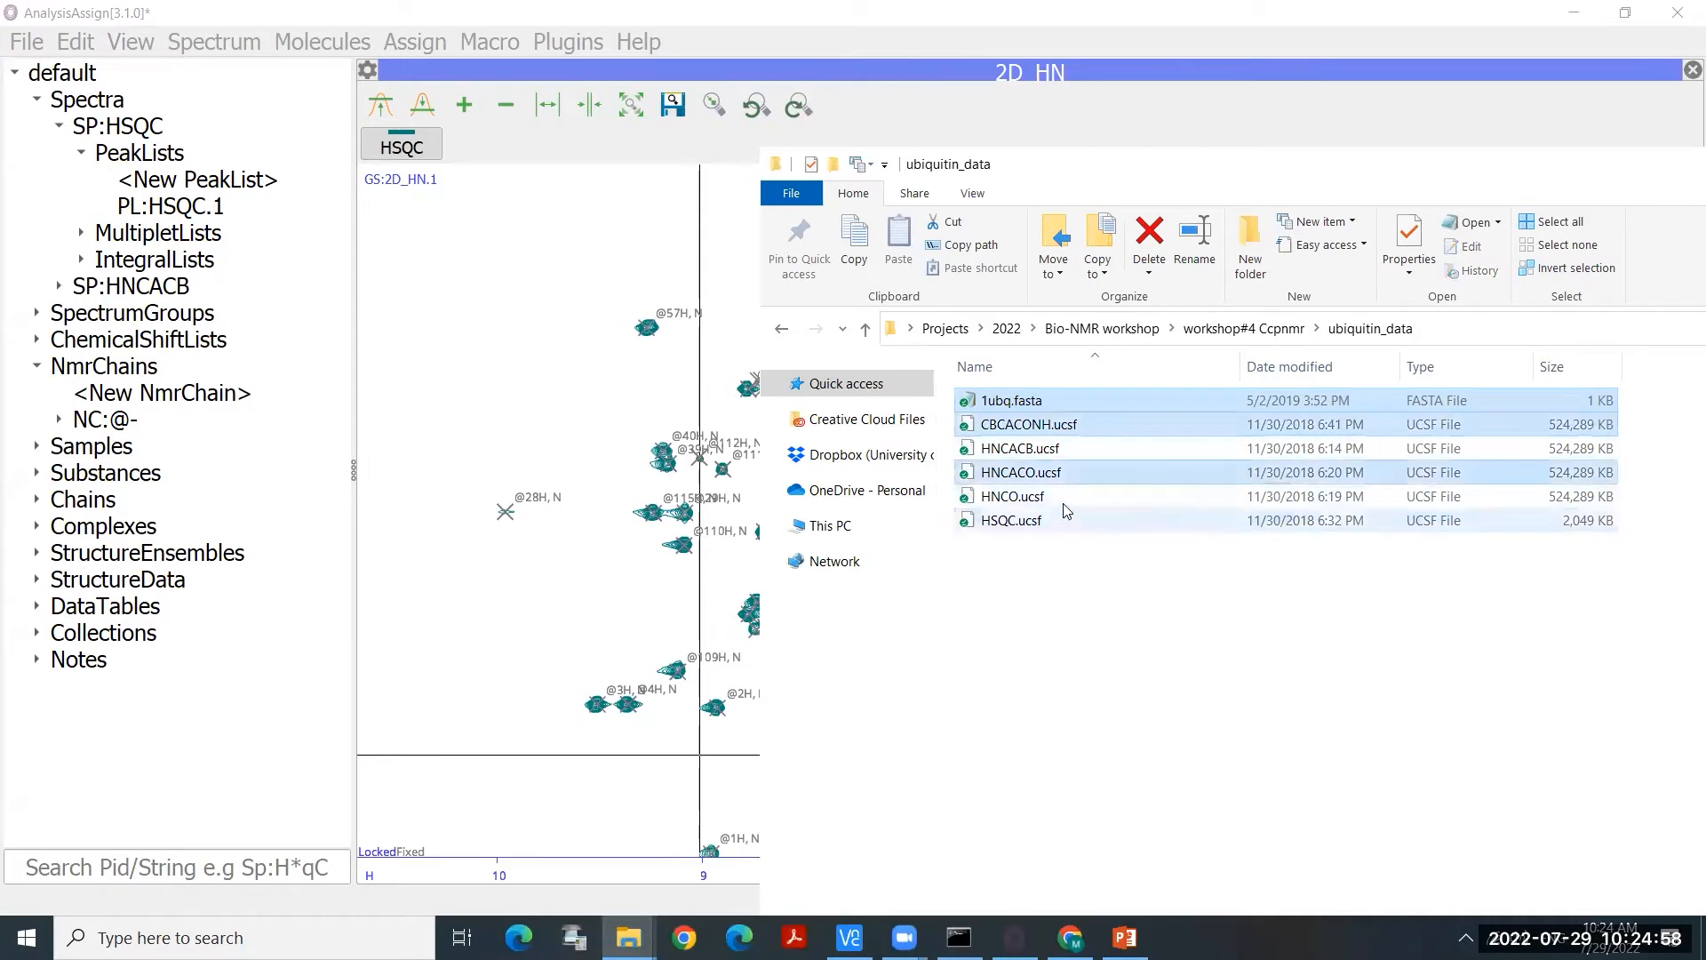
{"action": "left_click", "coordinate": [1063, 501], "text": "ctrl"}
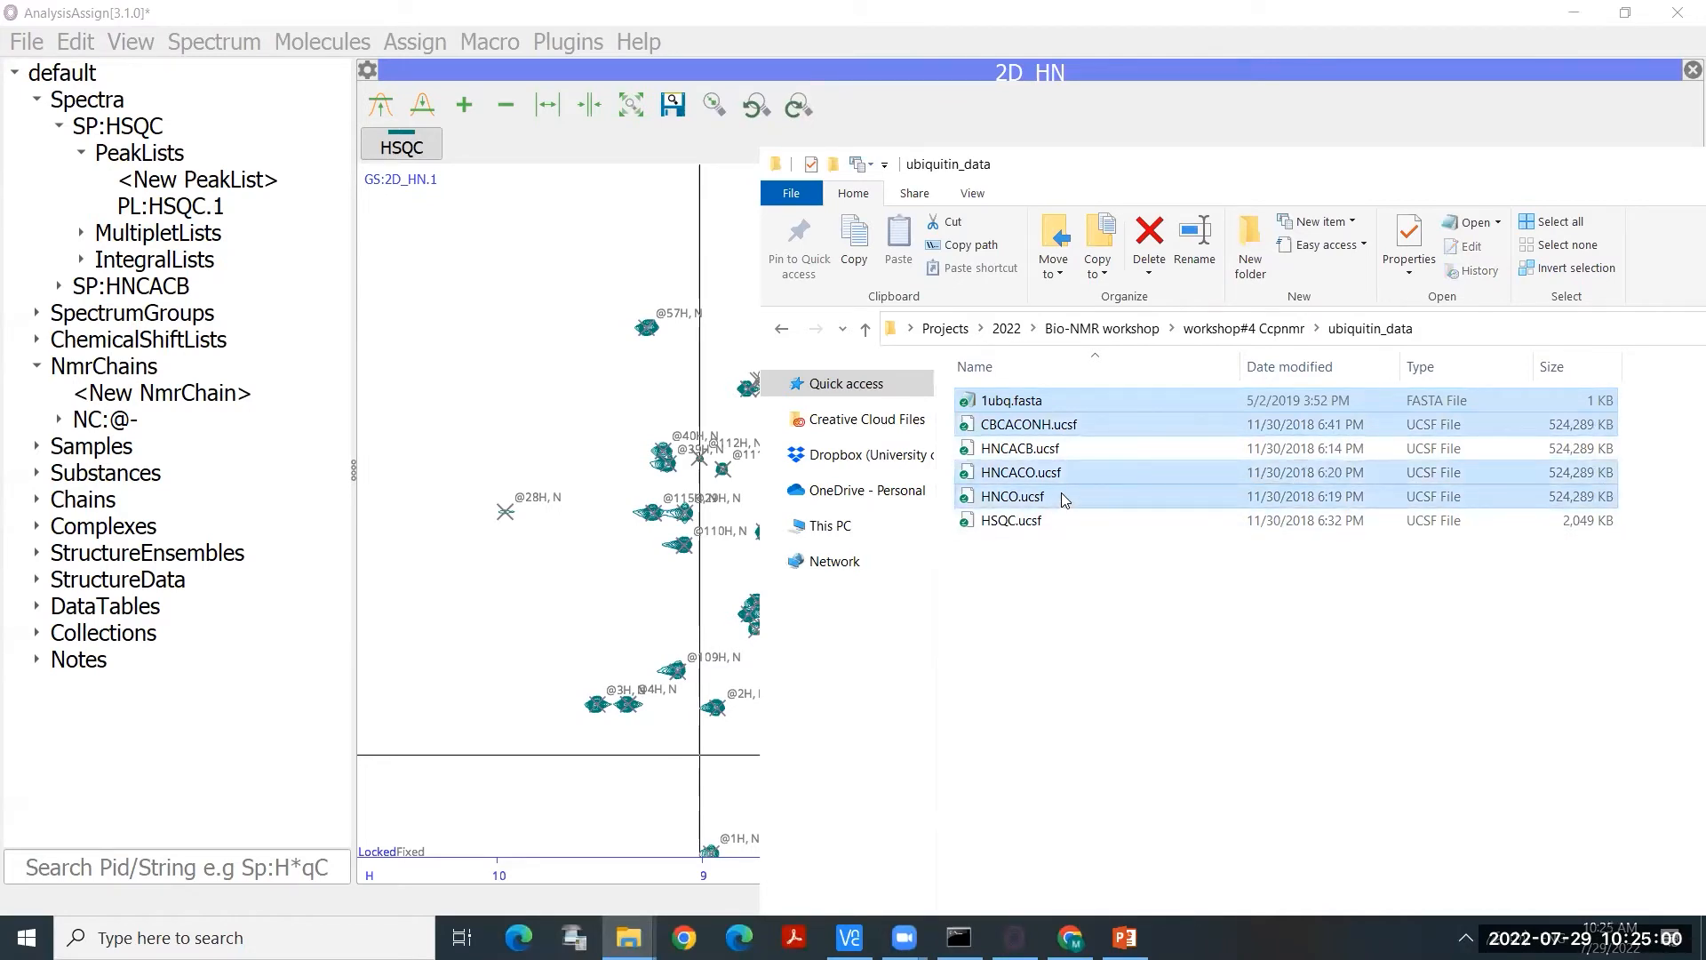
{"action": "left_click_drag", "start_coordinate": [1072, 498], "coordinate": [209, 756]}
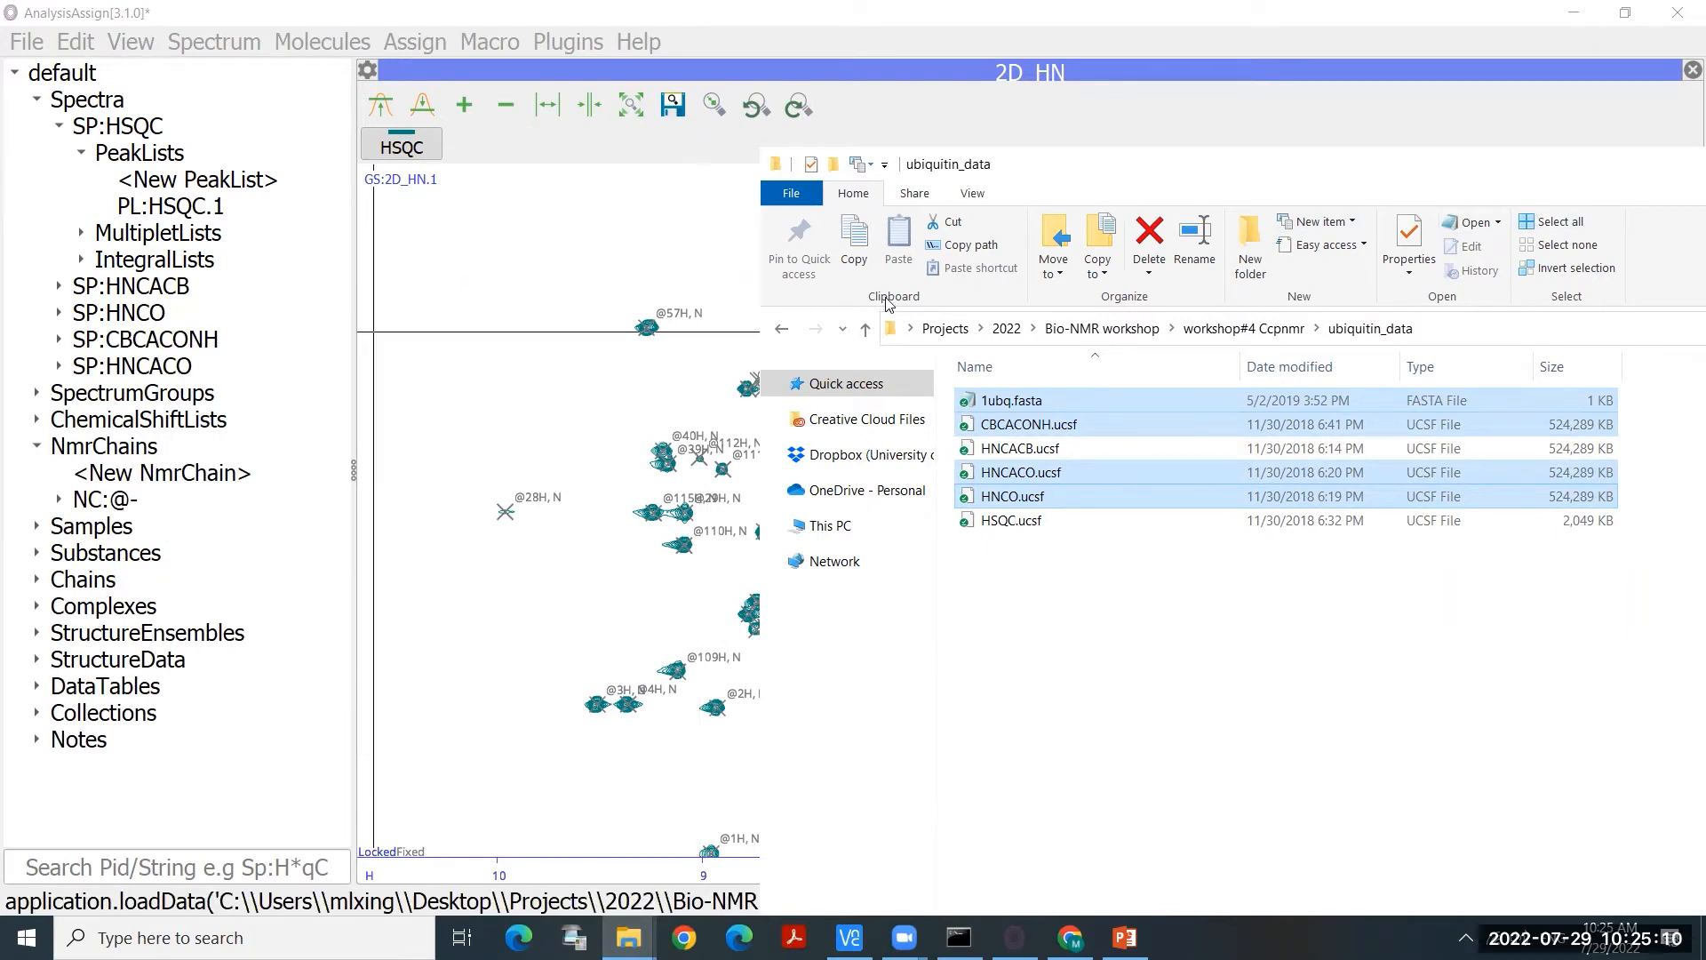
{"action": "left_click_drag", "start_coordinate": [1129, 170], "coordinate": [818, 263]}
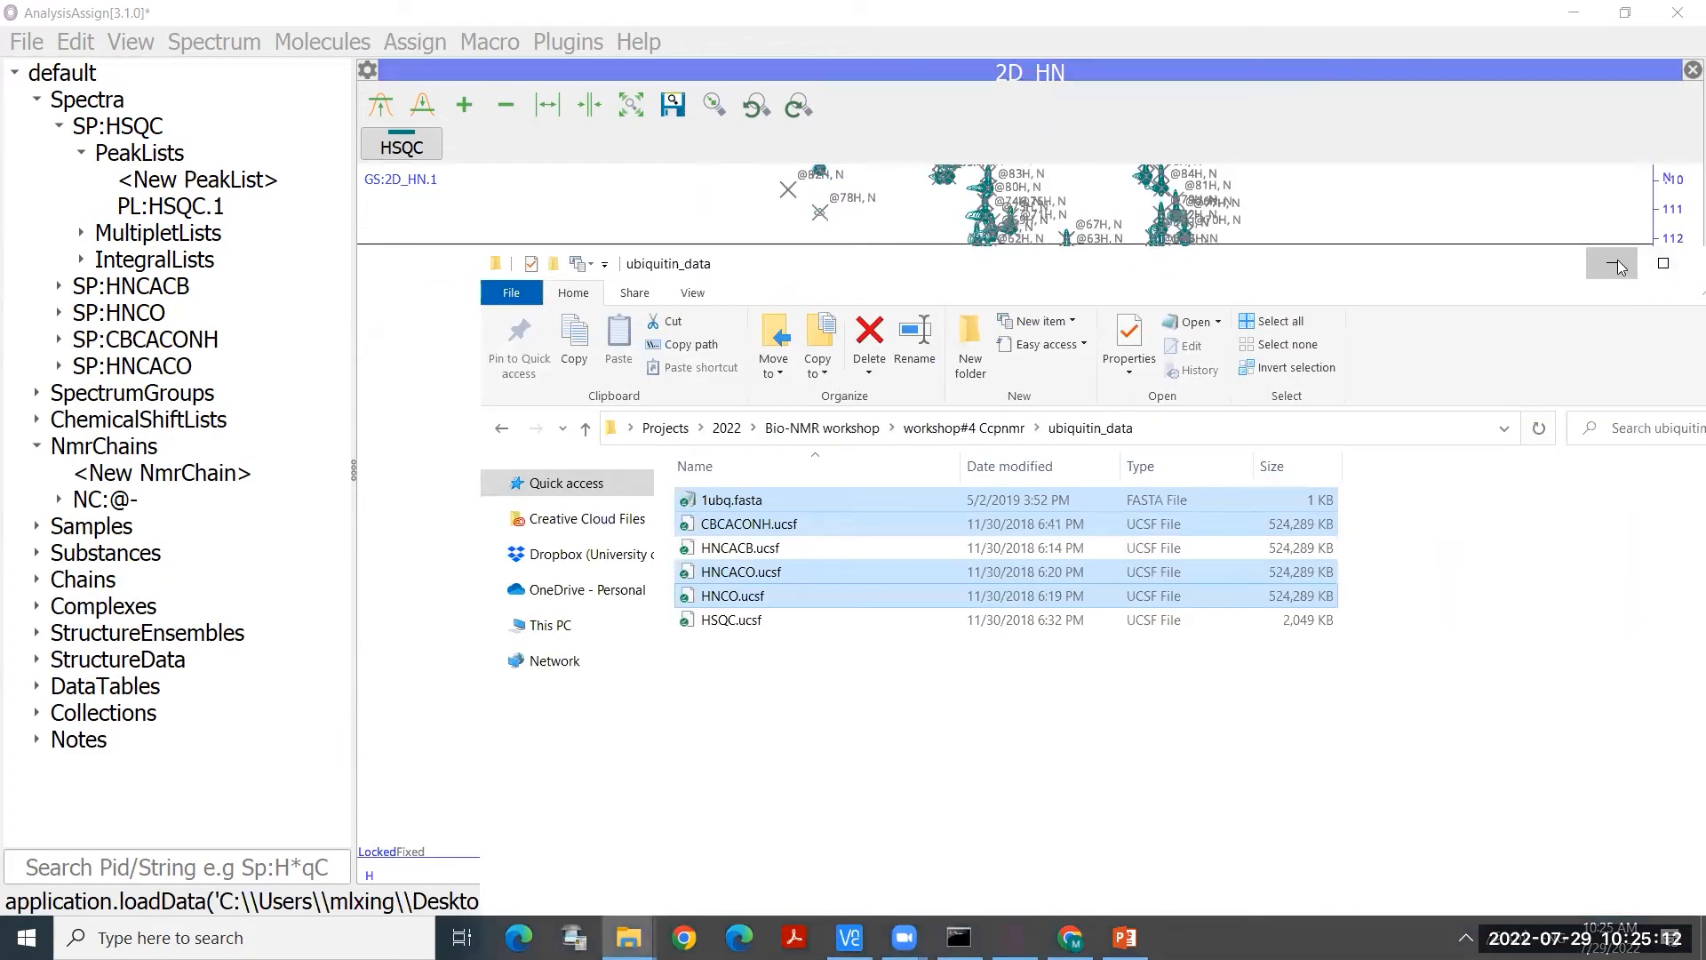
{"action": "left_click", "coordinate": [1617, 260]}
Step: Examine the loaded spectra in the project tree and the residue sequence of the chain MC:A
{"action": "left_click", "coordinate": [148, 280]}
{"action": "left_click", "coordinate": [149, 312]}
{"action": "left_click", "coordinate": [151, 348]}
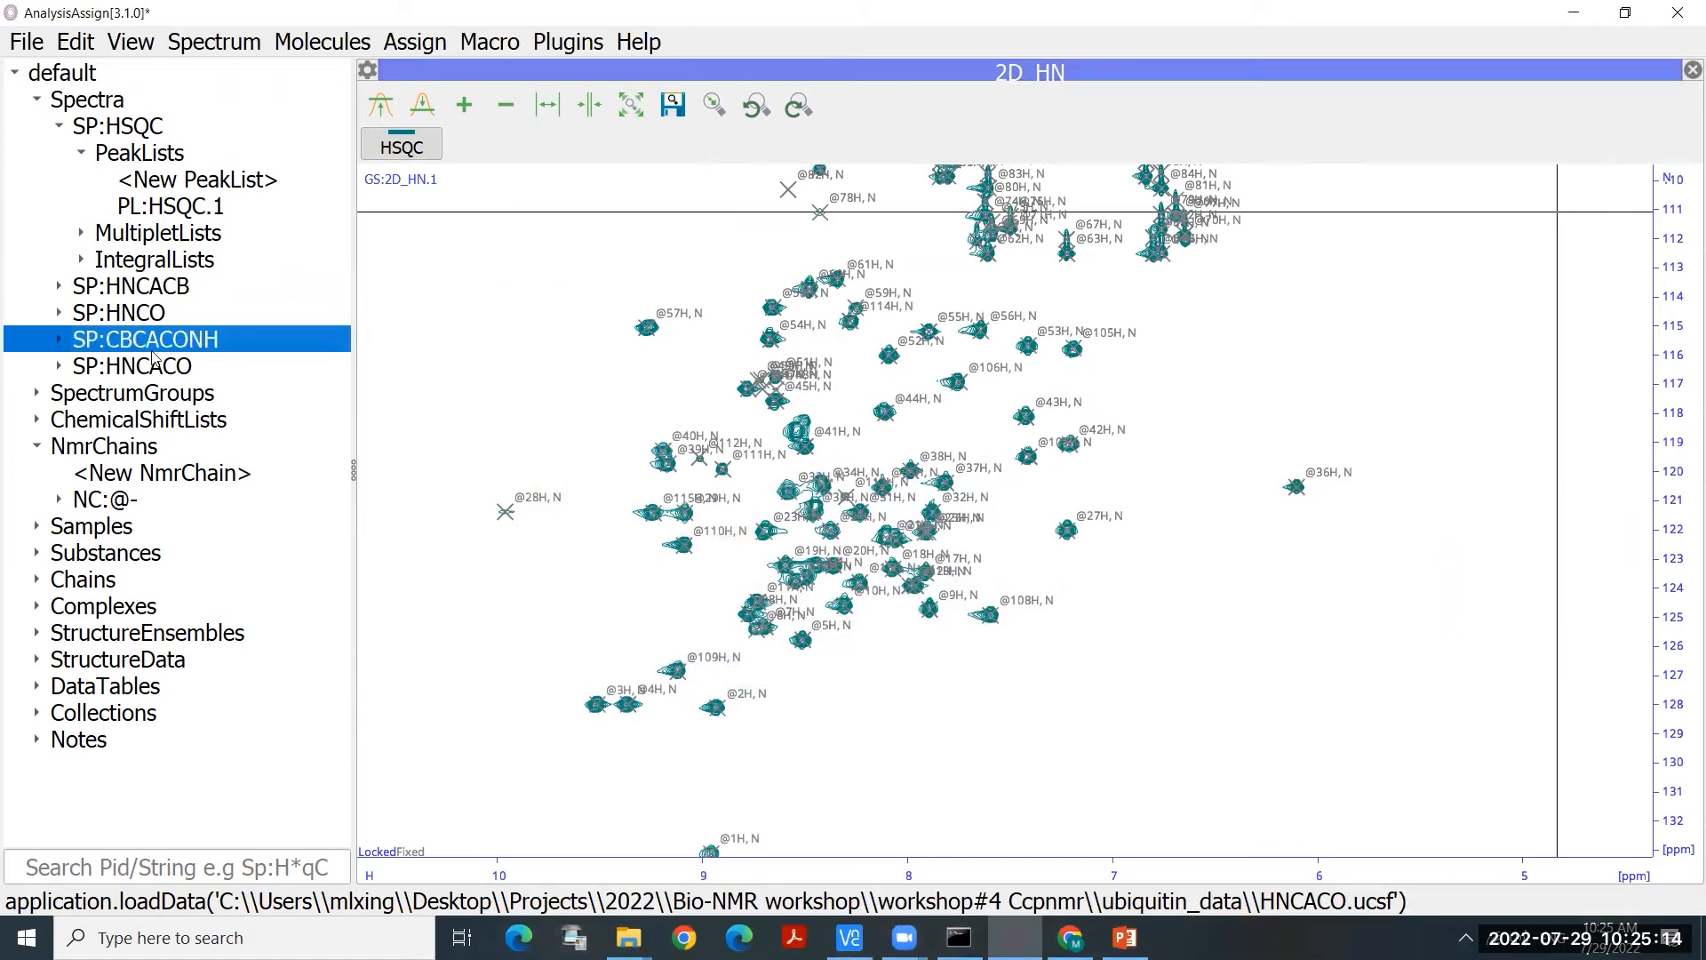
{"action": "left_click", "coordinate": [152, 373]}
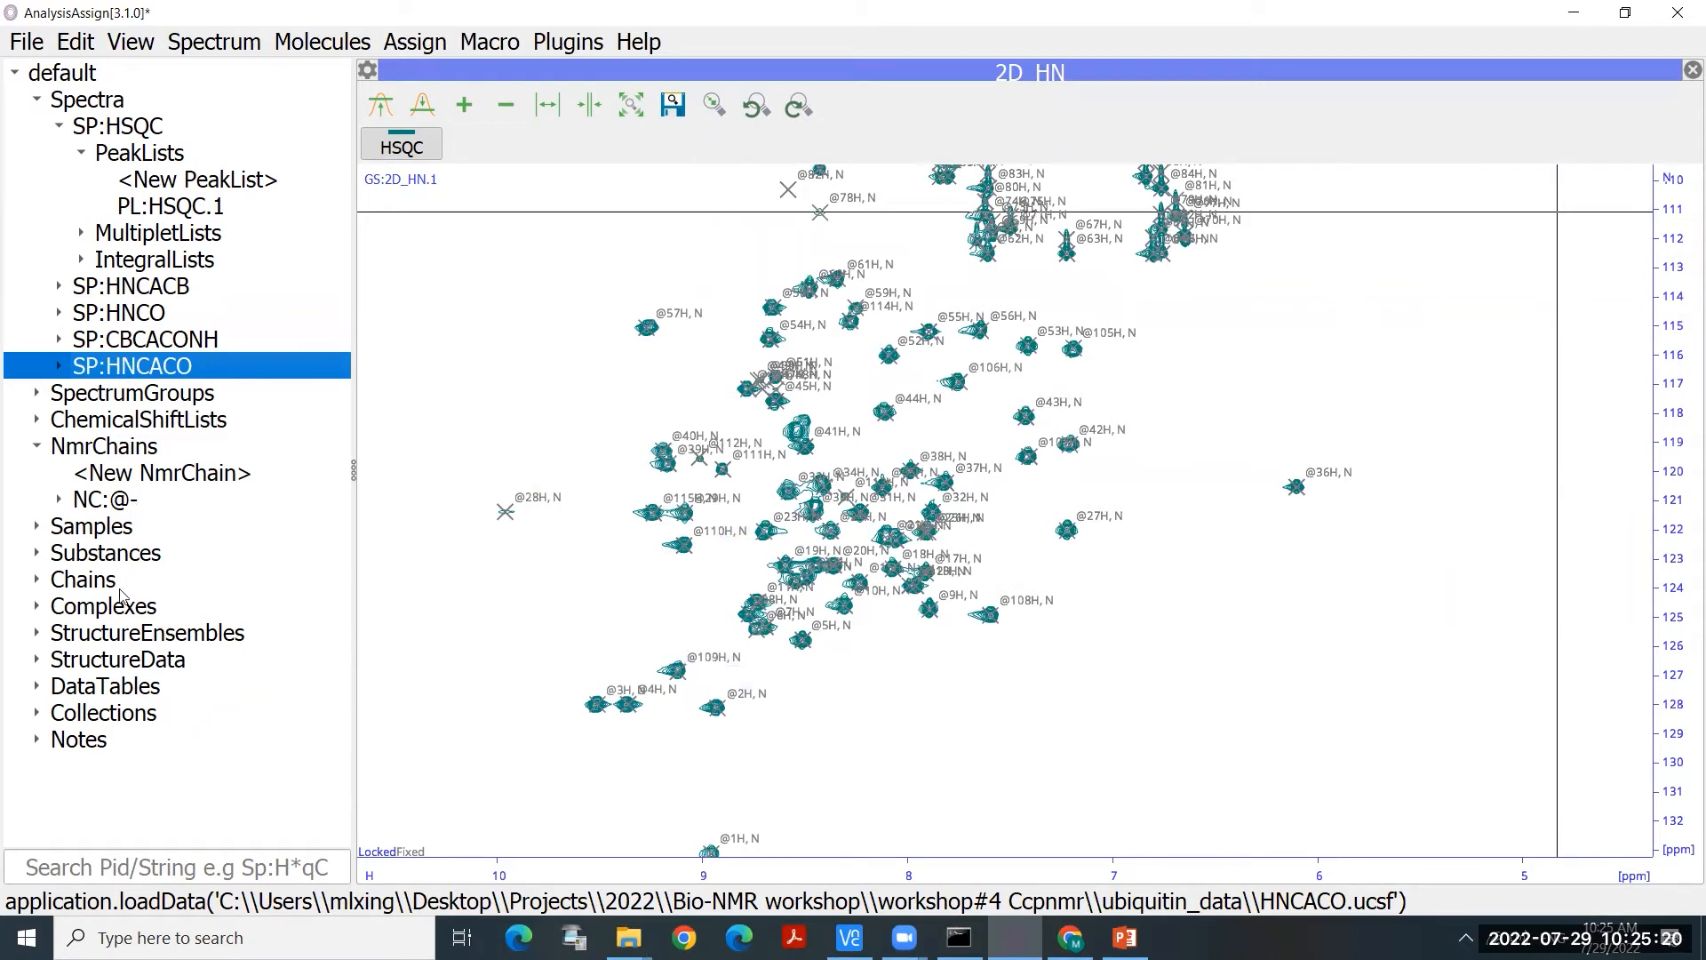
{"action": "left_click", "coordinate": [37, 582]}
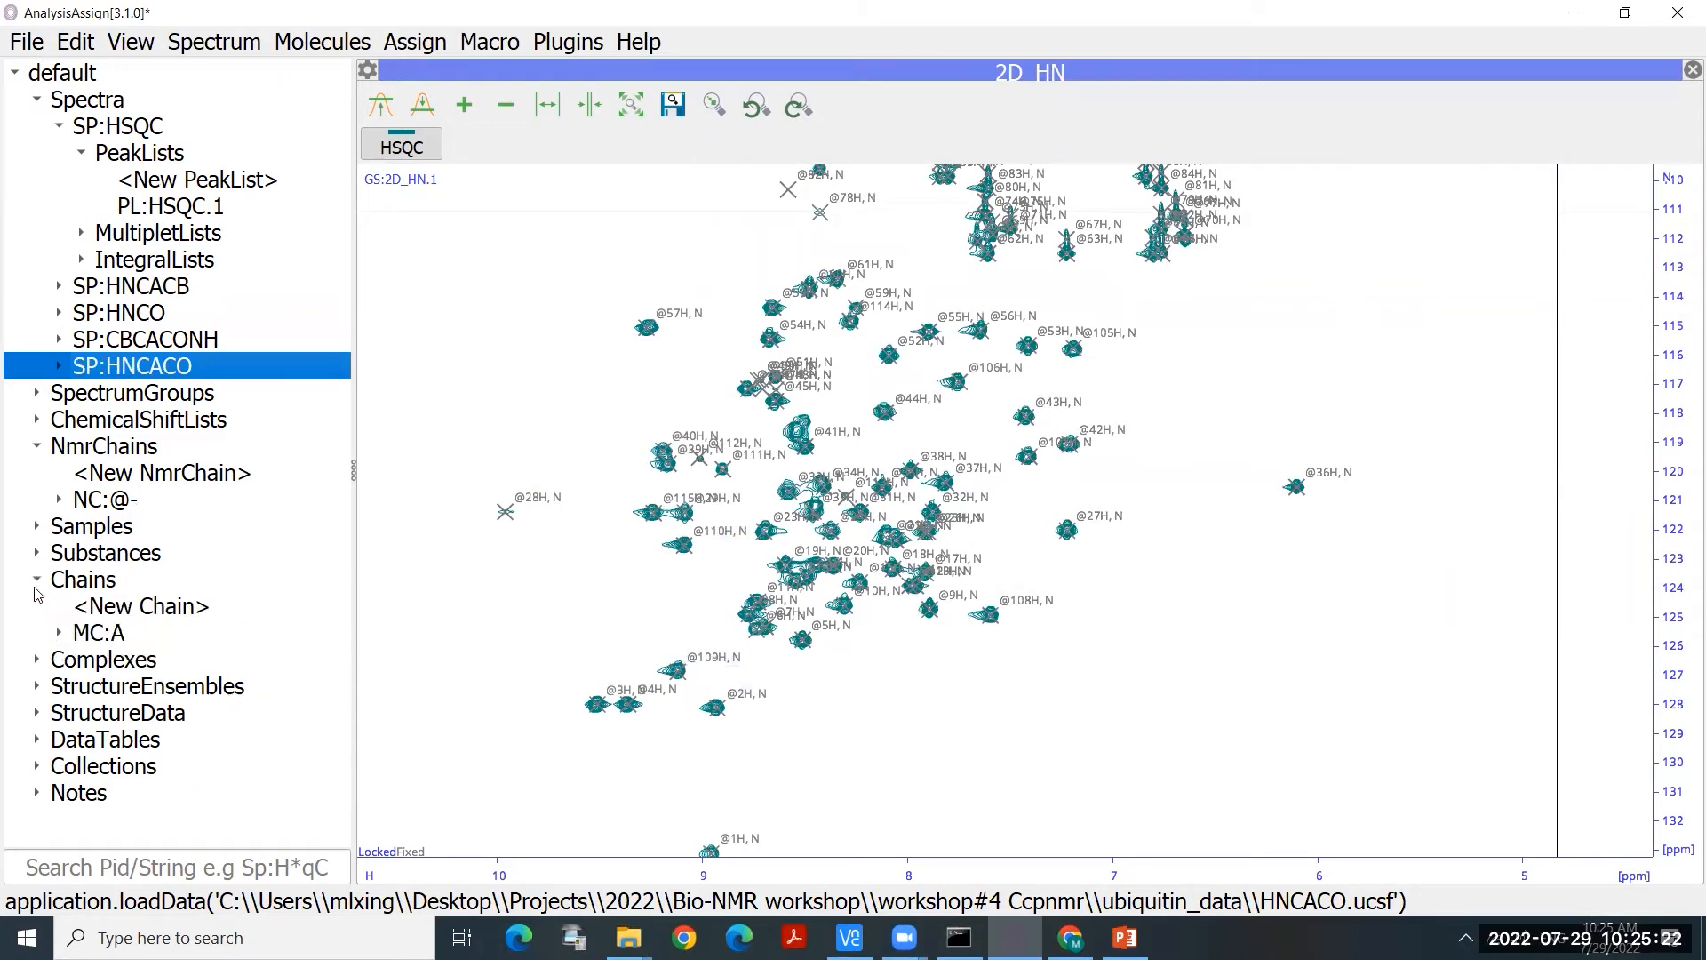
{"action": "left_click", "coordinate": [58, 635]}
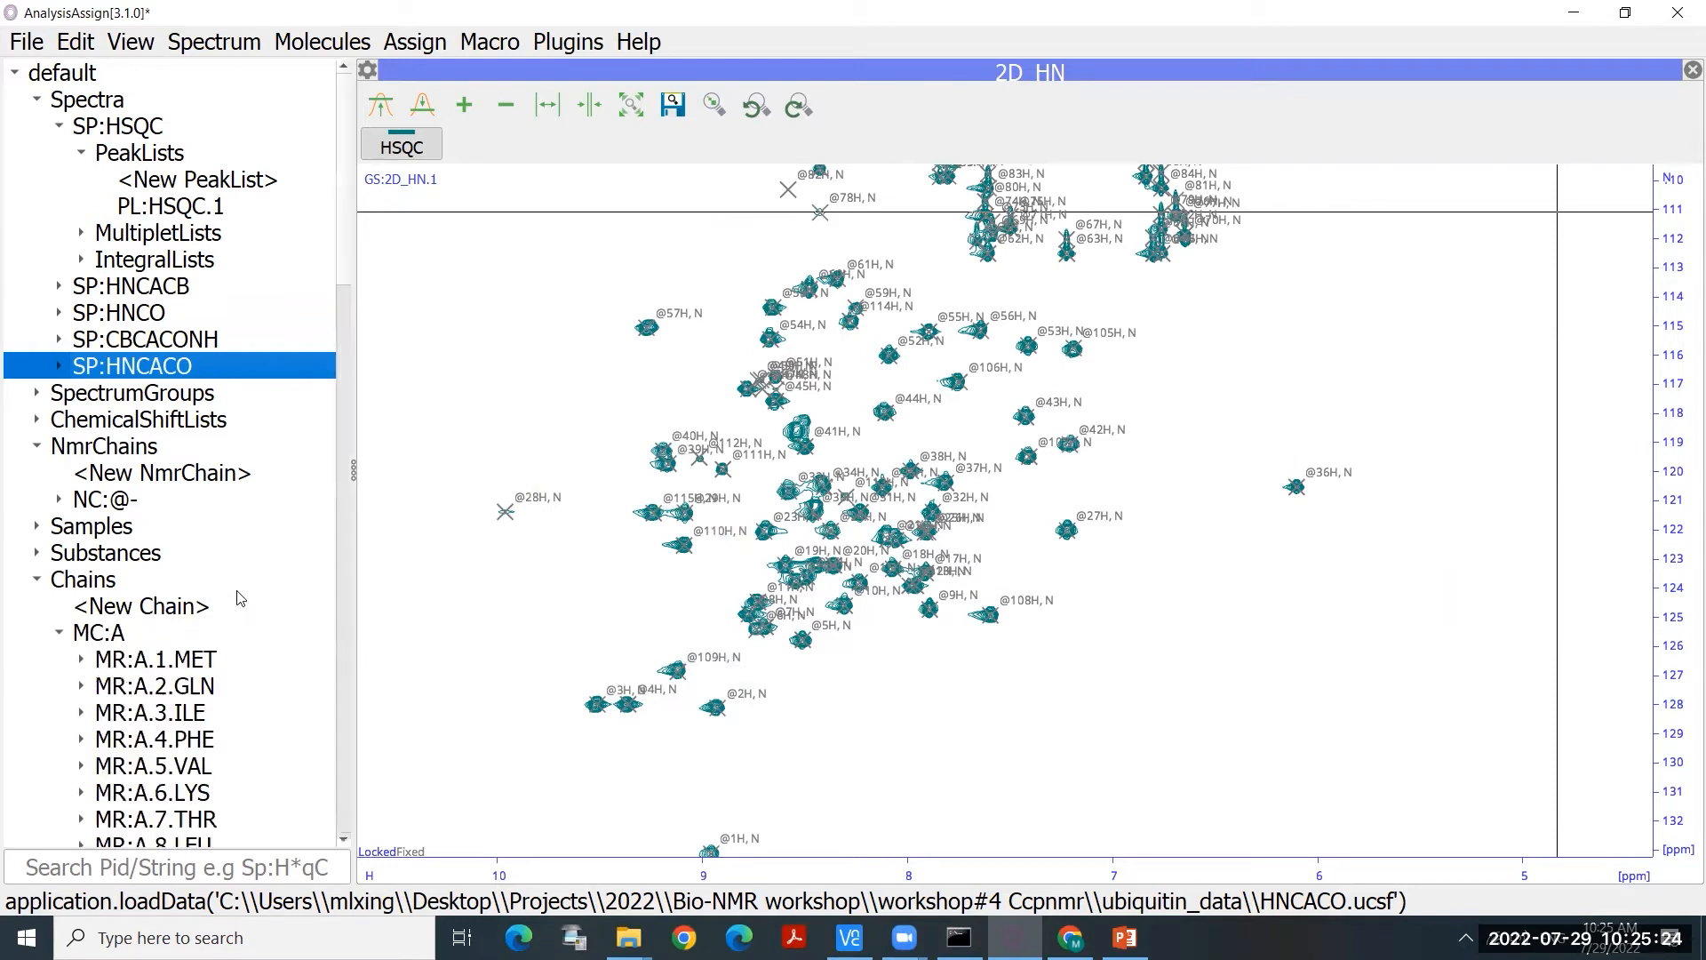
{"action": "scroll", "coordinate": [339, 311], "scroll_direction": "down", "scroll_amount": 1}
{"action": "scroll", "coordinate": [339, 311], "scroll_direction": "down", "scroll_amount": 6}
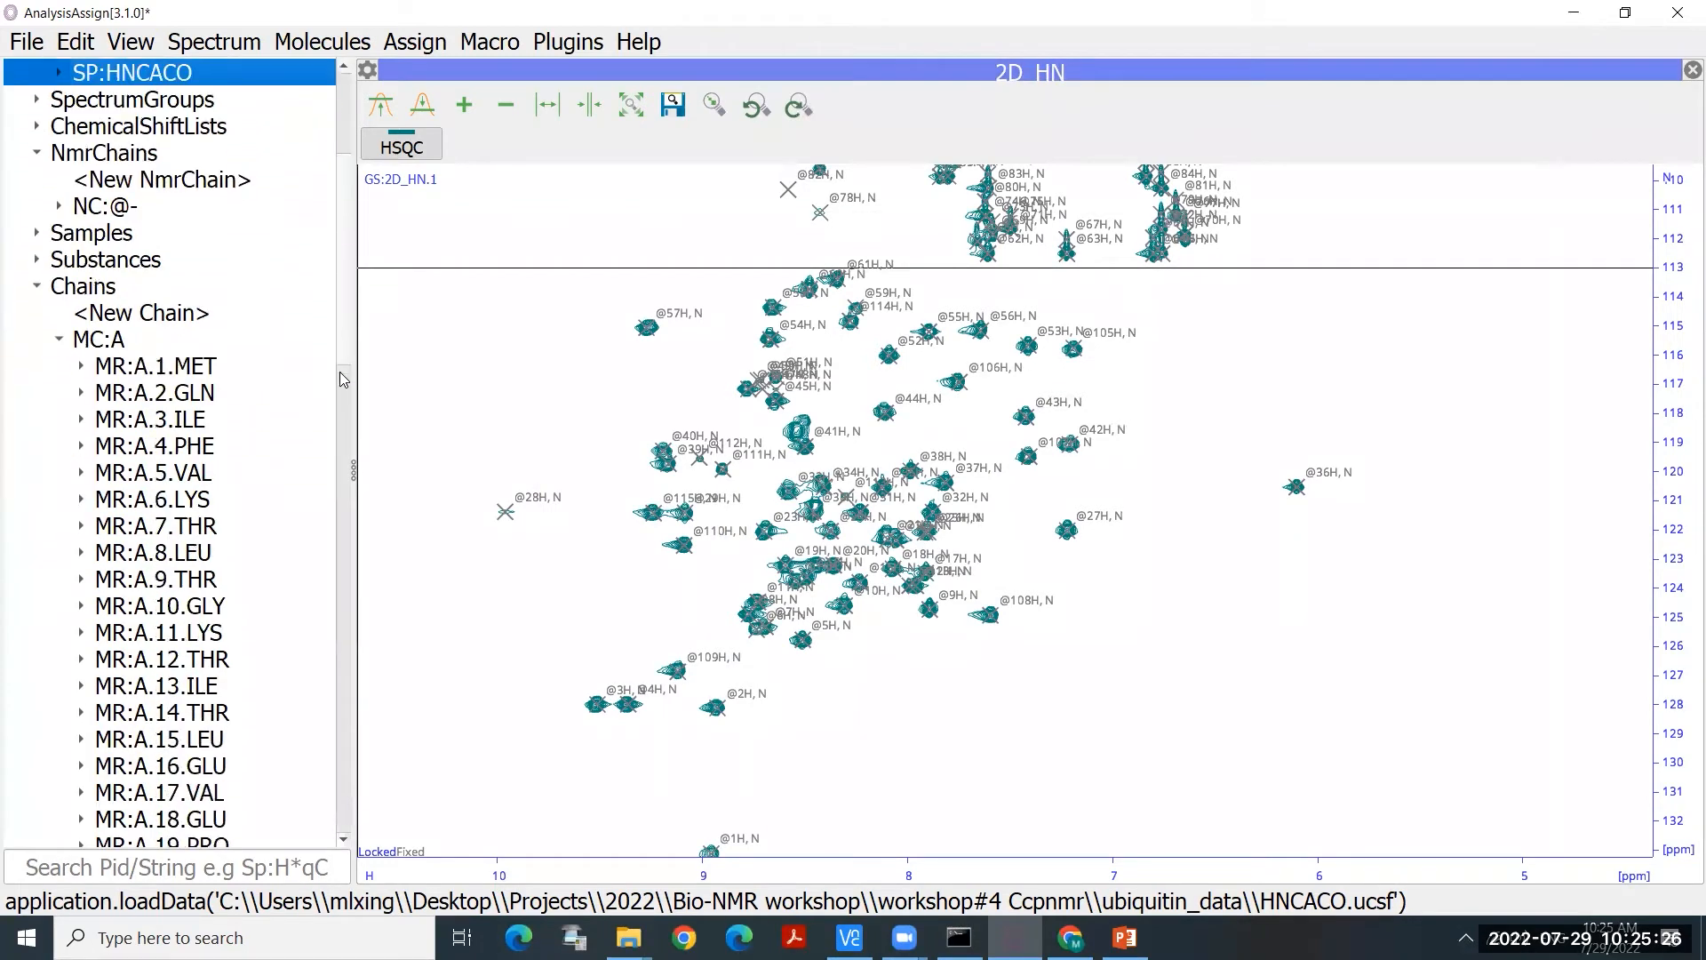
{"action": "mouse_move", "coordinate": [343, 427]}
{"action": "left_mouse_down"}
{"action": "mouse_move", "coordinate": [331, 740]}
{"action": "mouse_move", "coordinate": [331, 443]}
{"action": "left_mouse_up"}
{"action": "scroll", "coordinate": [331, 451], "scroll_direction": "up", "scroll_amount": 8}
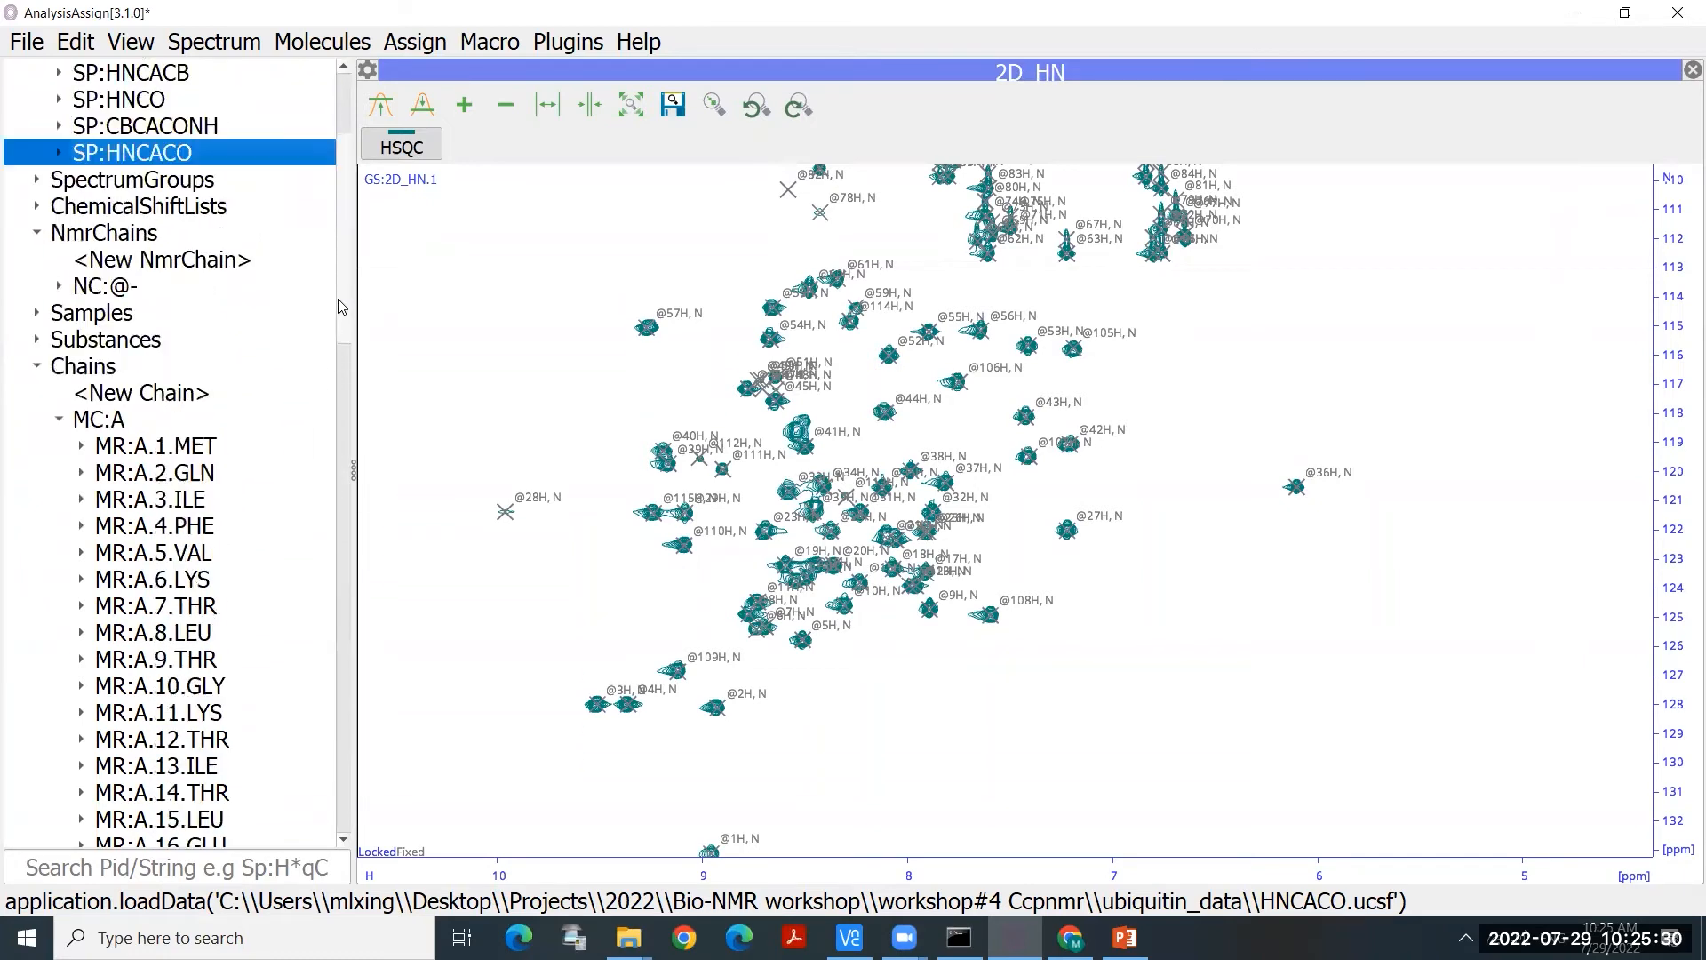
{"action": "left_click", "coordinate": [43, 451]}
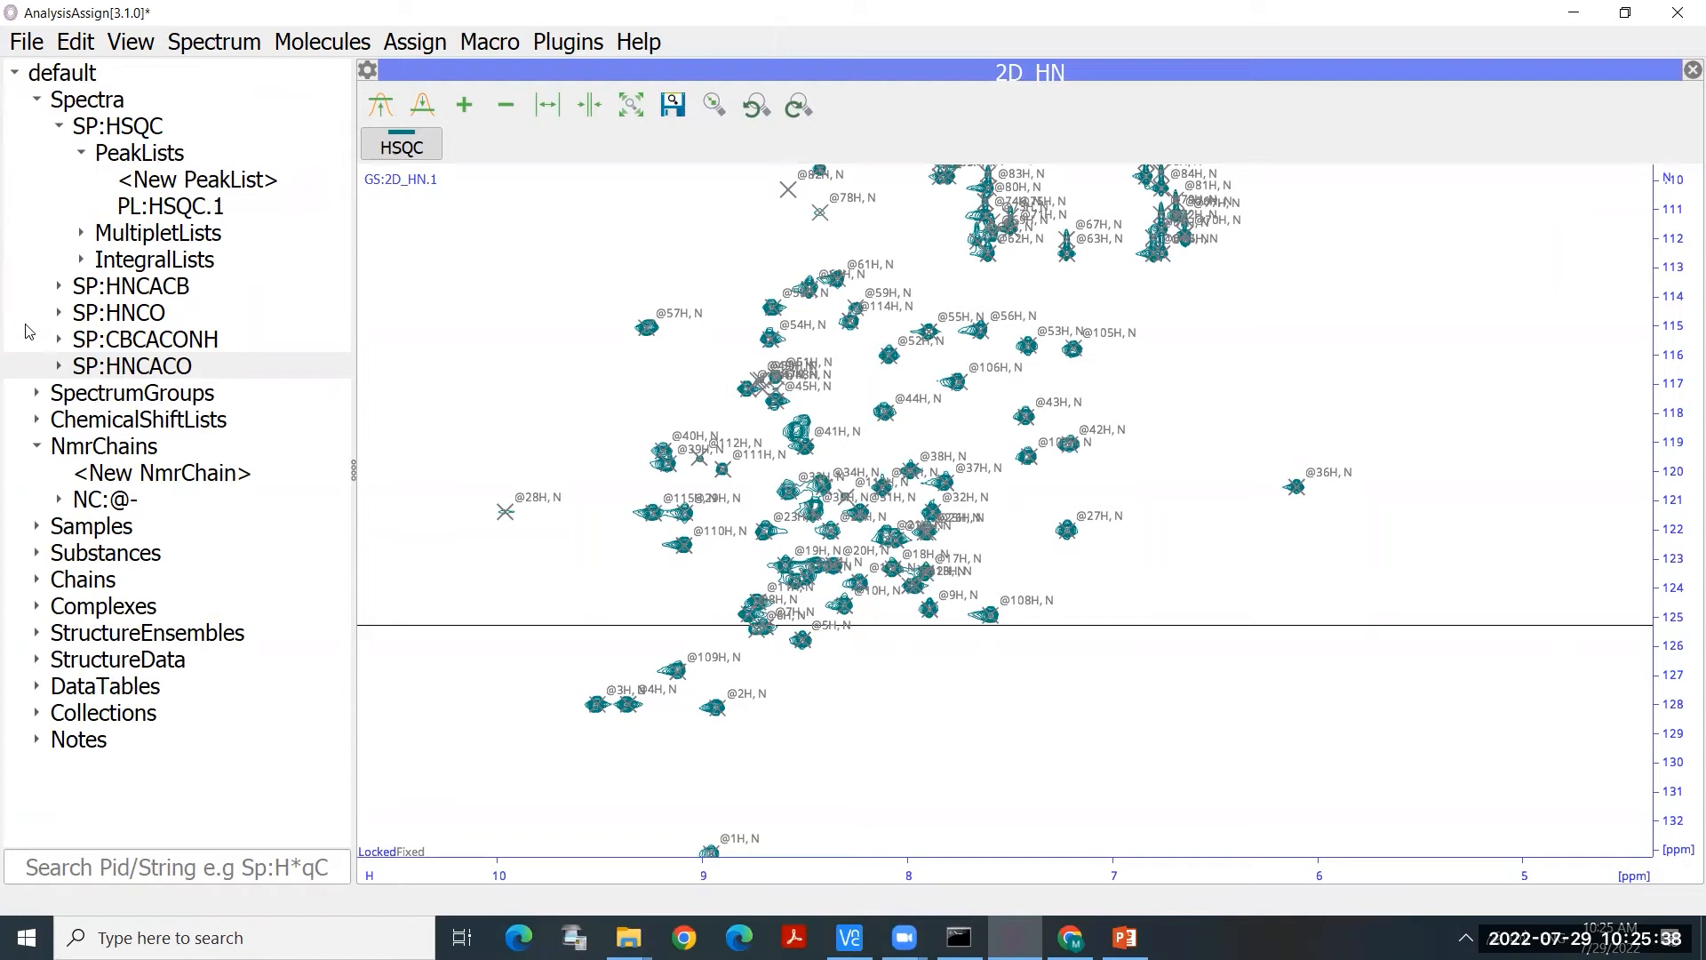
Step: Show the HNCACB spectrum in a new display to the left of 2D_HN, and overlay the CBCACONH spectrum on it
{"action": "left_click", "coordinate": [93, 291]}
{"action": "left_click", "coordinate": [168, 347]}
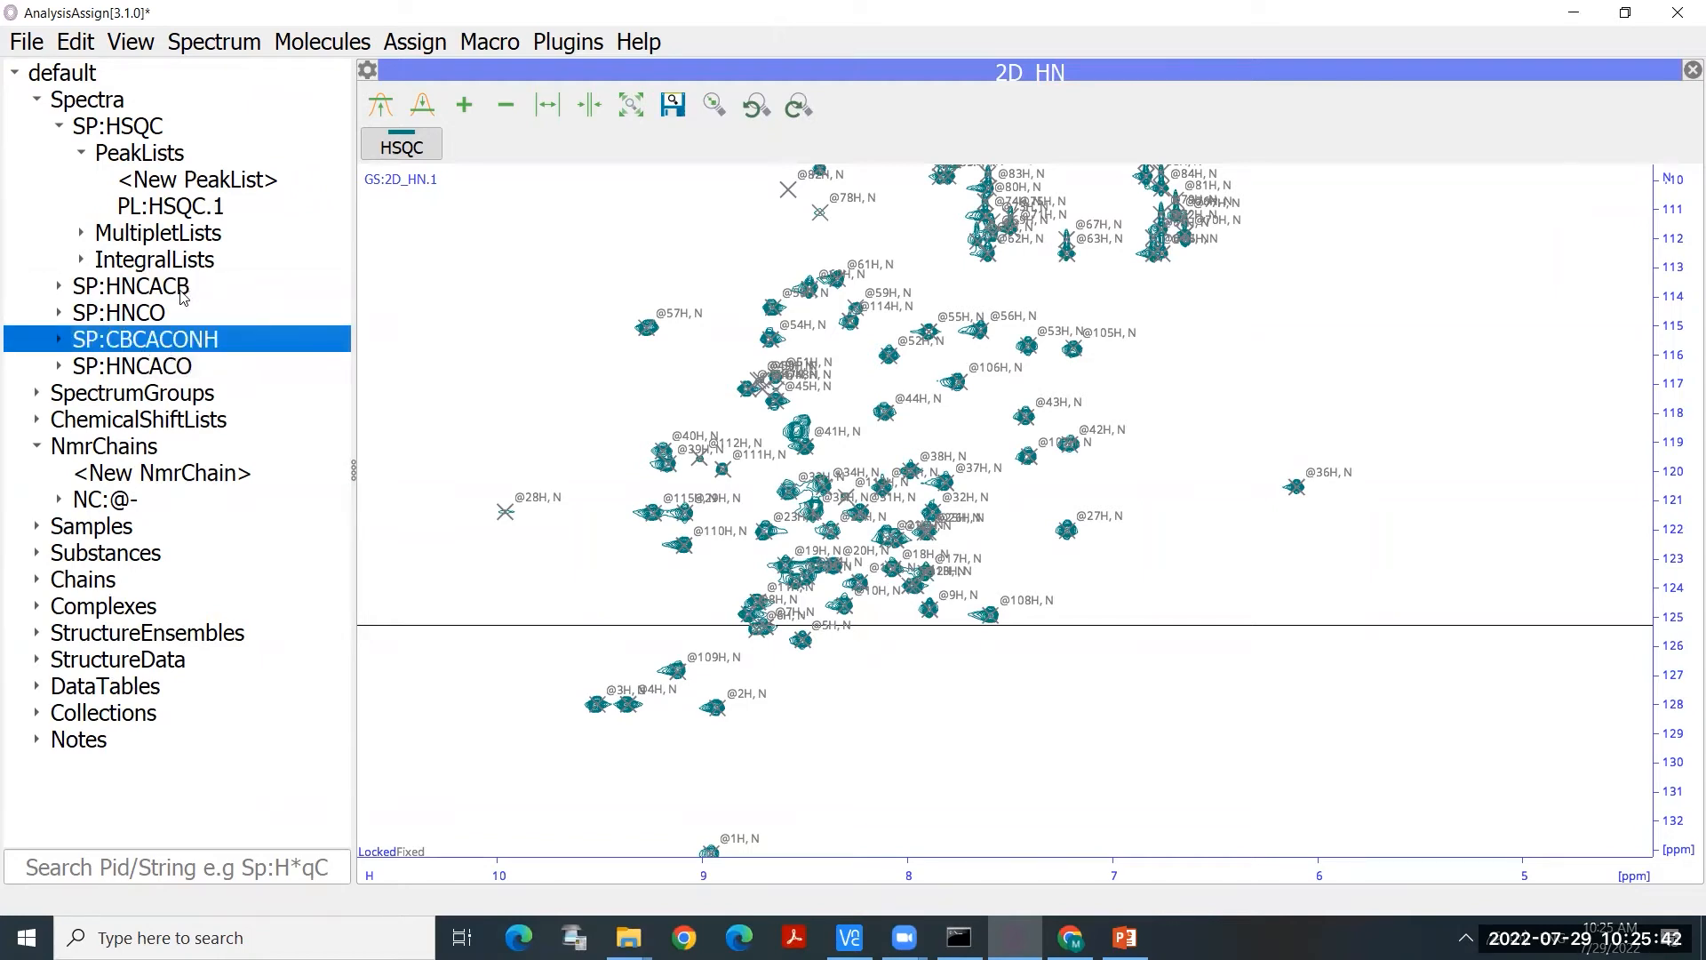
{"action": "left_click_drag", "start_coordinate": [131, 287], "coordinate": [374, 292]}
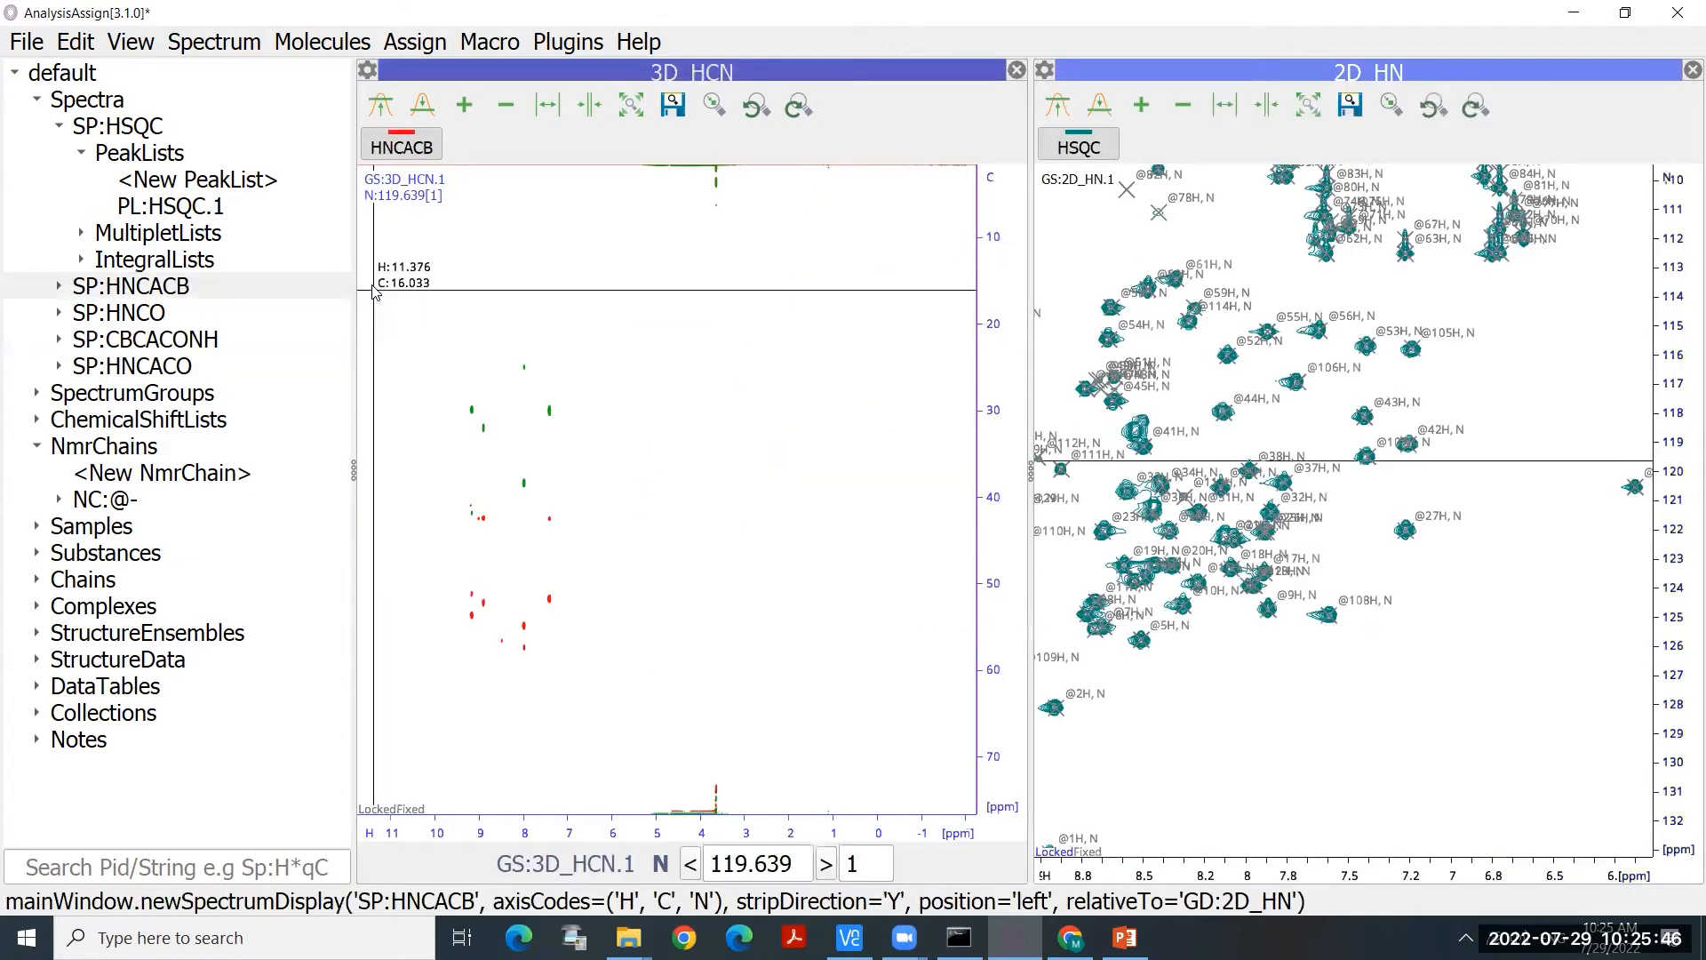
{"action": "left_click", "coordinate": [142, 342]}
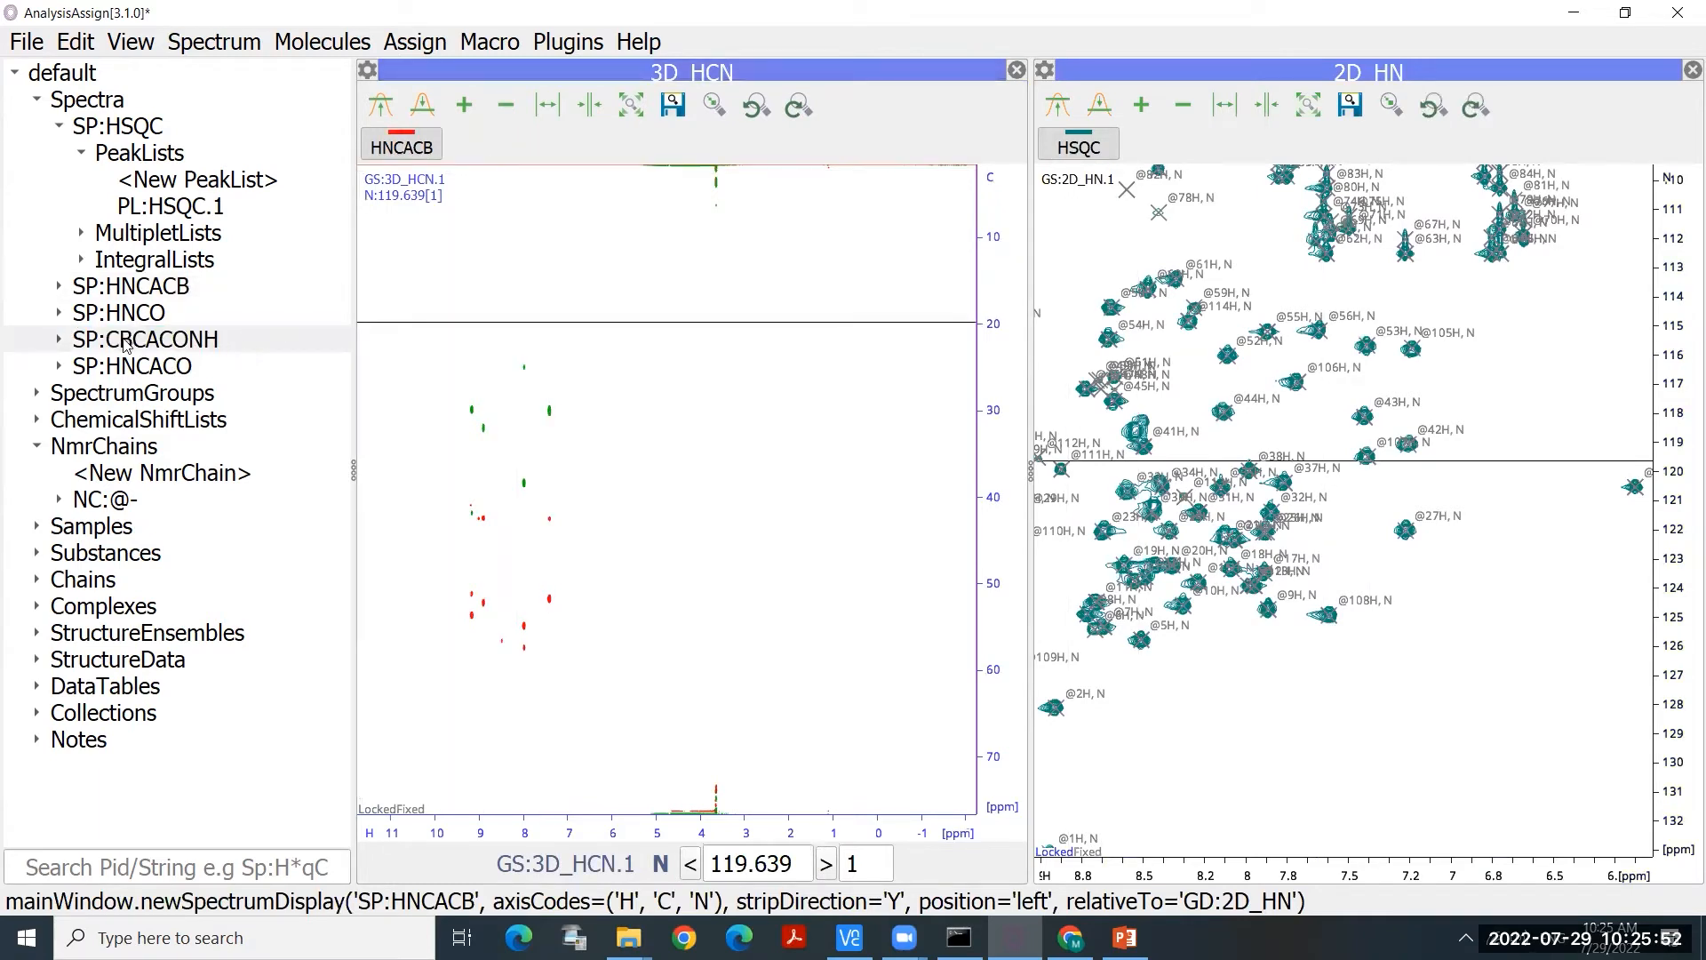
{"action": "mouse_move", "coordinate": [98, 344]}
{"action": "left_mouse_down"}
{"action": "mouse_move", "coordinate": [436, 322]}
{"action": "mouse_move", "coordinate": [502, 283]}
{"action": "mouse_move", "coordinate": [544, 290]}
{"action": "left_mouse_up"}
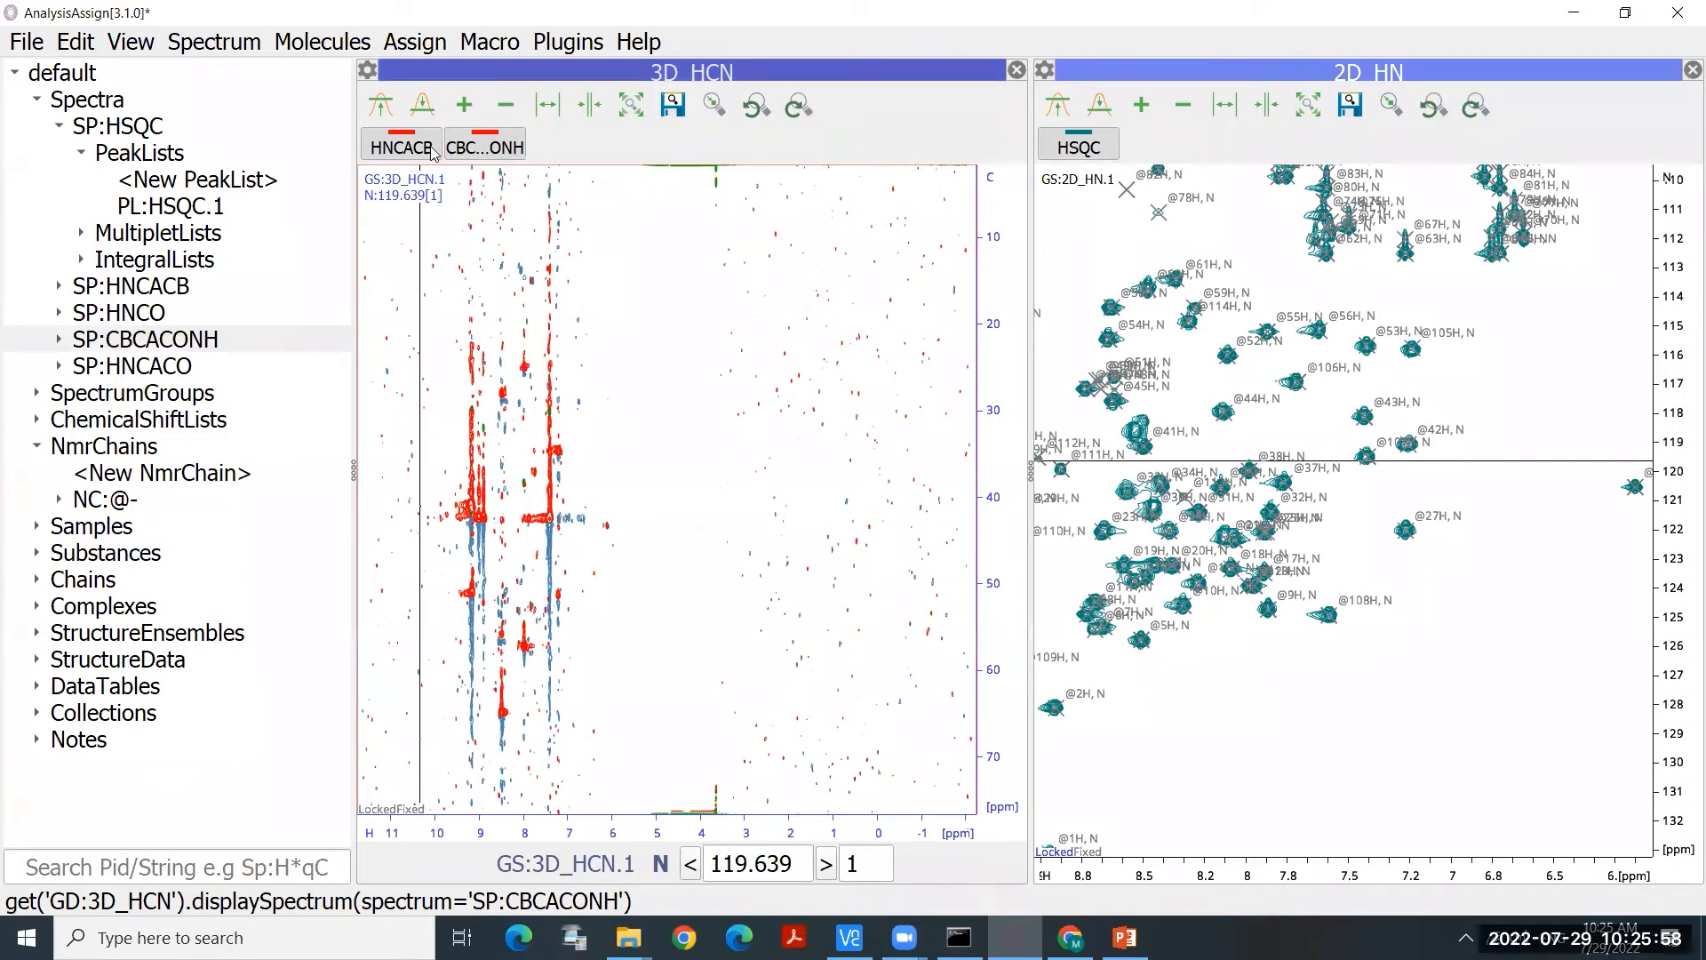
Step: Set the positive contour colour of CBCACONH to blue and turn off its negative contours in the 3D_HCN display
{"action": "right_click", "coordinate": [591, 260]}
{"action": "left_click", "coordinate": [643, 312]}
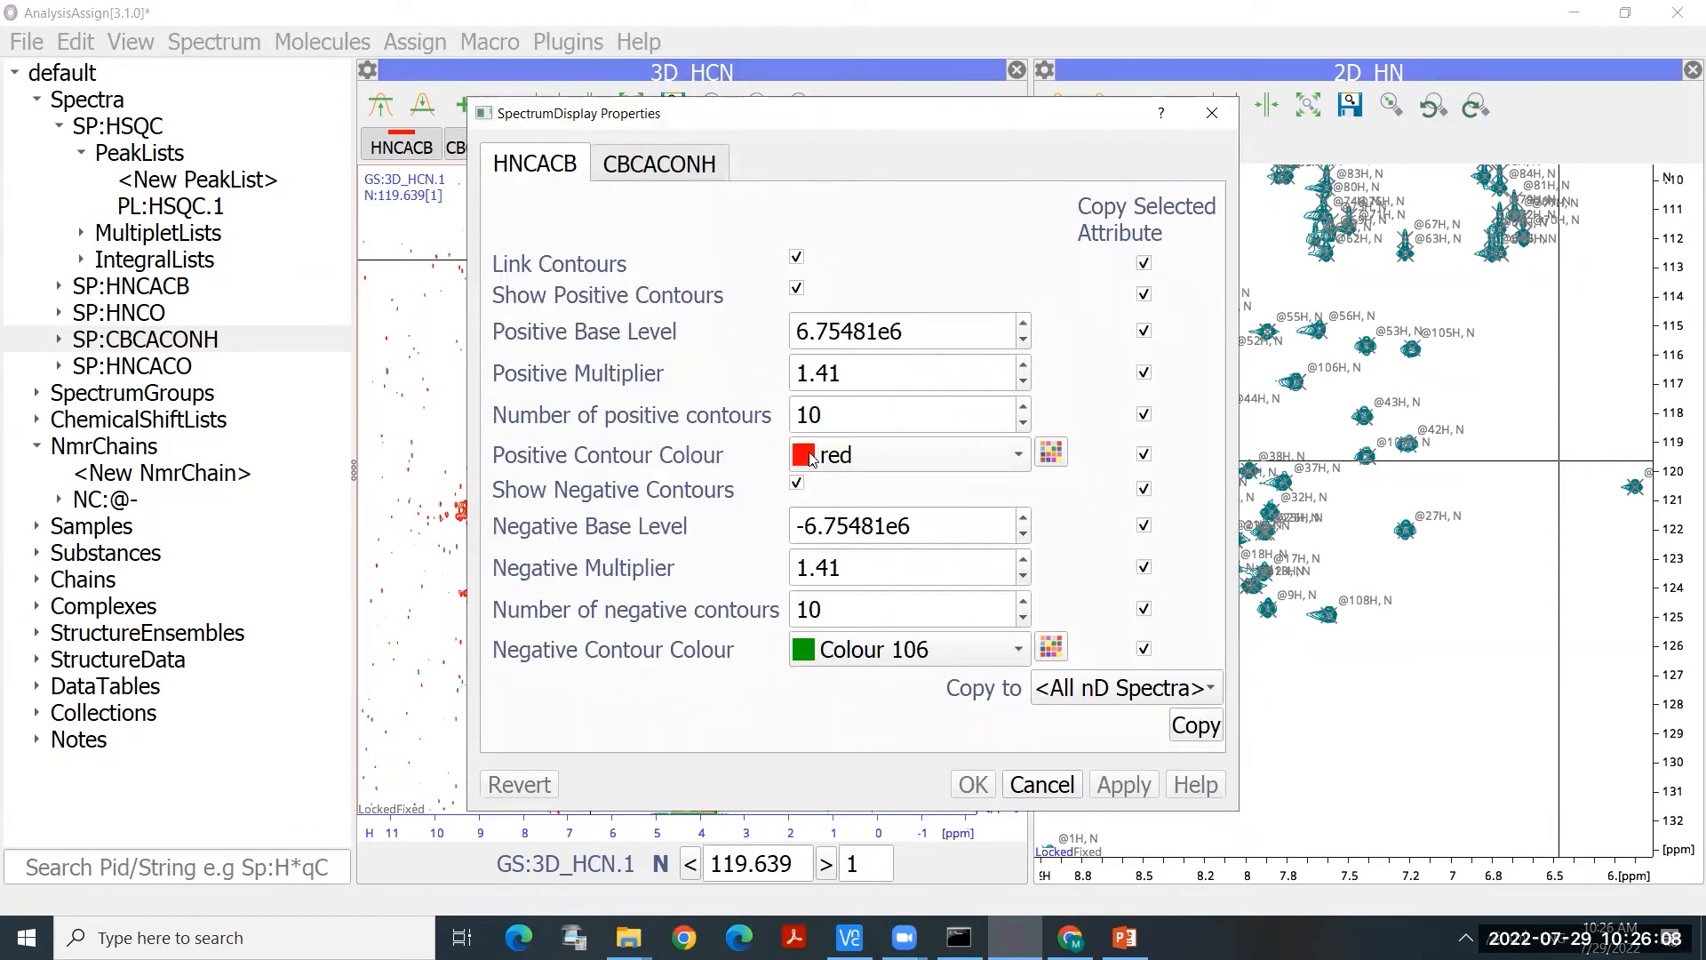
{"action": "left_click", "coordinate": [667, 176]}
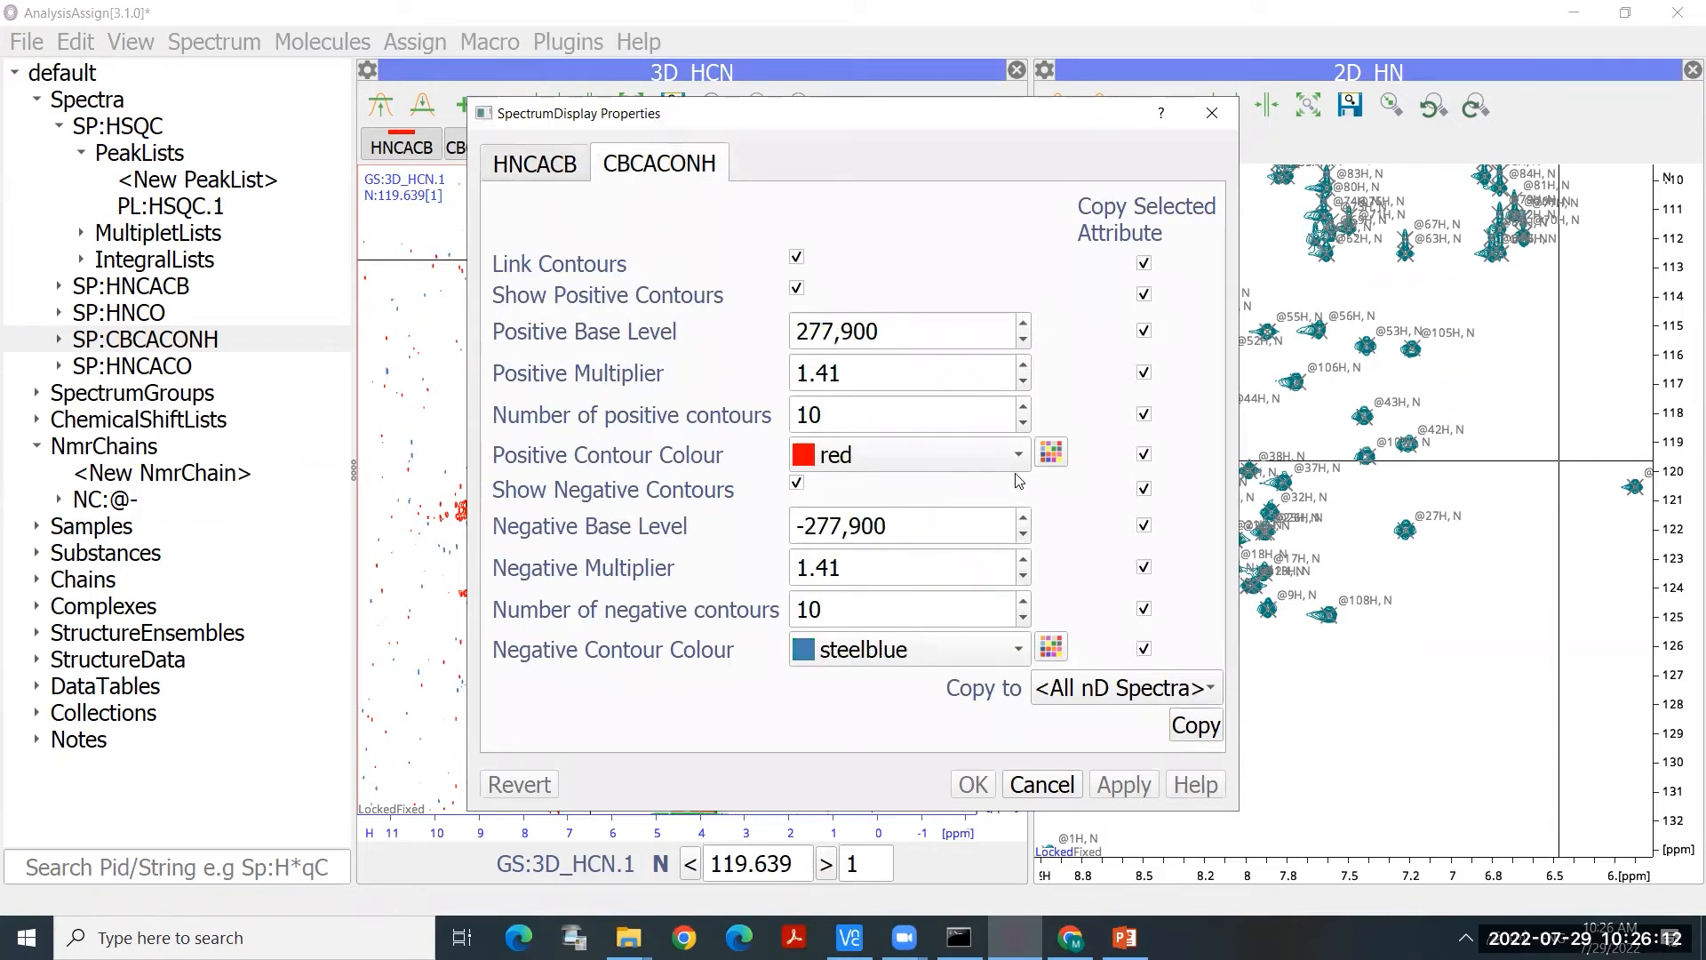
{"action": "left_click", "coordinate": [1047, 455]}
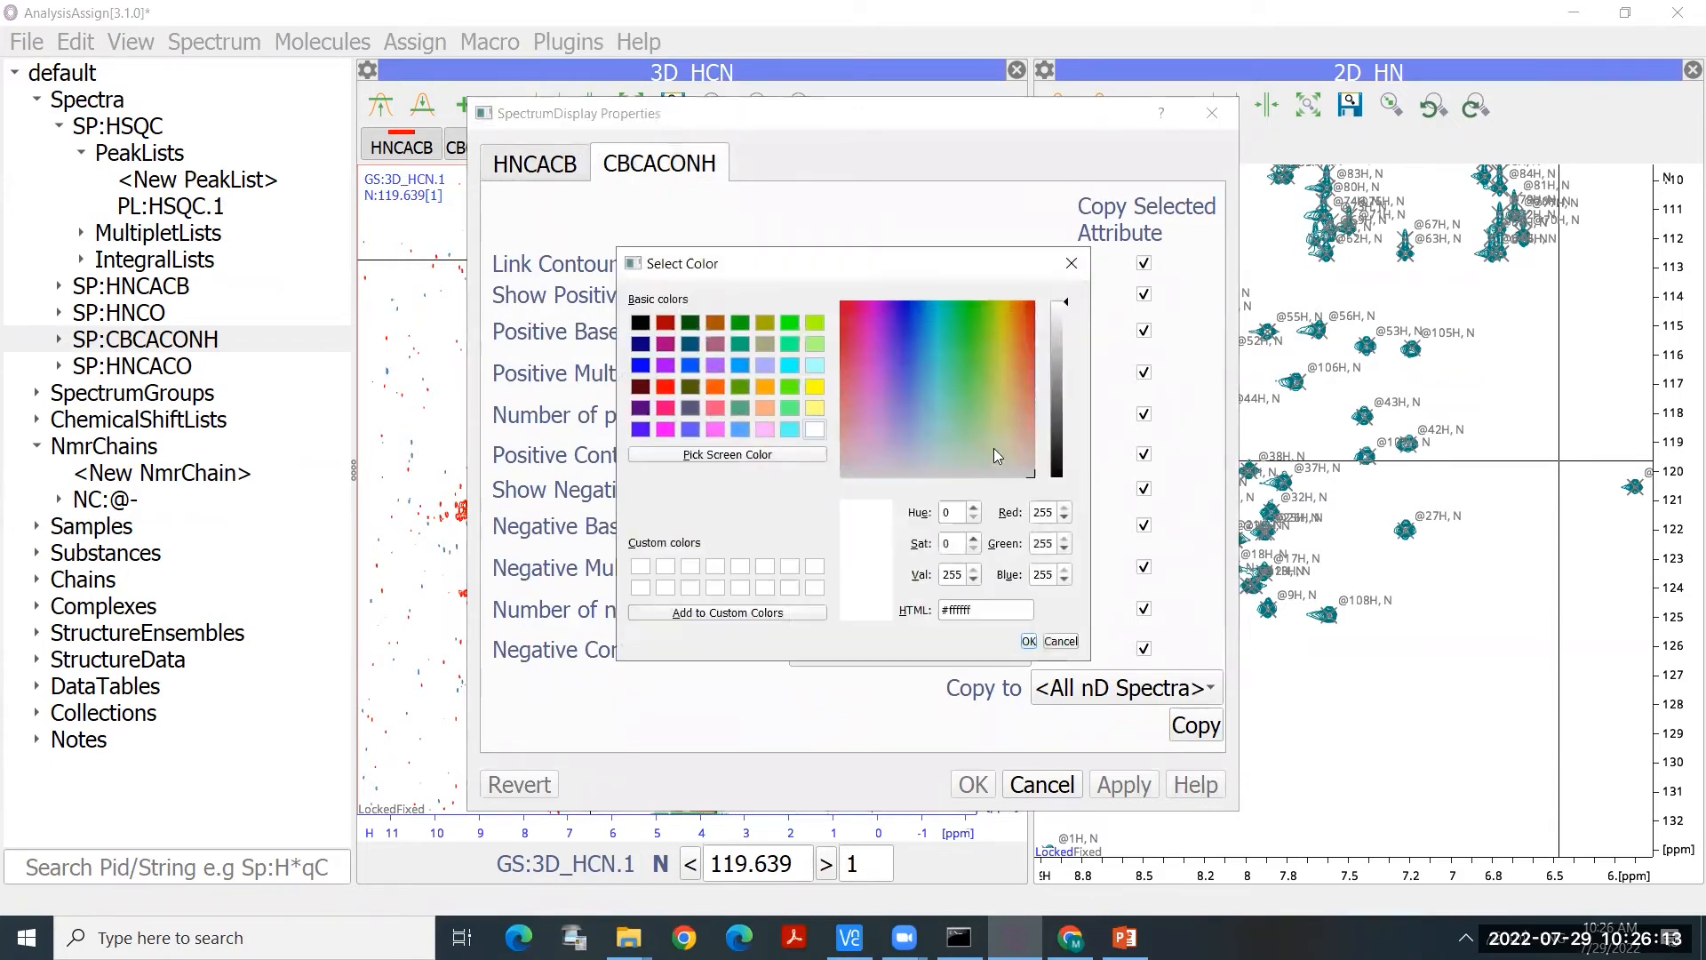
{"action": "left_click", "coordinate": [640, 365]}
{"action": "left_click", "coordinate": [1029, 642]}
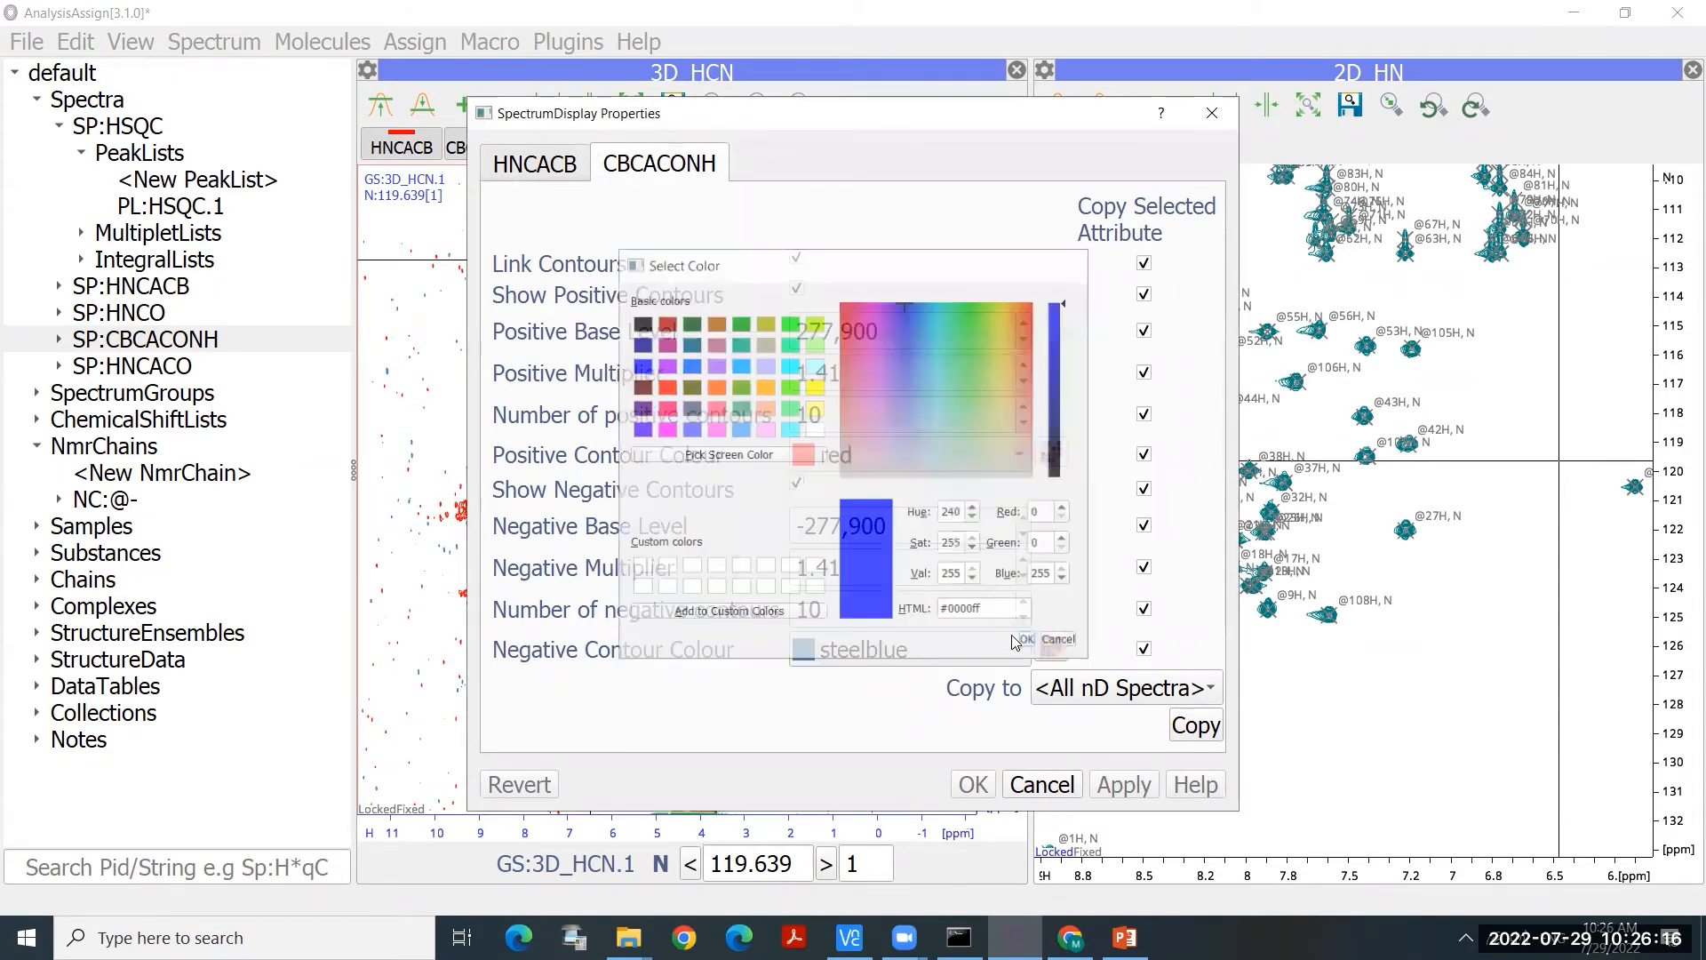
{"action": "left_click", "coordinate": [798, 486]}
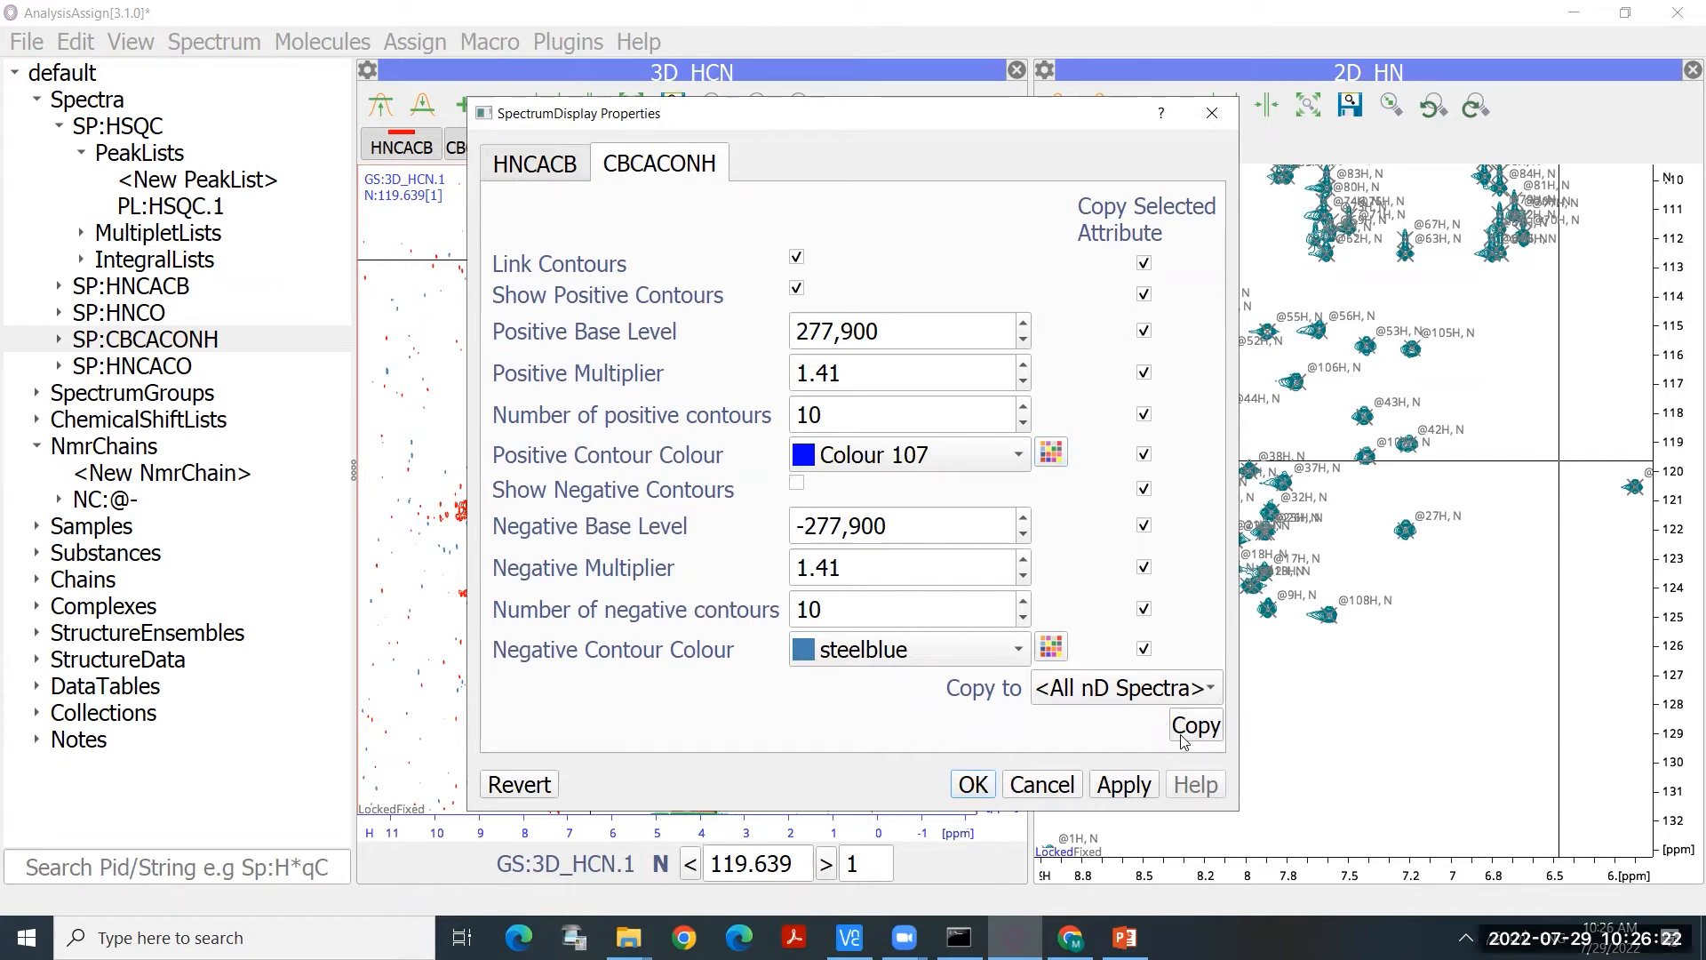
{"action": "left_click", "coordinate": [1118, 787]}
{"action": "left_click", "coordinate": [973, 785]}
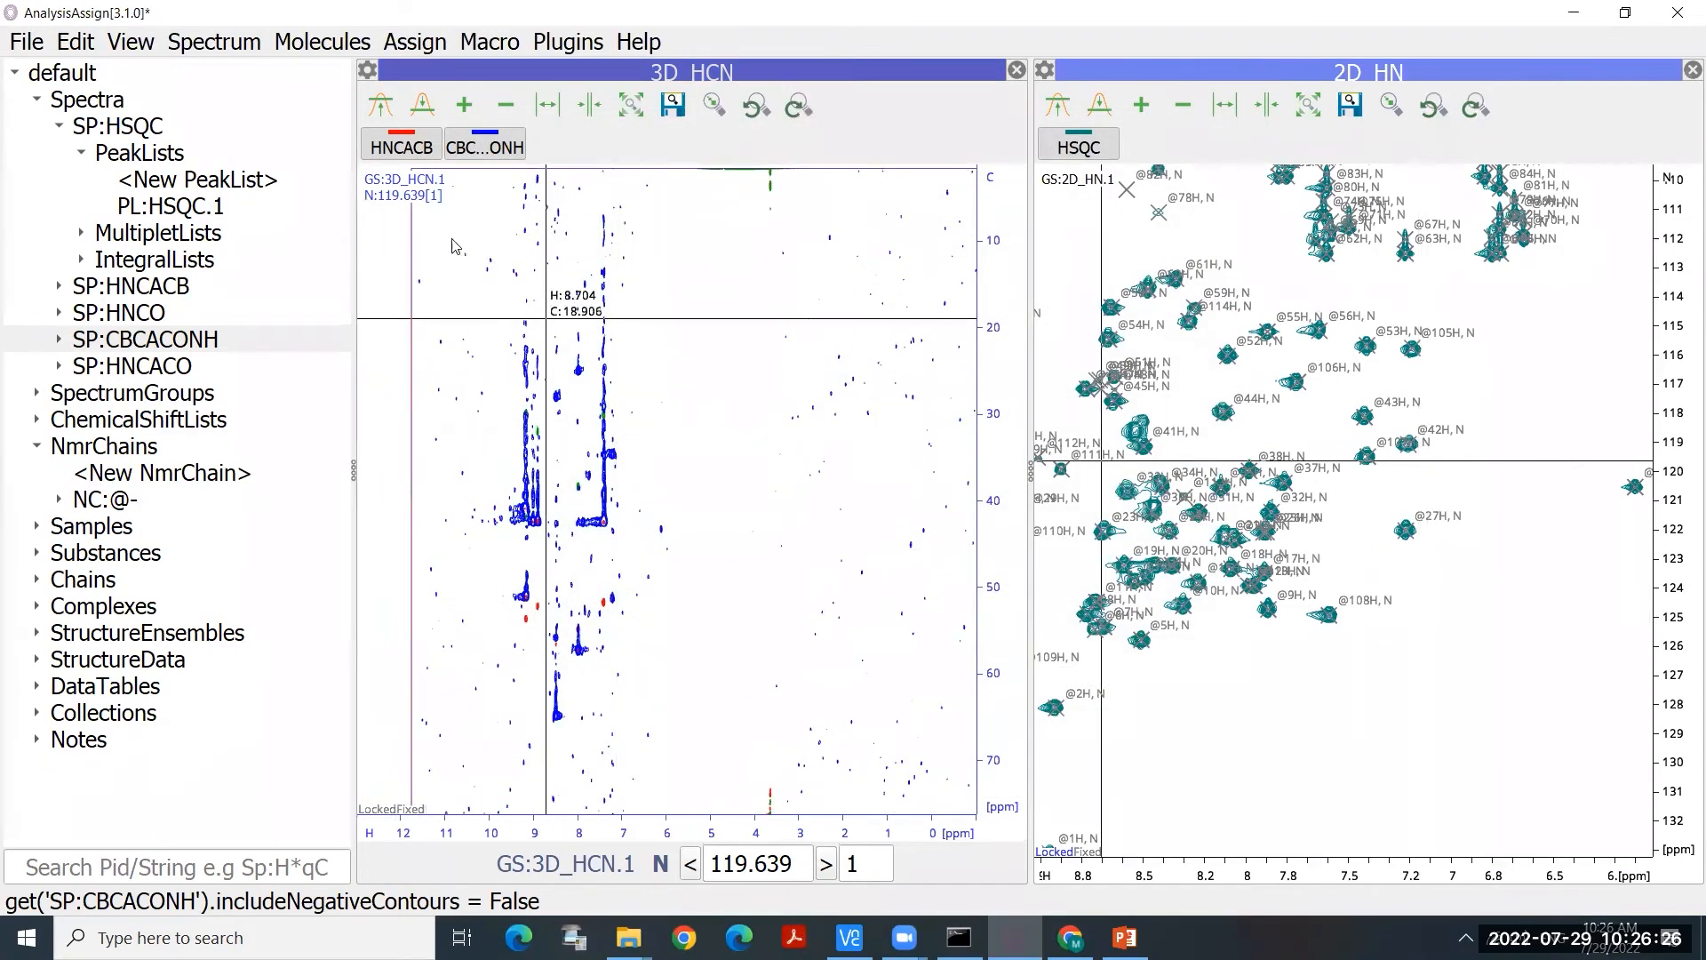
Step: Hide CBCACONH in 3D_HCN and adjust the HNCACB contour base level to about 4.79e6
{"action": "scroll", "coordinate": [580, 434], "scroll_direction": "up", "scroll_amount": 2}
{"action": "left_click_drag", "start_coordinate": [582, 437], "coordinate": [654, 430]}
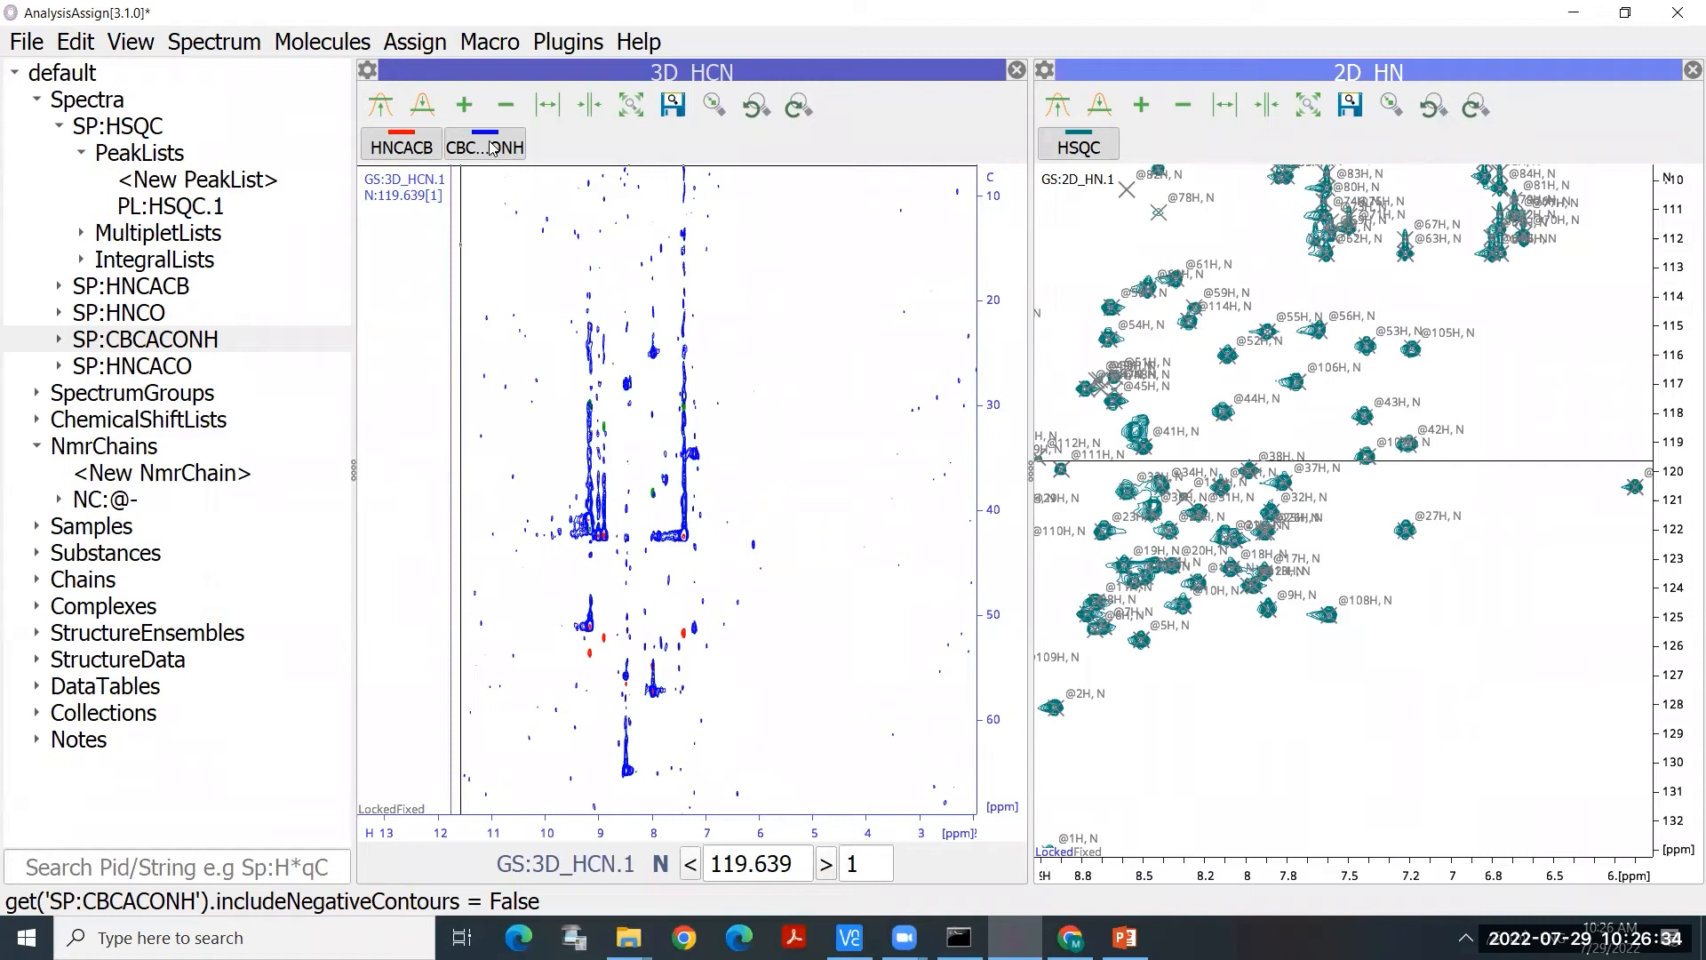
{"action": "left_click", "coordinate": [491, 147]}
{"action": "scroll", "coordinate": [601, 355], "scroll_direction": "down", "scroll_amount": 1}
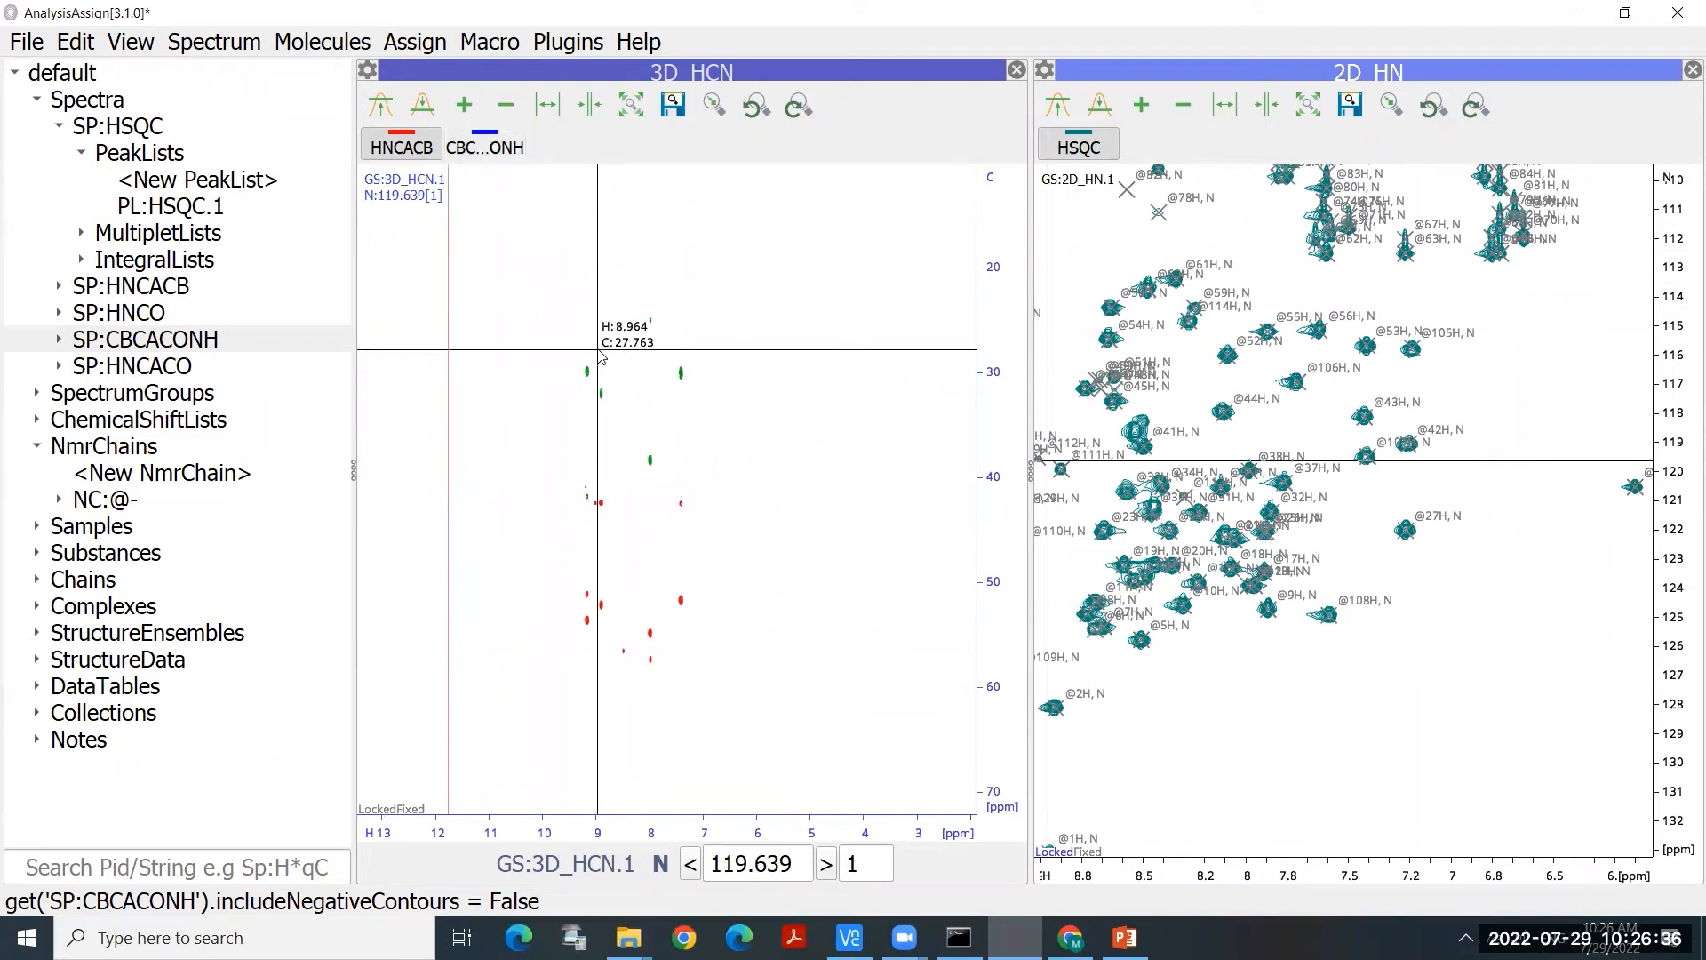
{"action": "left_click", "coordinate": [397, 117]}
{"action": "left_click", "coordinate": [396, 117]}
{"action": "left_click", "coordinate": [396, 118]}
{"action": "left_click", "coordinate": [395, 117]}
{"action": "left_click", "coordinate": [394, 117]}
{"action": "left_click", "coordinate": [393, 117]}
{"action": "left_click", "coordinate": [392, 118]}
{"action": "left_click", "coordinate": [392, 118]}
{"action": "left_click", "coordinate": [392, 118]}
{"action": "left_click", "coordinate": [392, 119]}
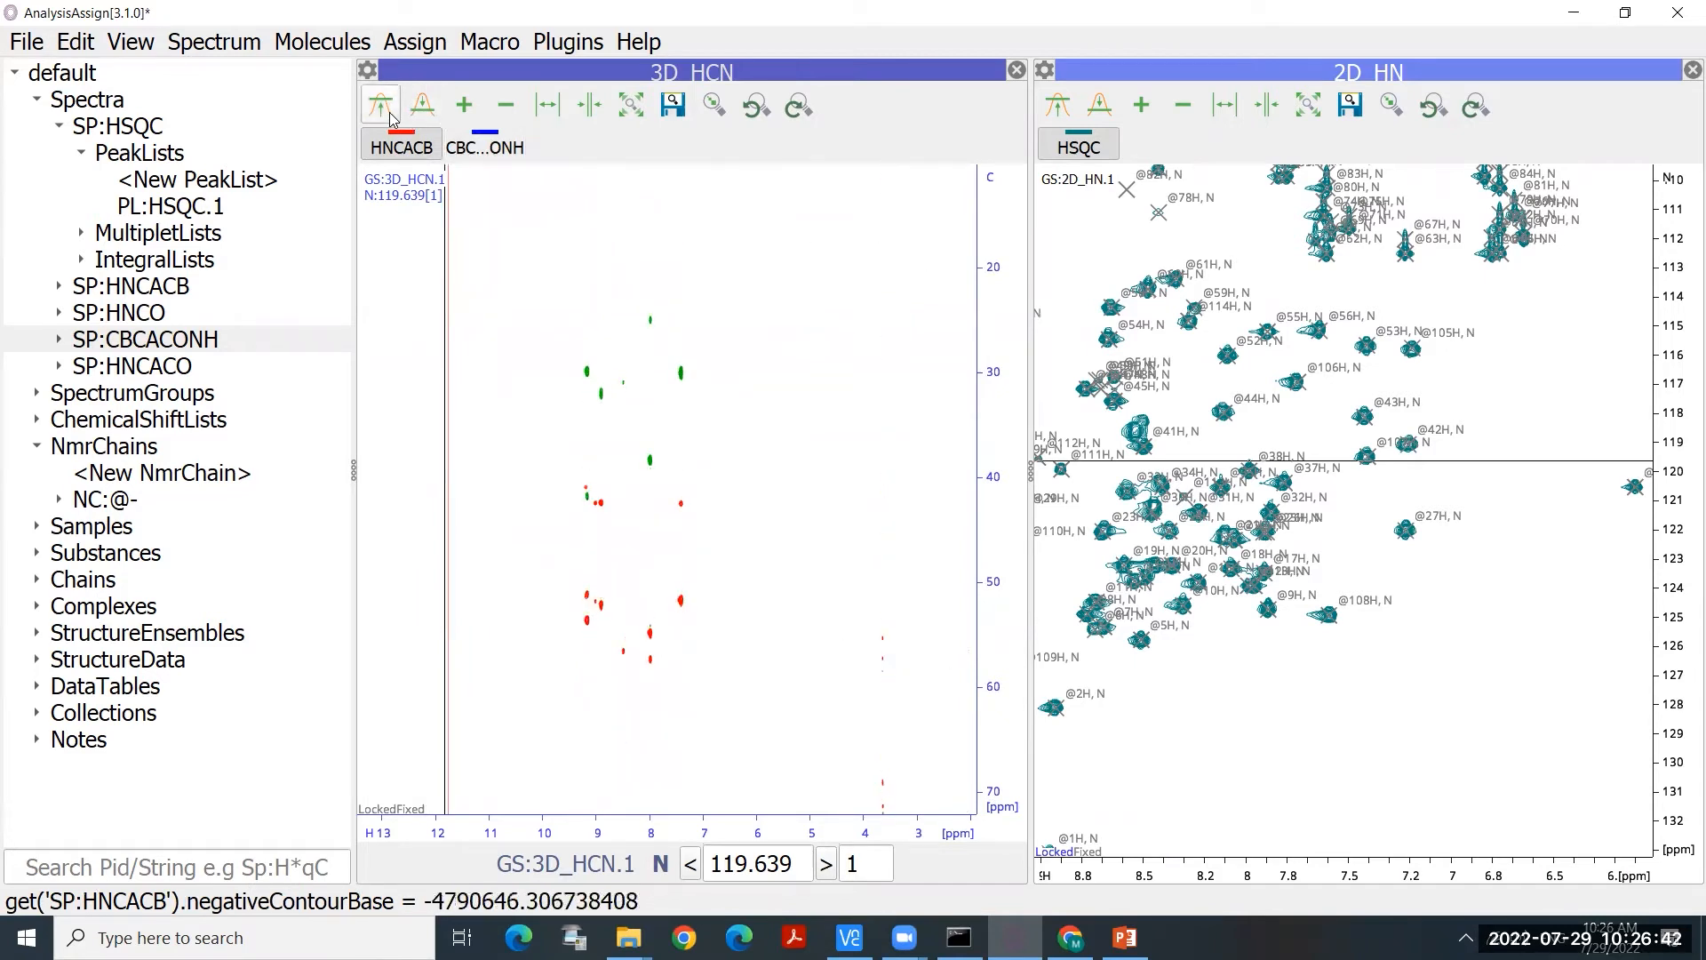
{"action": "scroll", "coordinate": [609, 379], "scroll_direction": "up", "scroll_amount": 3}
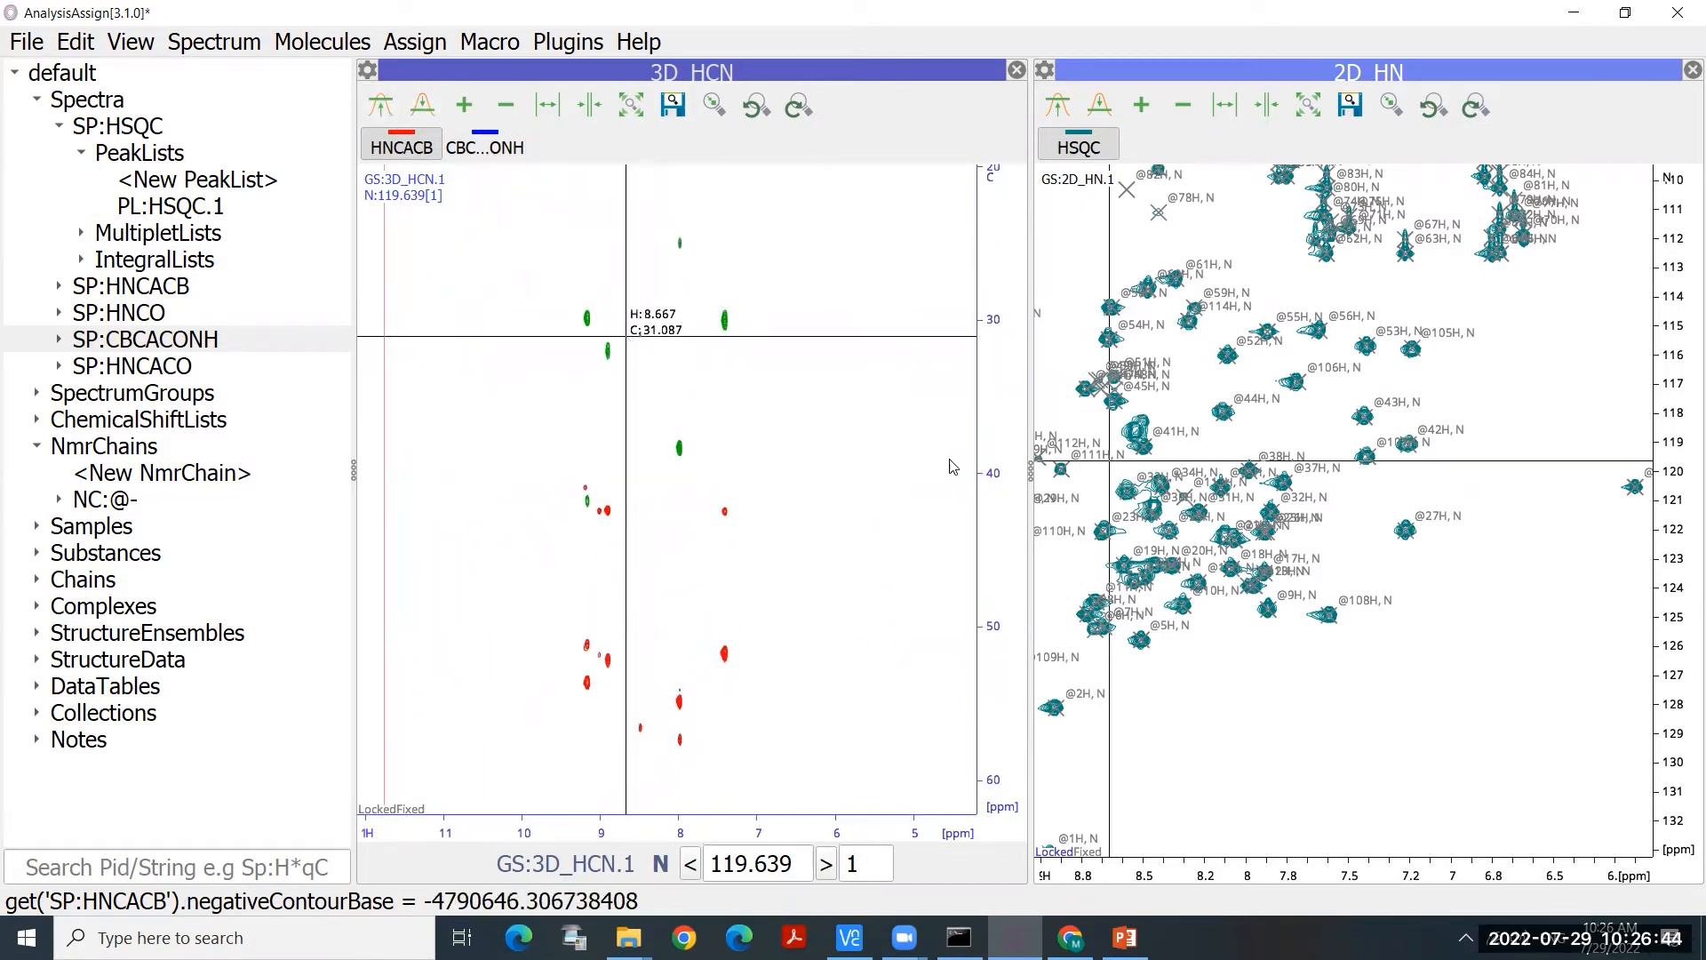
Step: Show CBCACONH alone, adjust its contour base level to about 6.12e6, and display HNCACB over it again
{"action": "left_click", "coordinate": [435, 151]}
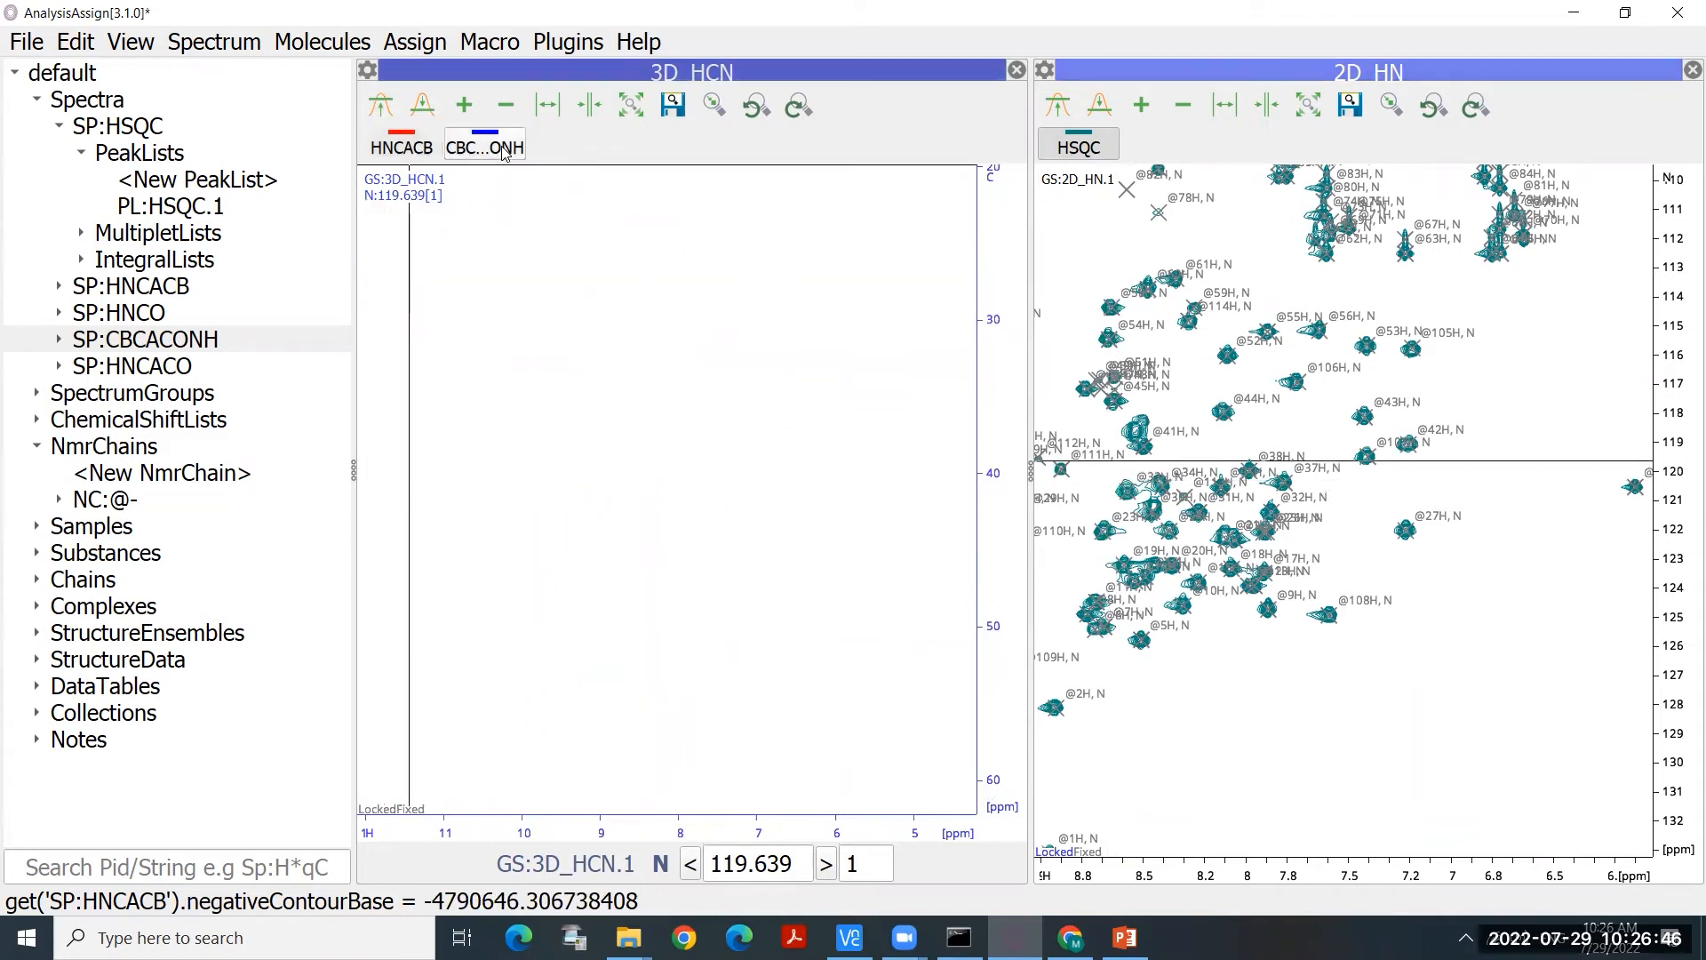
{"action": "left_click", "coordinate": [503, 149]}
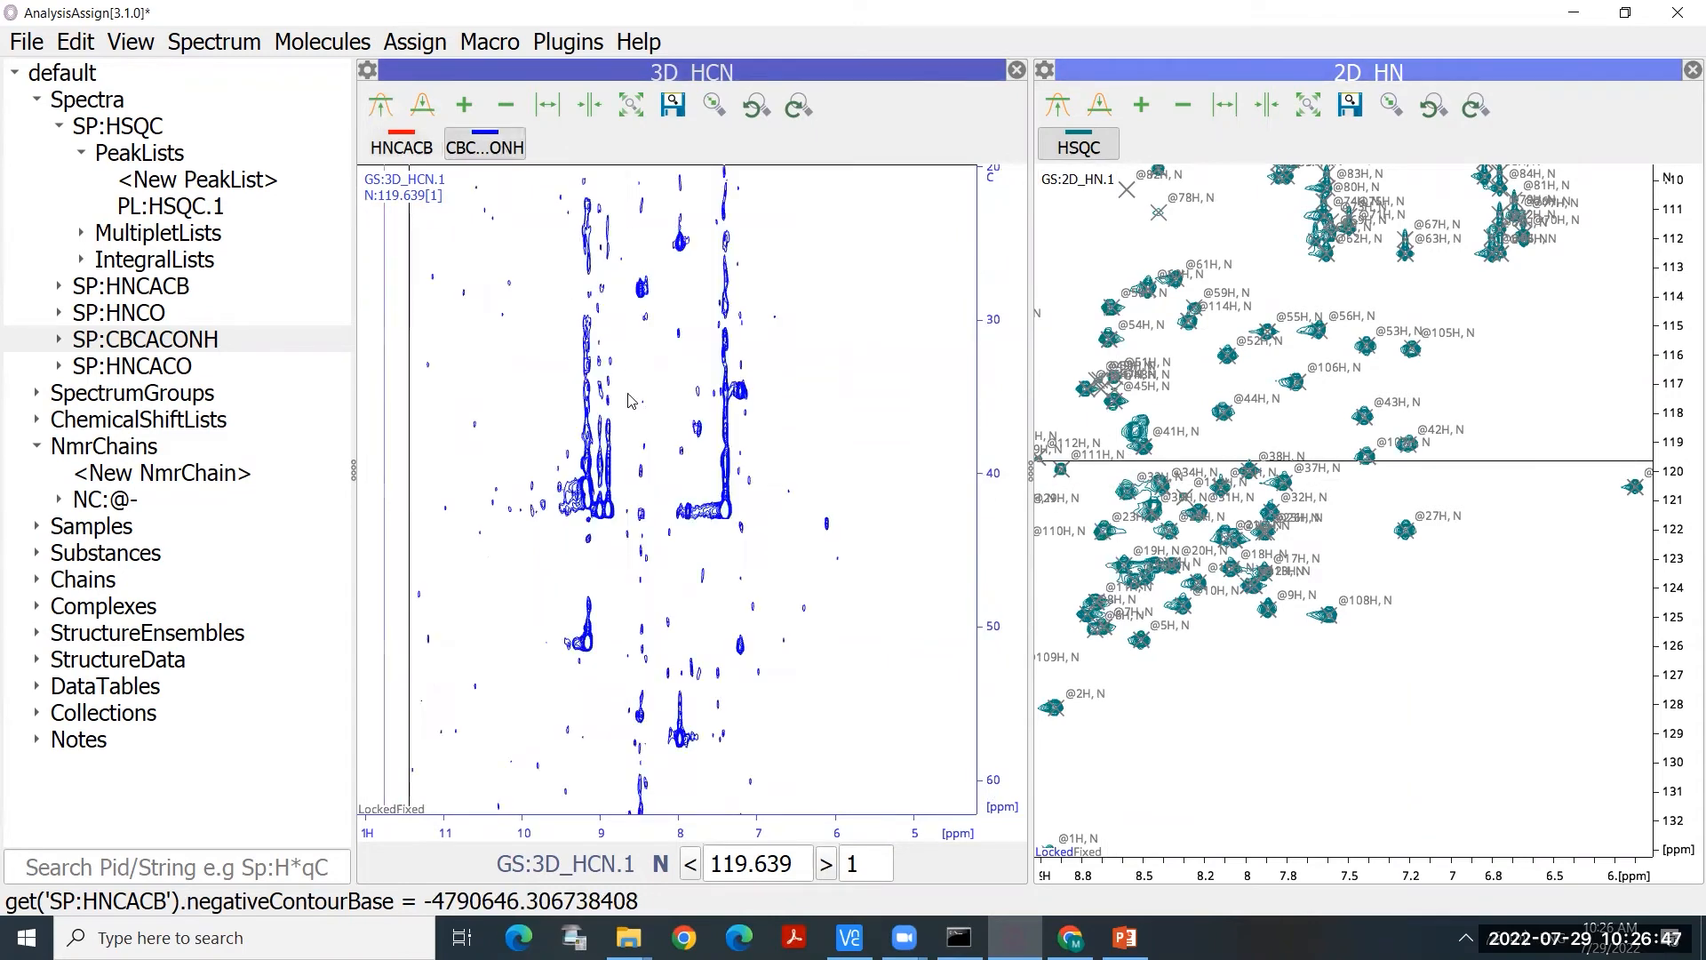
{"action": "left_click", "coordinate": [381, 109]}
{"action": "left_click", "coordinate": [382, 109]}
{"action": "left_click", "coordinate": [381, 108]}
{"action": "left_click", "coordinate": [381, 116]}
{"action": "left_click", "coordinate": [381, 116]}
{"action": "left_click", "coordinate": [382, 115]}
{"action": "left_click", "coordinate": [381, 116]}
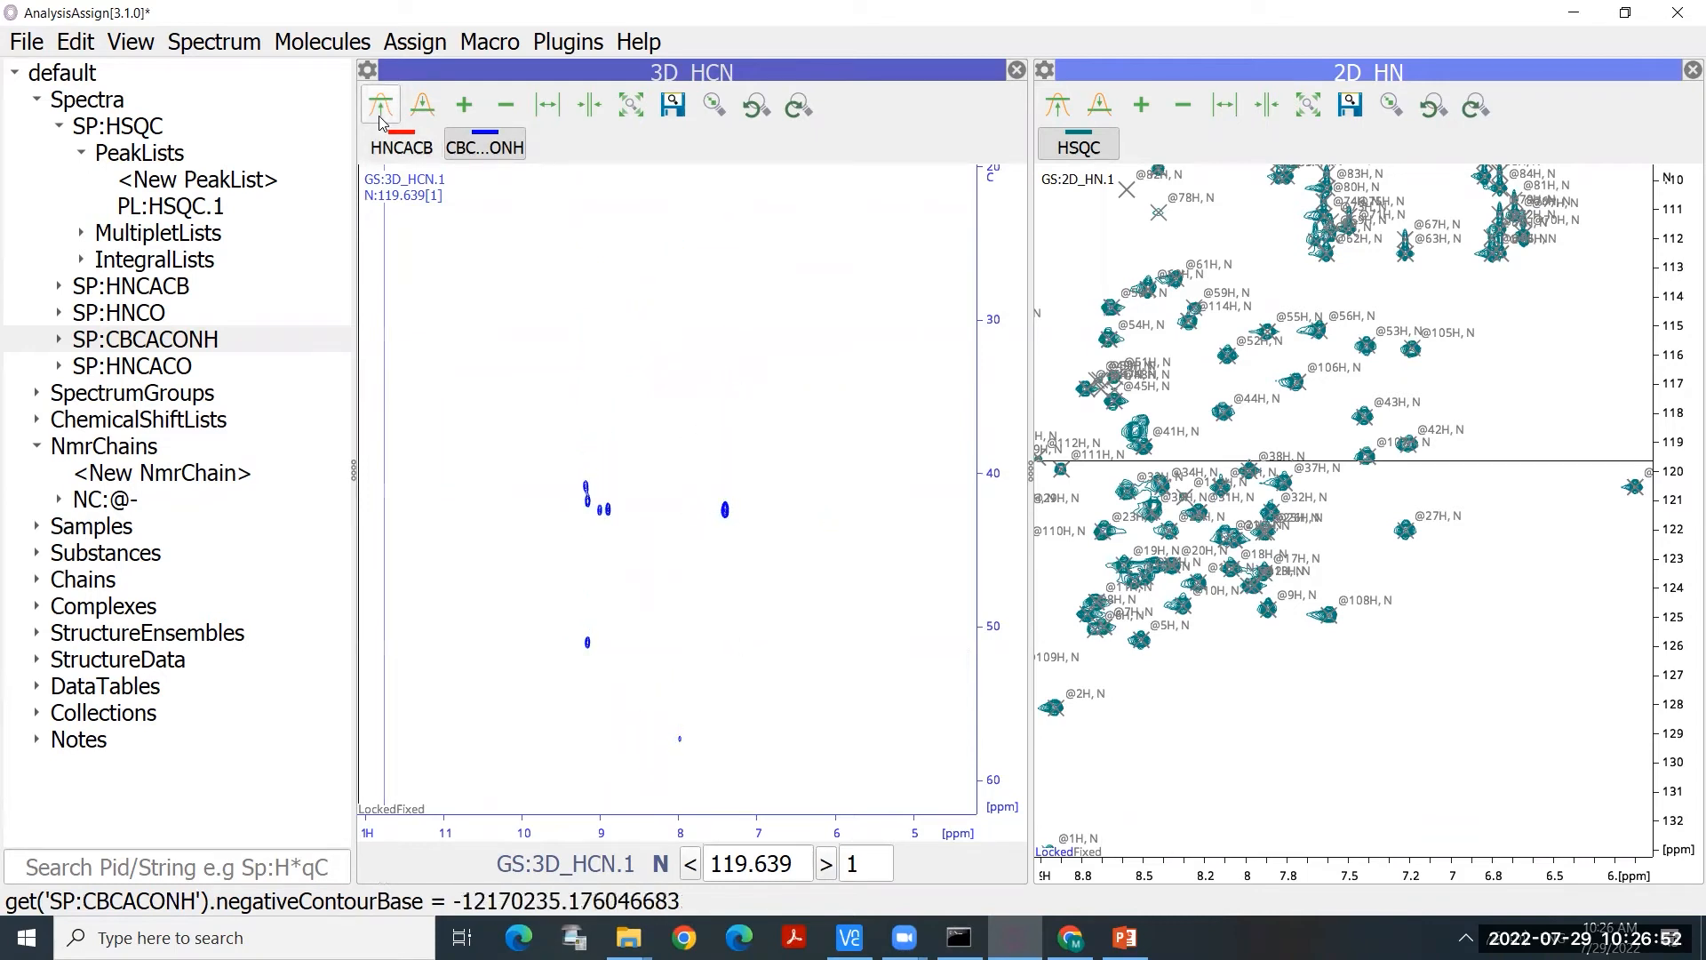
{"action": "left_click", "coordinate": [423, 121]}
{"action": "left_click", "coordinate": [423, 121]}
{"action": "left_click_drag", "start_coordinate": [683, 555], "coordinate": [672, 460]}
{"action": "left_click", "coordinate": [402, 146]}
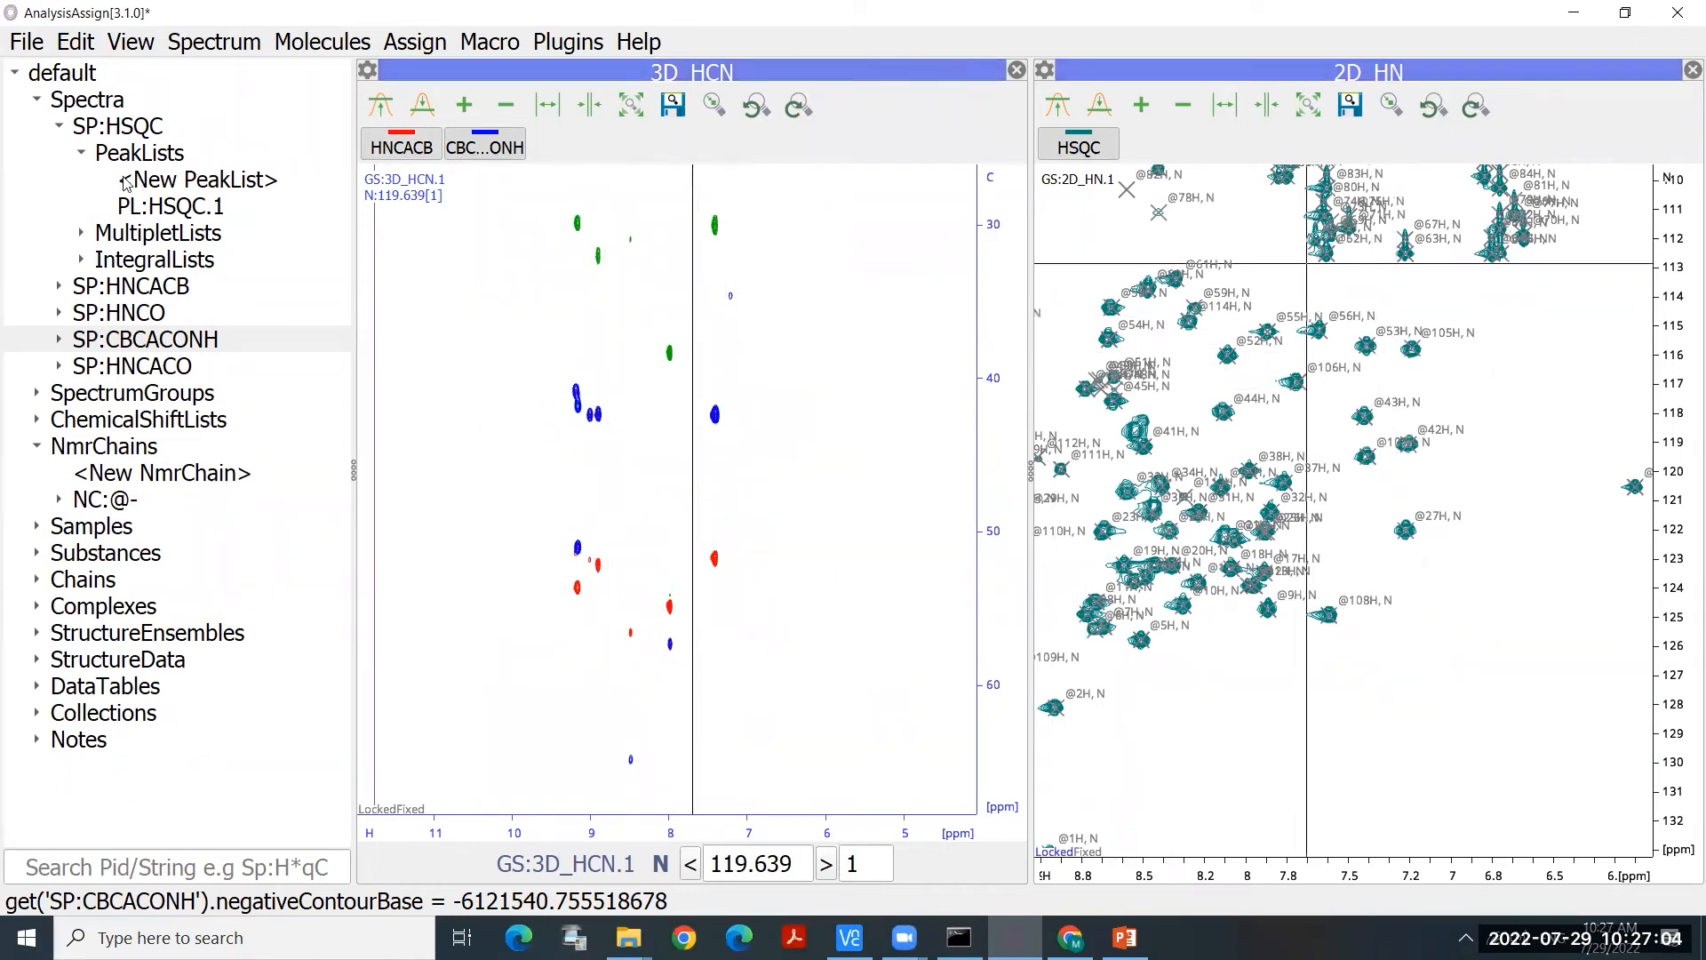
Step: Open the Pick and Assign module and set GD:3D_HCN as the display in which it picks peaks
{"action": "left_click", "coordinate": [412, 46]}
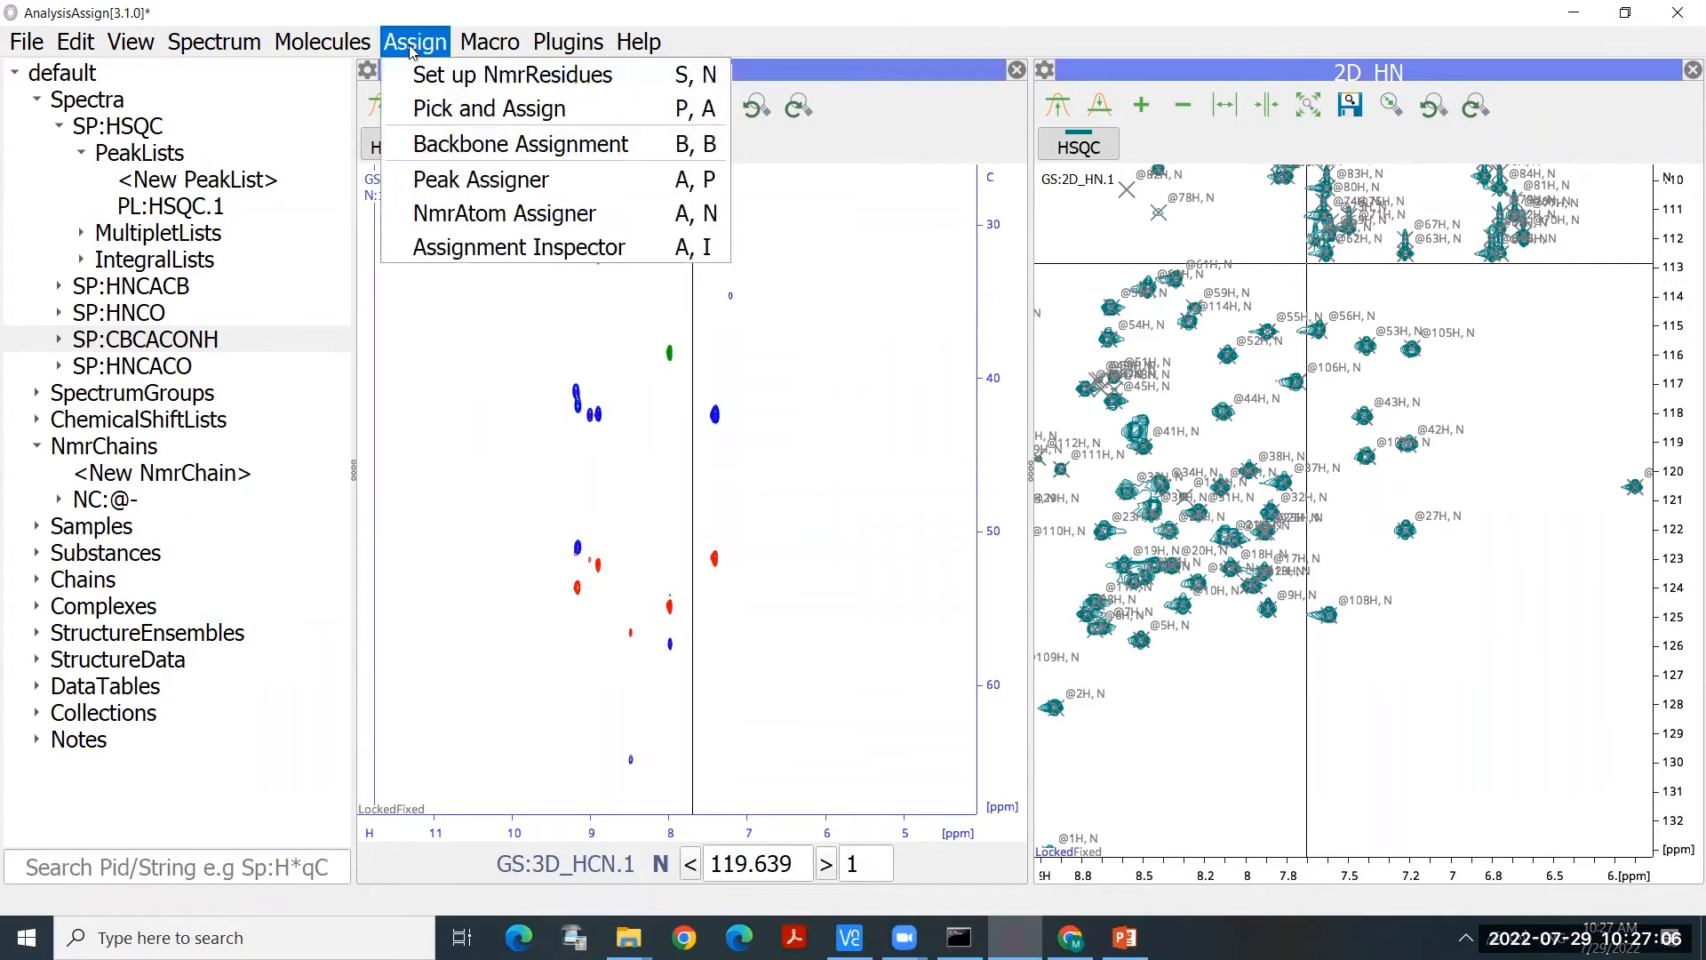
{"action": "left_click", "coordinate": [440, 110]}
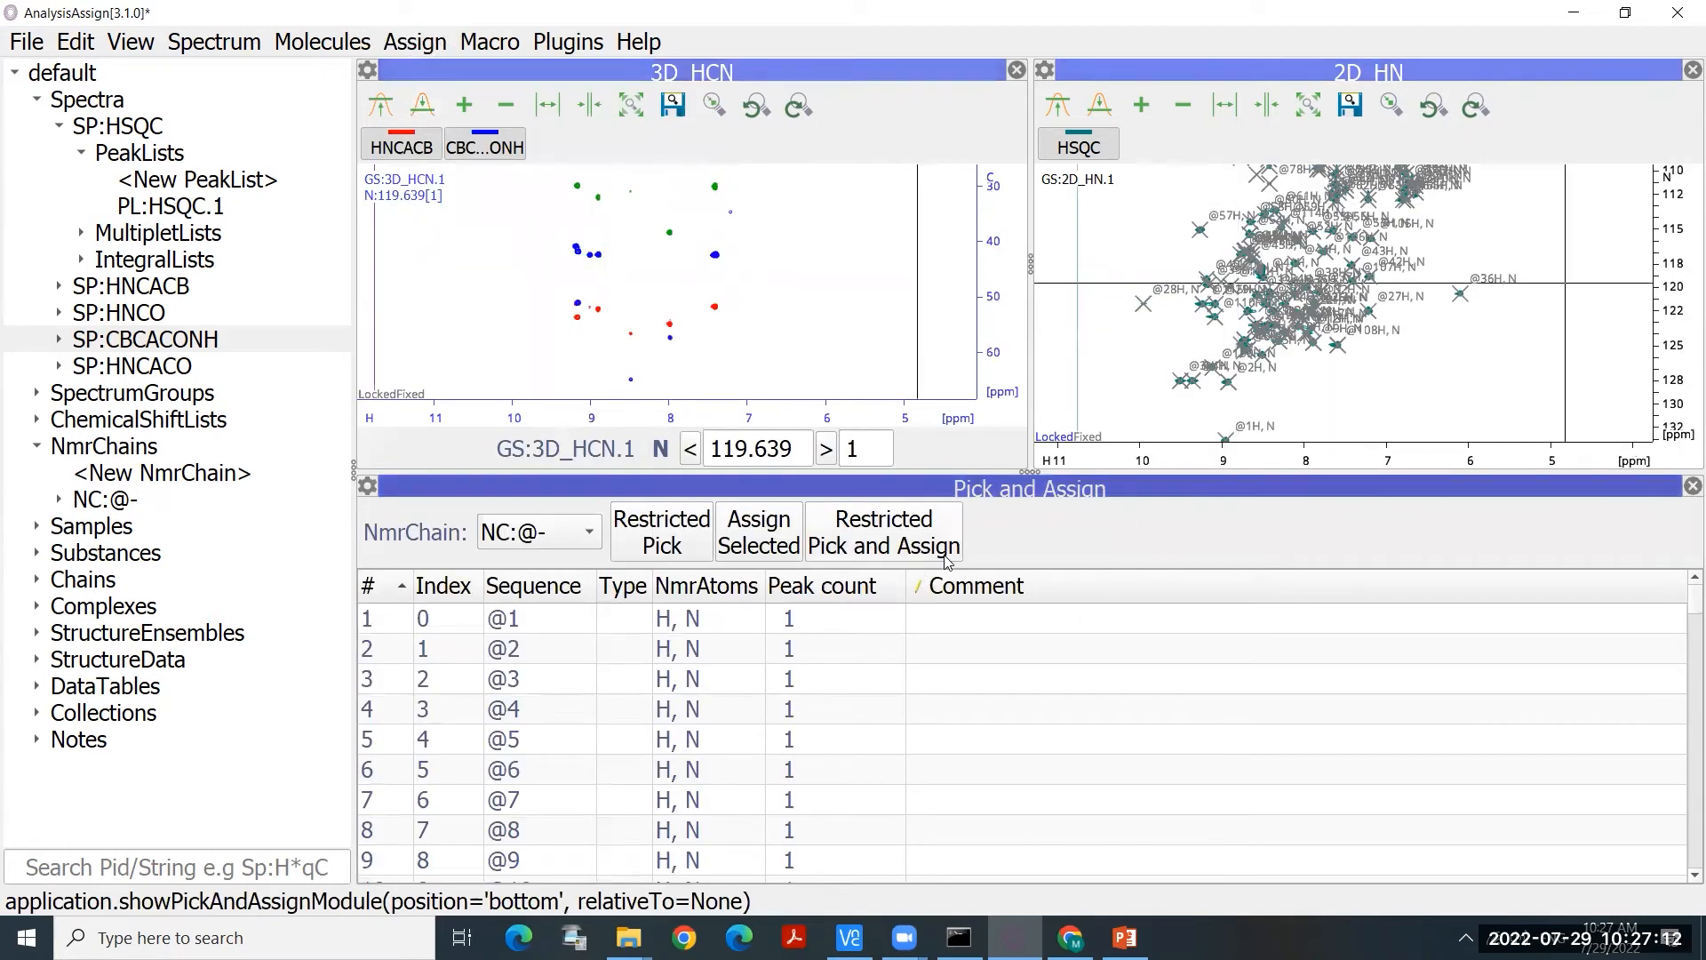
{"action": "left_click", "coordinate": [369, 488]}
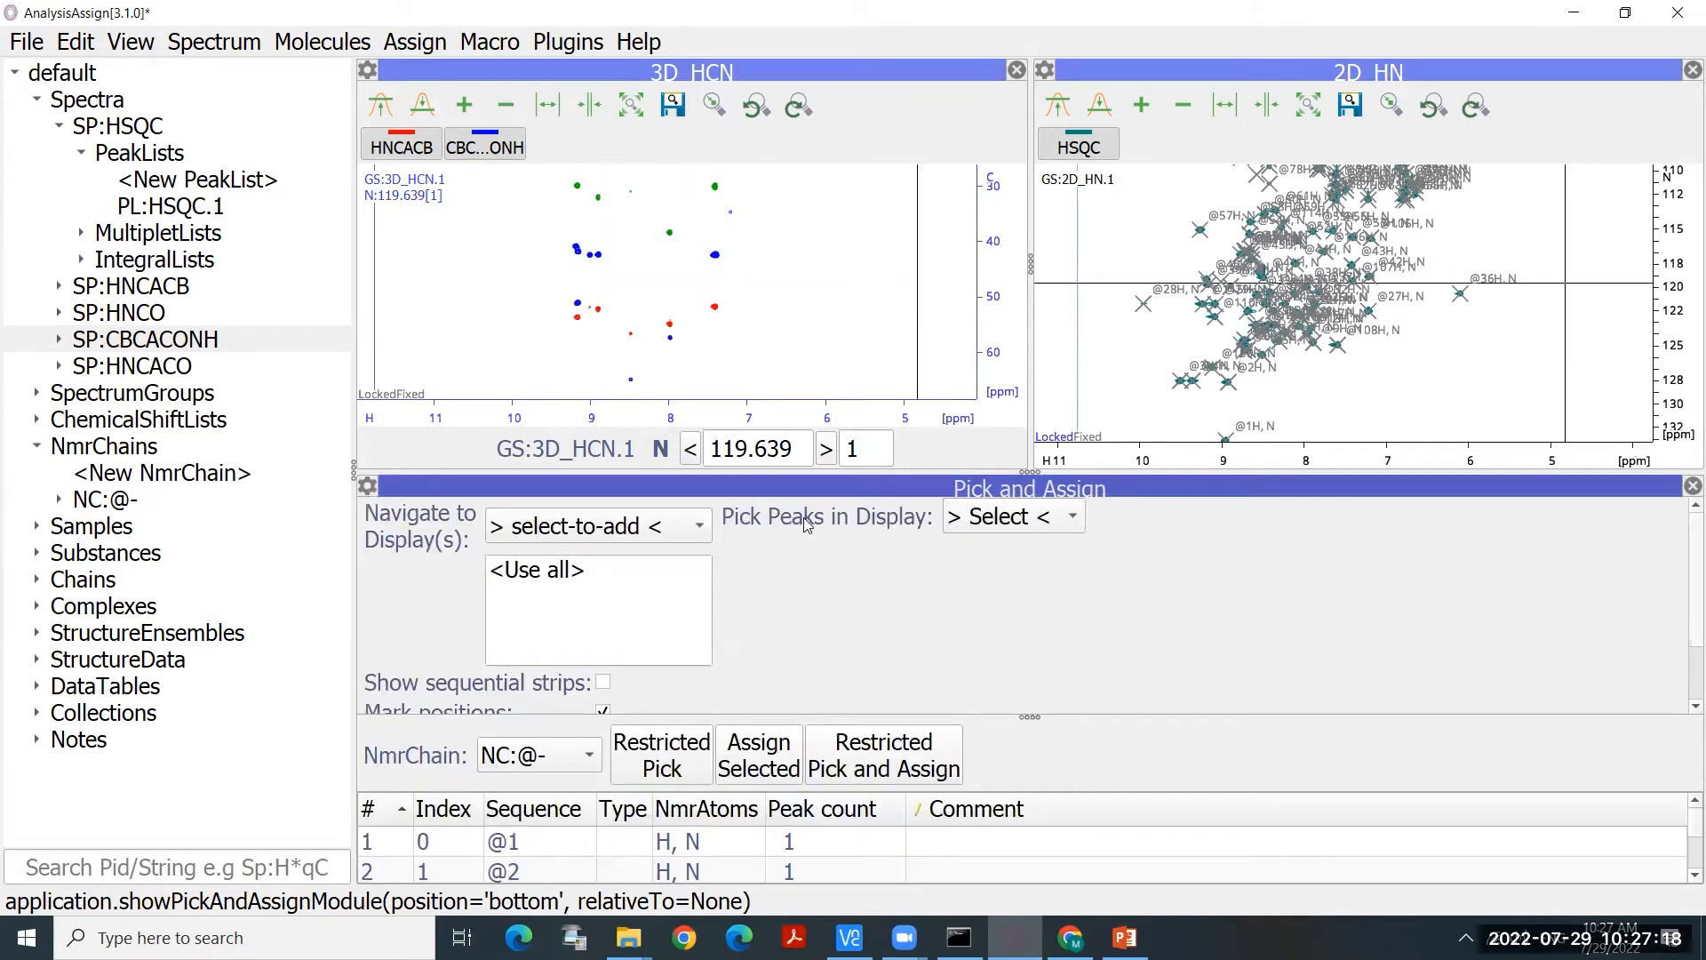
{"action": "left_click", "coordinate": [997, 524]}
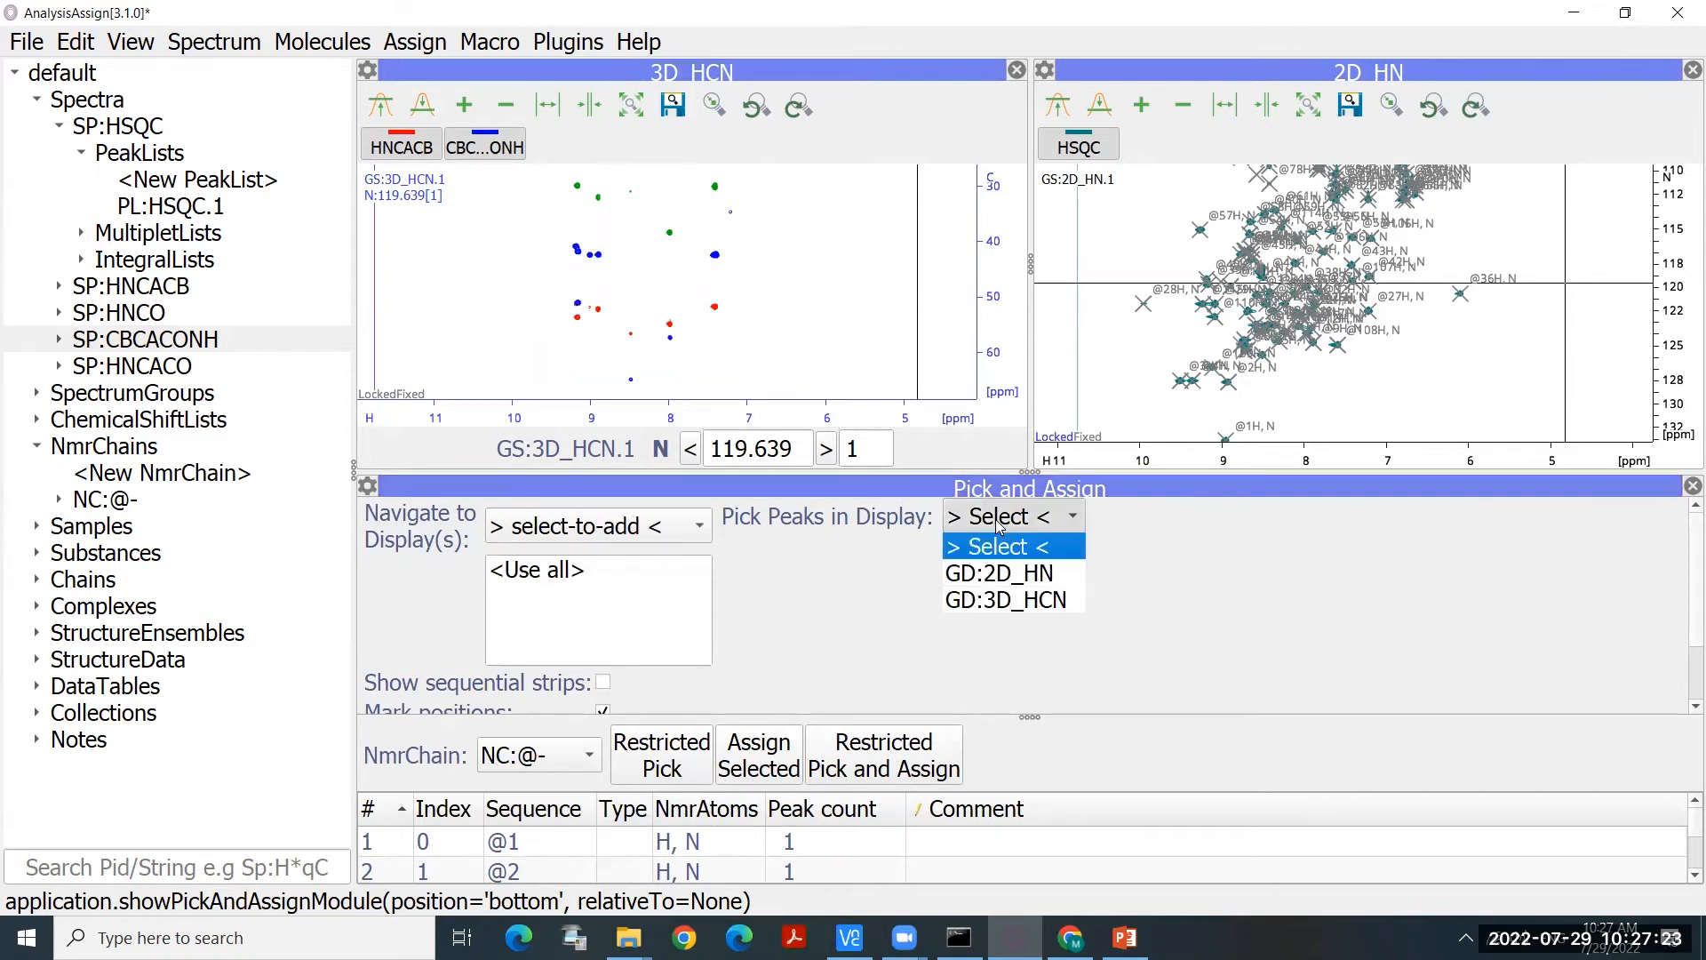
{"action": "left_click", "coordinate": [1025, 608]}
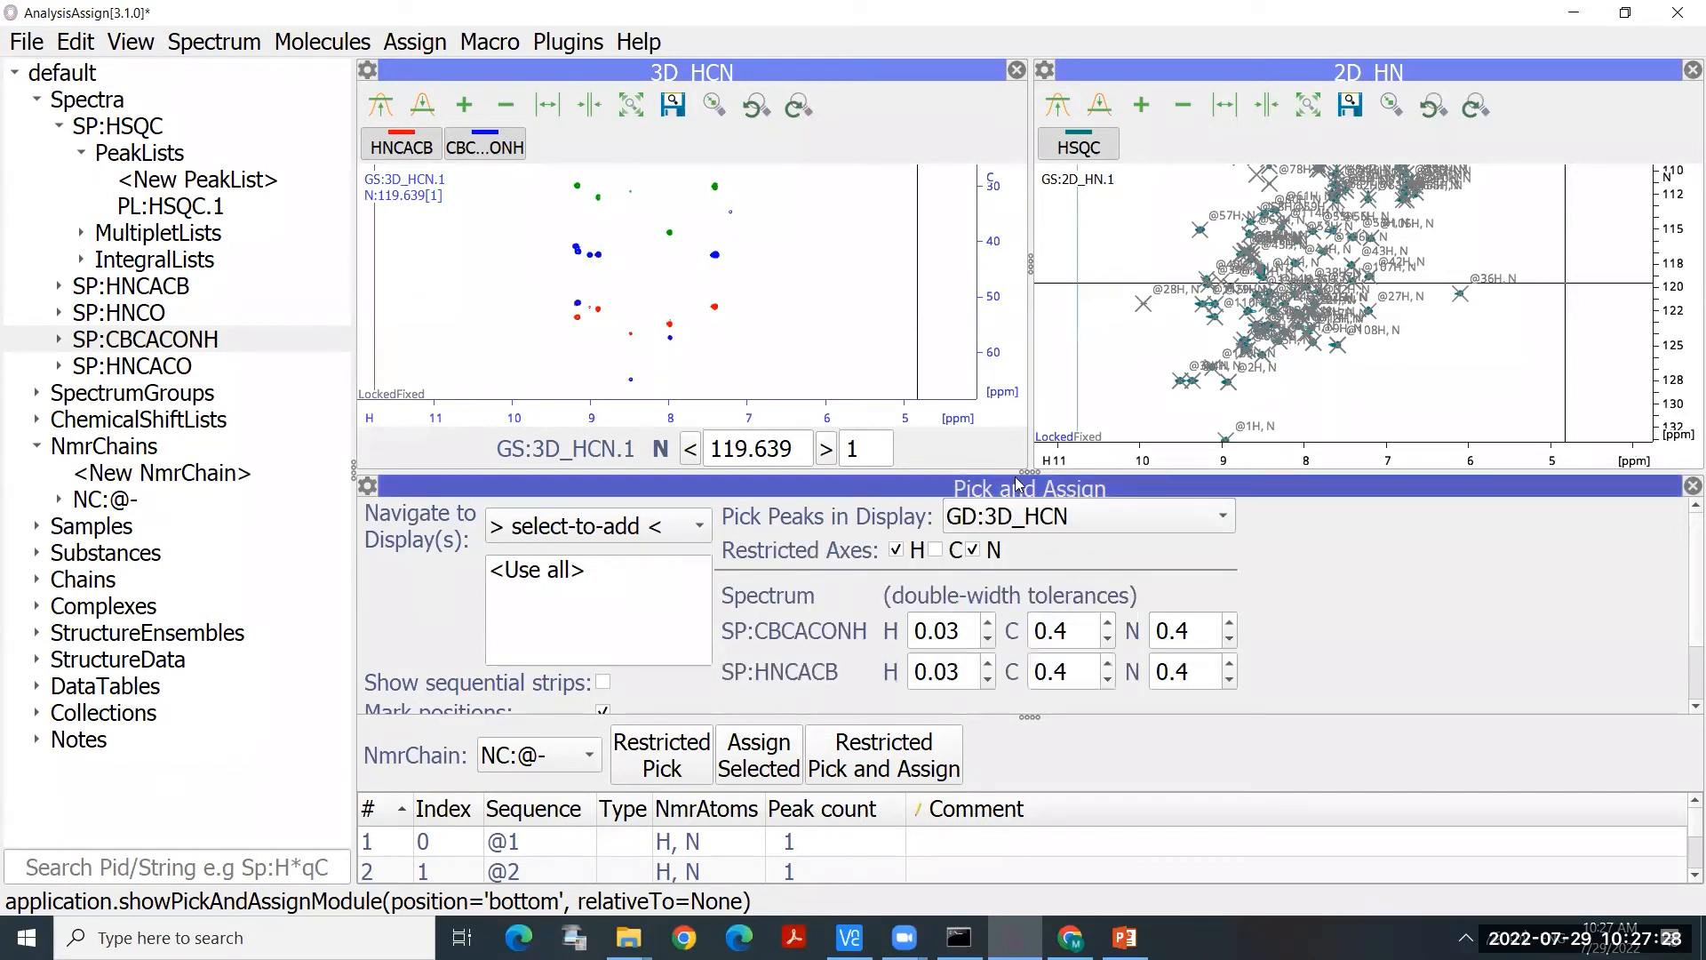
{"action": "left_click", "coordinate": [367, 487]}
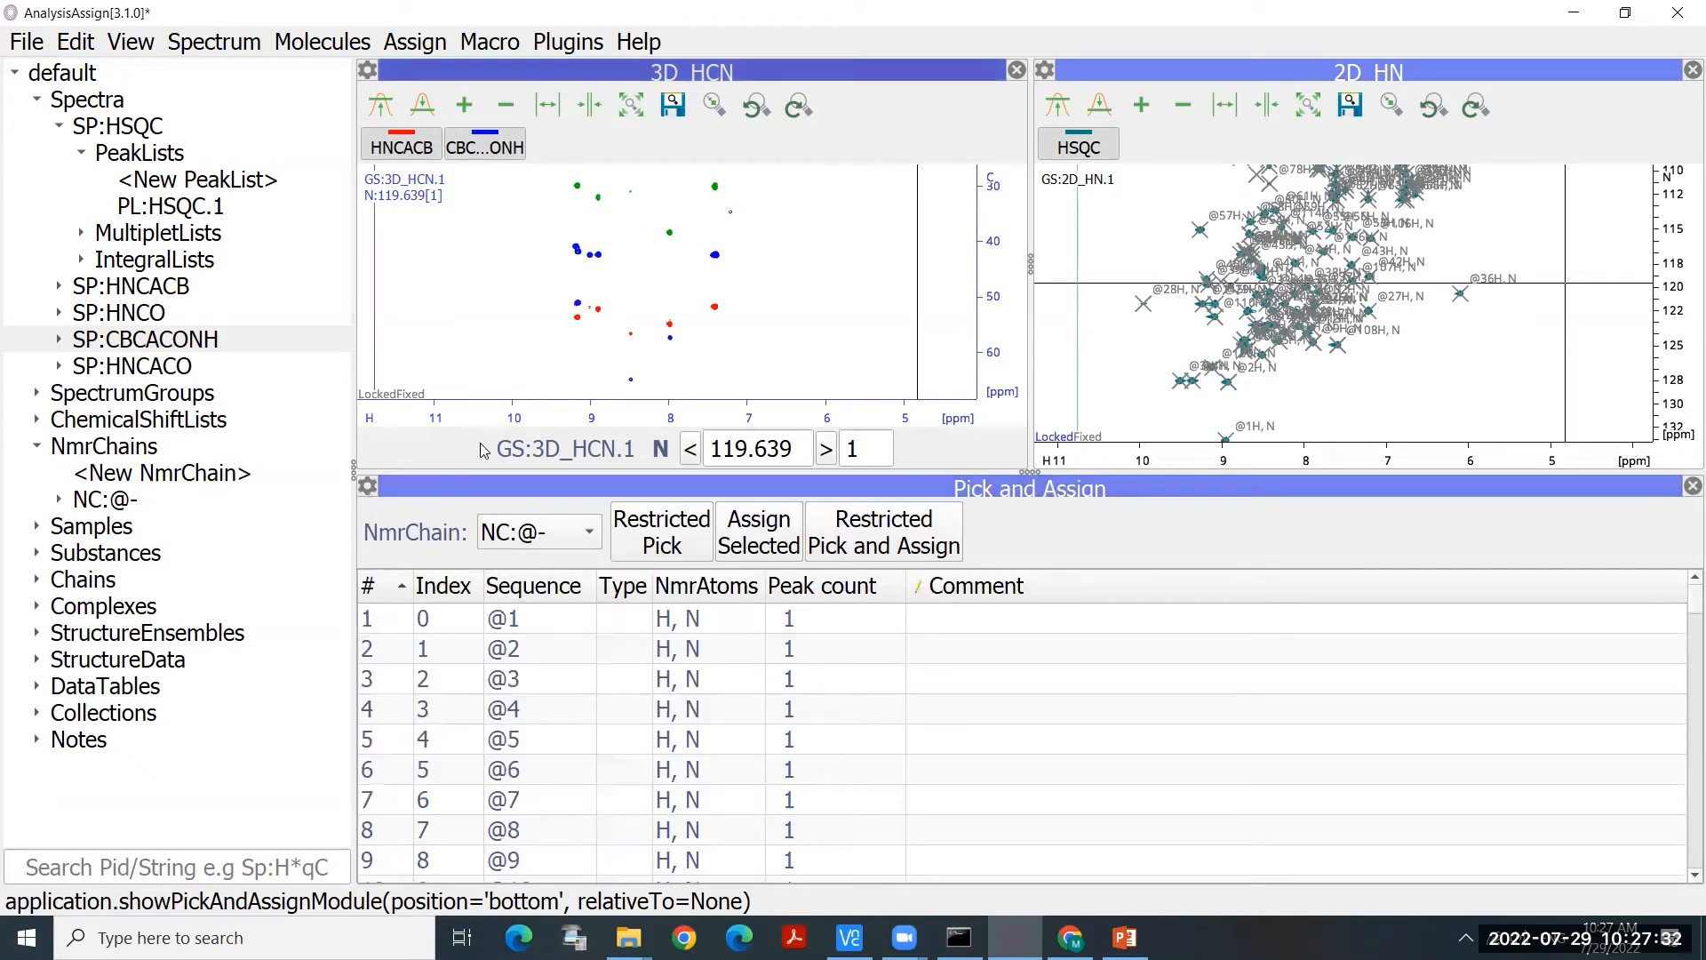
Step: Place the Pick and Assign module below the 2D_HN display and add the NmrAtom Assigner beneath it
{"action": "left_click_drag", "start_coordinate": [1012, 492], "coordinate": [1238, 465]}
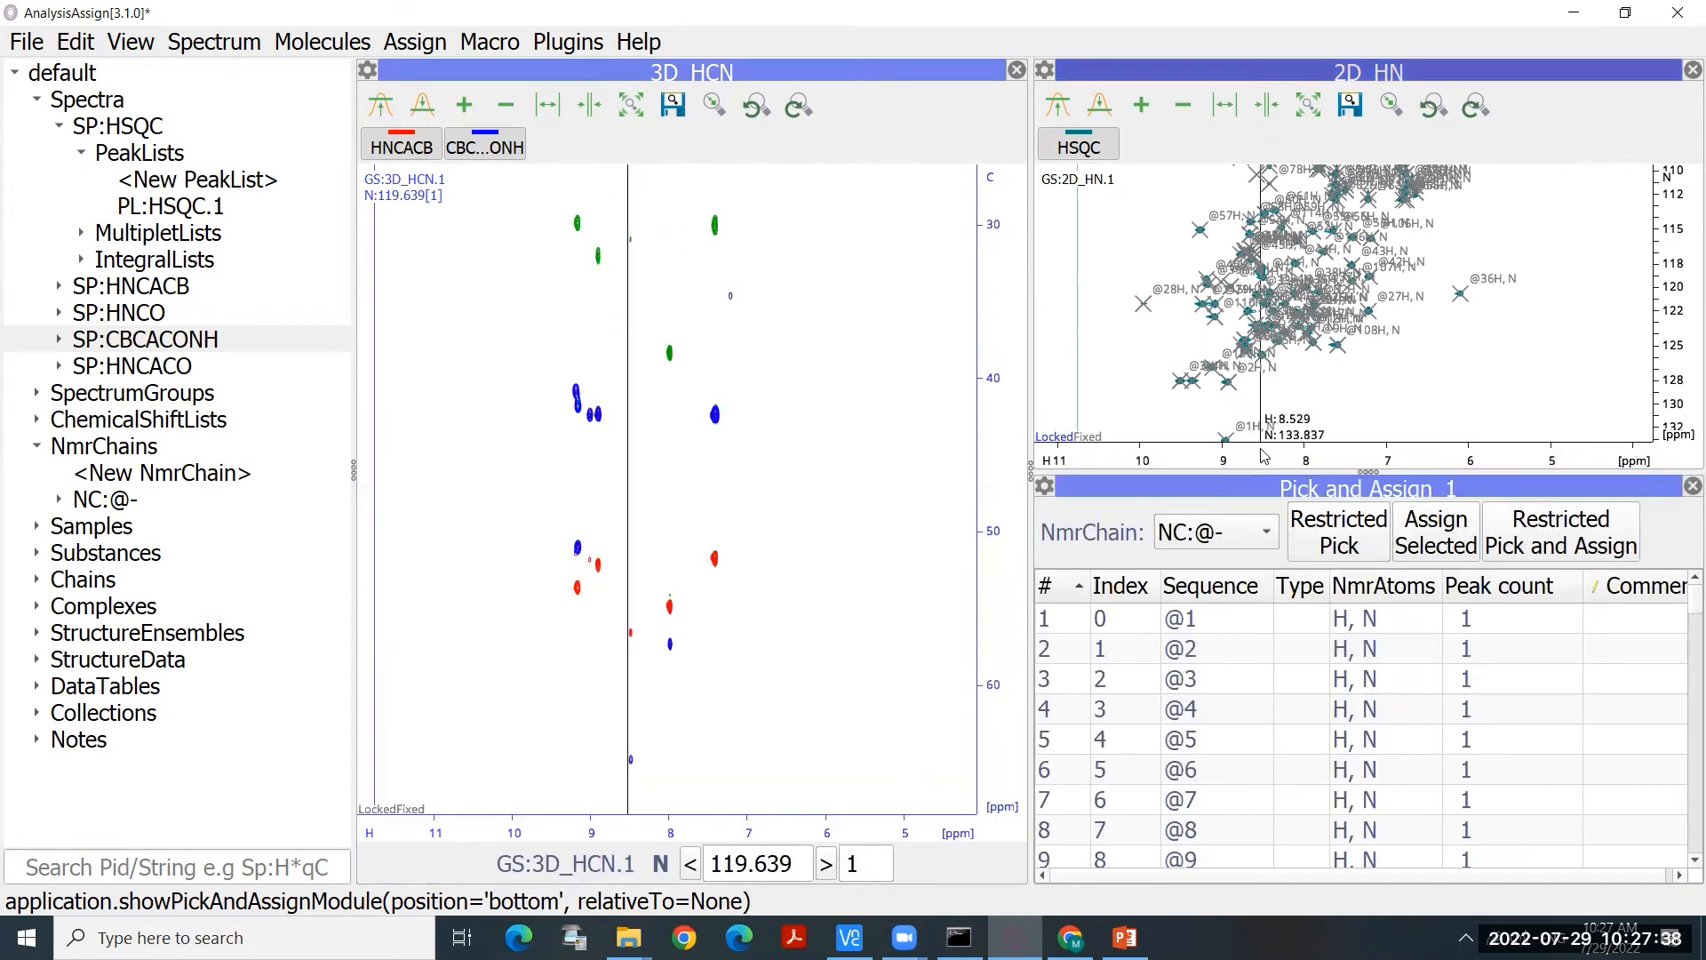
{"action": "left_click", "coordinate": [416, 44]}
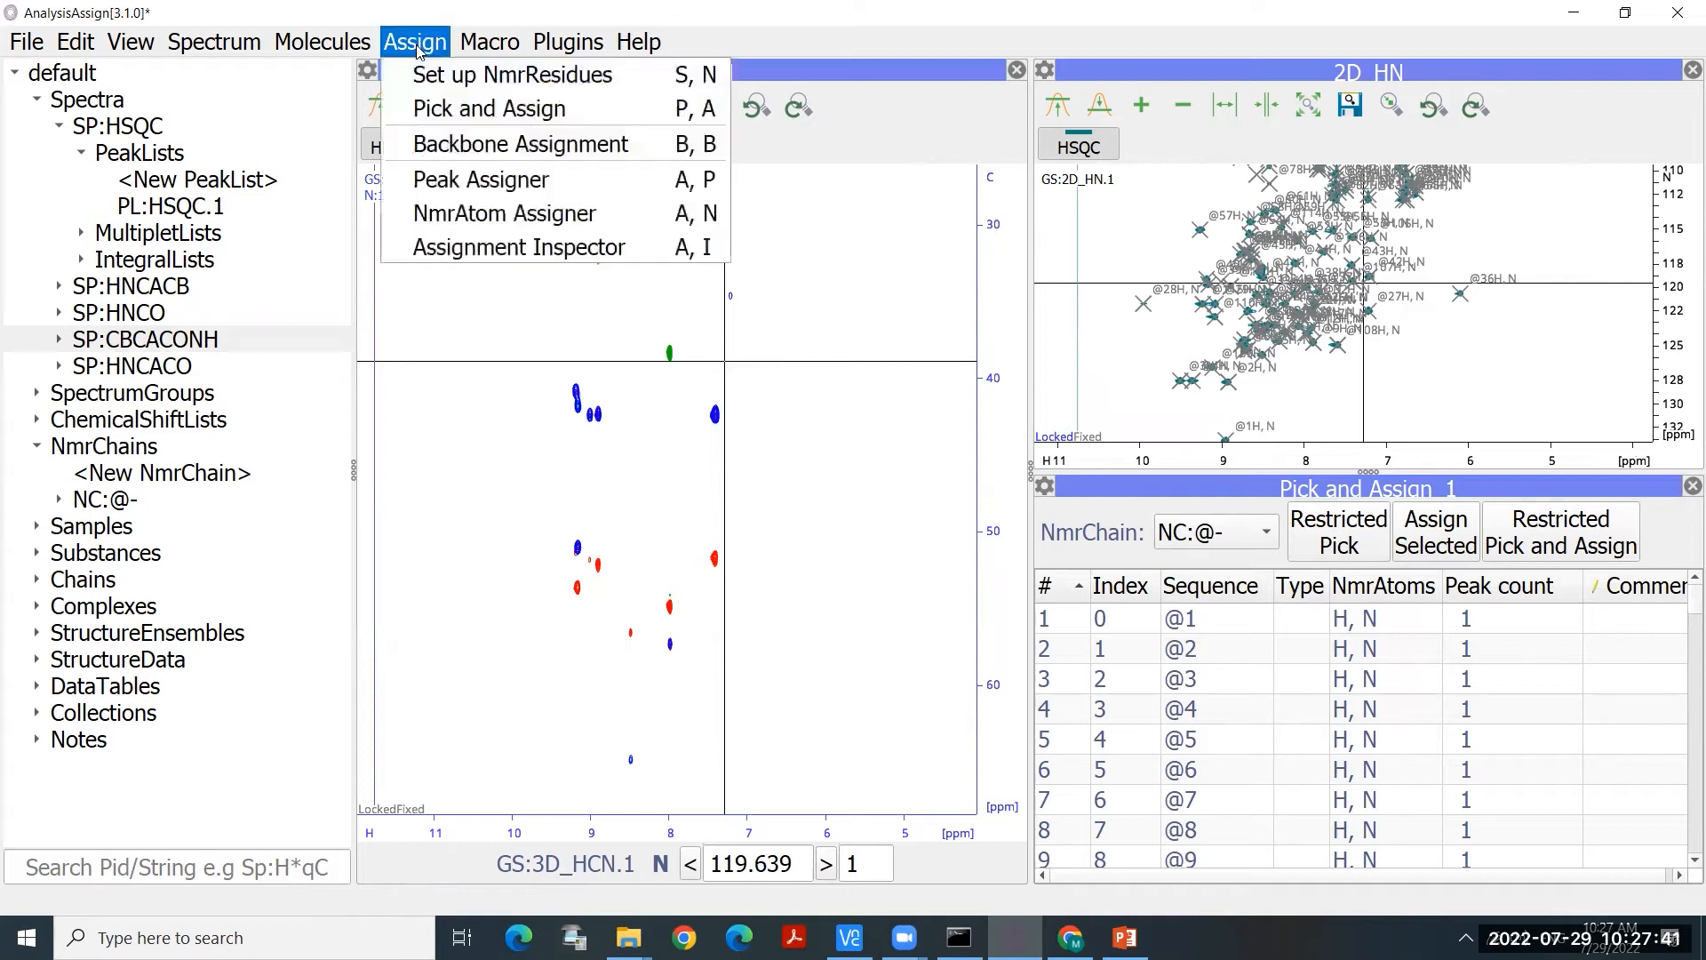
{"action": "left_click", "coordinate": [455, 223]}
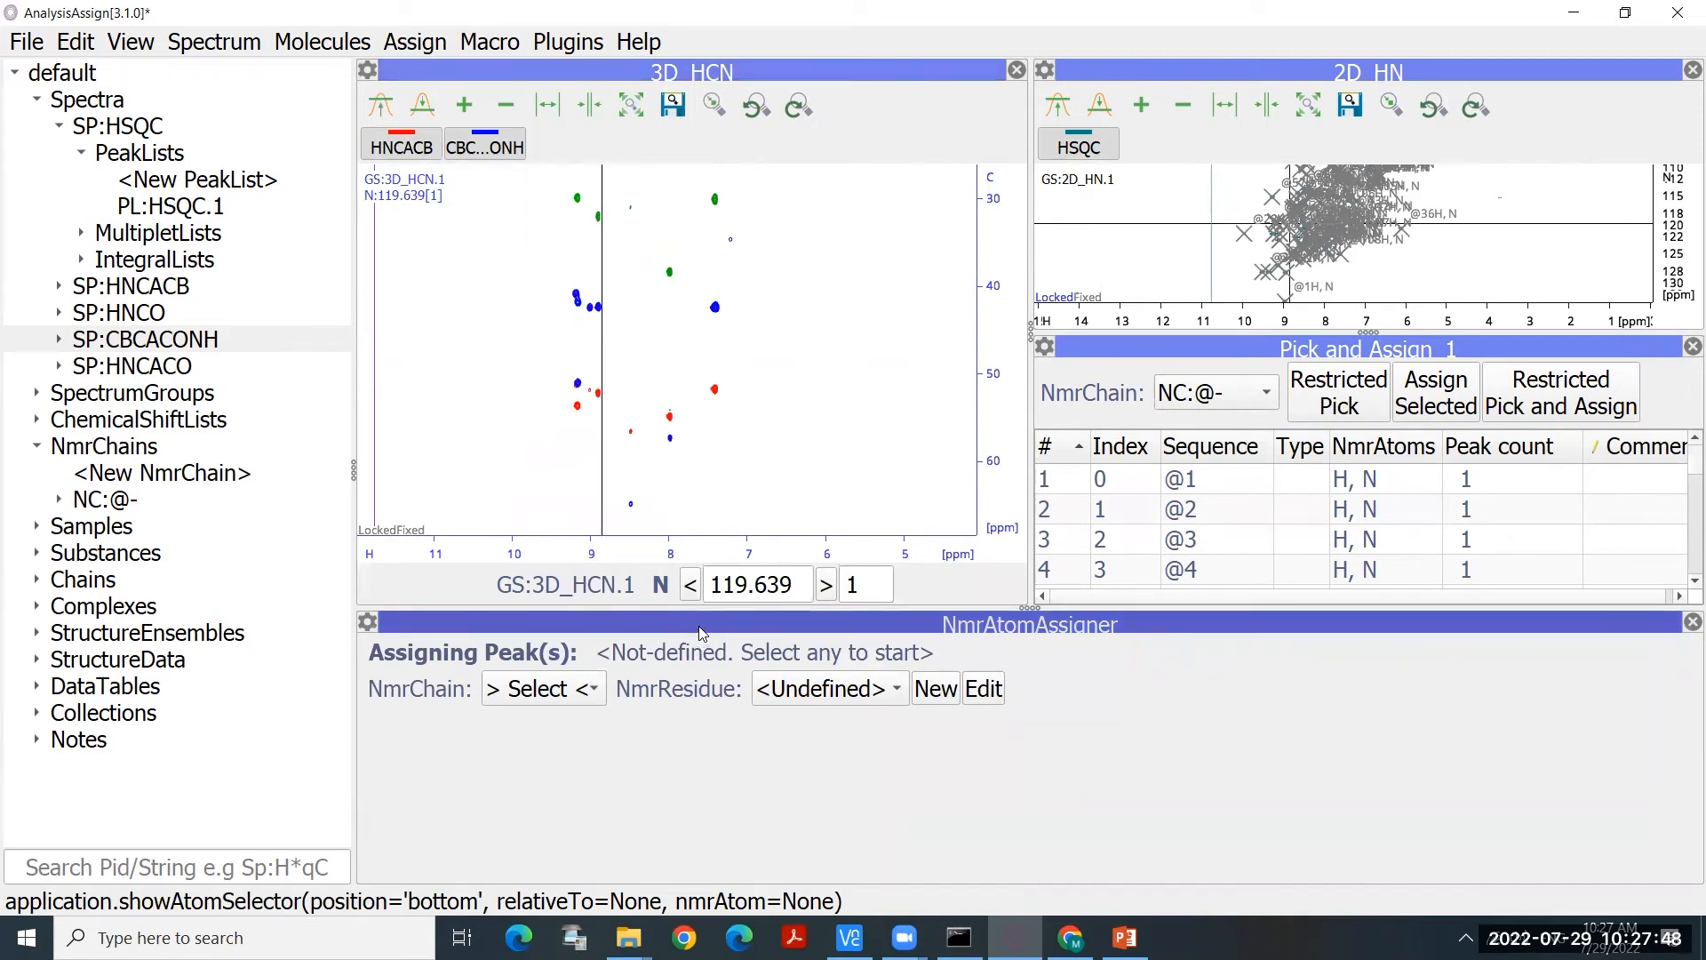
{"action": "left_click_drag", "start_coordinate": [701, 626], "coordinate": [1150, 598]}
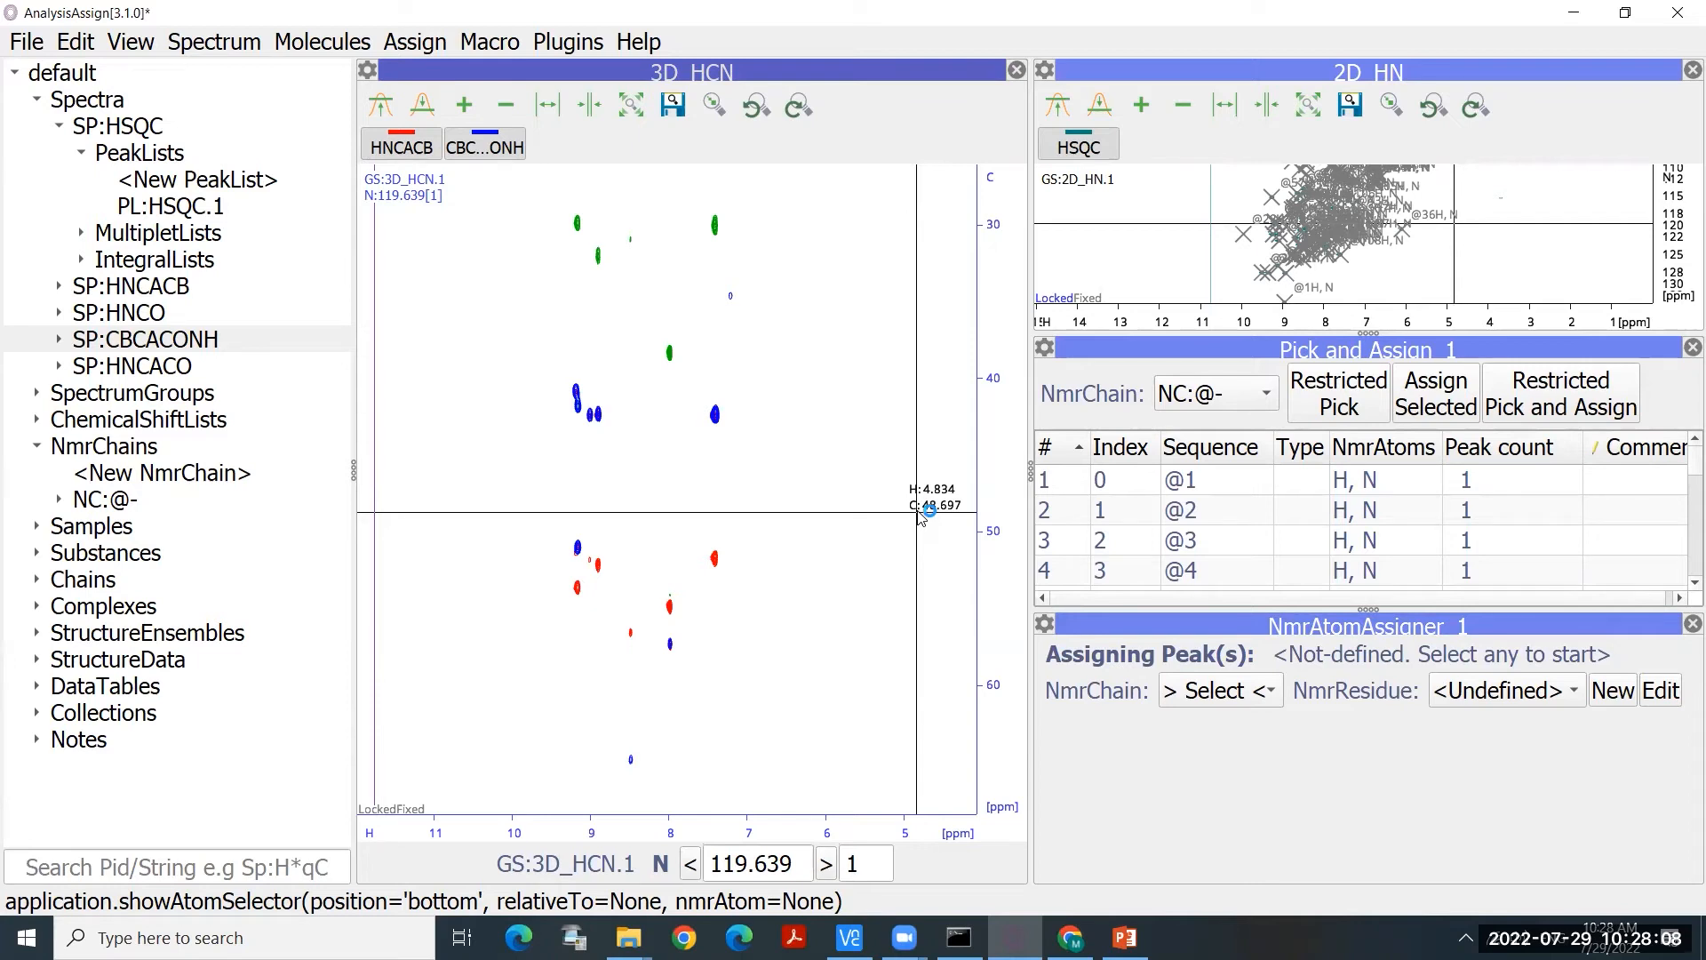
{"action": "left_click", "coordinate": [251, 45]}
{"action": "mouse_move", "coordinate": [254, 190]}
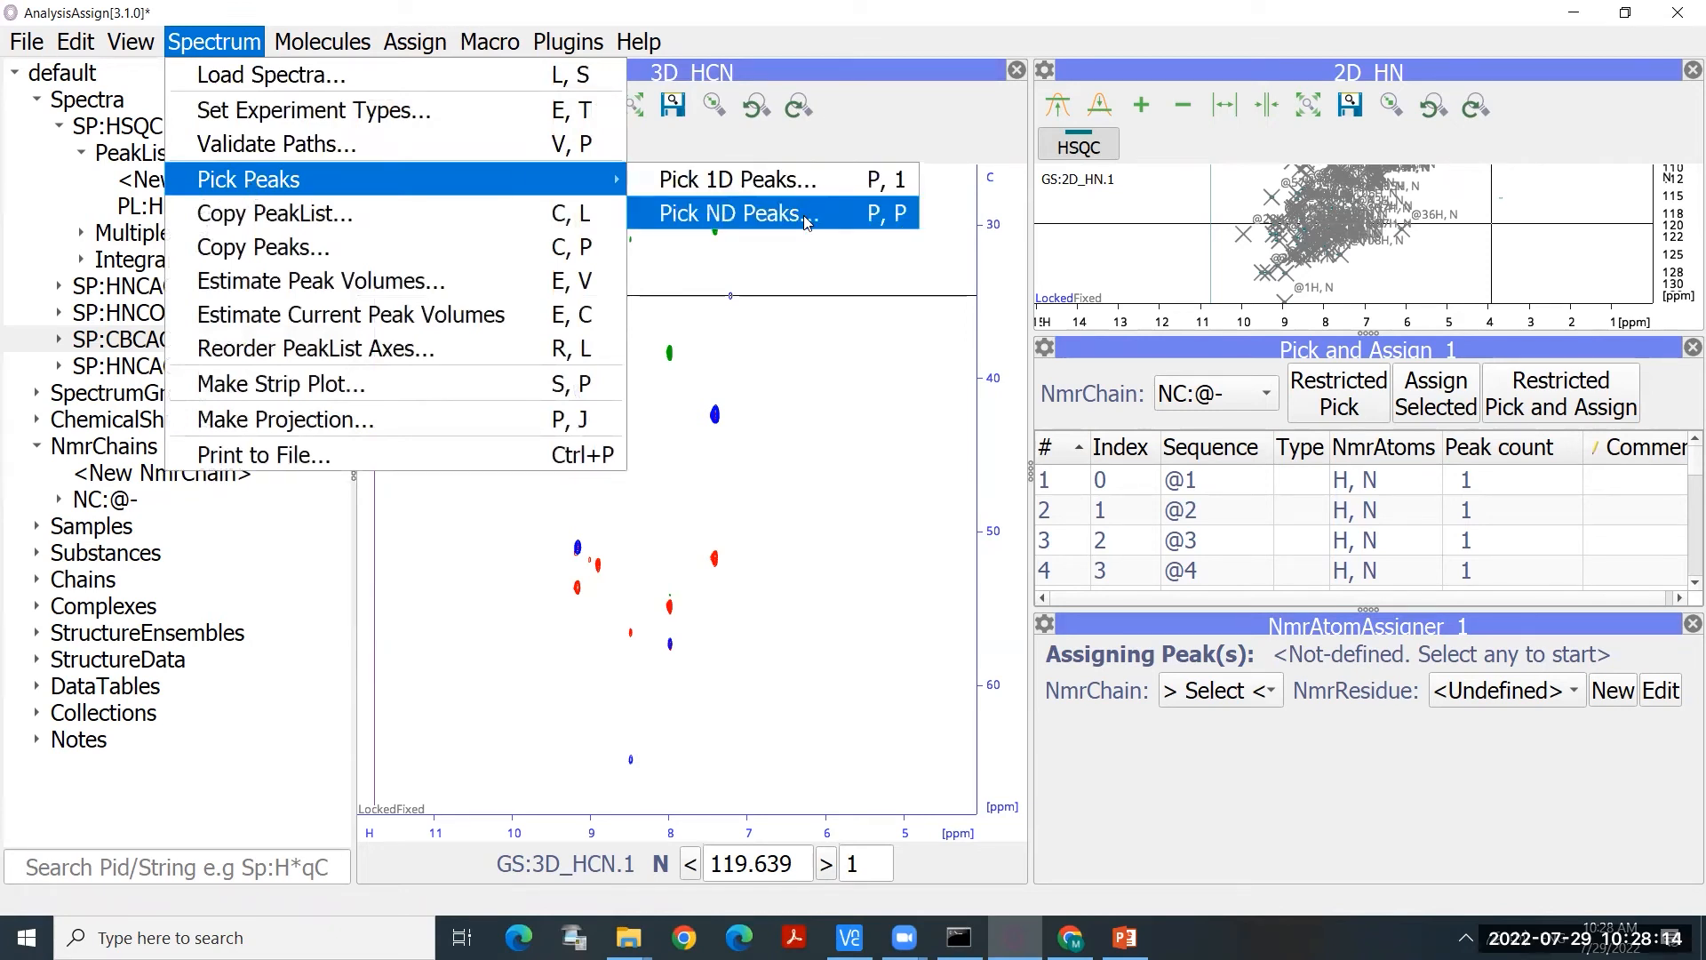
{"action": "left_click", "coordinate": [797, 423]}
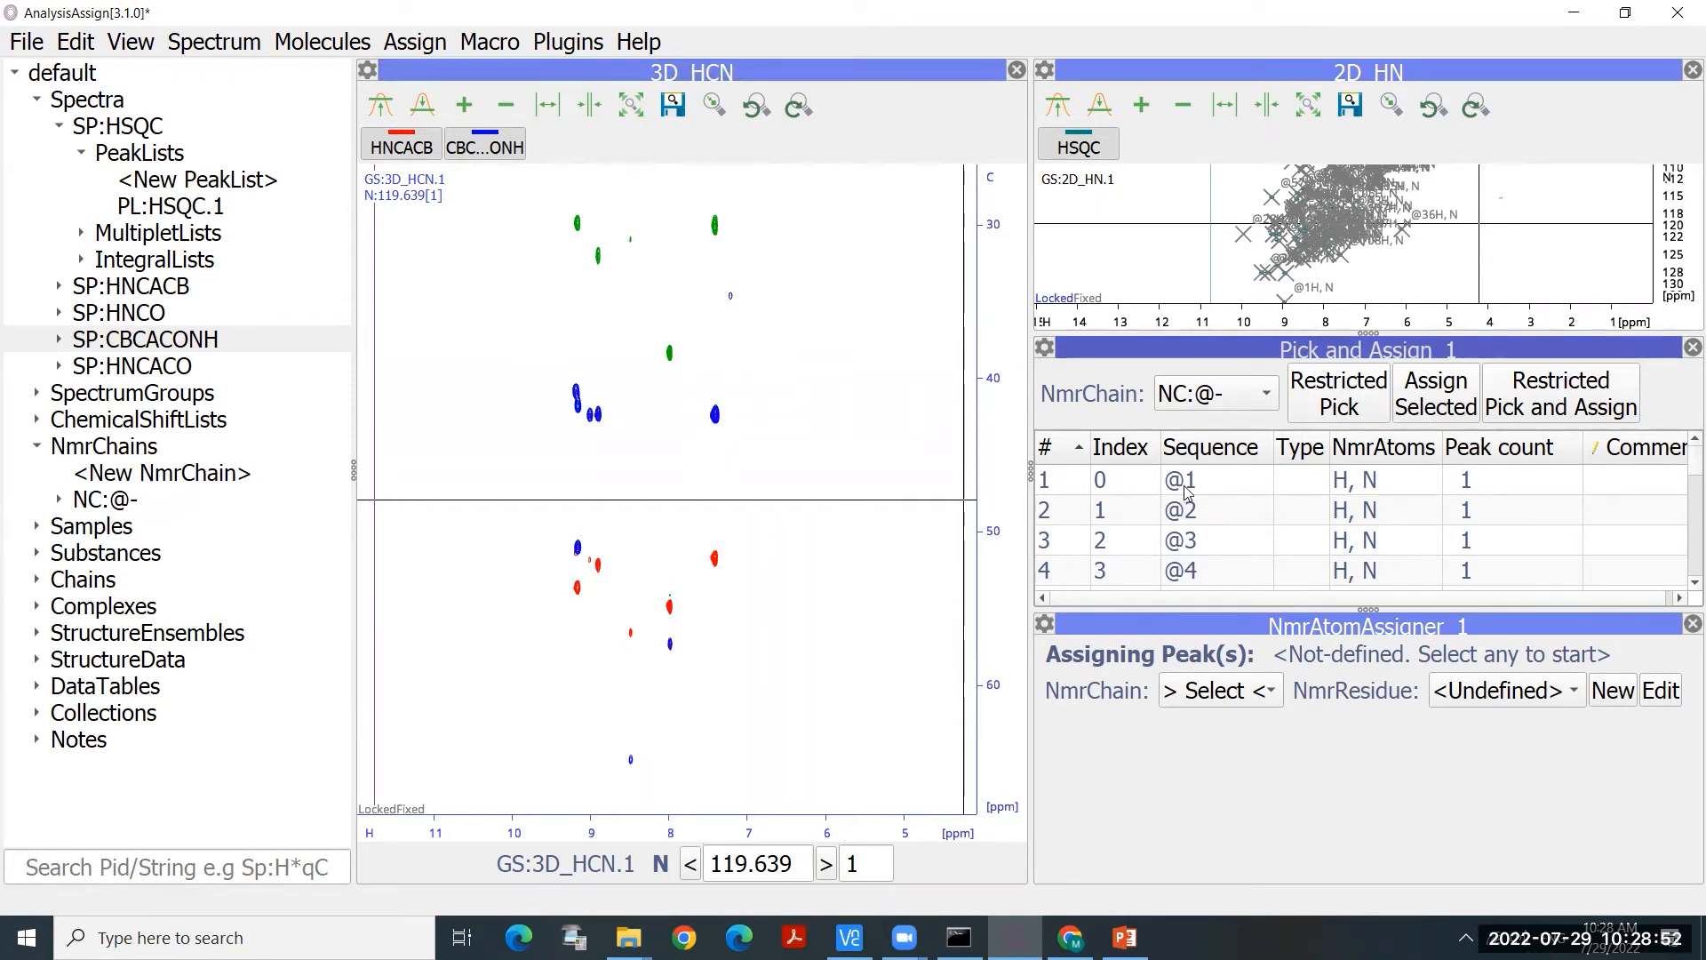
Step: Navigate the displays to NmrResidue @1 from the Pick and Assign table and inspect its HSQC peak closely
{"action": "left_click", "coordinate": [1249, 480]}
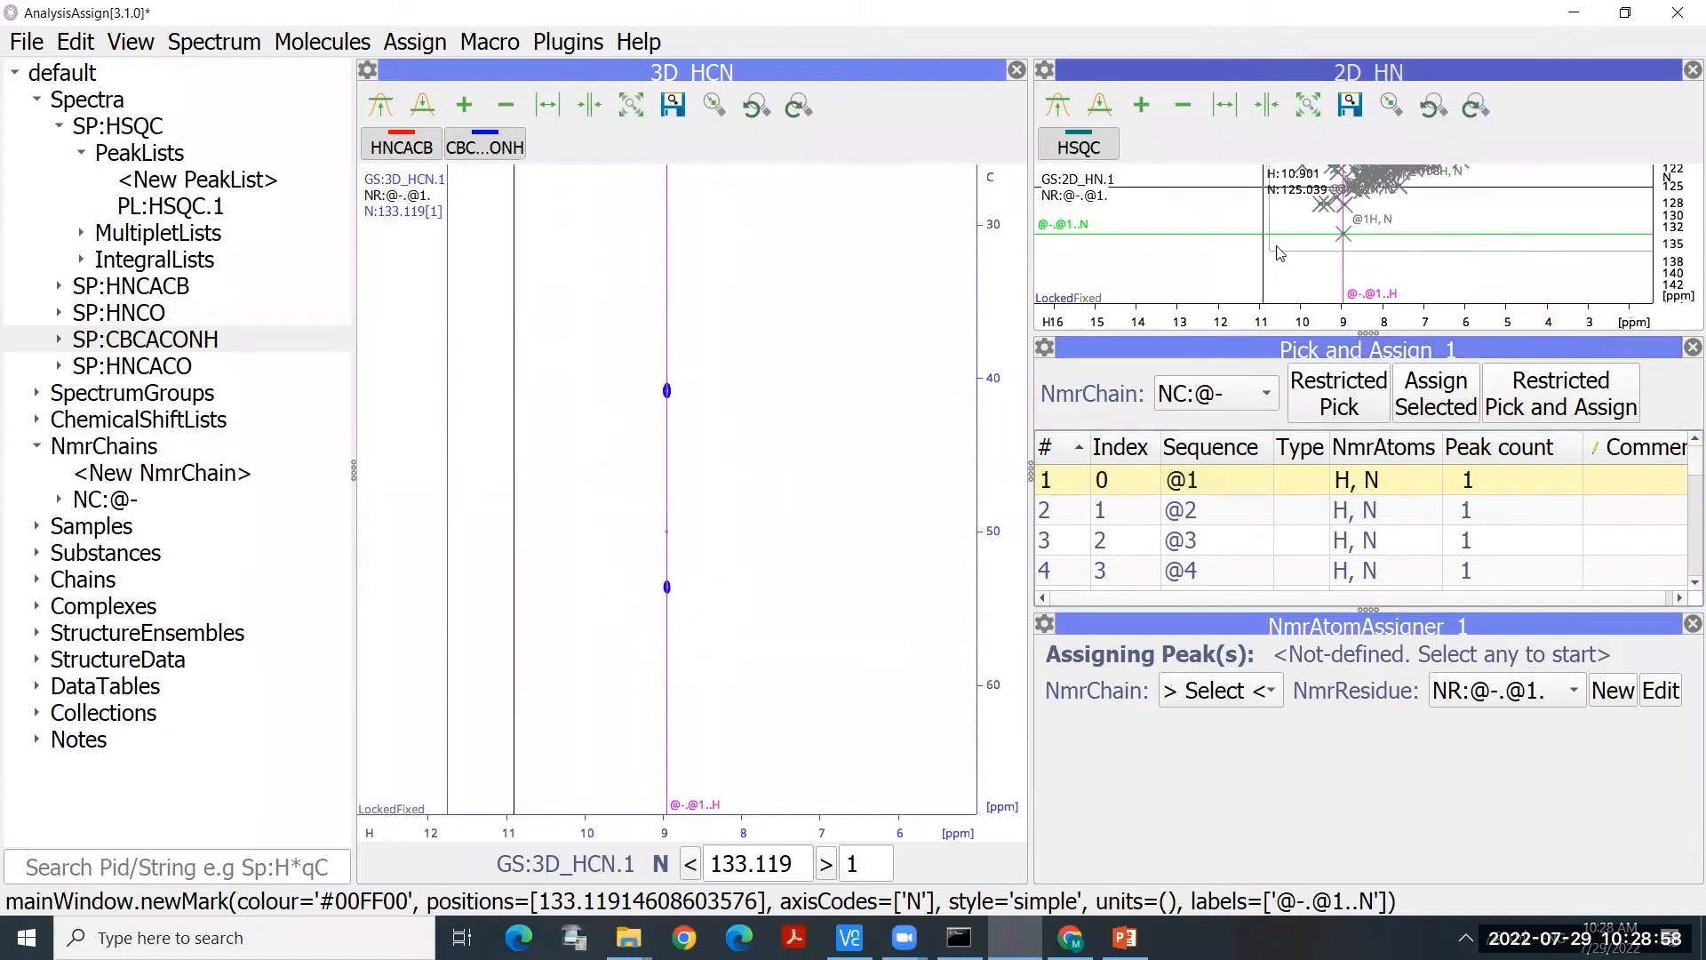
{"action": "scroll", "coordinate": [1367, 240], "scroll_direction": "up", "scroll_amount": 5}
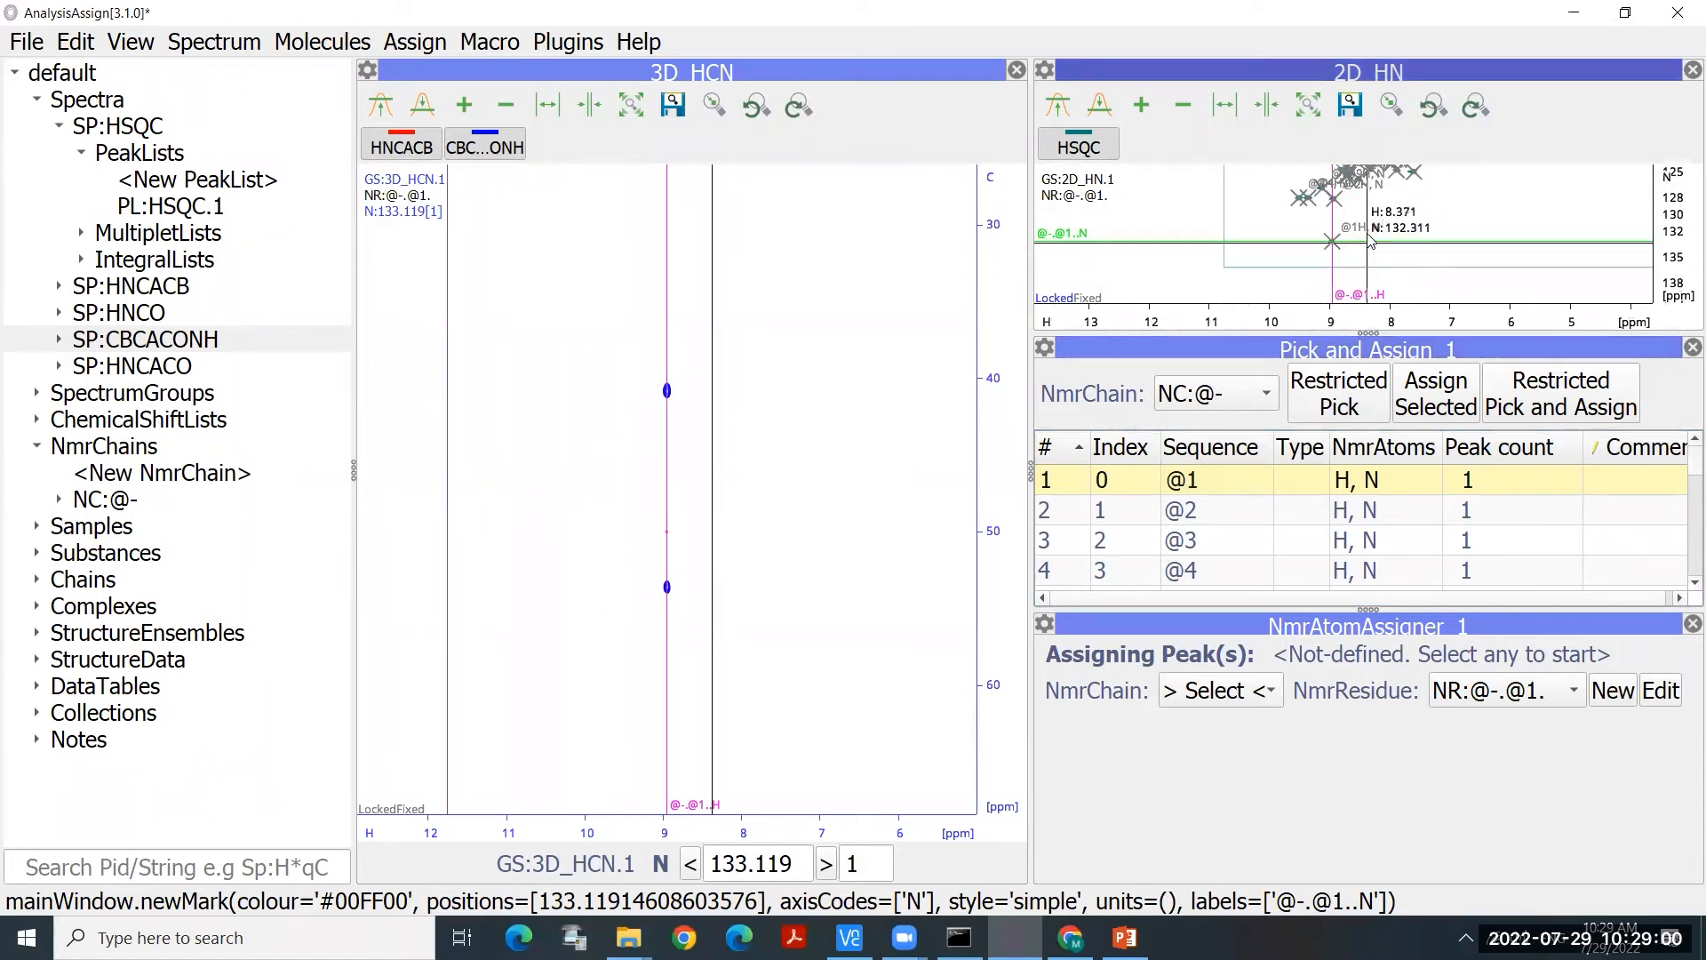
{"action": "scroll", "coordinate": [1360, 262], "scroll_direction": "up", "scroll_amount": 4}
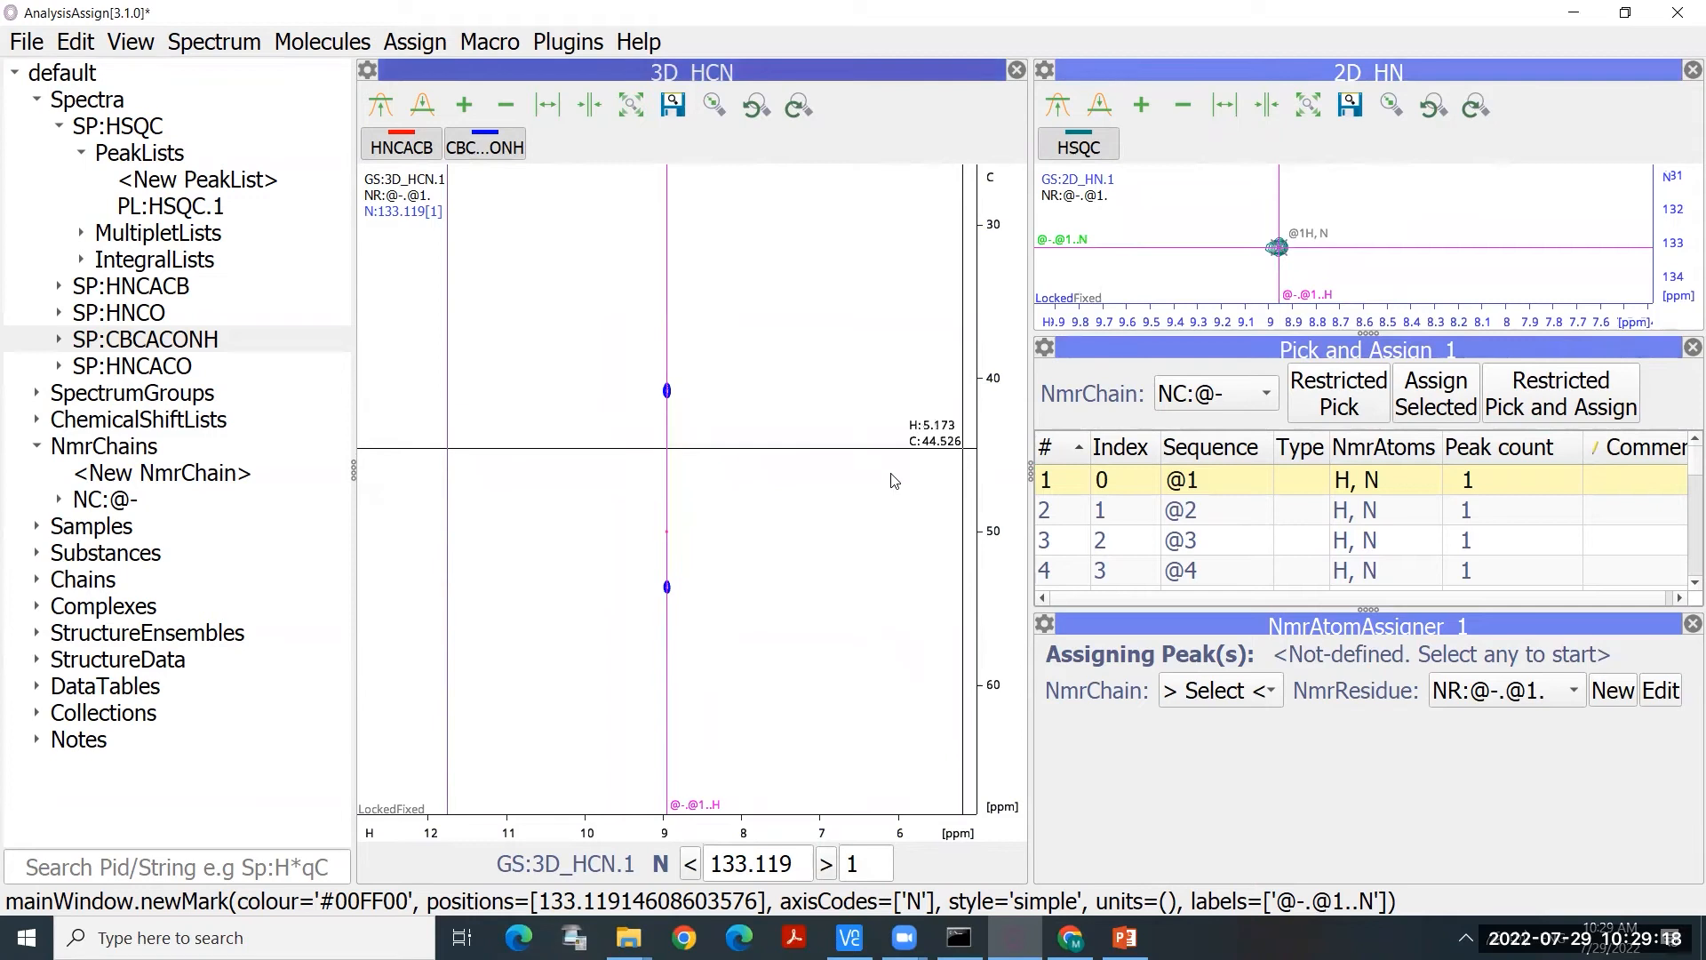
Step: Lower the contour base levels in 3D_HCN, with HNCACB at about 1.21e6, to bring out the weaker peaks of @1
{"action": "scroll", "coordinate": [758, 465], "scroll_direction": "down", "scroll_amount": 3}
{"action": "left_click_drag", "start_coordinate": [752, 557], "coordinate": [663, 498]}
{"action": "scroll", "coordinate": [663, 499], "scroll_direction": "up", "scroll_amount": 2}
{"action": "left_click_drag", "start_coordinate": [699, 408], "coordinate": [713, 416]}
{"action": "scroll", "coordinate": [714, 417], "scroll_direction": "up", "scroll_amount": 1}
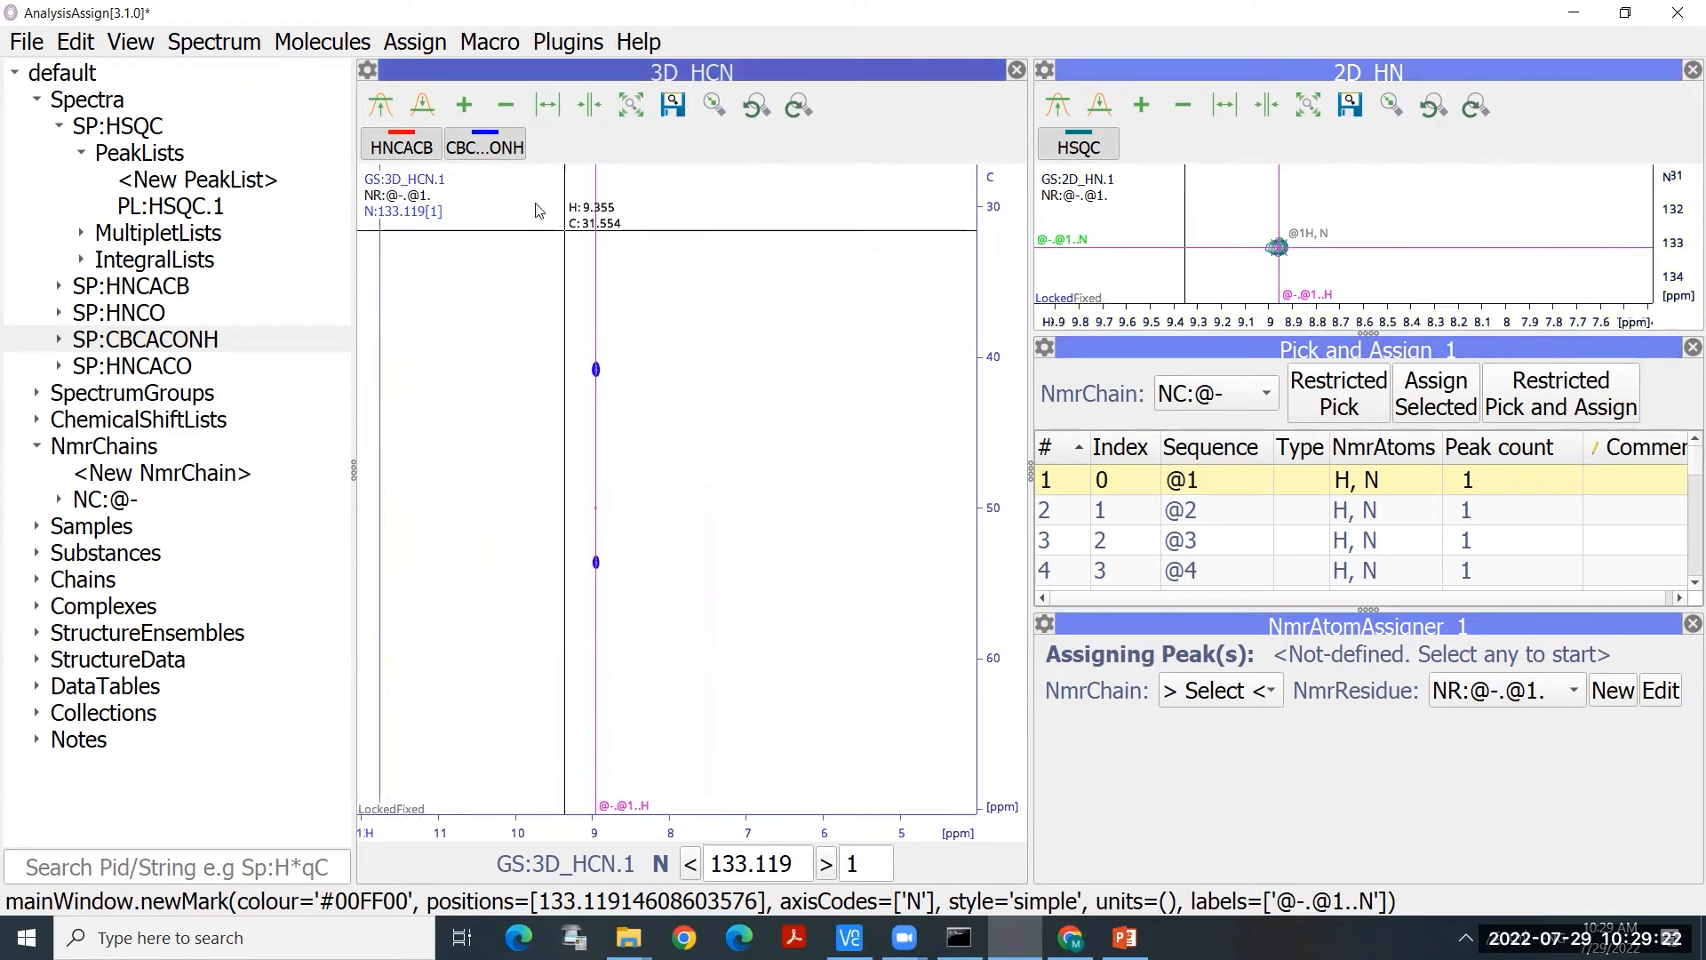
{"action": "left_click", "coordinate": [380, 105]}
{"action": "left_click", "coordinate": [422, 107]}
{"action": "left_click", "coordinate": [422, 108]}
{"action": "left_click", "coordinate": [422, 108]}
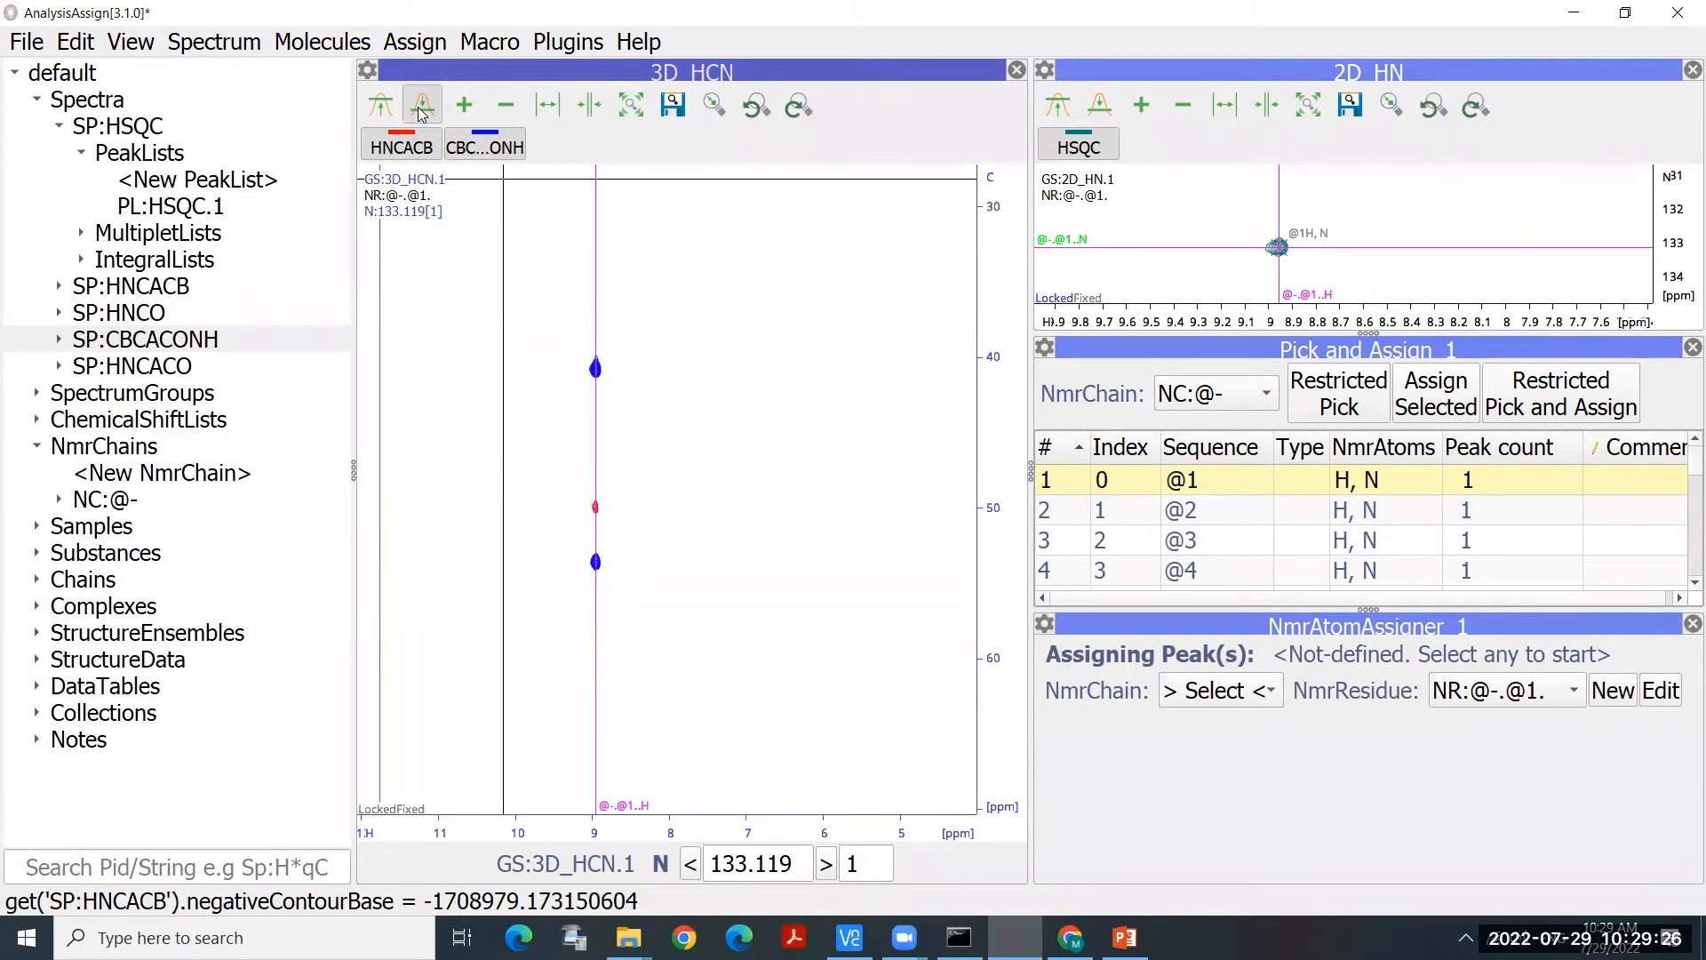
{"action": "left_click", "coordinate": [422, 109]}
{"action": "scroll", "coordinate": [746, 374], "scroll_direction": "down", "scroll_amount": 1}
{"action": "left_click_drag", "start_coordinate": [745, 367], "coordinate": [818, 463]}
{"action": "scroll", "coordinate": [795, 421], "scroll_direction": "down", "scroll_amount": 1}
{"action": "left_click_drag", "start_coordinate": [783, 397], "coordinate": [764, 400]}
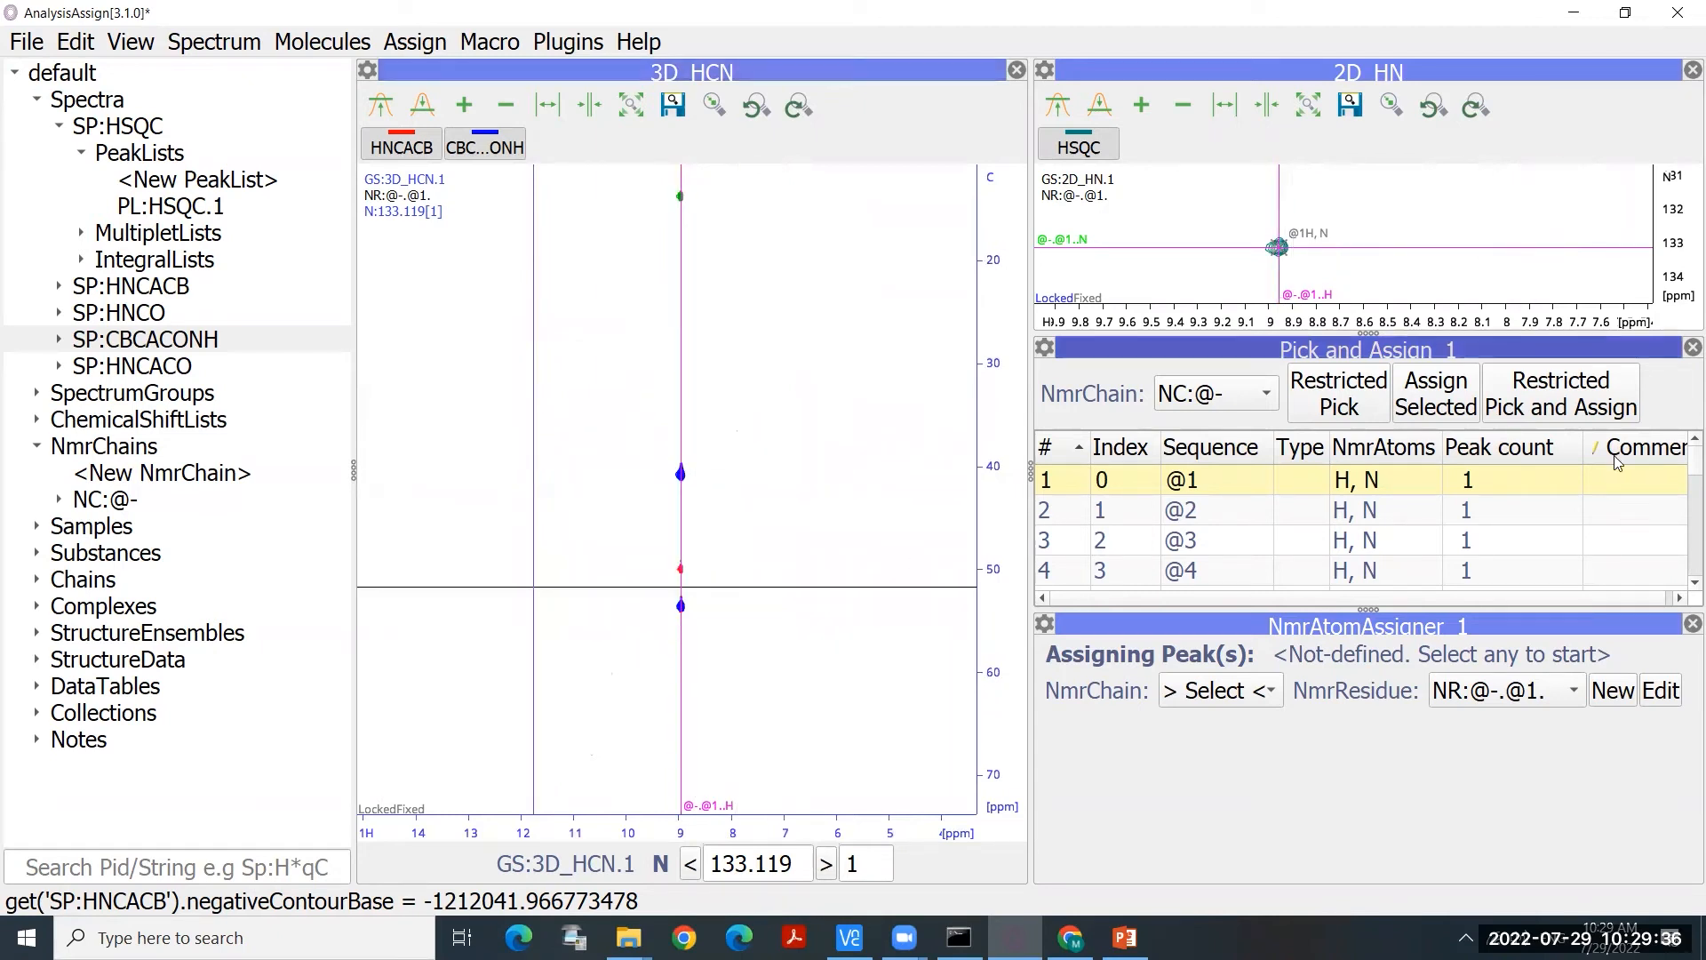
Step: Run a restricted pick and assign for NmrResidue @1 in 3D_HCN, and deselect the picked peaks
{"action": "left_click", "coordinate": [1591, 409]}
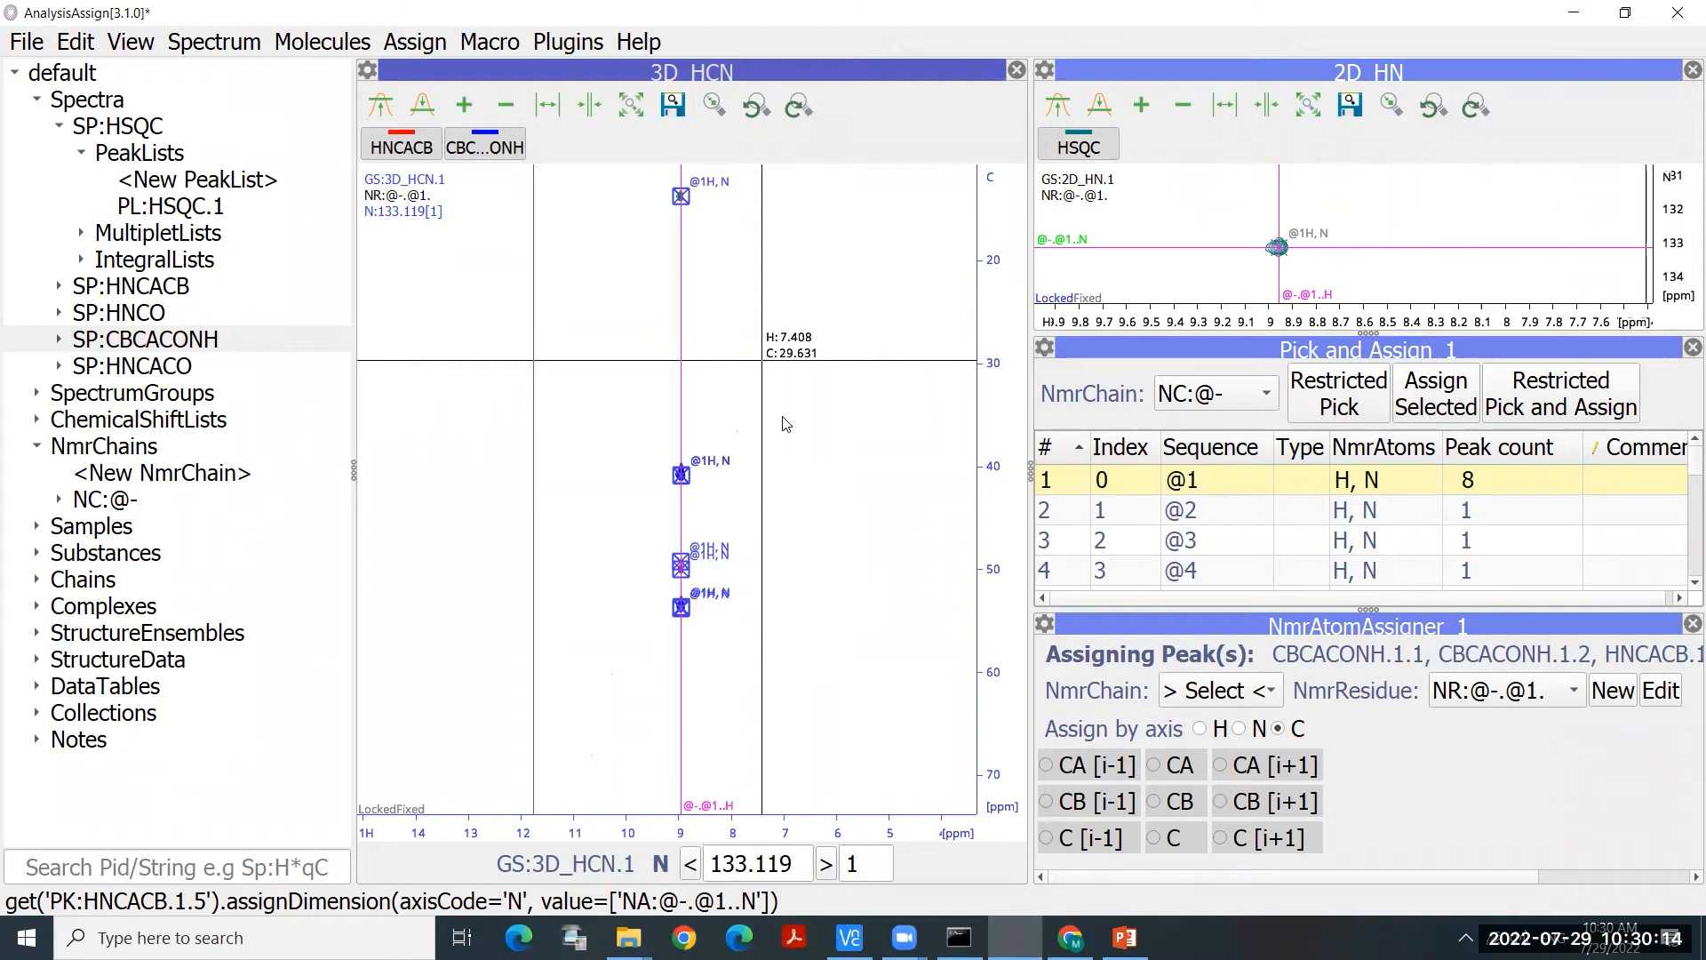
{"action": "left_click", "coordinate": [805, 584]}
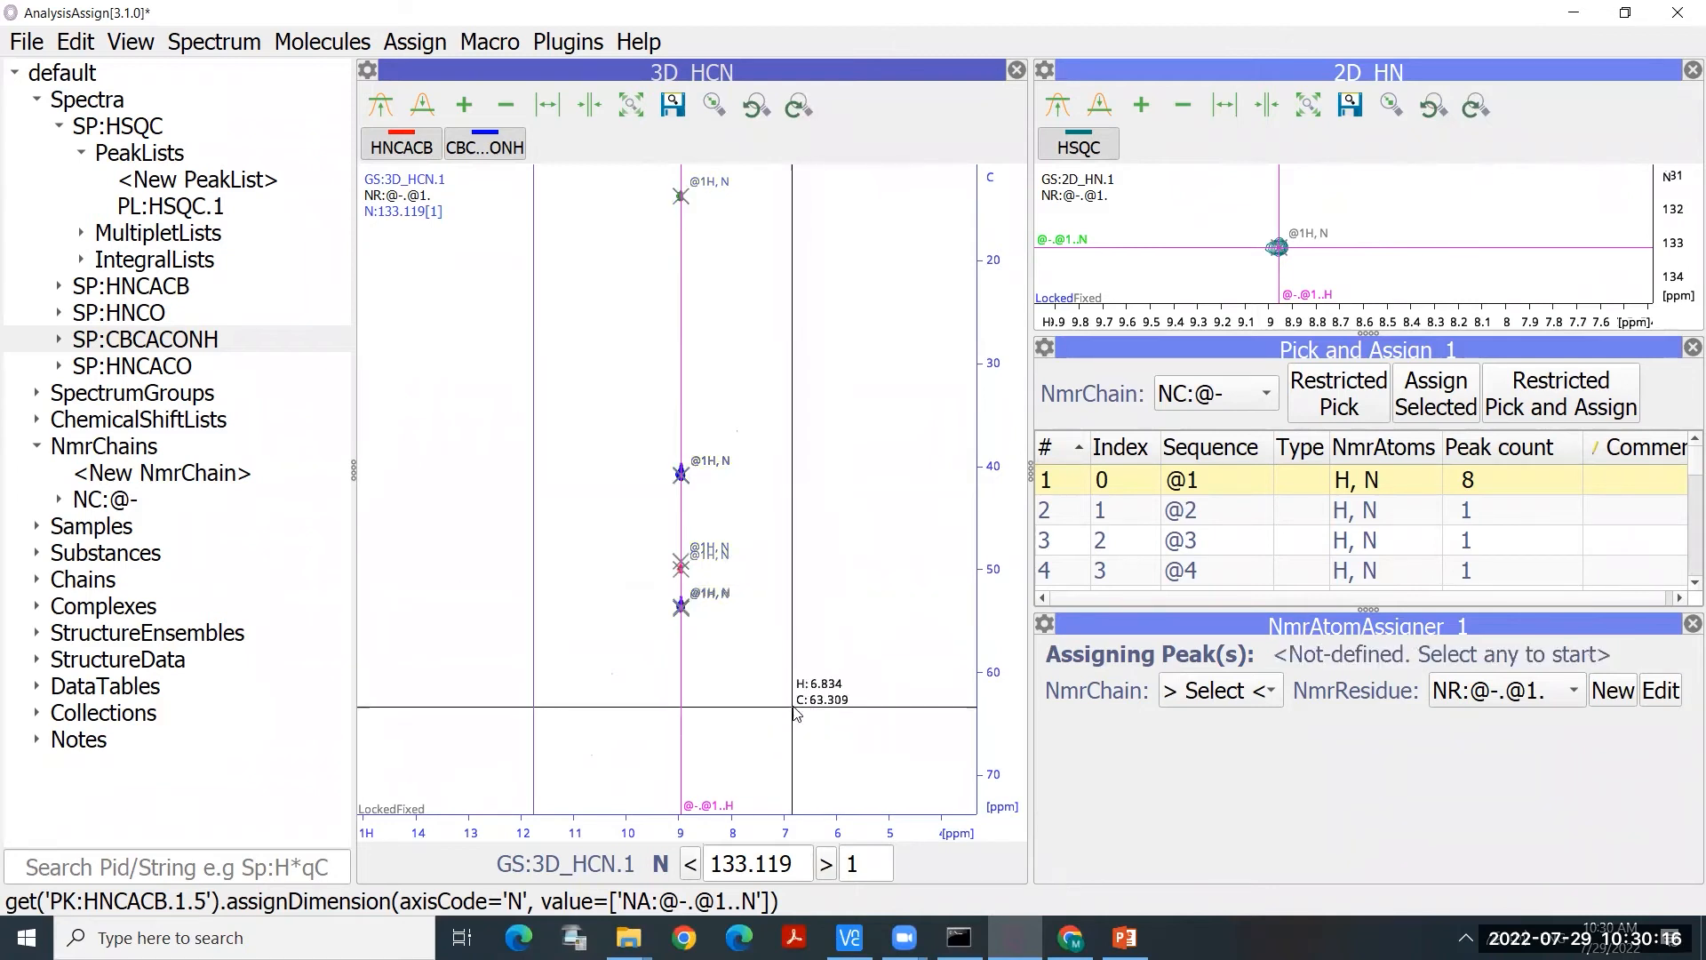
{"action": "scroll", "coordinate": [747, 640], "scroll_direction": "up", "scroll_amount": 2}
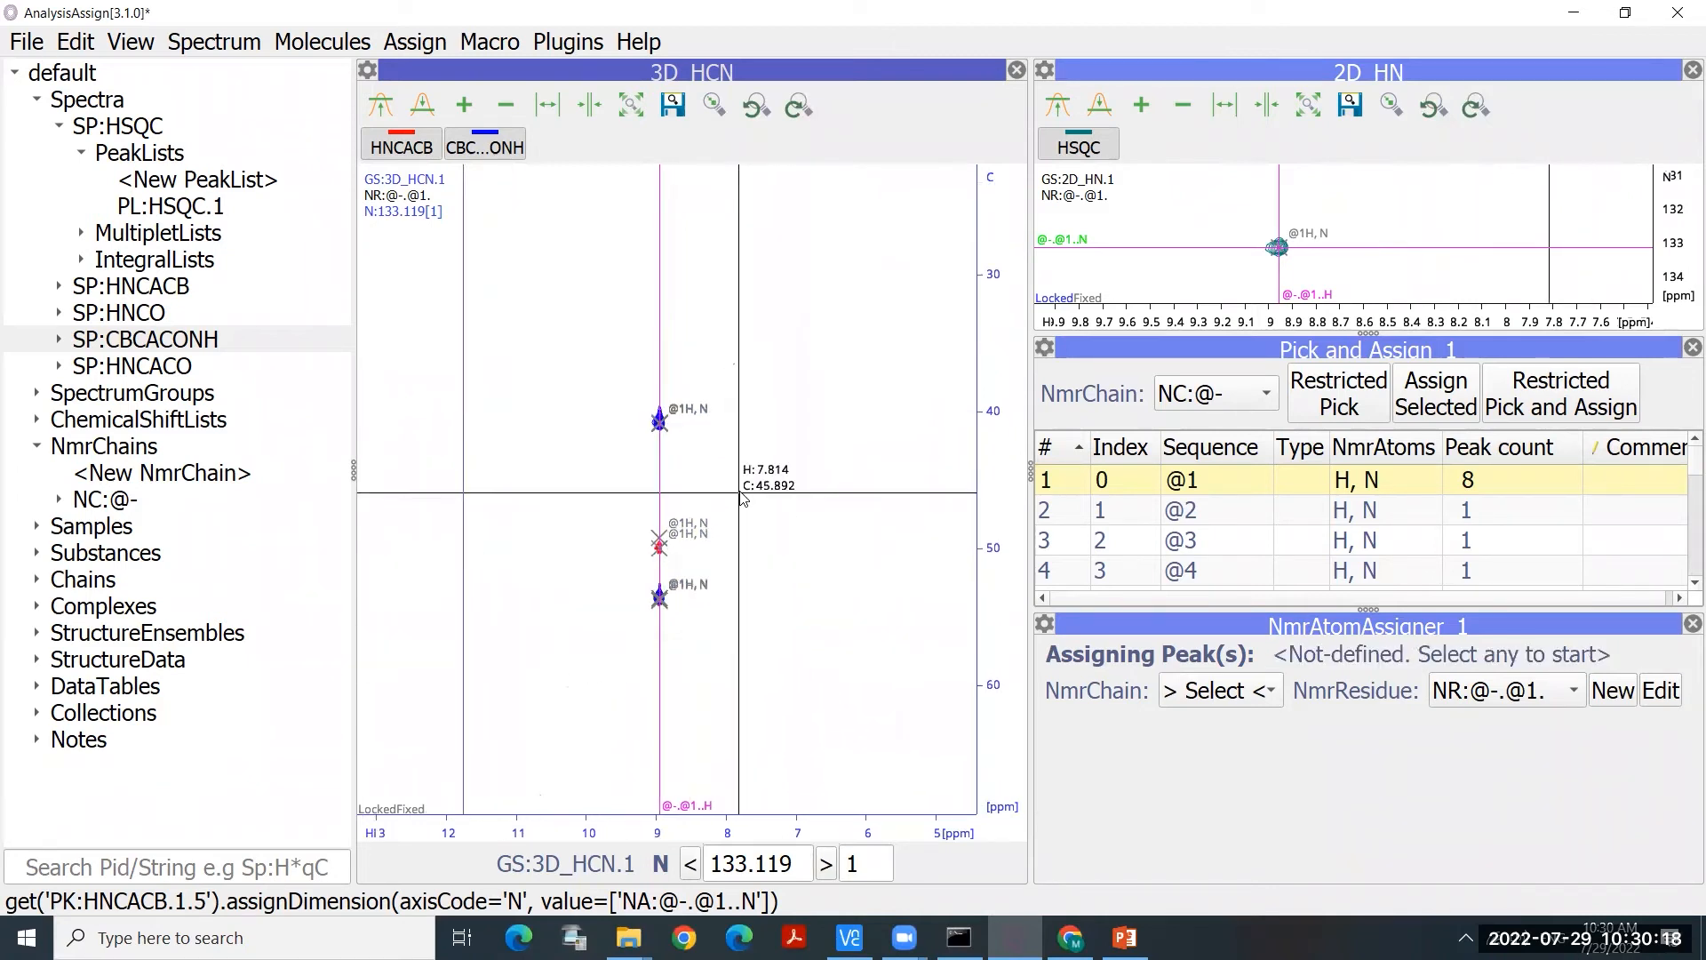
Step: Assign the carbon dimension of @1's 3D_HCN peaks: CBCACONH near 54 ppm to CA [i-1], both near 41 ppm to CB [i-1]
{"action": "scroll", "coordinate": [743, 497], "scroll_direction": "up", "scroll_amount": 1}
{"action": "scroll", "coordinate": [743, 497], "scroll_direction": "up", "scroll_amount": 1}
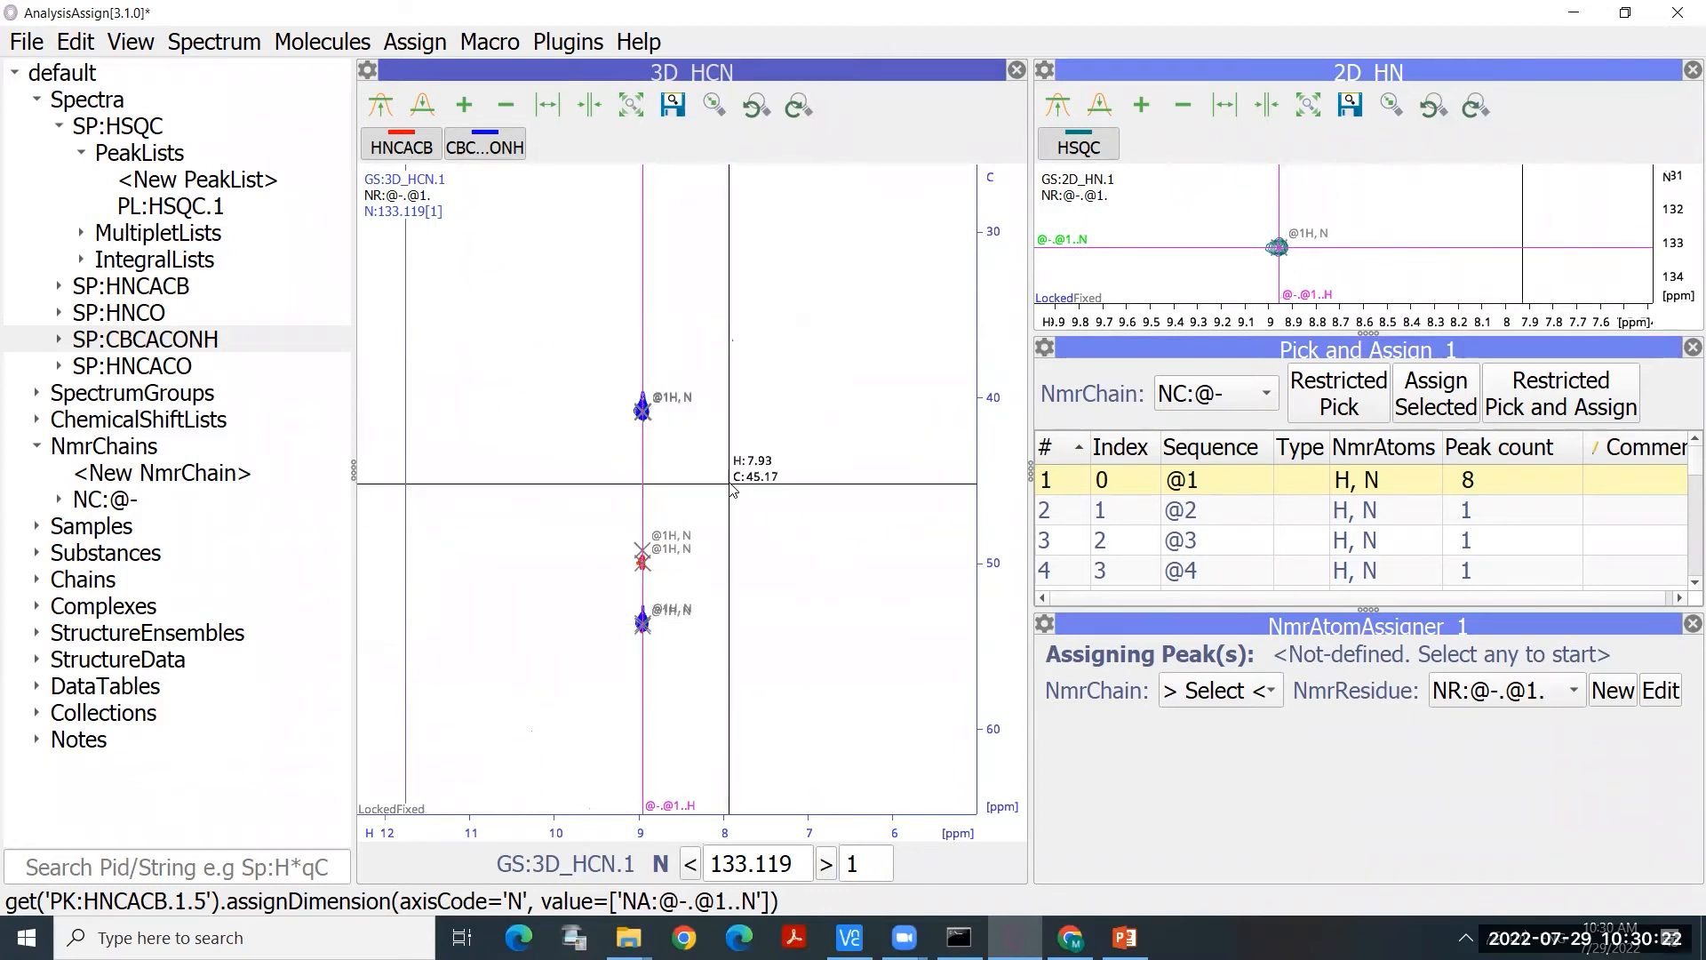
{"action": "left_click", "coordinate": [646, 621]}
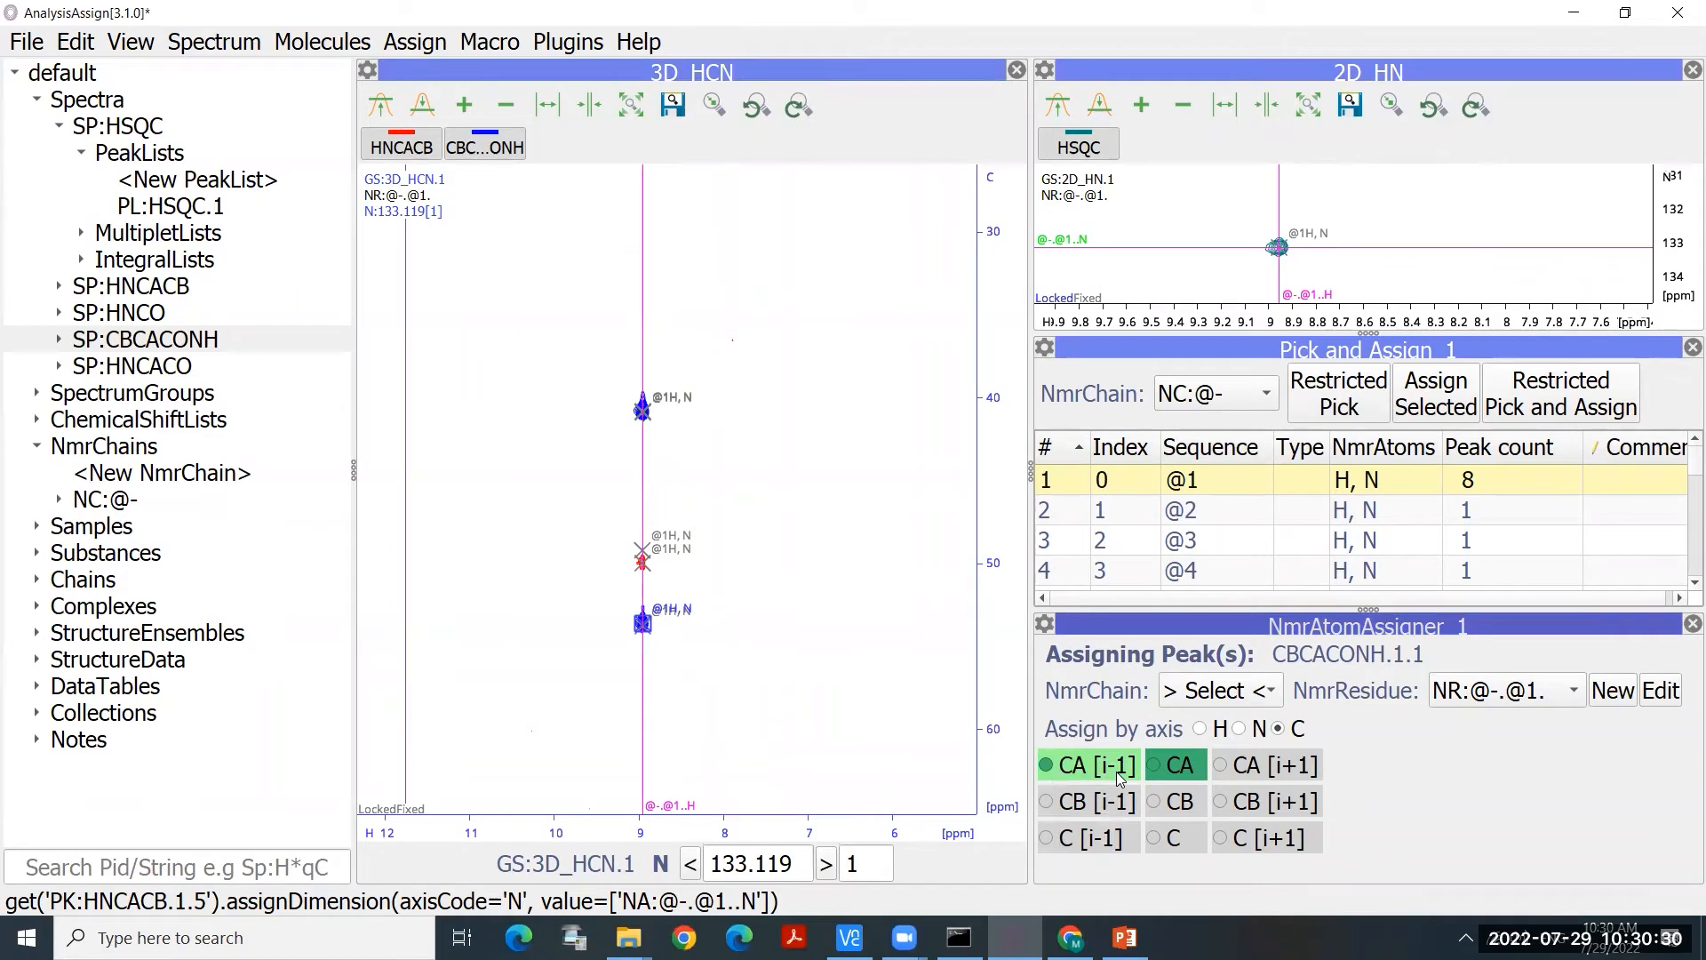
{"action": "left_click", "coordinate": [1051, 770]}
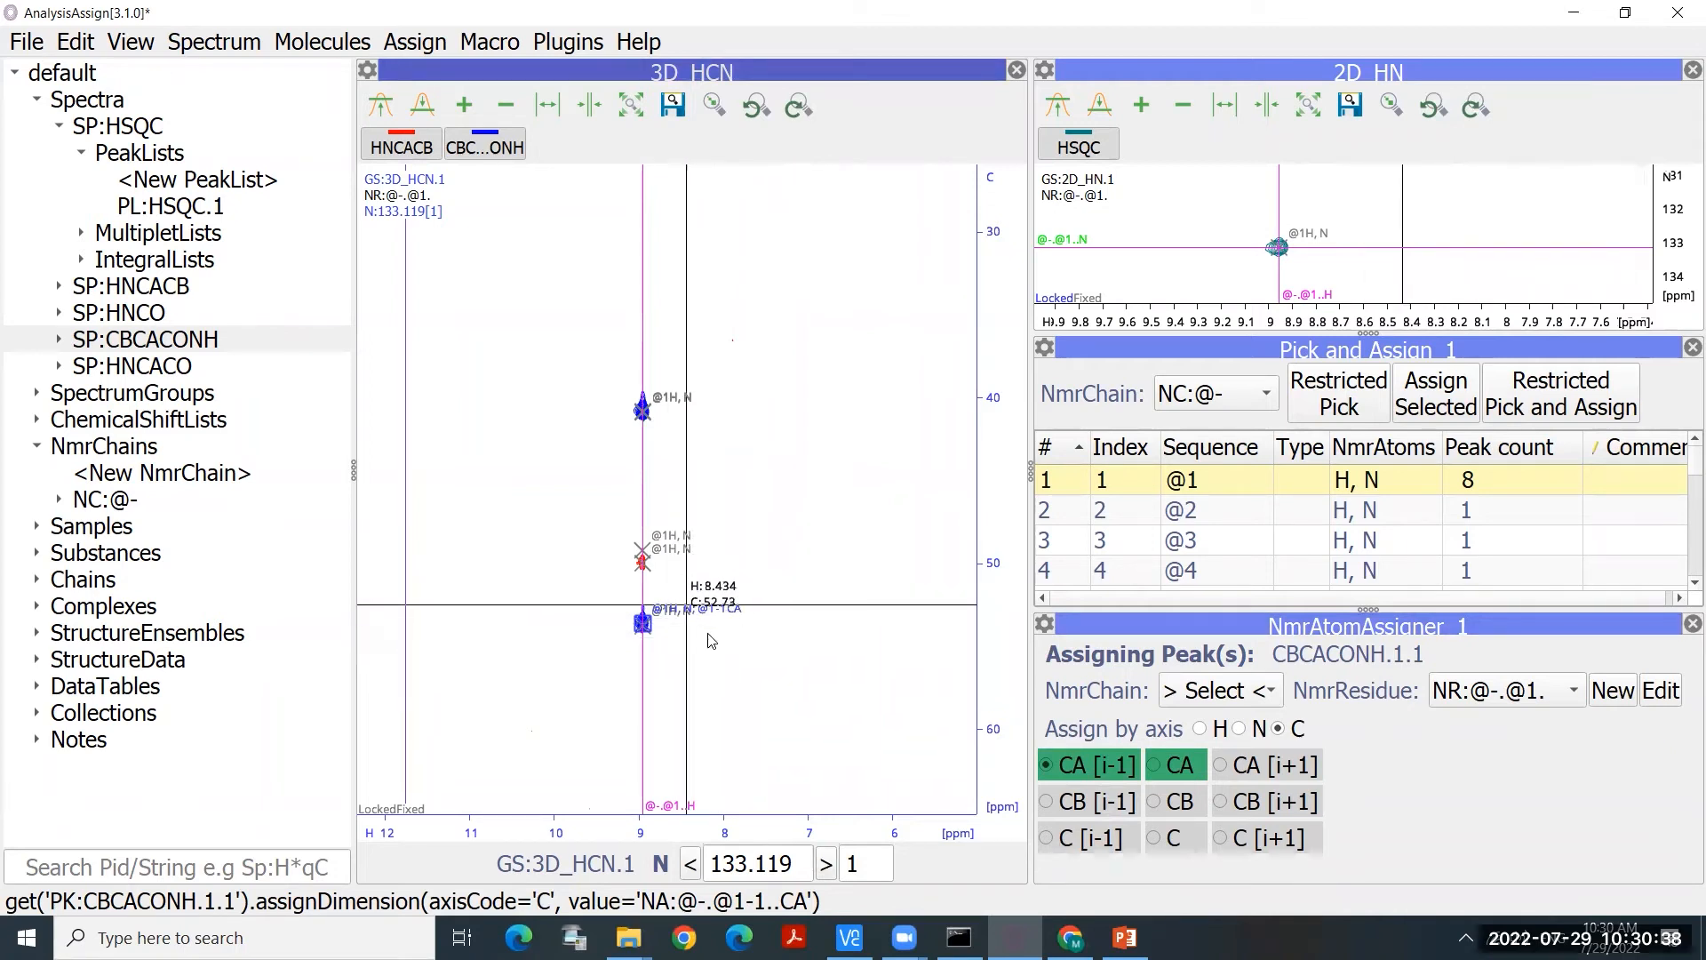
{"action": "left_click", "coordinate": [644, 411]}
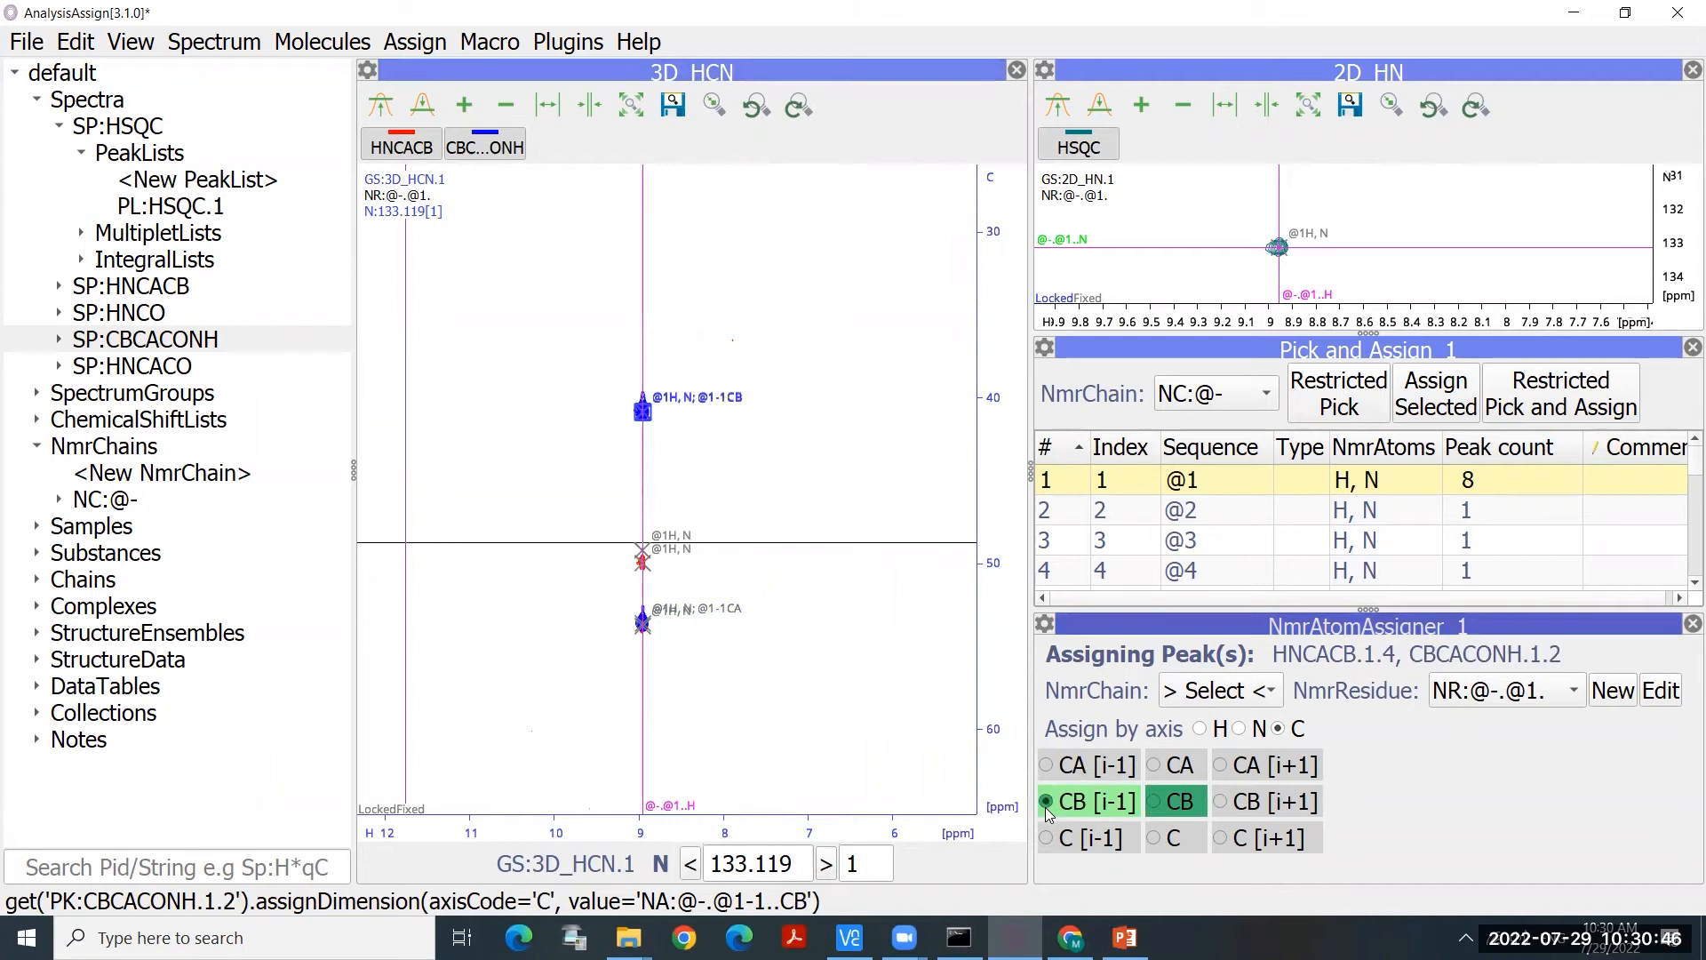
Step: Assign the carbon dimension of @1's own HNCACB peaks: the one near 50 ppm to CA and the one near 14 ppm to CB
{"action": "scroll", "coordinate": [849, 533], "scroll_direction": "down", "scroll_amount": 2}
{"action": "scroll", "coordinate": [845, 528], "scroll_direction": "down", "scroll_amount": 2}
{"action": "scroll", "coordinate": [811, 372], "scroll_direction": "up", "scroll_amount": 3}
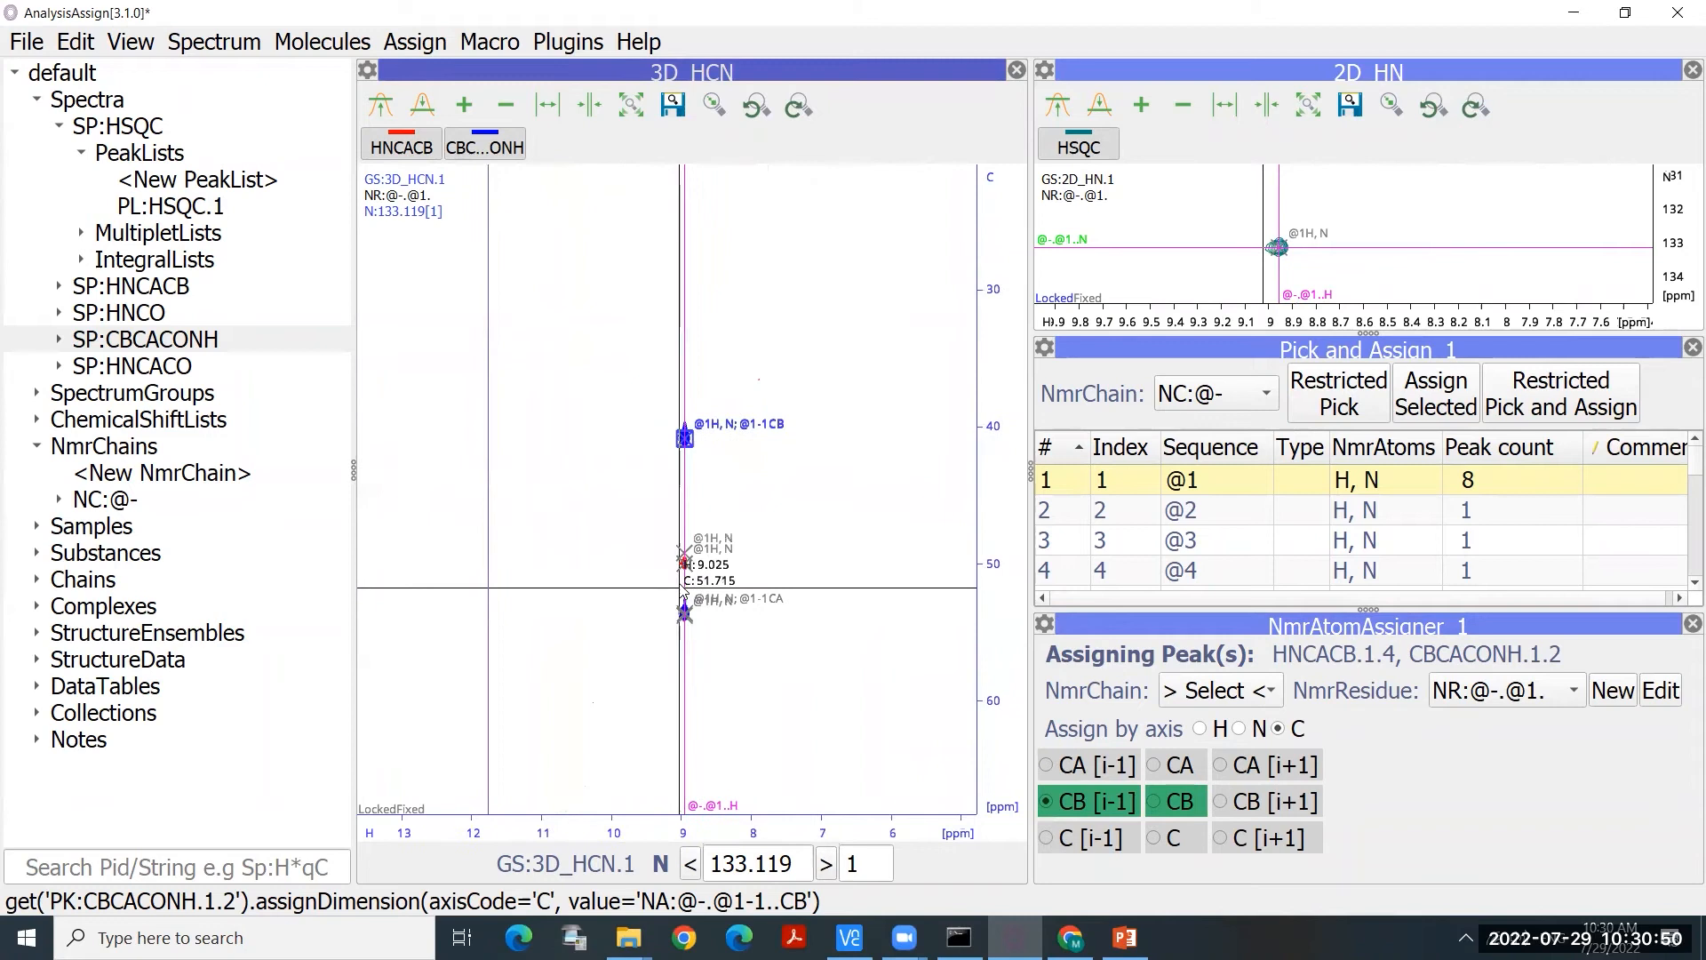
{"action": "left_click", "coordinate": [684, 563]}
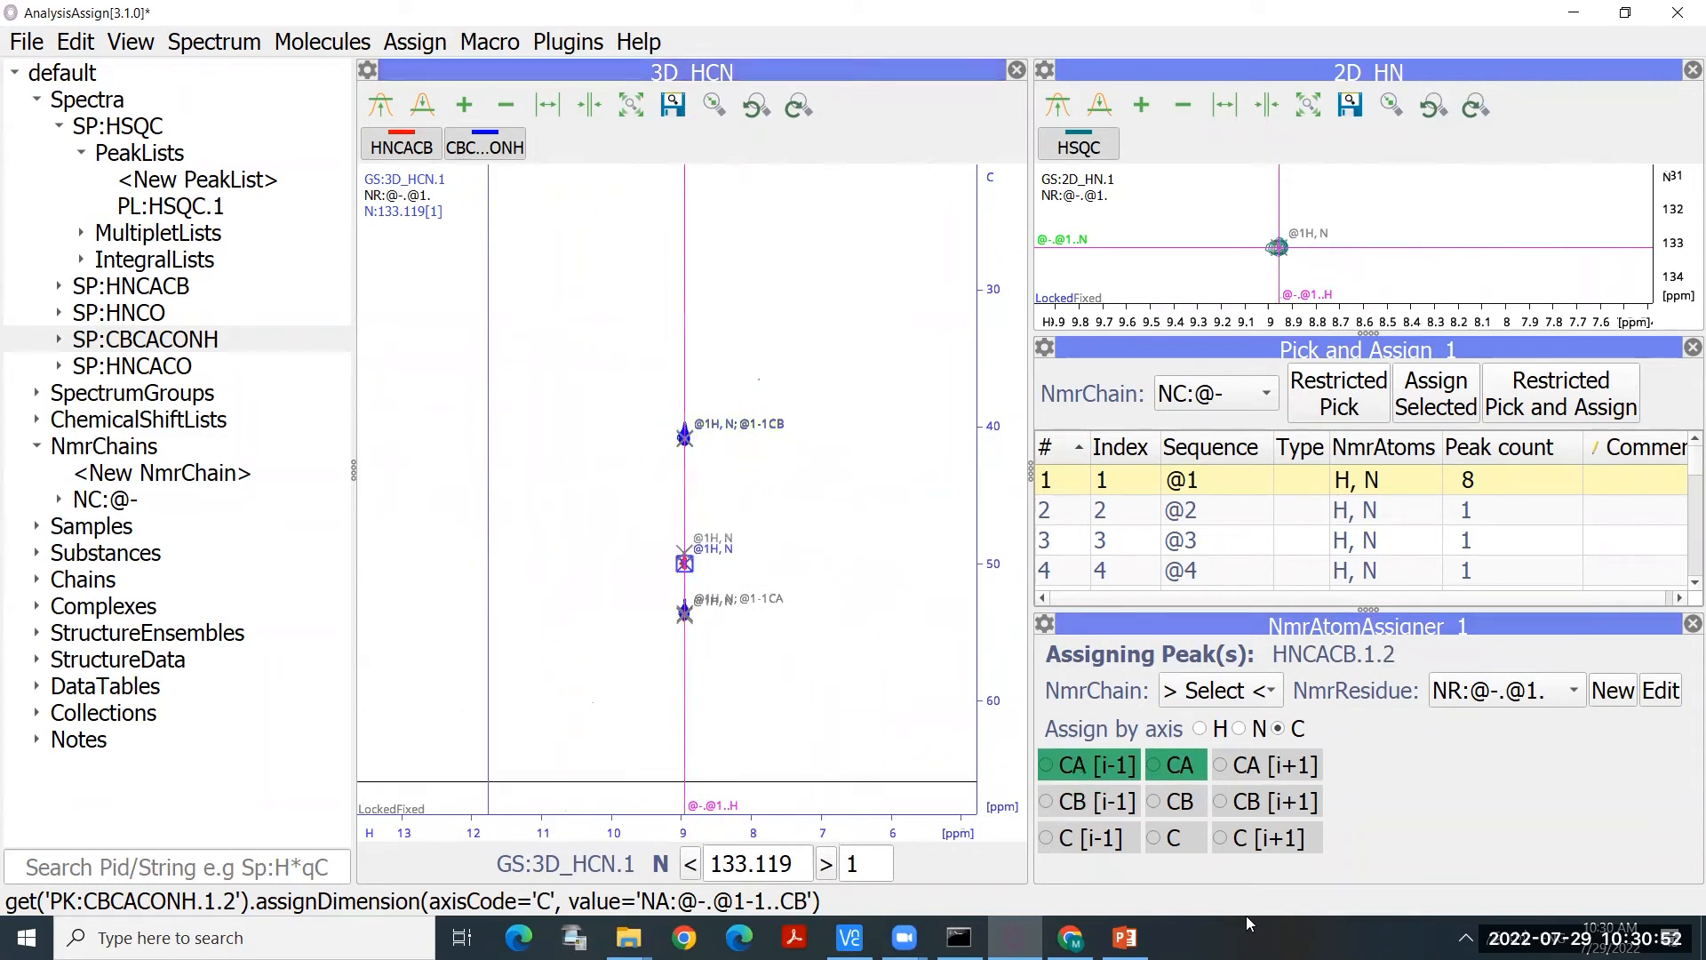
{"action": "left_click", "coordinate": [1156, 768]}
{"action": "left_click_drag", "start_coordinate": [851, 356], "coordinate": [838, 532]}
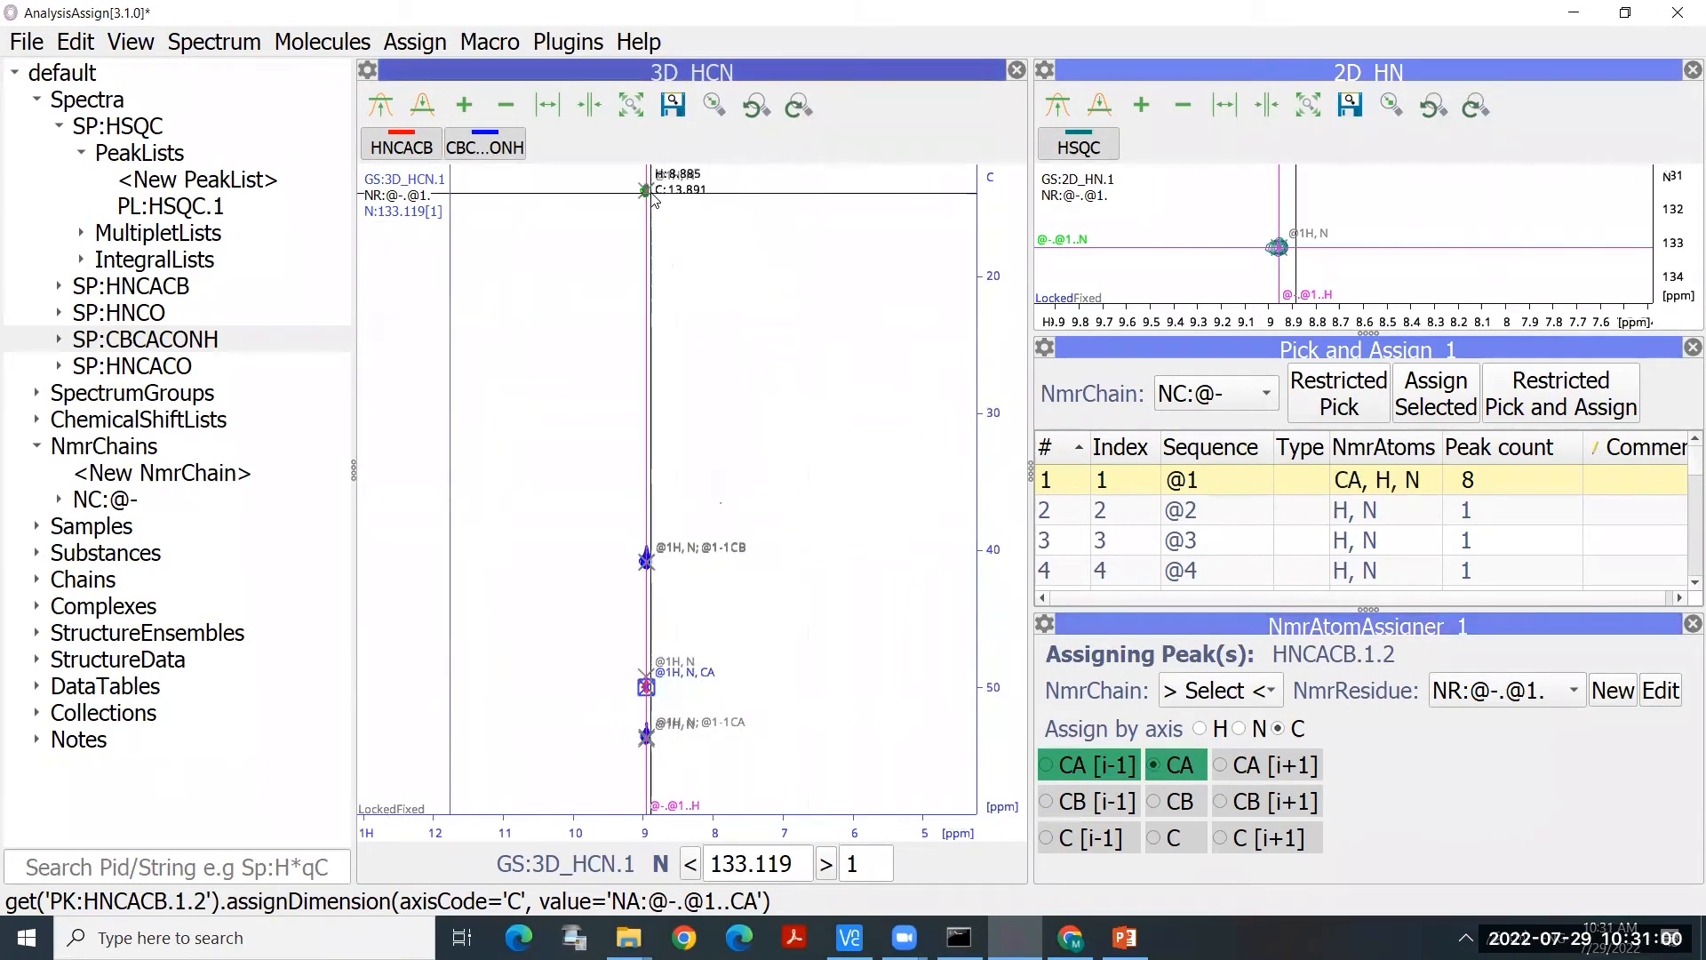
{"action": "left_click", "coordinate": [646, 190]}
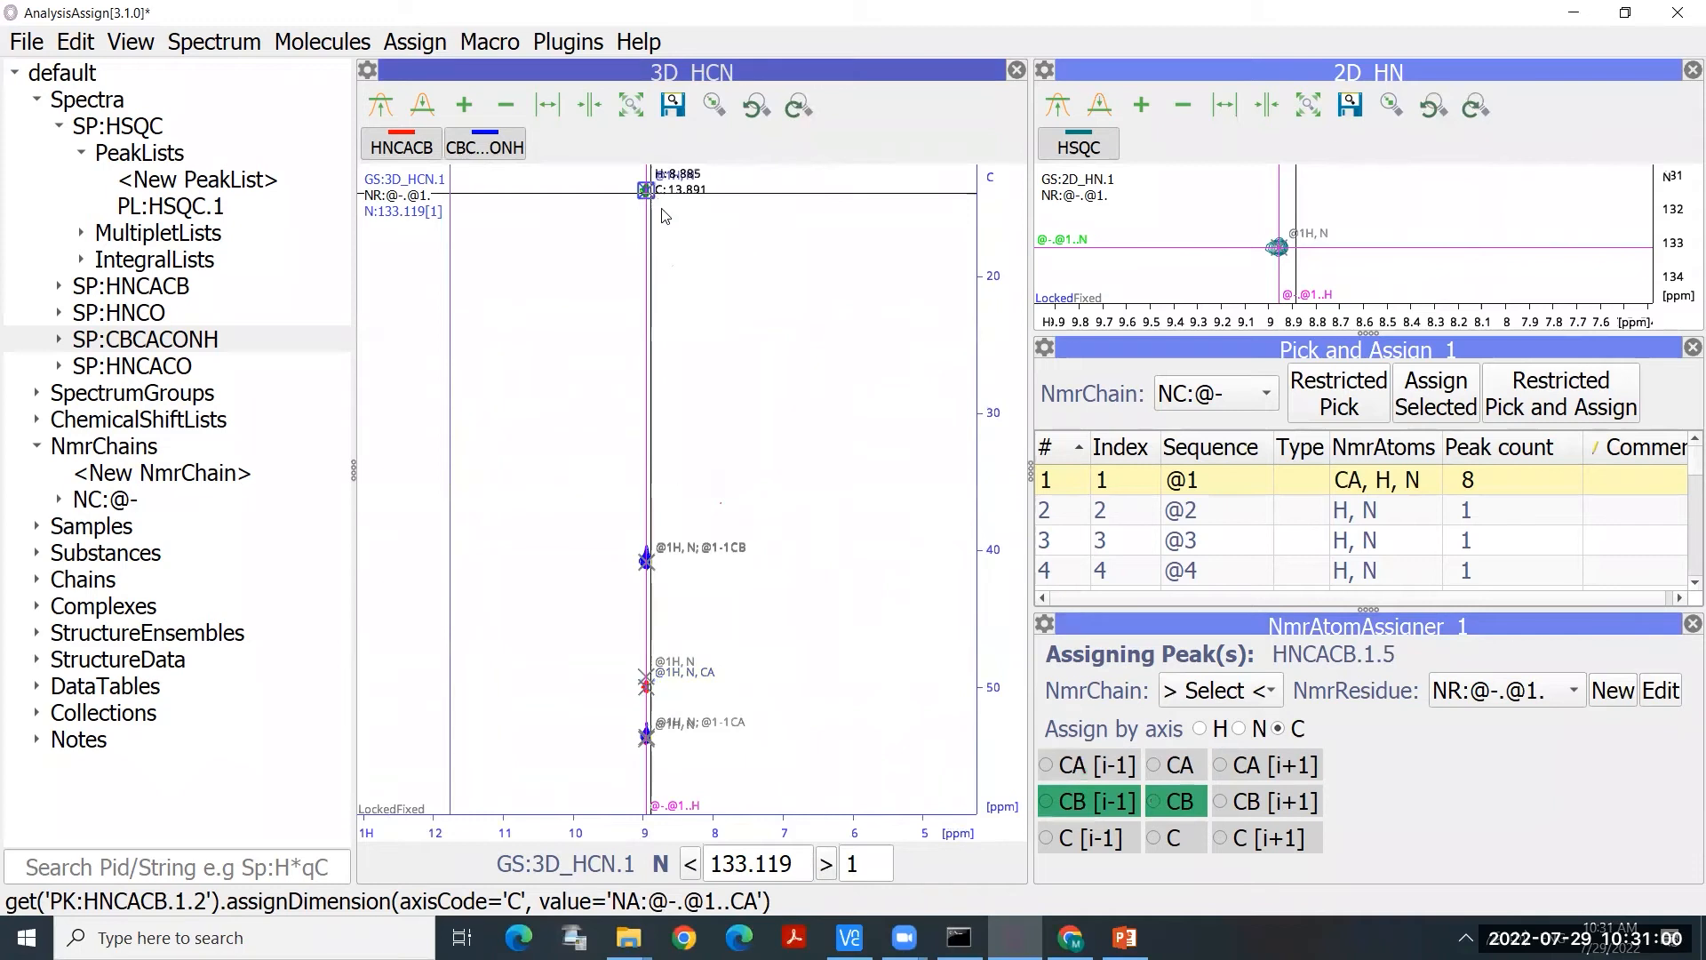
{"action": "left_click", "coordinate": [1152, 803]}
Step: Delete the spurious HNCACB peak of @1 near 49 ppm, just beside the assigned CA peak in 3D_HCN
{"action": "scroll", "coordinate": [859, 658], "scroll_direction": "up", "scroll_amount": 5}
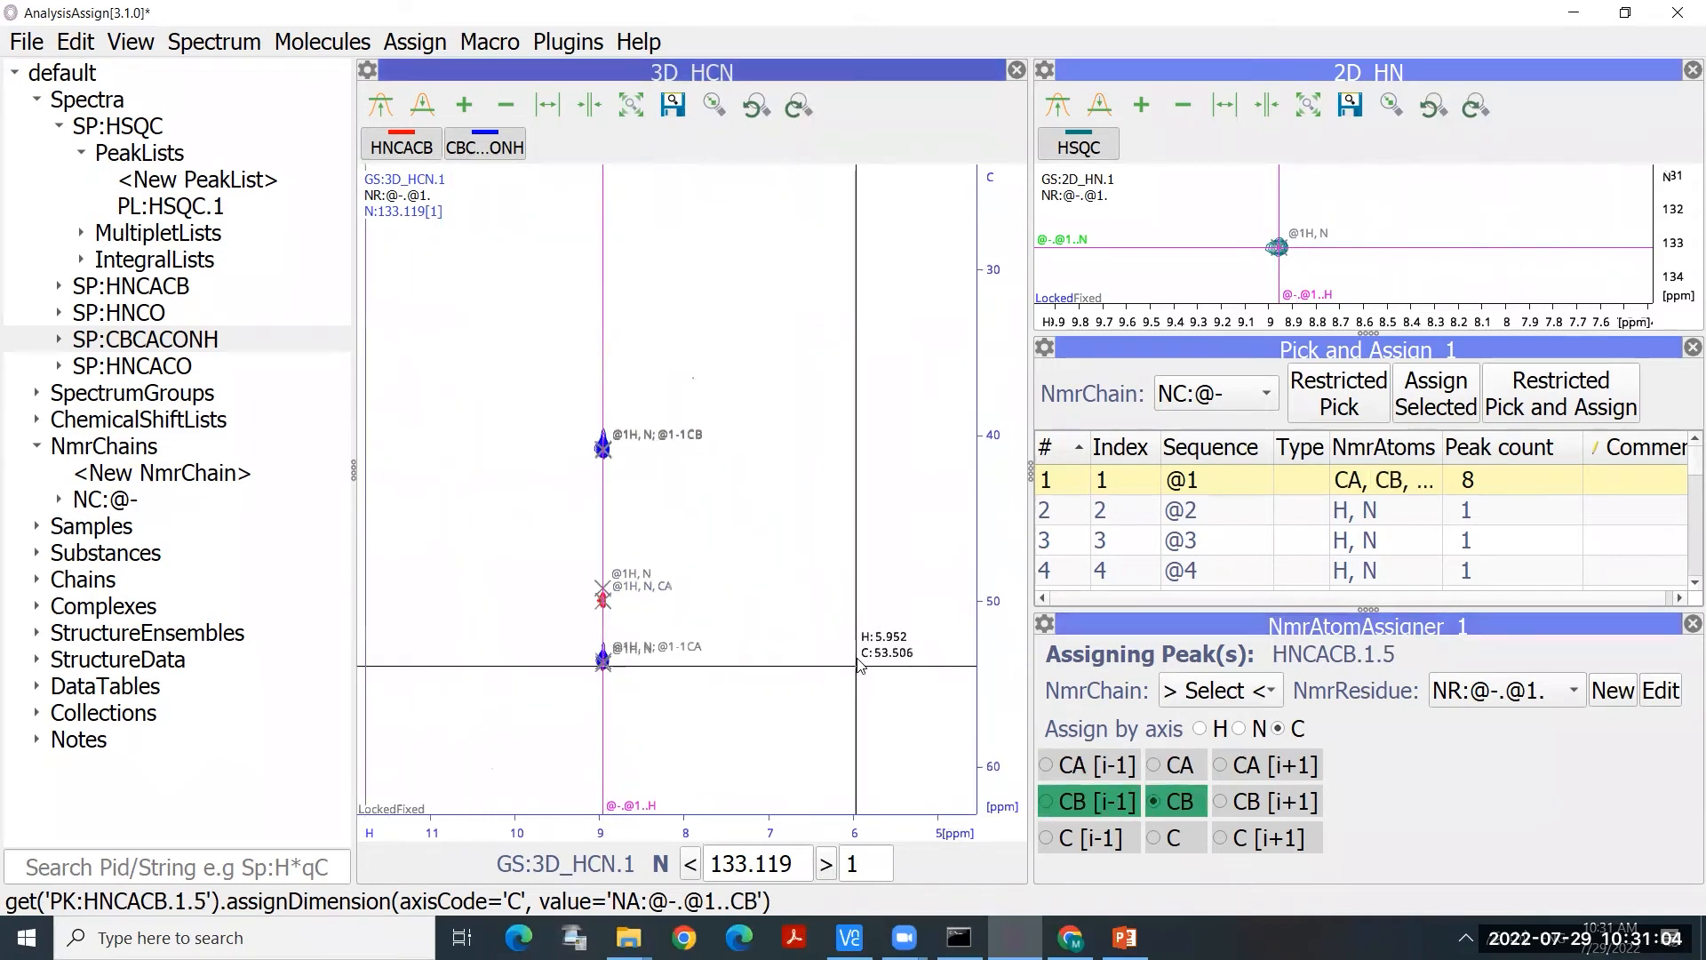
{"action": "scroll", "coordinate": [513, 567], "scroll_direction": "up", "scroll_amount": 2}
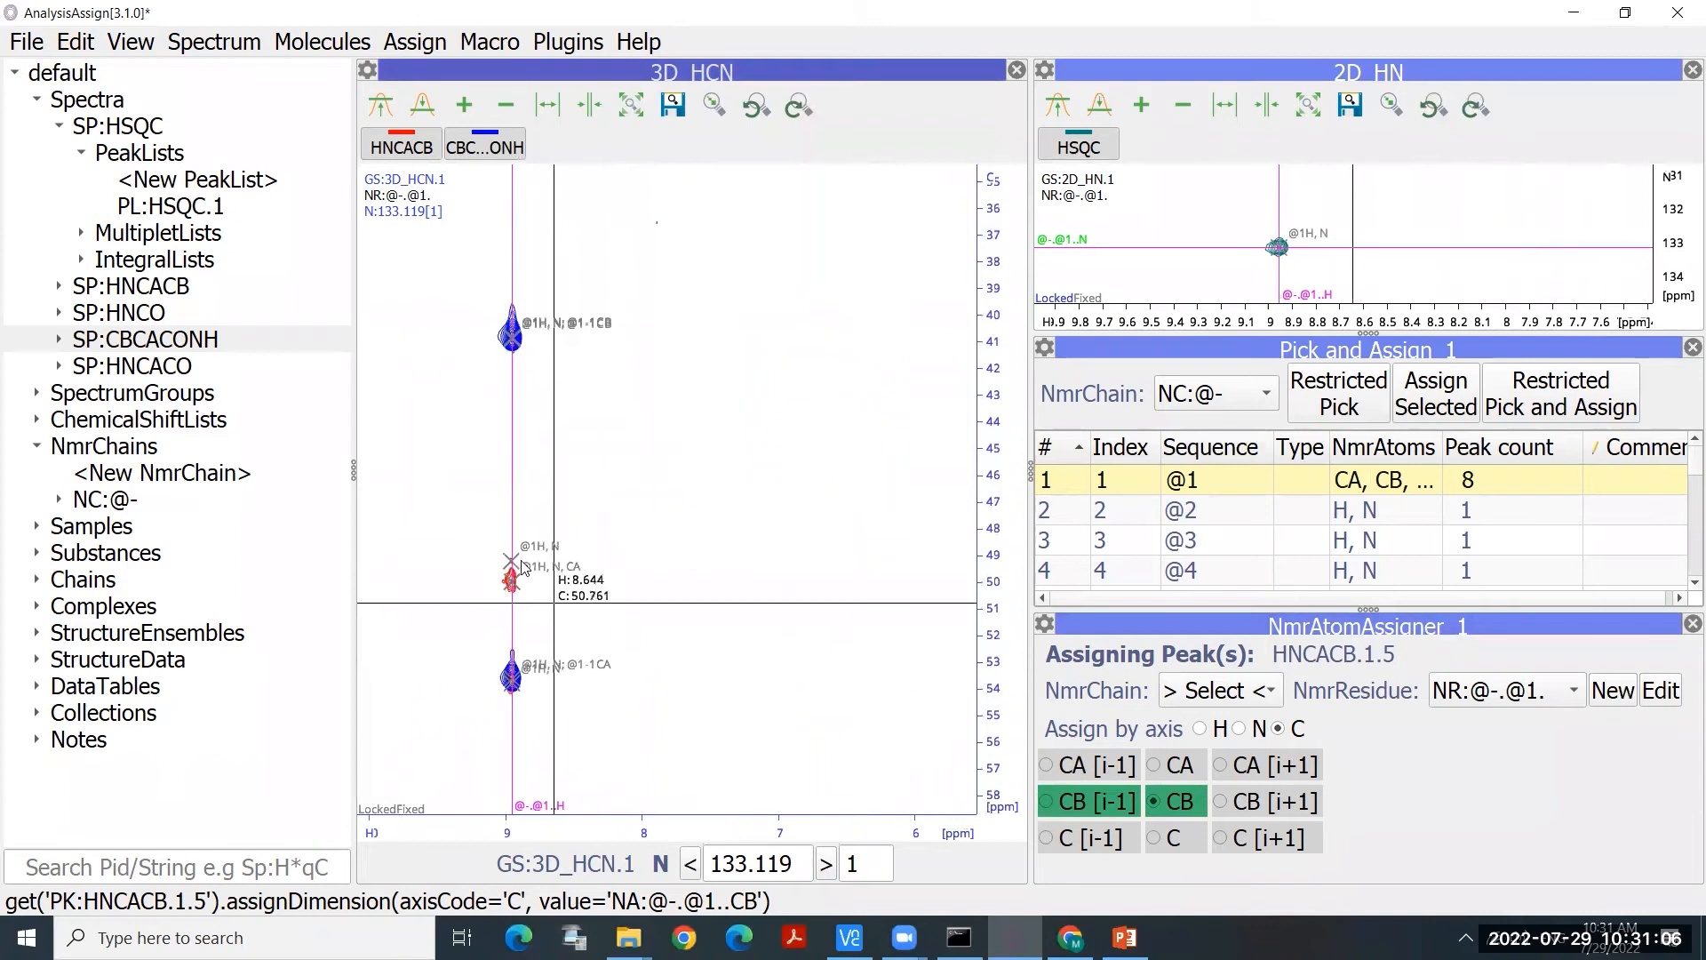
{"action": "left_click", "coordinate": [512, 562]}
{"action": "right_click", "coordinate": [512, 560]}
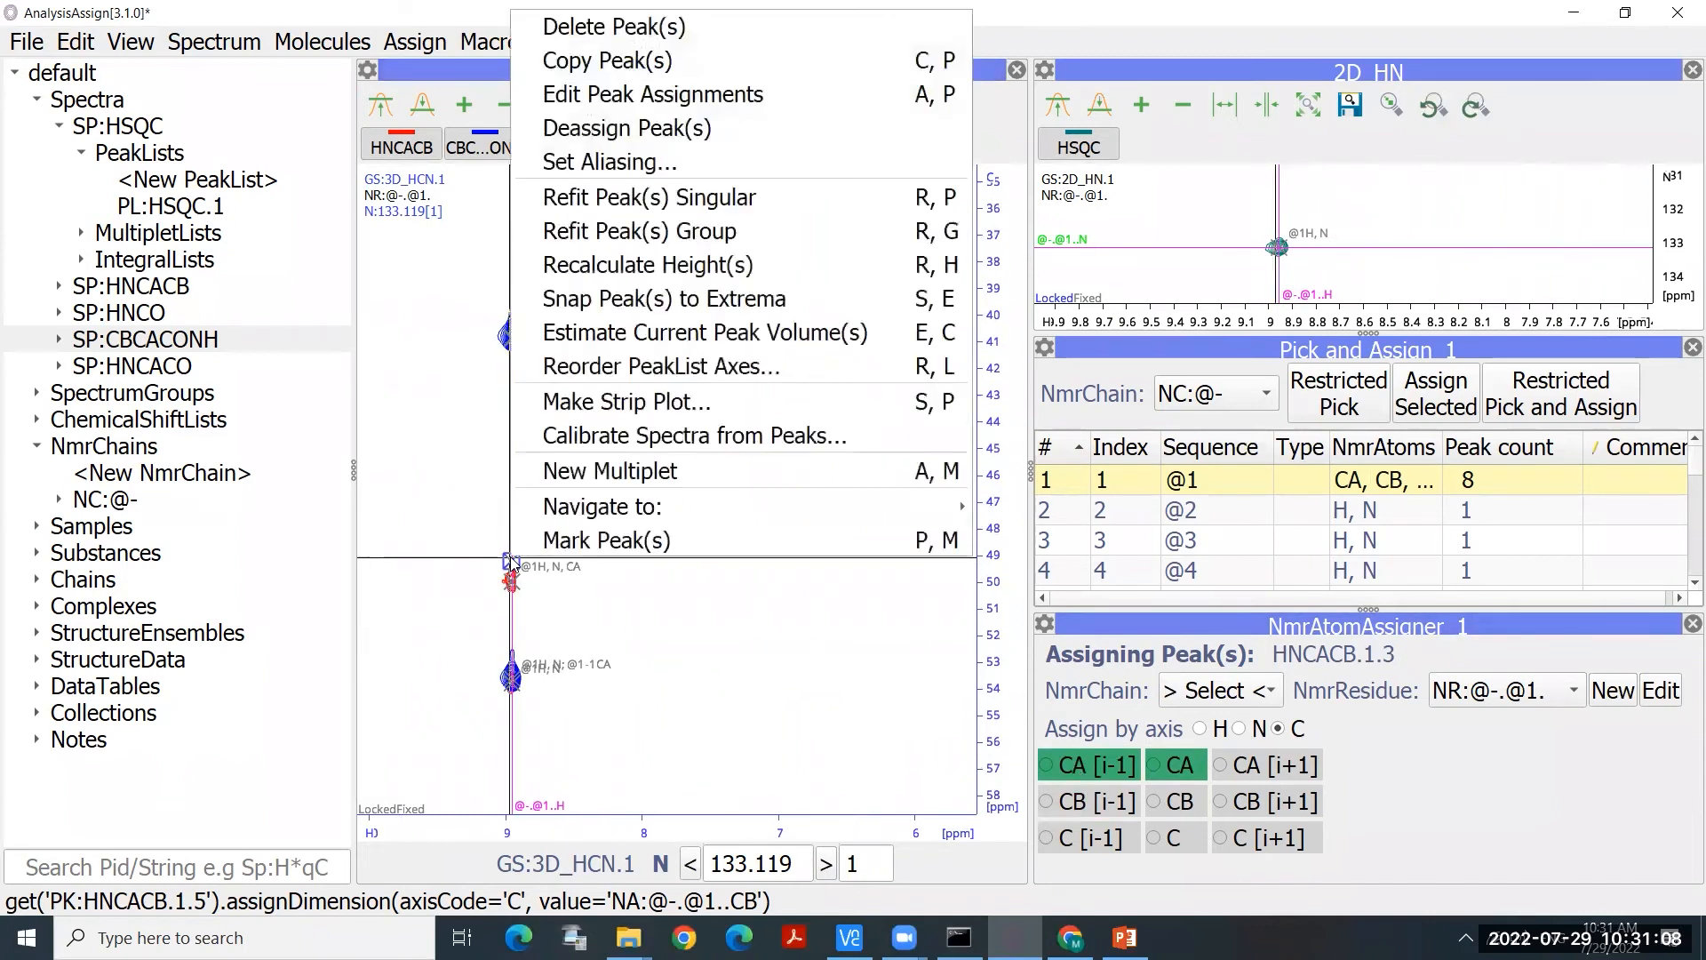
{"action": "left_click", "coordinate": [576, 27]}
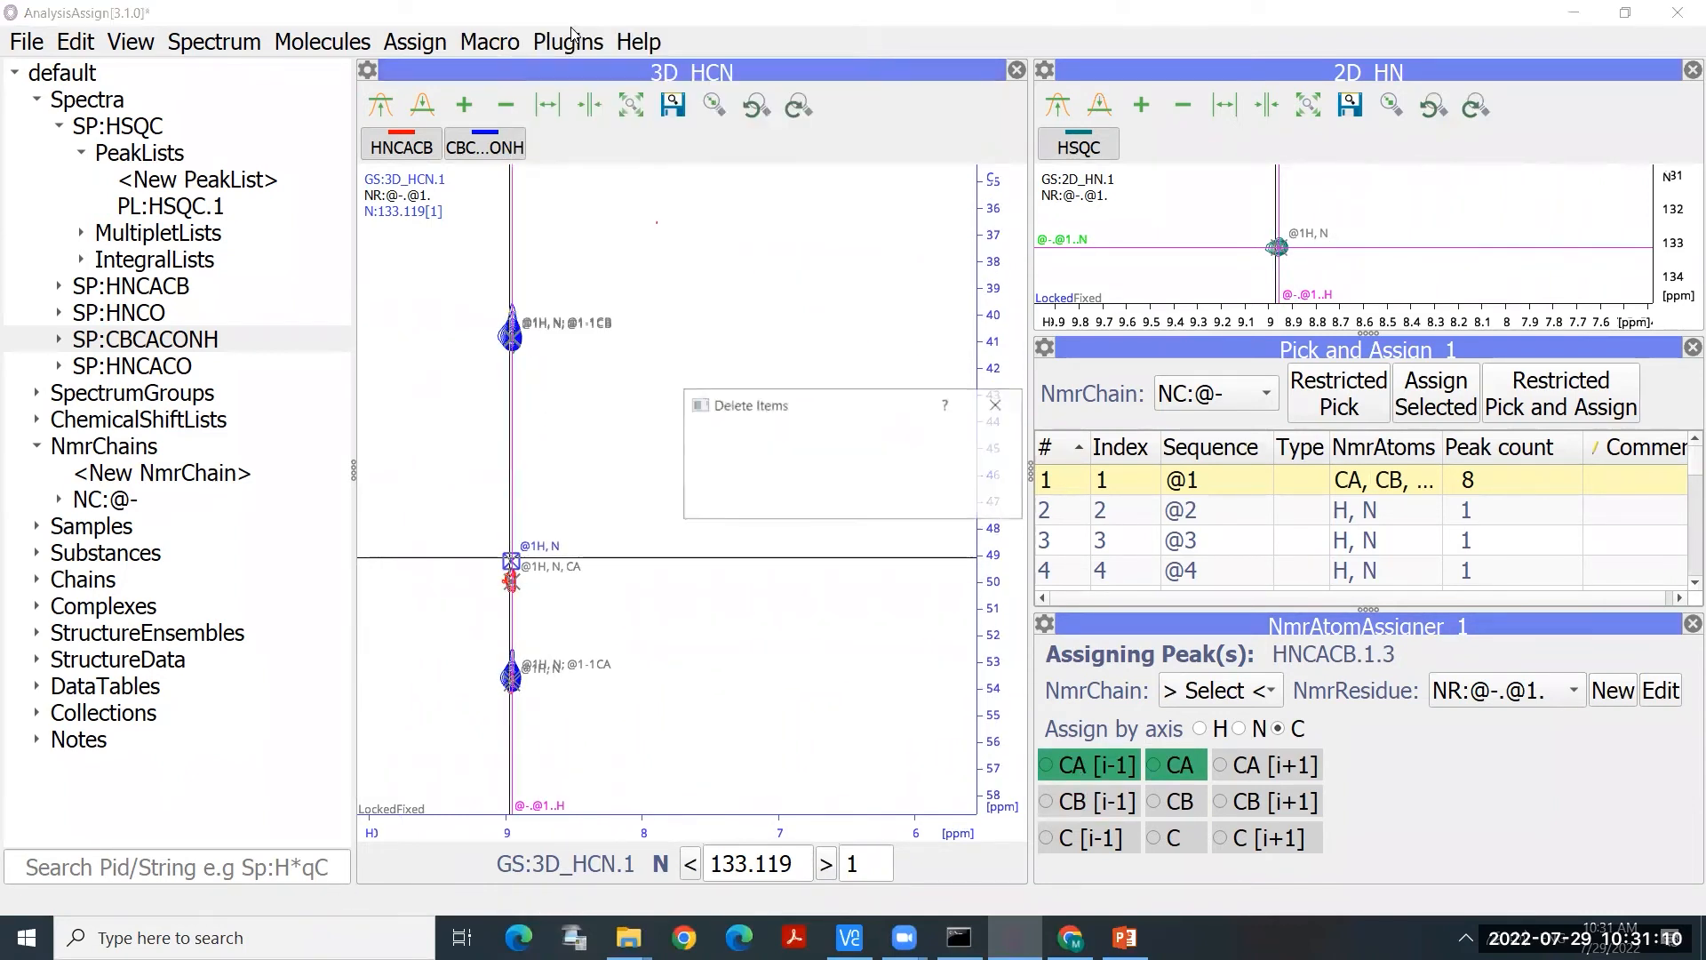
{"action": "left_click", "coordinate": [914, 493]}
Step: Widen the NmrAtoms column in the Pick and Assign table so that the full atom list of @1 fits
{"action": "scroll", "coordinate": [843, 613], "scroll_direction": "down", "scroll_amount": 3}
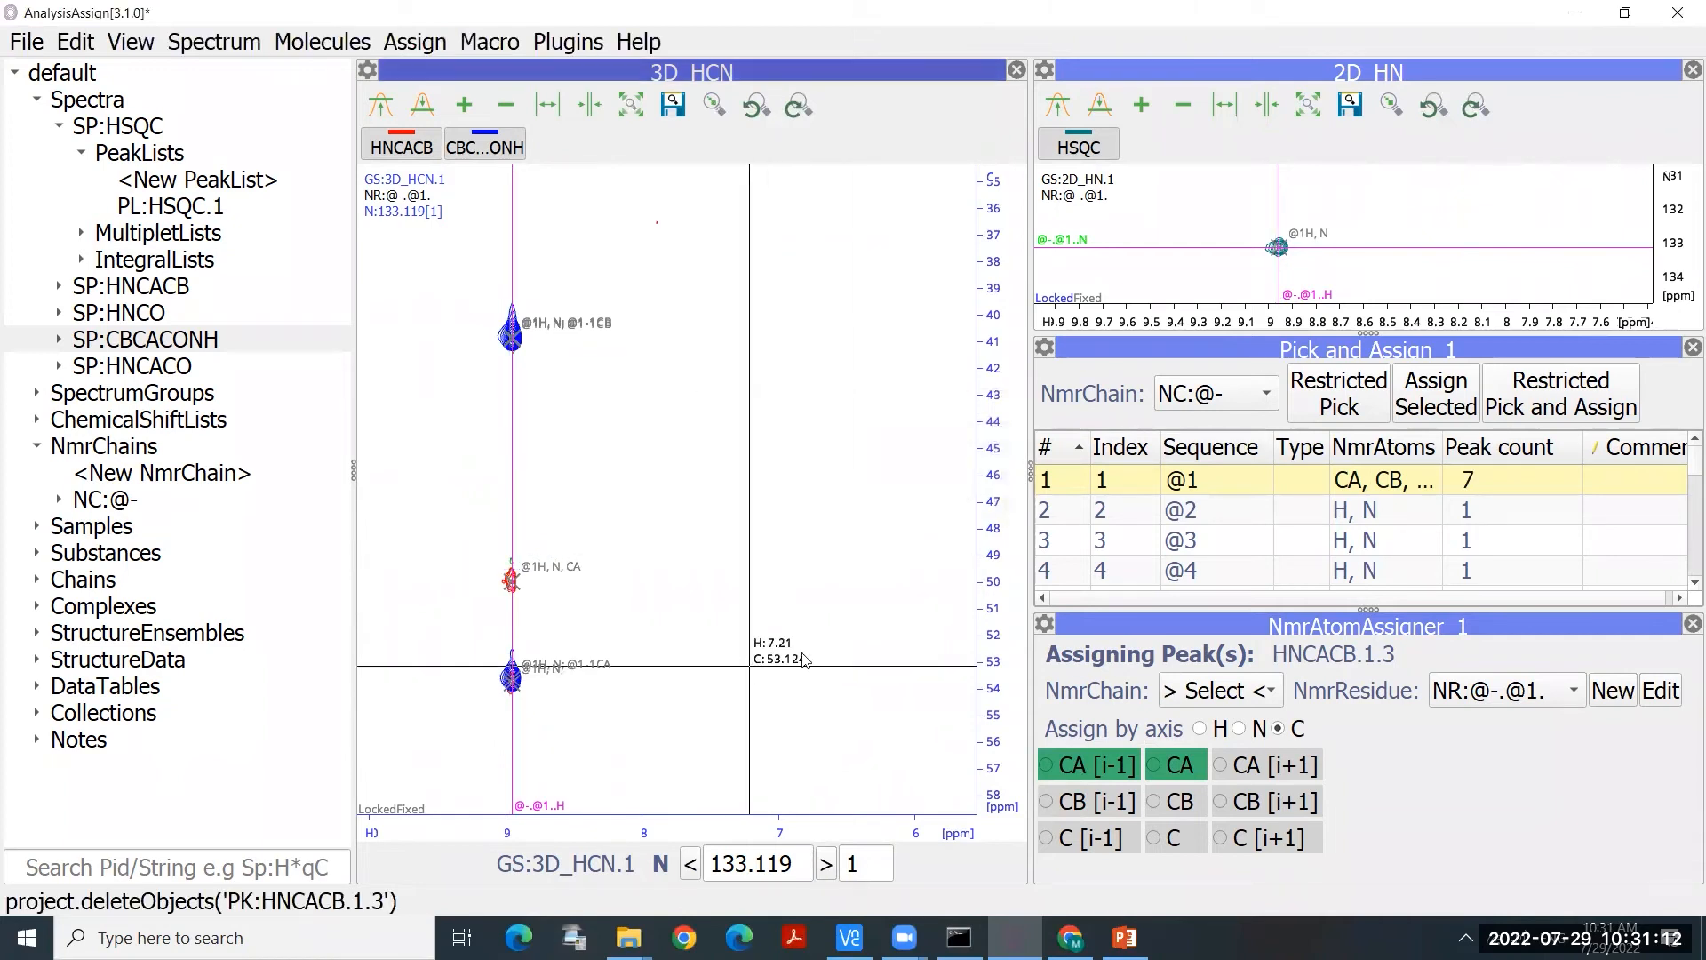
{"action": "scroll", "coordinate": [840, 558], "scroll_direction": "down", "scroll_amount": 1}
{"action": "left_click_drag", "start_coordinate": [843, 557], "coordinate": [785, 569]}
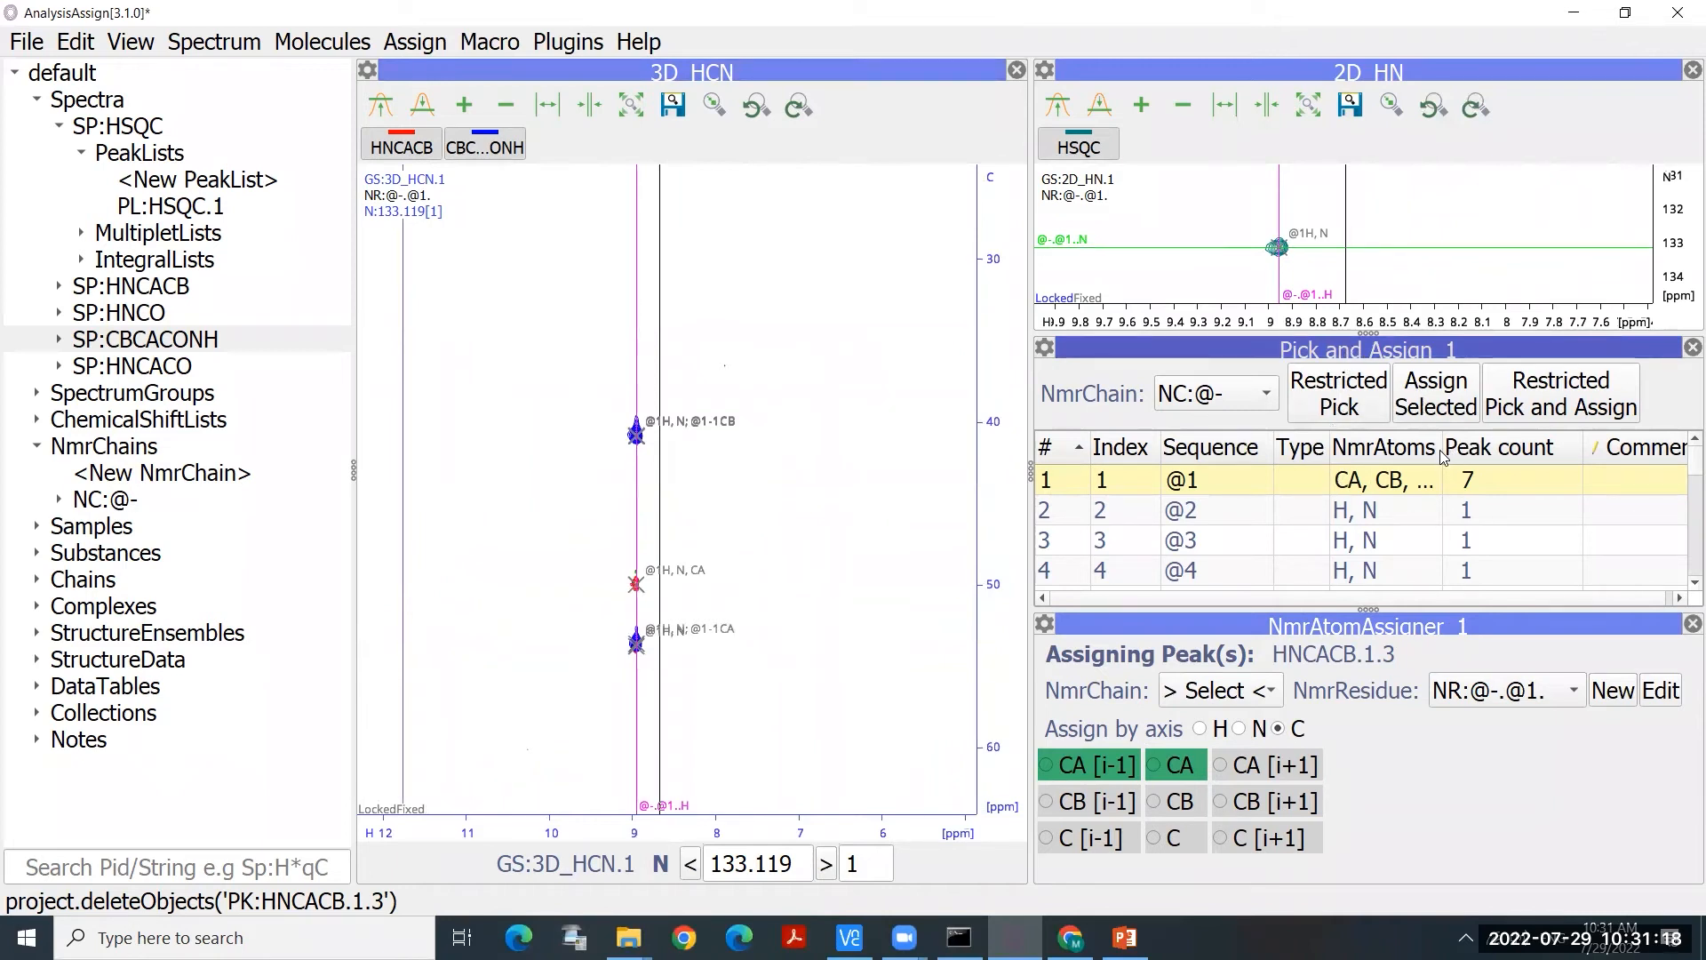
{"action": "left_click_drag", "start_coordinate": [1441, 448], "coordinate": [1493, 449]}
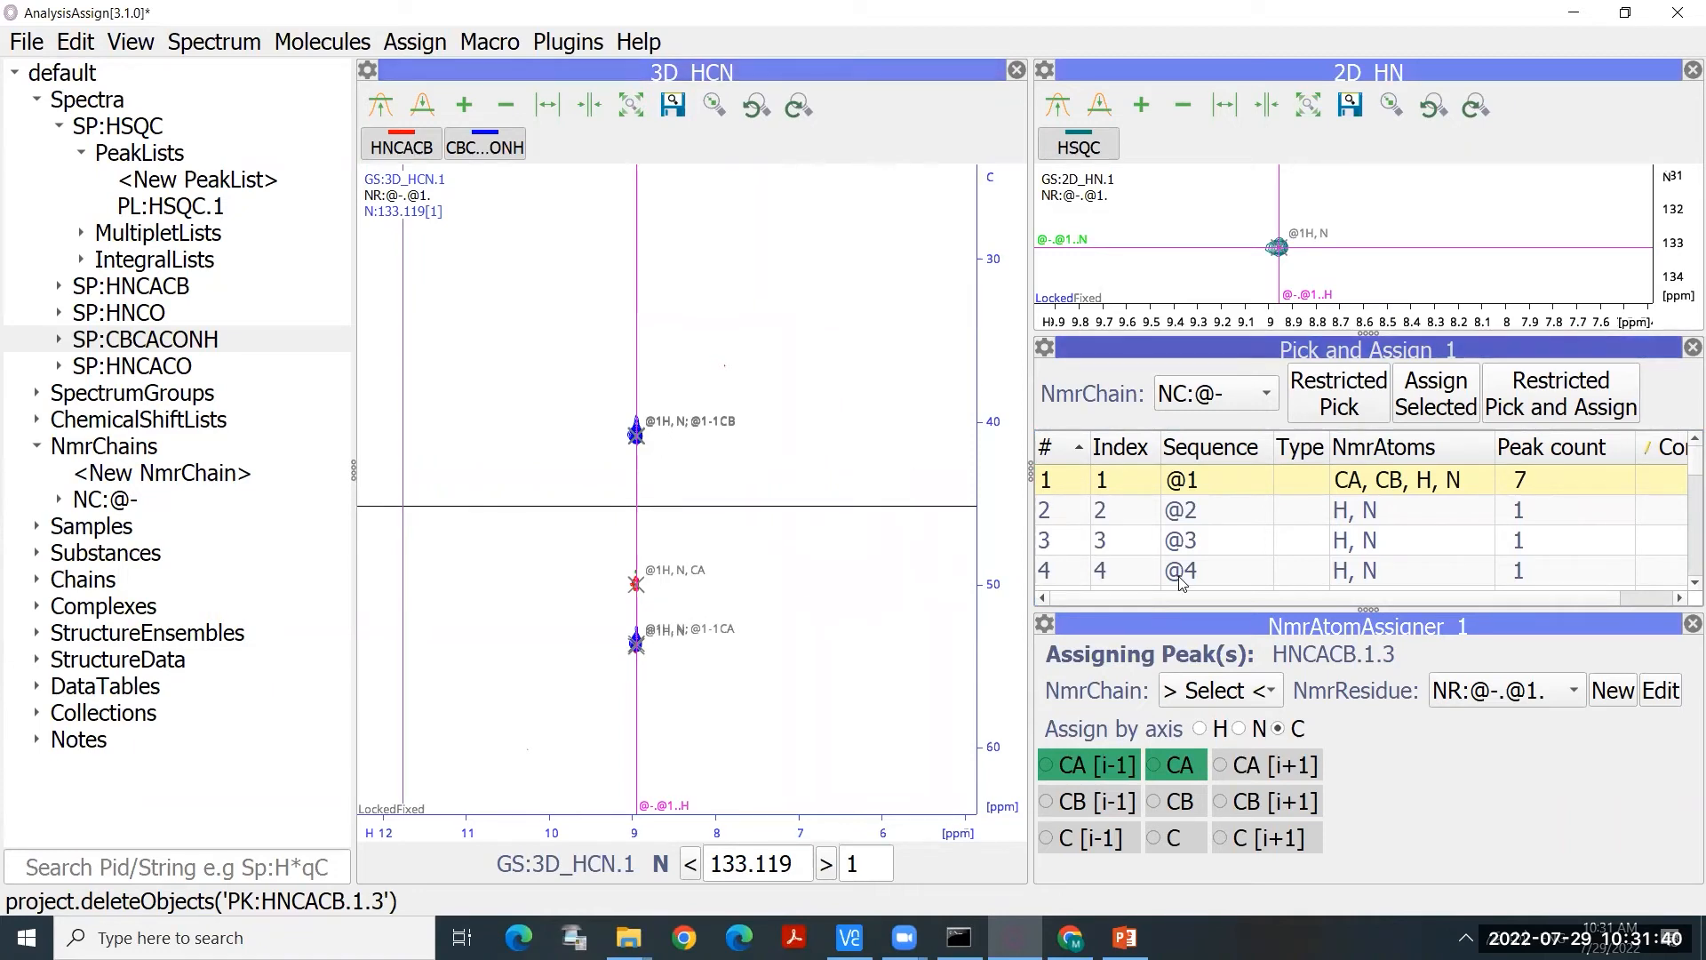
Step: Navigate the displays to NmrResidue @3 from the Pick and Assign table and bring all its carbon peaks into view
{"action": "left_click", "coordinate": [1262, 554]}
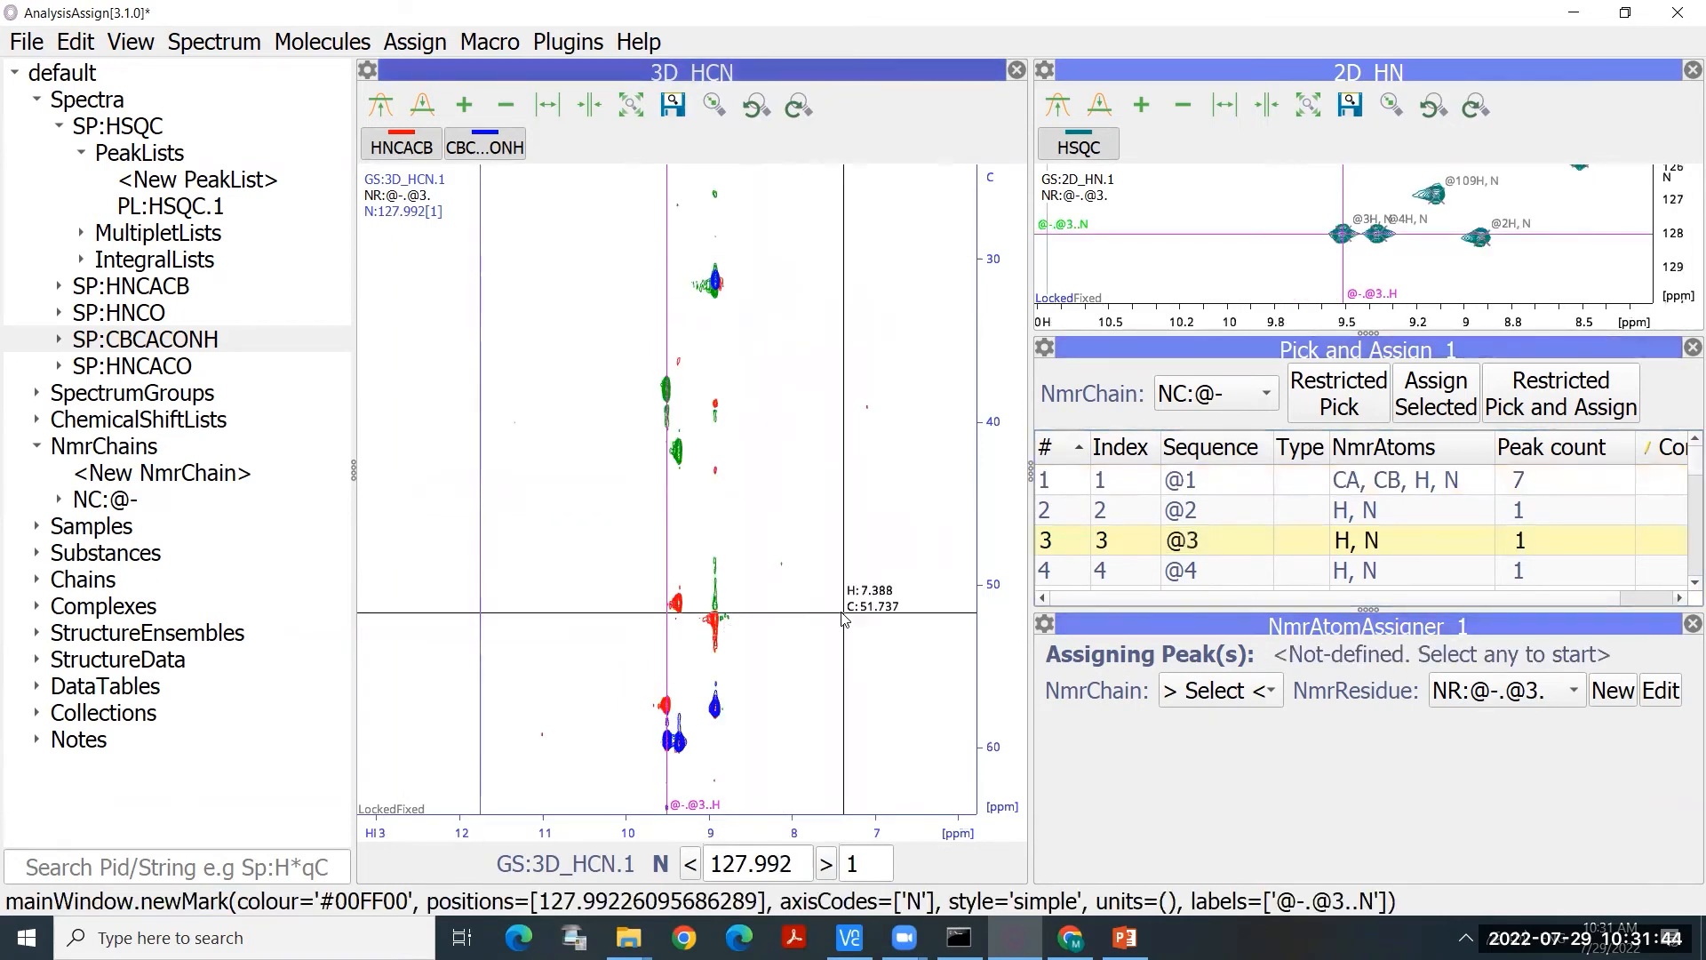
{"action": "scroll", "coordinate": [783, 479], "scroll_direction": "down", "scroll_amount": 2}
{"action": "left_click_drag", "start_coordinate": [694, 646], "coordinate": [682, 582]}
{"action": "scroll", "coordinate": [666, 582], "scroll_direction": "up", "scroll_amount": 1}
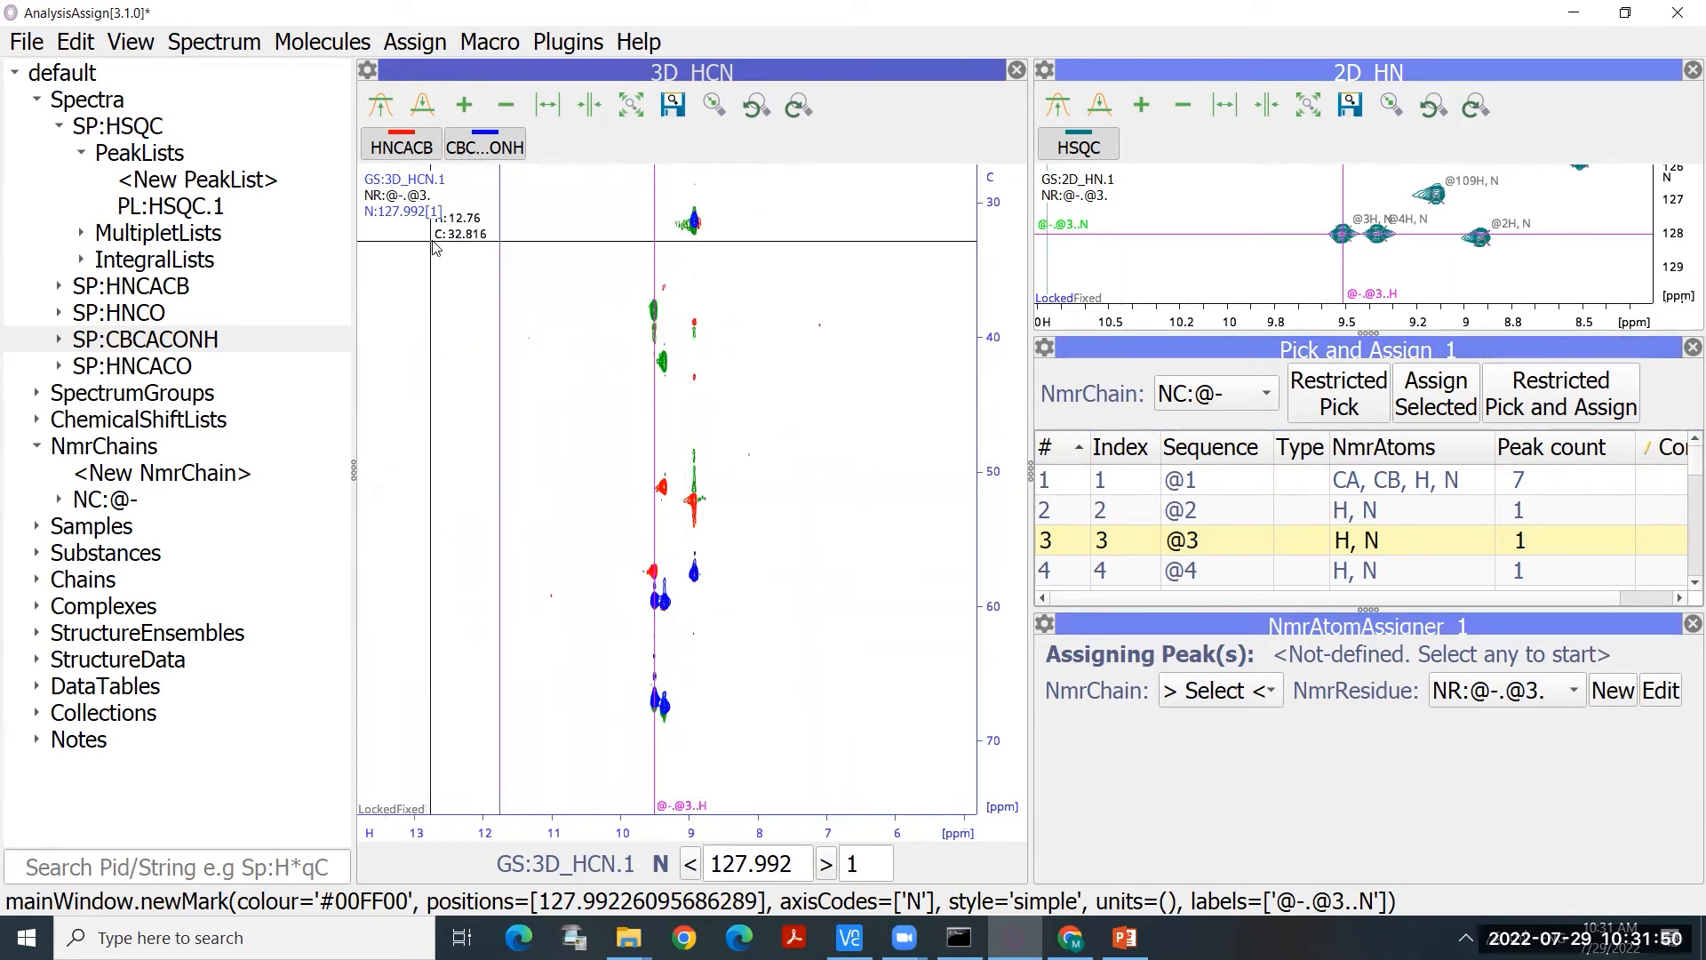
Step: Raise the contour base levels in 3D_HCN, with the HNCACB negative base at about -3.4e6, to suppress noise around @3
{"action": "left_click", "coordinate": [380, 108]}
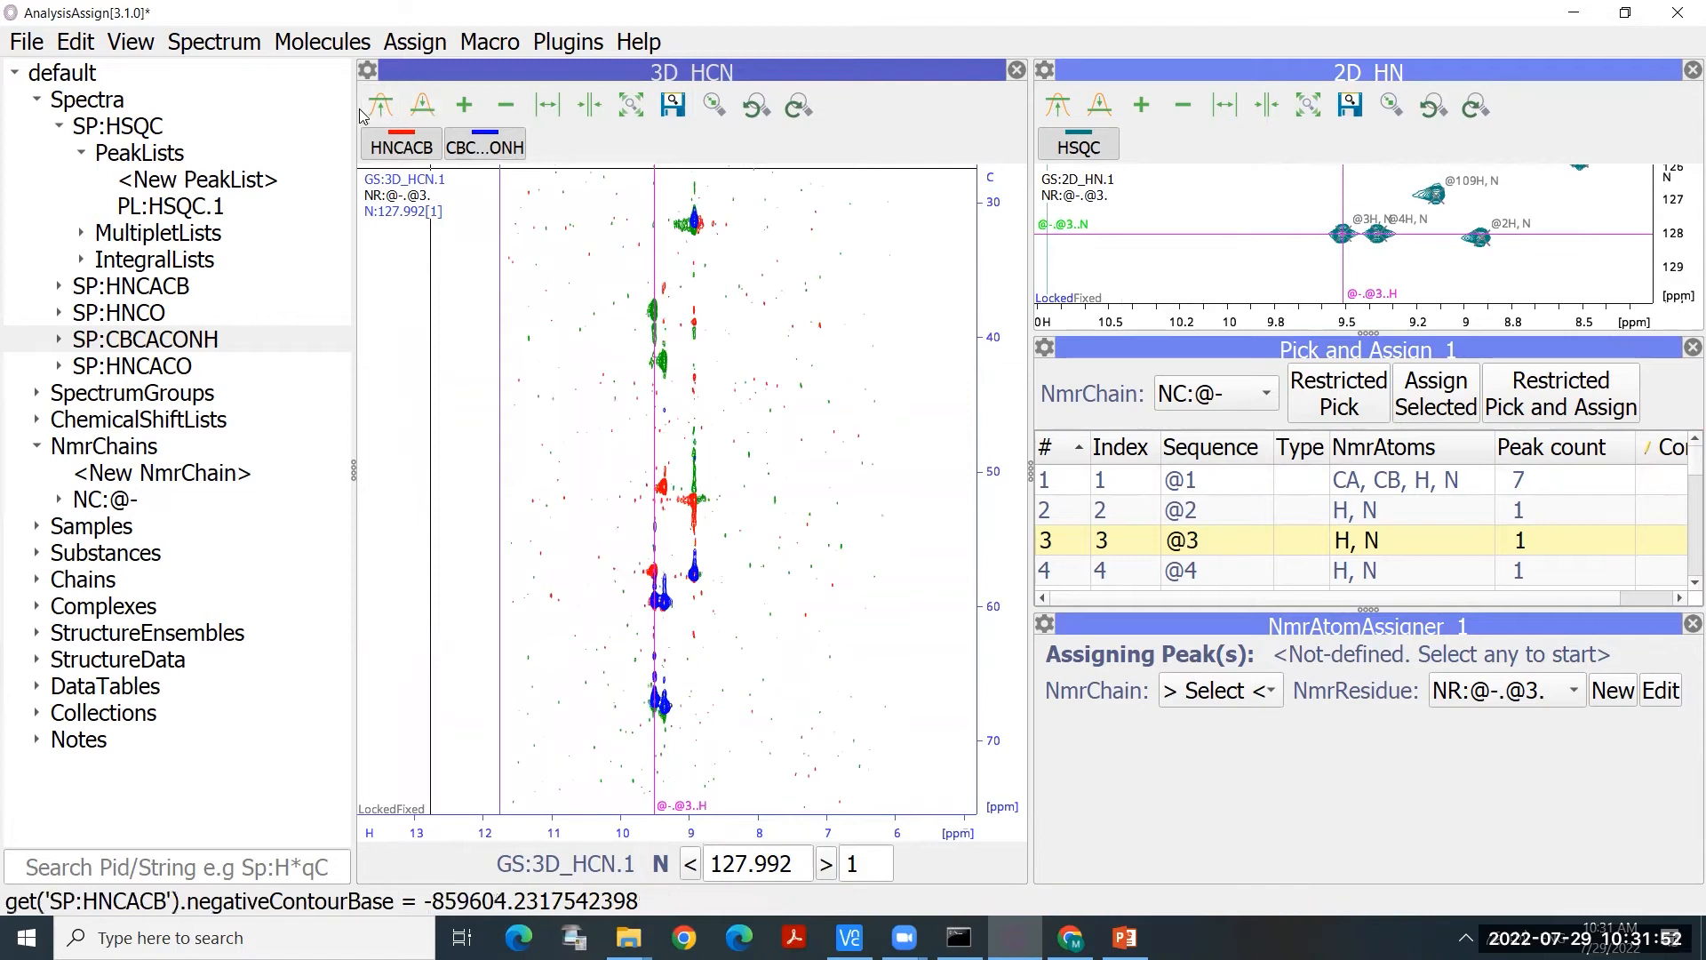
{"action": "left_click", "coordinate": [381, 108]}
{"action": "left_click", "coordinate": [381, 108]}
{"action": "left_click", "coordinate": [382, 108]}
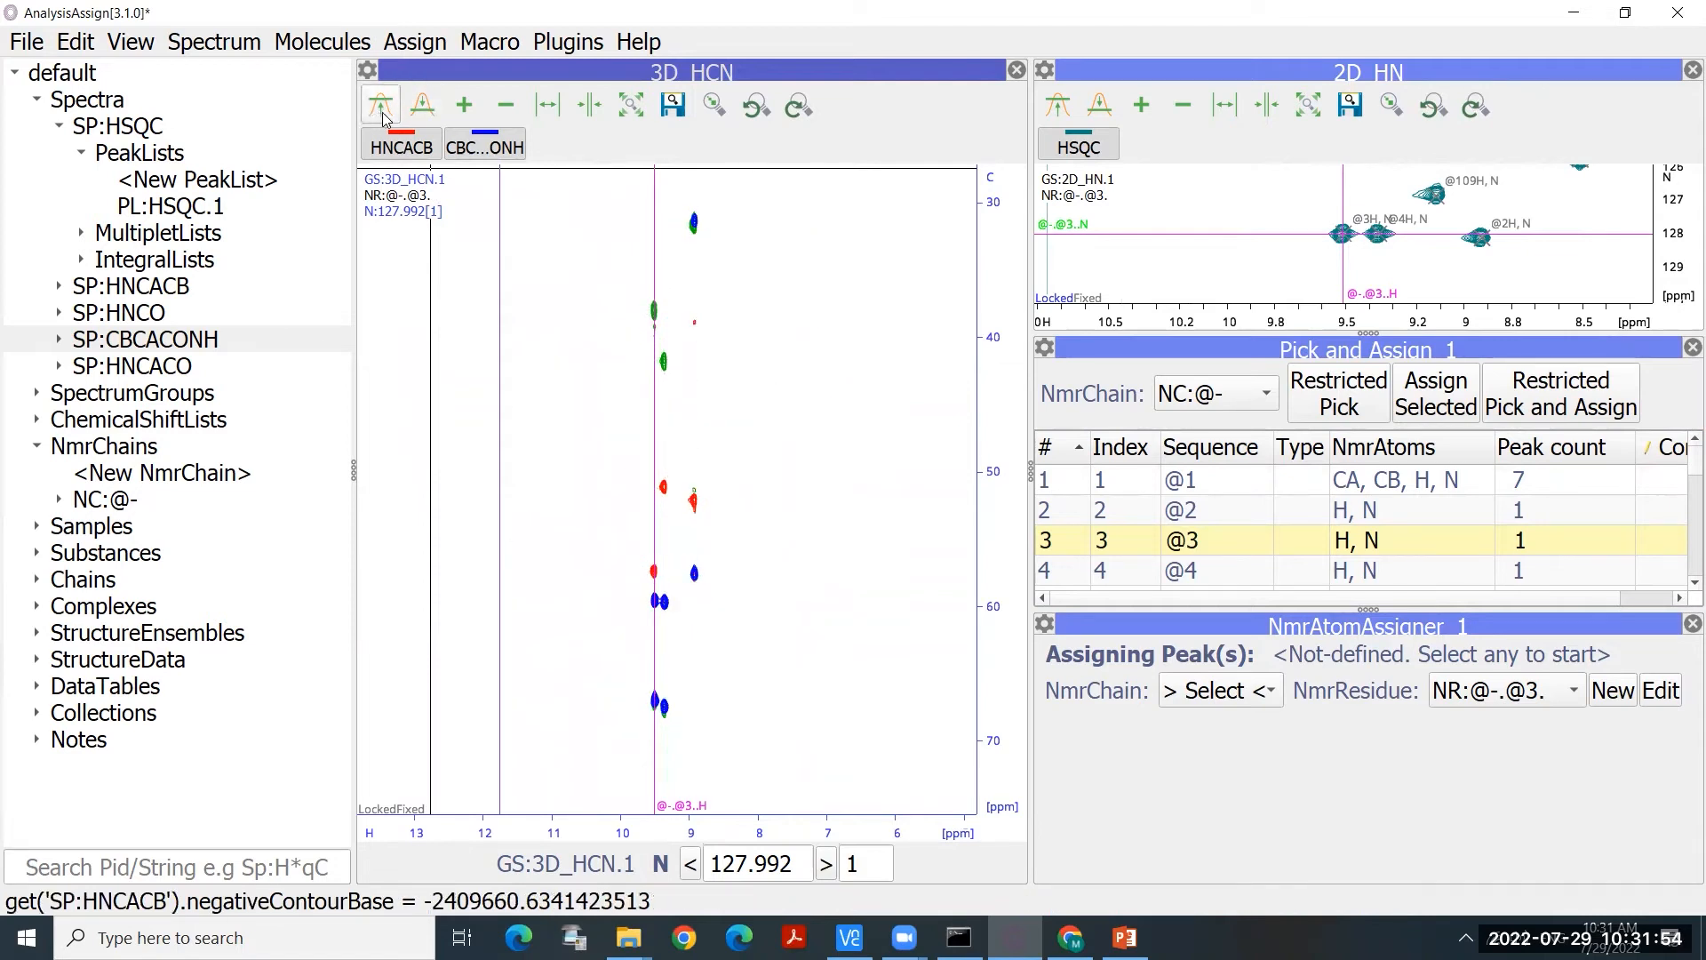
{"action": "left_click", "coordinate": [382, 109]}
Step: Run a restricted pick and assign for NmrResidue @3 in 3D_HCN, and deselect the picked peaks
{"action": "scroll", "coordinate": [720, 622], "scroll_direction": "up", "scroll_amount": 1}
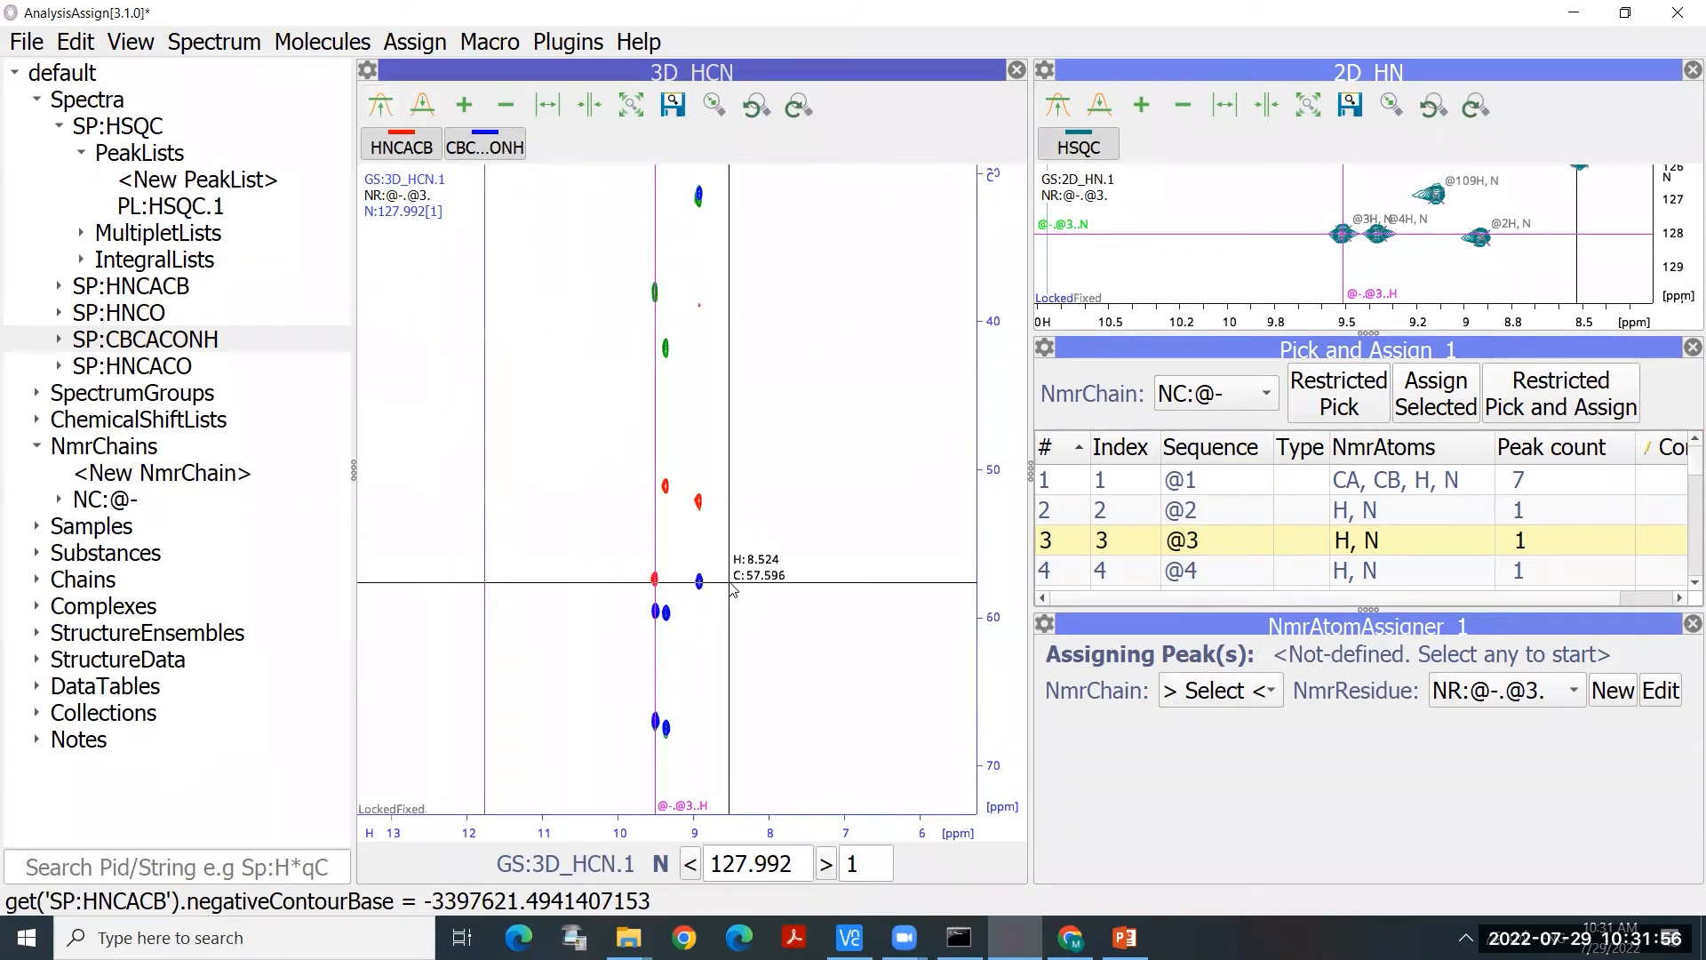
{"action": "scroll", "coordinate": [727, 576], "scroll_direction": "up", "scroll_amount": 5}
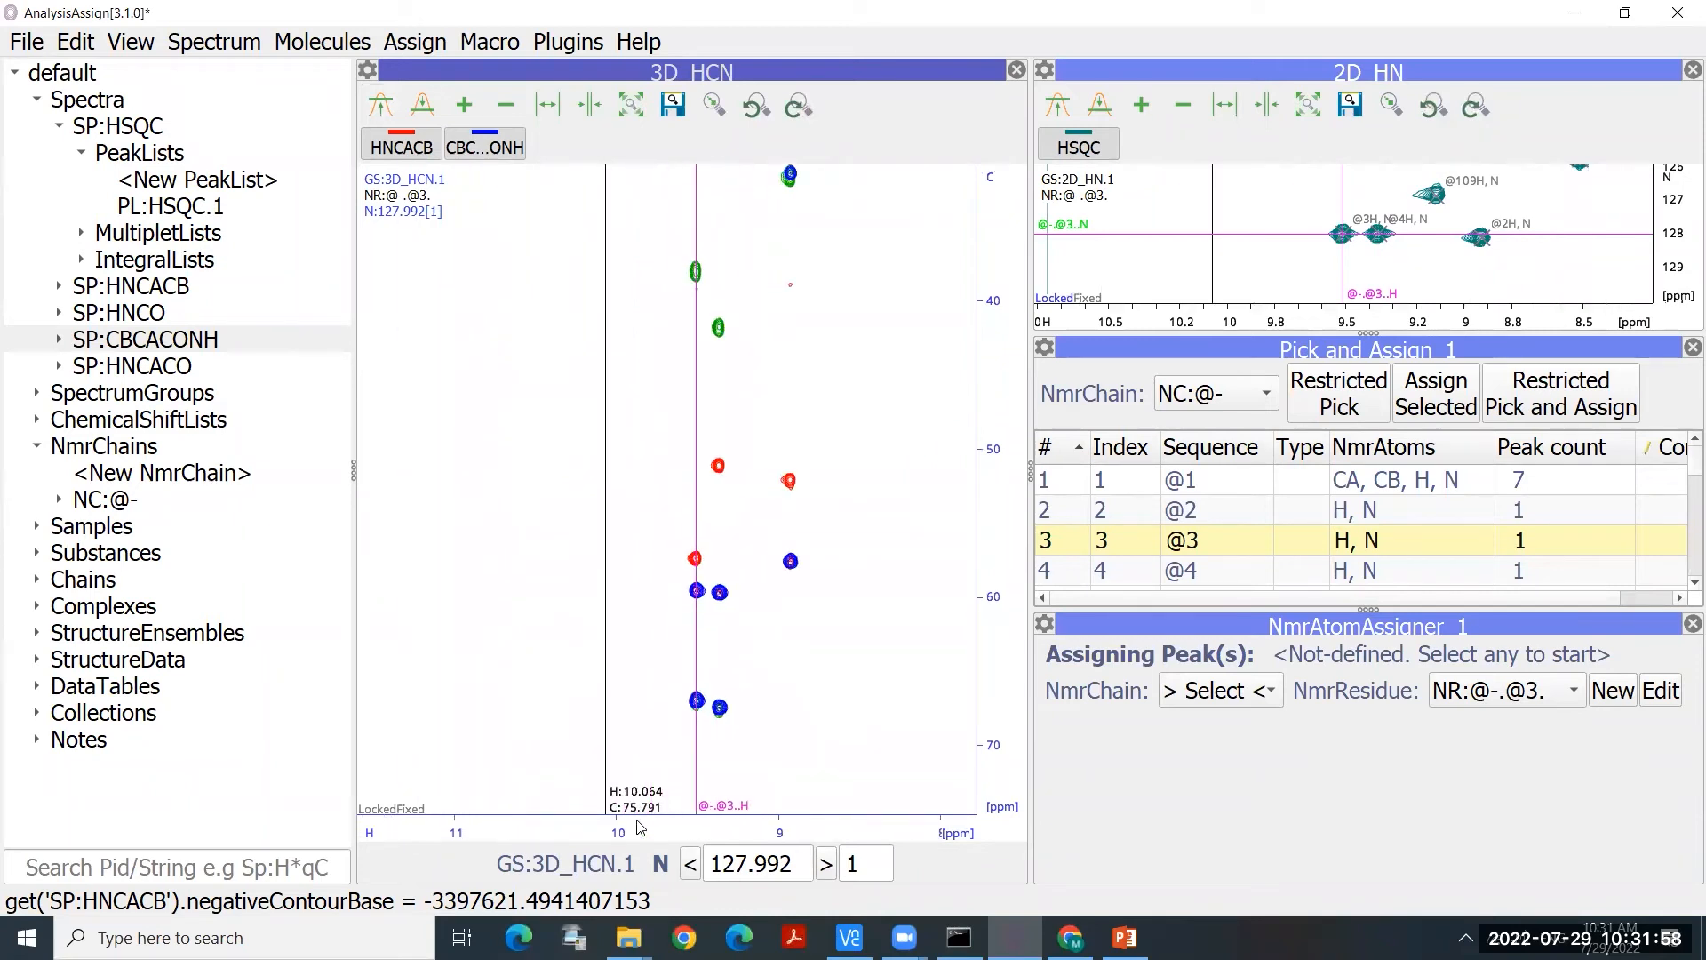
{"action": "left_click_drag", "start_coordinate": [839, 647], "coordinate": [812, 624]}
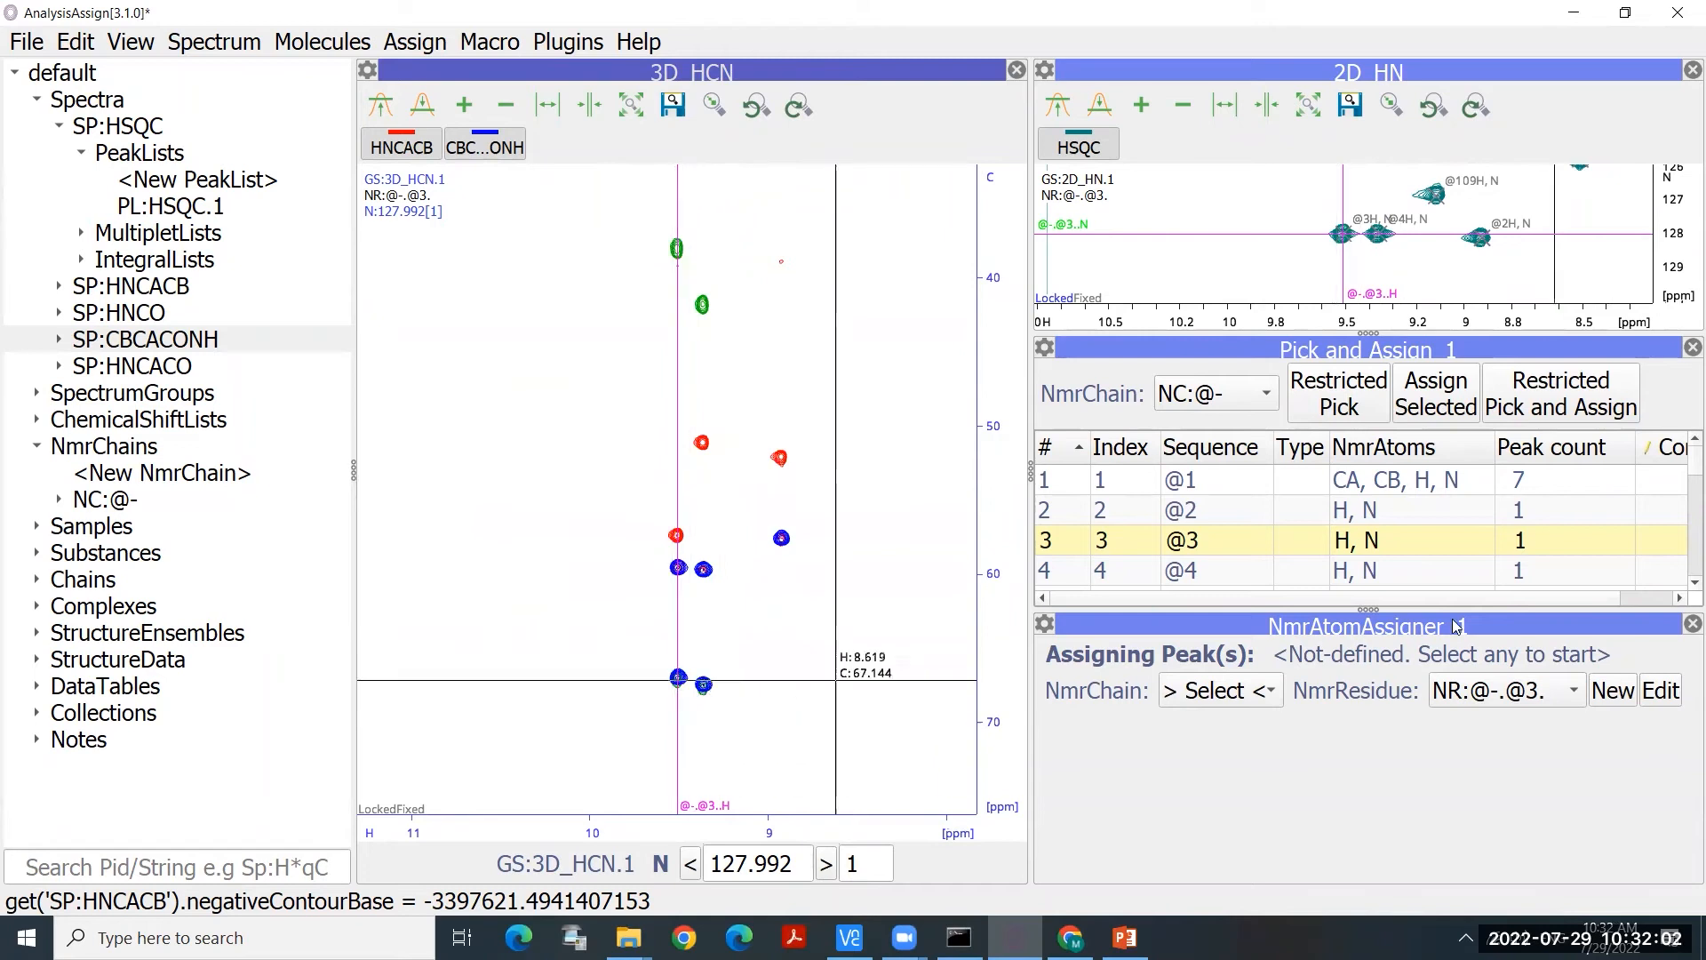
{"action": "left_click", "coordinate": [1601, 402]}
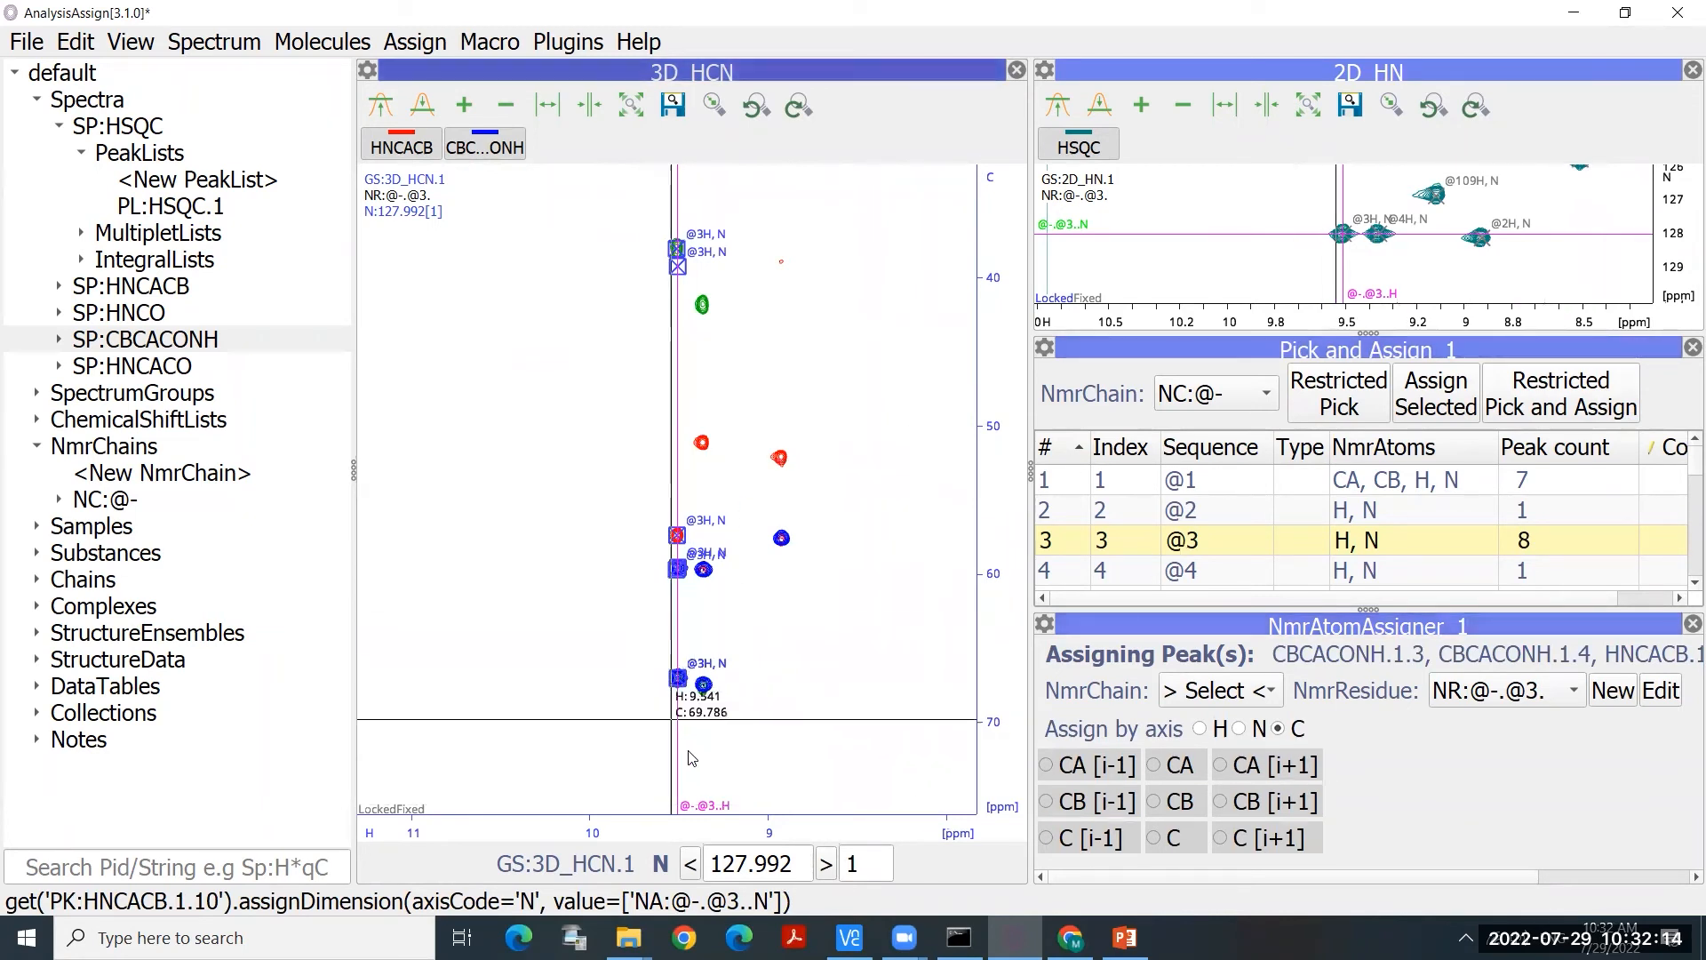
{"action": "left_click", "coordinate": [733, 745]}
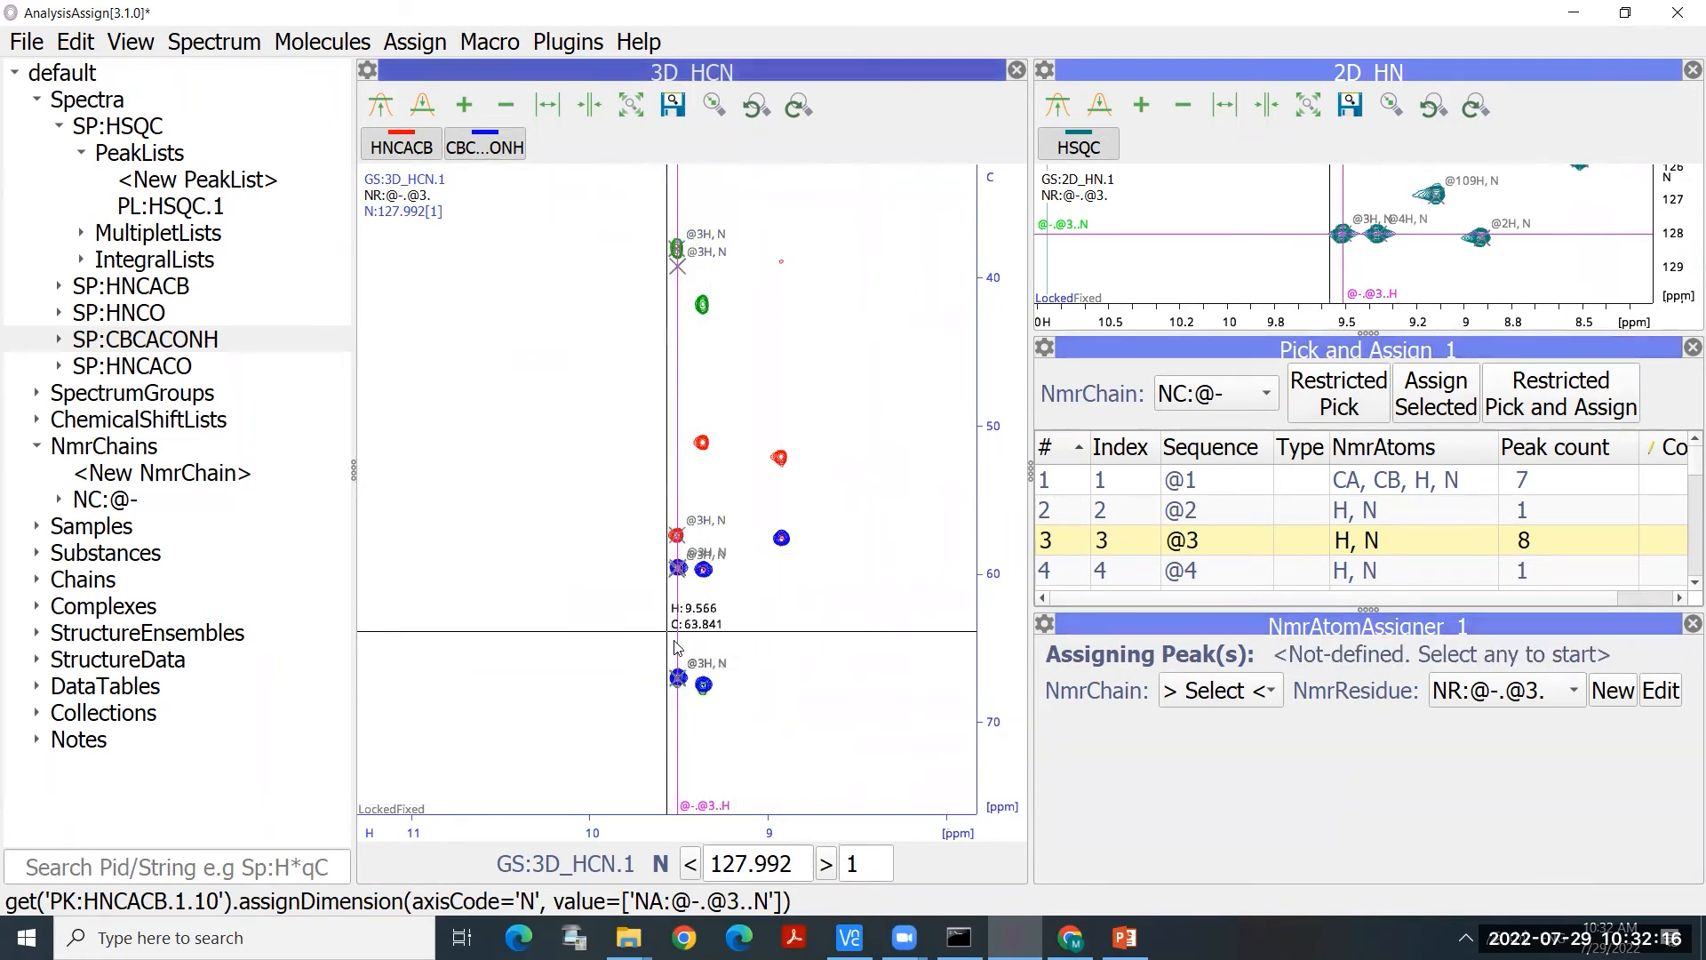
Step: Assign the overlapping HNCACB and CBCACONH peaks of @3 near 60 ppm to CA [i-1] and those near 67 ppm to CB [i-1]
{"action": "left_click", "coordinate": [683, 570]}
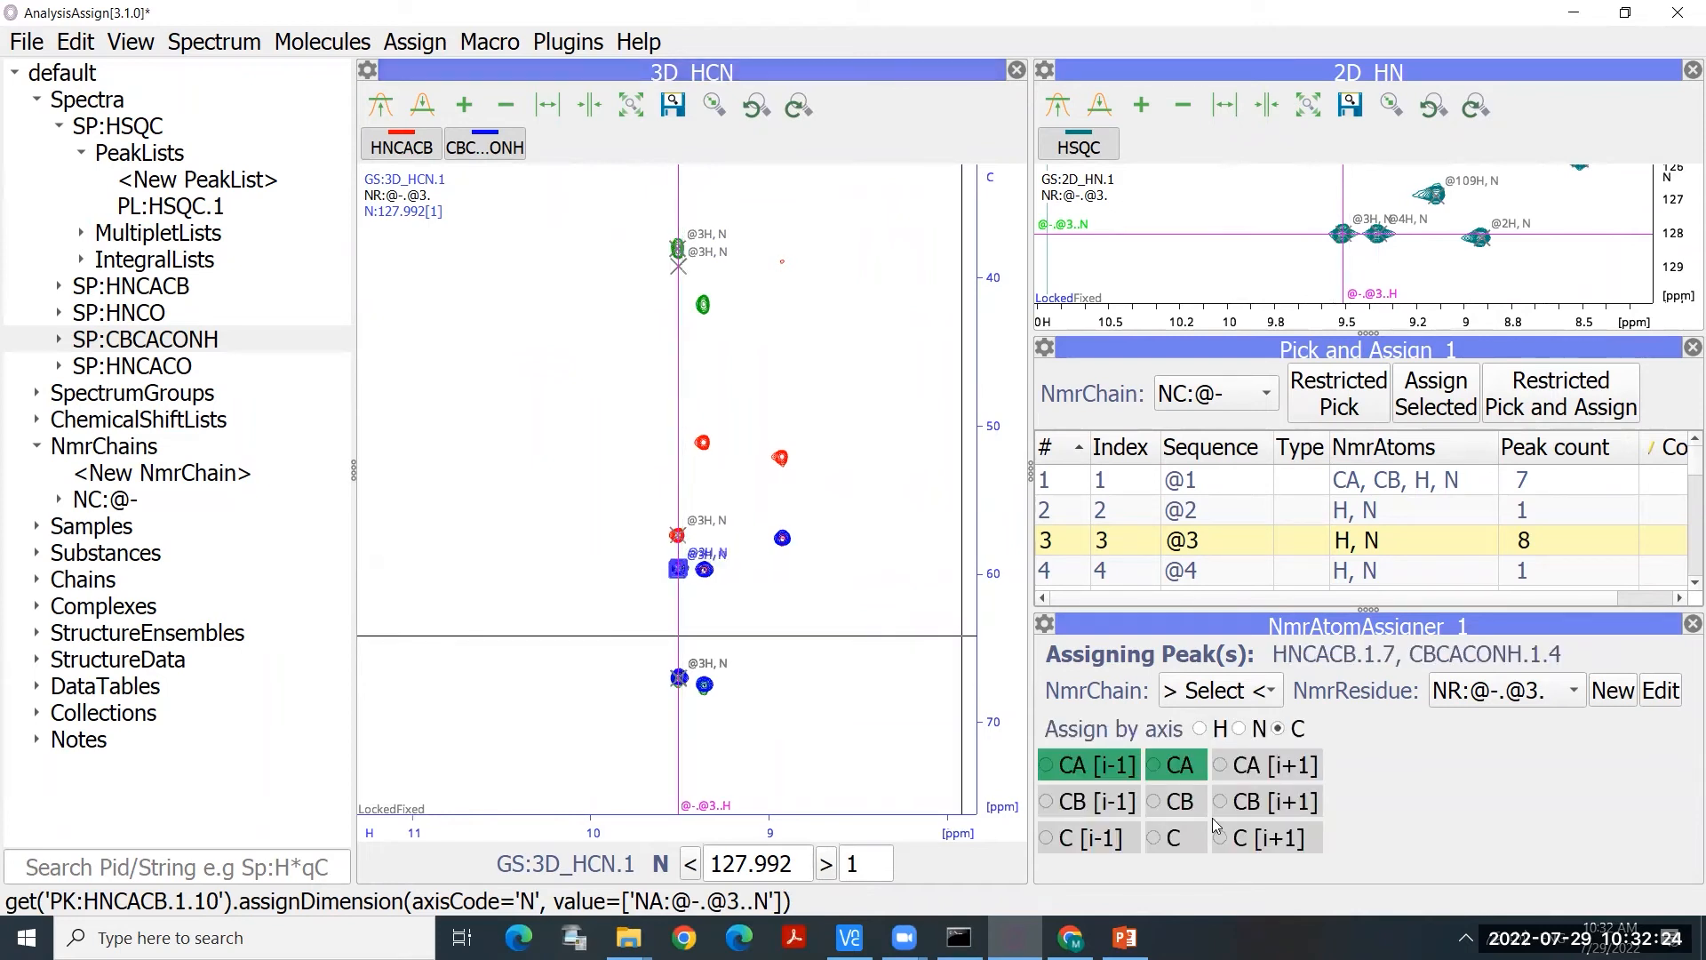
{"action": "left_click", "coordinate": [1056, 777]}
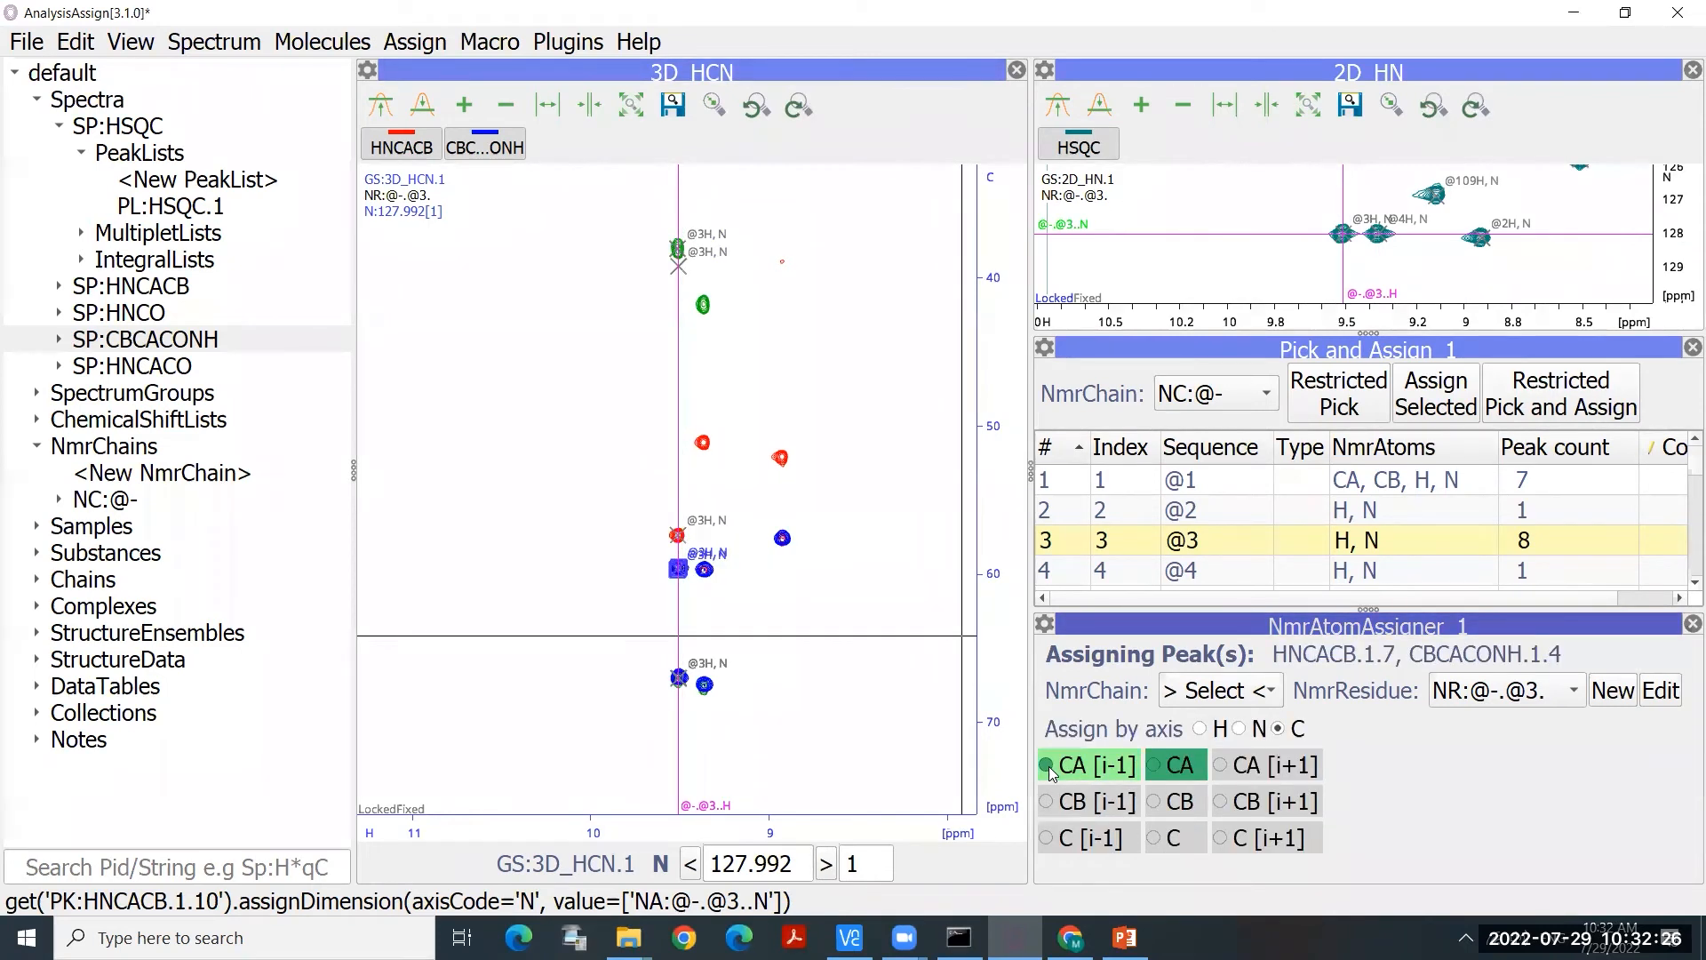
{"action": "left_click", "coordinate": [1051, 770]}
{"action": "left_click", "coordinate": [679, 678]}
{"action": "left_click", "coordinate": [1055, 806]}
{"action": "left_click", "coordinate": [1052, 807]}
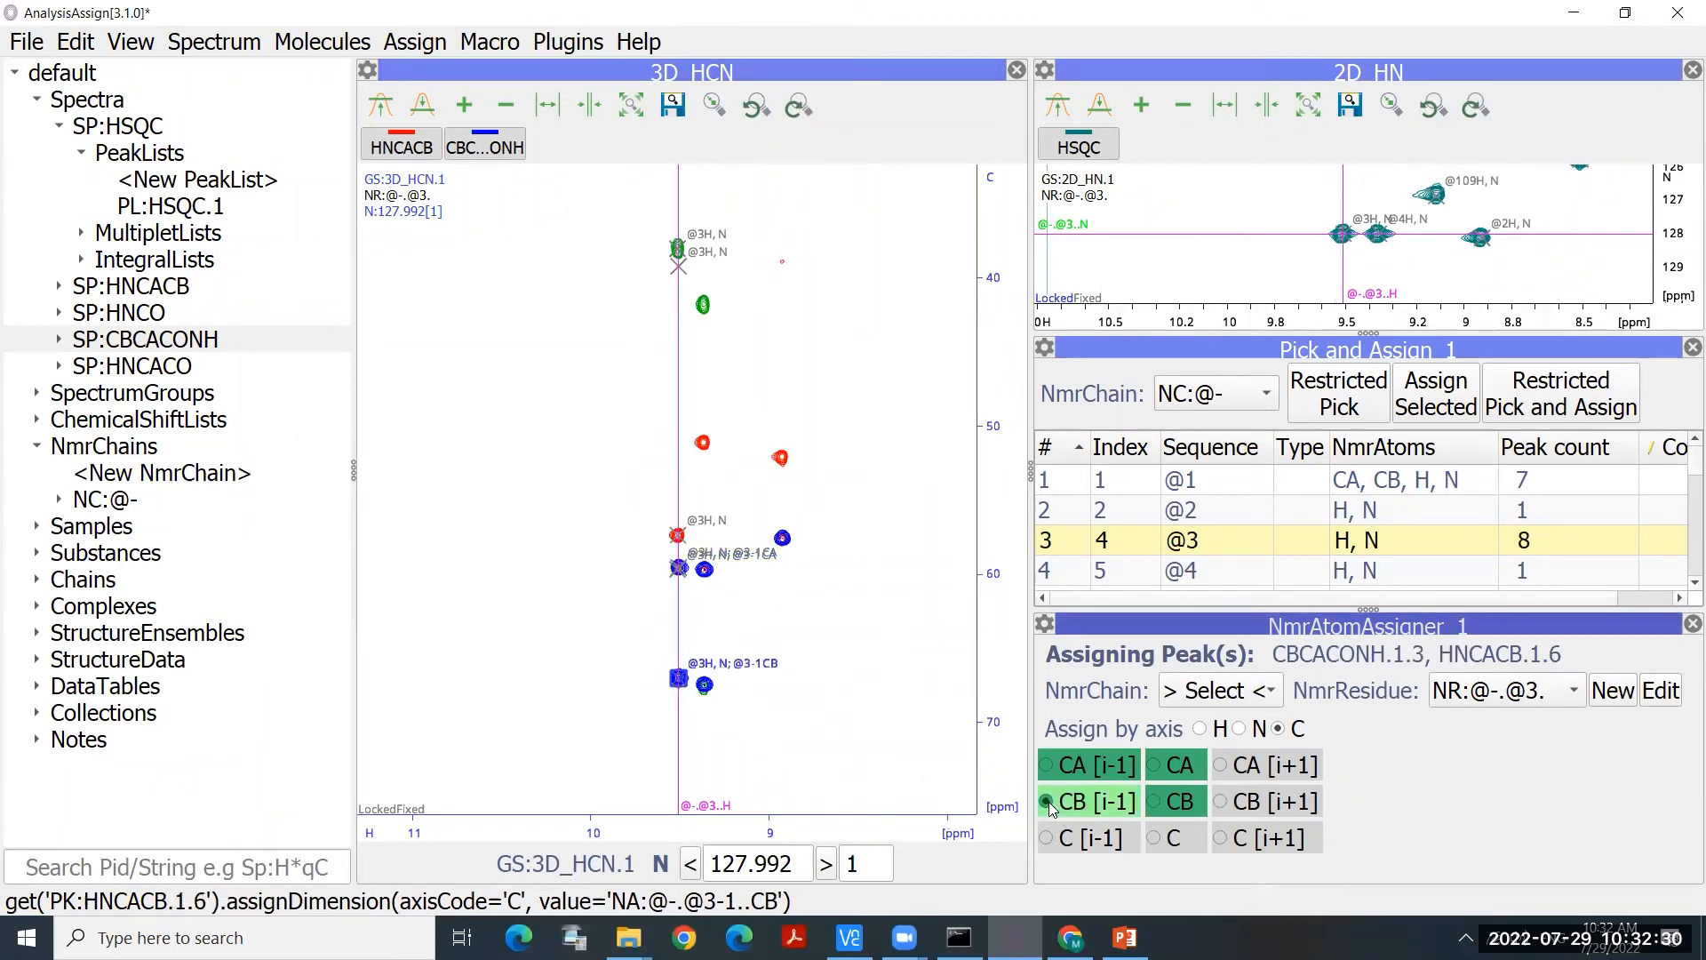
Step: Assign the carbon dimension of @3's own HNCACB peaks: the one near 57 ppm to CA and the one near 38 ppm to CB
{"action": "left_click", "coordinate": [679, 535]}
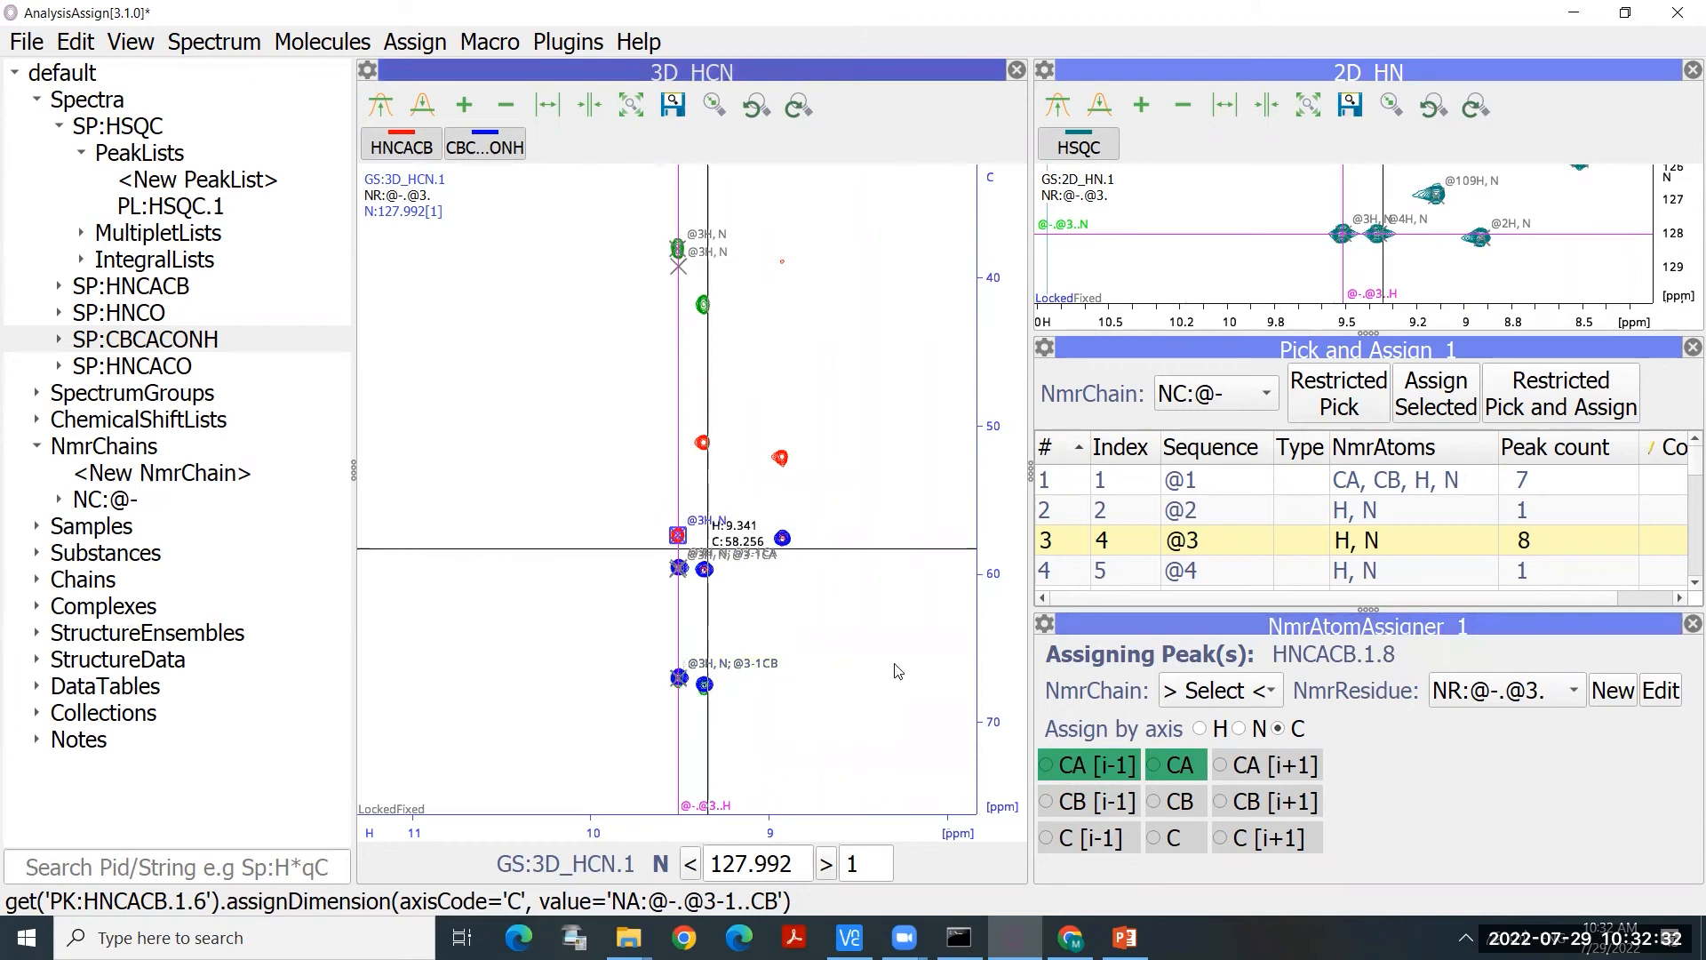
{"action": "left_click", "coordinate": [1154, 765]}
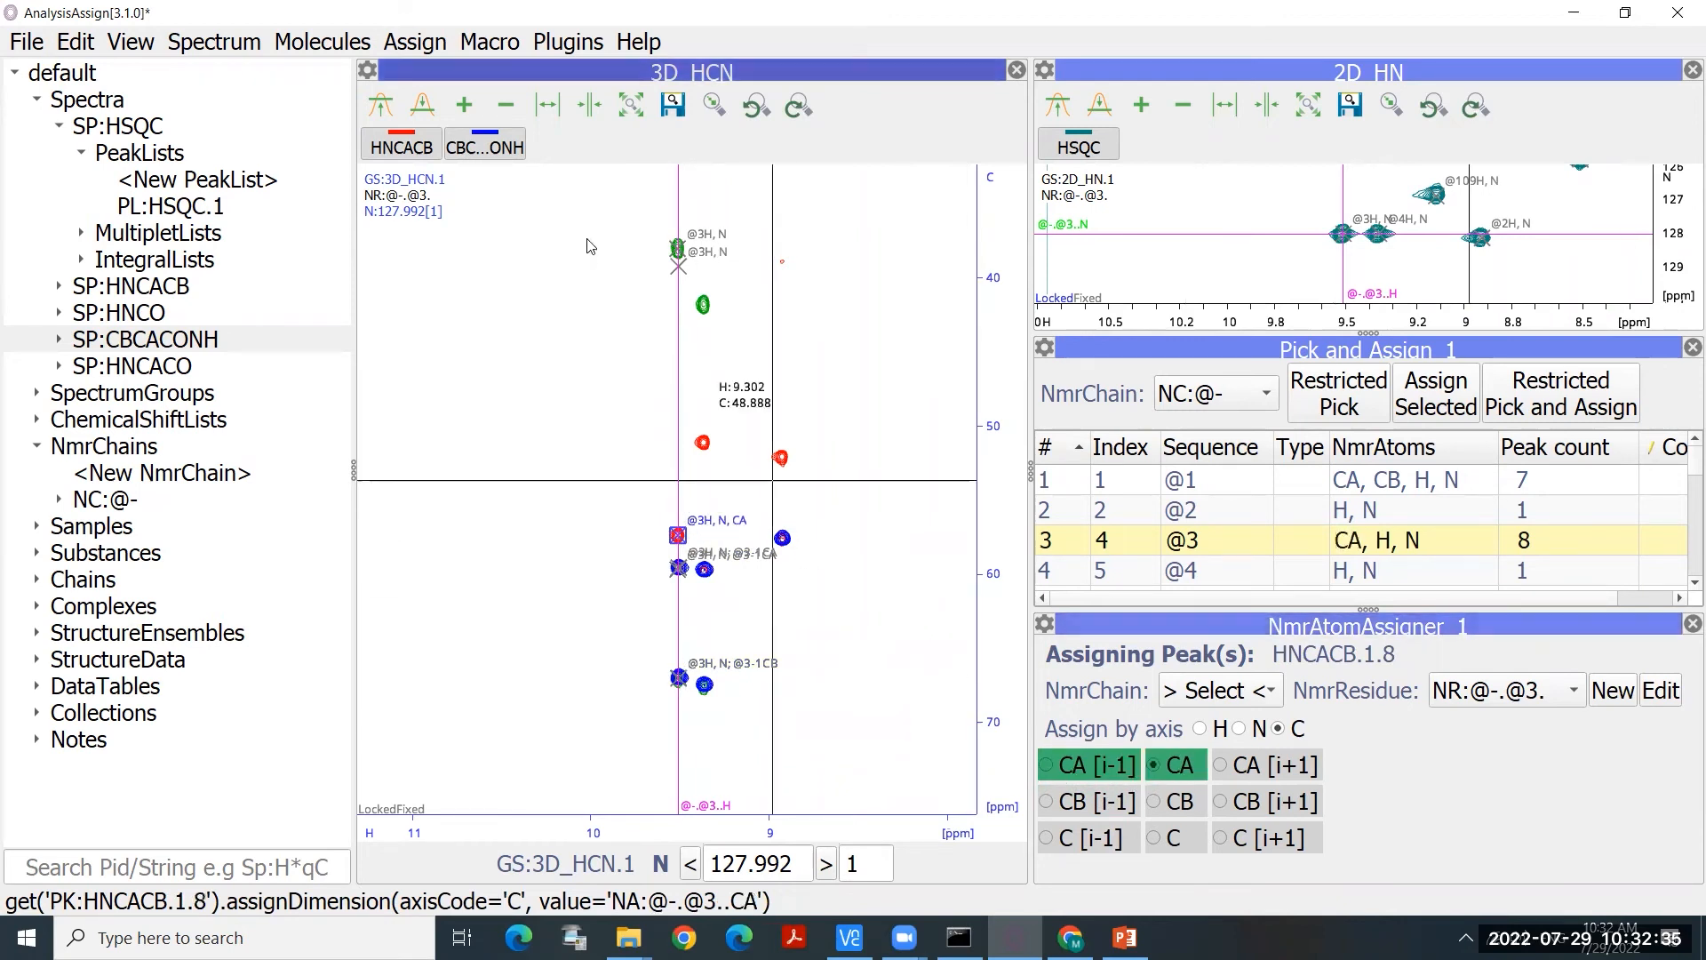
{"action": "left_click", "coordinate": [681, 252]}
{"action": "left_click", "coordinate": [679, 250]}
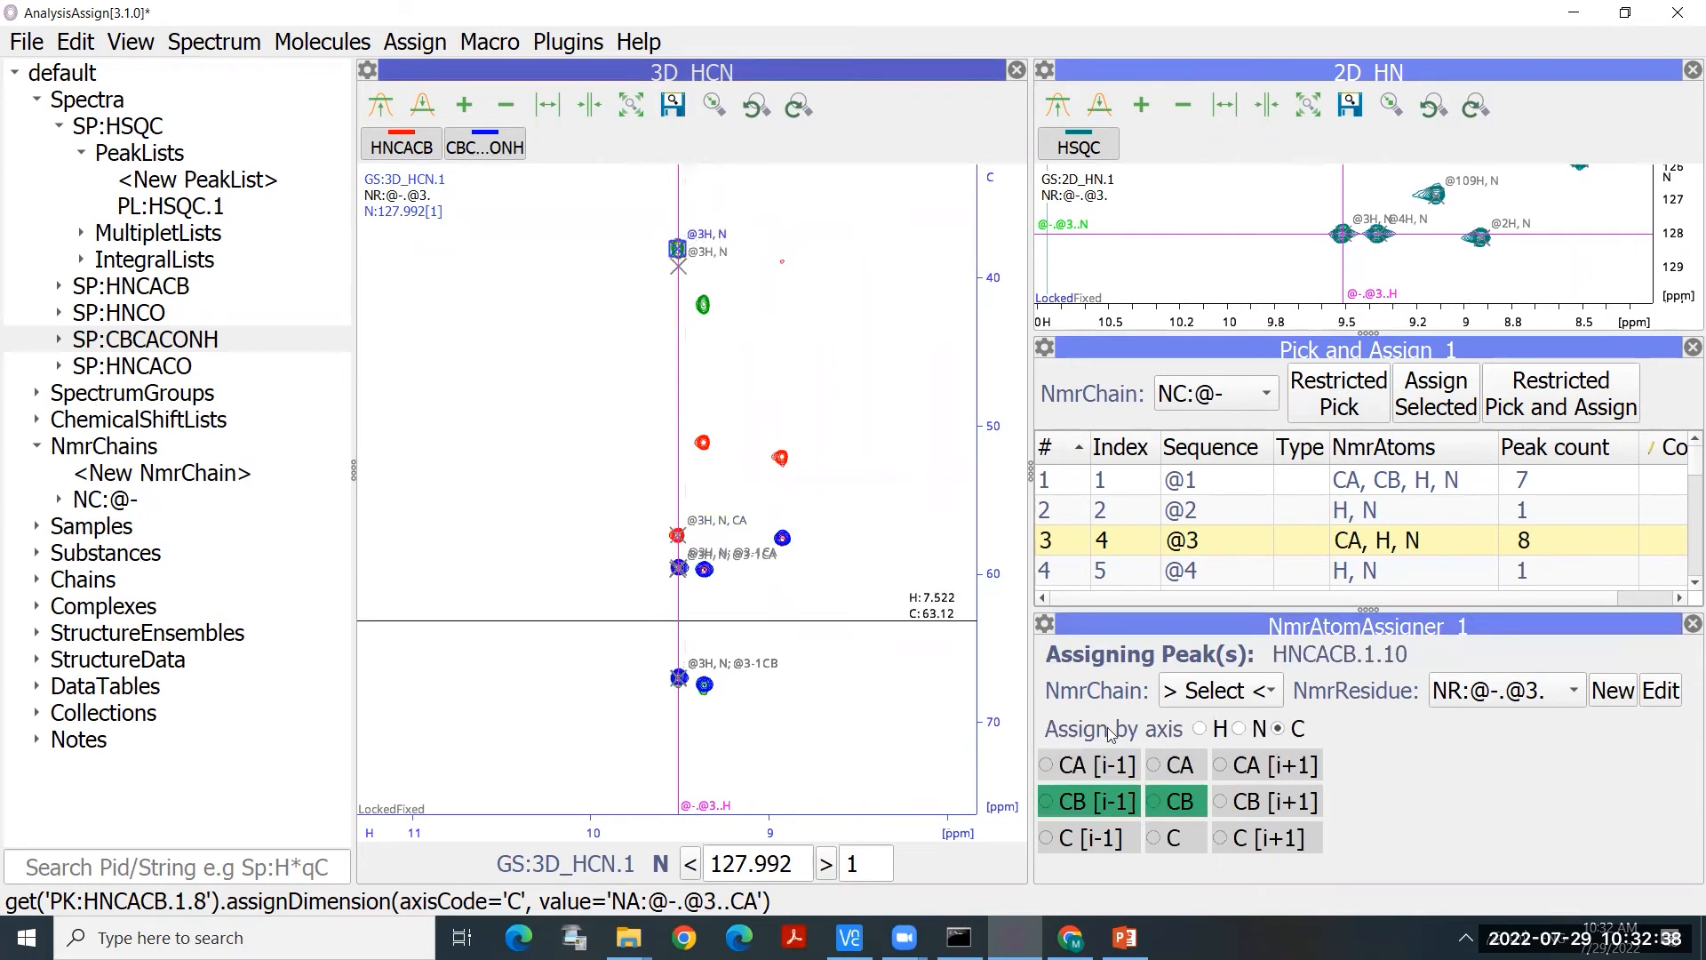
{"action": "left_click", "coordinate": [1158, 803]}
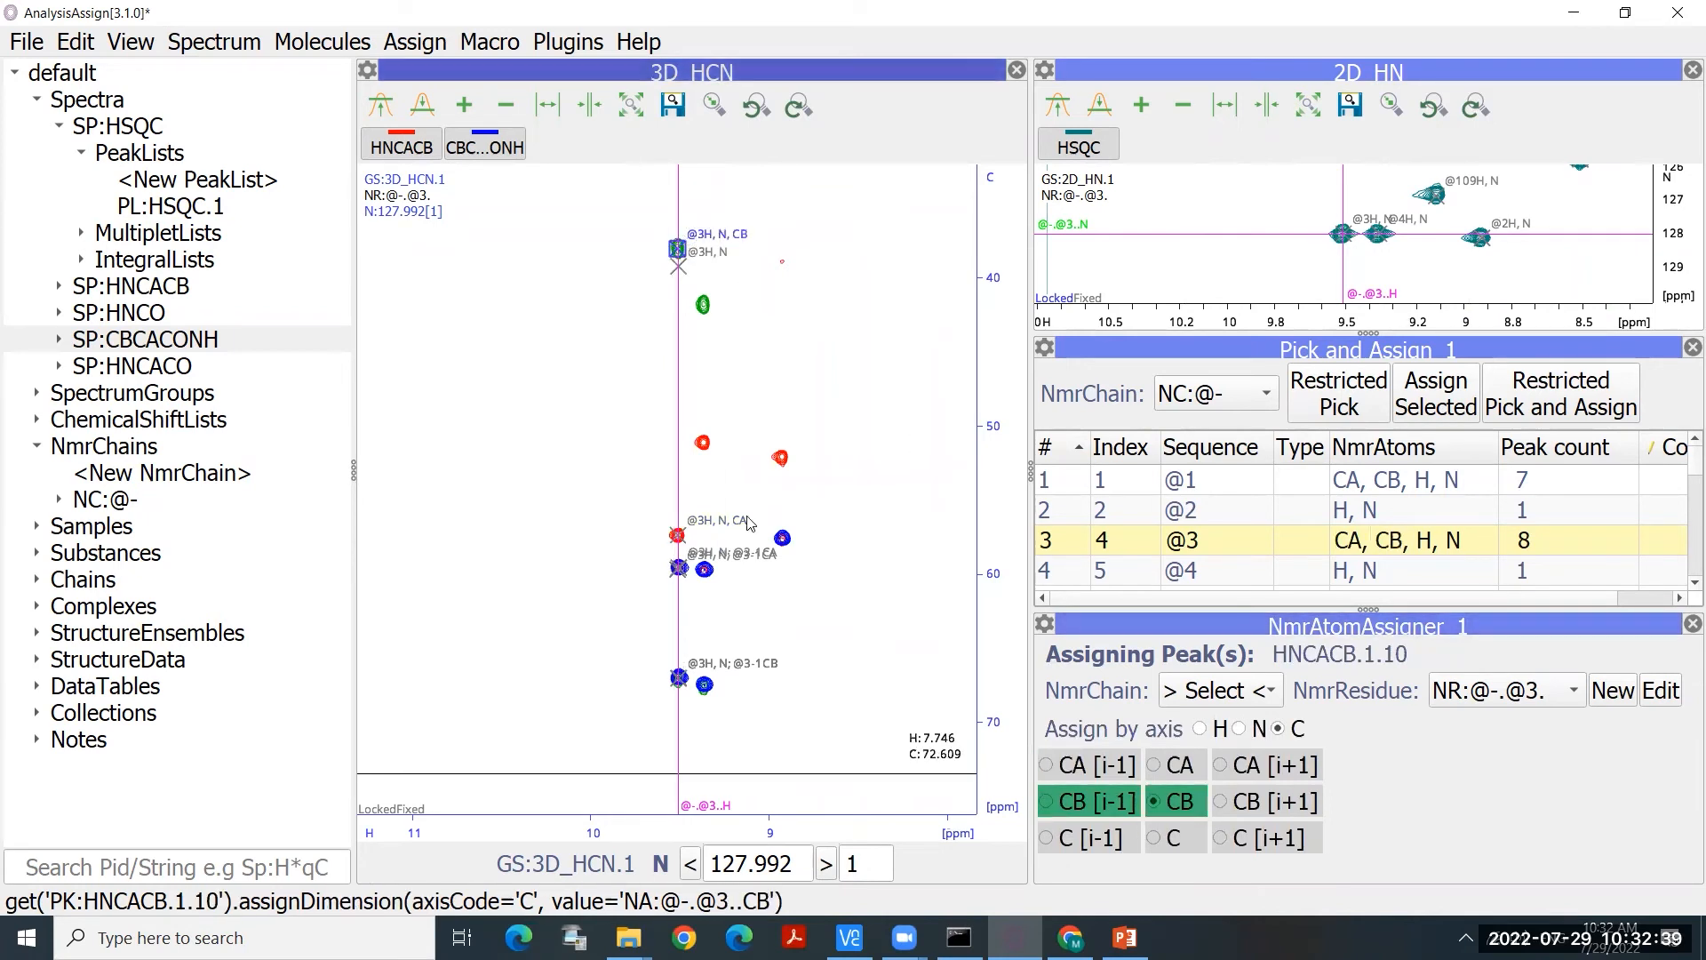
Step: Delete the spurious HNCACB peak of @3 near 39 ppm, just beside the assigned CB peak
{"action": "left_click", "coordinate": [678, 265]}
{"action": "right_click", "coordinate": [681, 268]}
{"action": "left_click", "coordinate": [708, 286]}
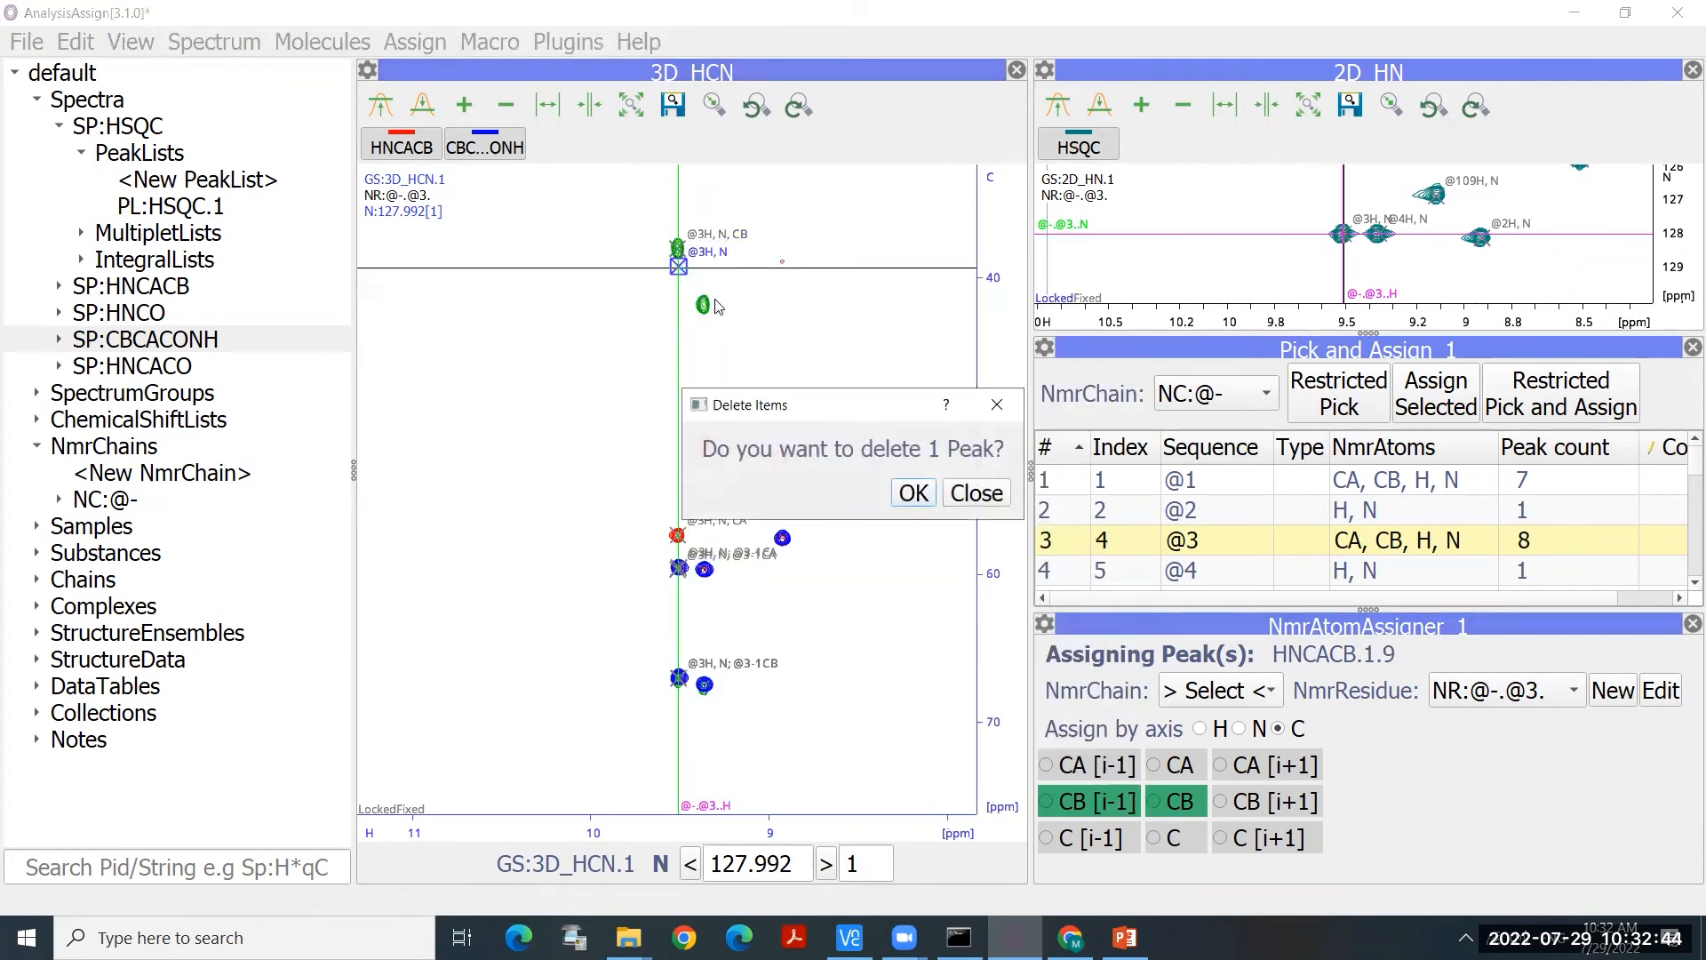
{"action": "left_click", "coordinate": [914, 493]}
{"action": "scroll", "coordinate": [765, 510], "scroll_direction": "down", "scroll_amount": 3}
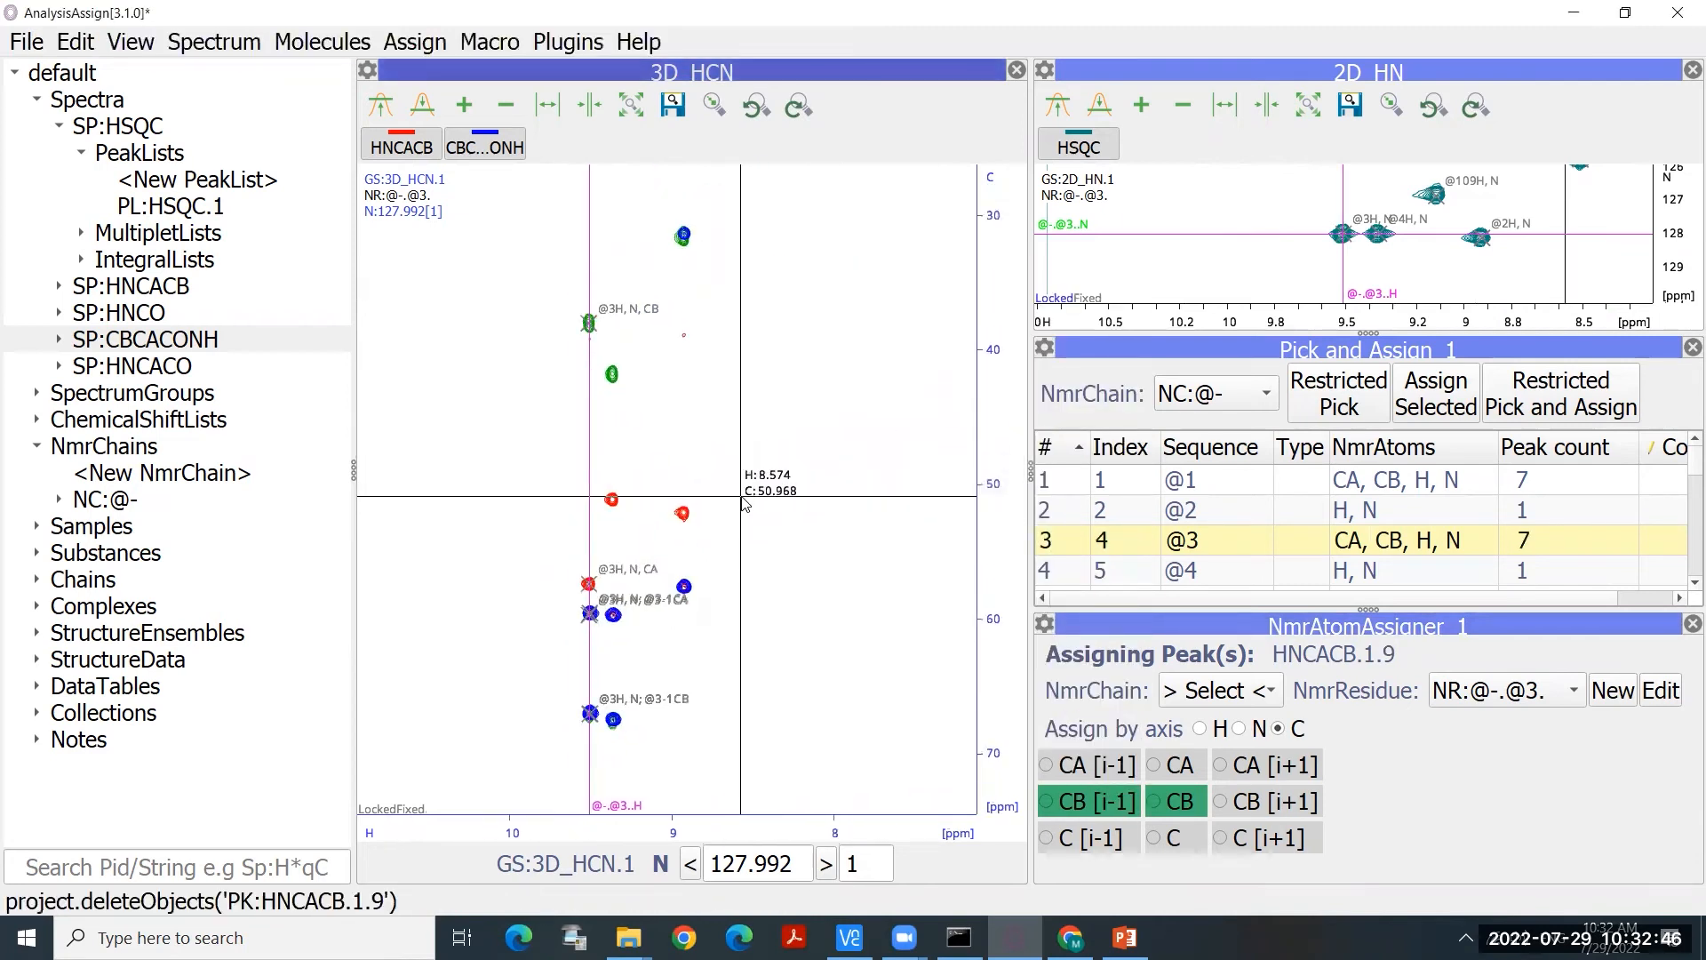
{"action": "left_click_drag", "start_coordinate": [746, 501], "coordinate": [738, 481]}
{"action": "scroll", "coordinate": [738, 480], "scroll_direction": "up", "scroll_amount": 1}
{"action": "scroll", "coordinate": [738, 481], "scroll_direction": "down", "scroll_amount": 1}
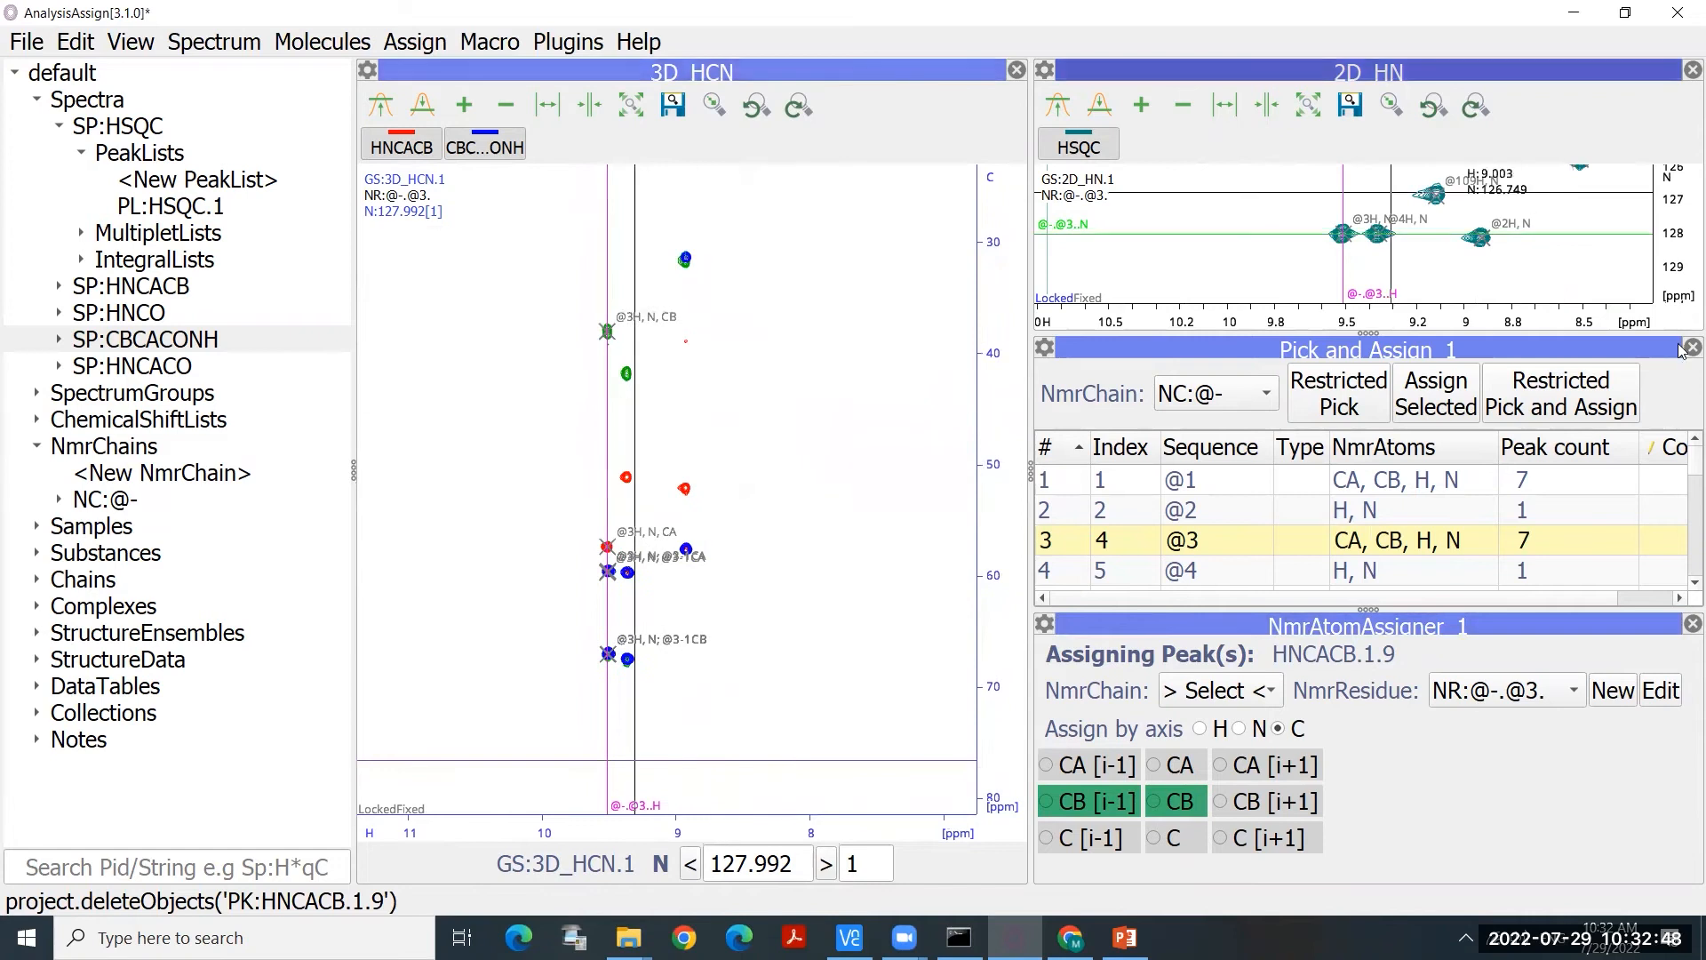
{"action": "left_click", "coordinate": [1271, 556]}
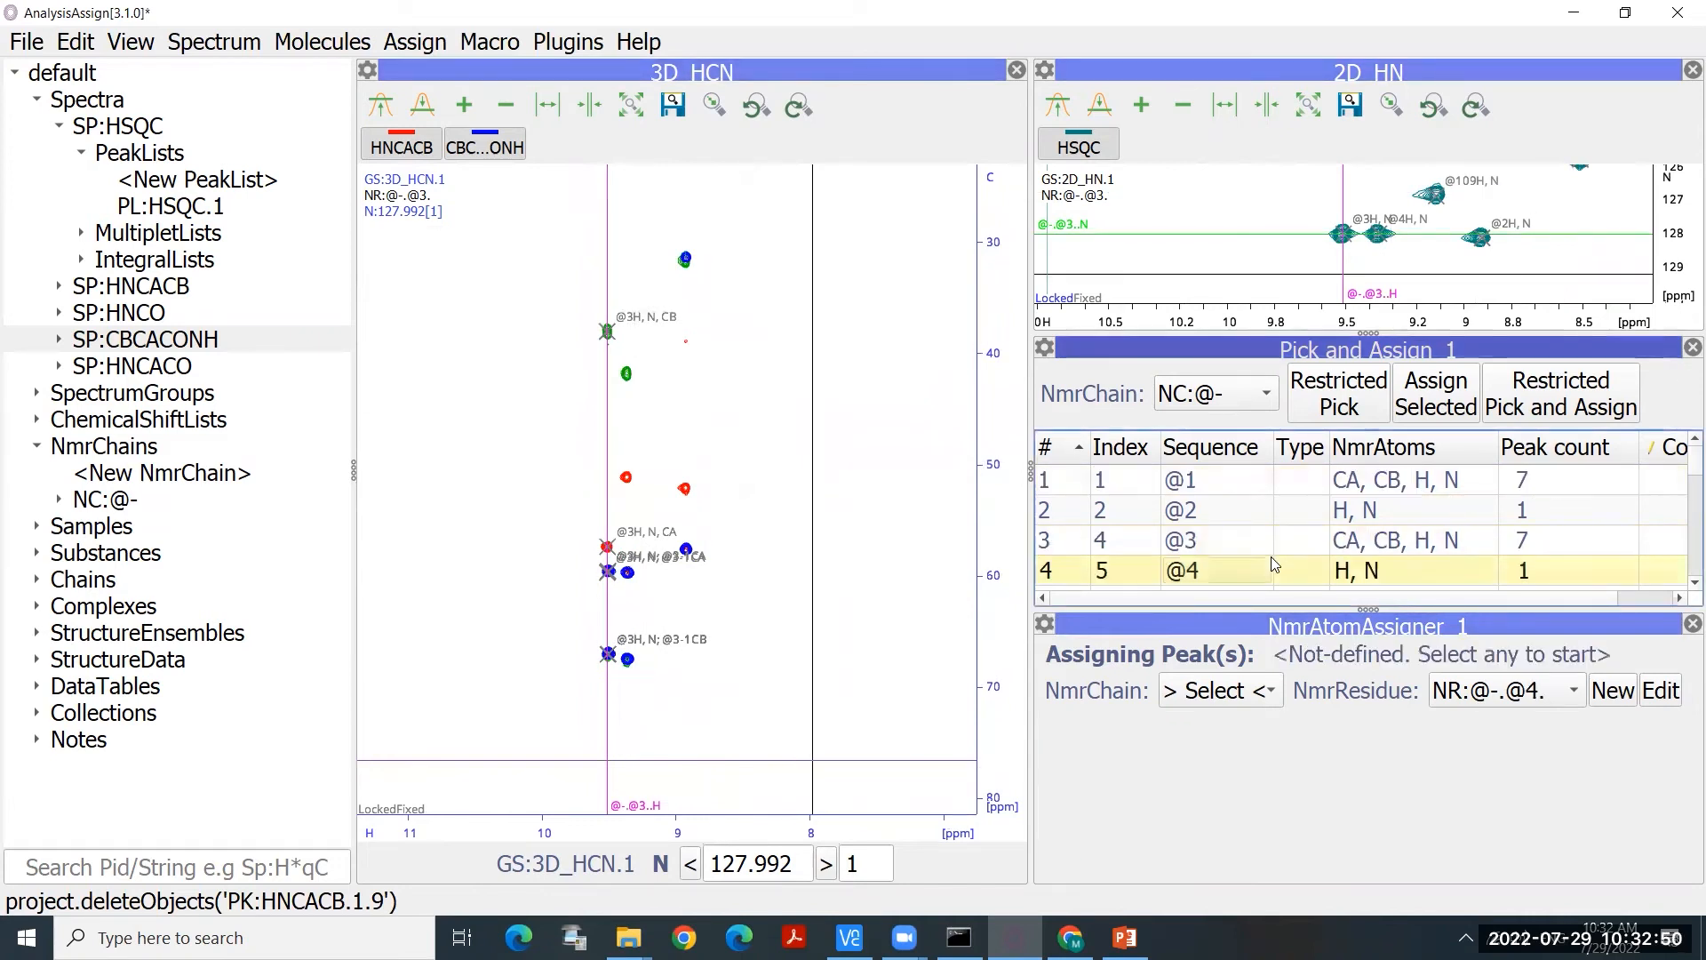
{"action": "scroll", "coordinate": [1271, 556], "scroll_direction": "down", "scroll_amount": 3}
{"action": "scroll", "coordinate": [1271, 556], "scroll_direction": "up", "scroll_amount": 4}
{"action": "left_click", "coordinate": [1384, 482]}
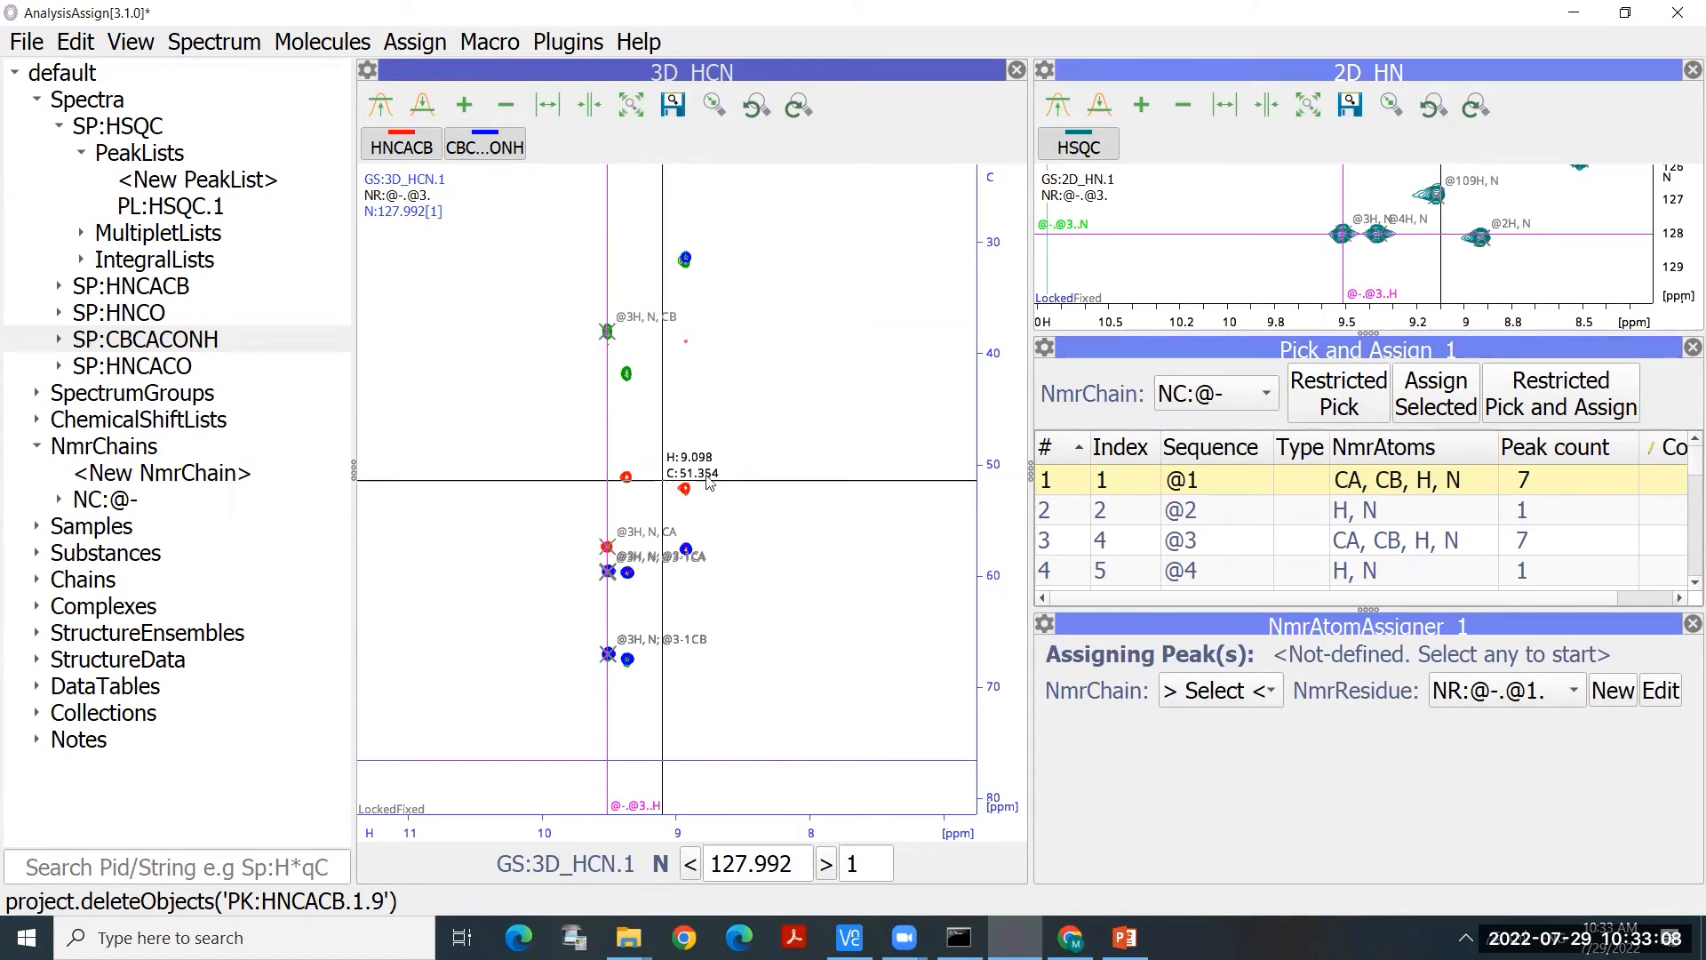
Step: Add the HNCO and HNCACO spectra to the 3D_HCN display
{"action": "left_click", "coordinate": [121, 319]}
{"action": "left_click_drag", "start_coordinate": [106, 315], "coordinate": [536, 311]}
{"action": "left_click_drag", "start_coordinate": [148, 374], "coordinate": [706, 377]}
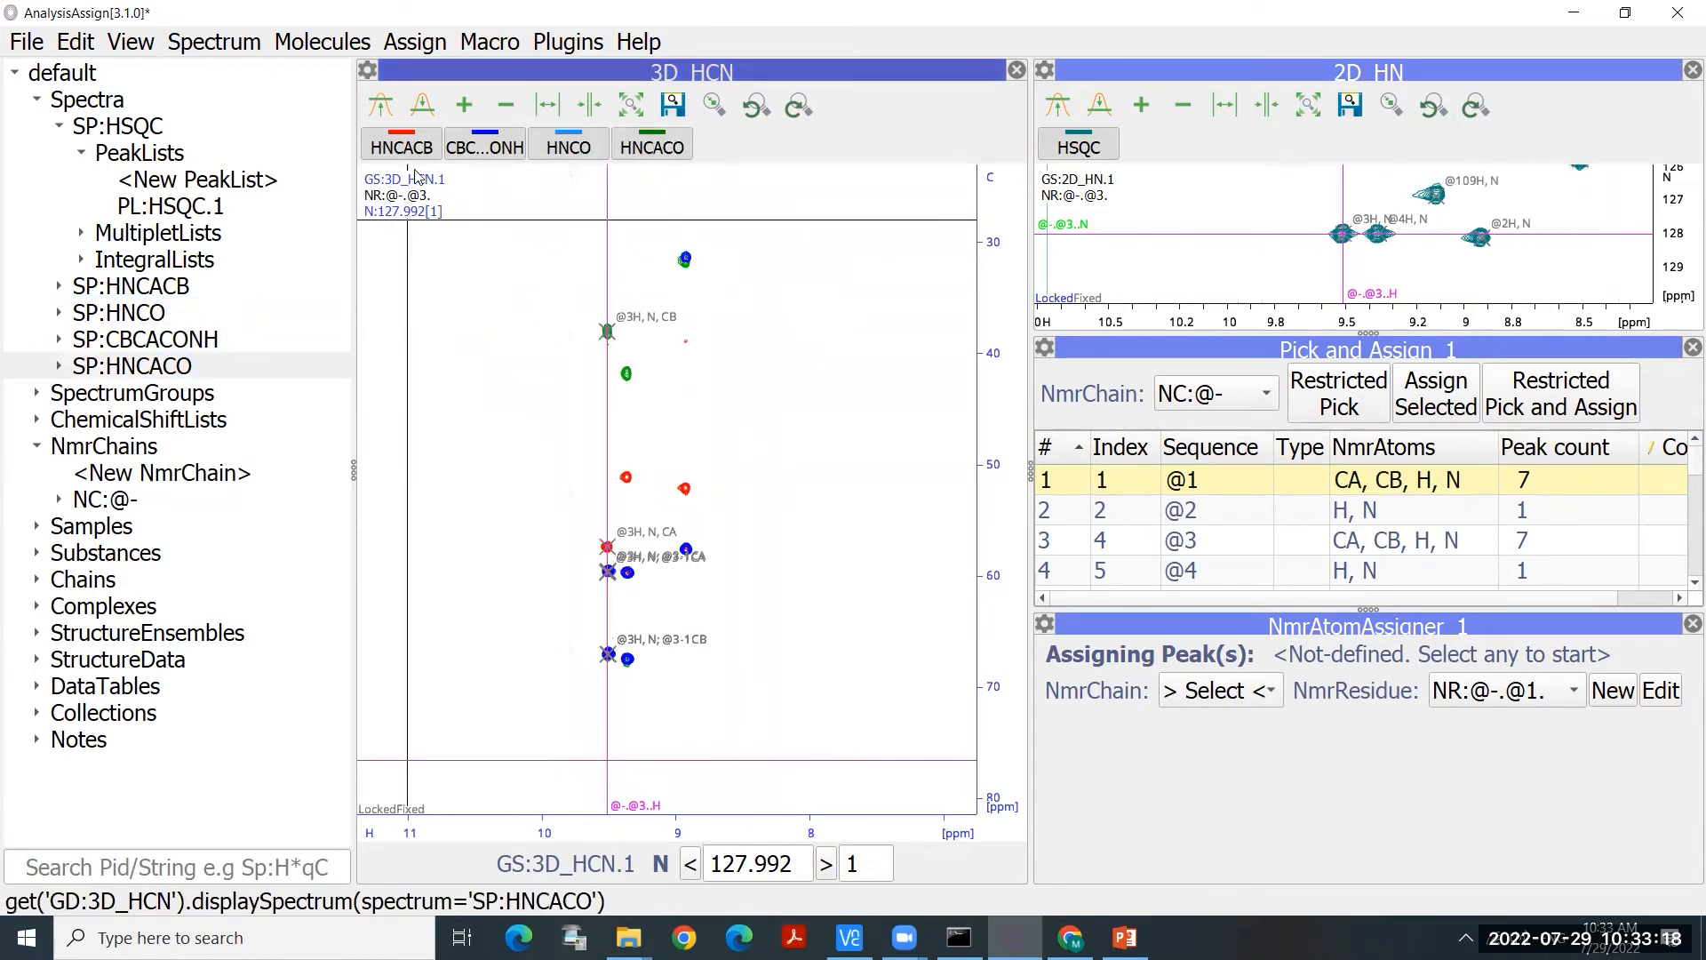
Step: Remove the HNCACB and CBCACONH spectra from the 3D_HCN display
{"action": "right_click", "coordinate": [408, 144]}
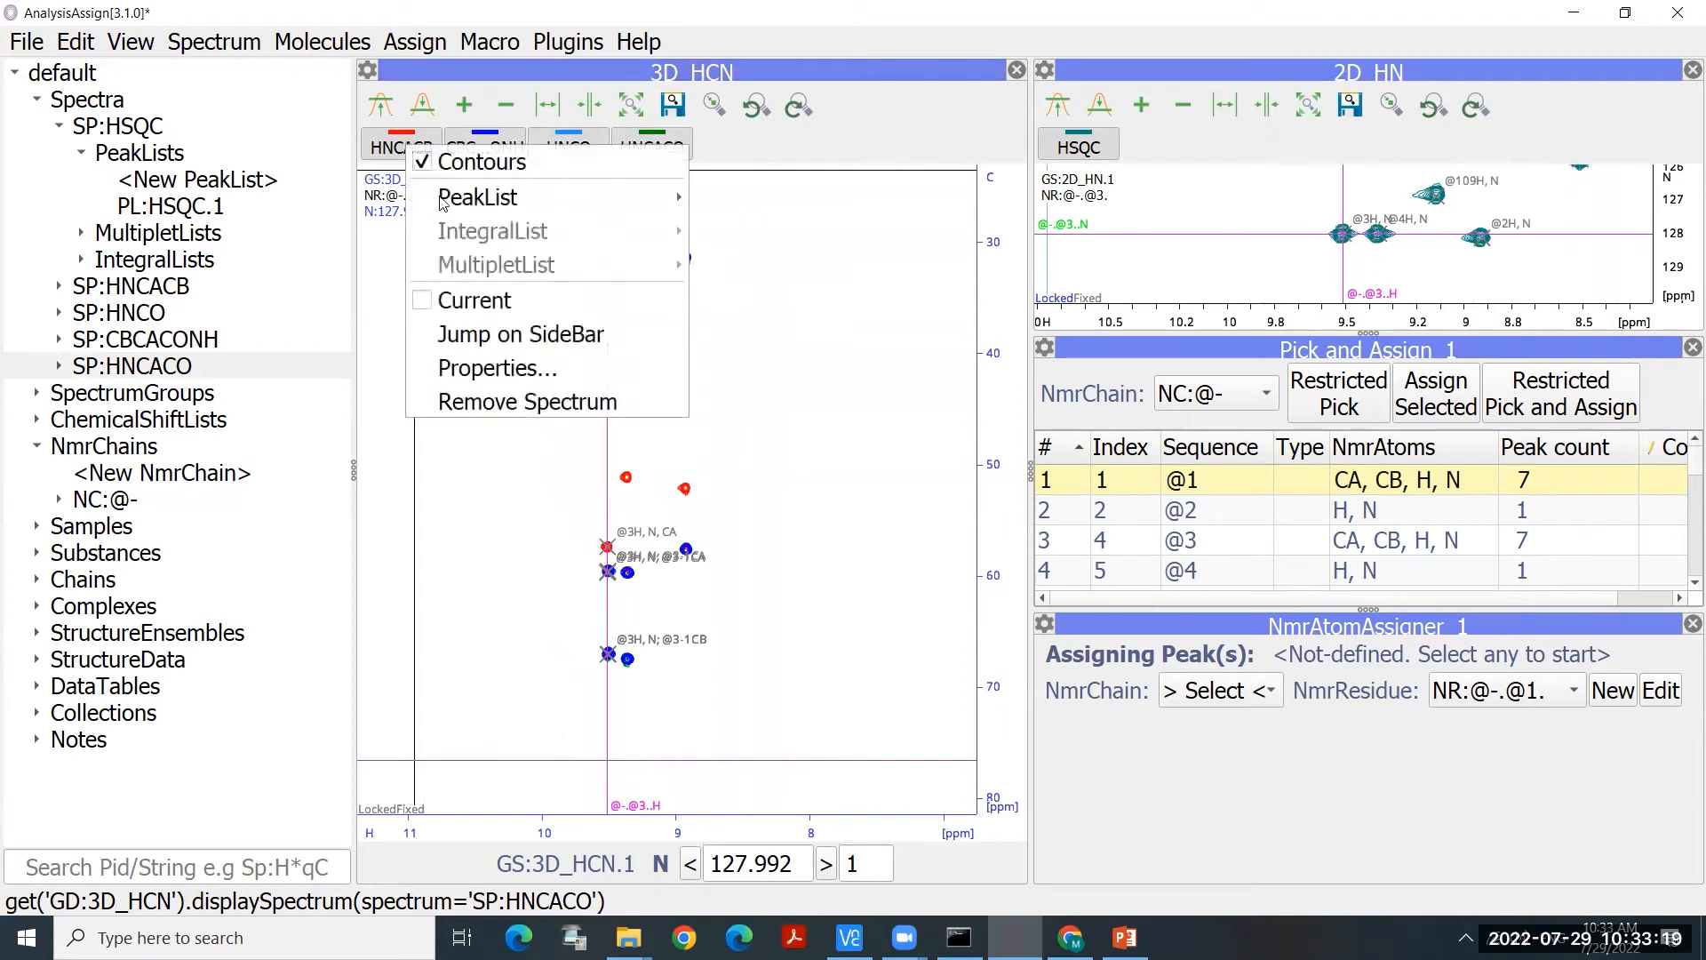
{"action": "left_click", "coordinate": [520, 401]}
{"action": "right_click", "coordinate": [400, 153]}
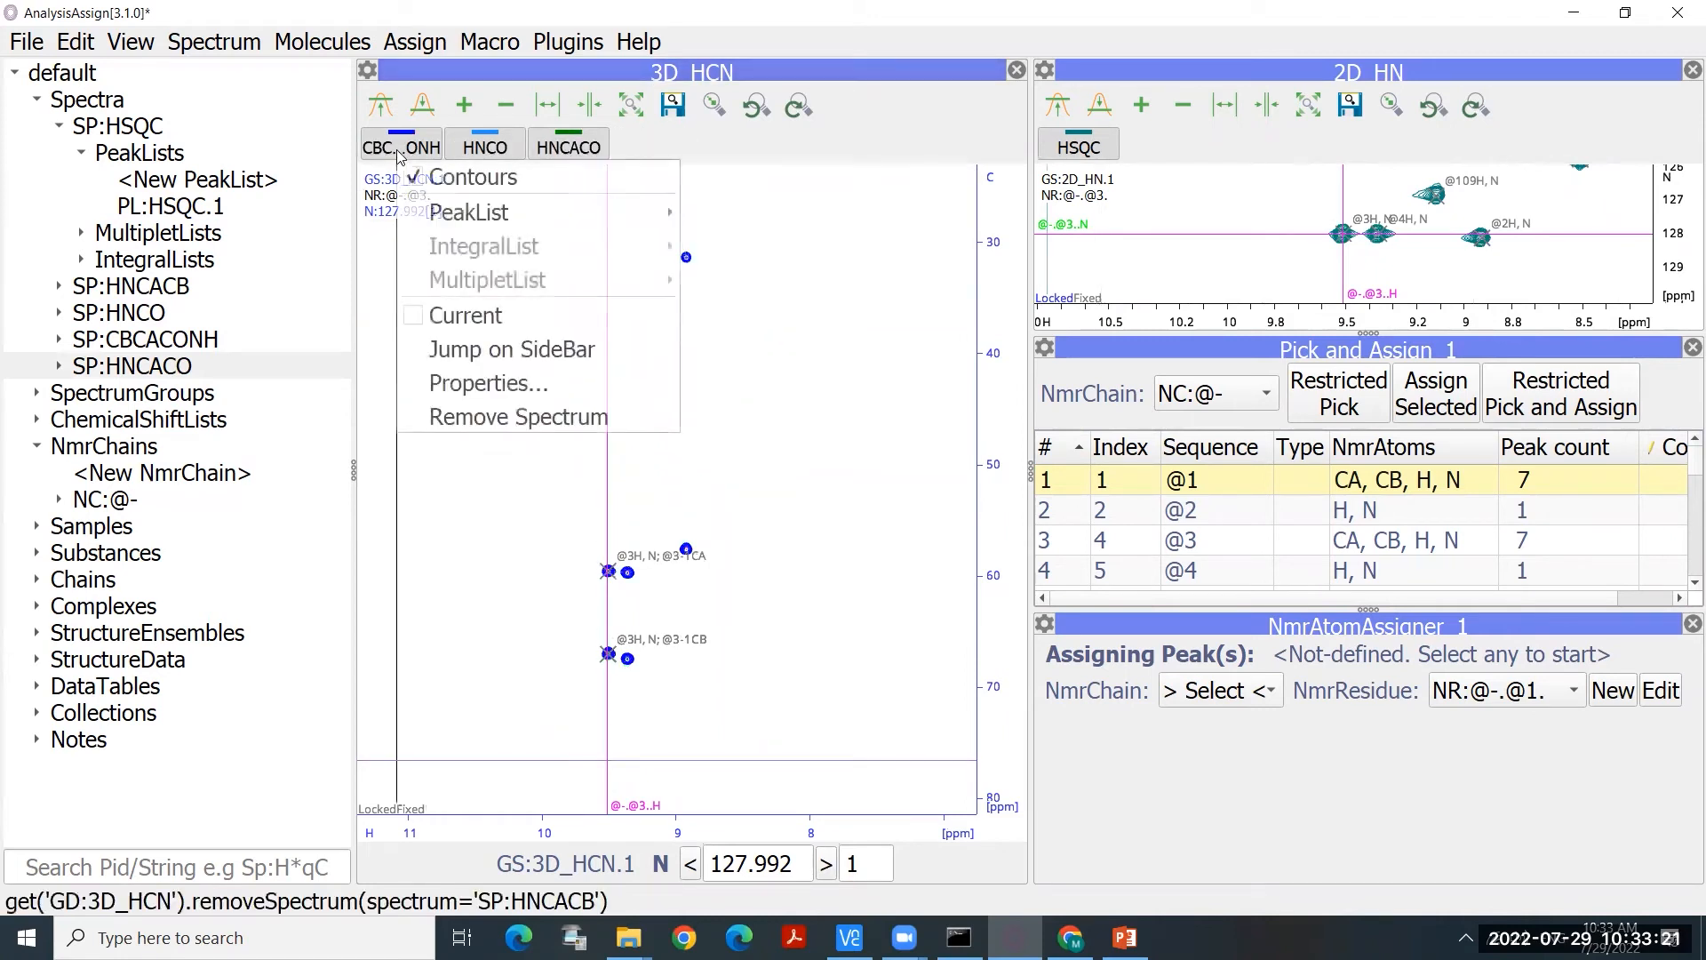
{"action": "left_click", "coordinate": [494, 425]}
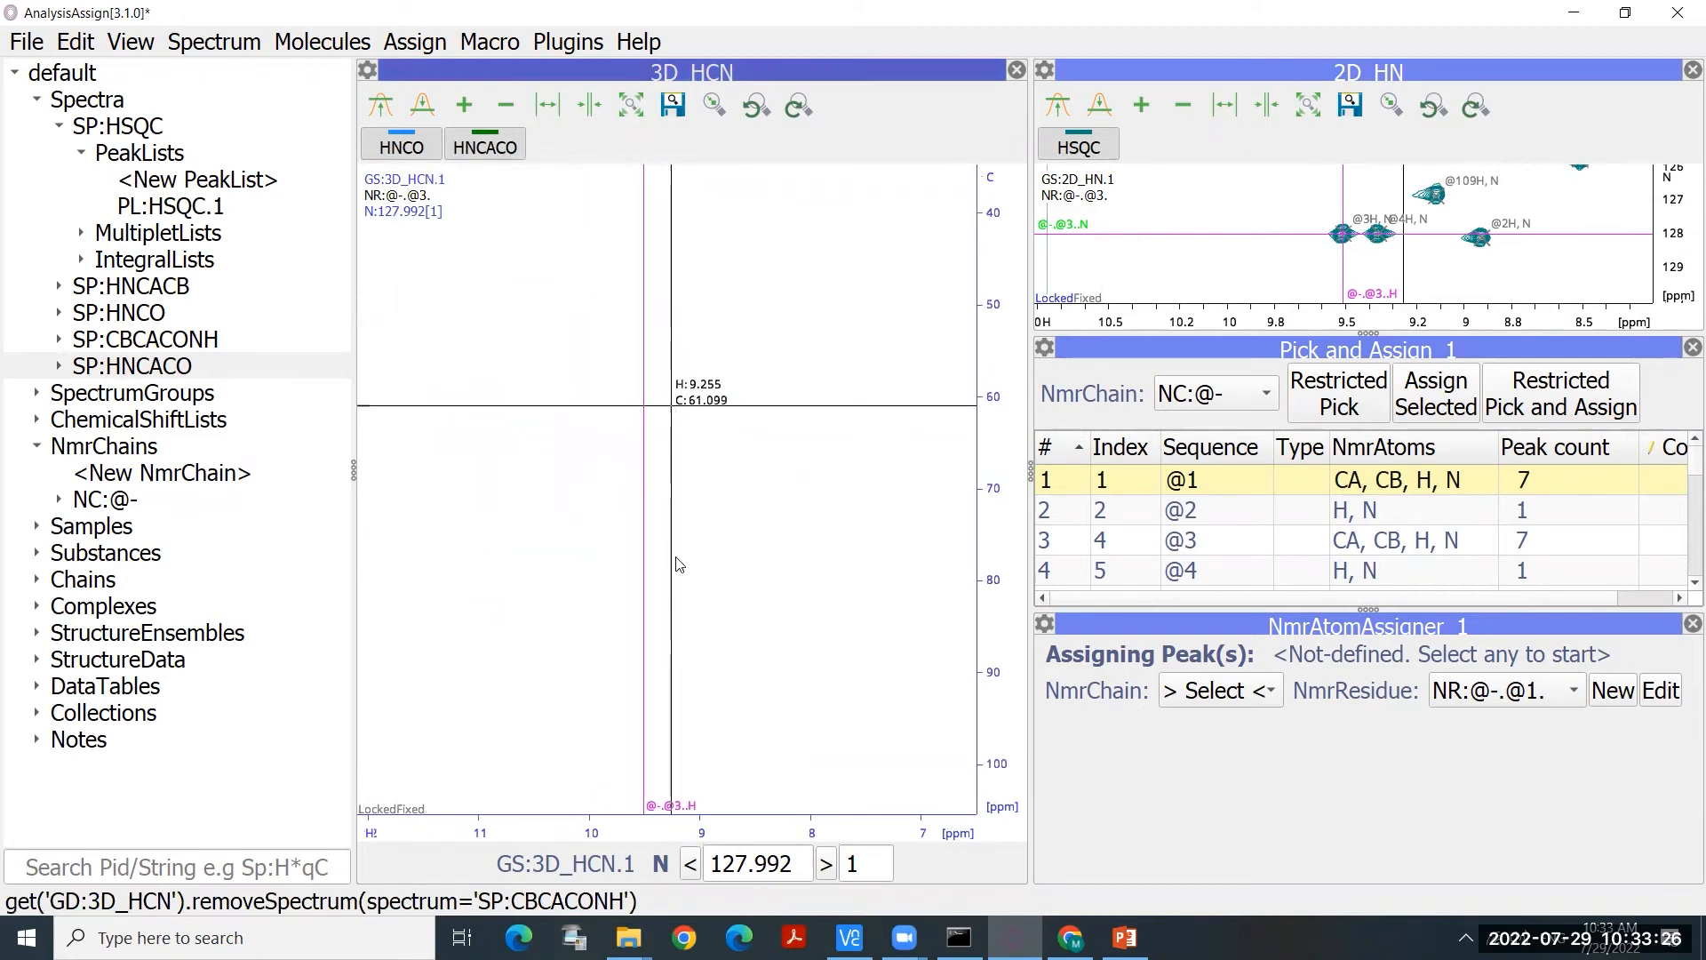
Step: Raise the contour base of HNCO and HNCACO by seven levels to clear the noise in the carbonyl region near 165–180 ppm
{"action": "left_click_drag", "start_coordinate": [677, 564], "coordinate": [680, 190]}
{"action": "left_click_drag", "start_coordinate": [673, 636], "coordinate": [648, 289]}
{"action": "mouse_move", "coordinate": [691, 603]}
{"action": "left_mouse_down"}
{"action": "mouse_move", "coordinate": [708, 430]}
{"action": "mouse_move", "coordinate": [670, 587]}
{"action": "left_mouse_up"}
{"action": "scroll", "coordinate": [666, 541], "scroll_direction": "up", "scroll_amount": 4}
{"action": "scroll", "coordinate": [668, 542], "scroll_direction": "up", "scroll_amount": 4}
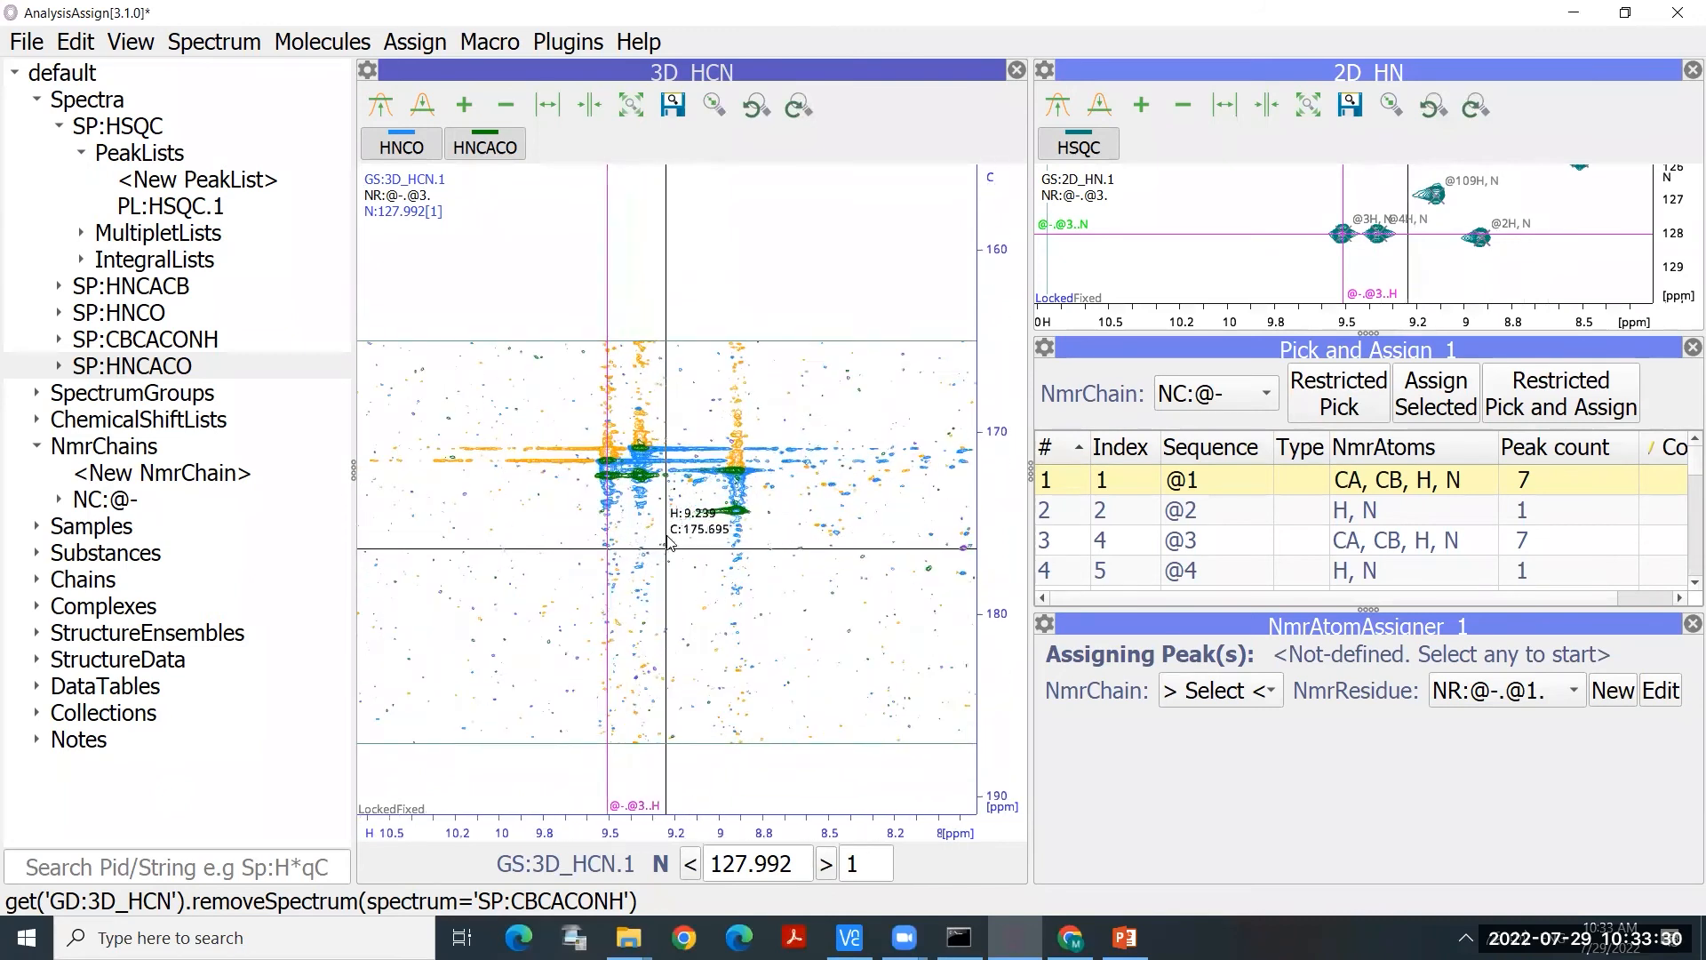
{"action": "scroll", "coordinate": [658, 546], "scroll_direction": "down", "scroll_amount": 2}
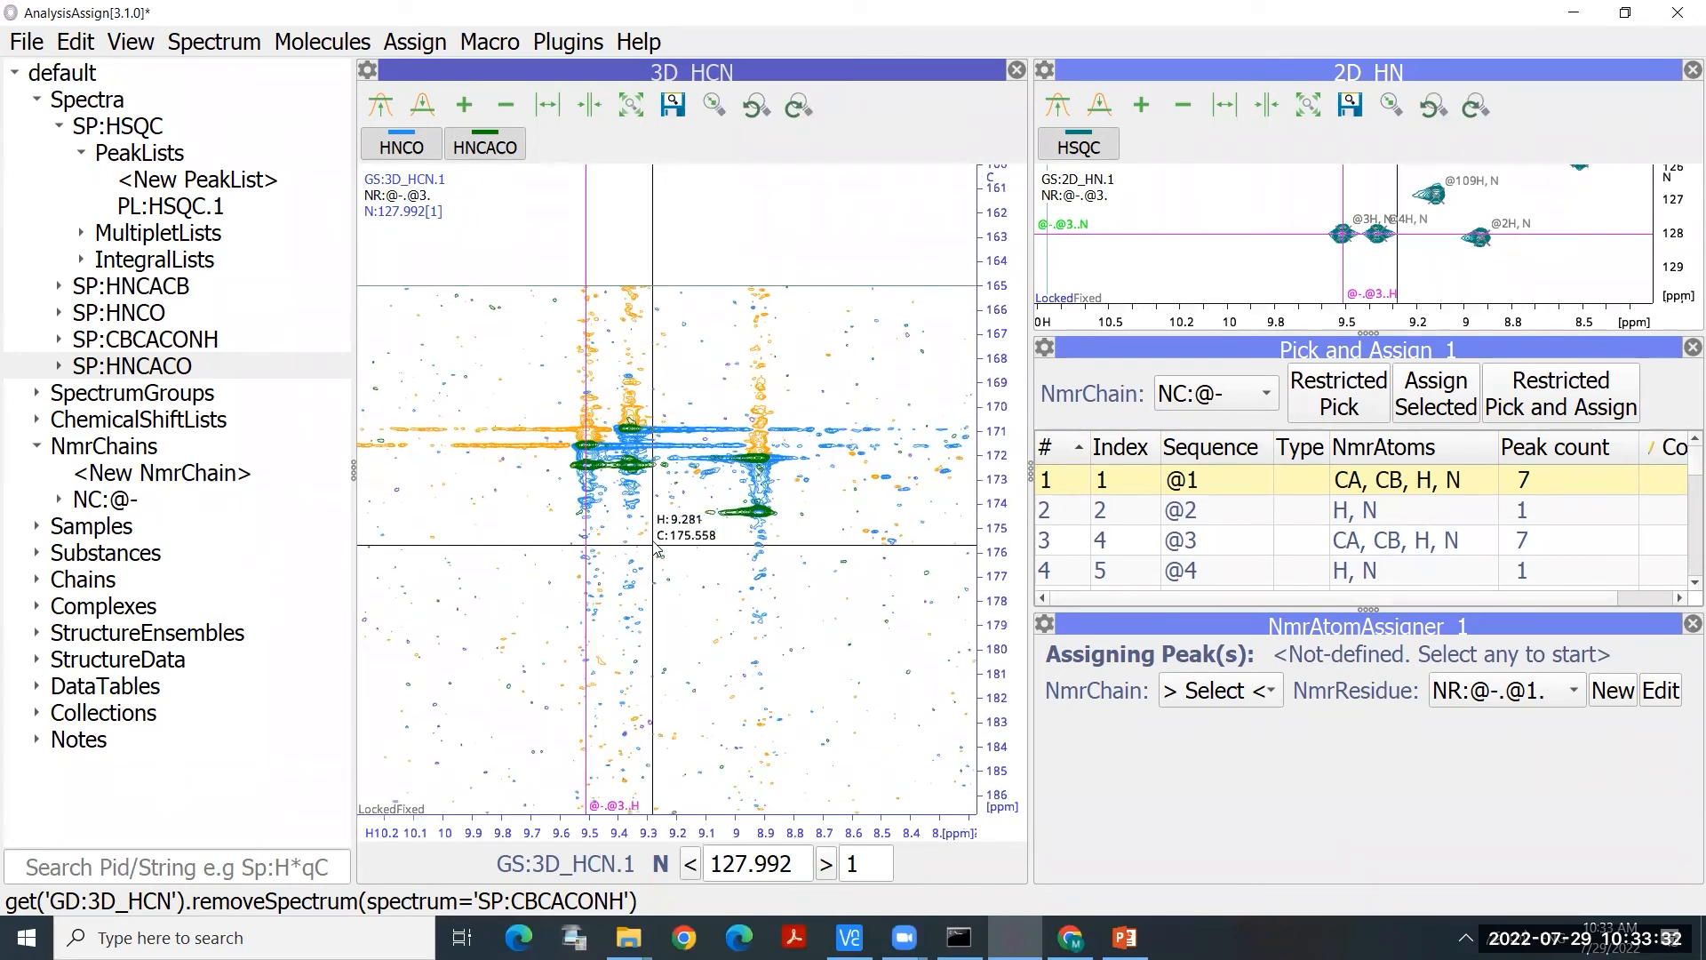
{"action": "left_click", "coordinate": [375, 117]}
{"action": "left_click", "coordinate": [375, 117]}
{"action": "left_click", "coordinate": [376, 117]}
{"action": "left_click", "coordinate": [375, 118]}
{"action": "left_click", "coordinate": [375, 117]}
{"action": "left_click", "coordinate": [375, 117]}
{"action": "left_click", "coordinate": [375, 117]}
{"action": "scroll", "coordinate": [942, 418], "scroll_direction": "up", "scroll_amount": 1}
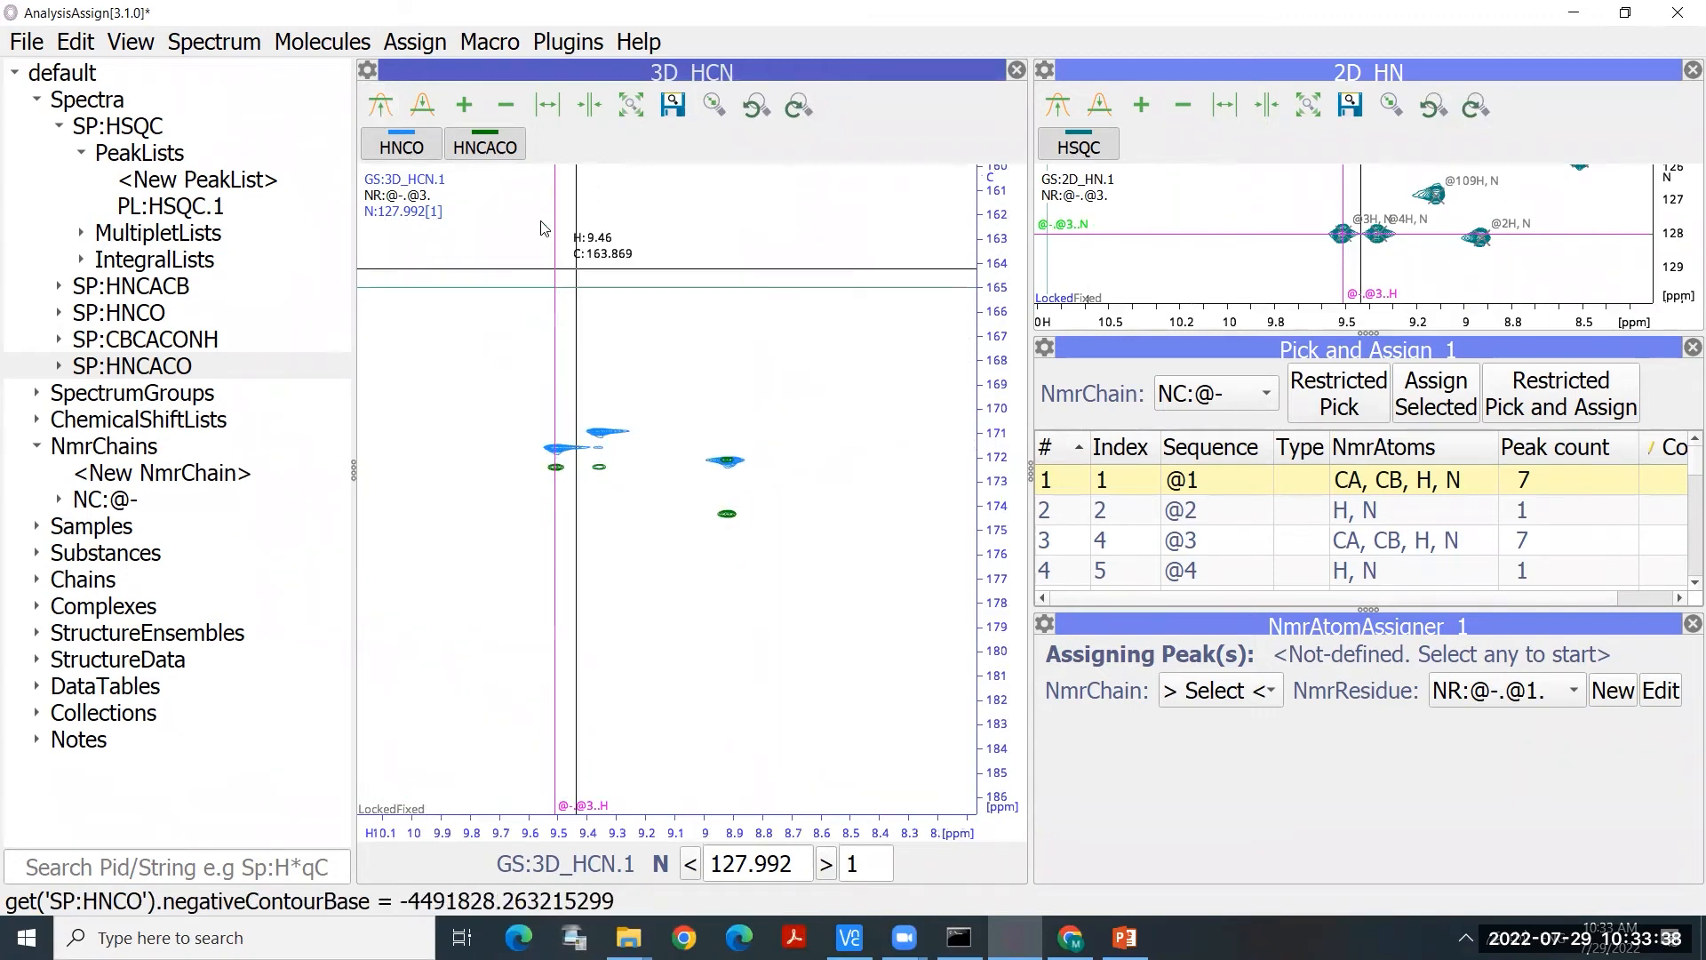
{"action": "scroll", "coordinate": [533, 218], "scroll_direction": "up", "scroll_amount": 1}
Step: Hide HNCACO in 3D_HCN and raise the contour base of HNCO alone by five more levels
{"action": "left_click", "coordinate": [474, 149]}
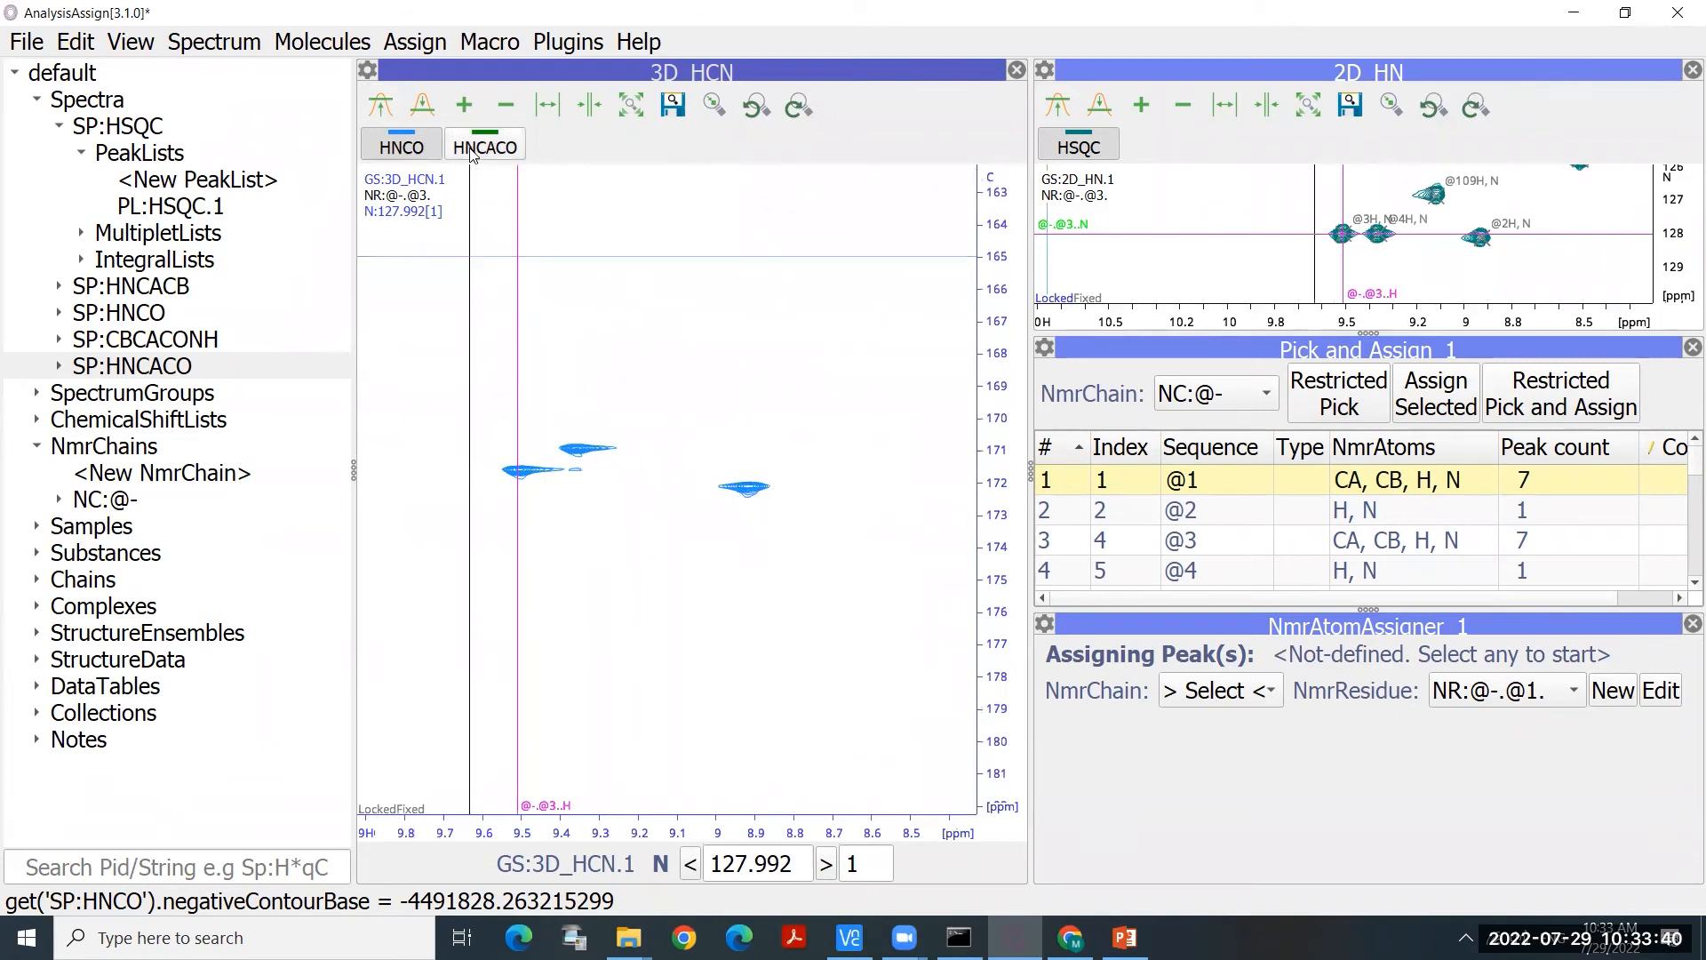
{"action": "left_click", "coordinate": [380, 107]}
{"action": "left_click", "coordinate": [381, 107]}
{"action": "left_click", "coordinate": [381, 107]}
{"action": "left_click", "coordinate": [380, 107]}
{"action": "scroll", "coordinate": [402, 180], "scroll_direction": "up", "scroll_amount": 2}
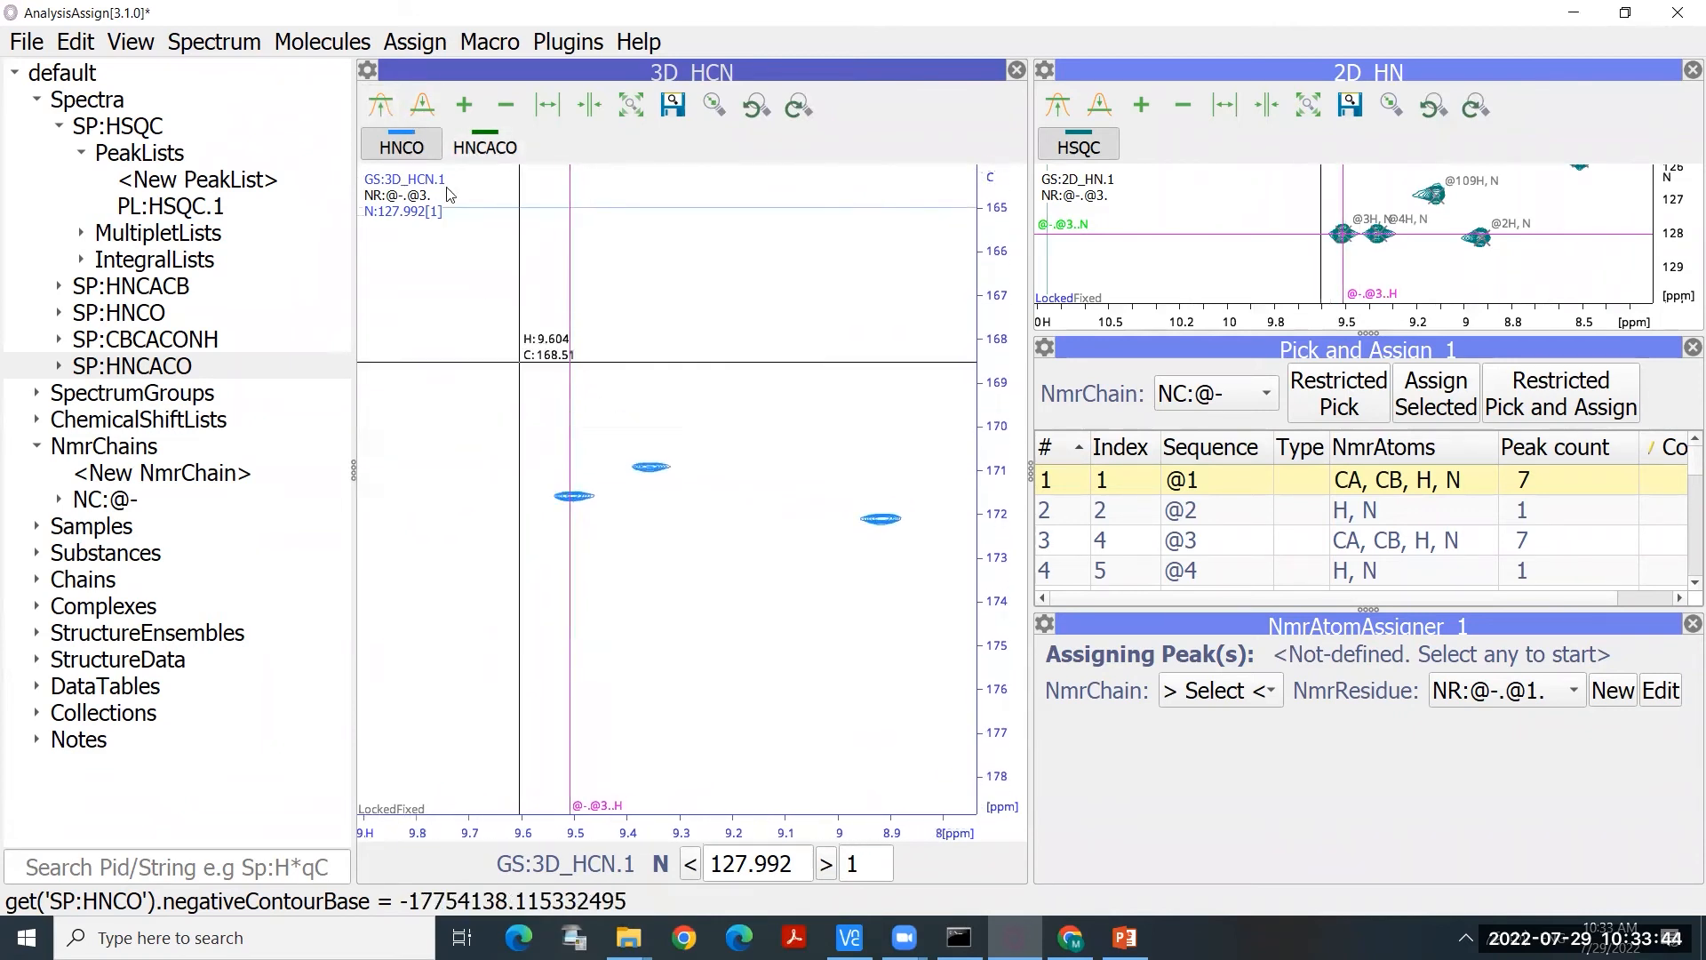
{"action": "left_click", "coordinate": [380, 111]}
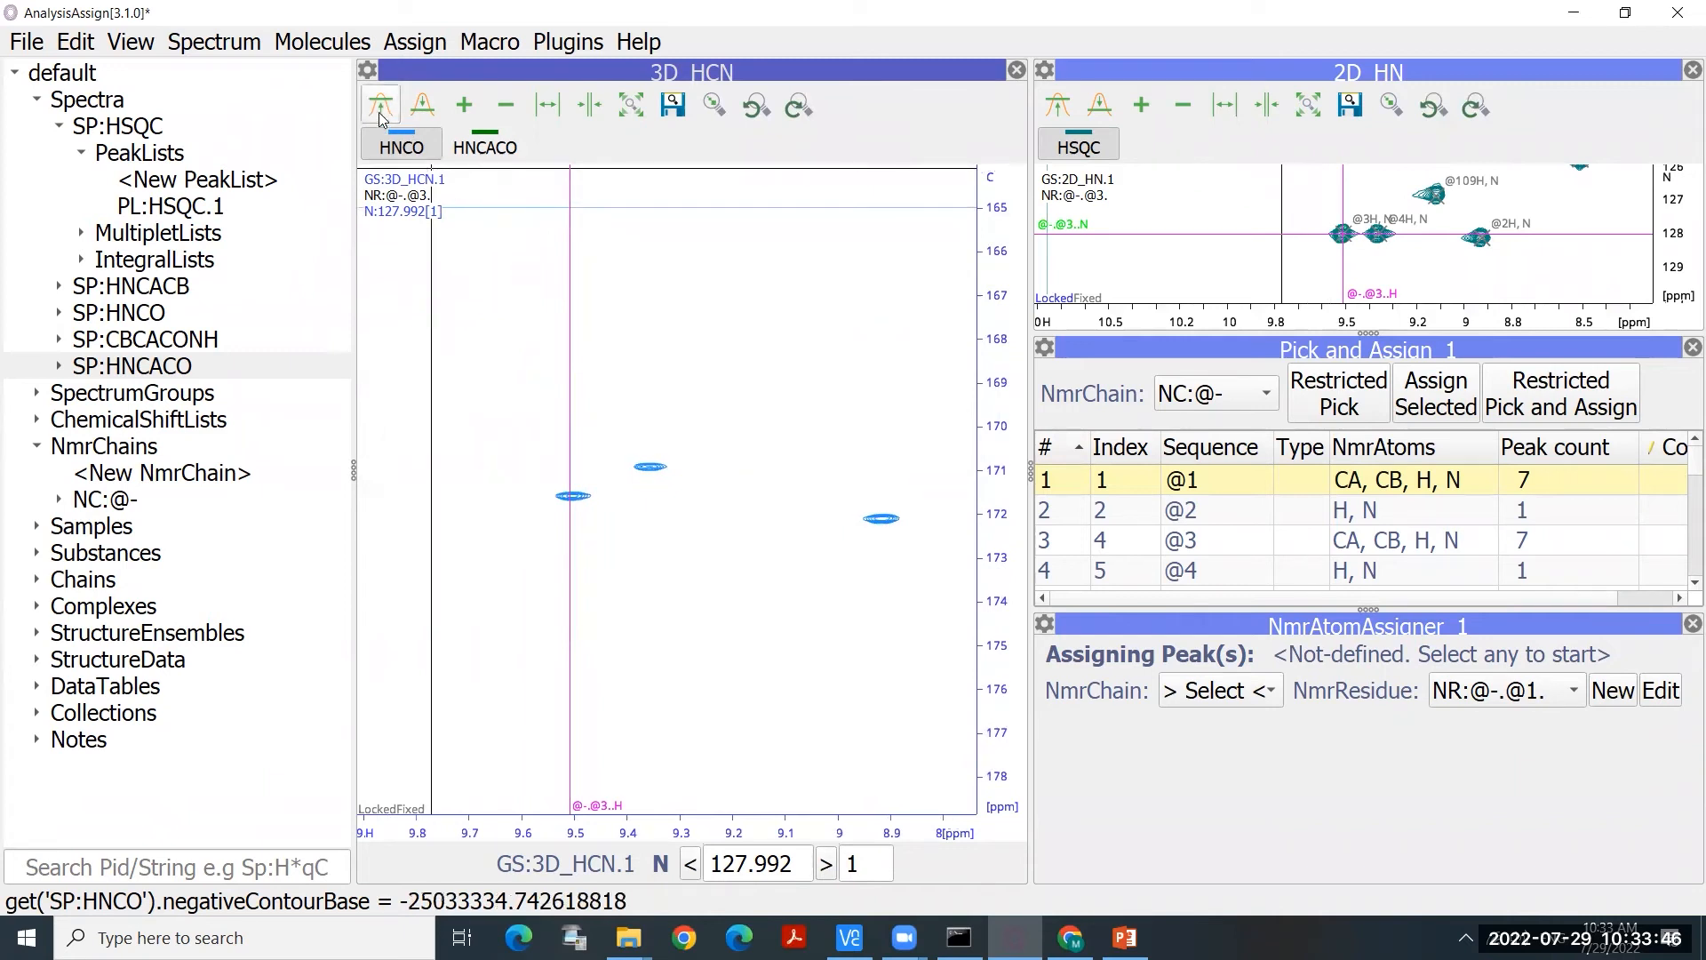
Step: Lower the contour base of HNCACO by two levels with HNCO hidden, and restore the HNCO contours
{"action": "left_click", "coordinate": [476, 150]}
{"action": "left_click", "coordinate": [416, 147]}
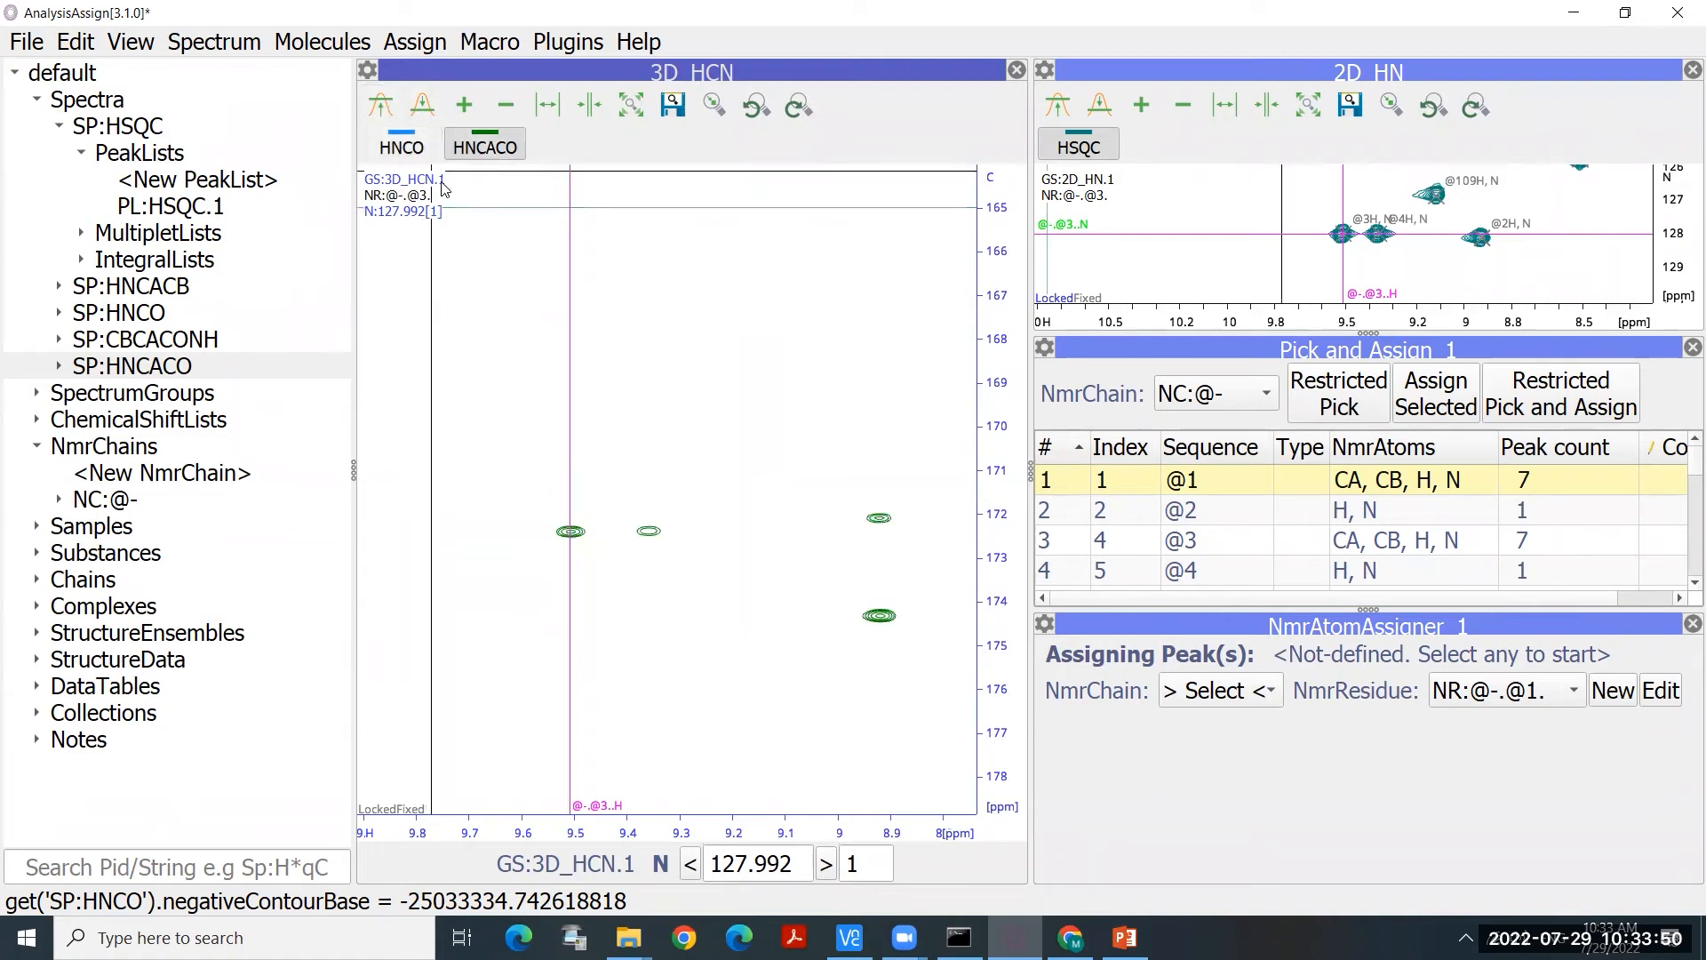
{"action": "left_click", "coordinate": [420, 116]}
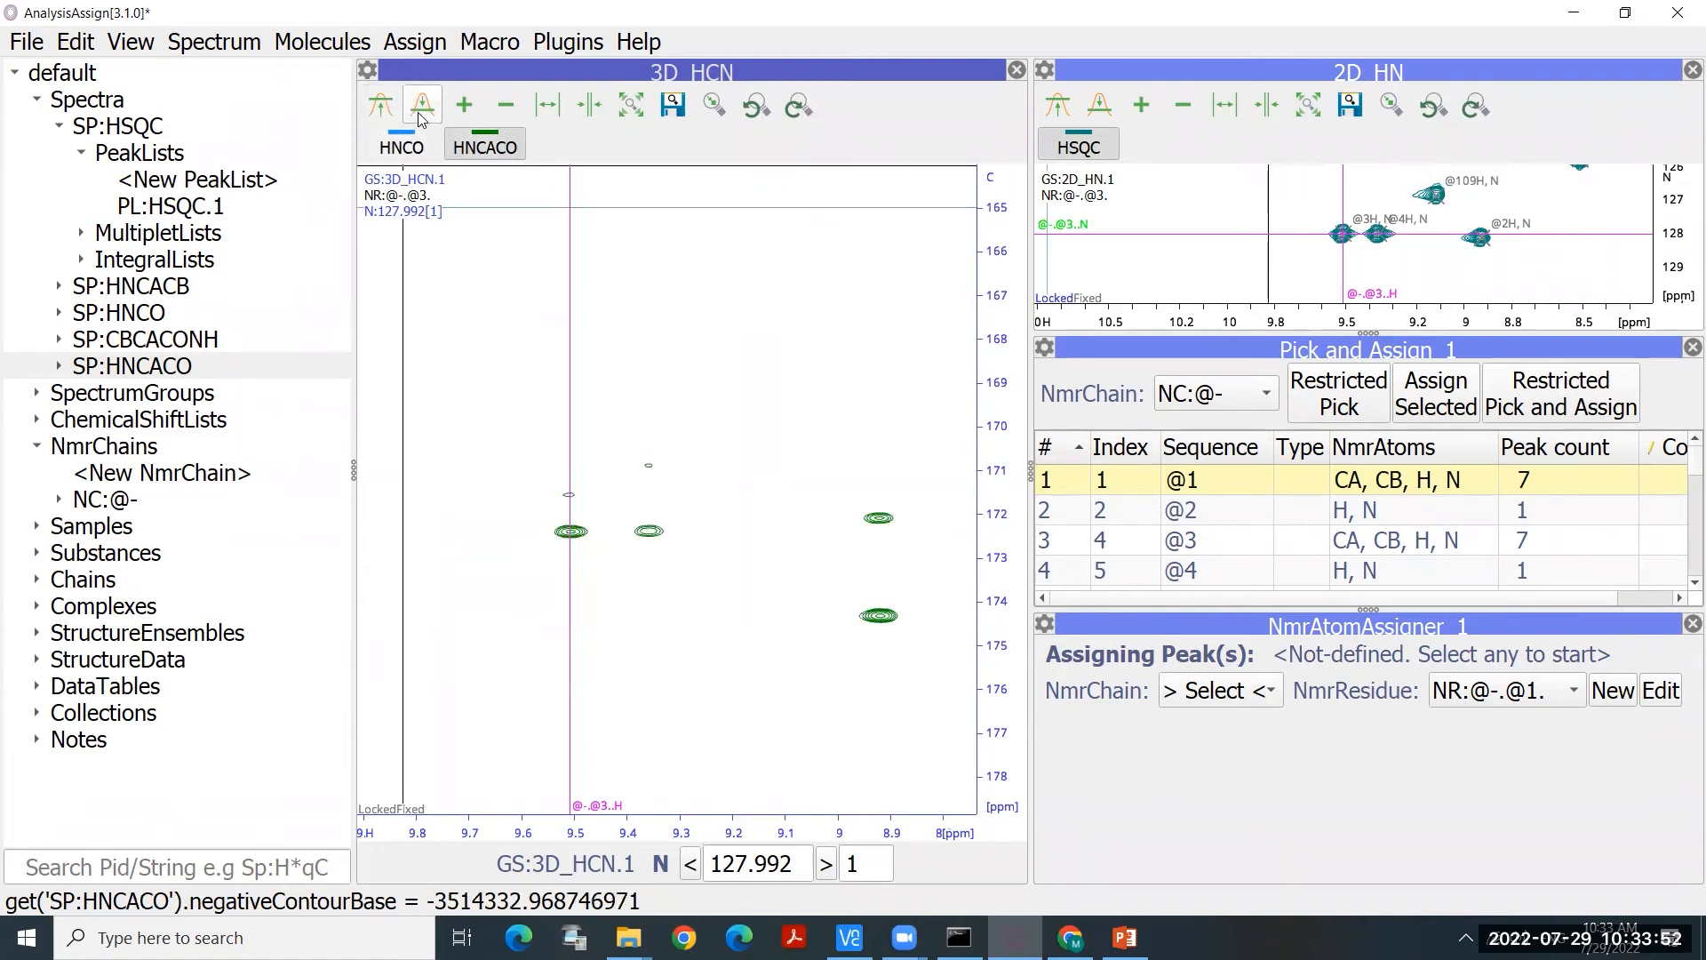
{"action": "left_click", "coordinate": [421, 117]}
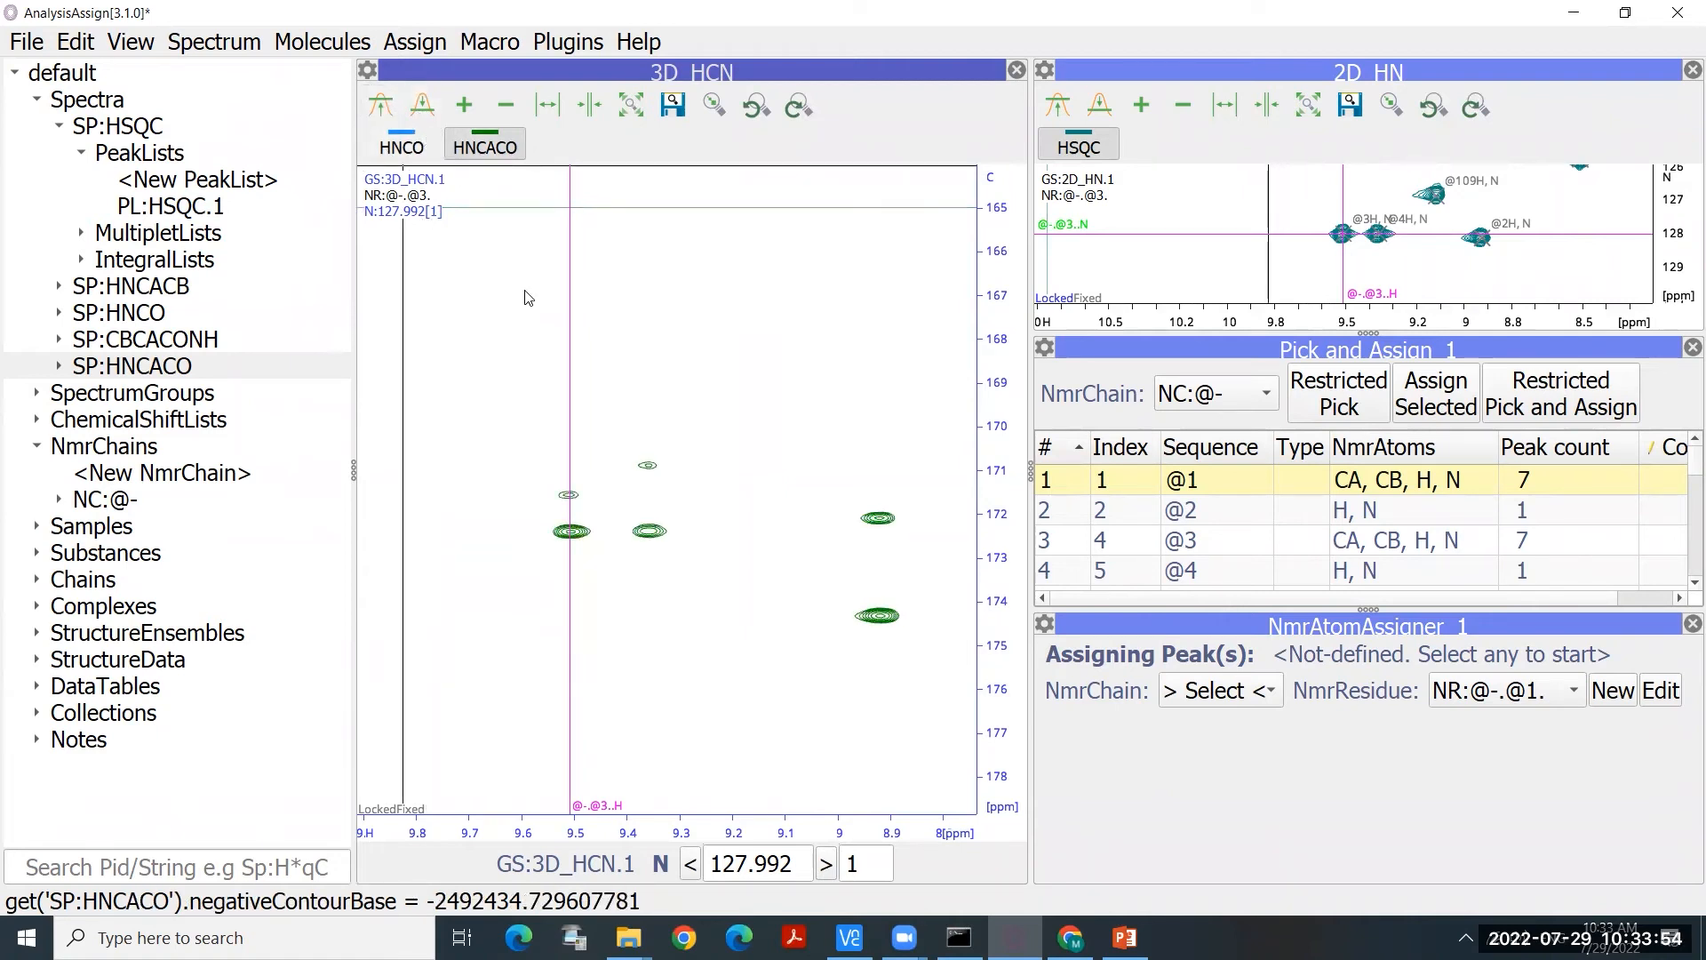
{"action": "left_click_drag", "start_coordinate": [703, 467], "coordinate": [659, 457]}
{"action": "left_click", "coordinate": [425, 146]}
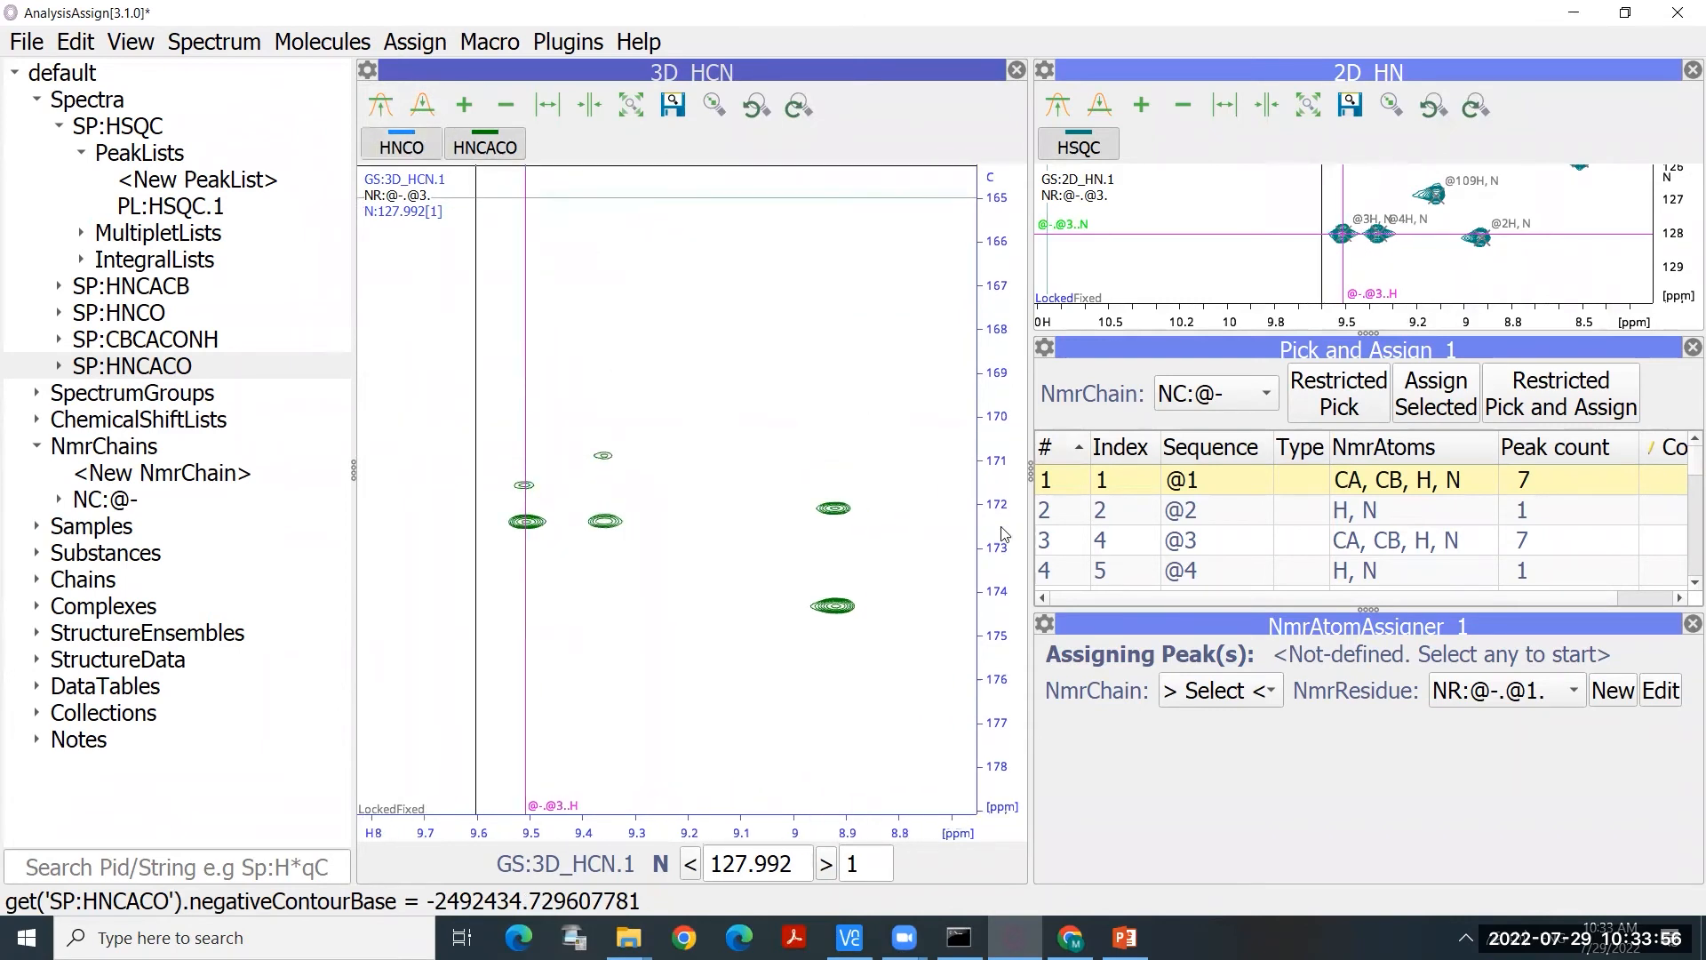
{"action": "scroll", "coordinate": [873, 560], "scroll_direction": "down", "scroll_amount": 2}
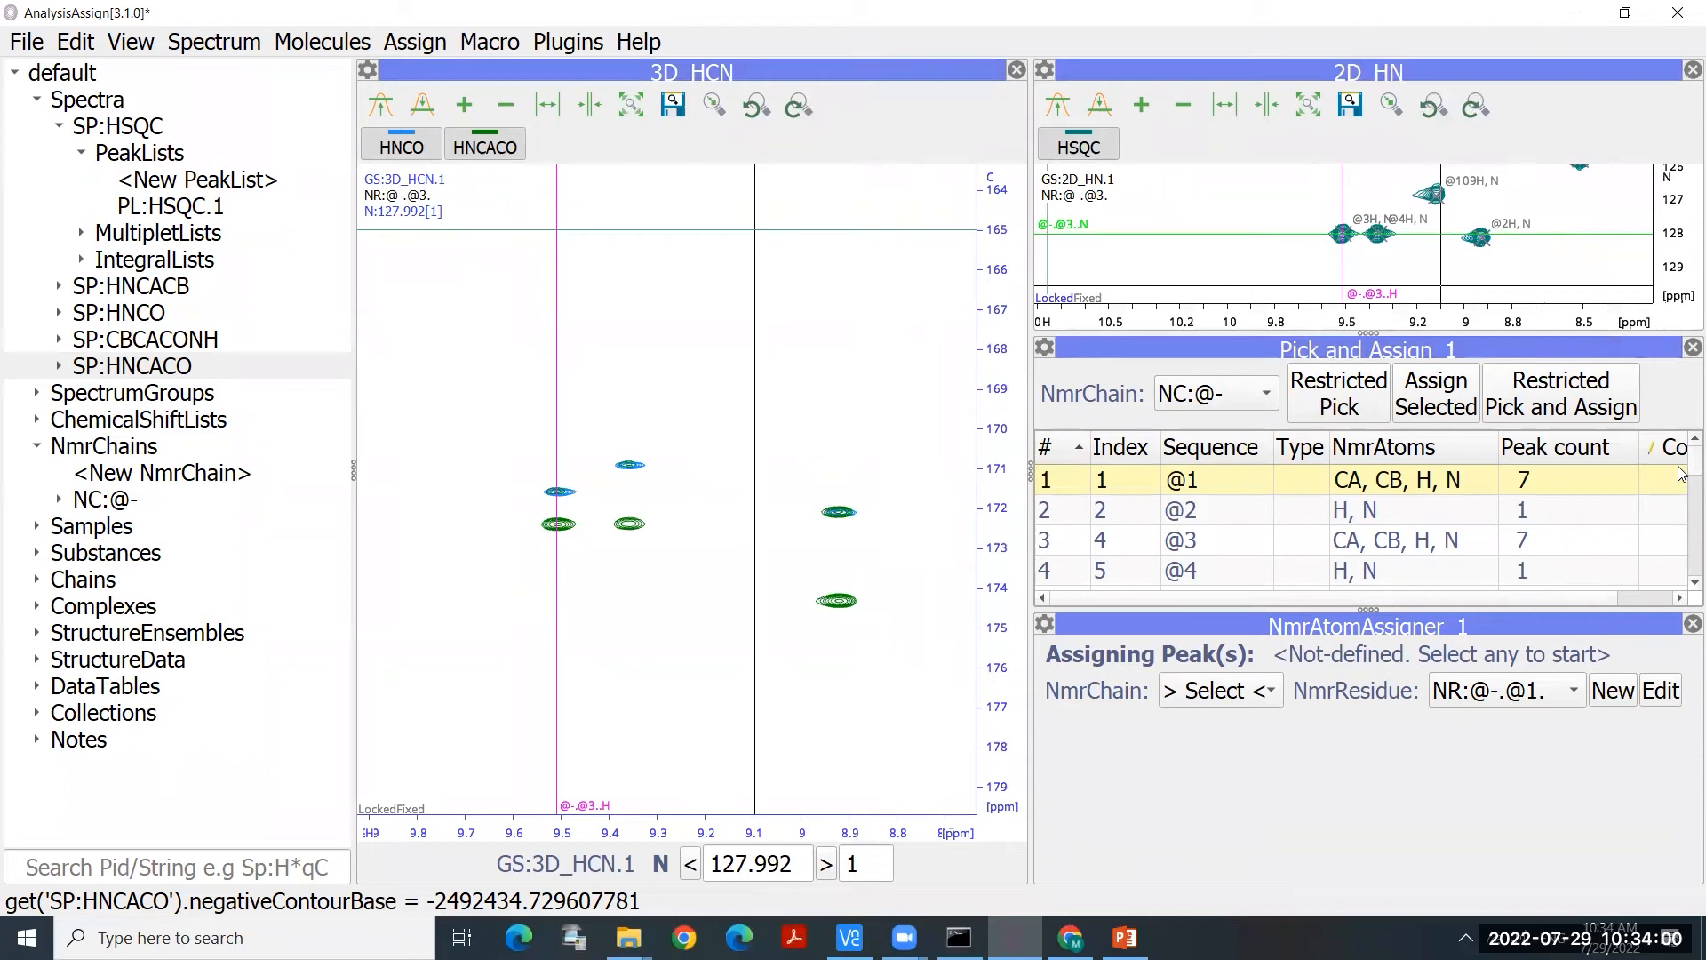
Step: Navigate to NmrResidue @1, run a restricted pick and assign on its HNCO and HNCACO peaks, and deselect them
{"action": "left_click", "coordinate": [1301, 478]}
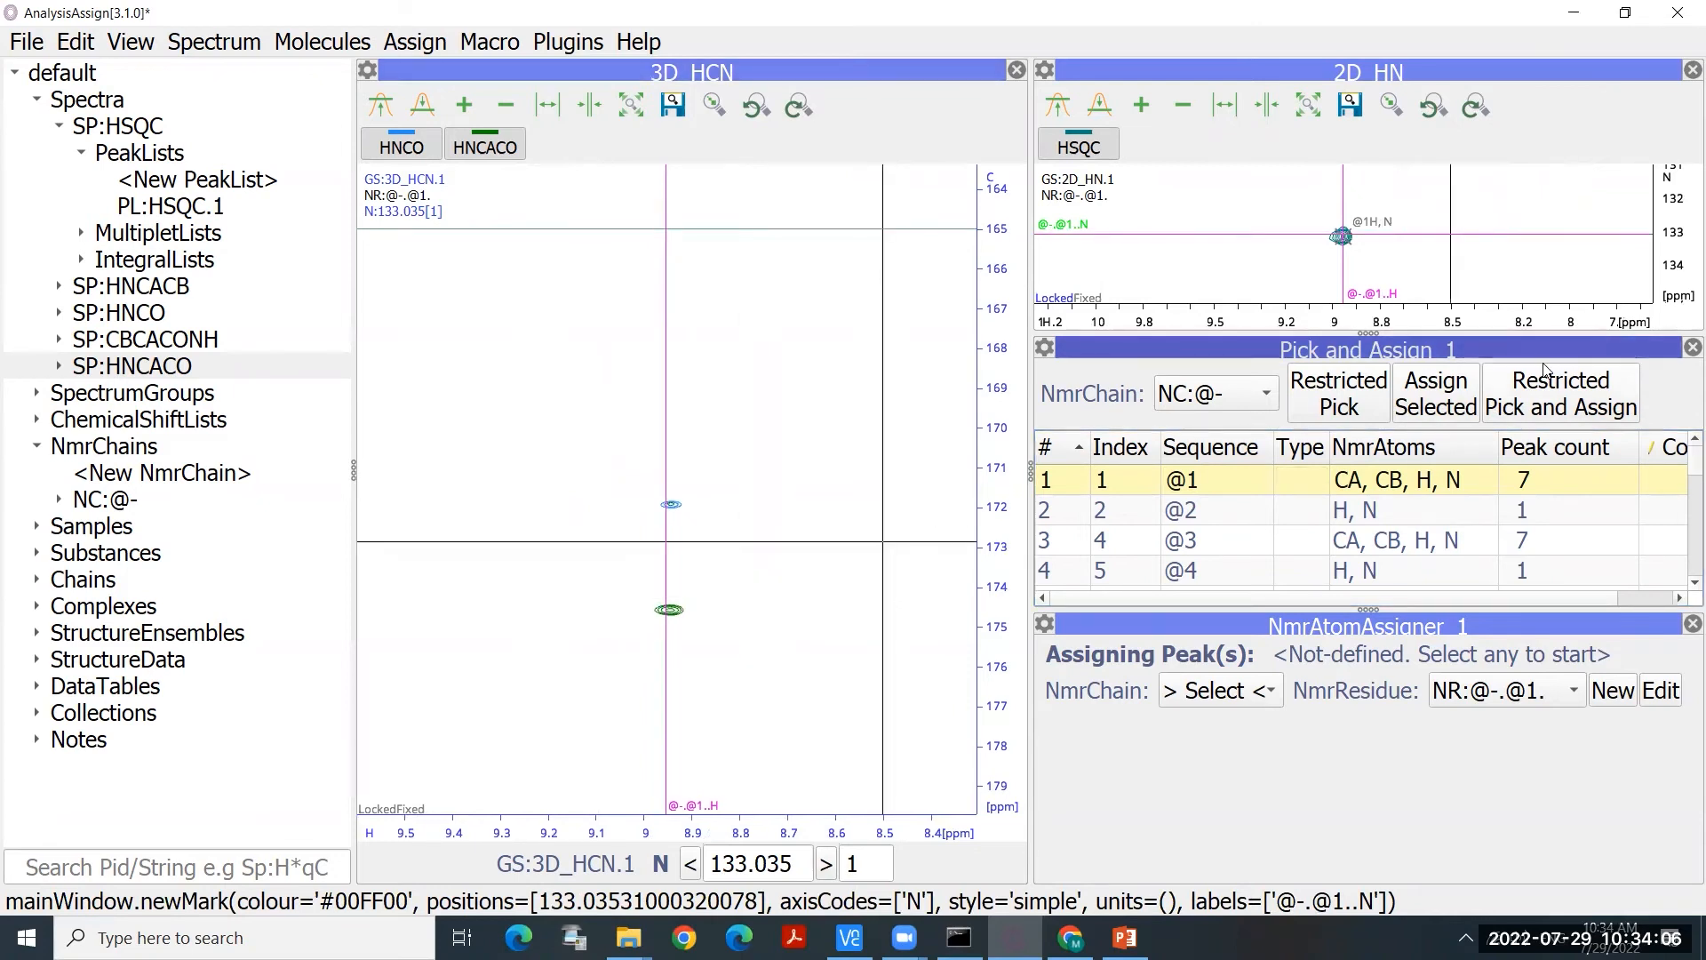
{"action": "left_click", "coordinate": [1537, 411]}
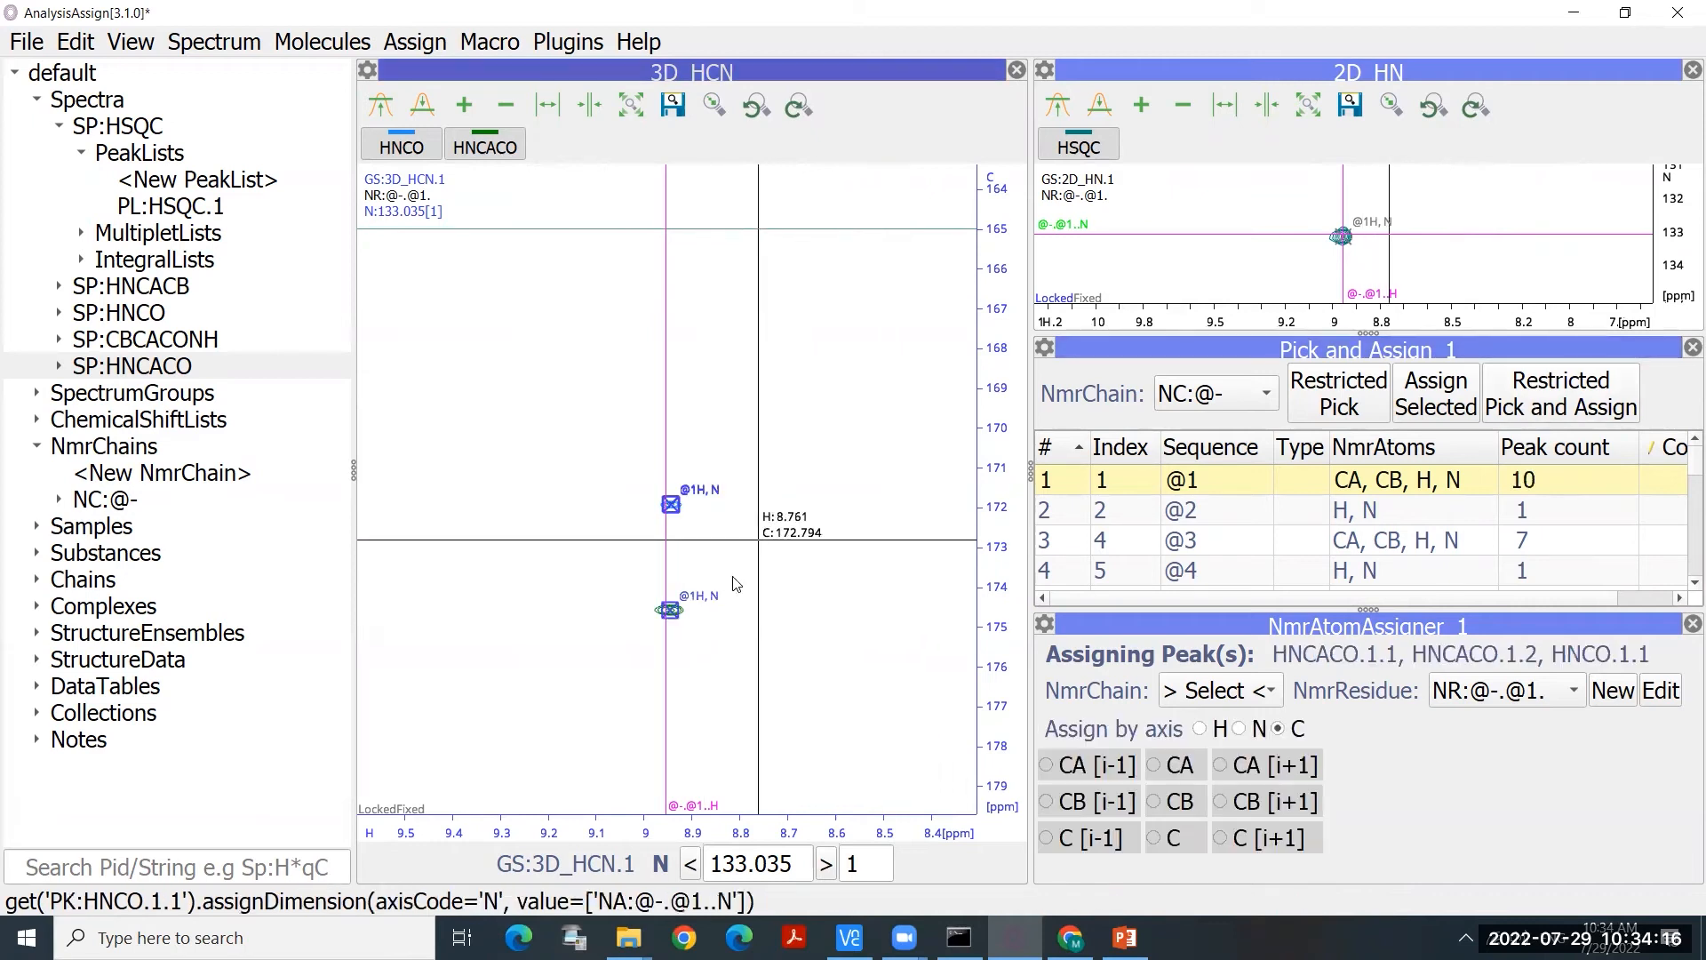
{"action": "left_click_drag", "start_coordinate": [752, 655], "coordinate": [730, 576]}
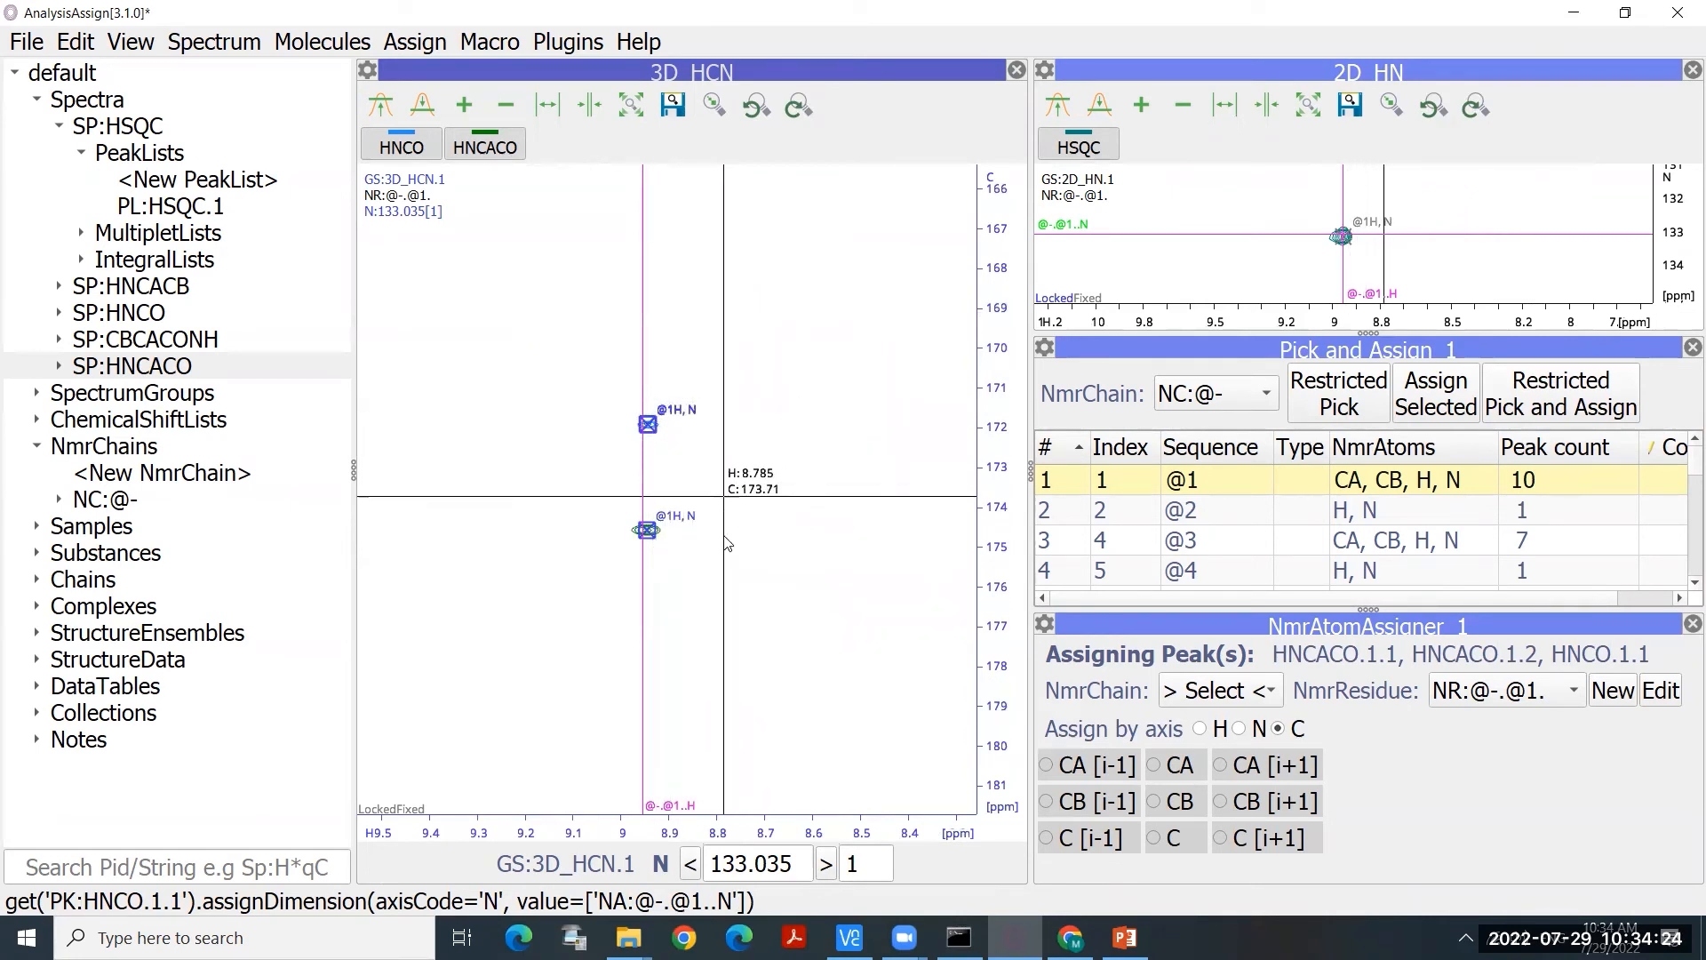
{"action": "left_click_drag", "start_coordinate": [717, 695], "coordinate": [714, 674]}
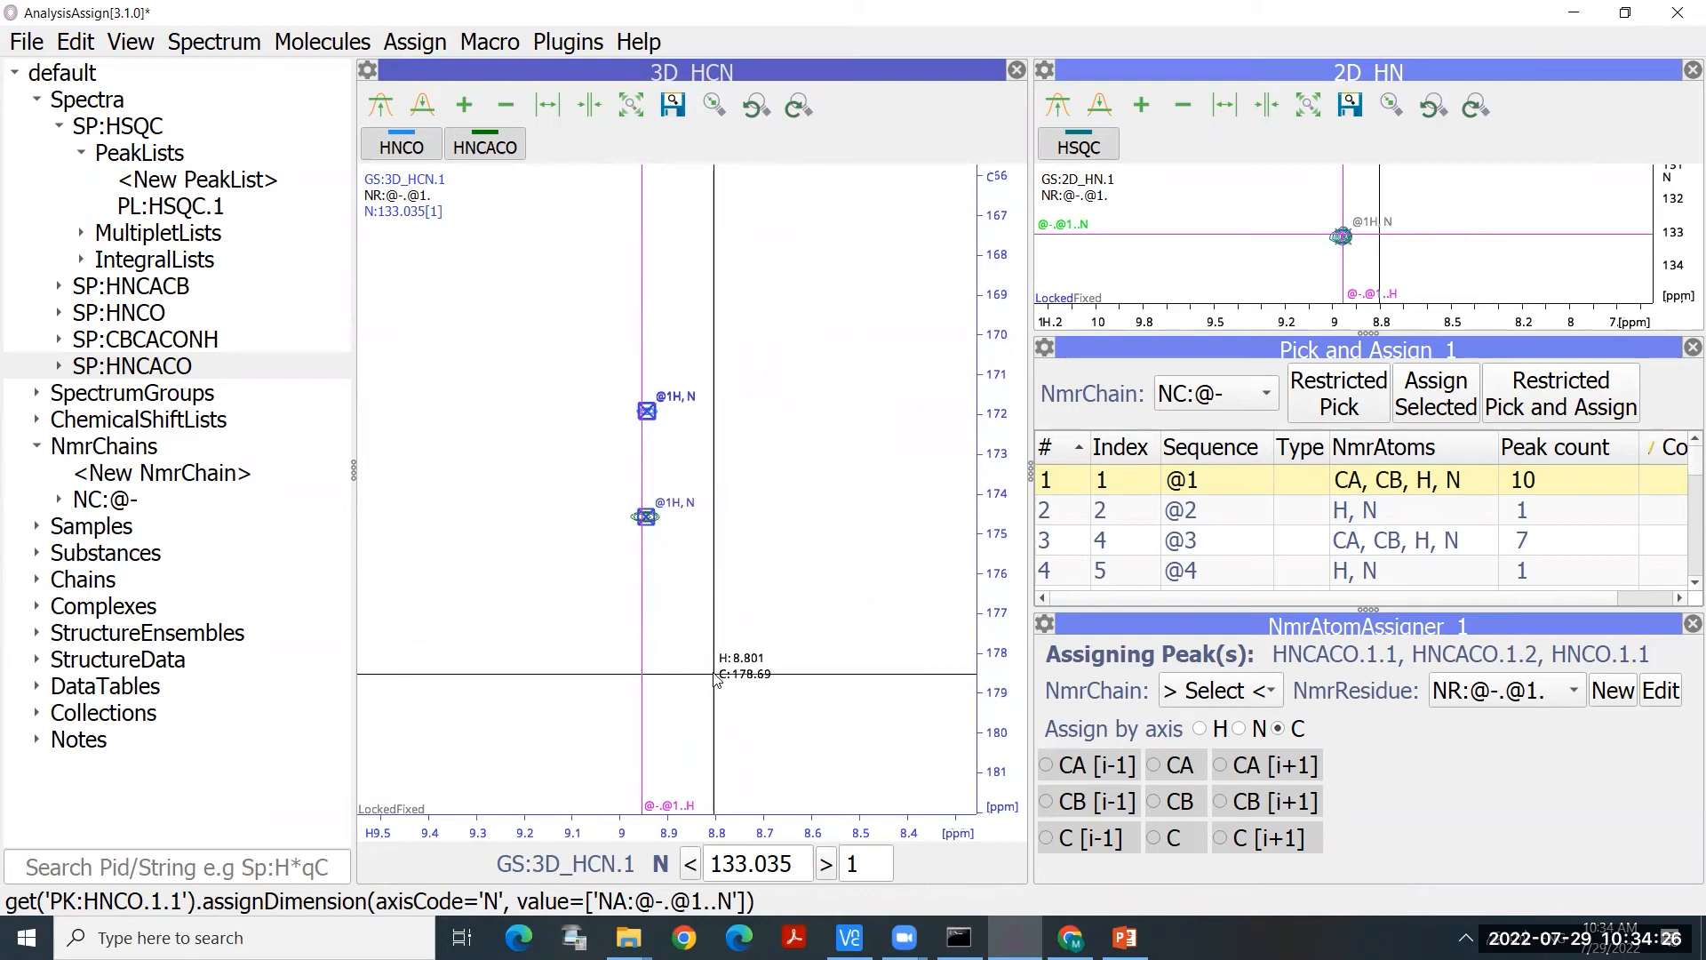
{"action": "left_click", "coordinate": [660, 609]}
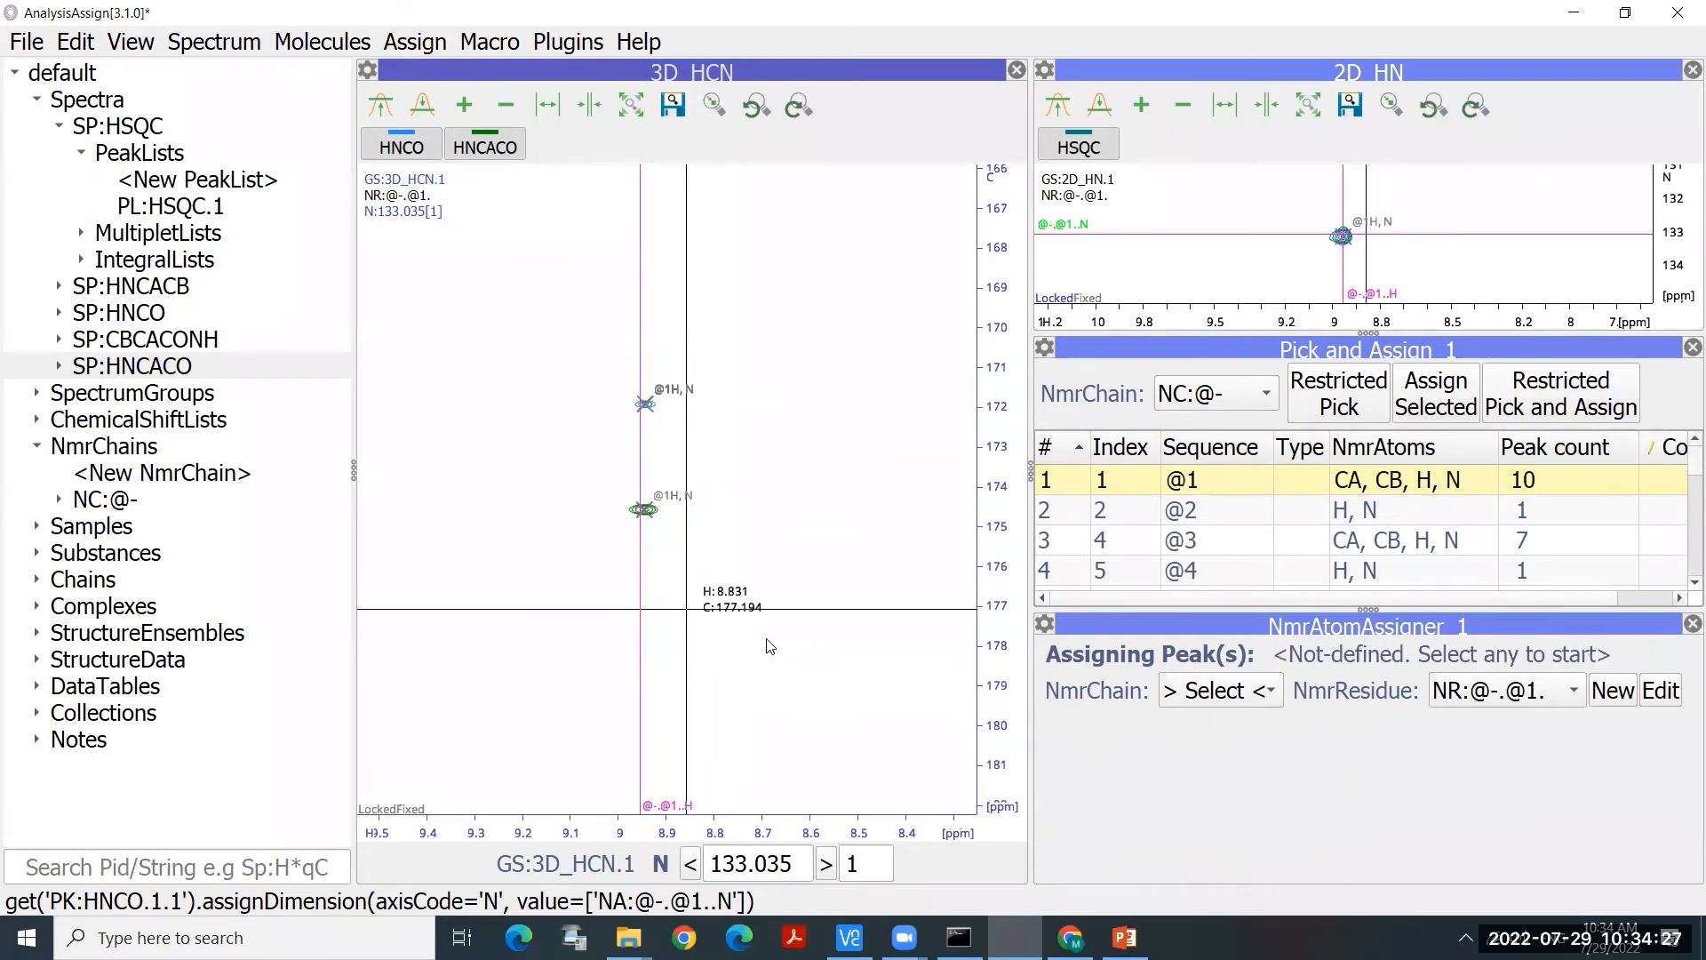
Step: Assign @1's HNCACO peak near 174.6 ppm to C and the overlapping HNCACO and HNCO peaks near 172 ppm to C [i-1]
{"action": "left_click", "coordinate": [644, 509]}
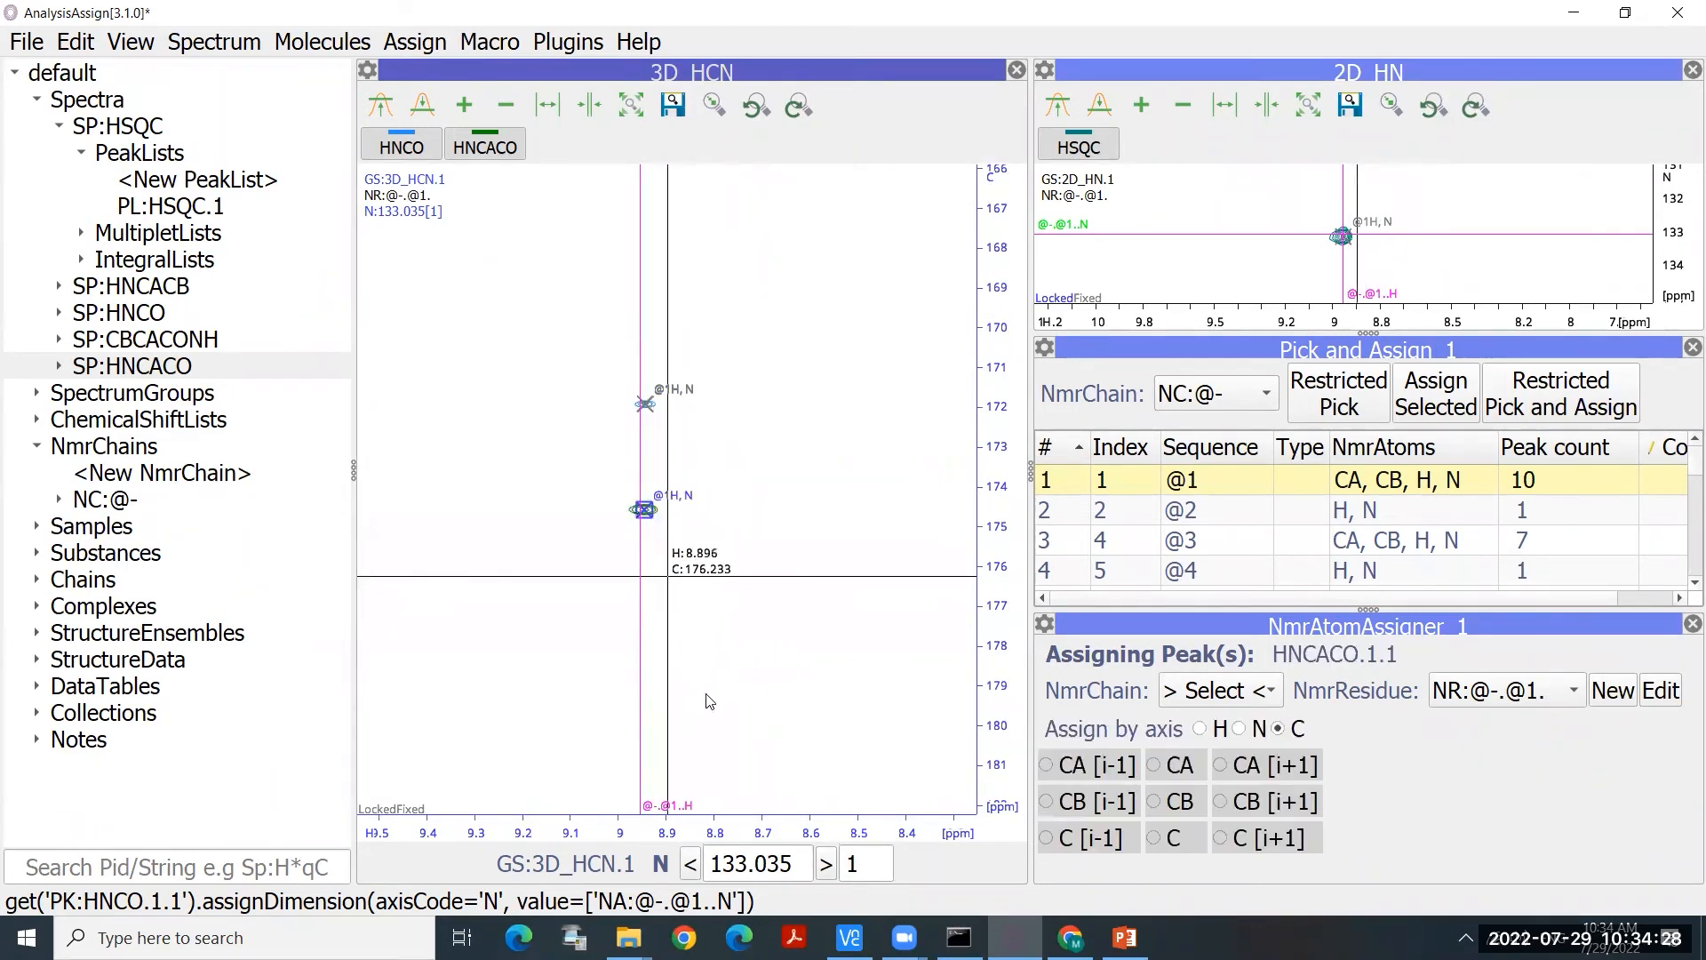
{"action": "left_click", "coordinate": [651, 516]}
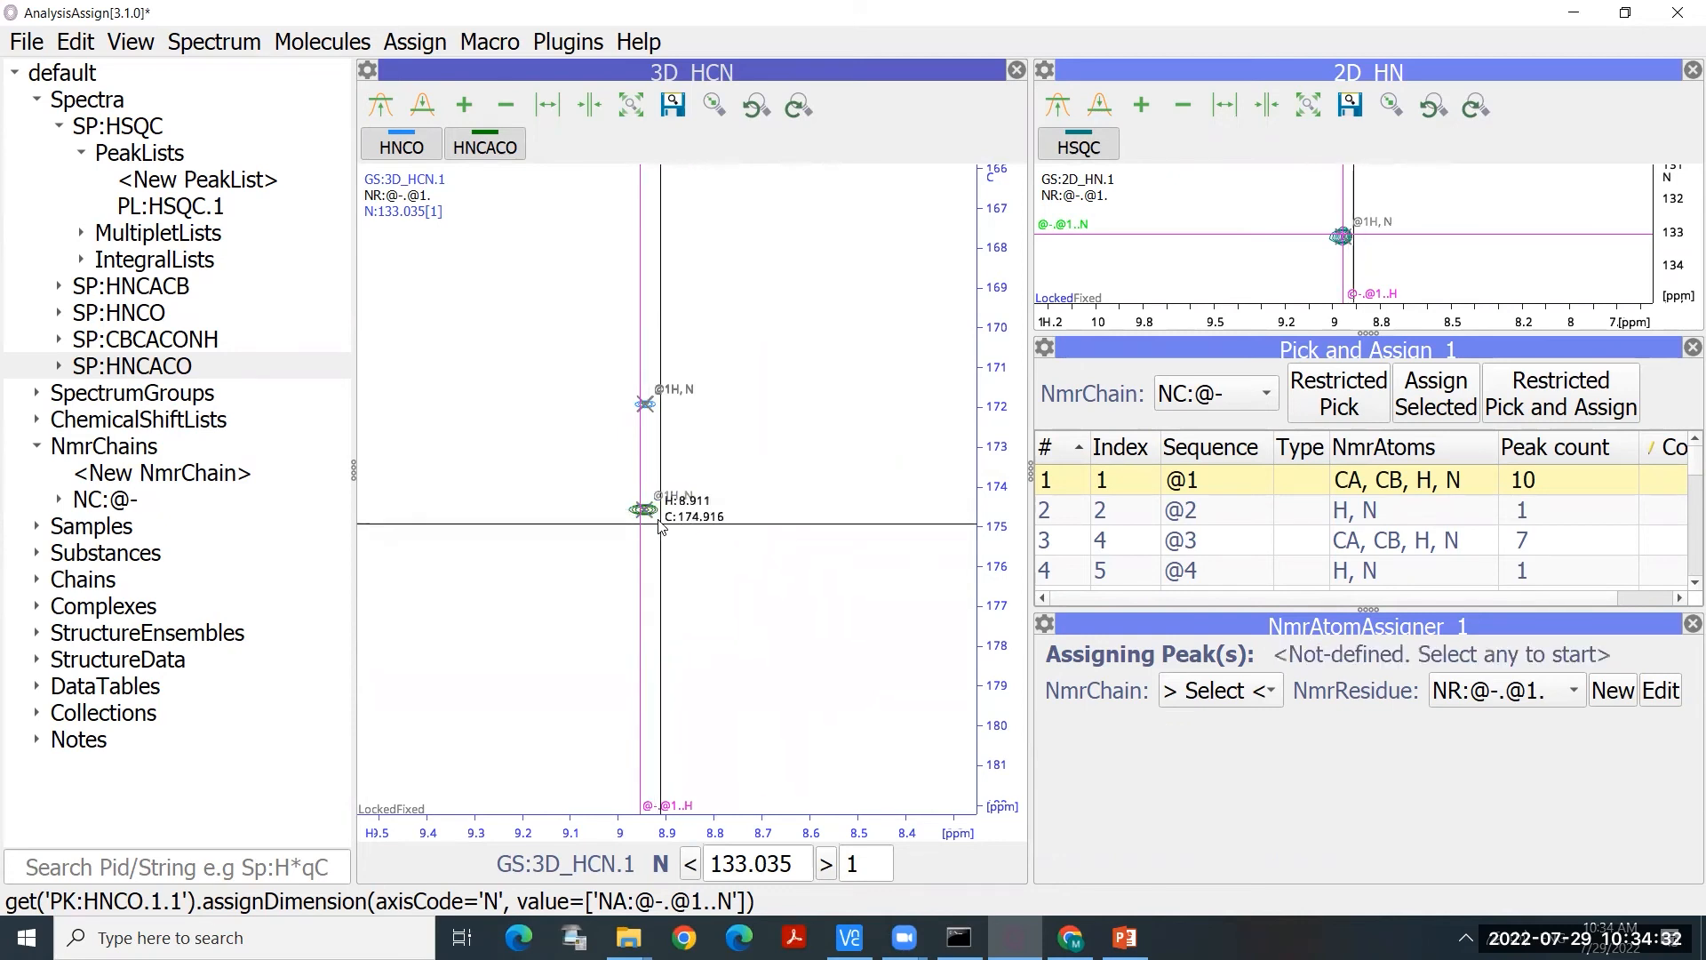
{"action": "left_click", "coordinate": [651, 515]}
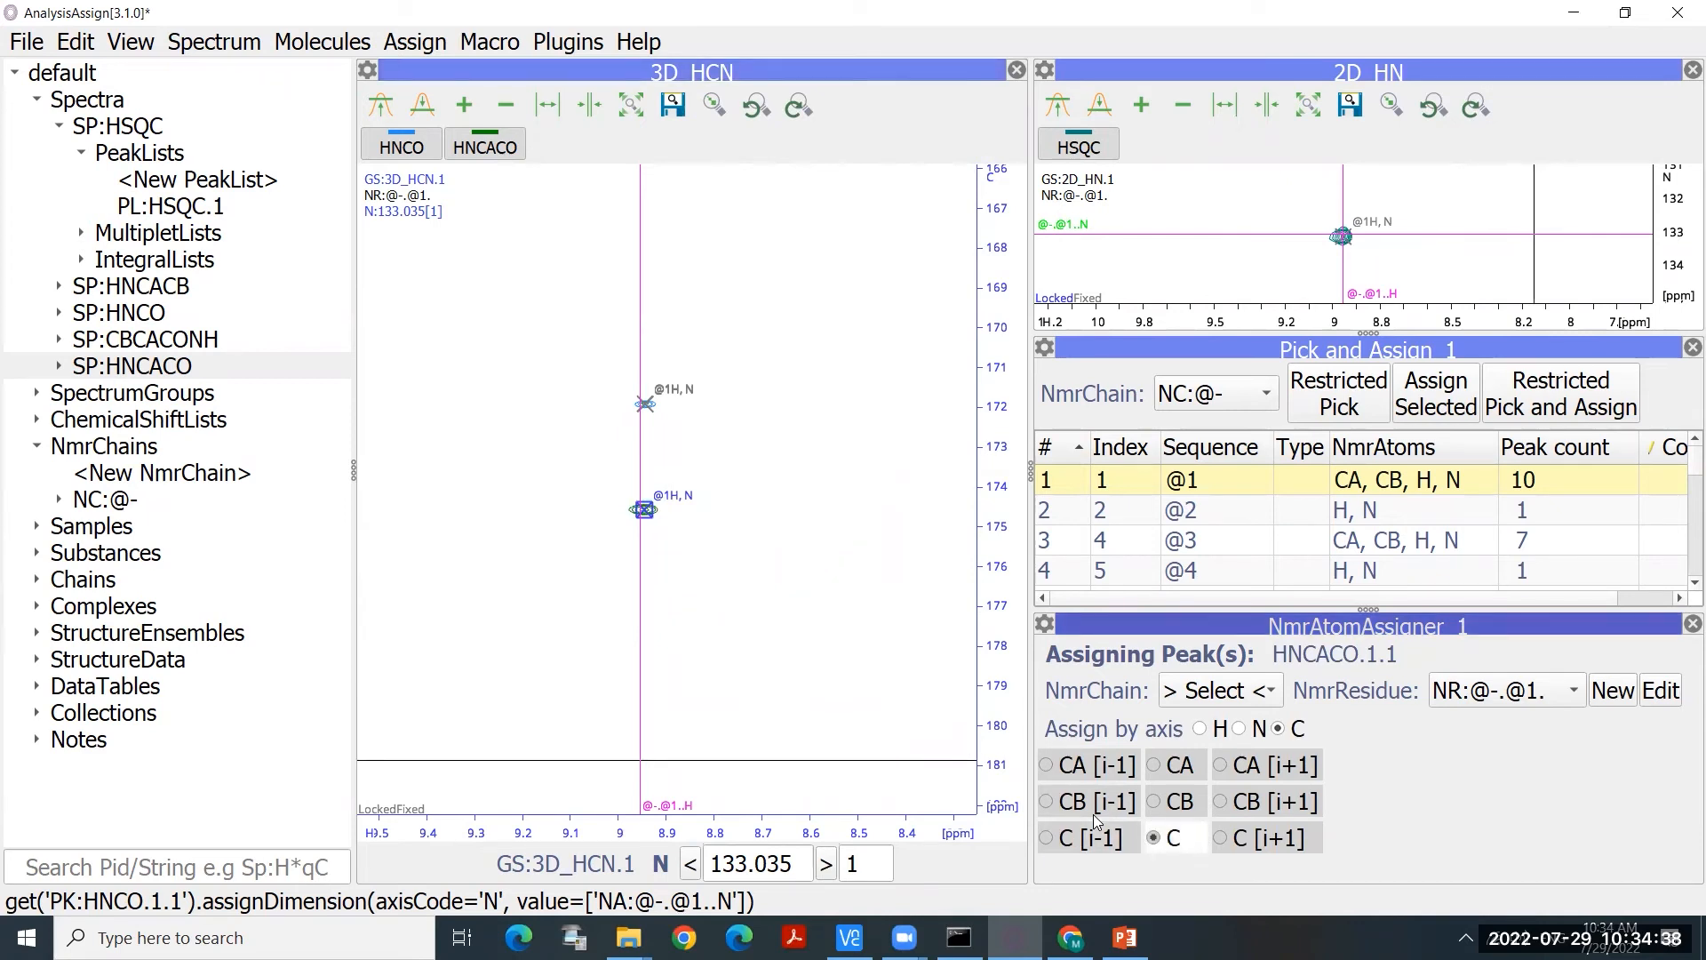
{"action": "left_click", "coordinate": [645, 405]}
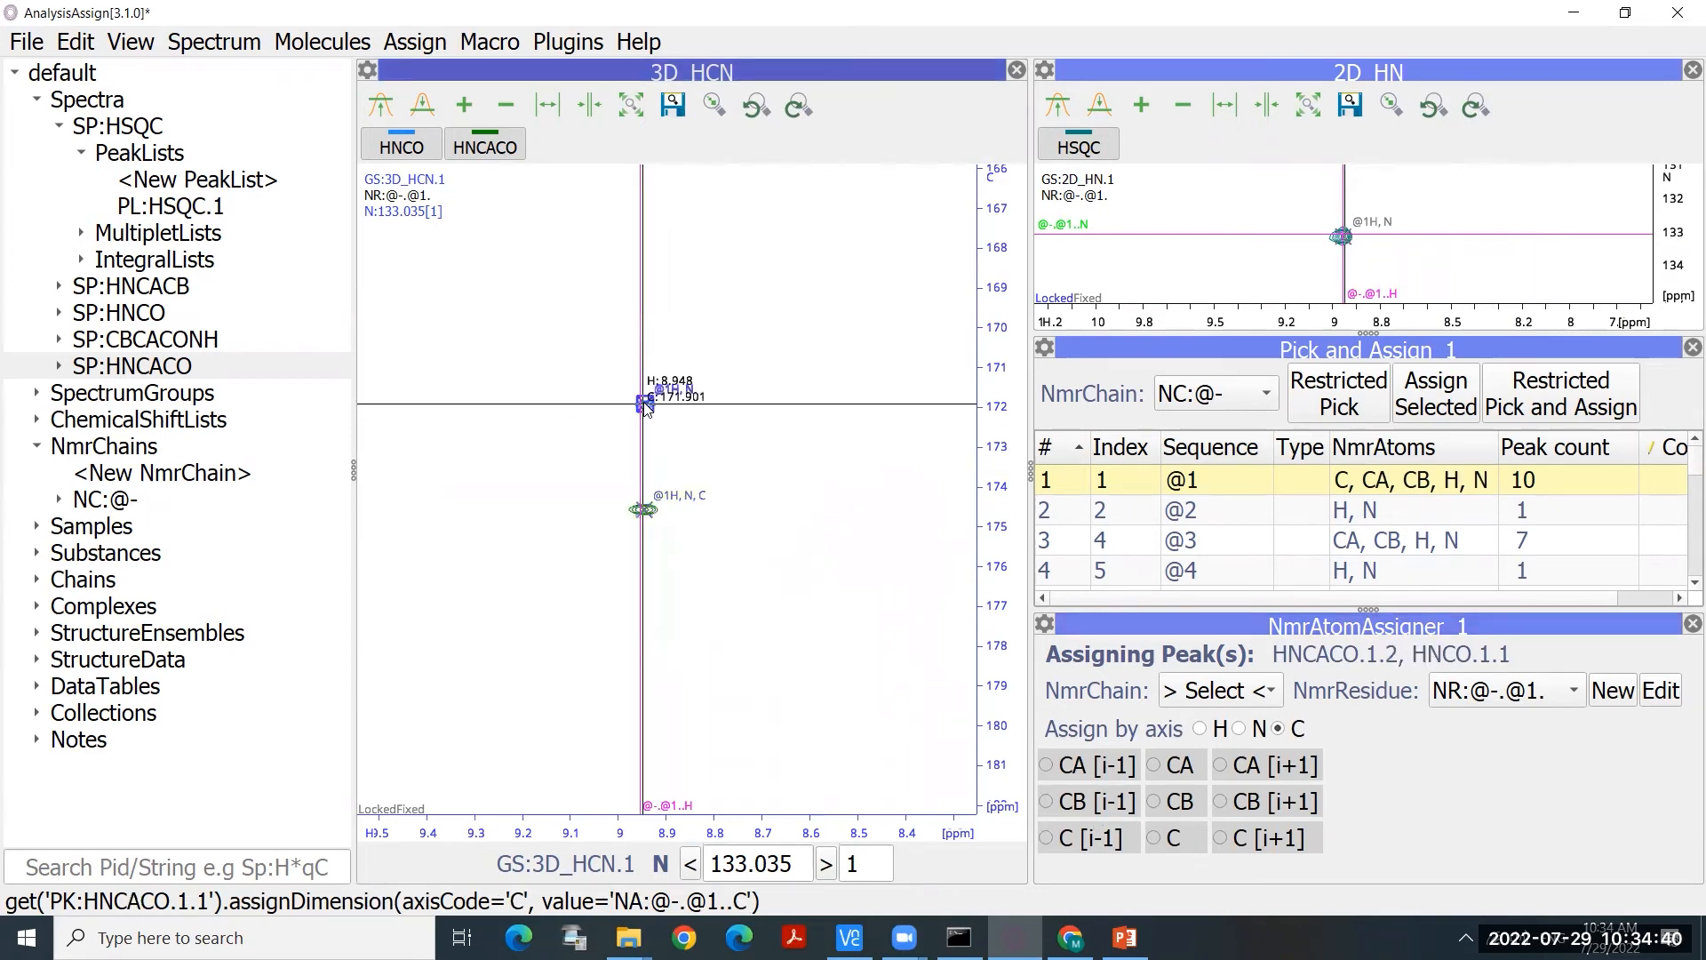
{"action": "left_click", "coordinate": [1088, 831]}
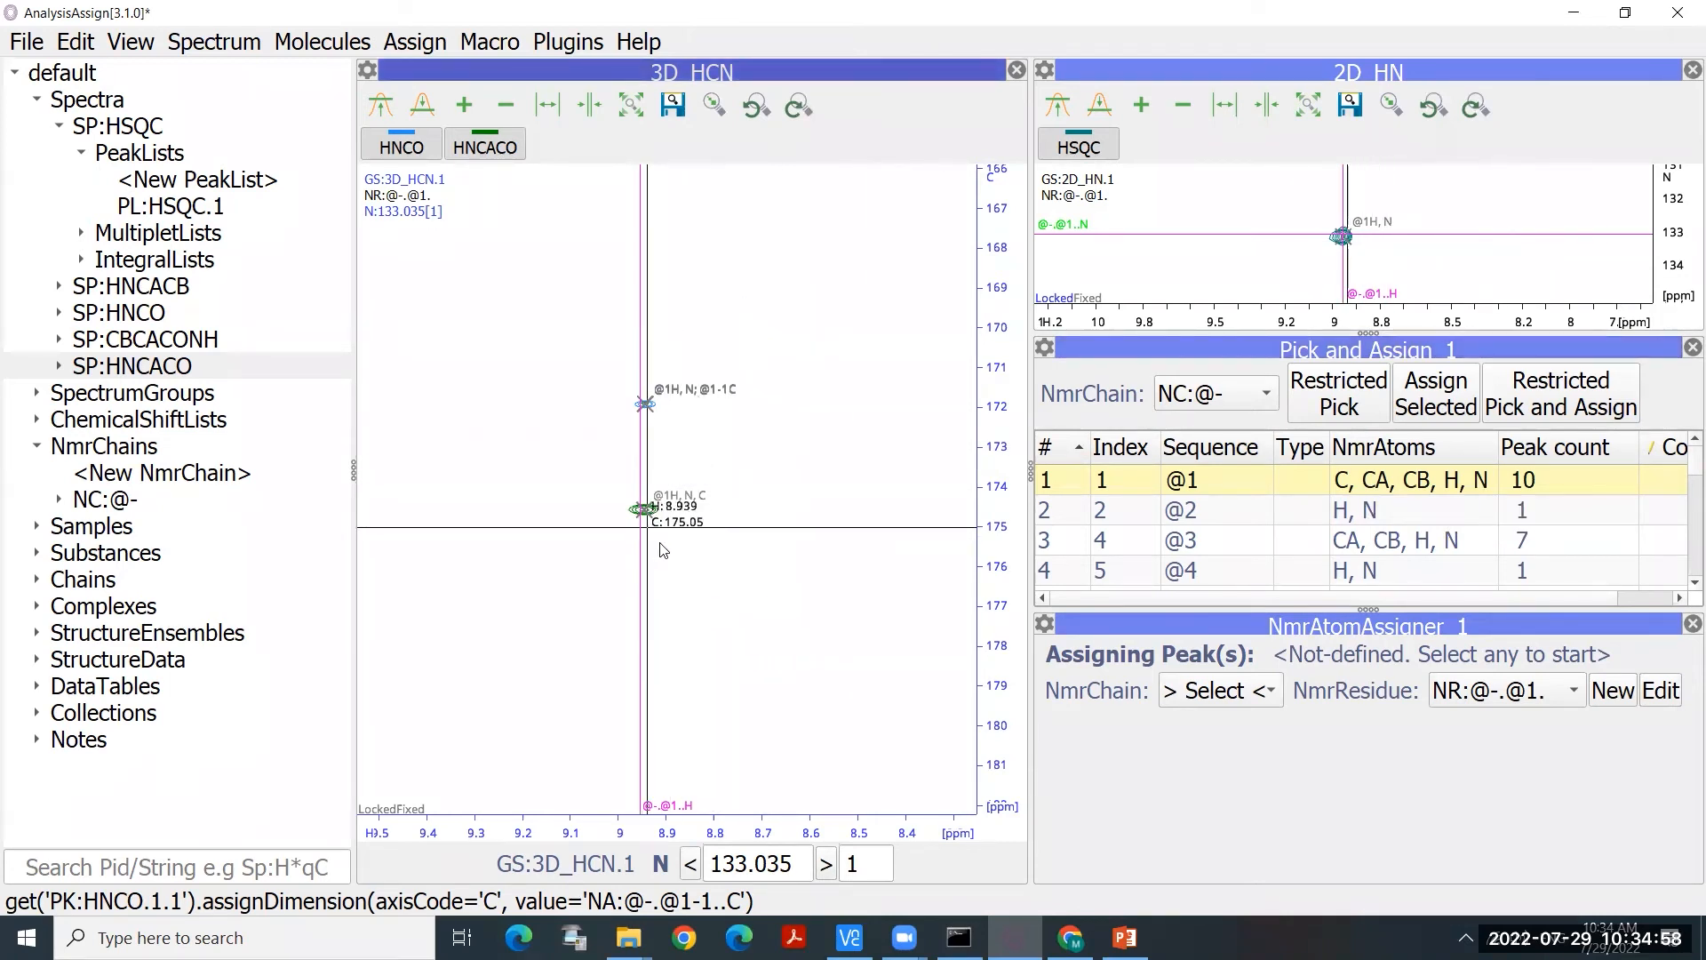
{"action": "scroll", "coordinate": [1333, 525], "scroll_direction": "down", "scroll_amount": 3}
{"action": "scroll", "coordinate": [1333, 524], "scroll_direction": "down", "scroll_amount": 2}
{"action": "scroll", "coordinate": [1324, 525], "scroll_direction": "up", "scroll_amount": 5}
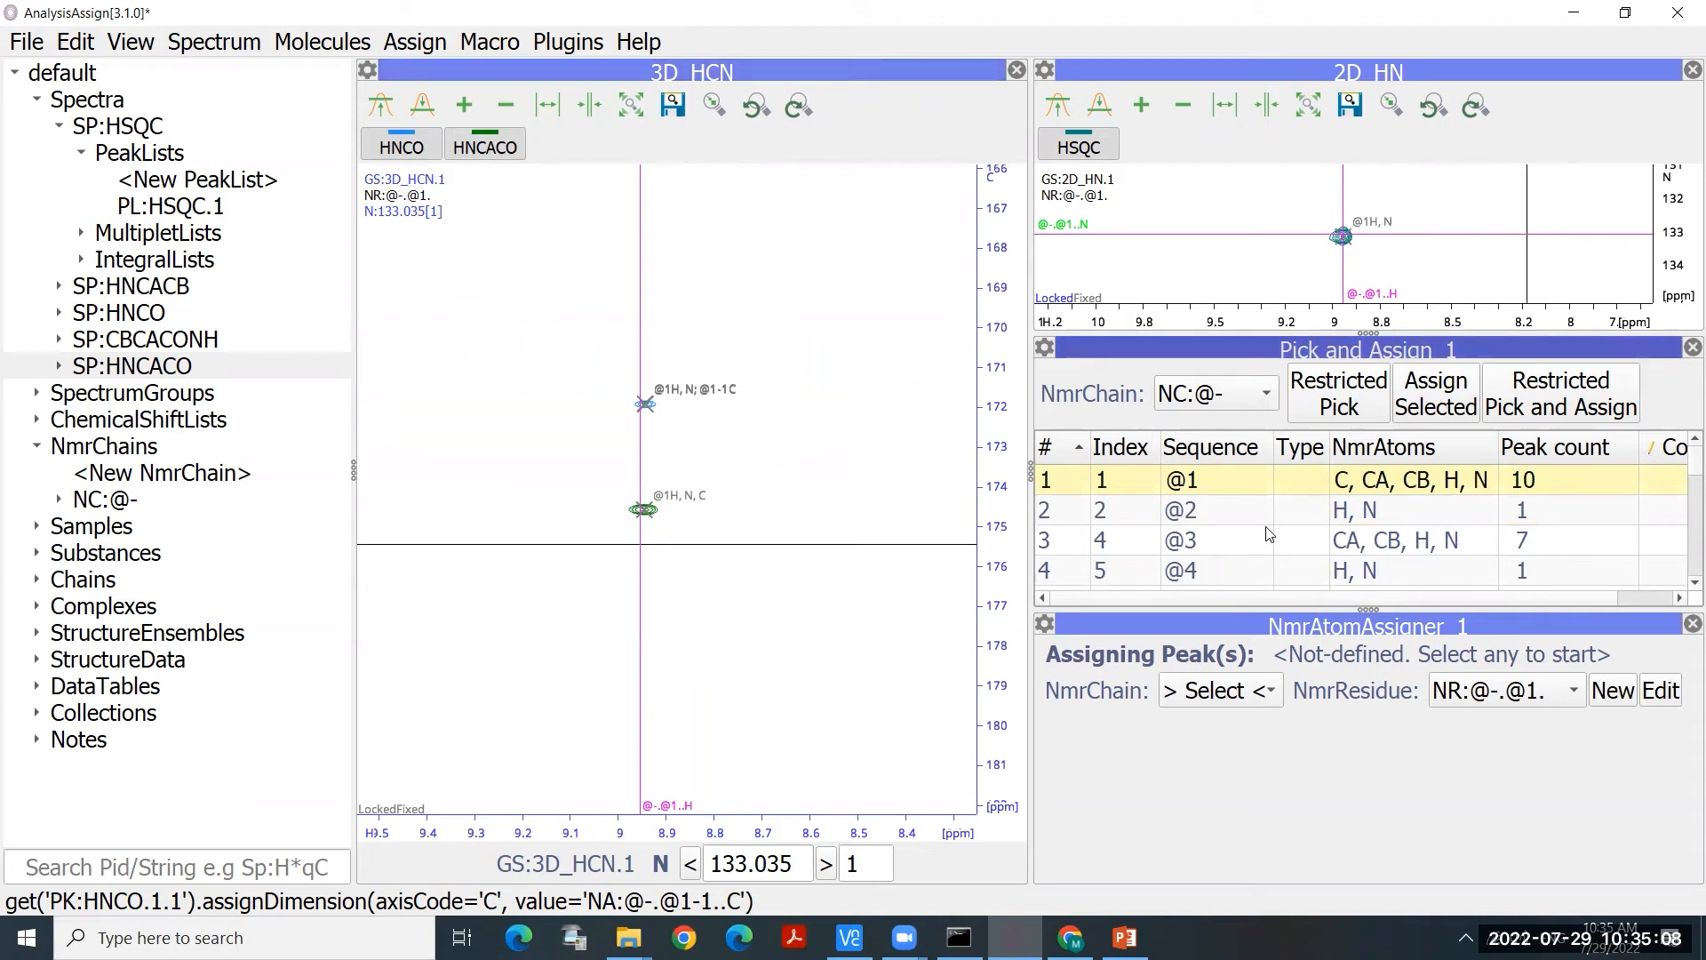
{"action": "scroll", "coordinate": [672, 509], "scroll_direction": "up", "scroll_amount": 1}
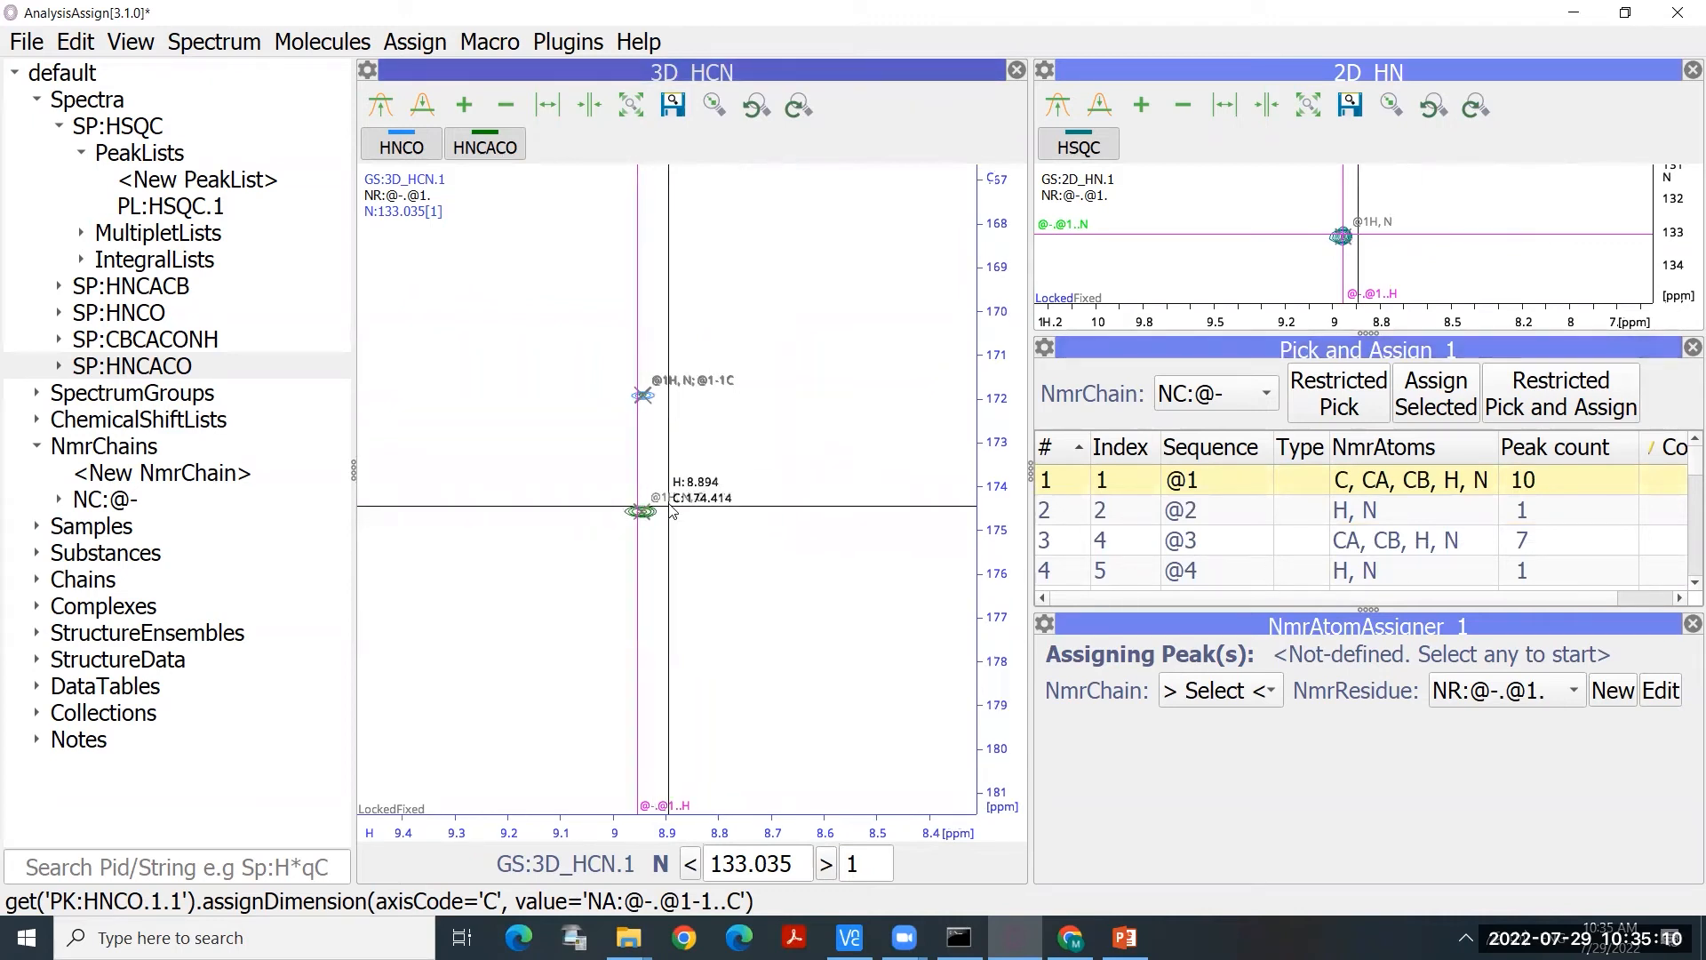
{"action": "scroll", "coordinate": [705, 466], "scroll_direction": "up", "scroll_amount": 2}
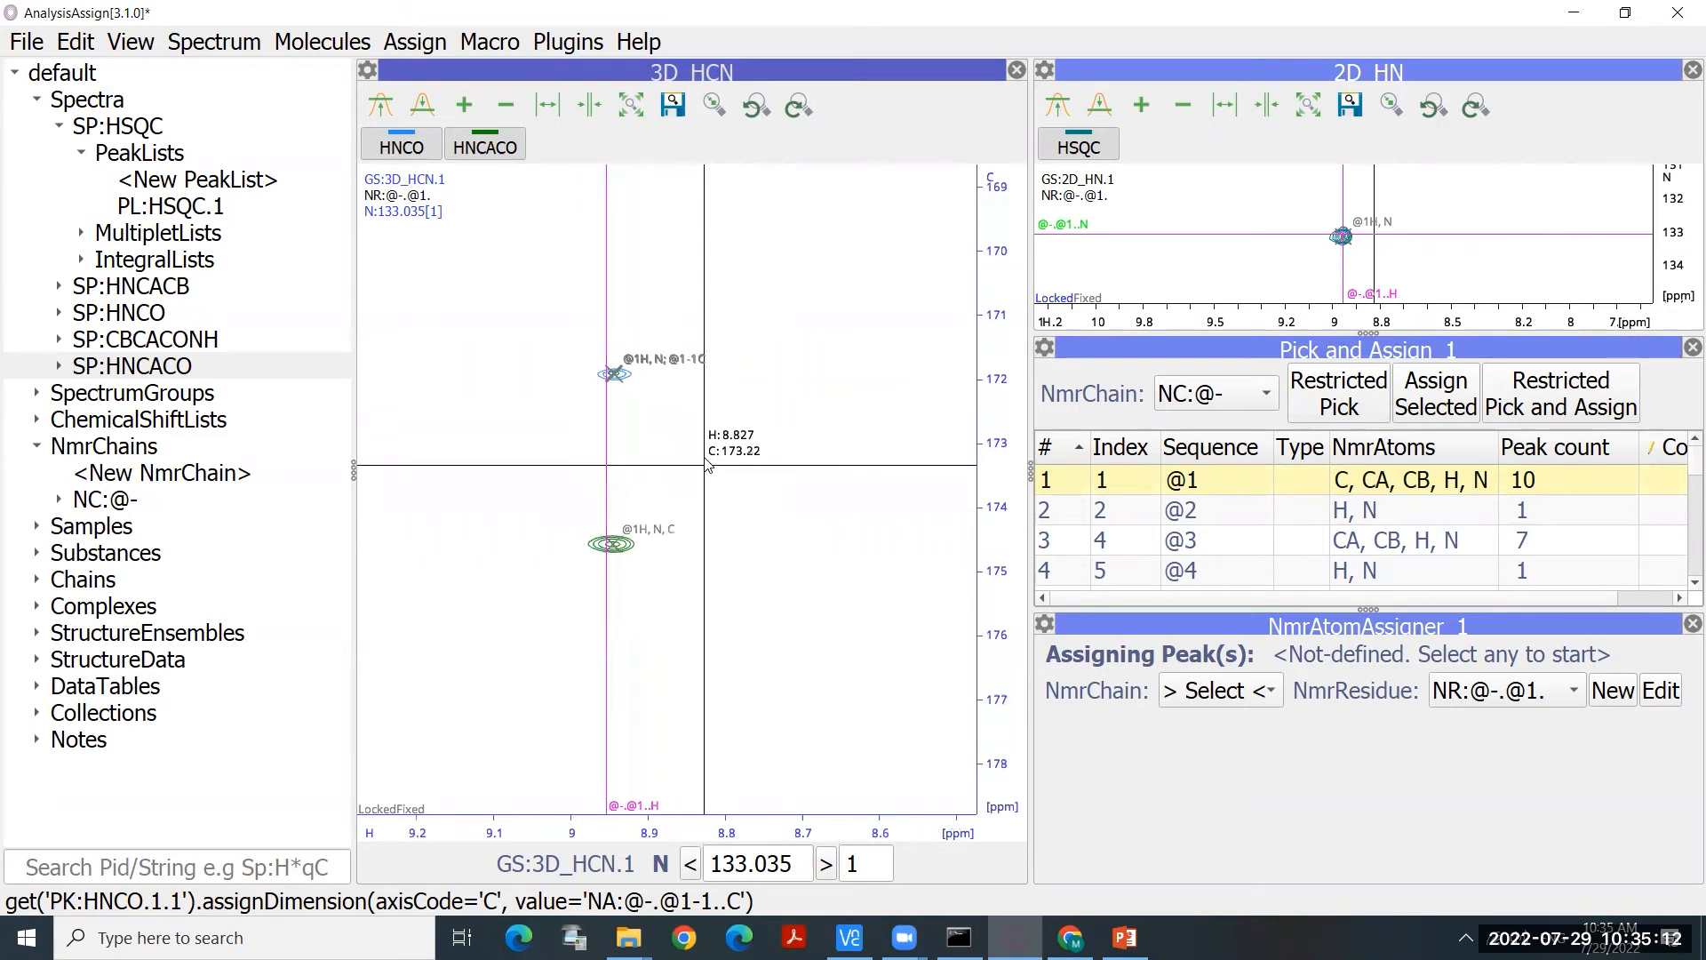
{"action": "scroll", "coordinate": [708, 464], "scroll_direction": "down", "scroll_amount": 1}
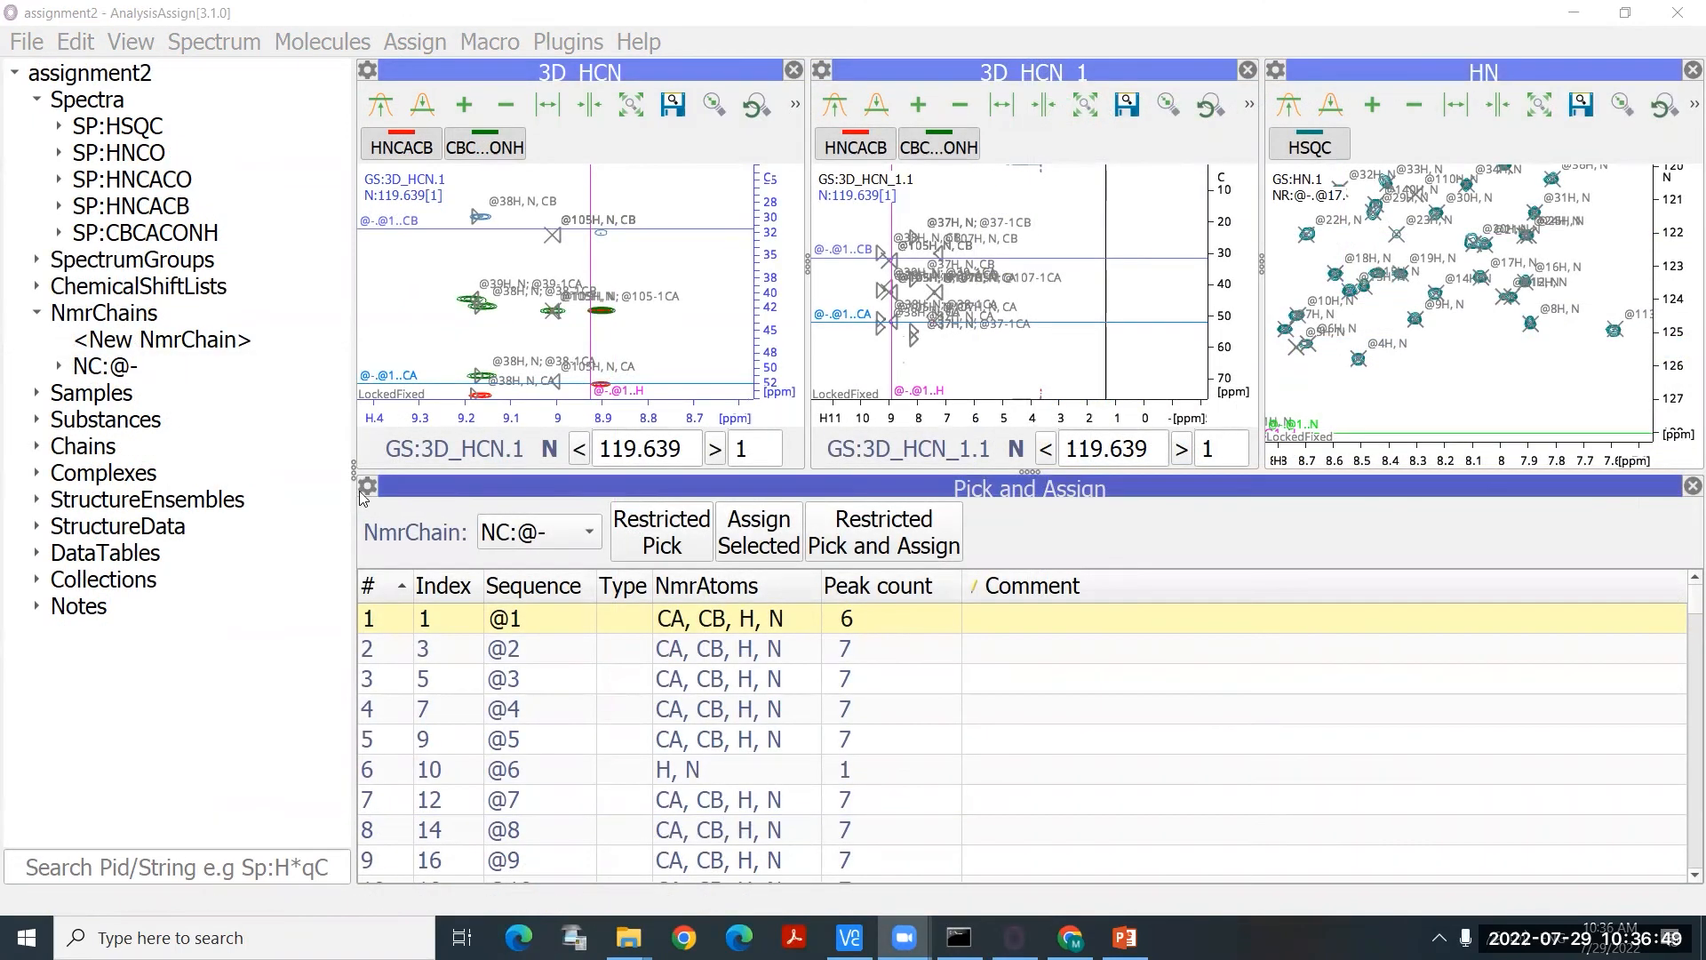
Step: Close the Pick and Assign module in the assignment2 project and reopen it below the spectrum displays
{"action": "left_click", "coordinate": [1684, 488]}
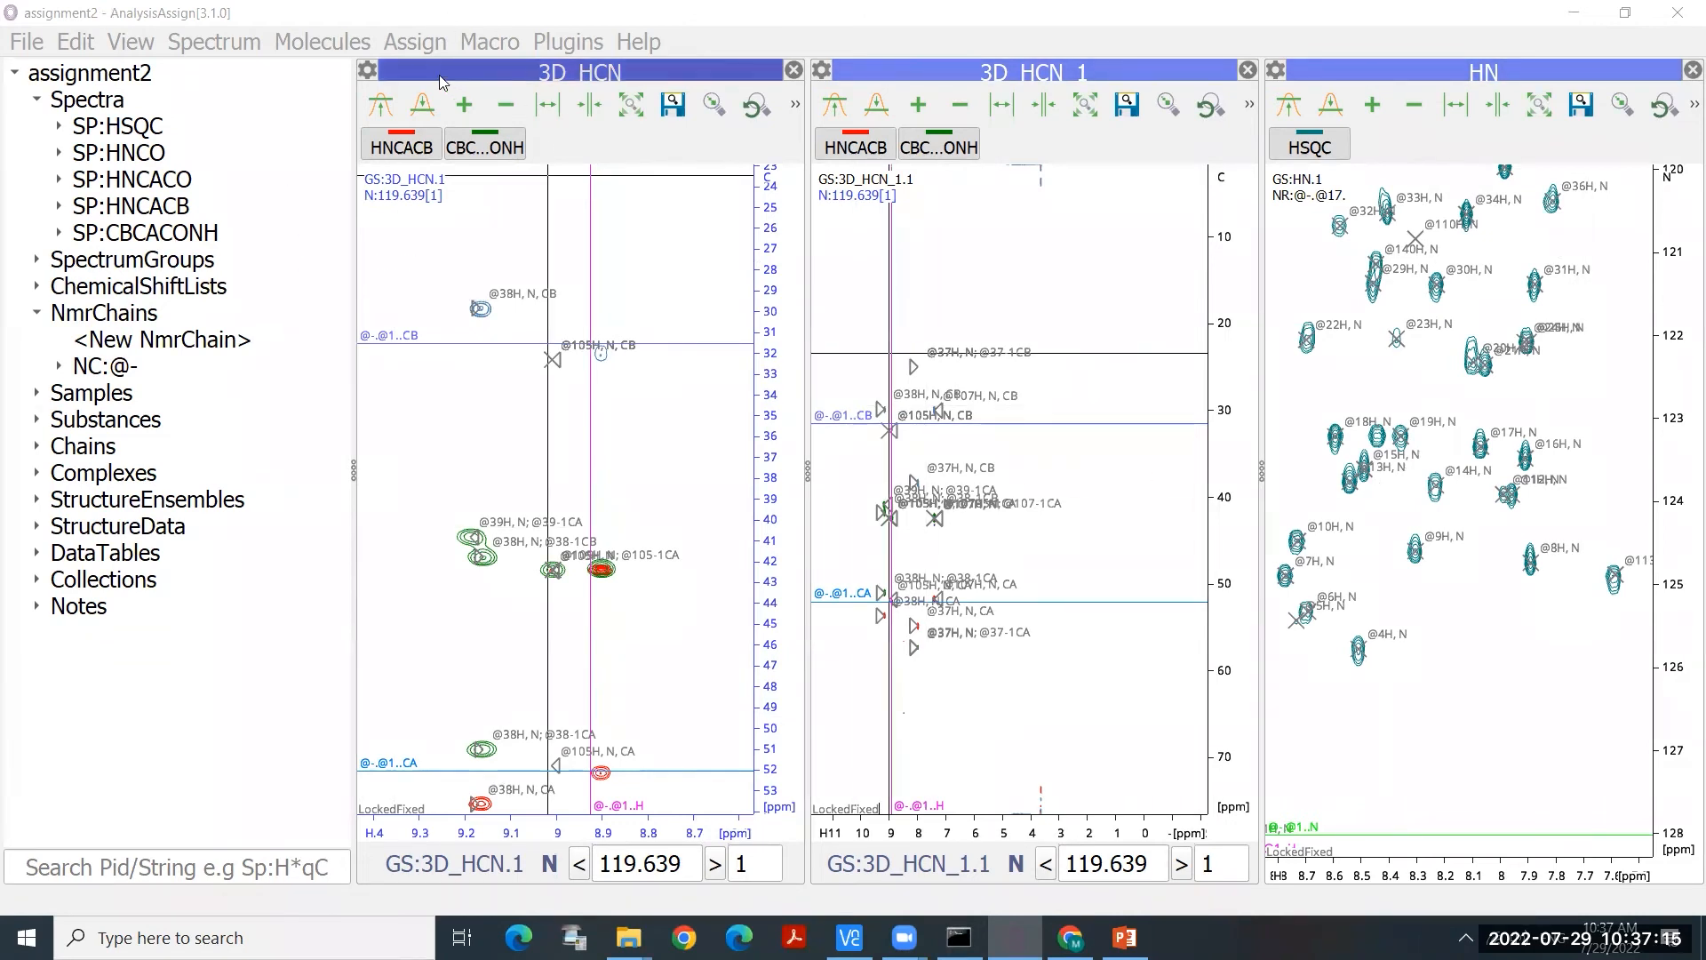
{"action": "left_click", "coordinate": [413, 43]}
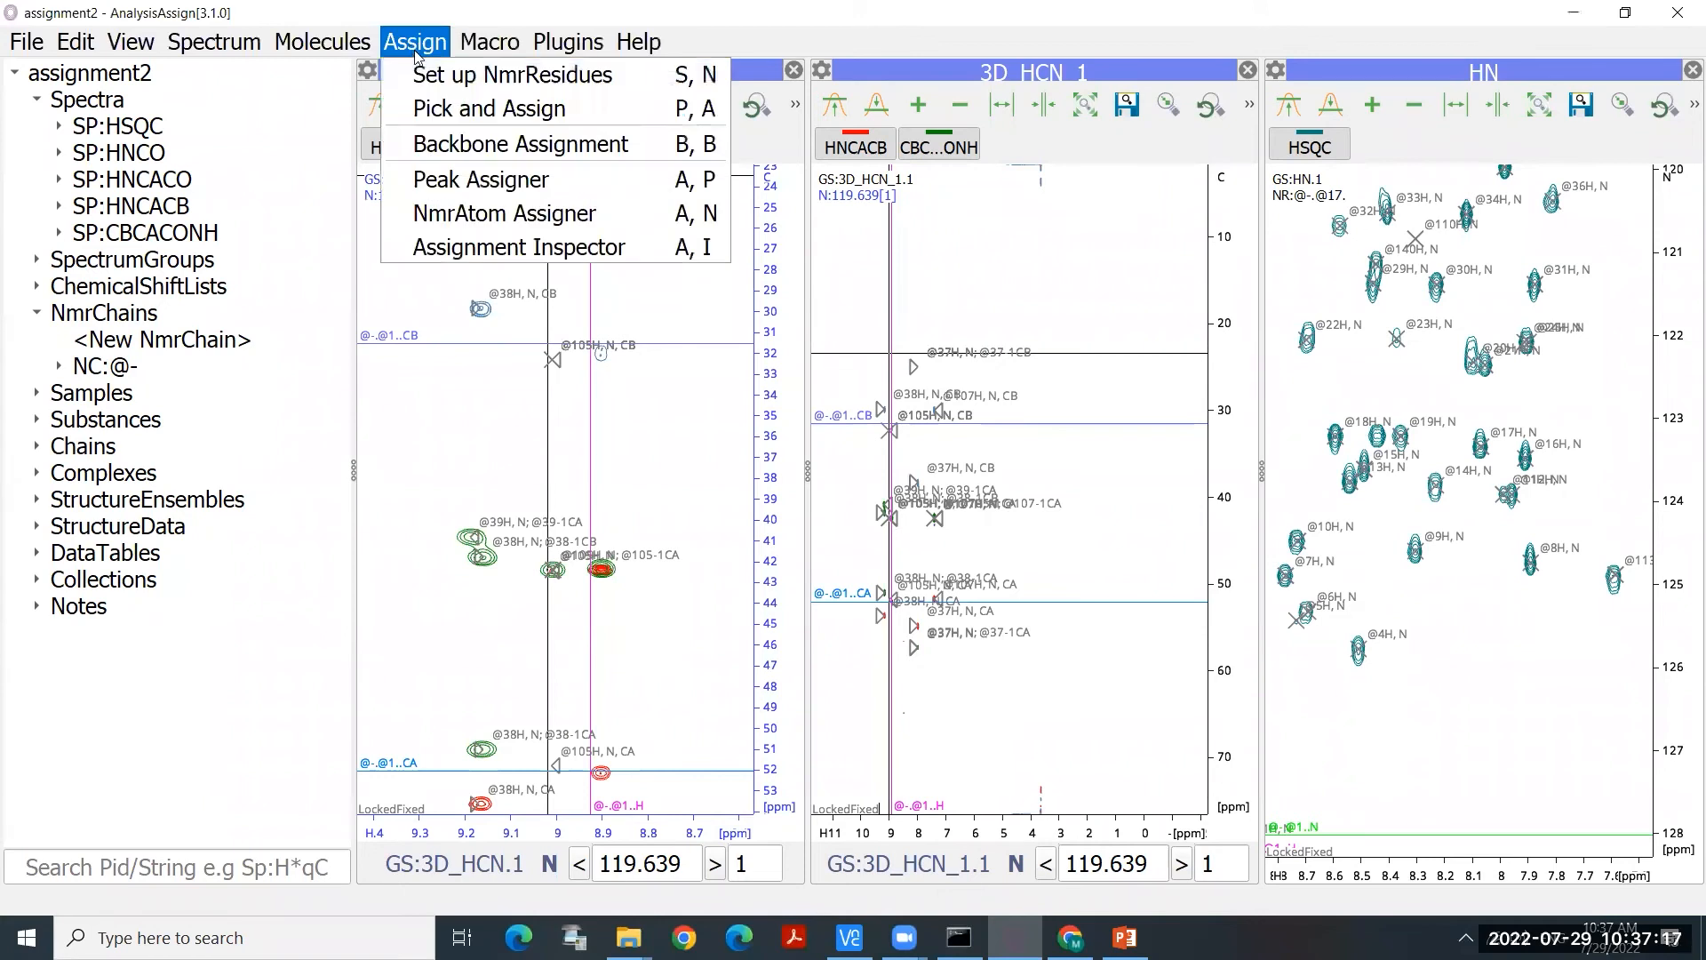
{"action": "left_click", "coordinate": [452, 108]}
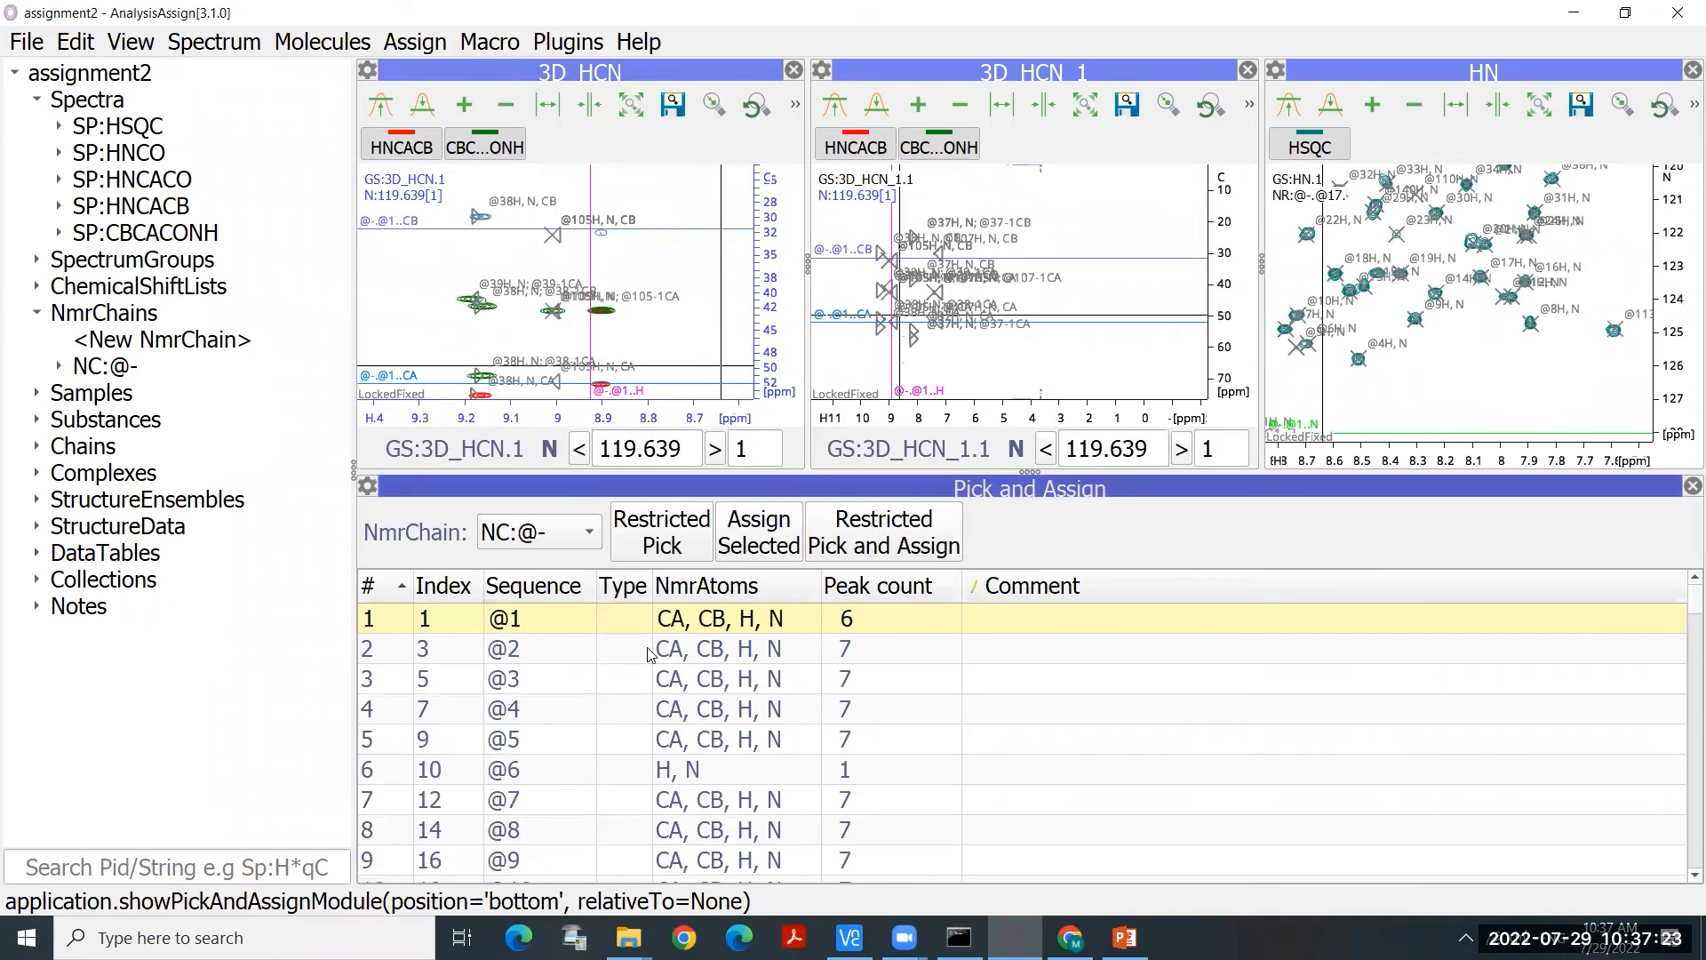
{"action": "left_click", "coordinate": [649, 655]}
{"action": "left_click", "coordinate": [675, 684]}
{"action": "left_click", "coordinate": [689, 715]}
{"action": "left_click", "coordinate": [689, 742]}
{"action": "scroll", "coordinate": [690, 747], "scroll_direction": "down", "scroll_amount": 1}
{"action": "left_click", "coordinate": [692, 722]}
{"action": "left_click", "coordinate": [691, 751]}
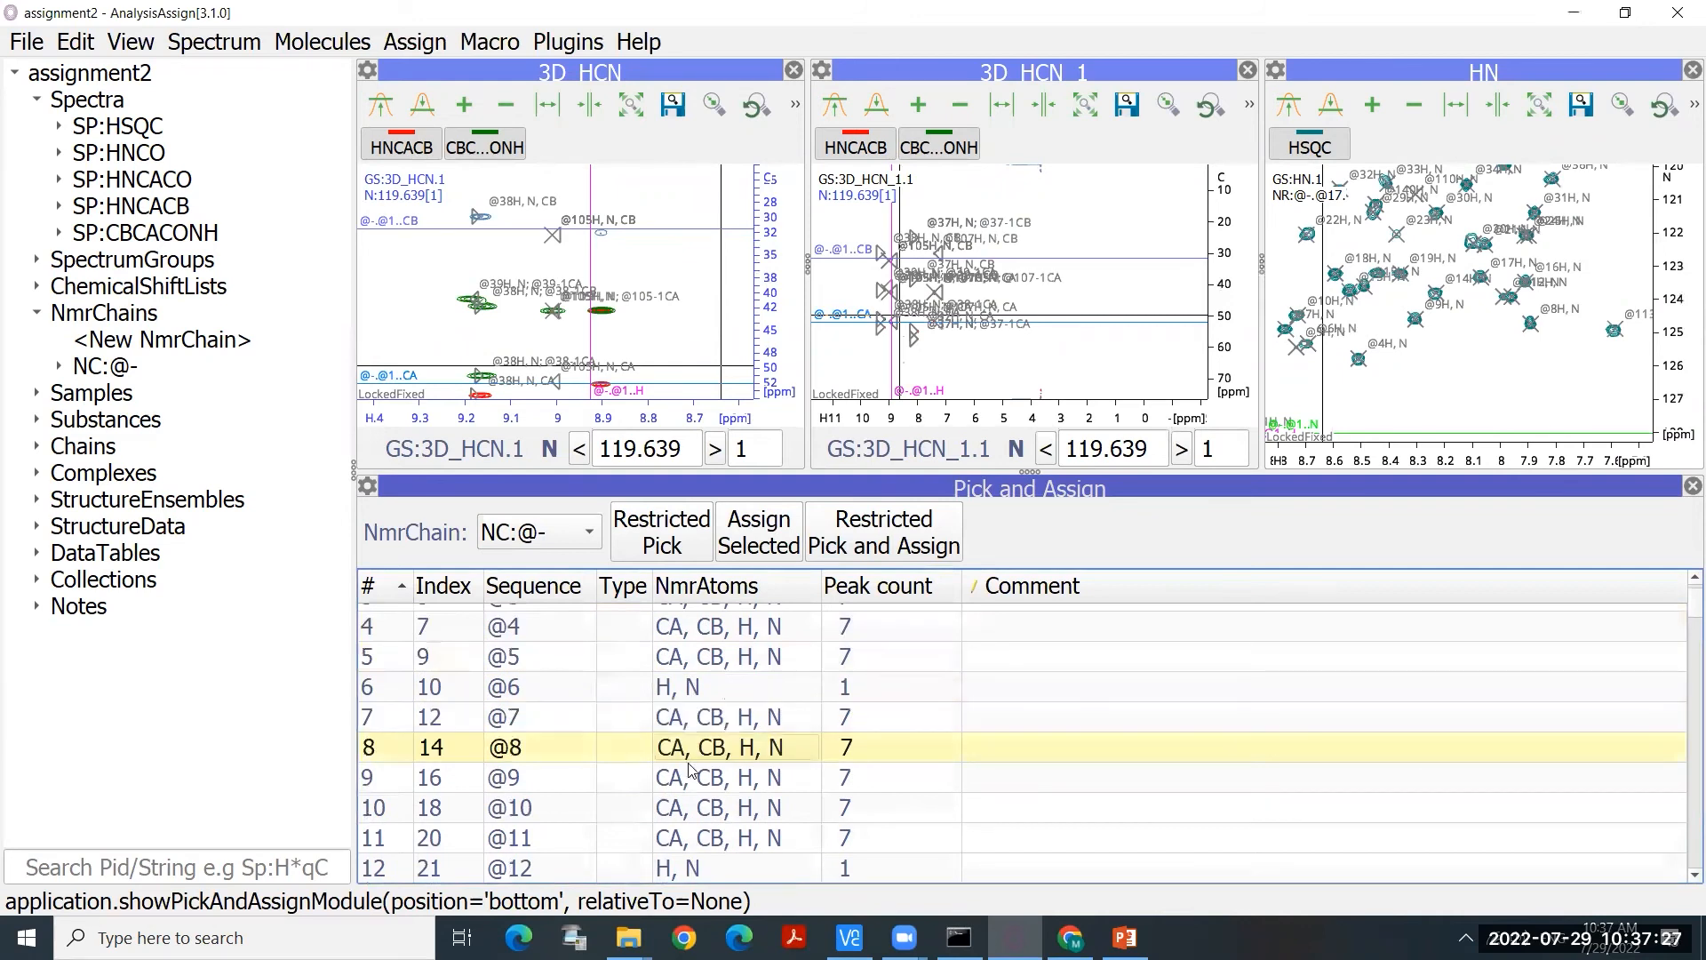
{"action": "scroll", "coordinate": [695, 702], "scroll_direction": "down", "scroll_amount": 2}
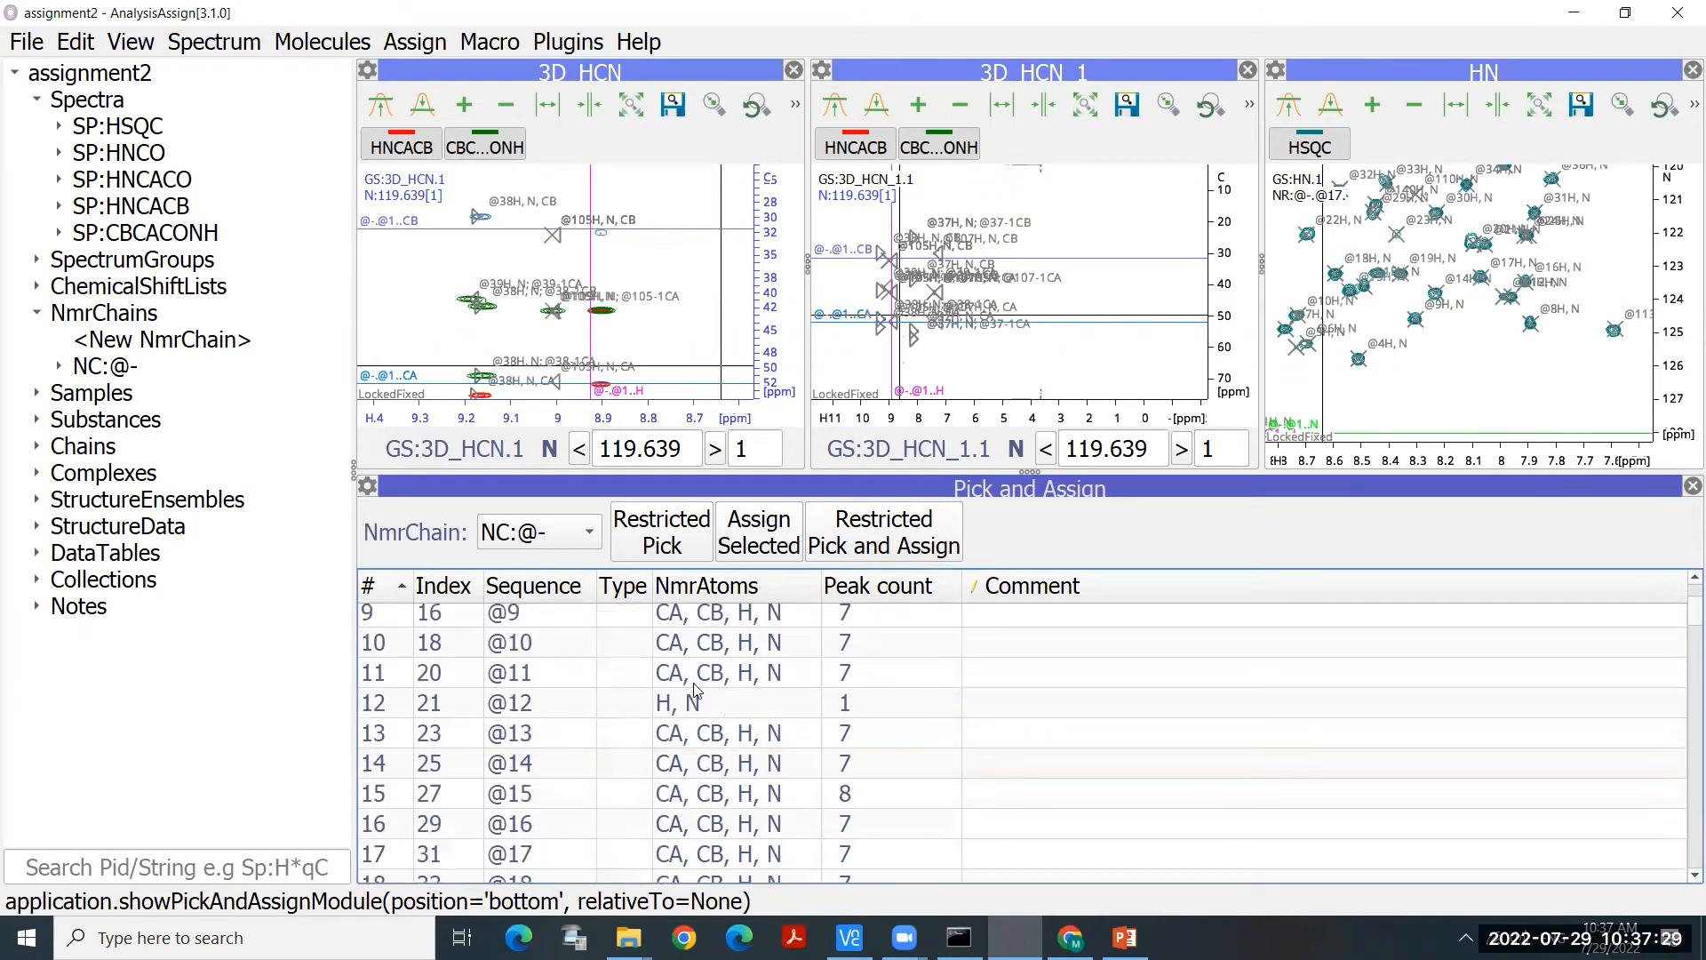
{"action": "scroll", "coordinate": [696, 701], "scroll_direction": "up", "scroll_amount": 2}
{"action": "left_click", "coordinate": [696, 702]}
{"action": "left_click", "coordinate": [698, 740]}
{"action": "scroll", "coordinate": [698, 742], "scroll_direction": "down", "scroll_amount": 2}
{"action": "scroll", "coordinate": [698, 702], "scroll_direction": "up", "scroll_amount": 2}
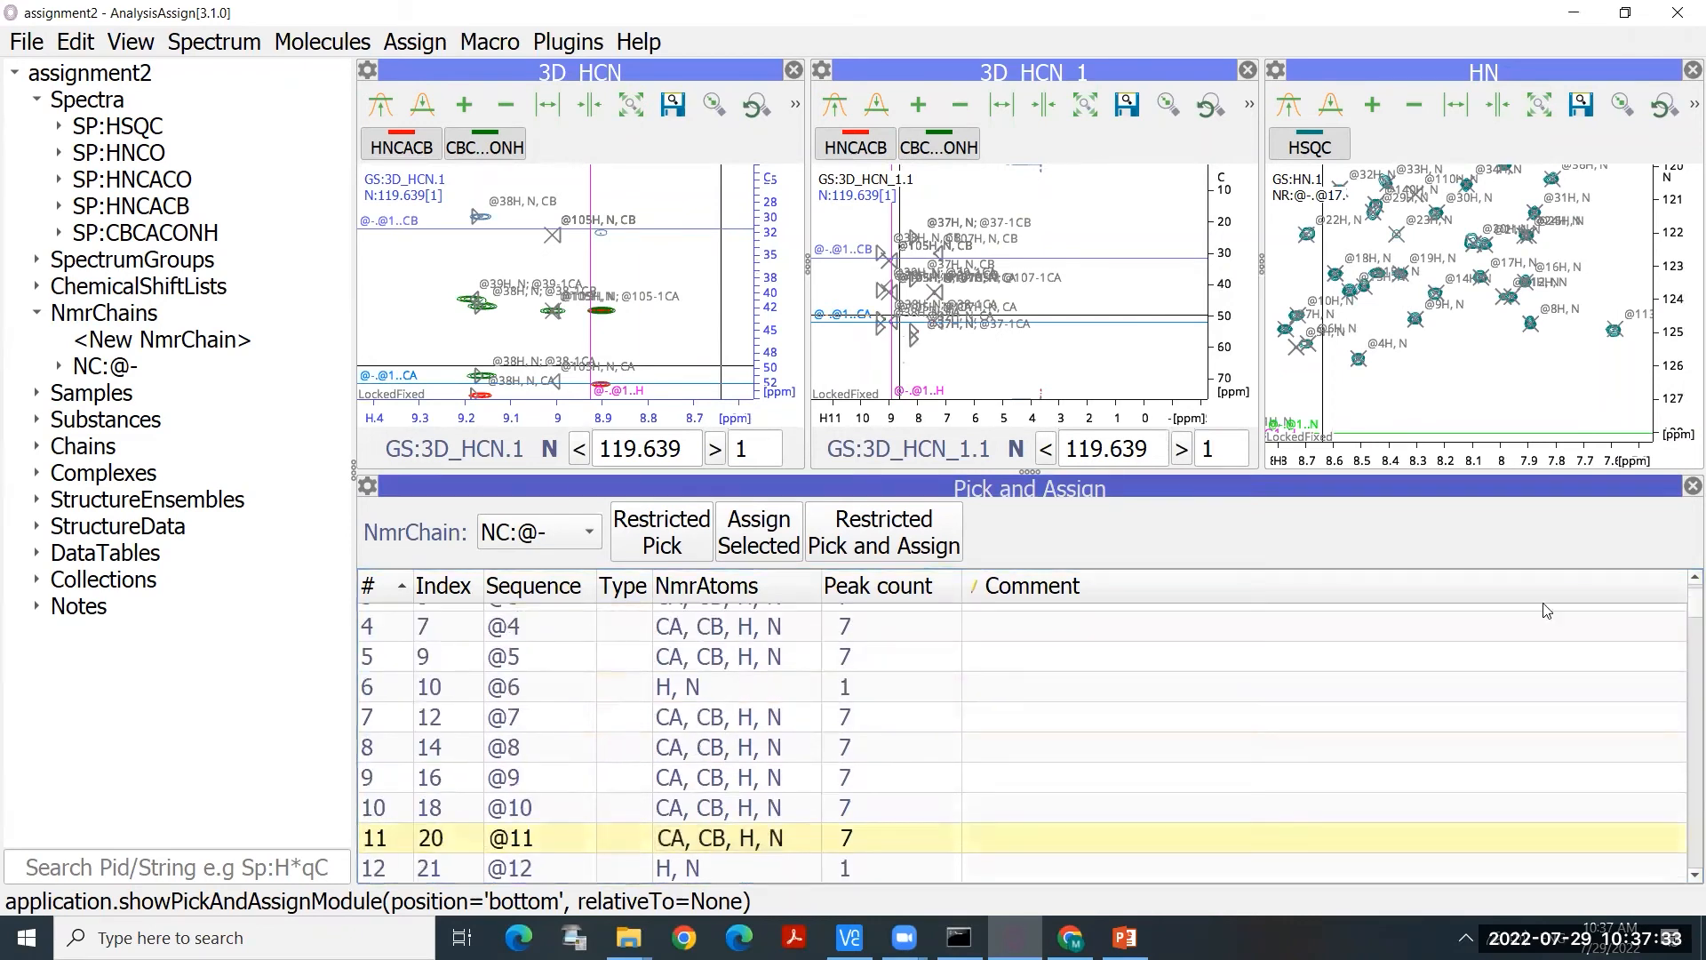
Step: Close the Pick and Assign module and open the Backbone Assignment module below the spectrum displays
{"action": "left_click", "coordinate": [1682, 488]}
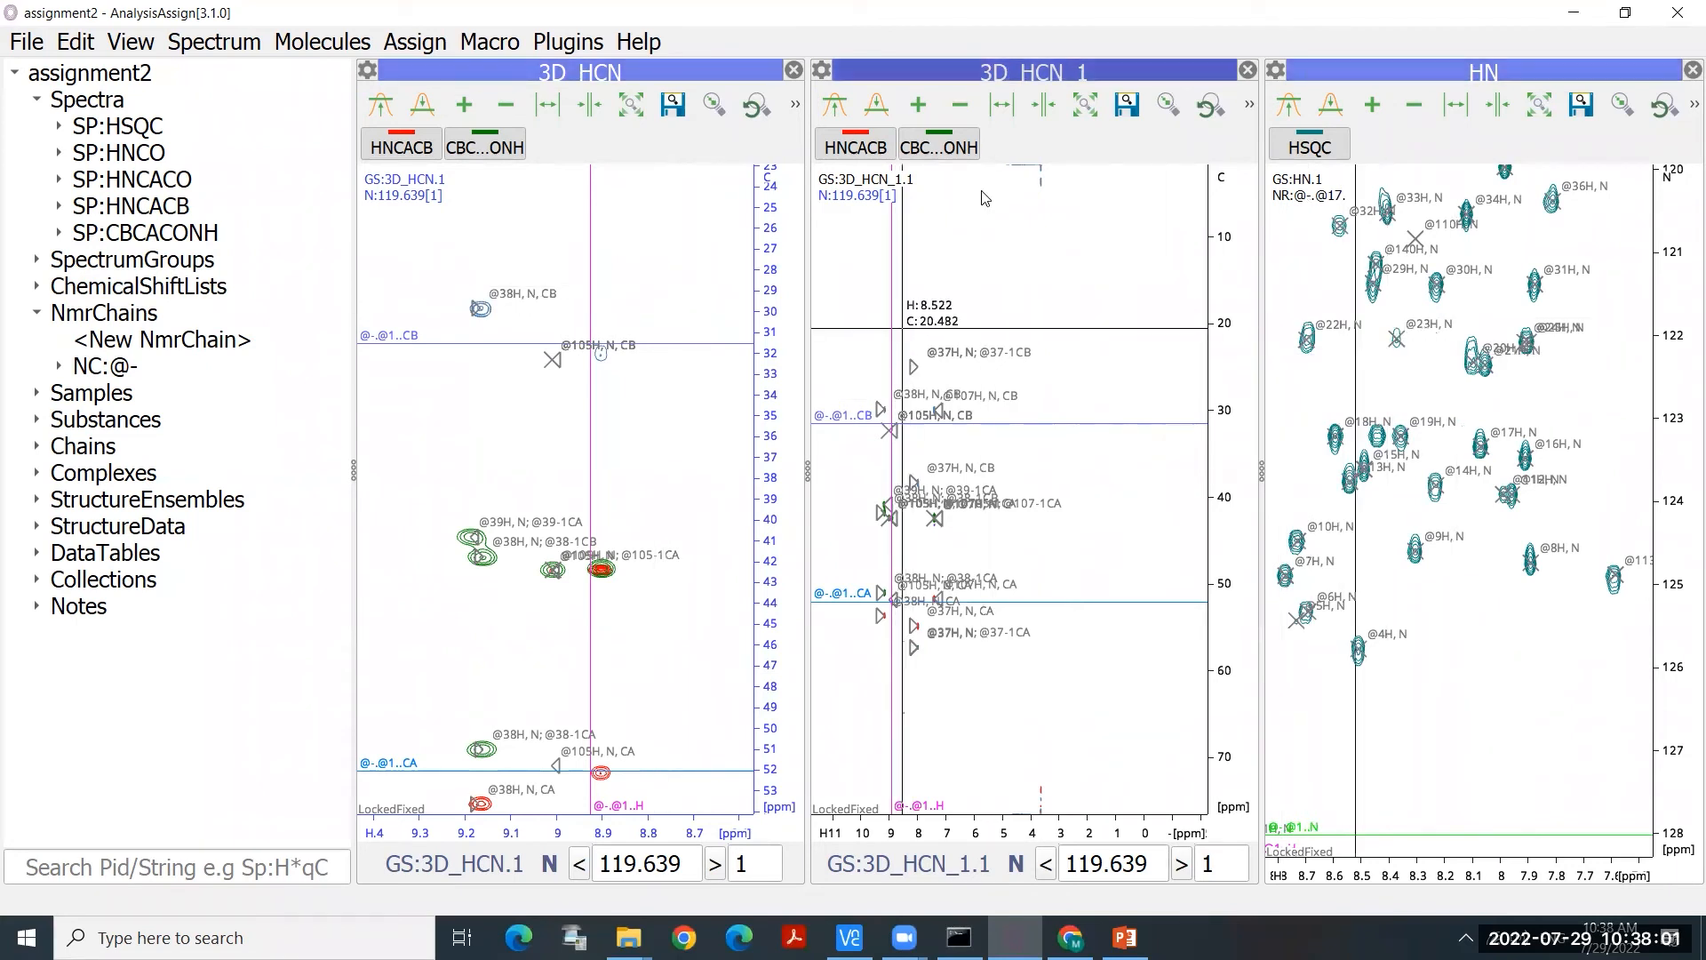
{"action": "left_click", "coordinate": [407, 43]}
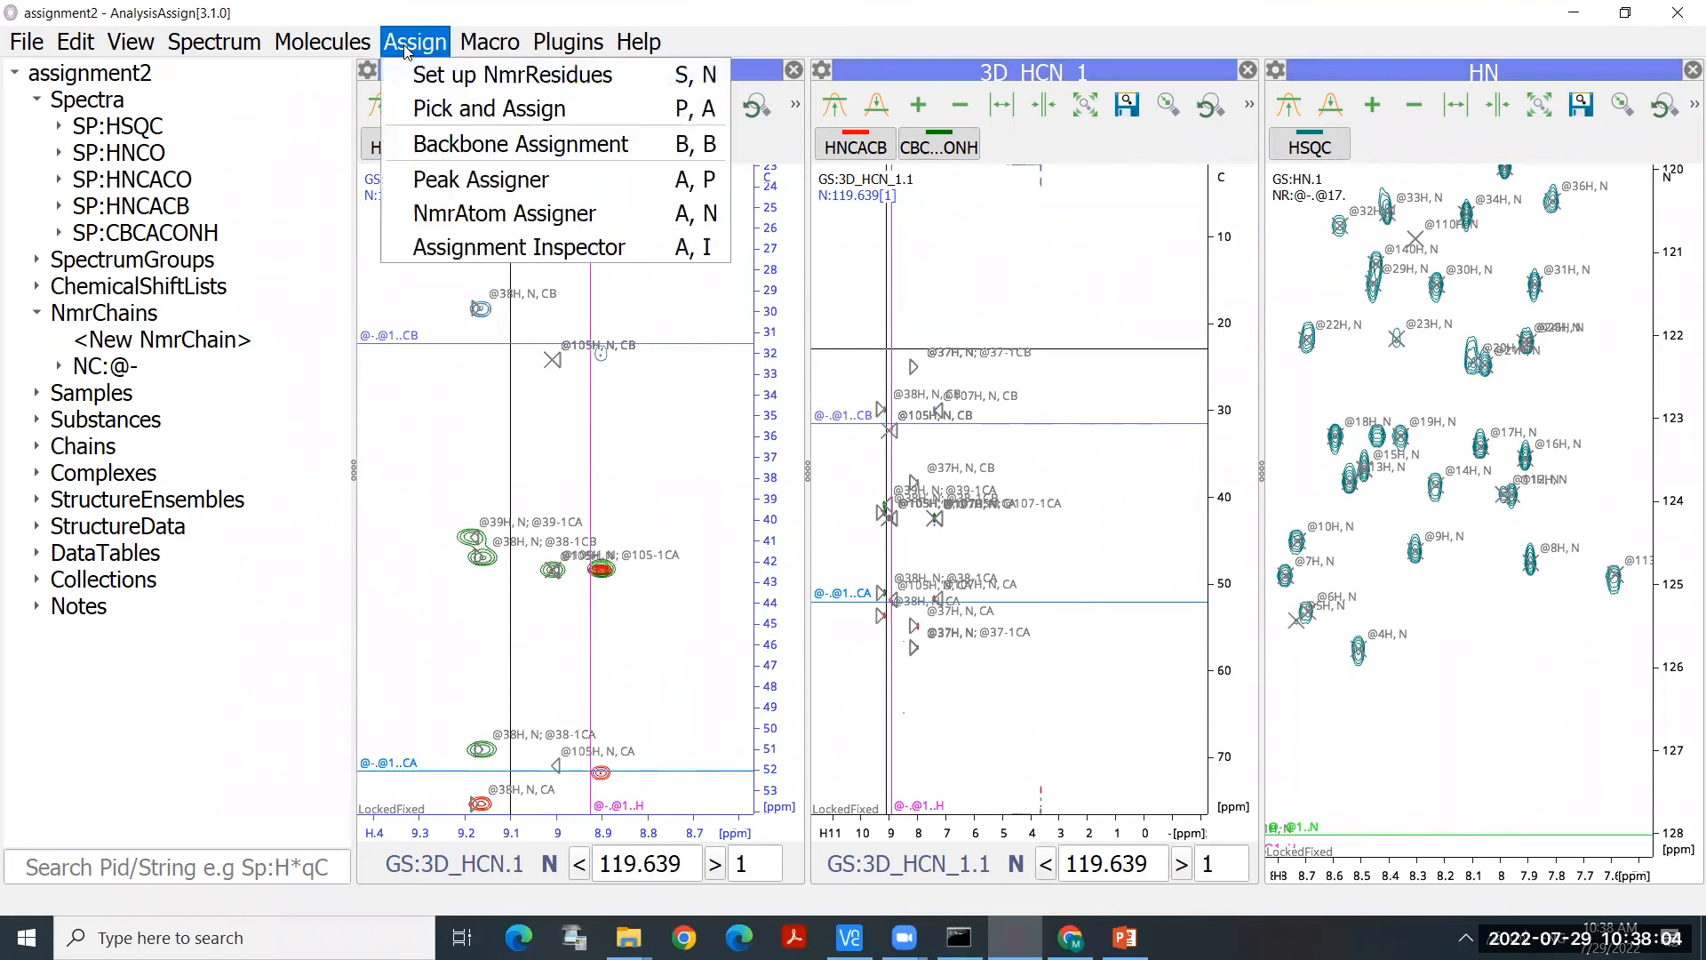
{"action": "left_click", "coordinate": [449, 154]}
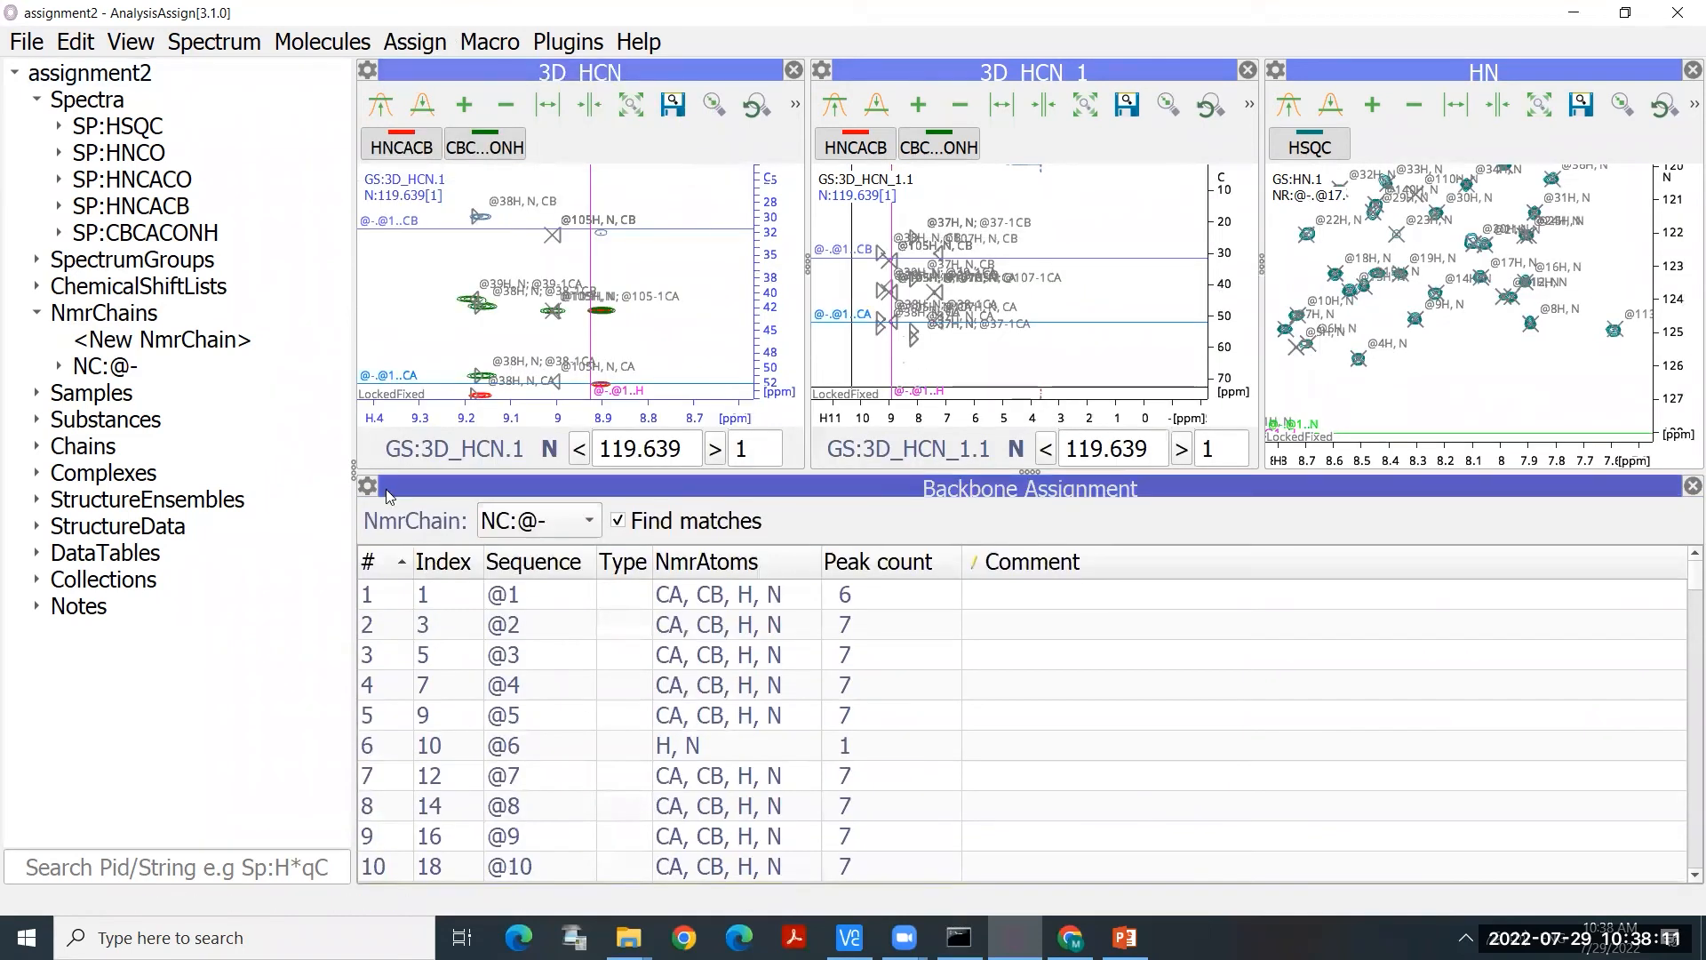
Step: In the Backbone Assignment settings, turn off Show sequential strips and choose GD:3D_HCN_1 as the match SpectrumDisplay
{"action": "left_click", "coordinate": [368, 488]}
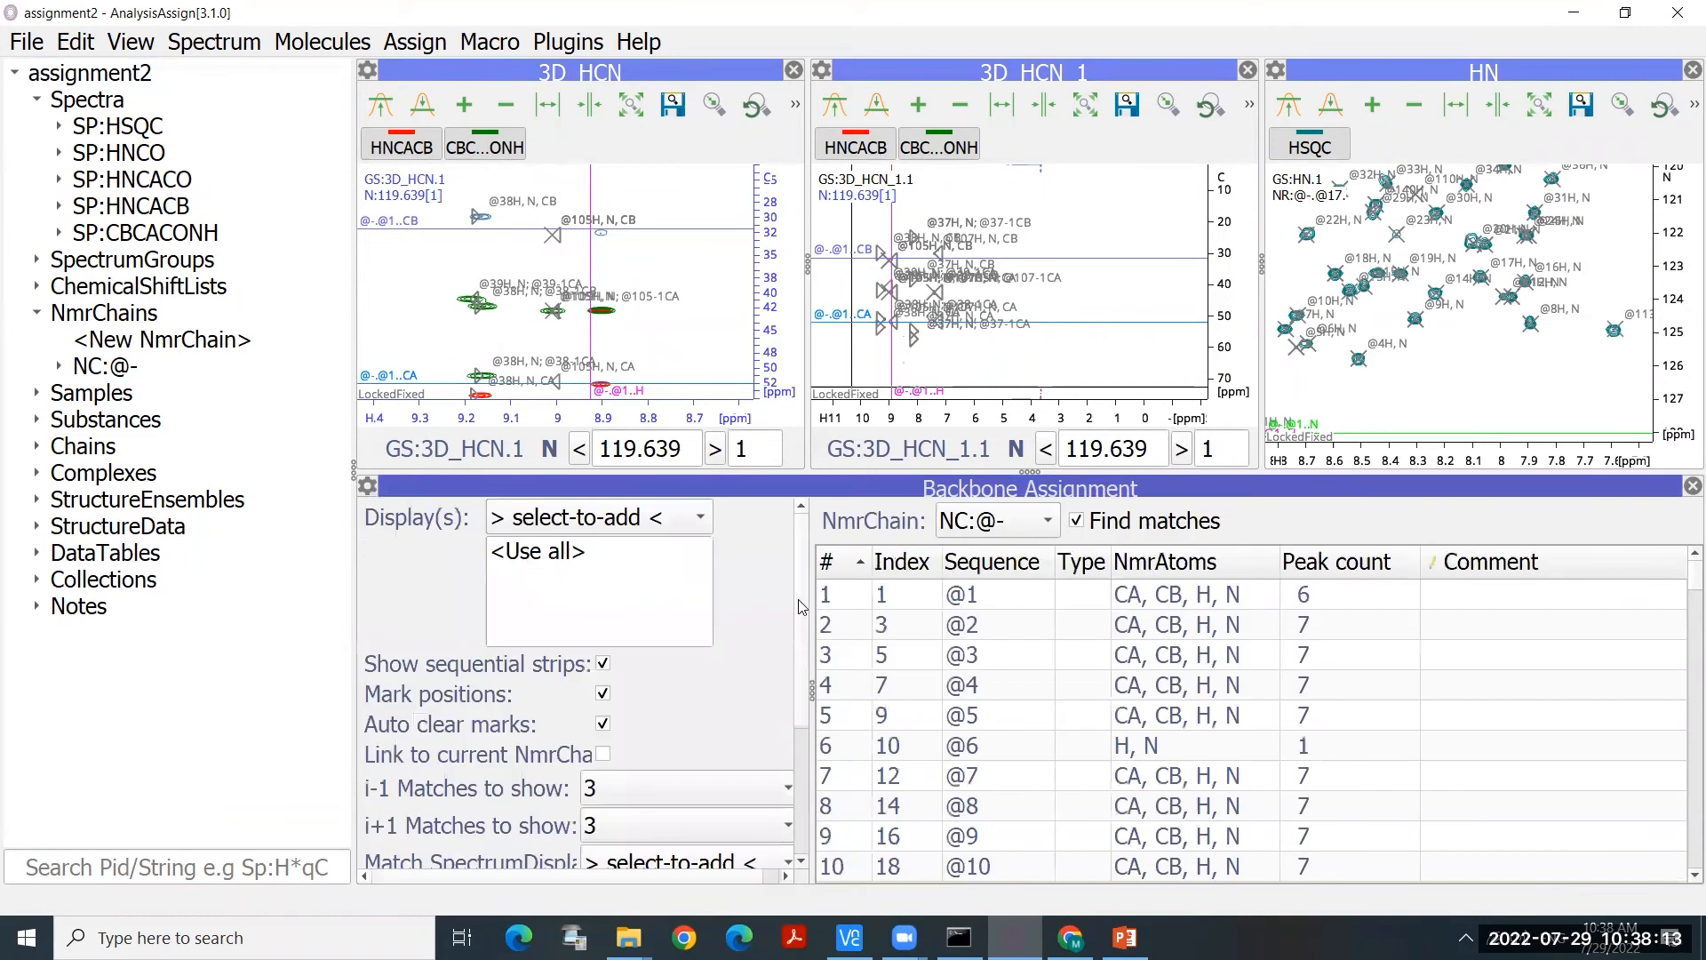
{"action": "scroll", "coordinate": [605, 594], "scroll_direction": "down", "scroll_amount": 1}
{"action": "left_click", "coordinate": [602, 583]}
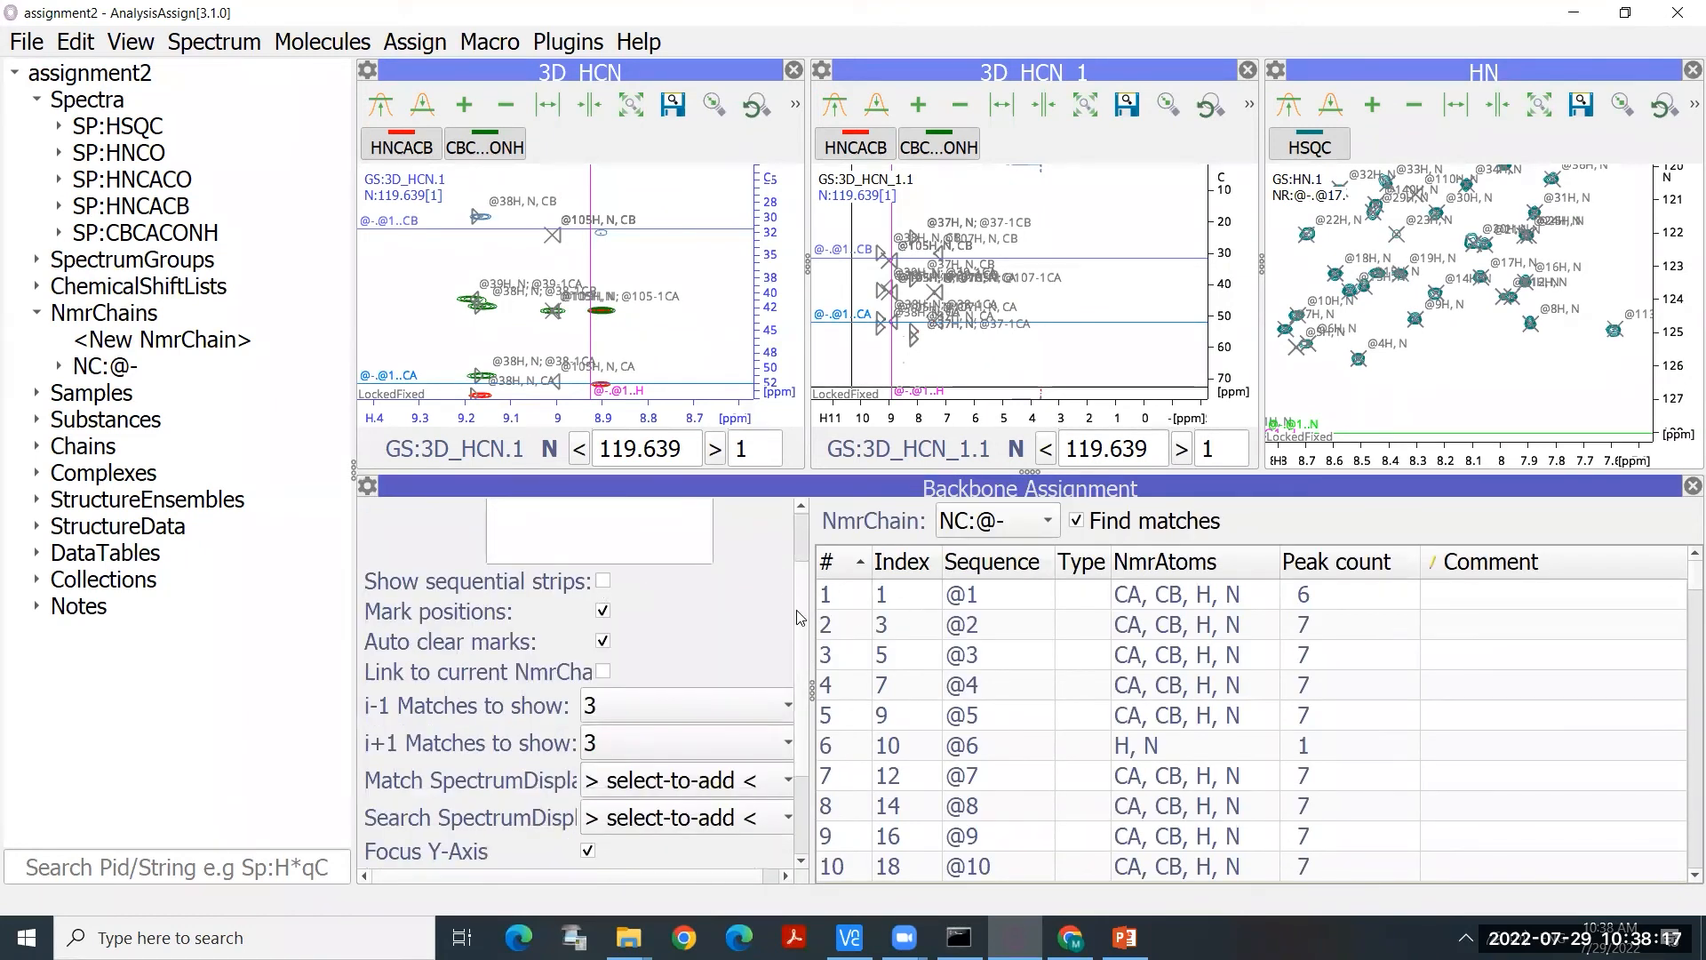
{"action": "scroll", "coordinate": [414, 681], "scroll_direction": "down", "scroll_amount": 2}
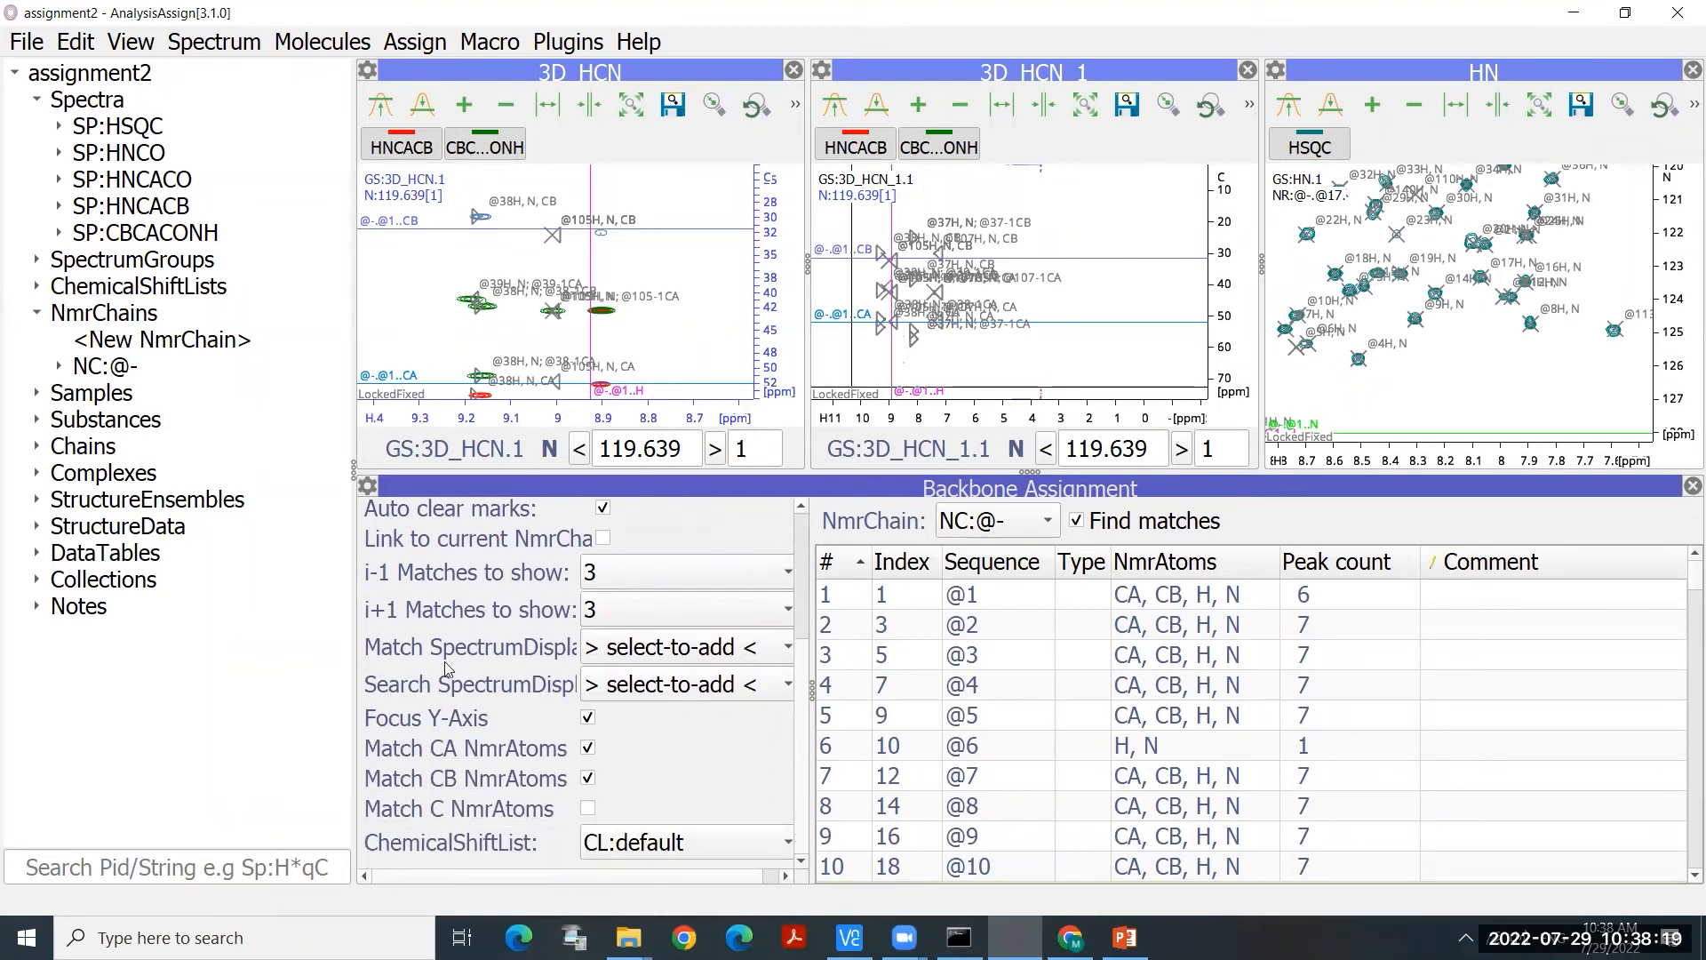
{"action": "left_click", "coordinate": [633, 656]}
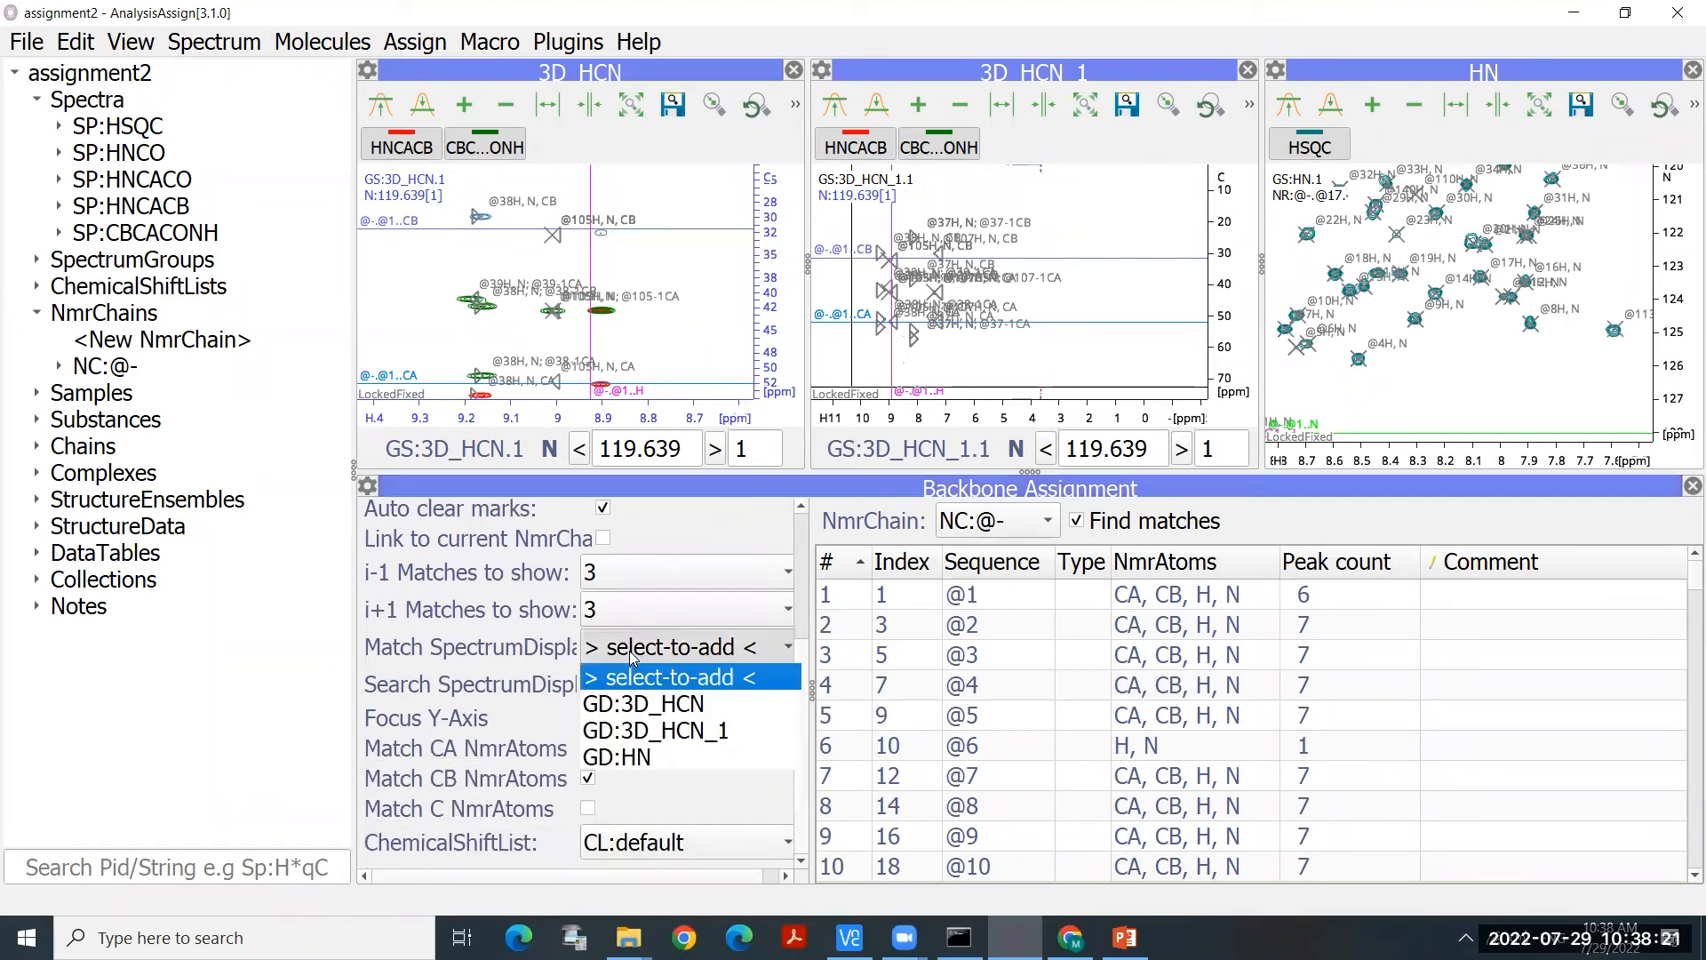
{"action": "left_click", "coordinate": [648, 732]}
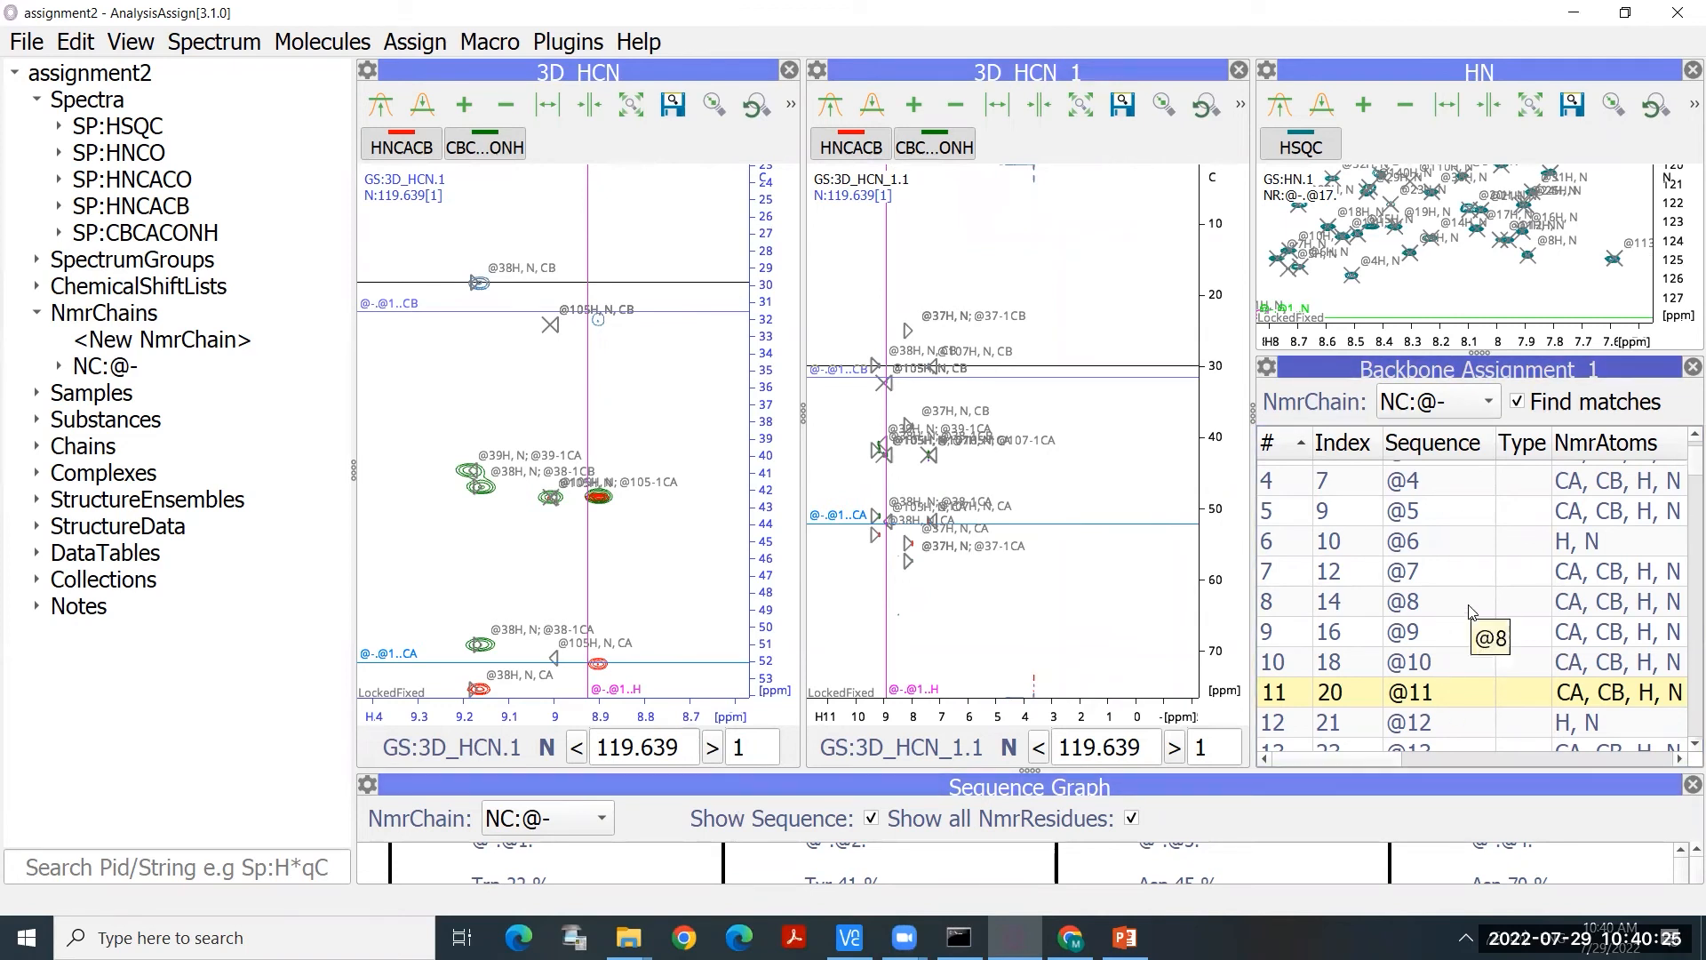
{"action": "left_click_drag", "start_coordinate": [1694, 465], "coordinate": [1679, 467]}
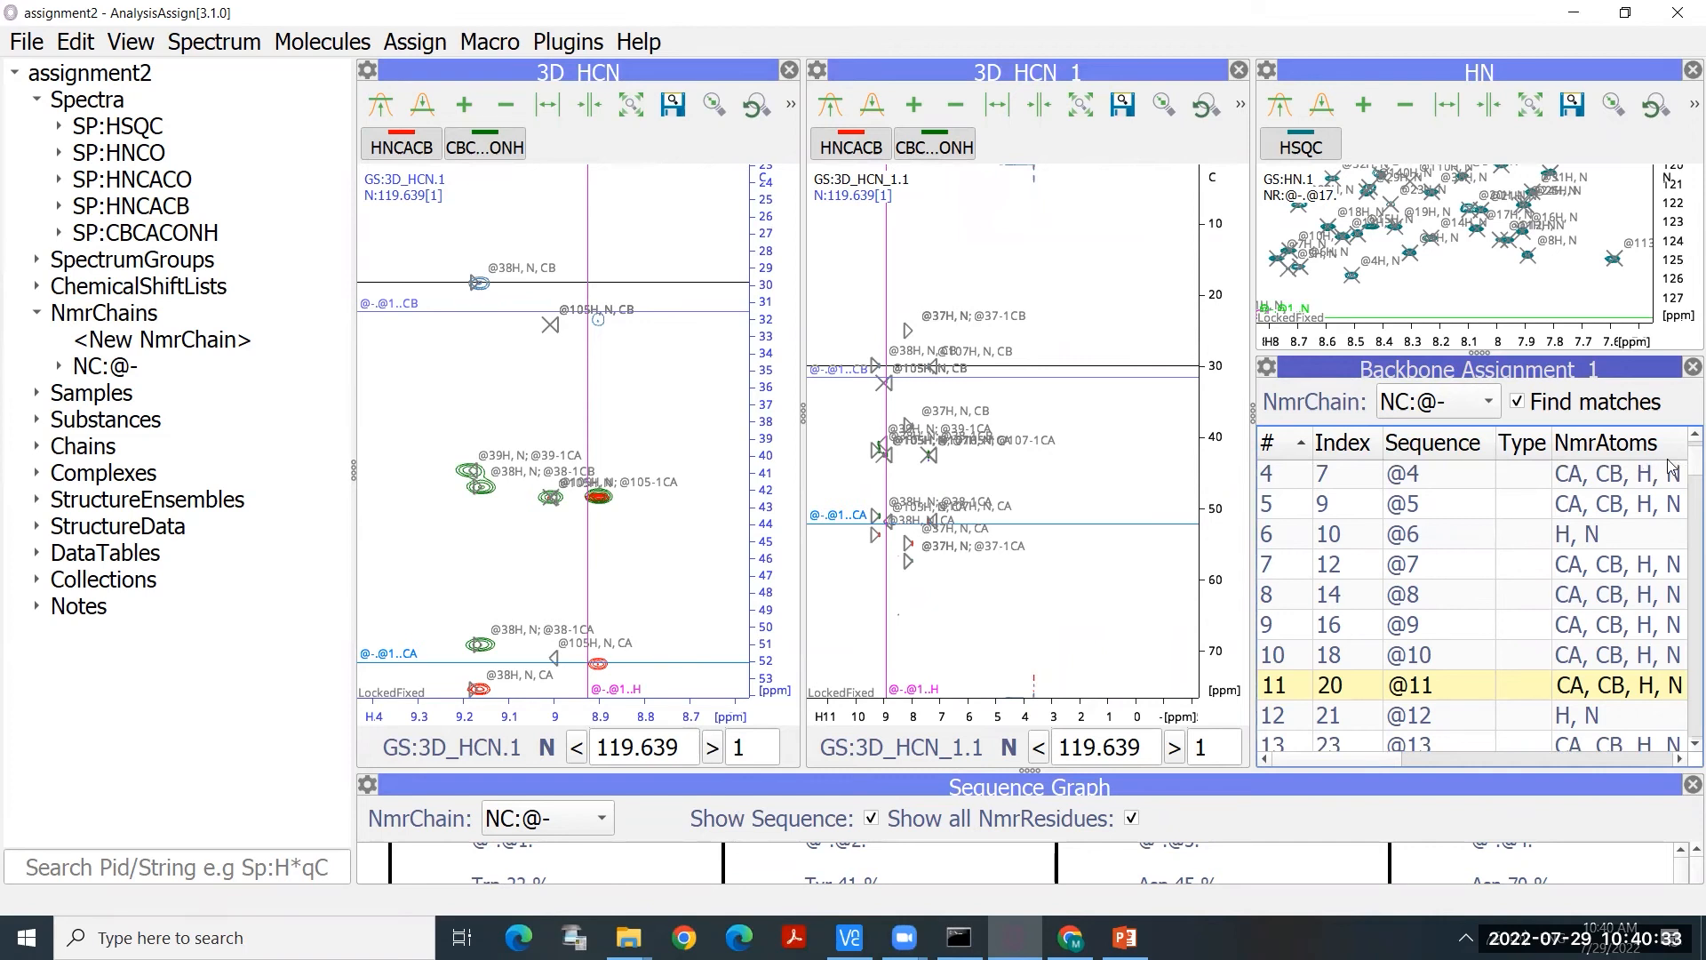
{"action": "scroll", "coordinate": [1683, 475], "scroll_direction": "down", "scroll_amount": 3}
{"action": "scroll", "coordinate": [1439, 516], "scroll_direction": "down", "scroll_amount": 1}
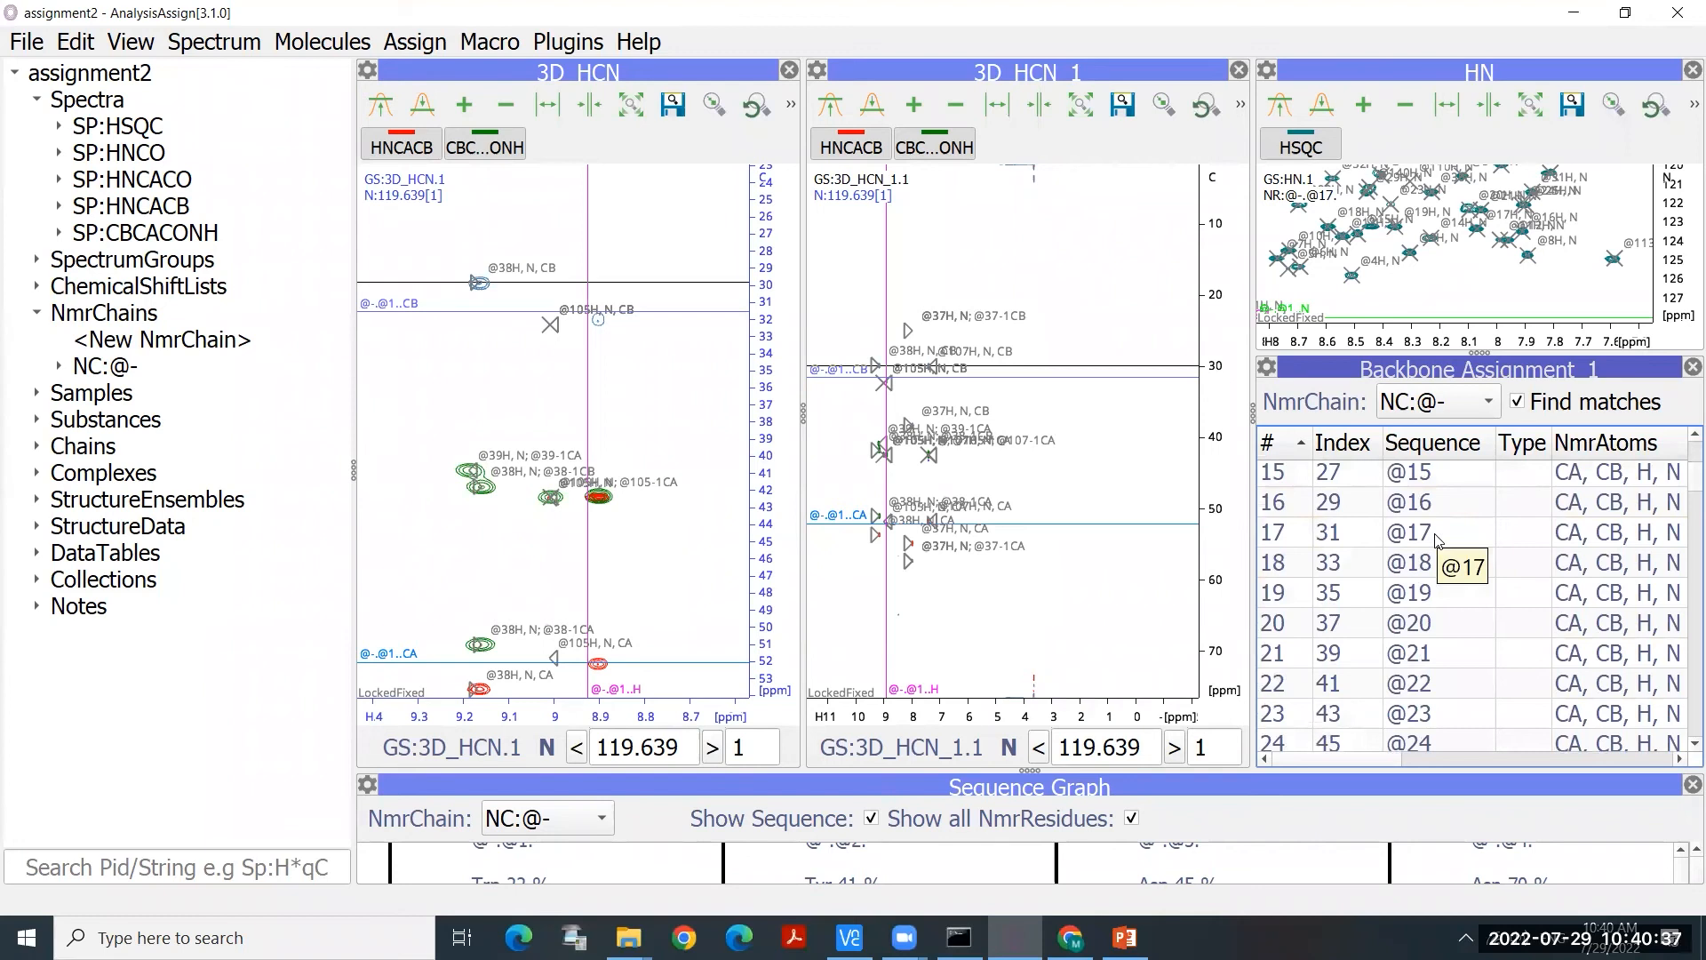
{"action": "left_click", "coordinate": [1439, 537]}
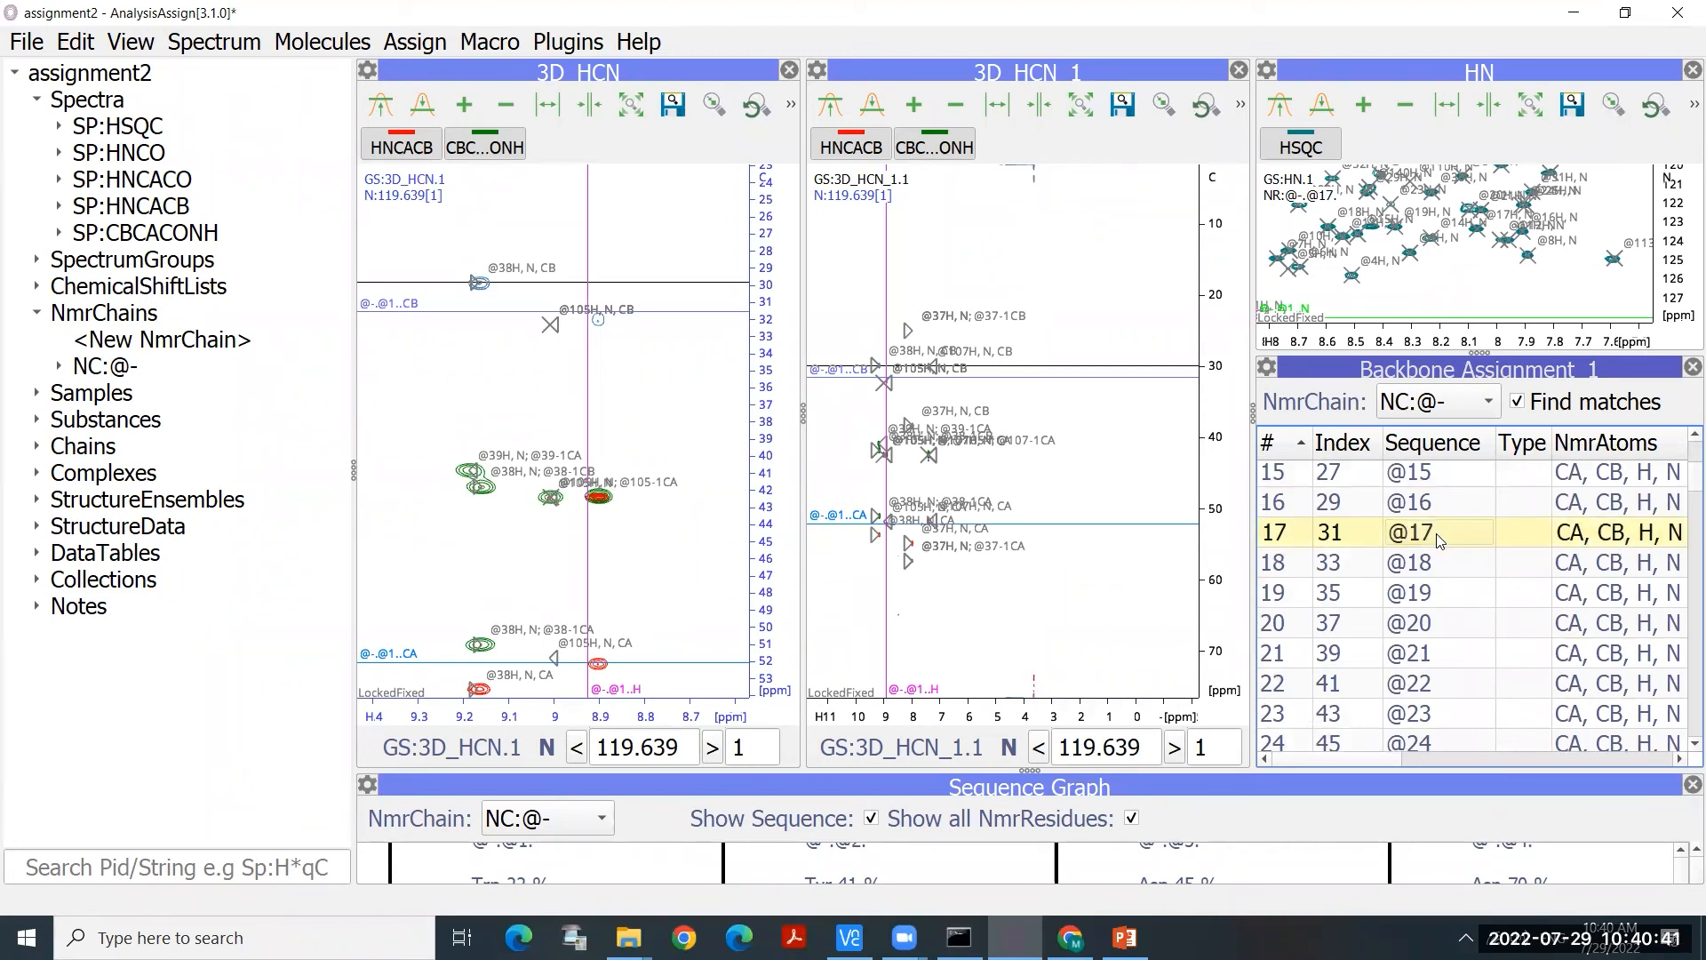
{"action": "double_click", "coordinate": [1439, 537]}
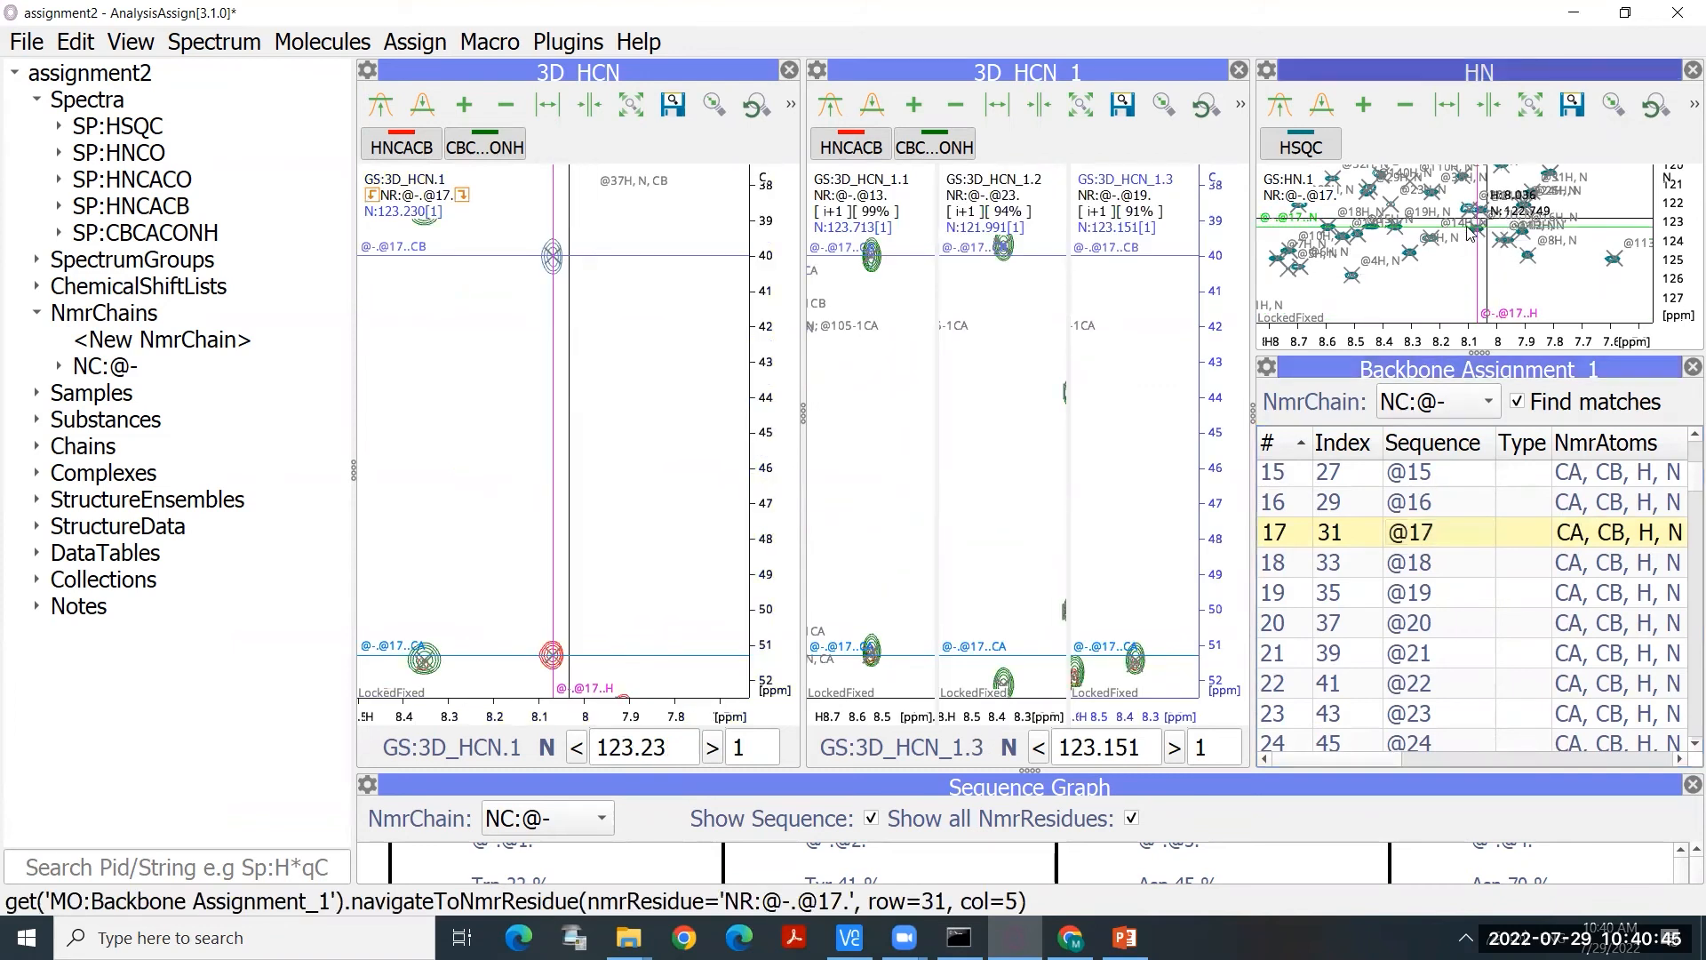
Step: Show only HNCACB contours in the 3D_HCN display and only CBCACONH contours in the 3D_HCN_1 match display
{"action": "scroll", "coordinate": [1500, 216], "scroll_direction": "up", "scroll_amount": 3}
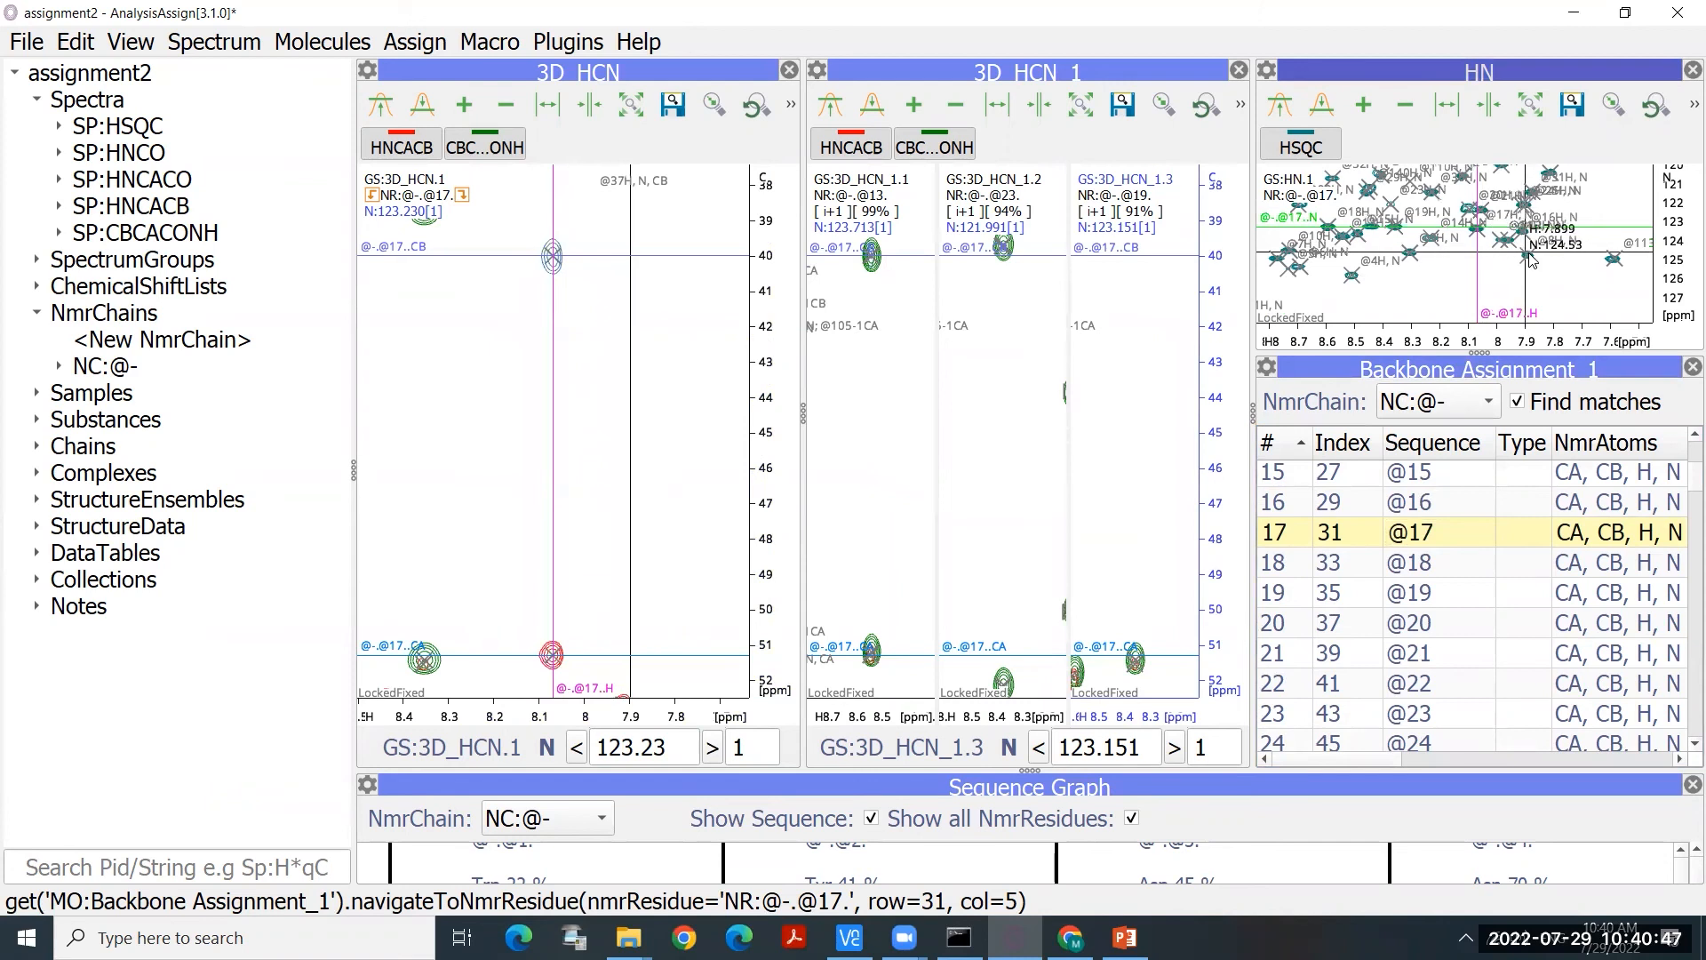
{"action": "scroll", "coordinate": [1475, 248], "scroll_direction": "up", "scroll_amount": 2}
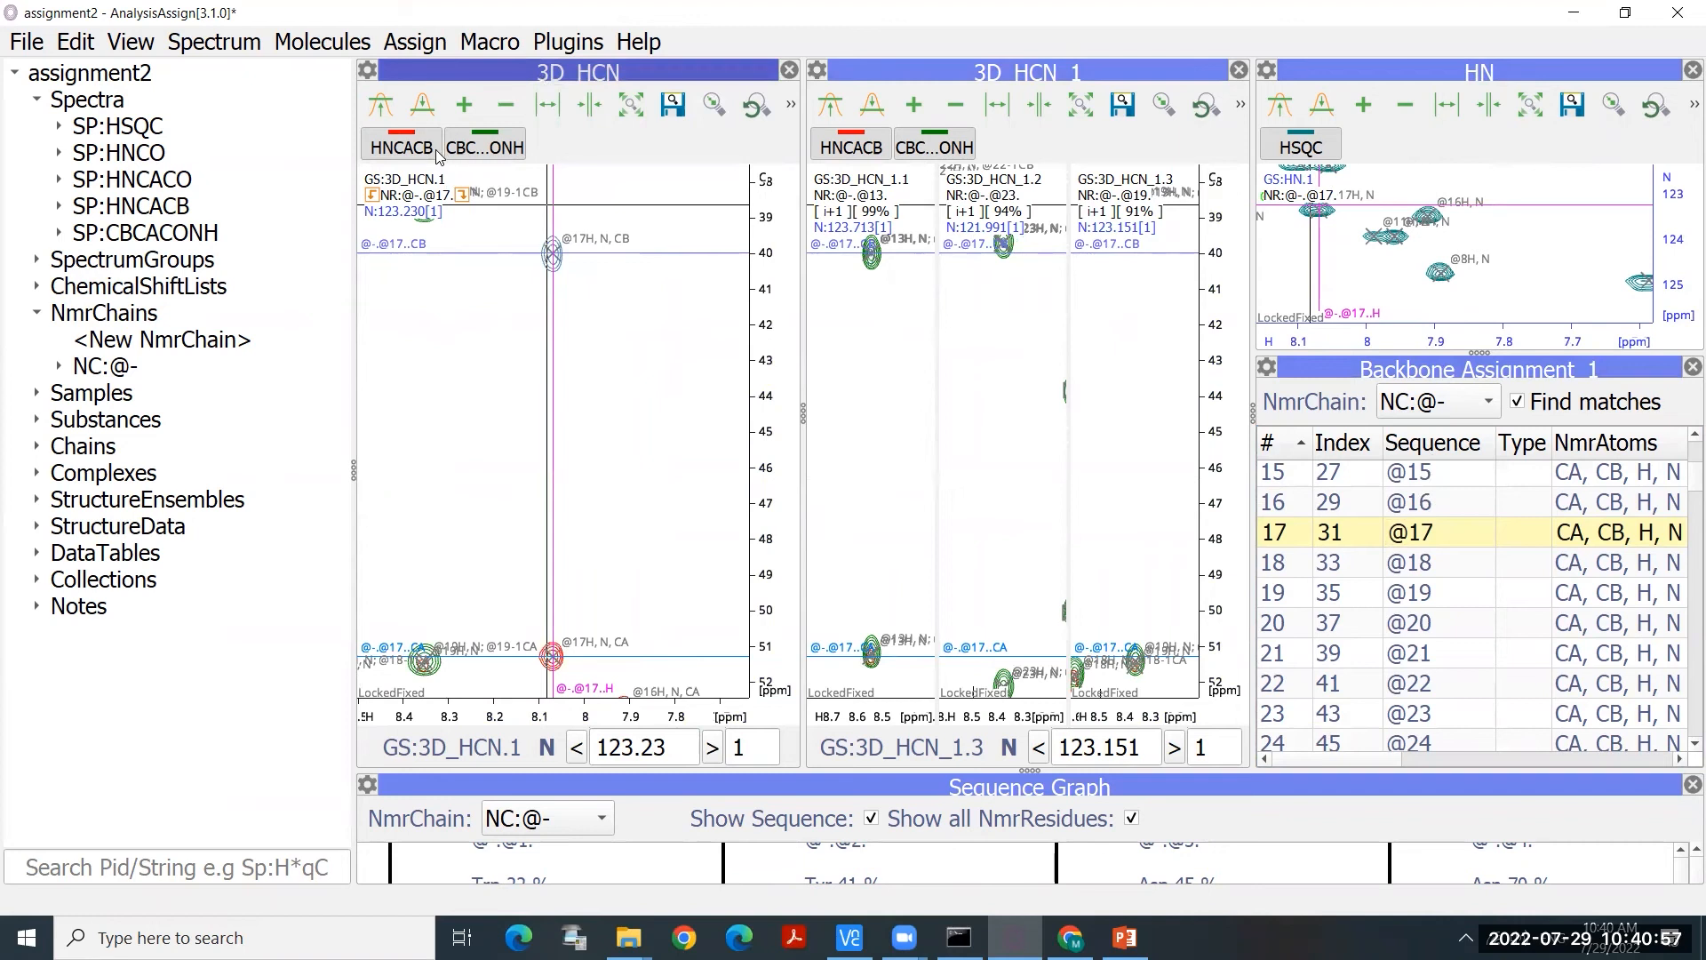
{"action": "left_click", "coordinate": [474, 148]}
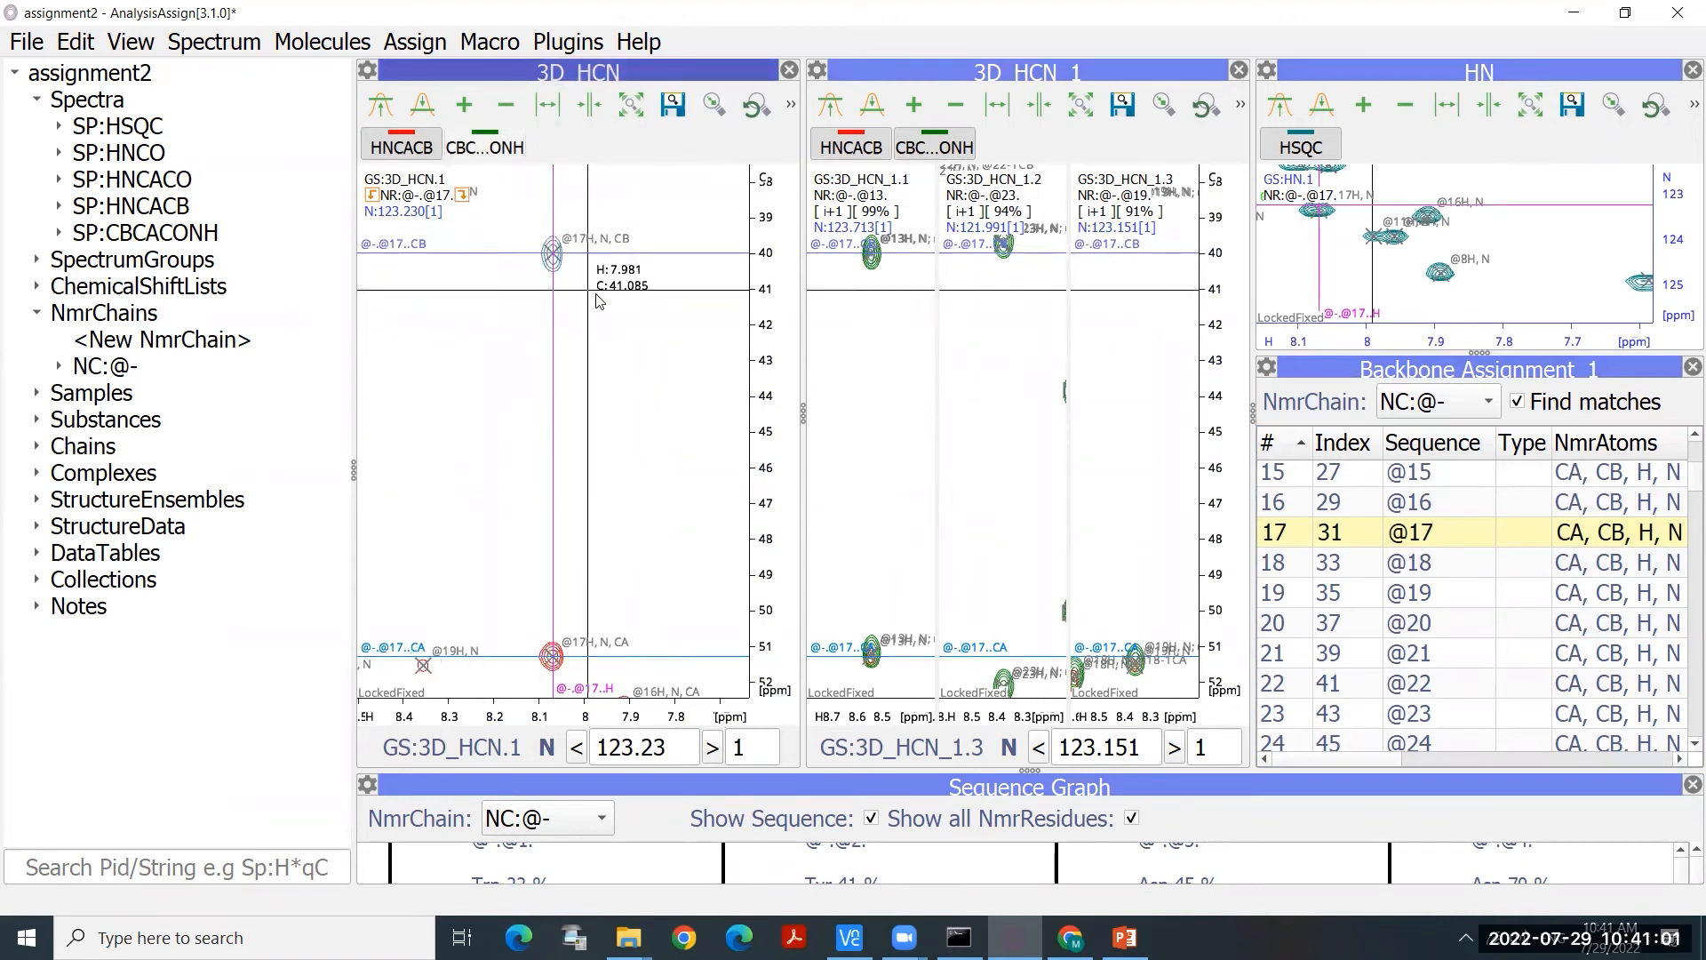
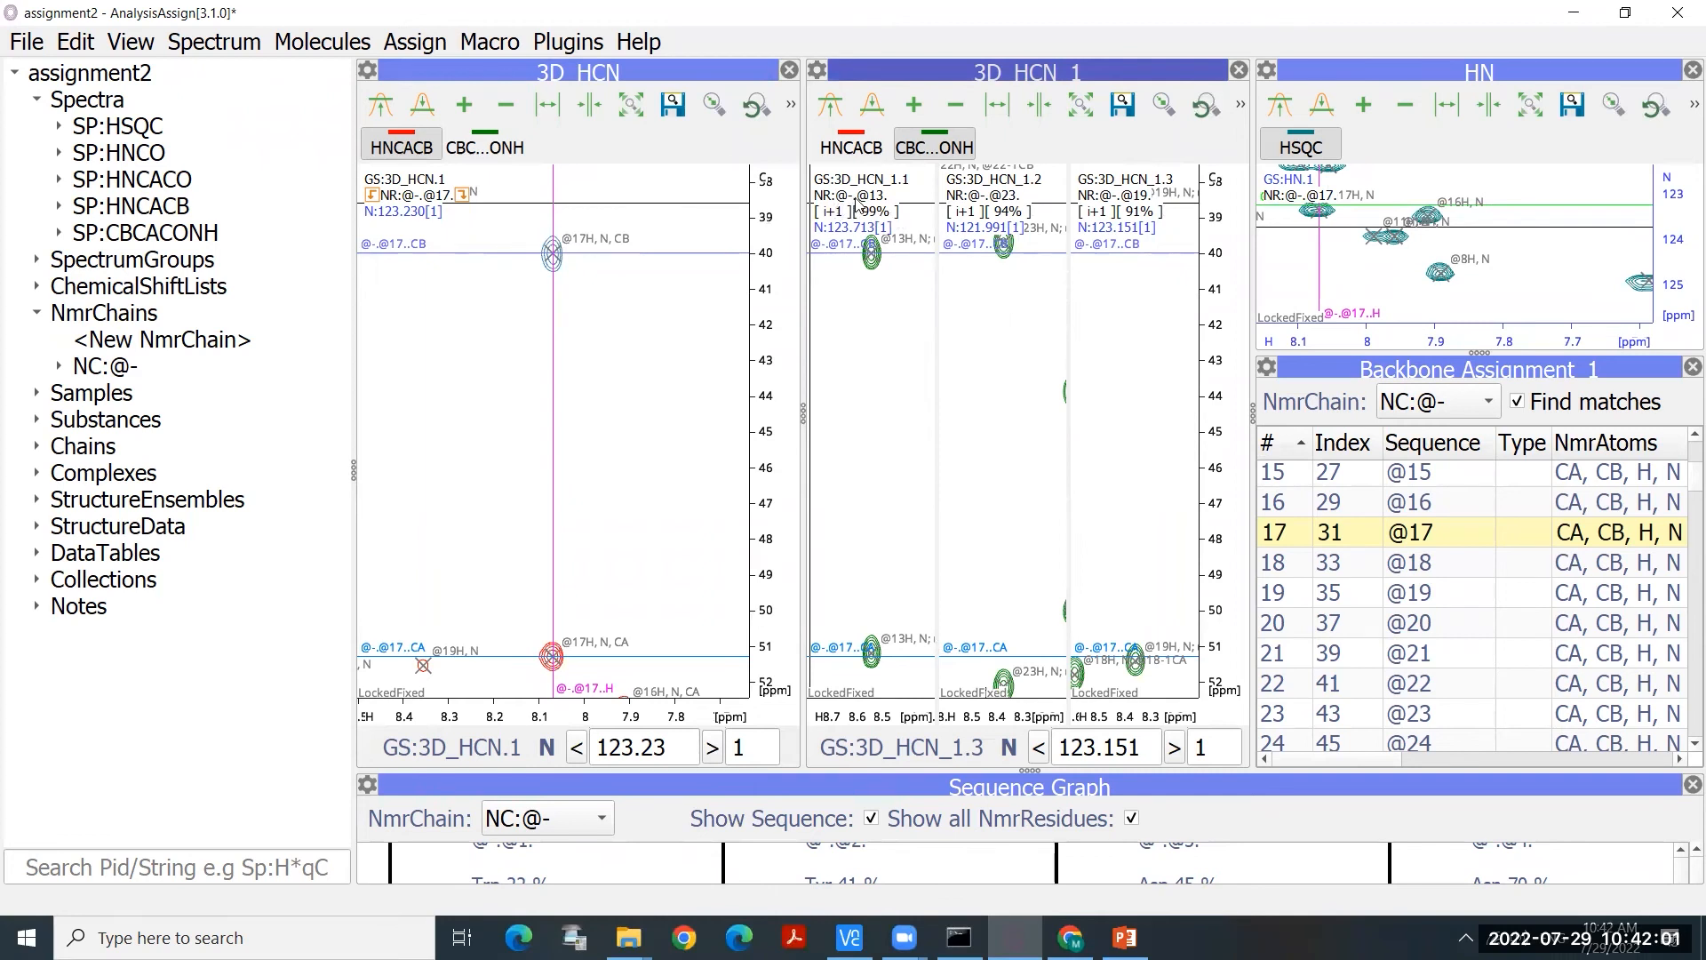
{"action": "left_click_drag", "start_coordinate": [851, 203], "coordinate": [474, 202]}
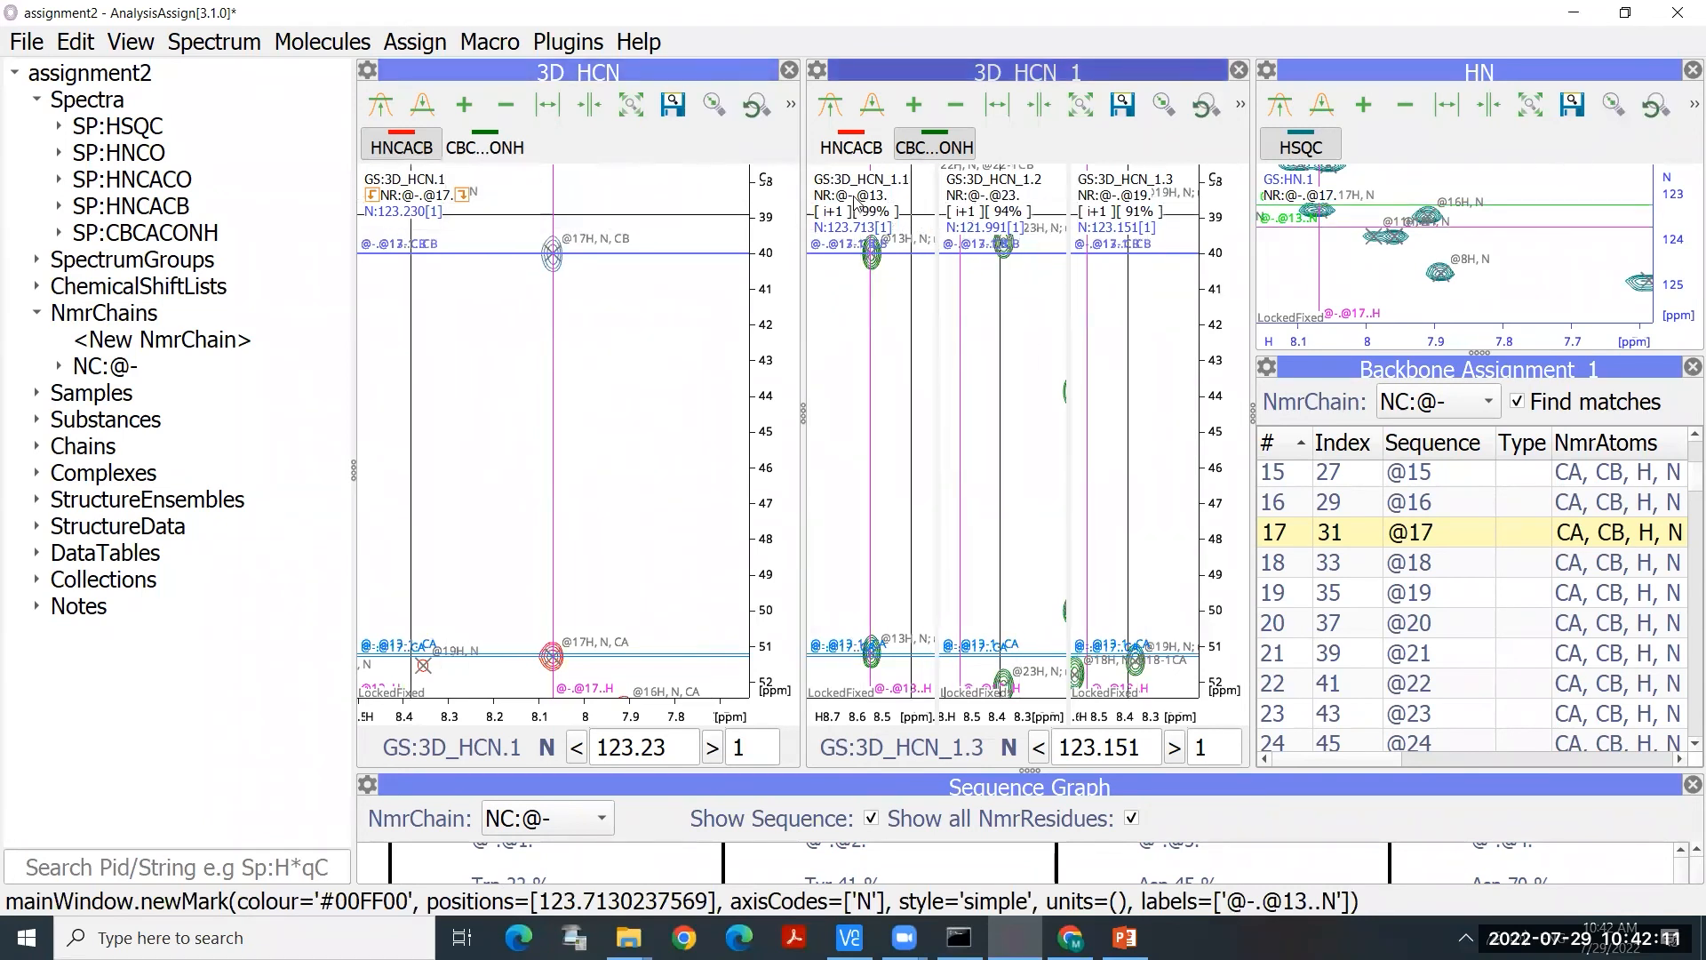
{"action": "left_click_drag", "start_coordinate": [855, 203], "coordinate": [464, 200]}
{"action": "left_click_drag", "start_coordinate": [858, 197], "coordinate": [464, 195]}
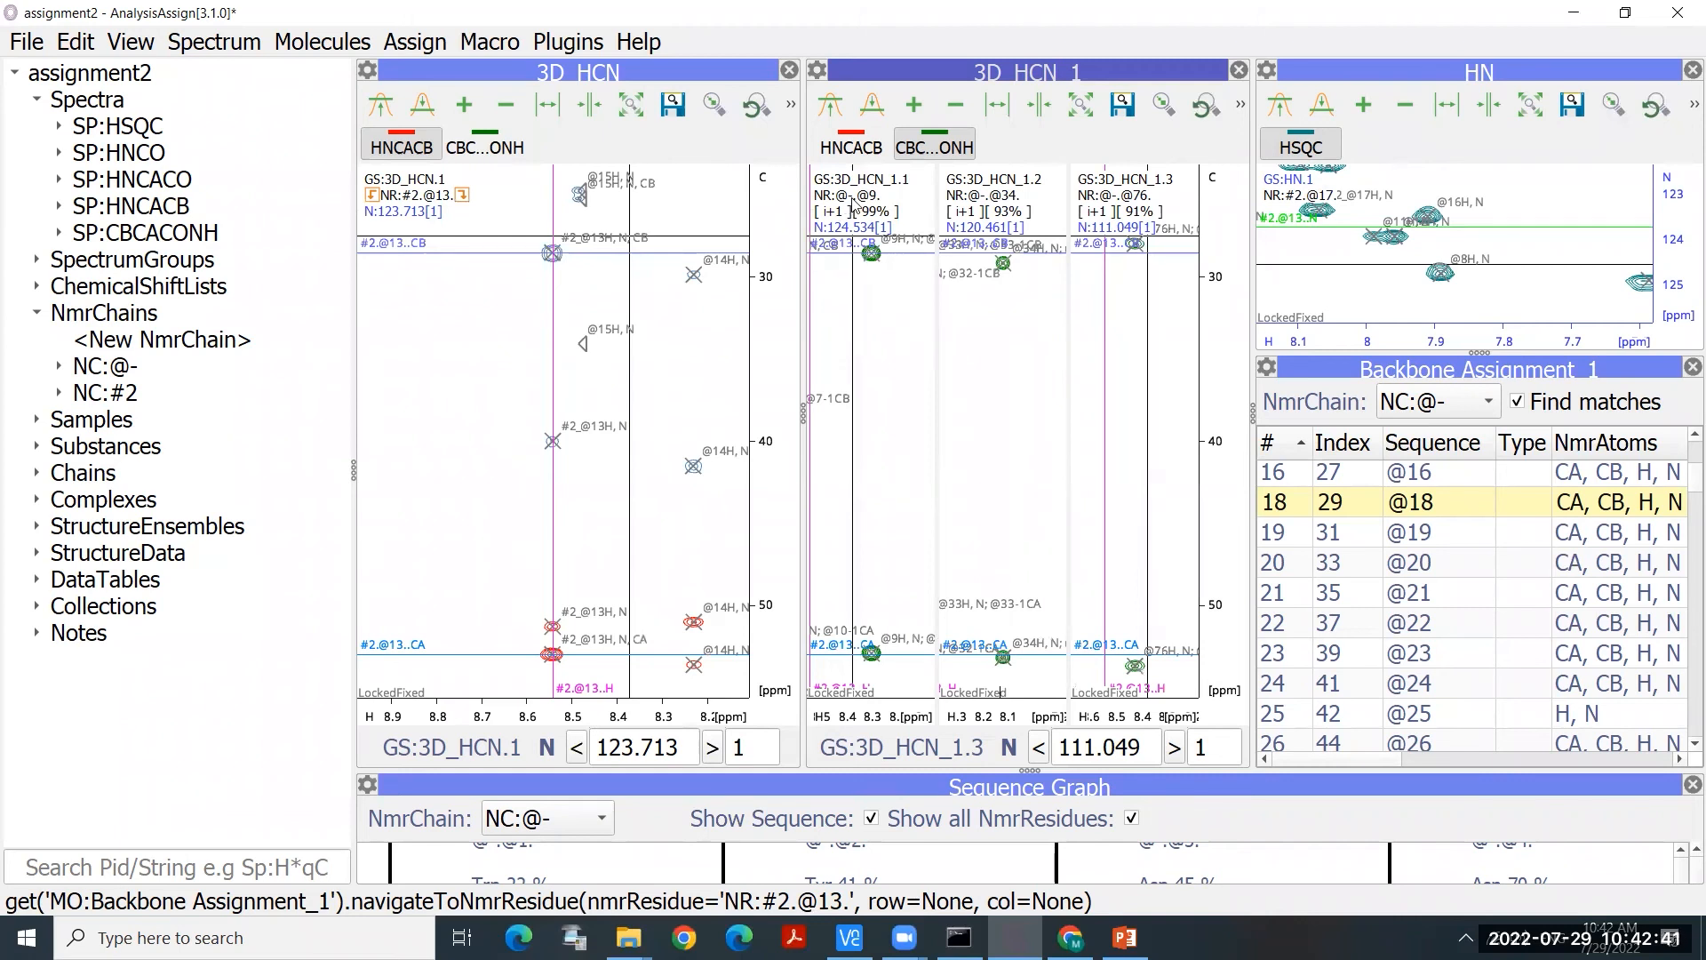
{"action": "left_click_drag", "start_coordinate": [854, 202], "coordinate": [464, 199]}
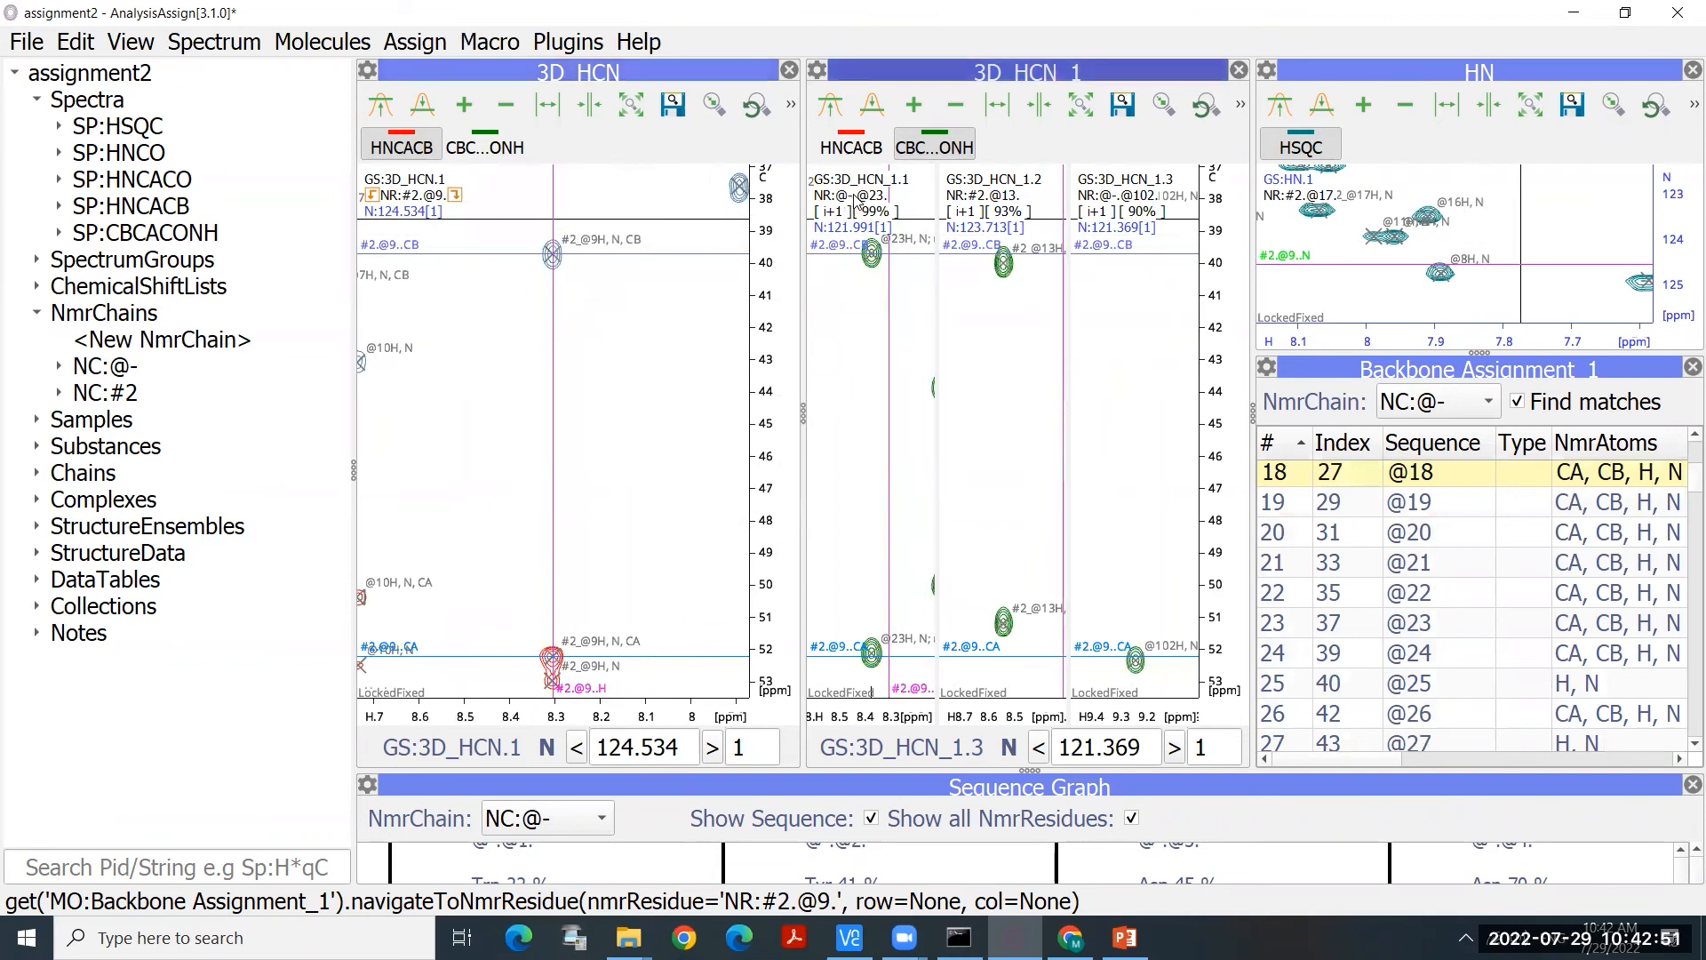
{"action": "left_click_drag", "start_coordinate": [851, 198], "coordinate": [457, 200]}
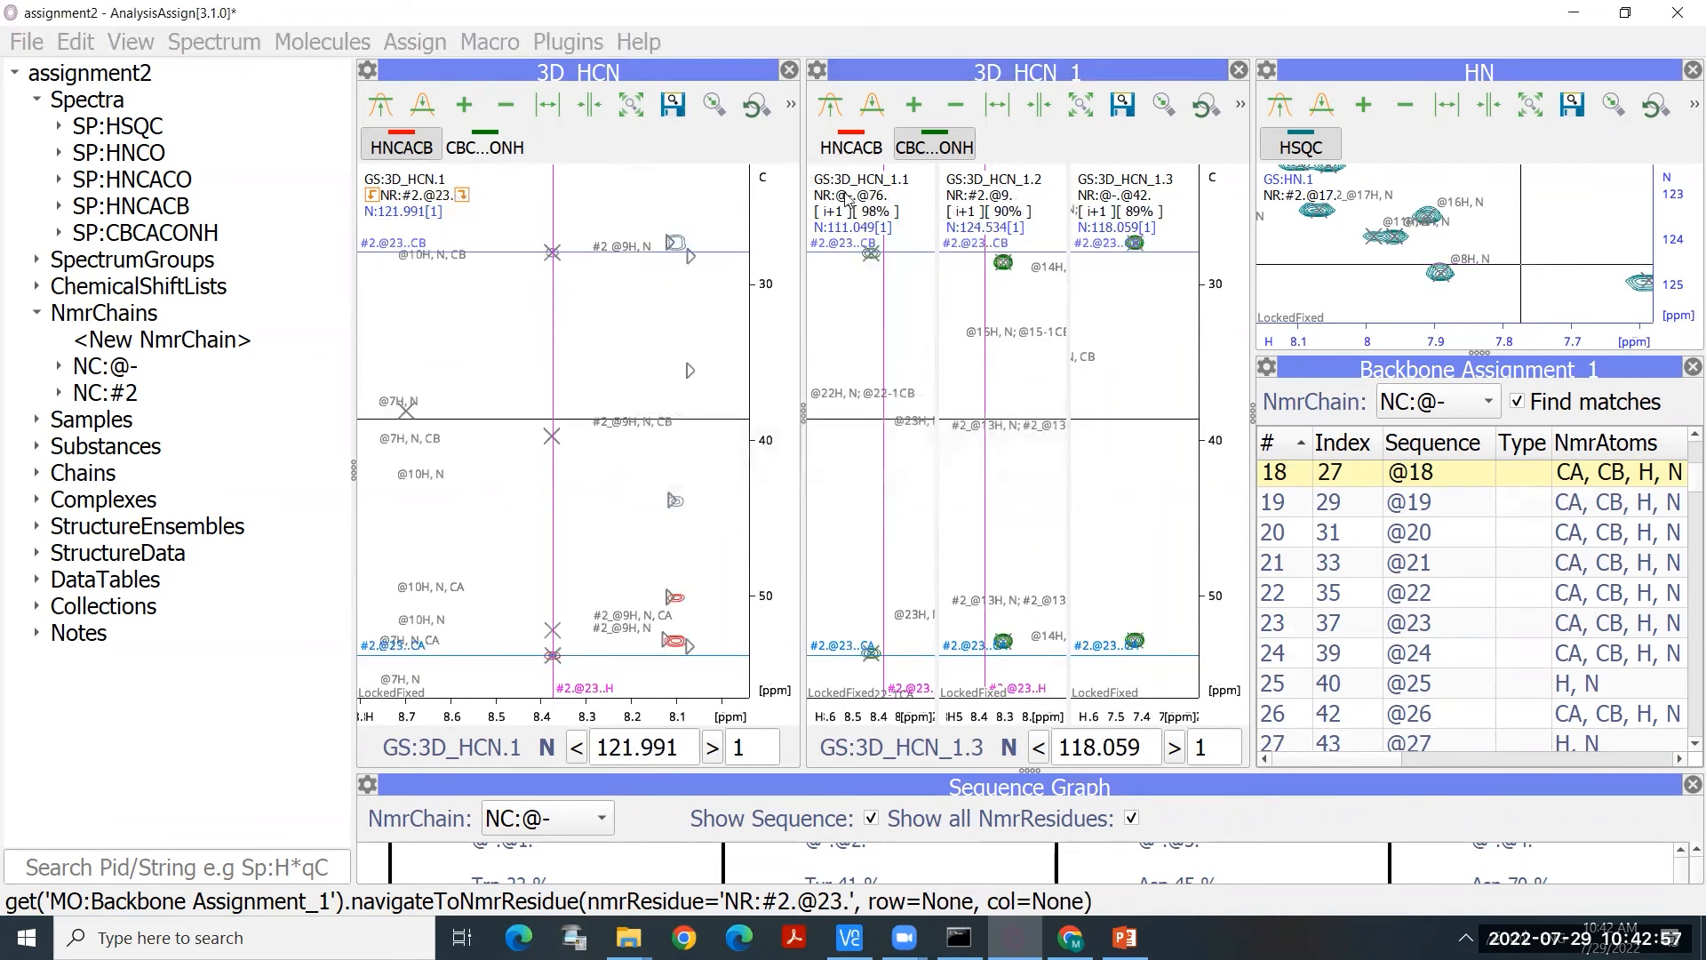
{"action": "left_click_drag", "start_coordinate": [852, 200], "coordinate": [461, 199]}
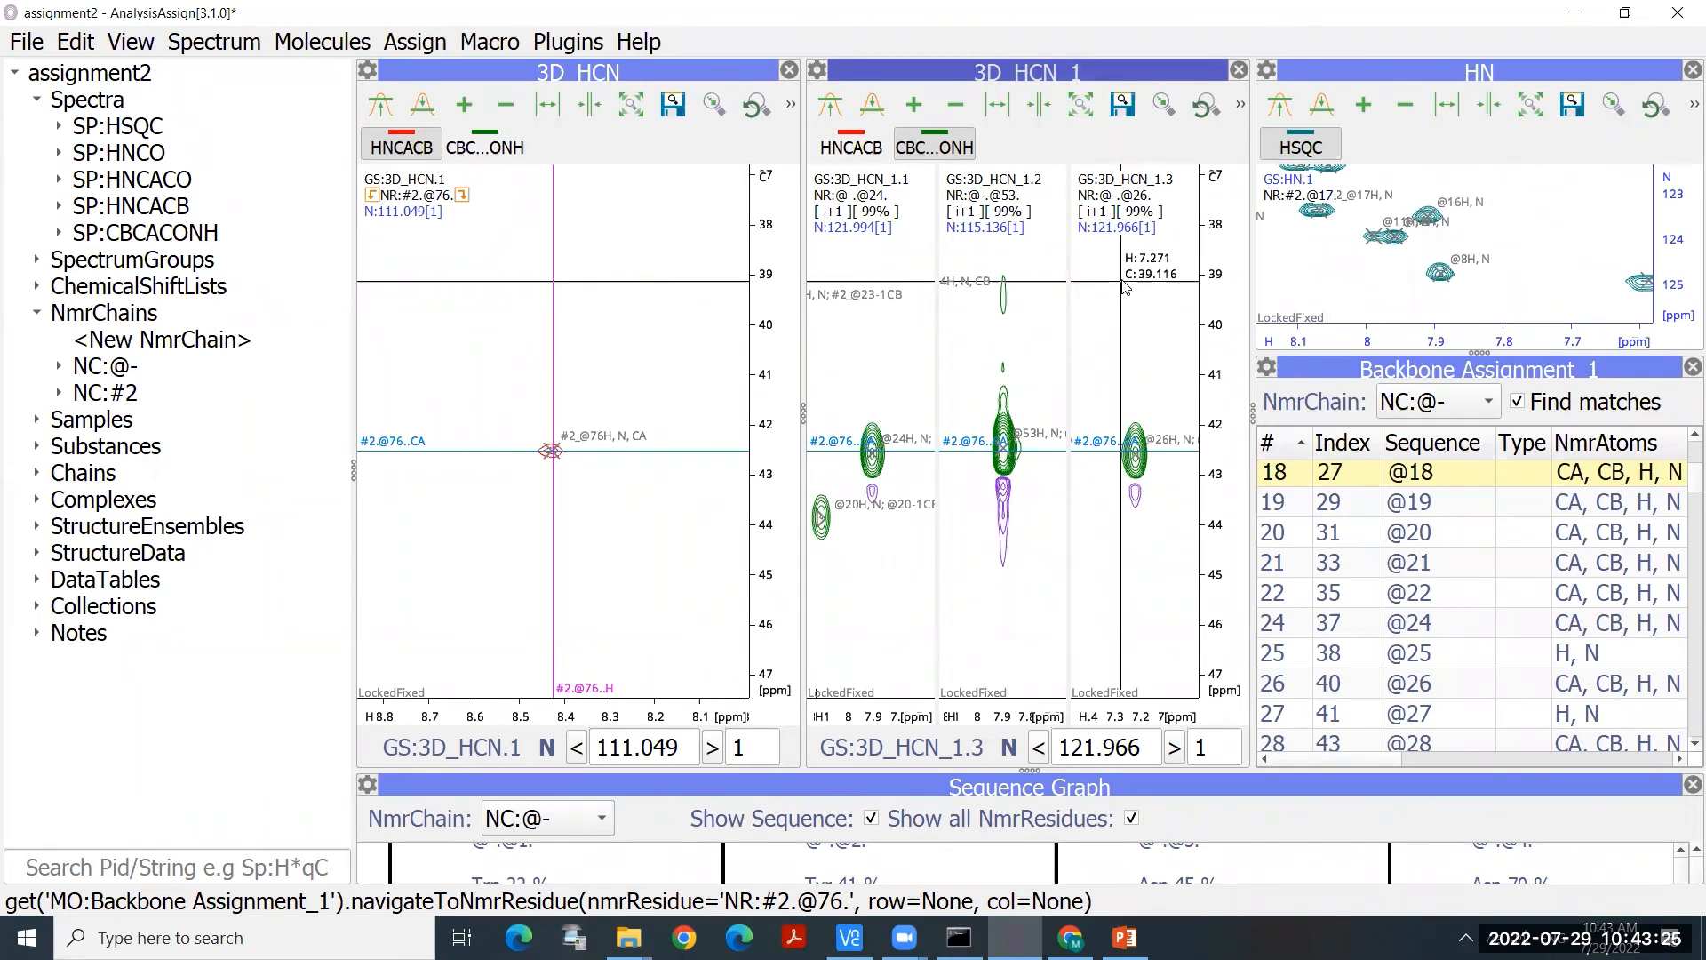
Step: Show NmrChain NC:#2 in the Backbone Assignment table and in an enlarged Sequence Graph
{"action": "left_click", "coordinate": [1454, 410]}
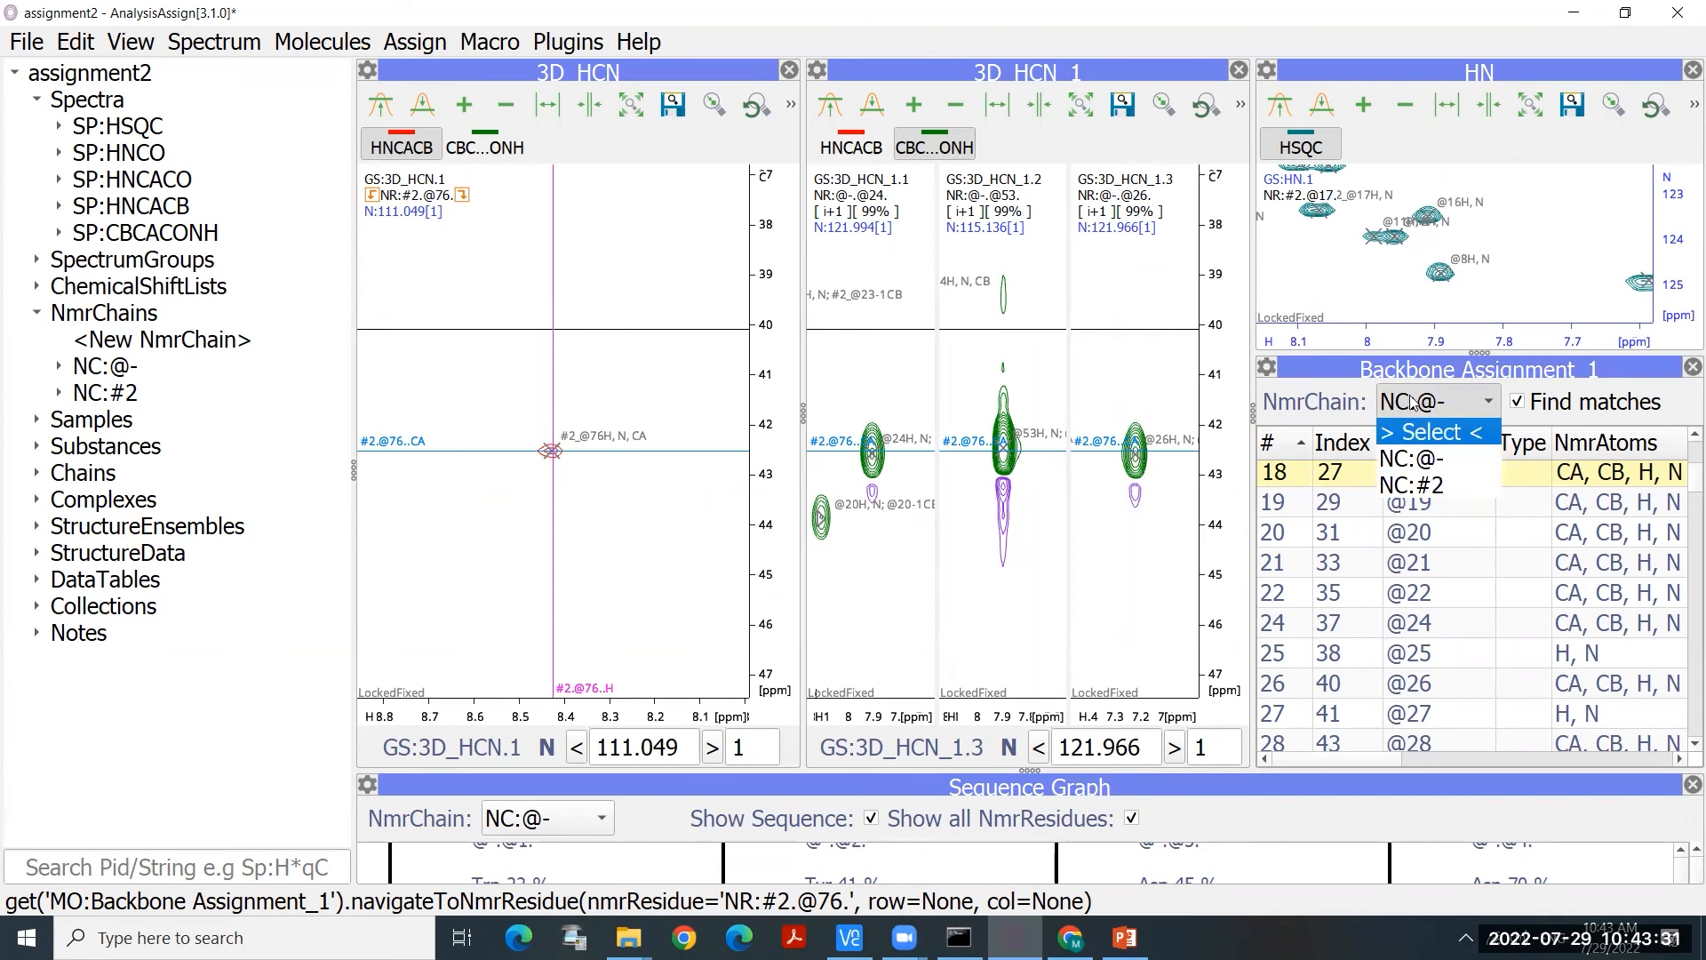
{"action": "left_click", "coordinate": [1437, 487]}
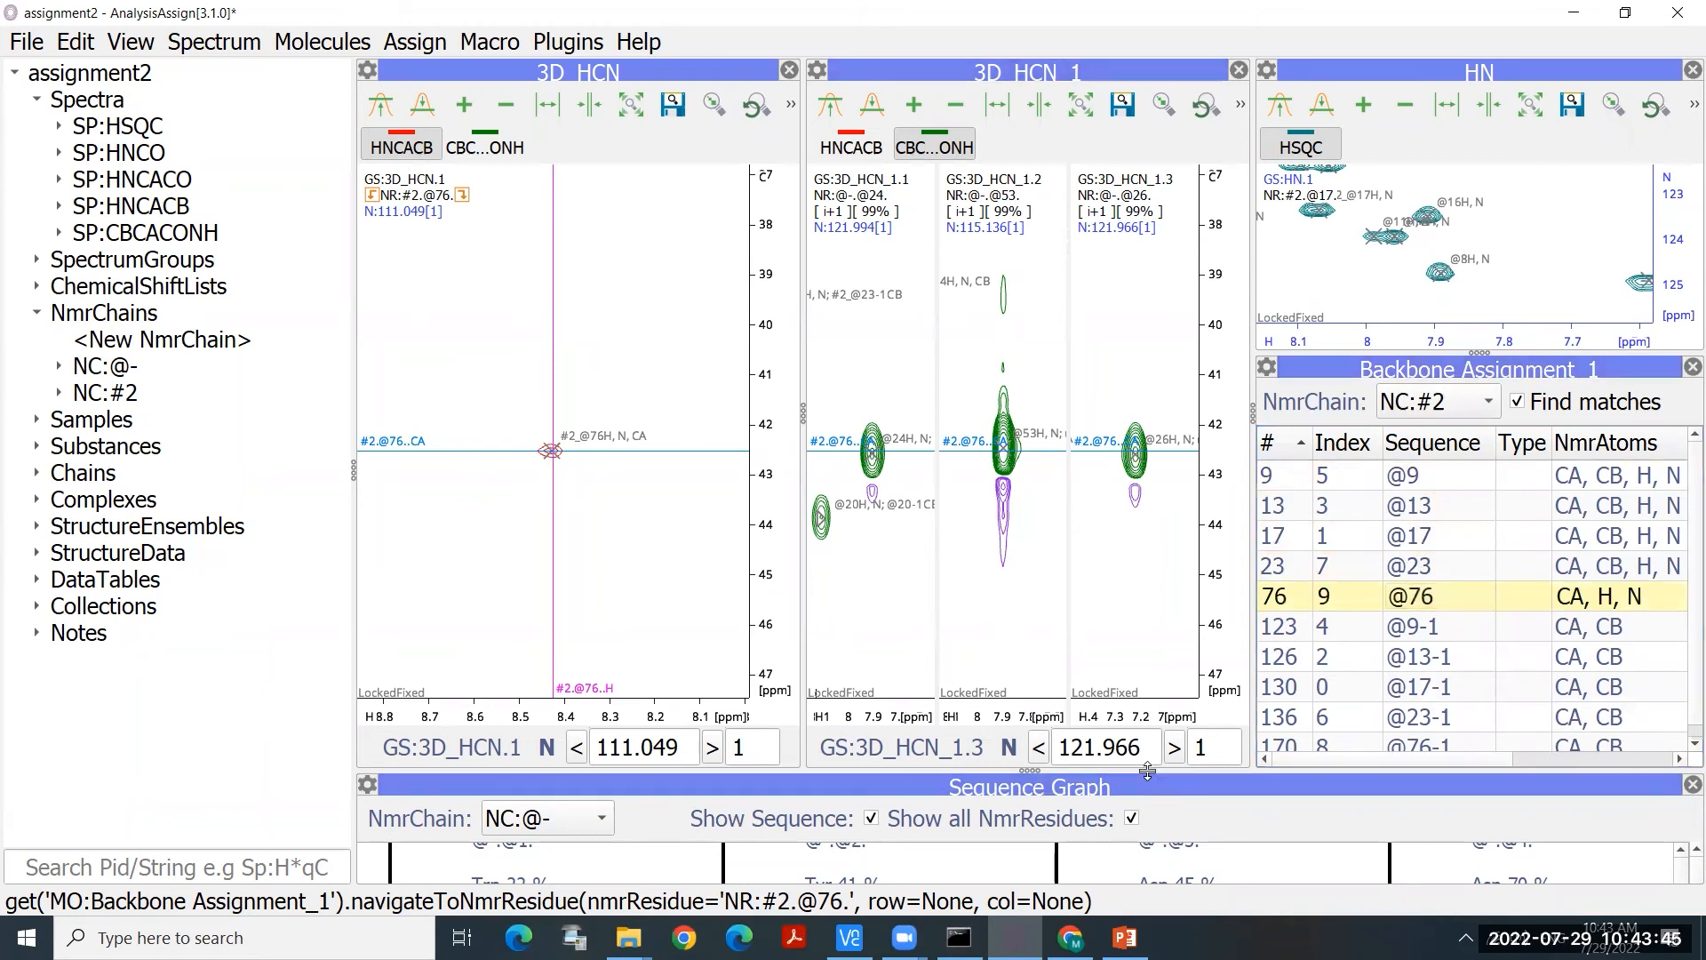
{"action": "left_click_drag", "start_coordinate": [1148, 771], "coordinate": [1223, 242]}
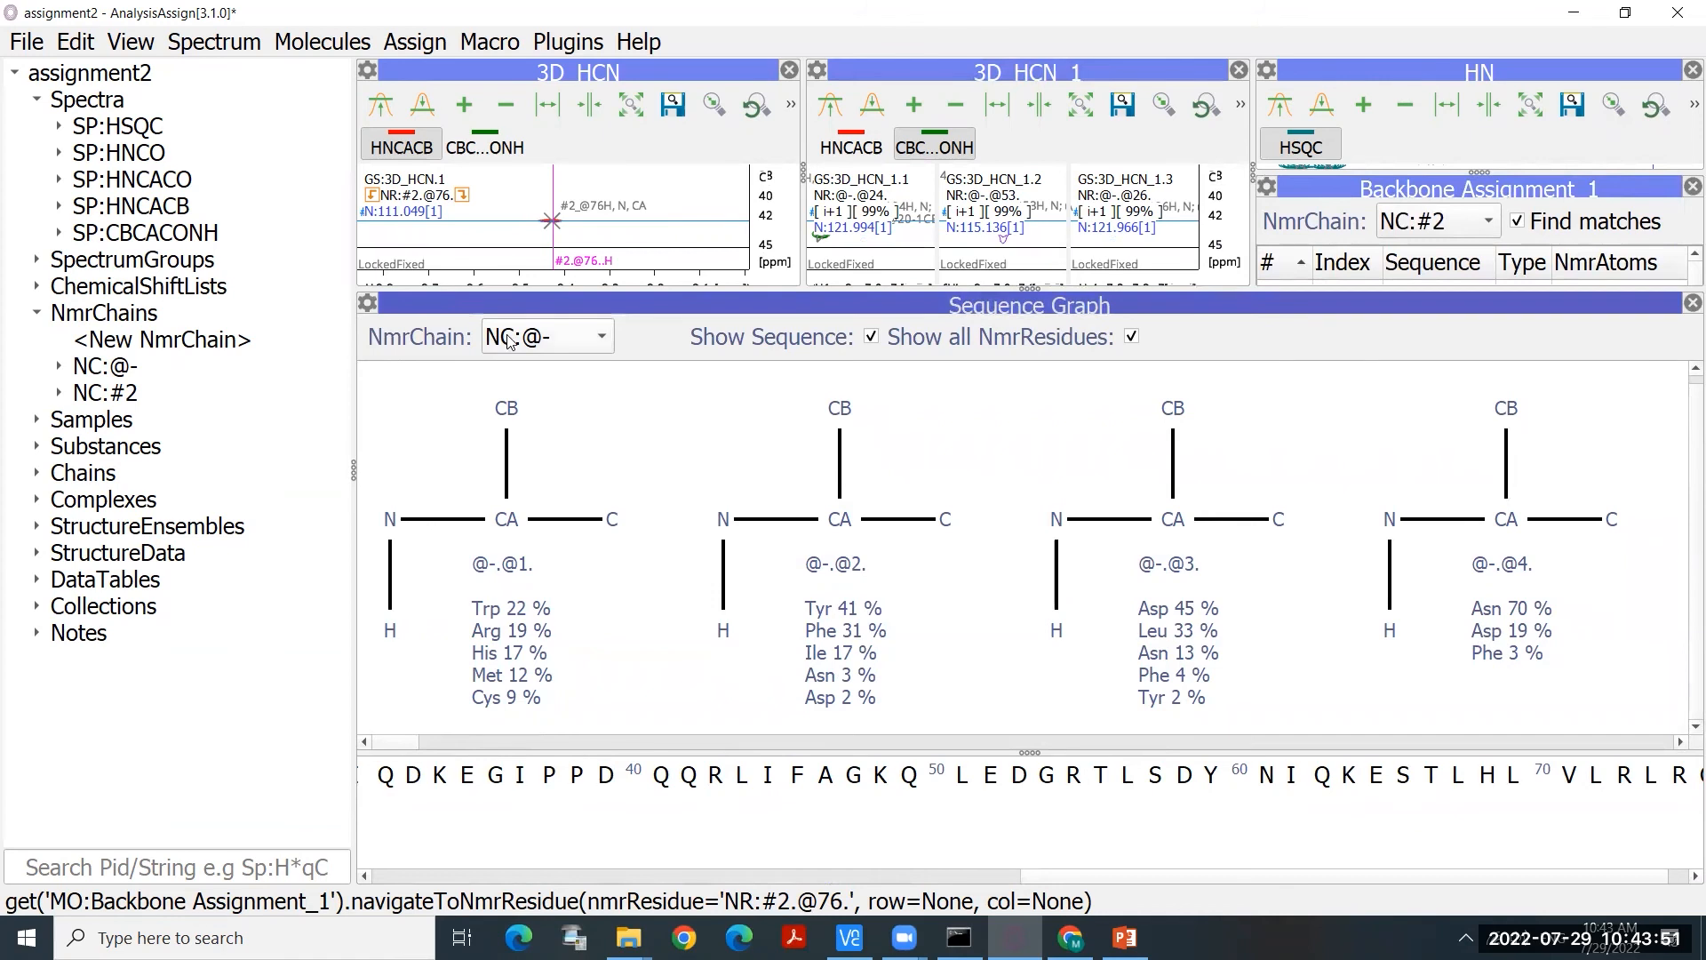
{"action": "left_click", "coordinate": [543, 336]}
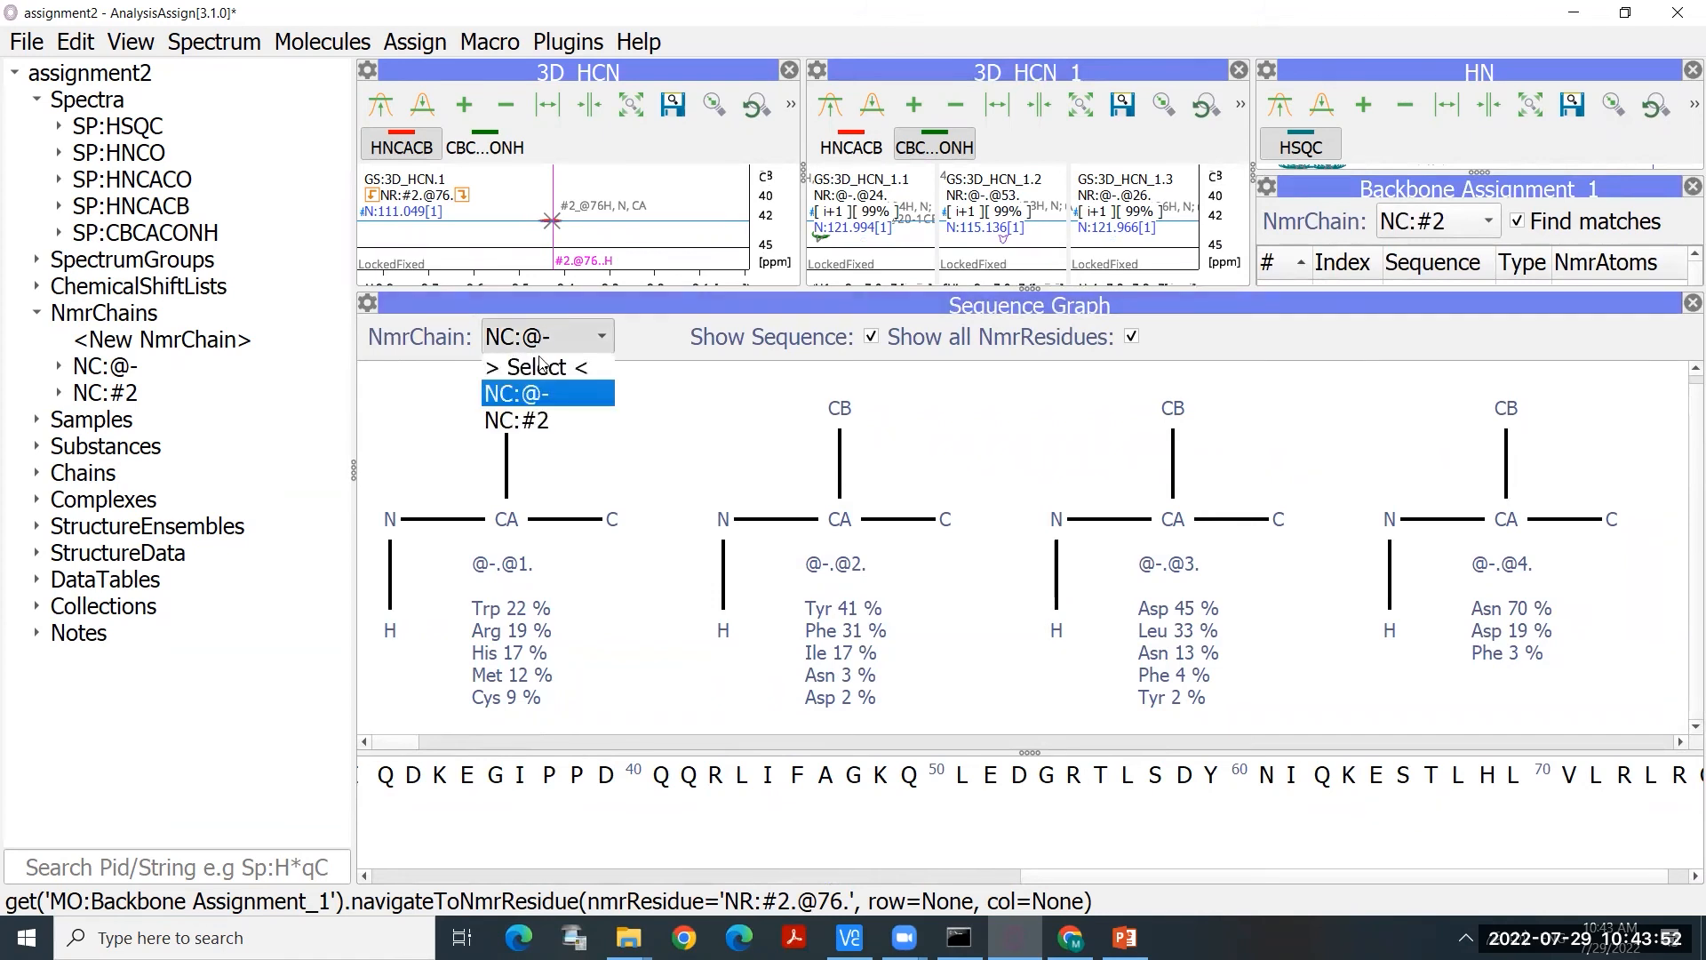
{"action": "left_click", "coordinate": [544, 423]}
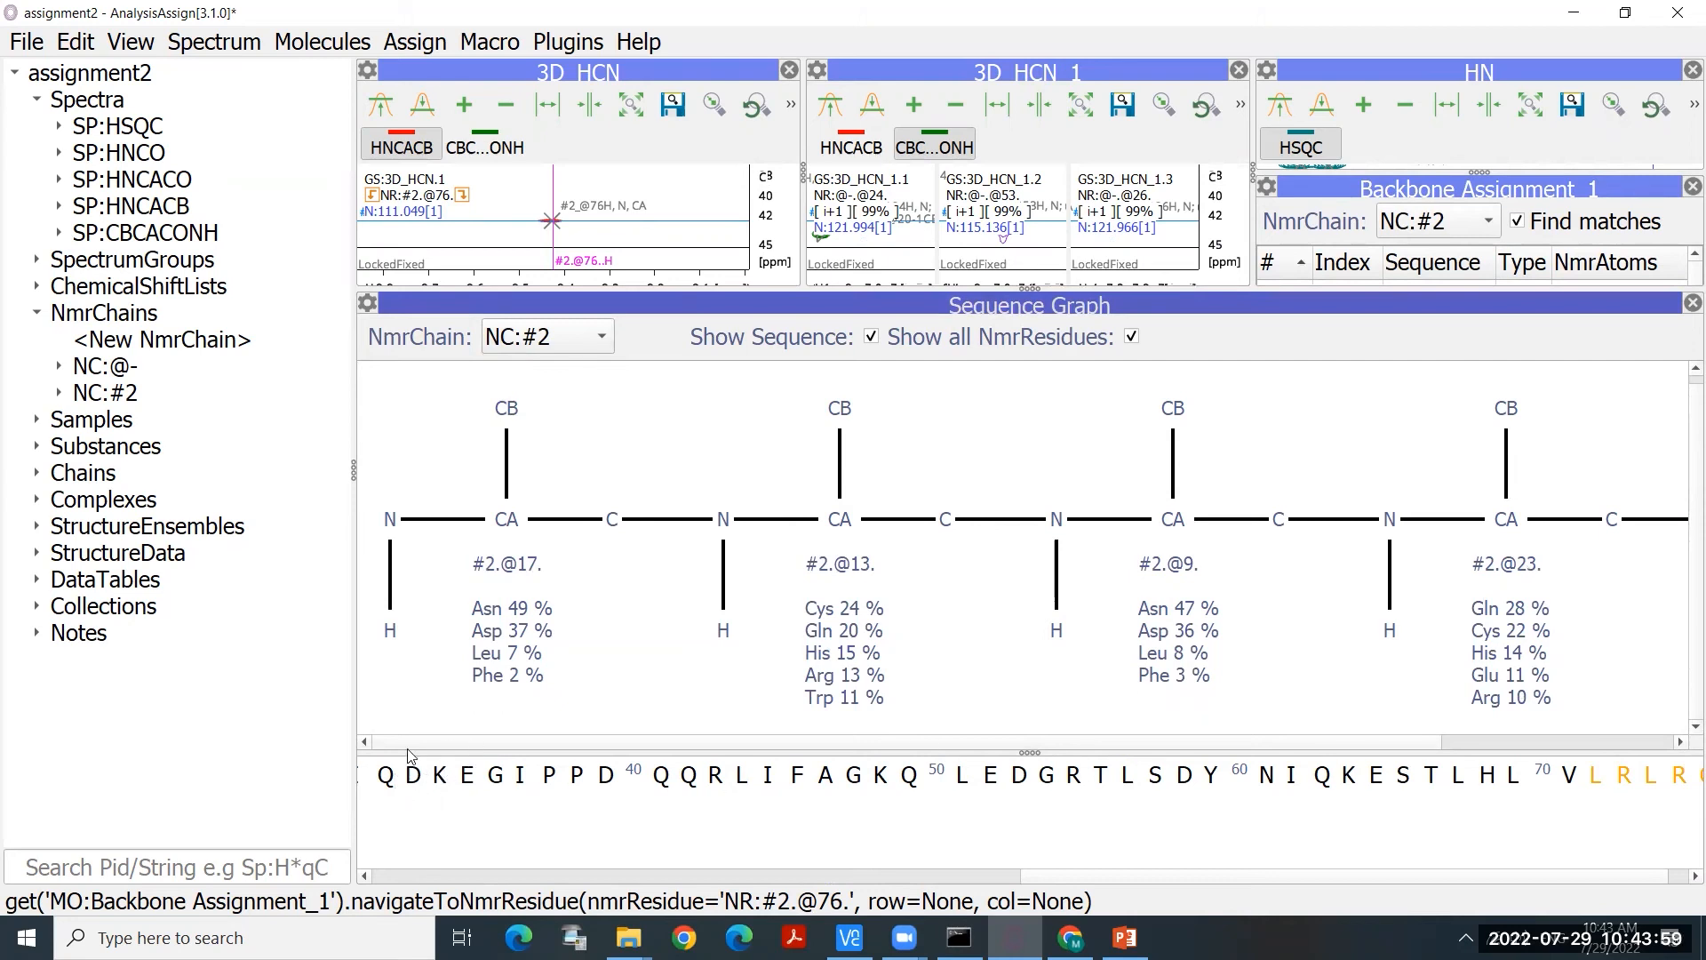
{"action": "left_click_drag", "start_coordinate": [1516, 876], "coordinate": [1625, 874]}
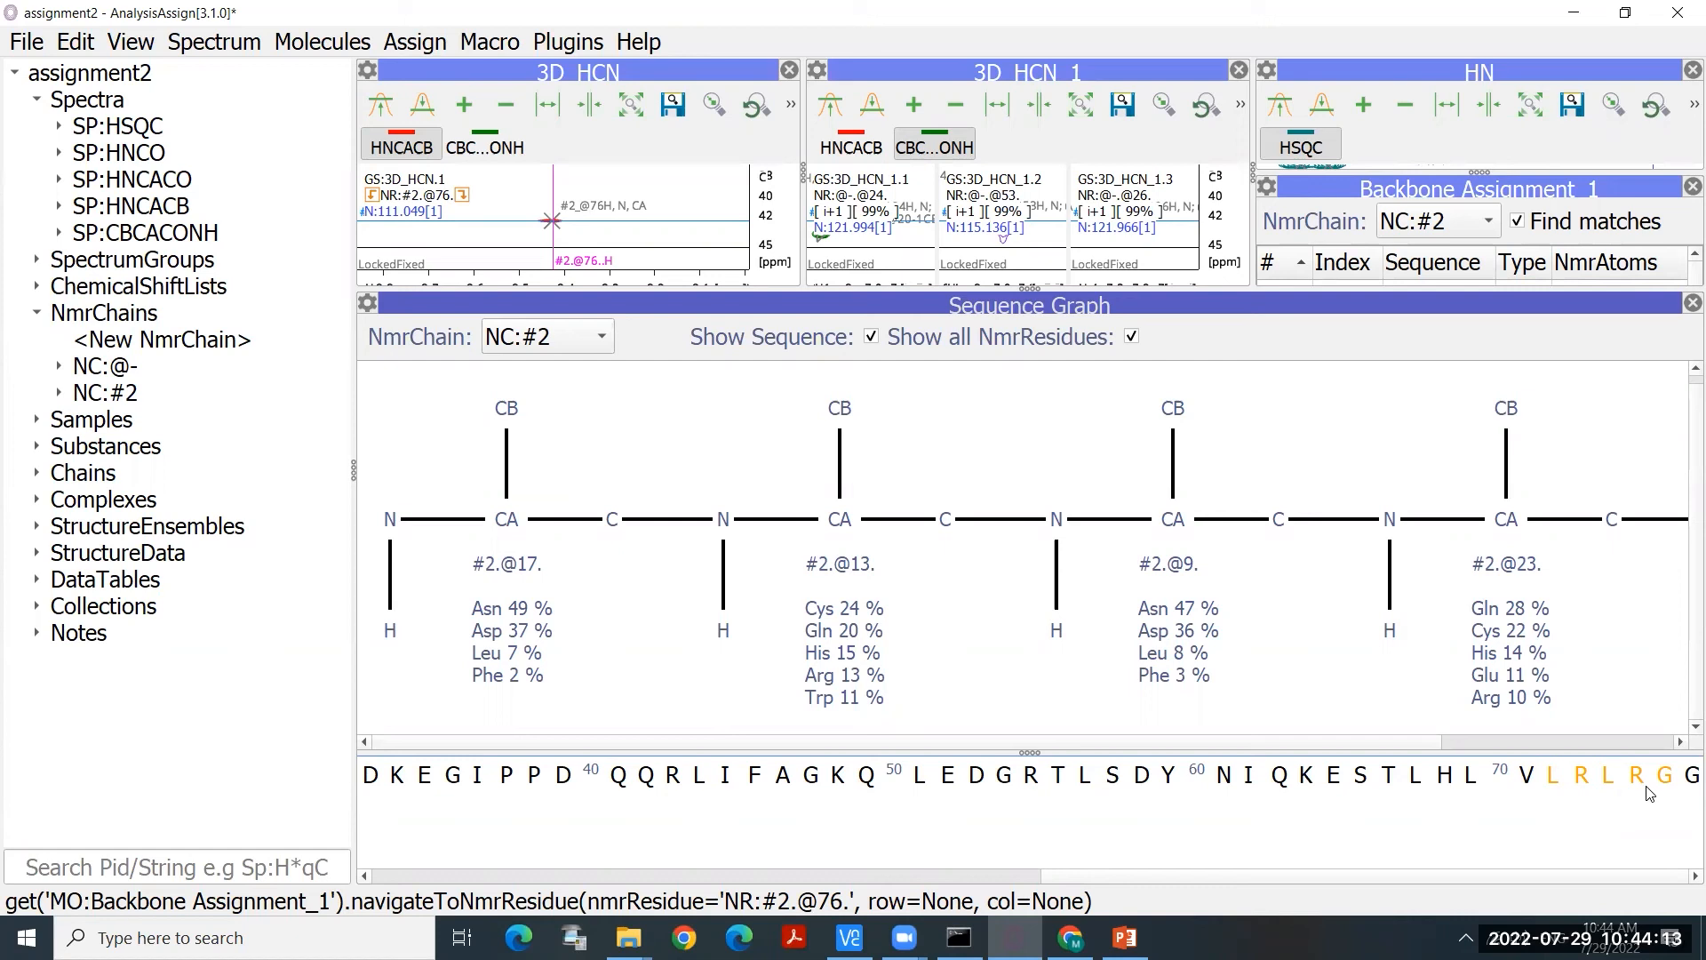
{"action": "left_click", "coordinate": [523, 579]}
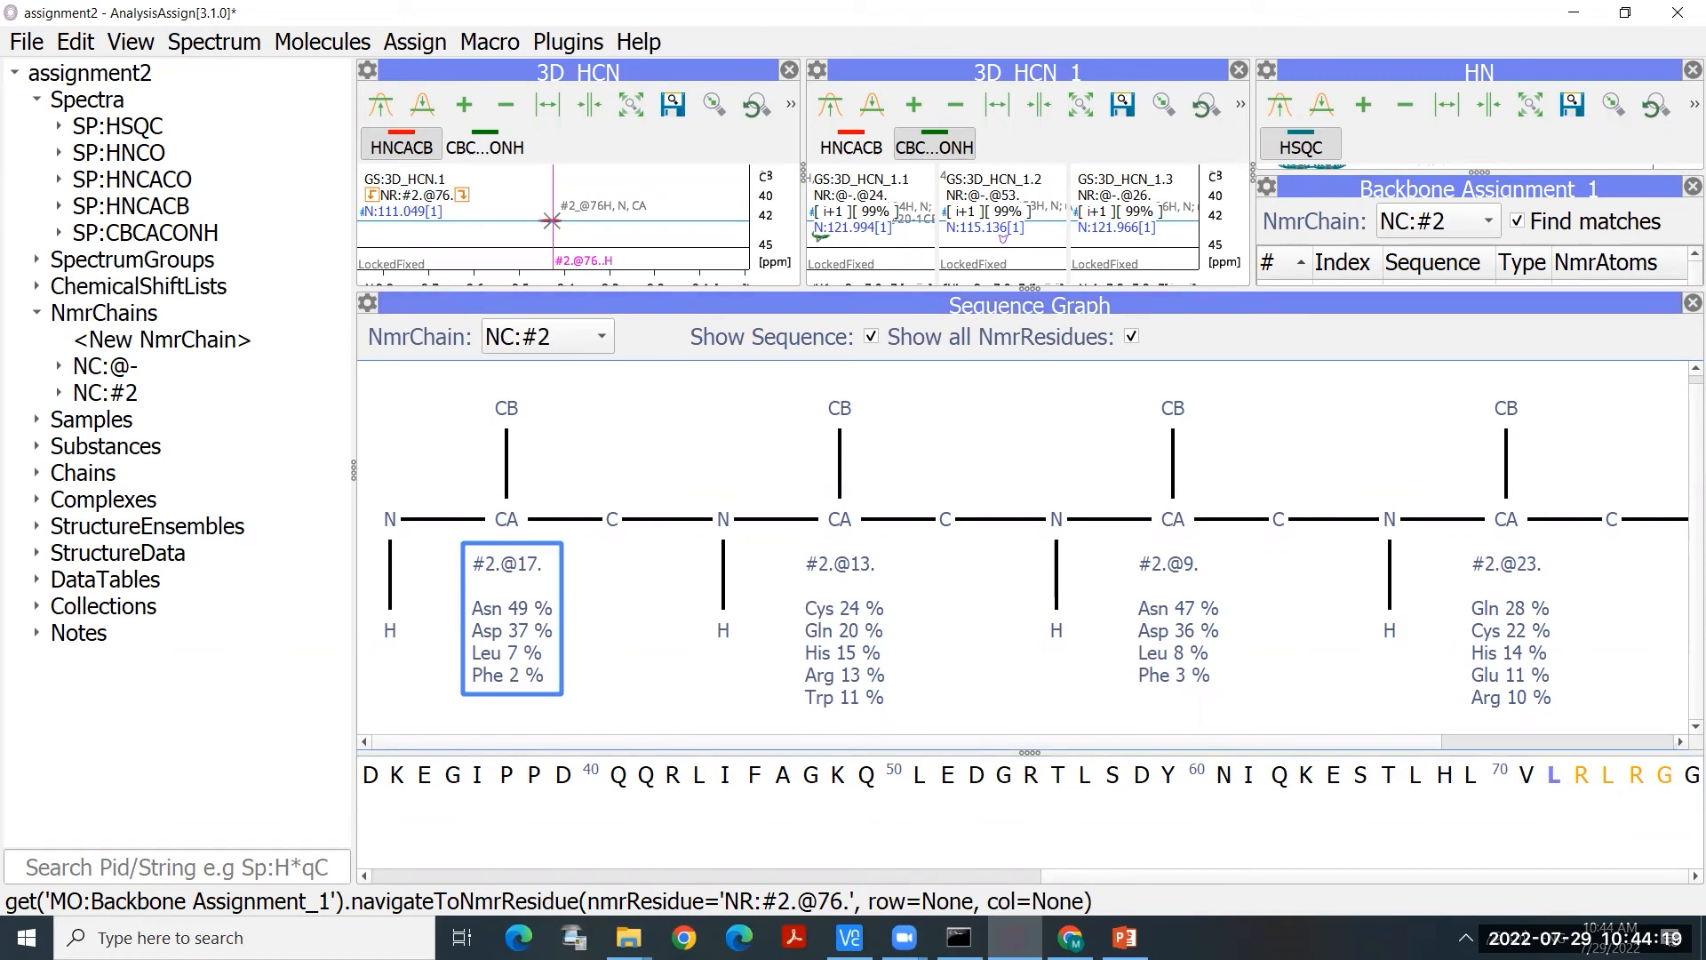
{"action": "left_click_drag", "start_coordinate": [522, 579], "coordinate": [1554, 780]}
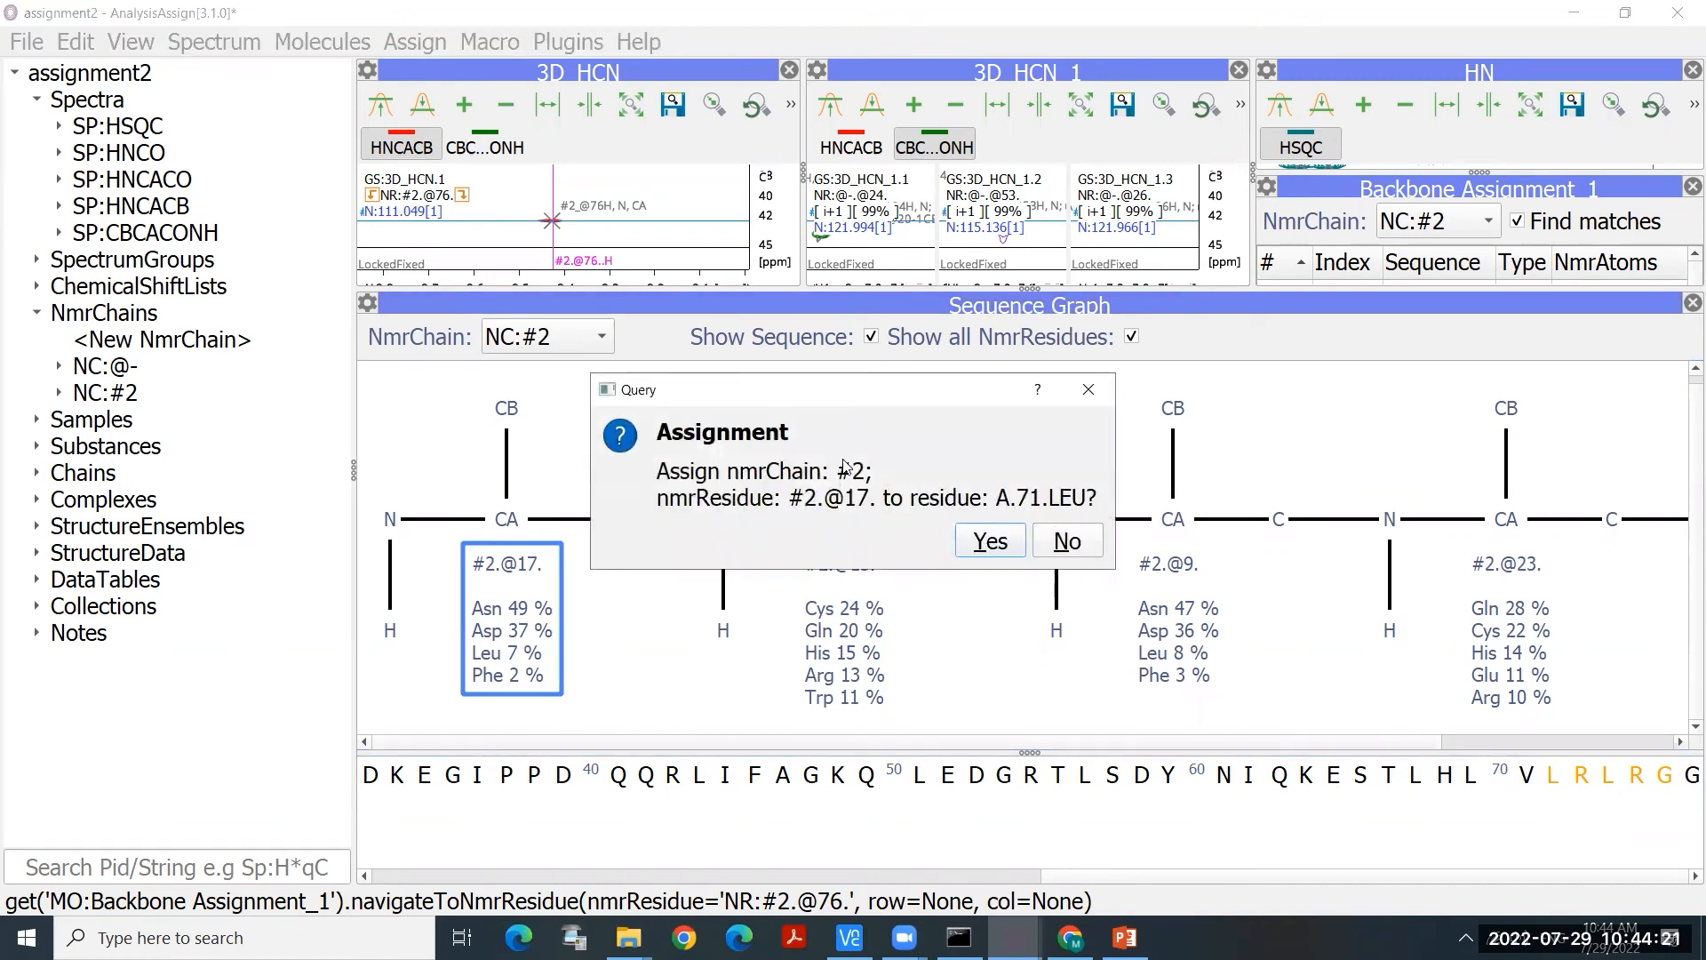
{"action": "left_click", "coordinate": [991, 541]}
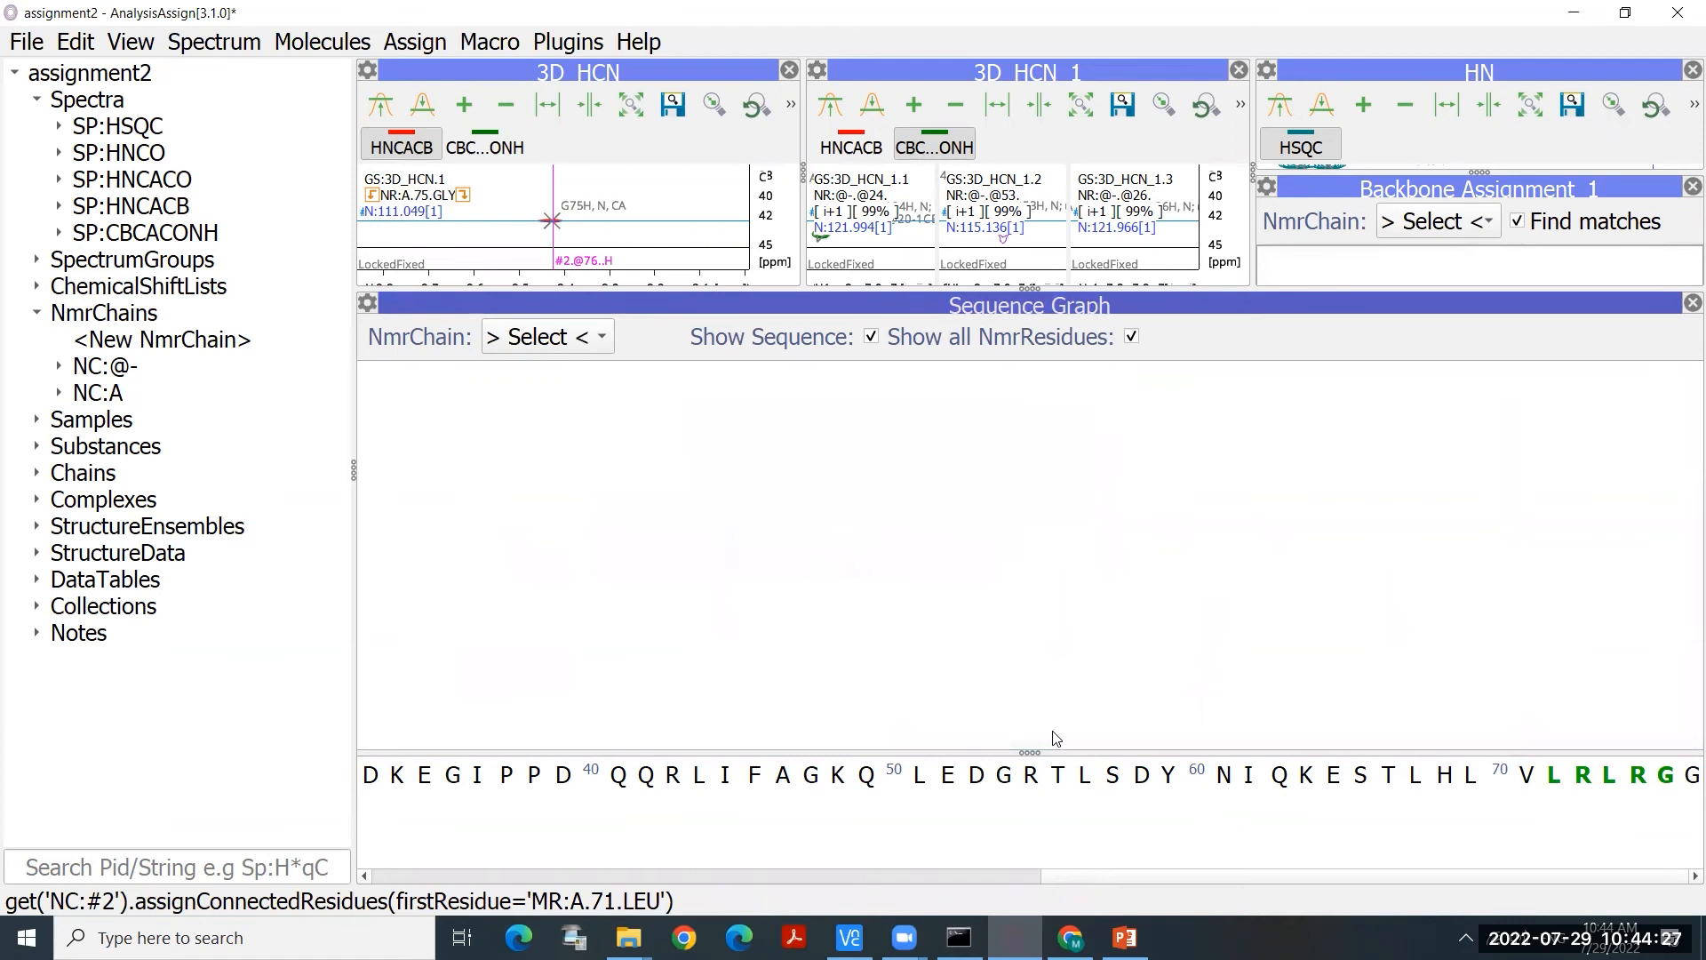
{"action": "left_click", "coordinate": [588, 339]}
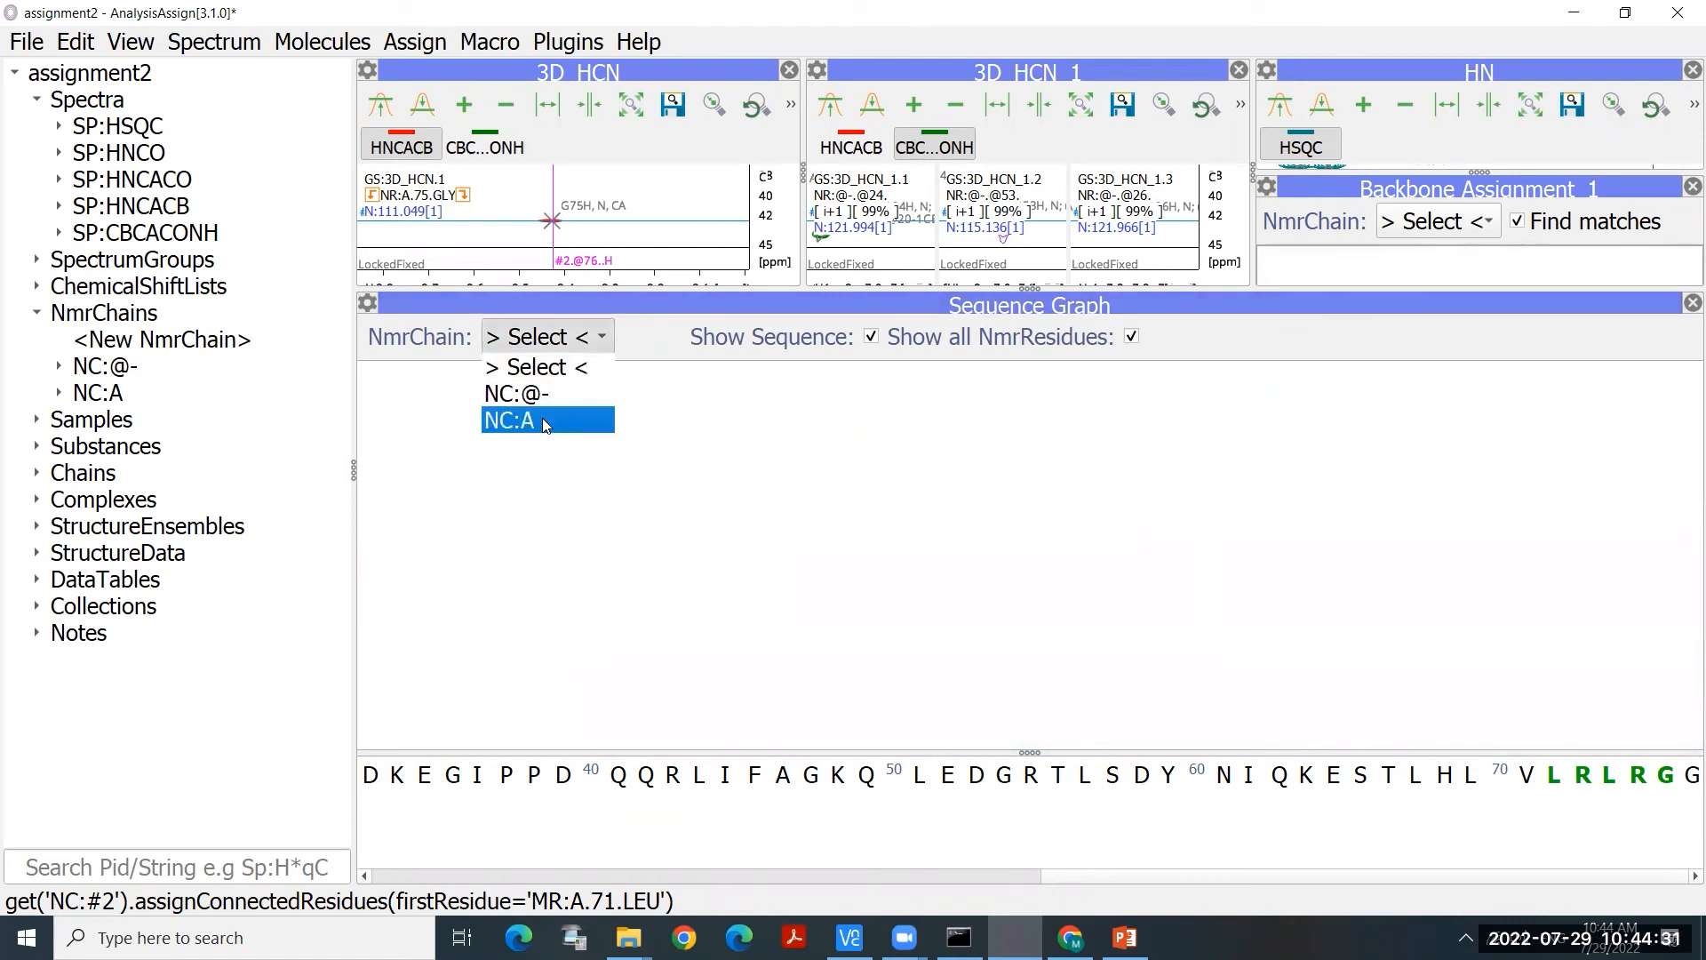
{"action": "left_click", "coordinate": [542, 420]}
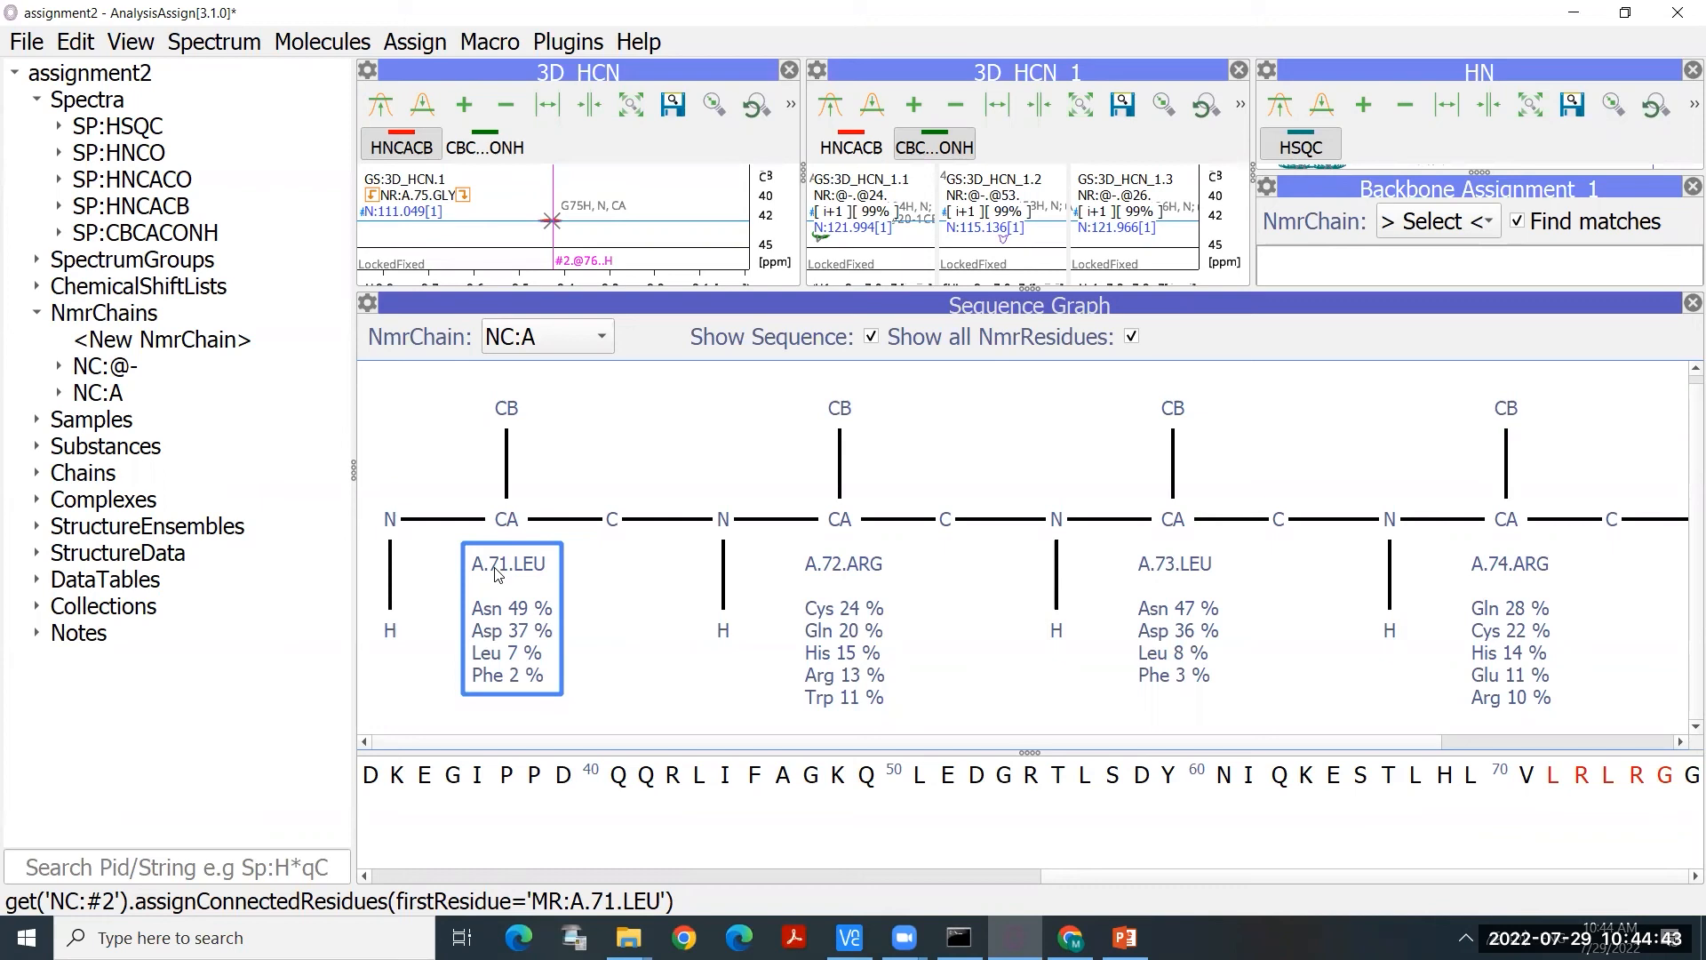
Step: Shrink the Sequence Graph, list NmrChain NC:A in the Backbone Assignment table and enlarge the HN spectrum display
{"action": "left_click_drag", "start_coordinate": [893, 287], "coordinate": [922, 818]}
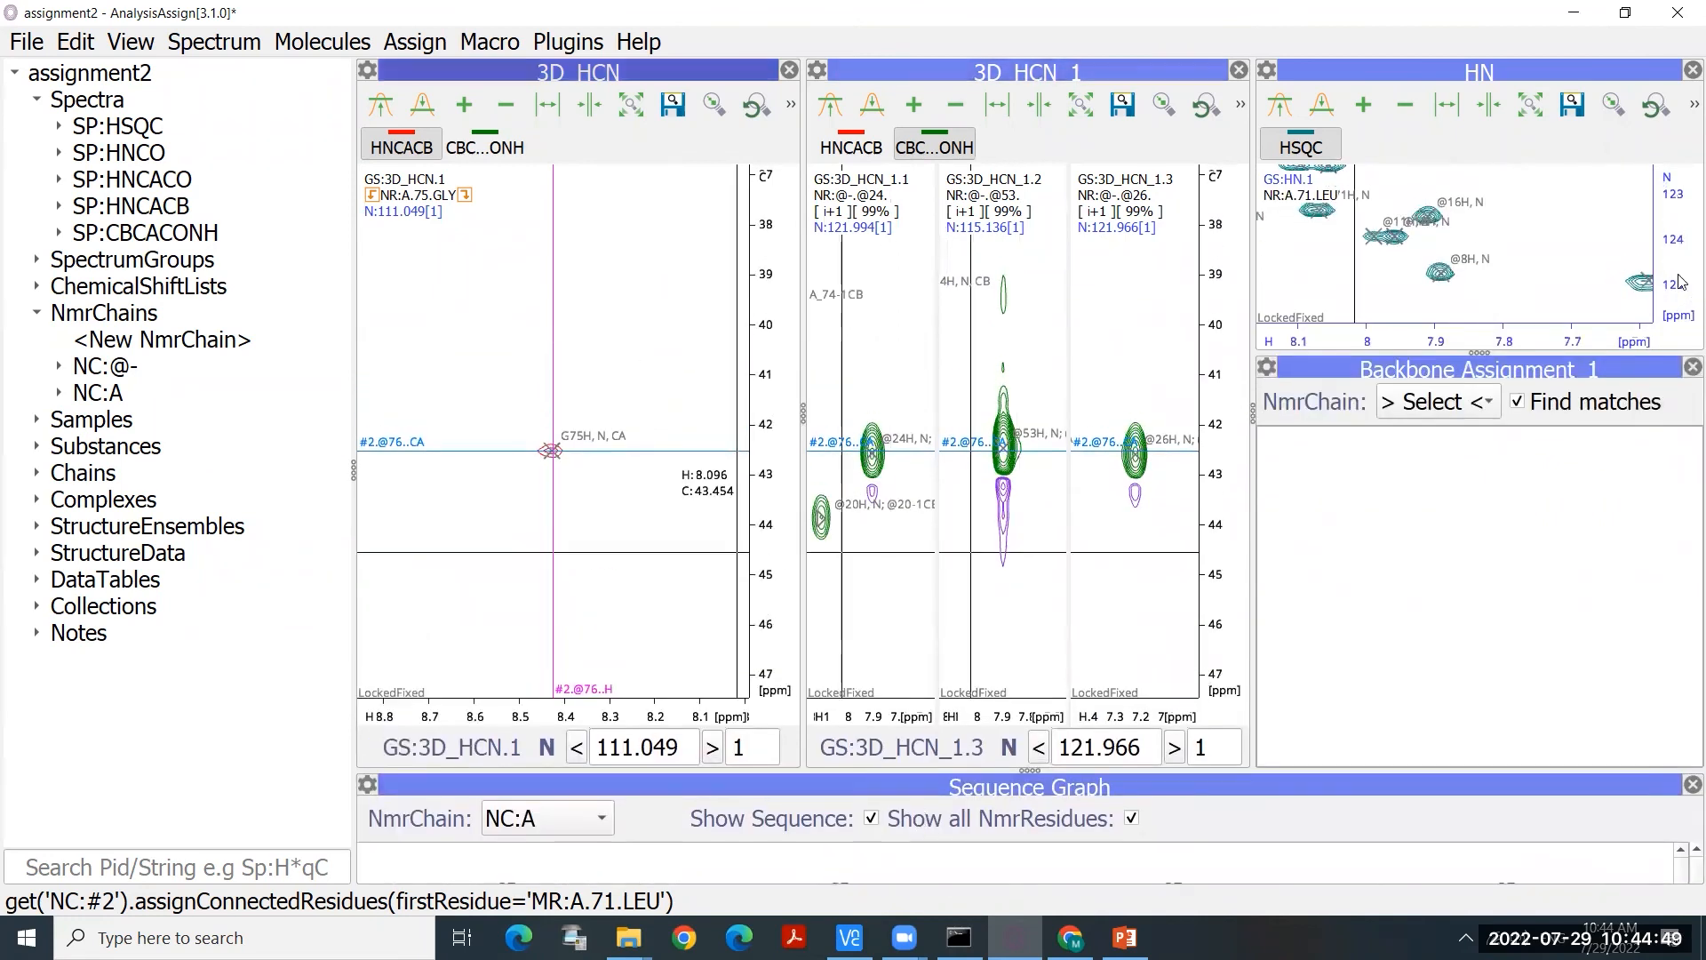
{"action": "left_click", "coordinate": [1458, 403]}
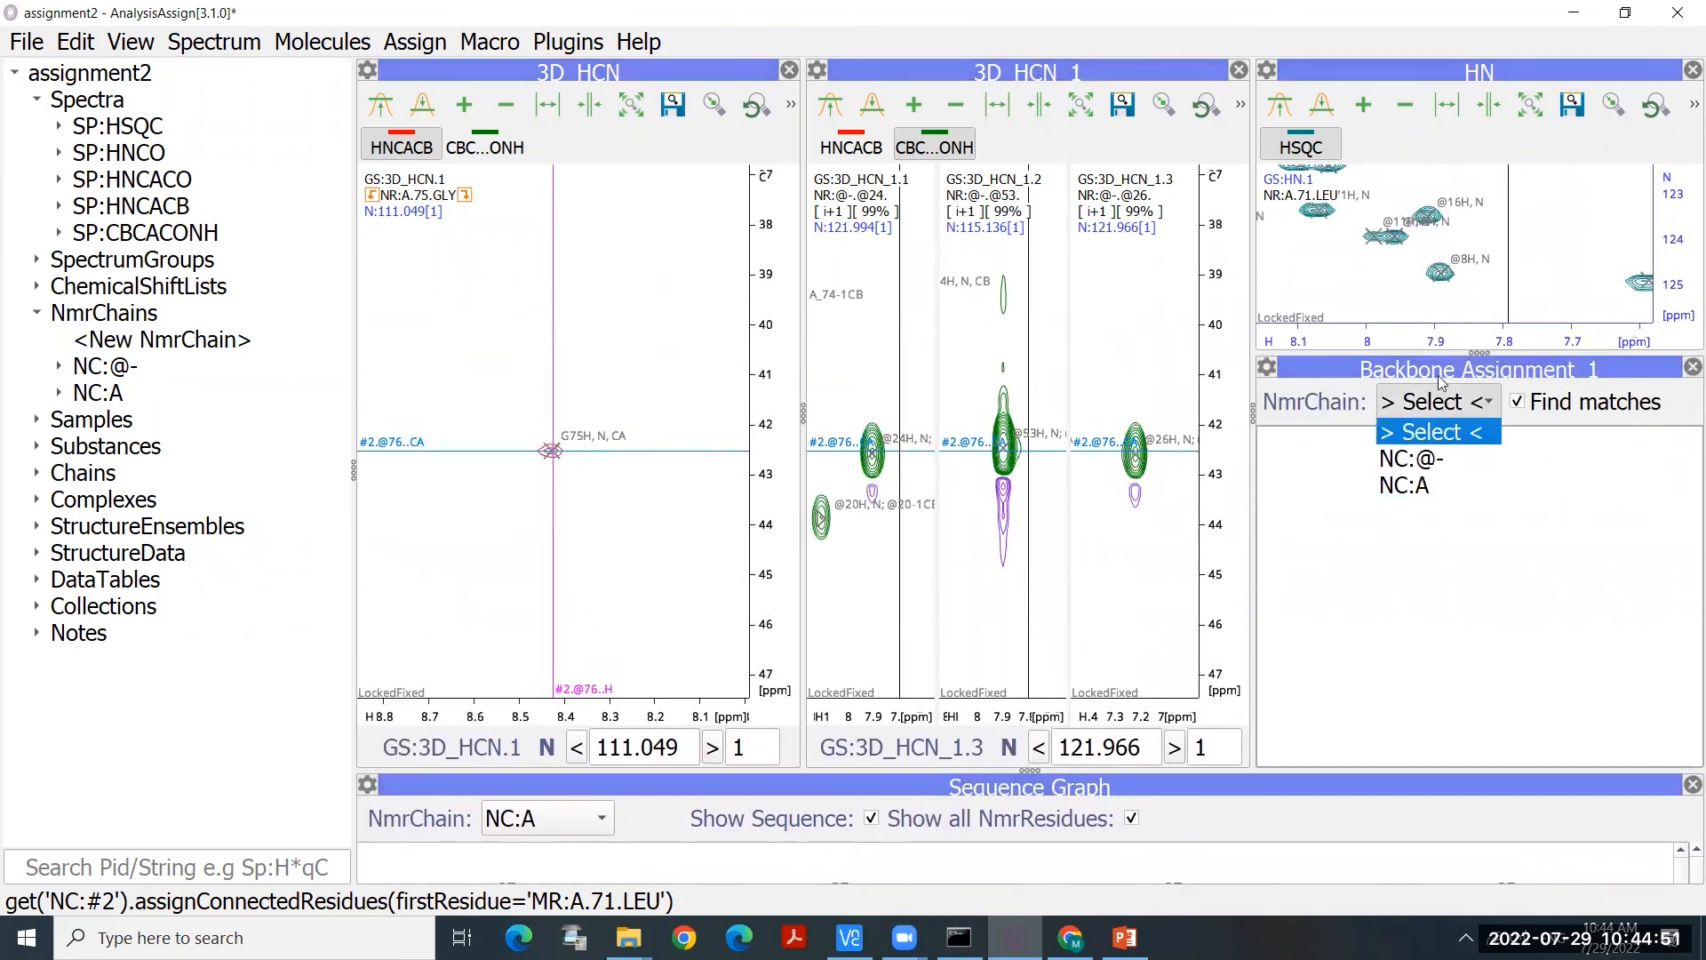
{"action": "left_click", "coordinate": [1433, 494]}
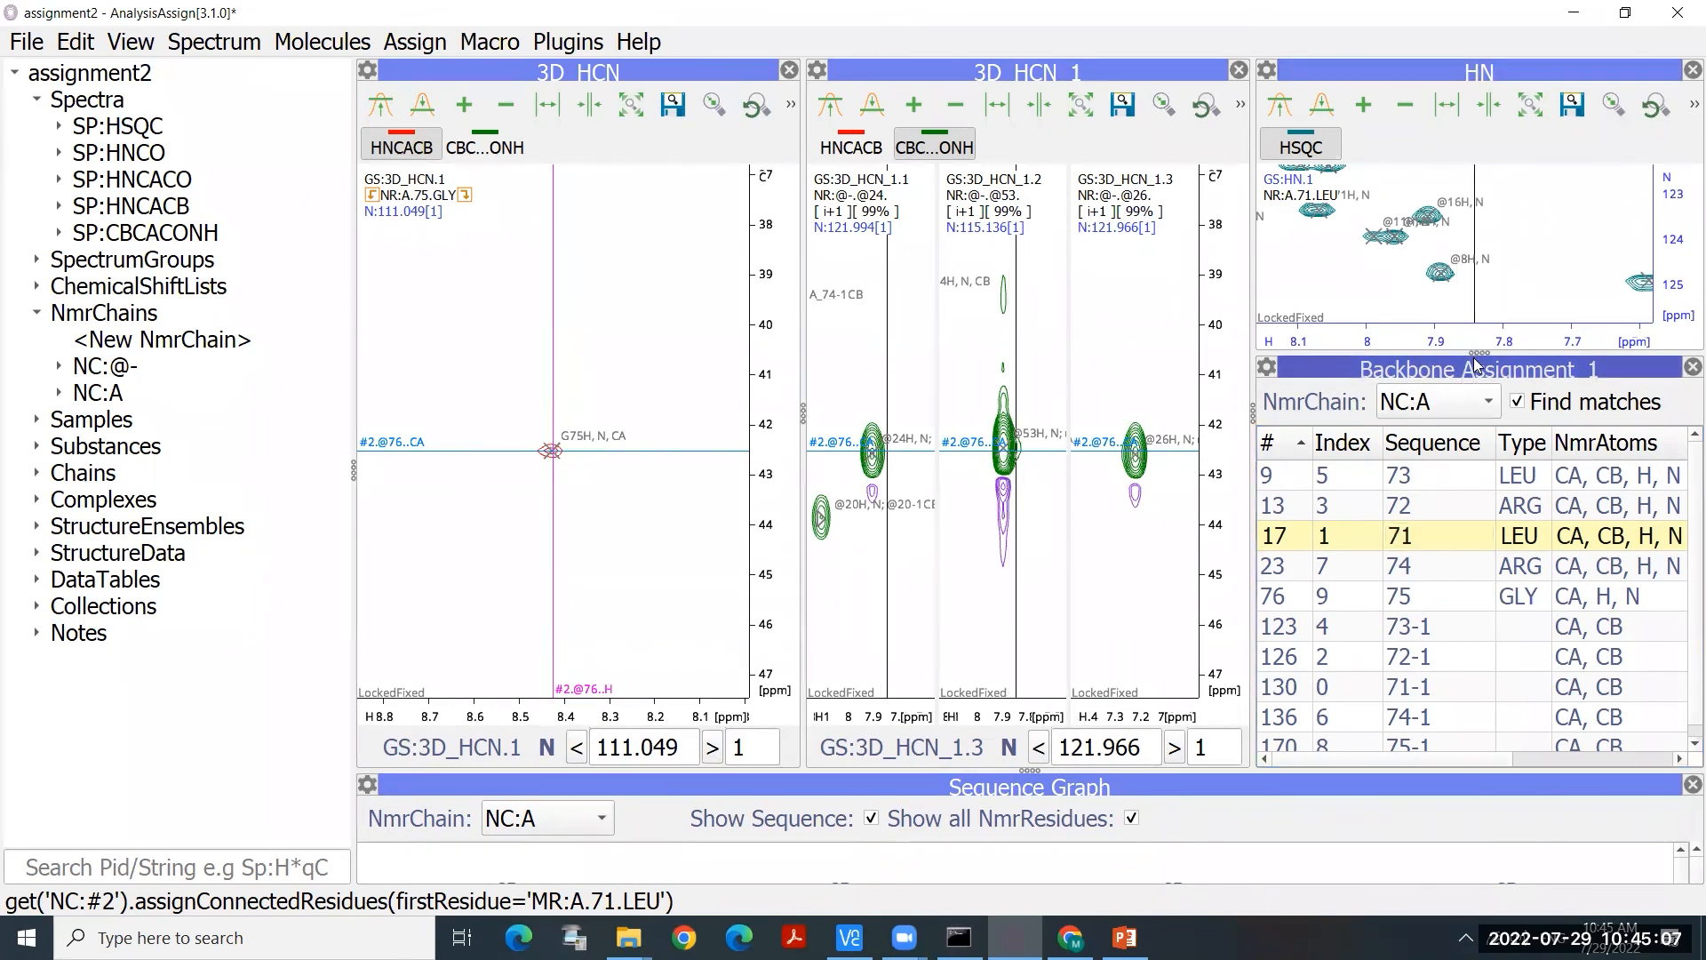
{"action": "left_click_drag", "start_coordinate": [1475, 358], "coordinate": [1475, 456]}
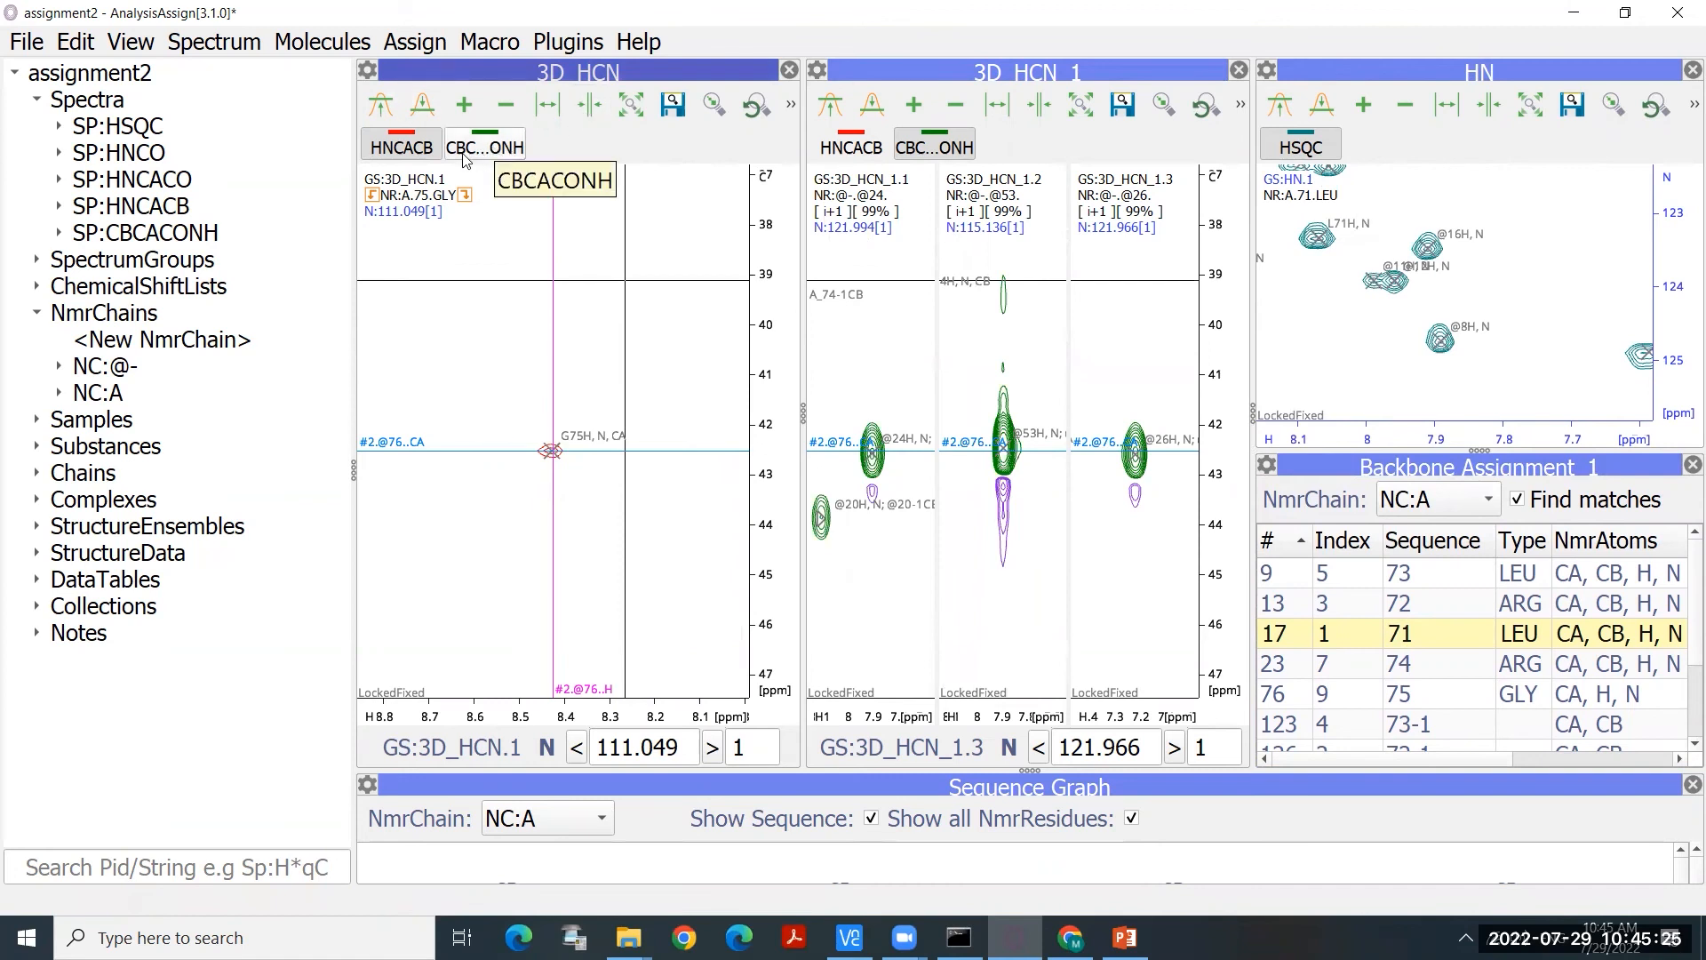
Step: Show only the CBCACONH spectrum in the 3D_HCN display and only HNCACB in 3D_HCN_1
{"action": "left_click", "coordinate": [412, 157]}
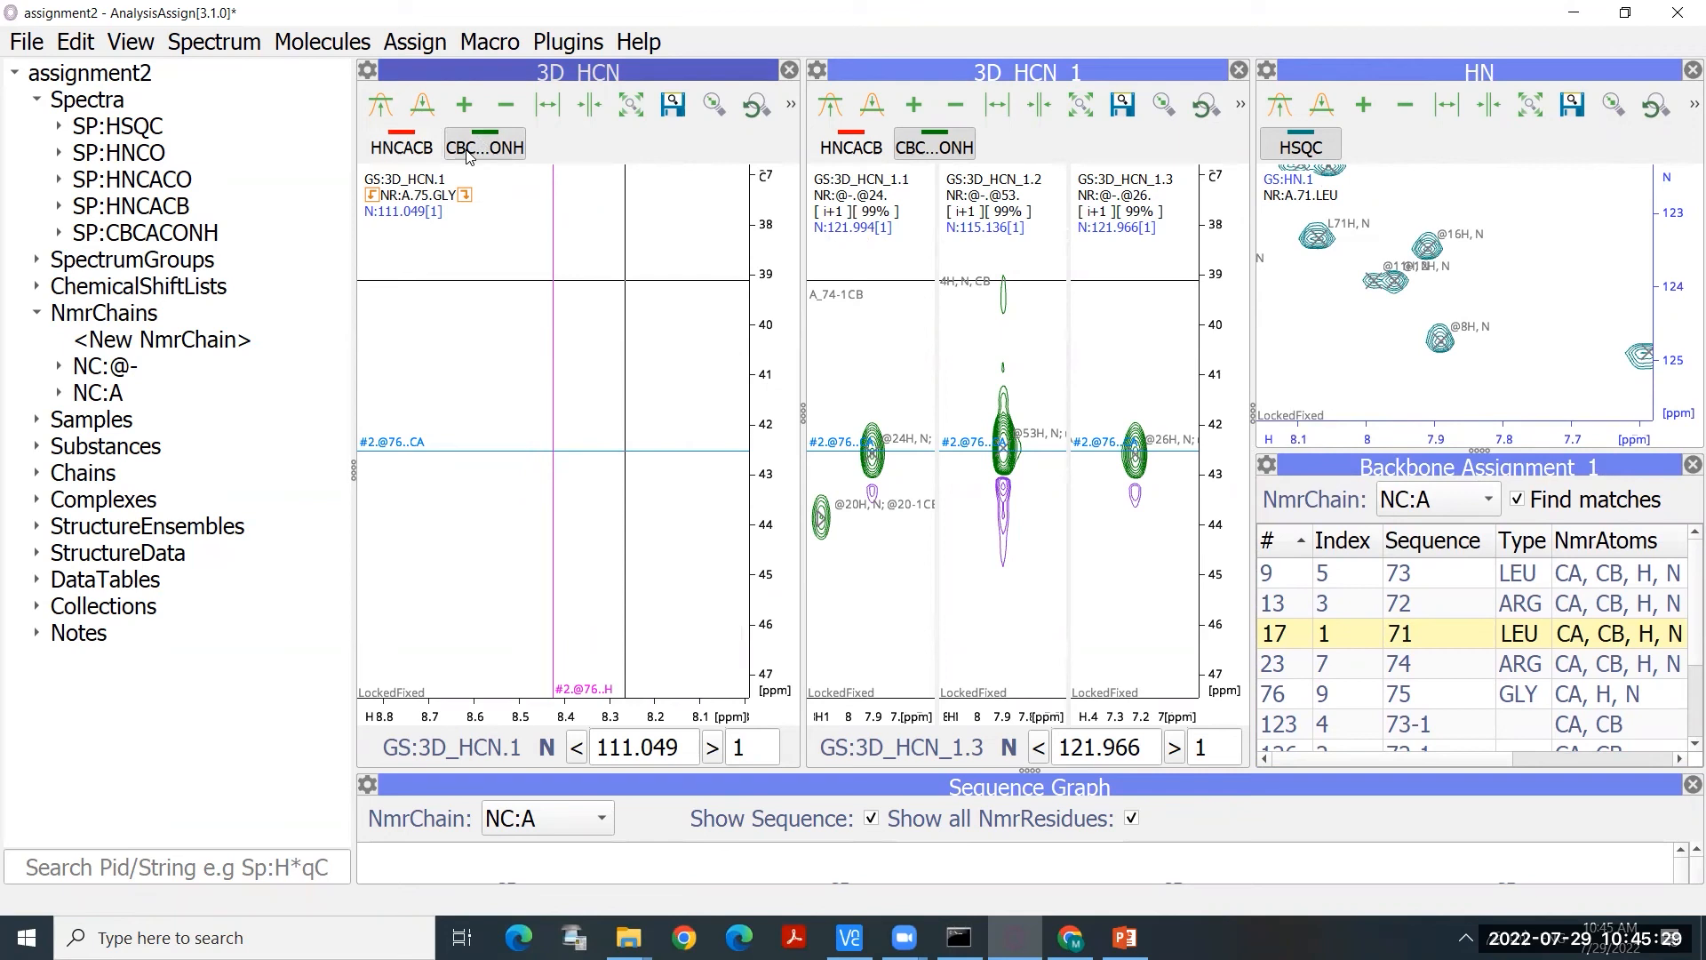
{"action": "left_click", "coordinate": [852, 149]}
{"action": "left_click", "coordinate": [928, 153]}
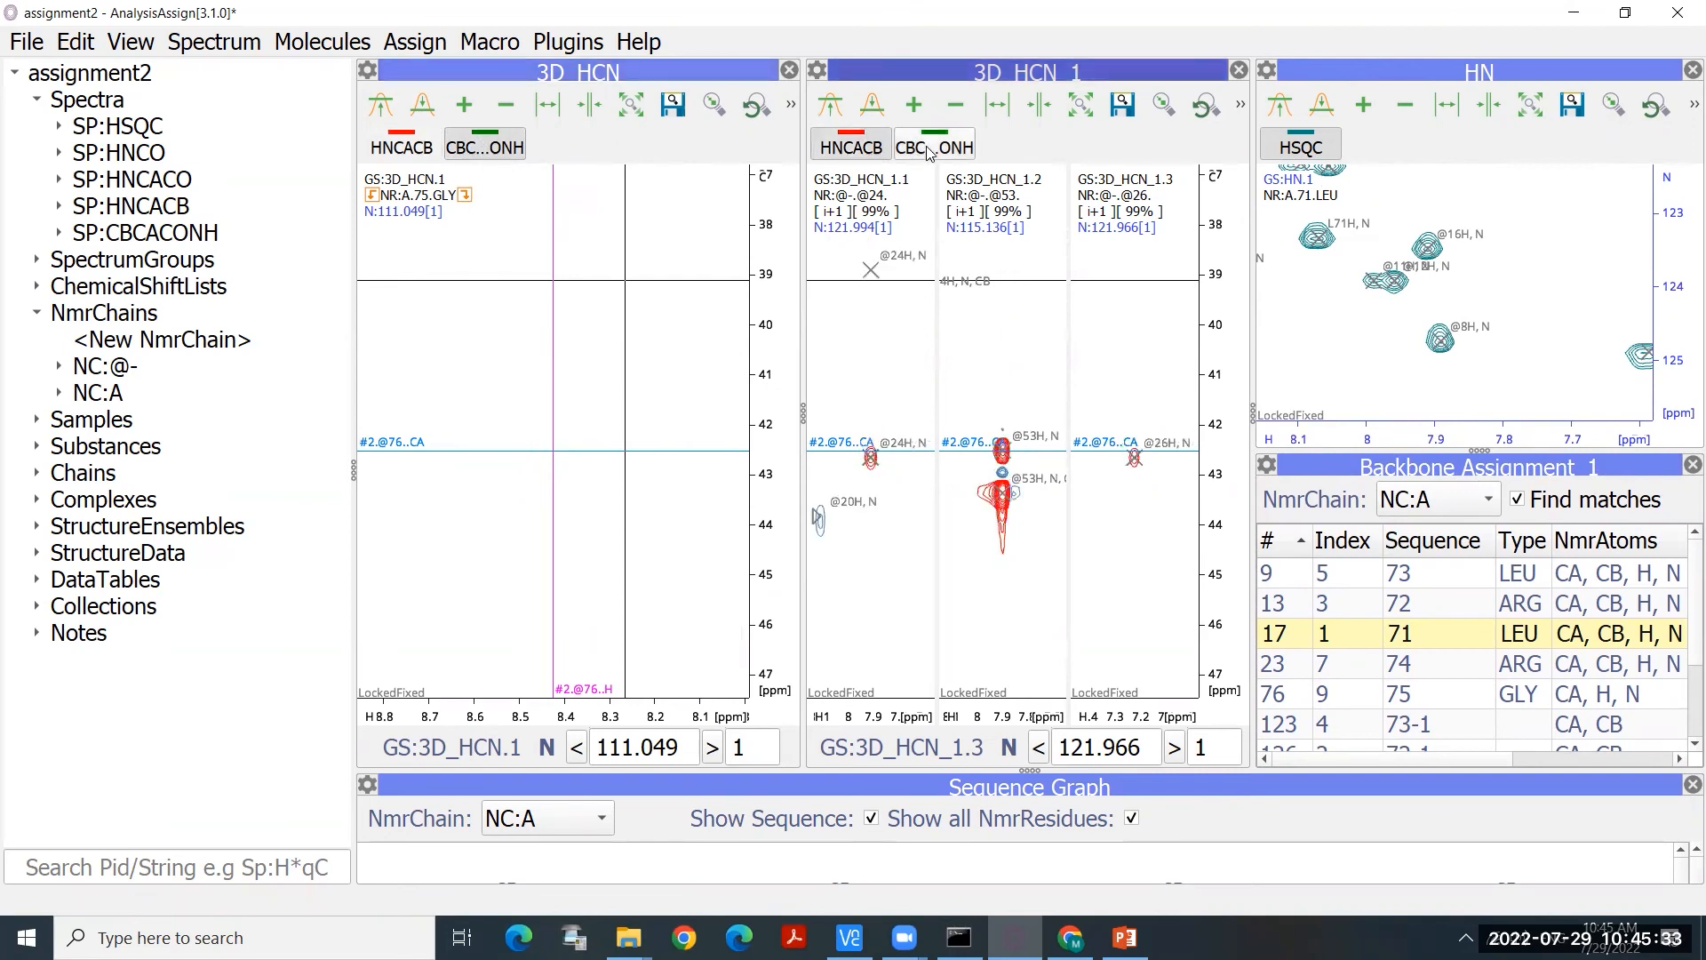
{"action": "left_click", "coordinate": [1447, 508]}
{"action": "left_click", "coordinate": [1433, 551]}
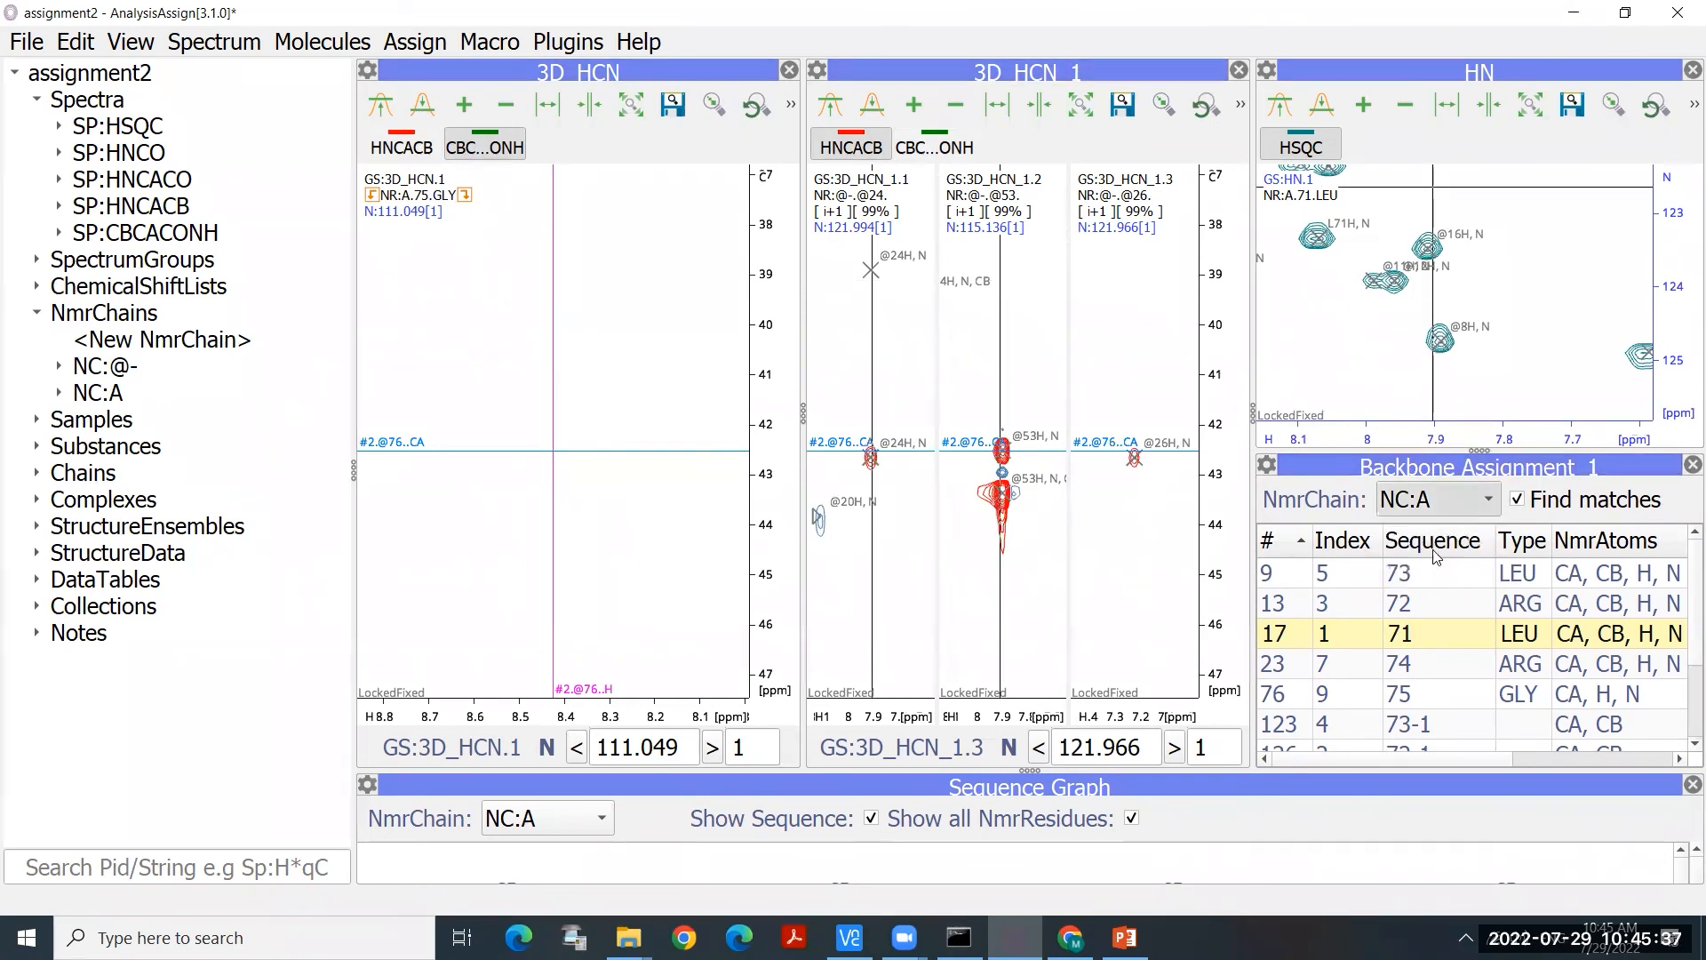
{"action": "left_click_drag", "start_coordinate": [1479, 453], "coordinate": [1484, 285]}
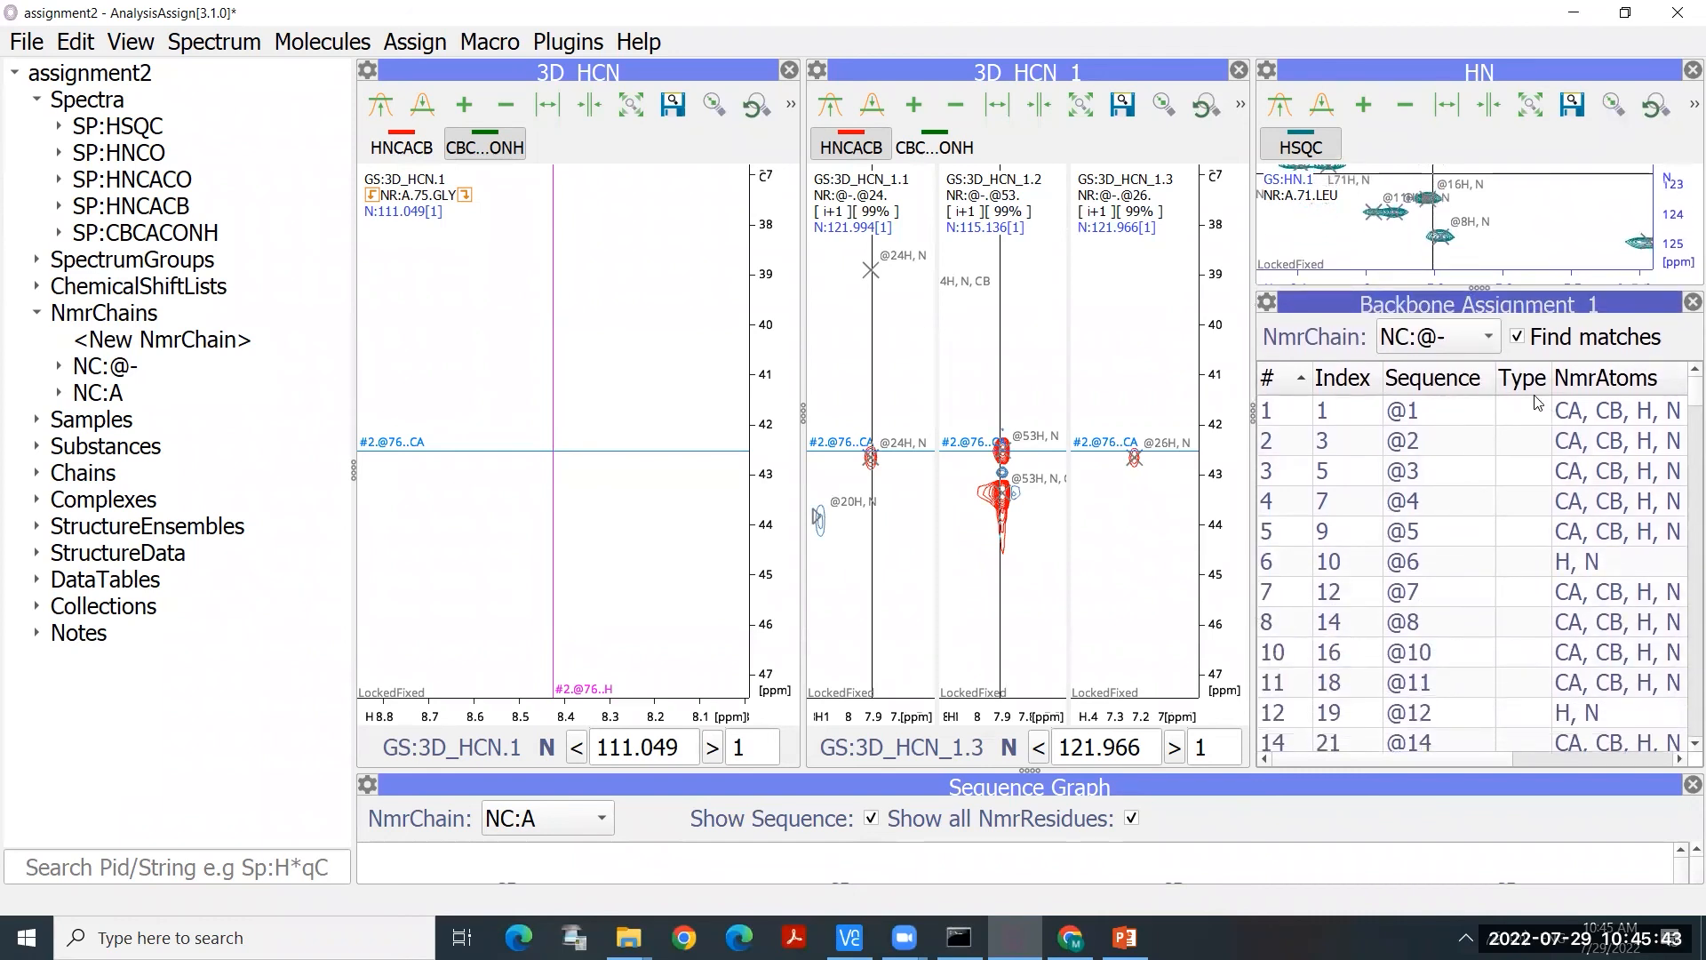
{"action": "scroll", "coordinate": [1683, 392], "scroll_direction": "down", "scroll_amount": 13}
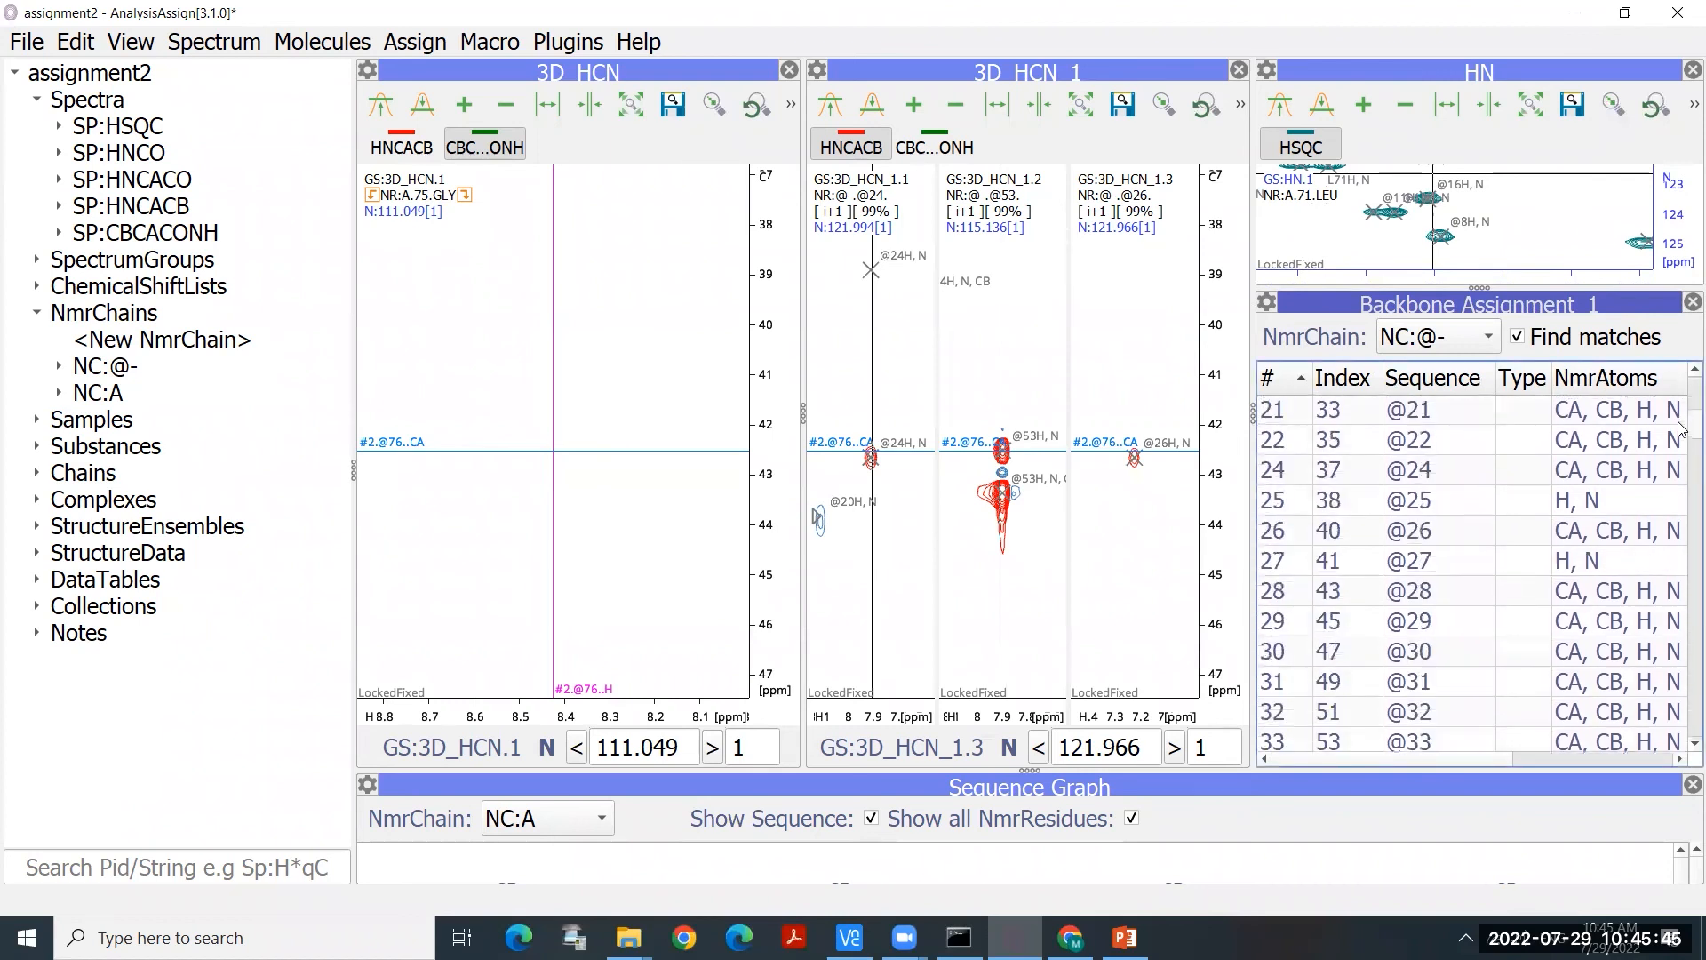
{"action": "scroll", "coordinate": [1682, 462], "scroll_direction": "down", "scroll_amount": 17}
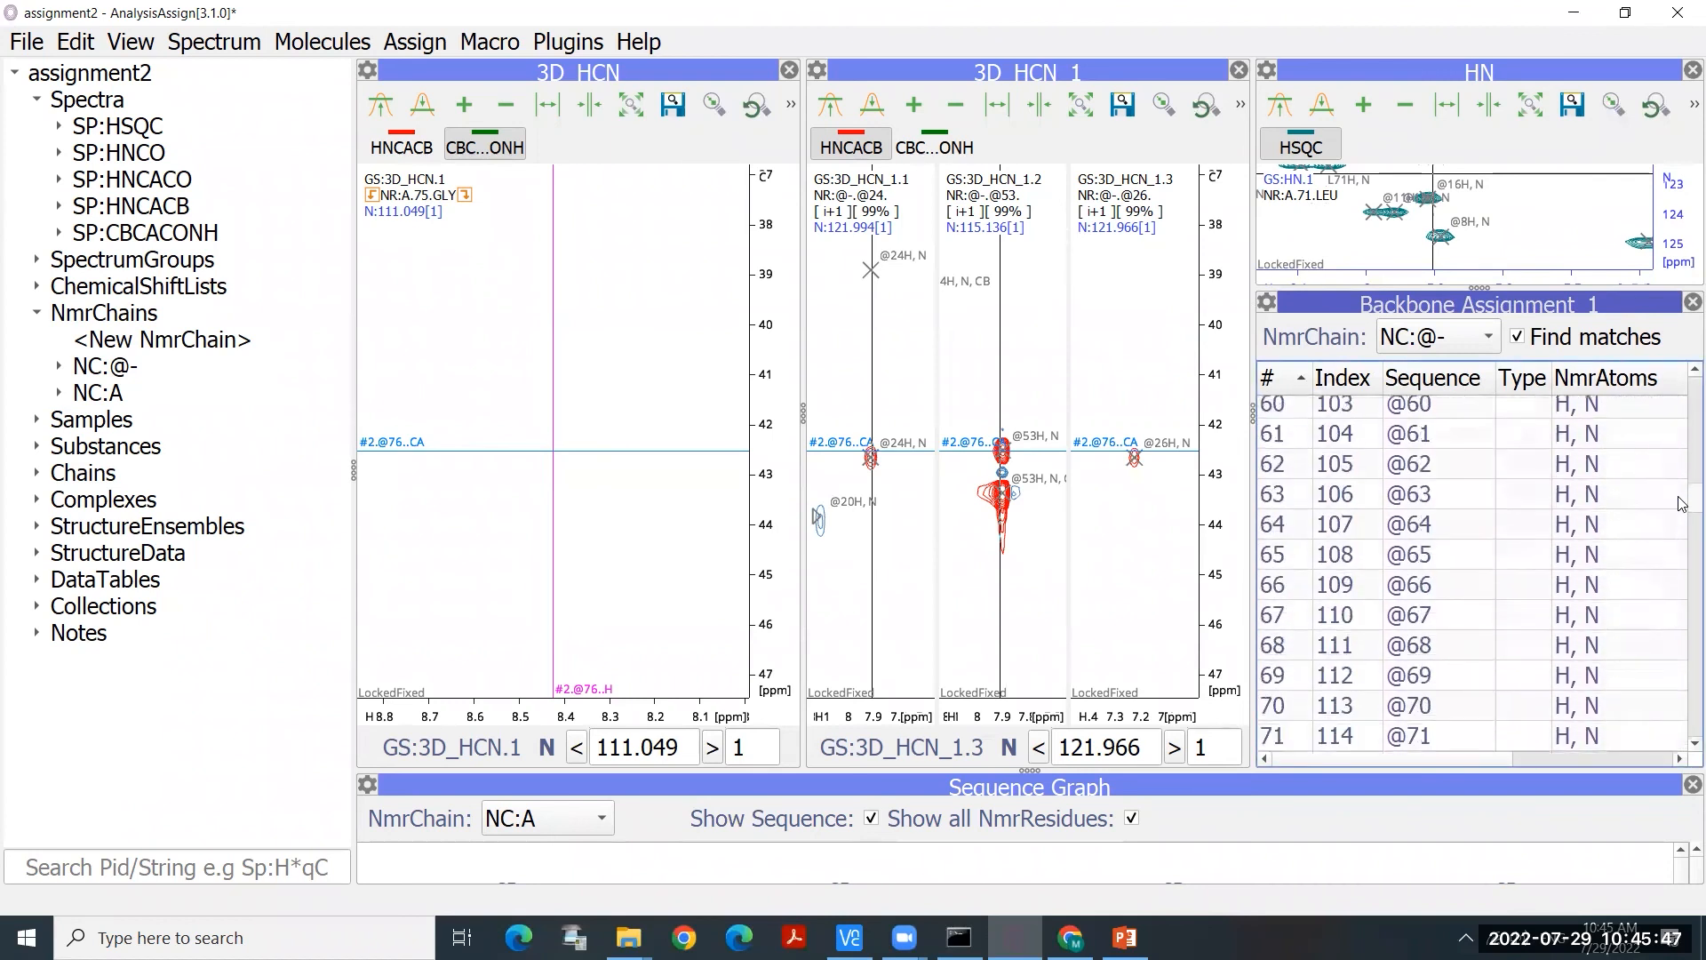
{"action": "scroll", "coordinate": [1683, 573], "scroll_direction": "down", "scroll_amount": 8}
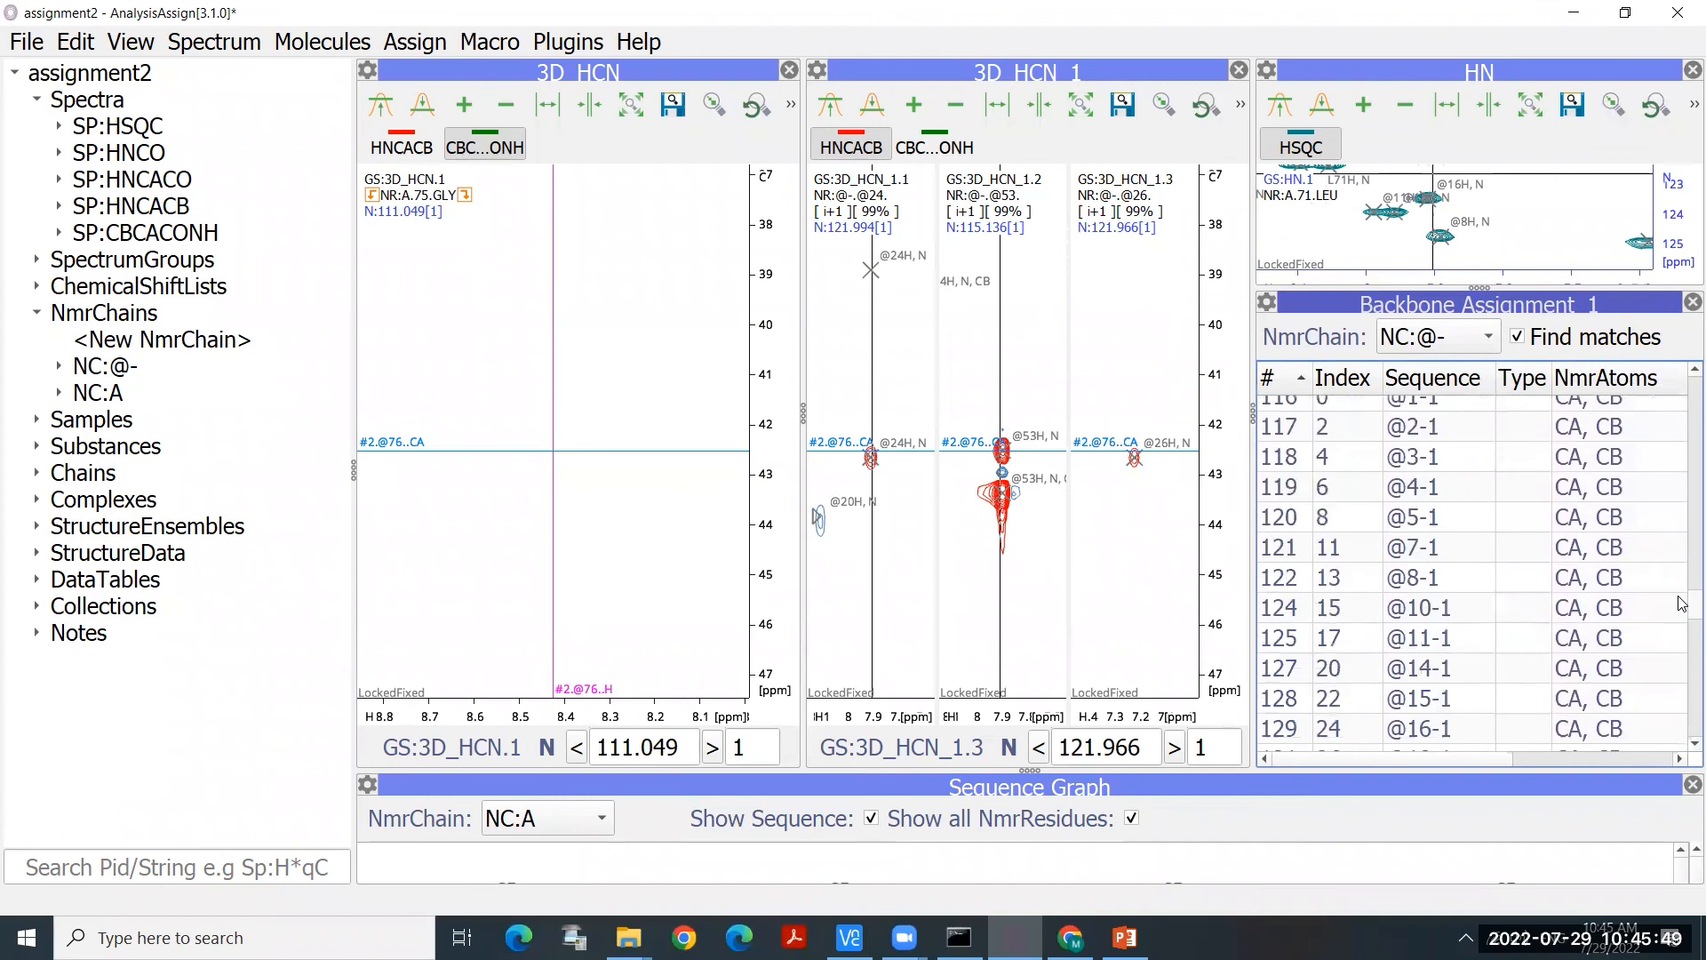
{"action": "scroll", "coordinate": [1683, 600], "scroll_direction": "up", "scroll_amount": 1}
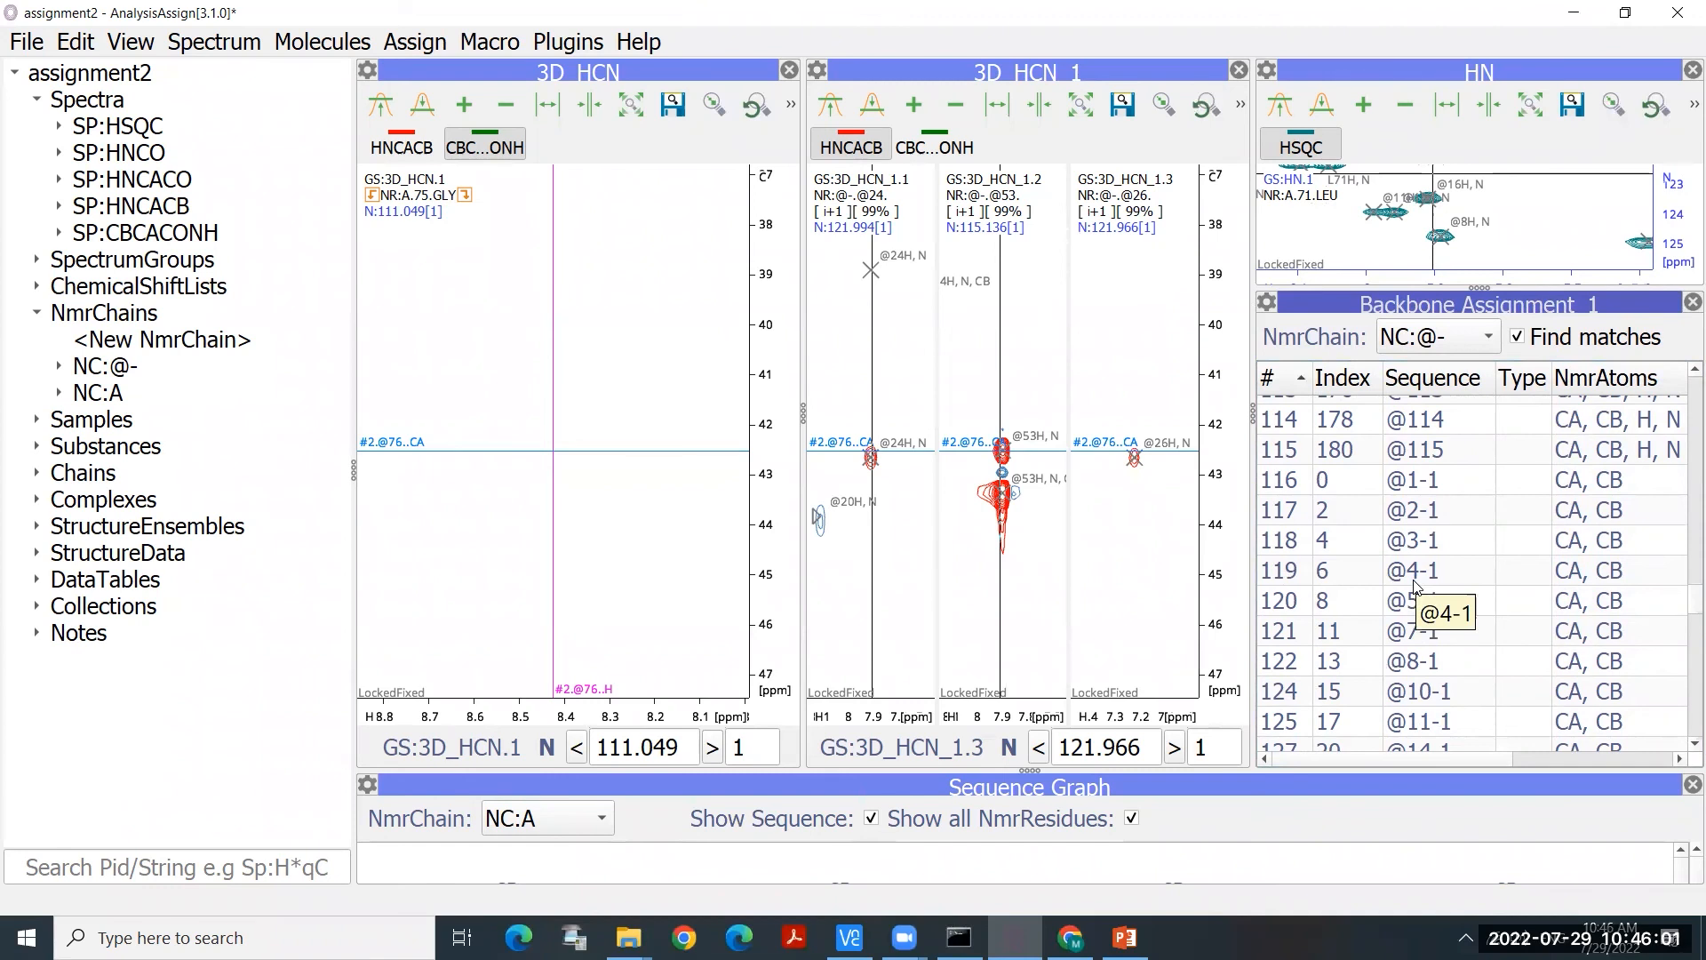
{"action": "scroll", "coordinate": [1419, 586], "scroll_direction": "down", "scroll_amount": 3}
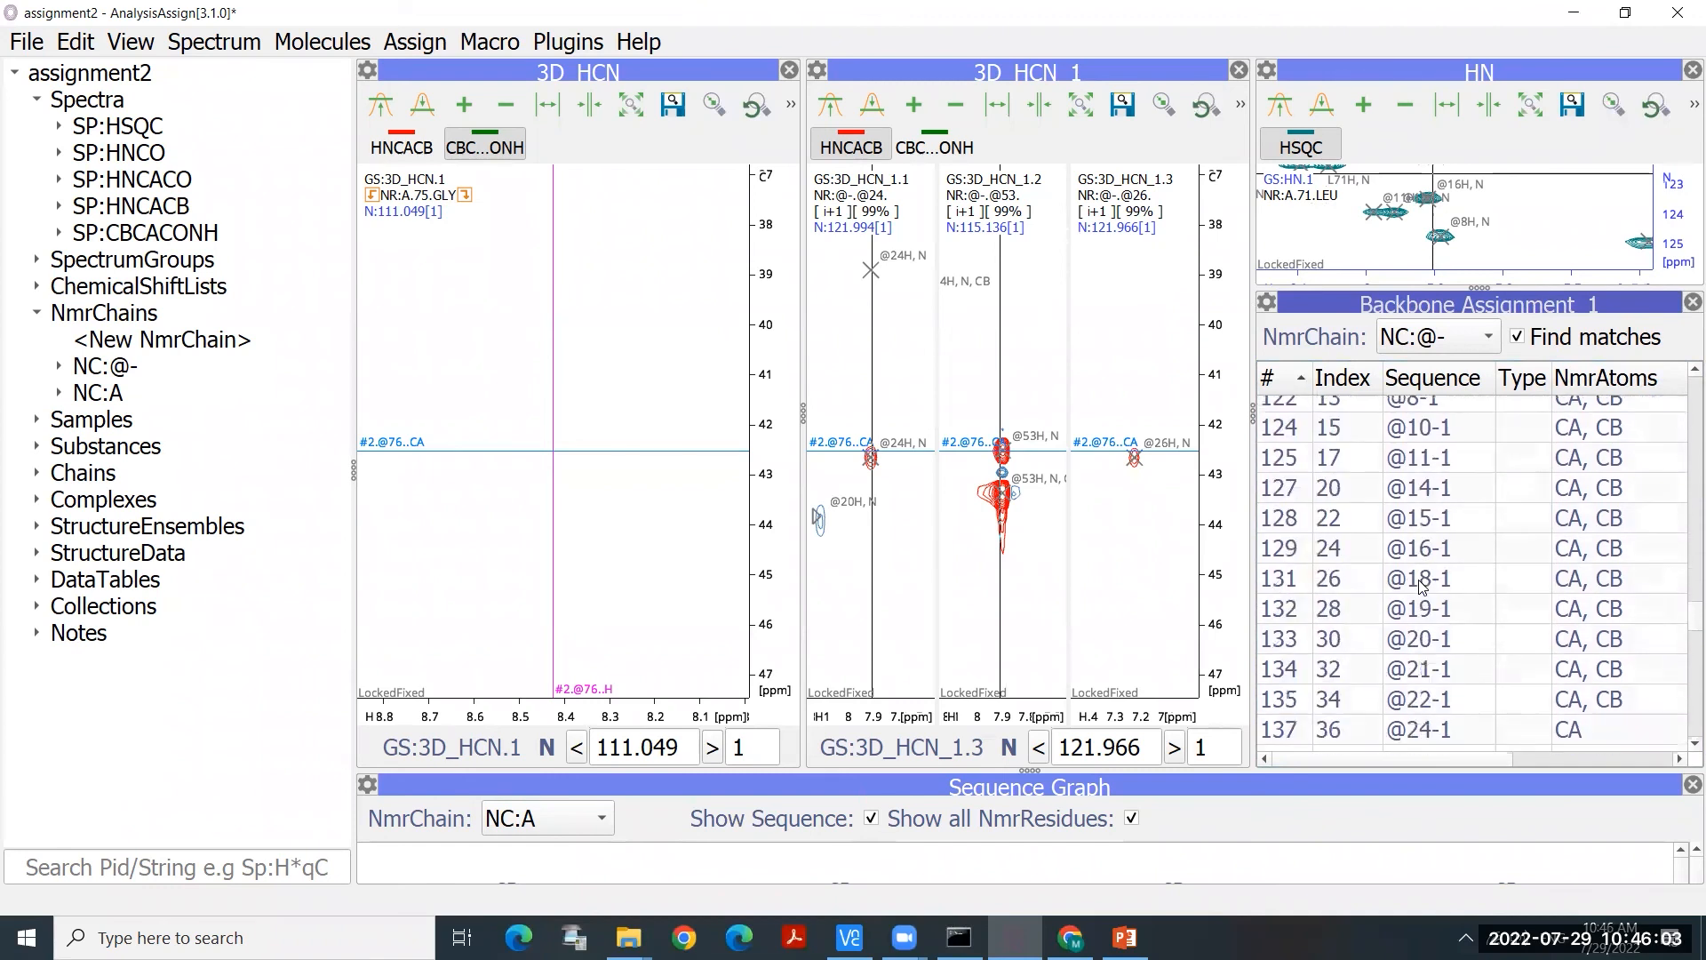
{"action": "scroll", "coordinate": [1421, 584], "scroll_direction": "down", "scroll_amount": 18}
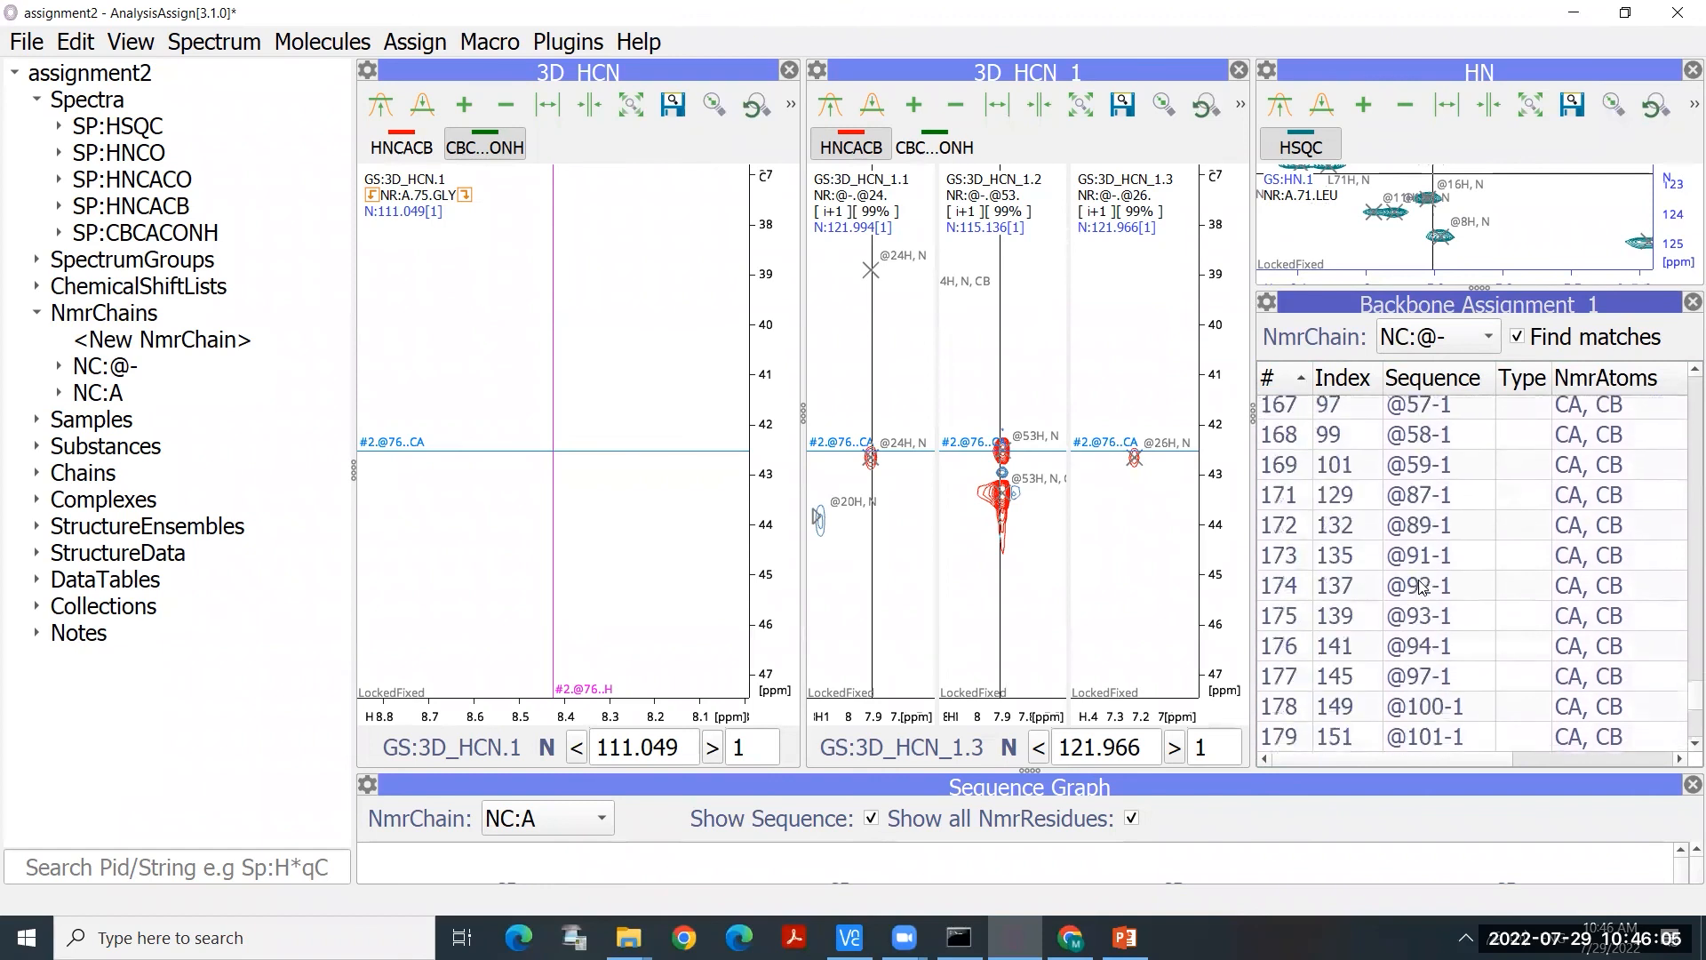
{"action": "scroll", "coordinate": [1444, 500], "scroll_direction": "up", "scroll_amount": 2}
{"action": "left_click", "coordinate": [1435, 560]}
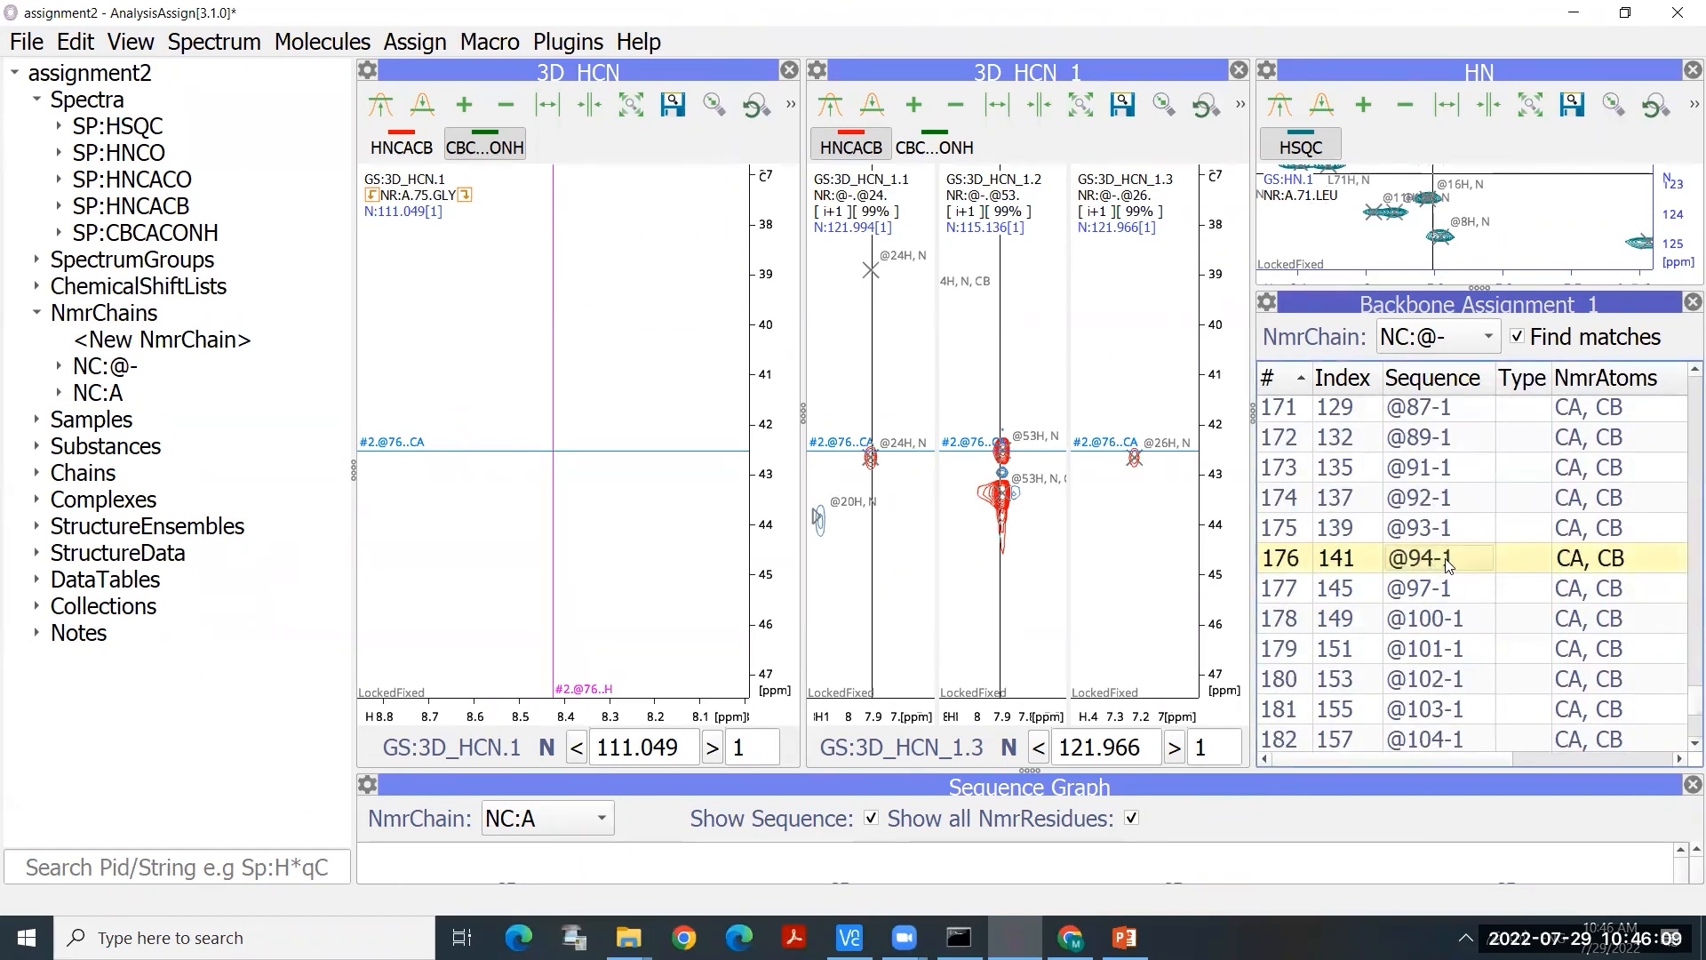
{"action": "double_click", "coordinate": [1447, 566]}
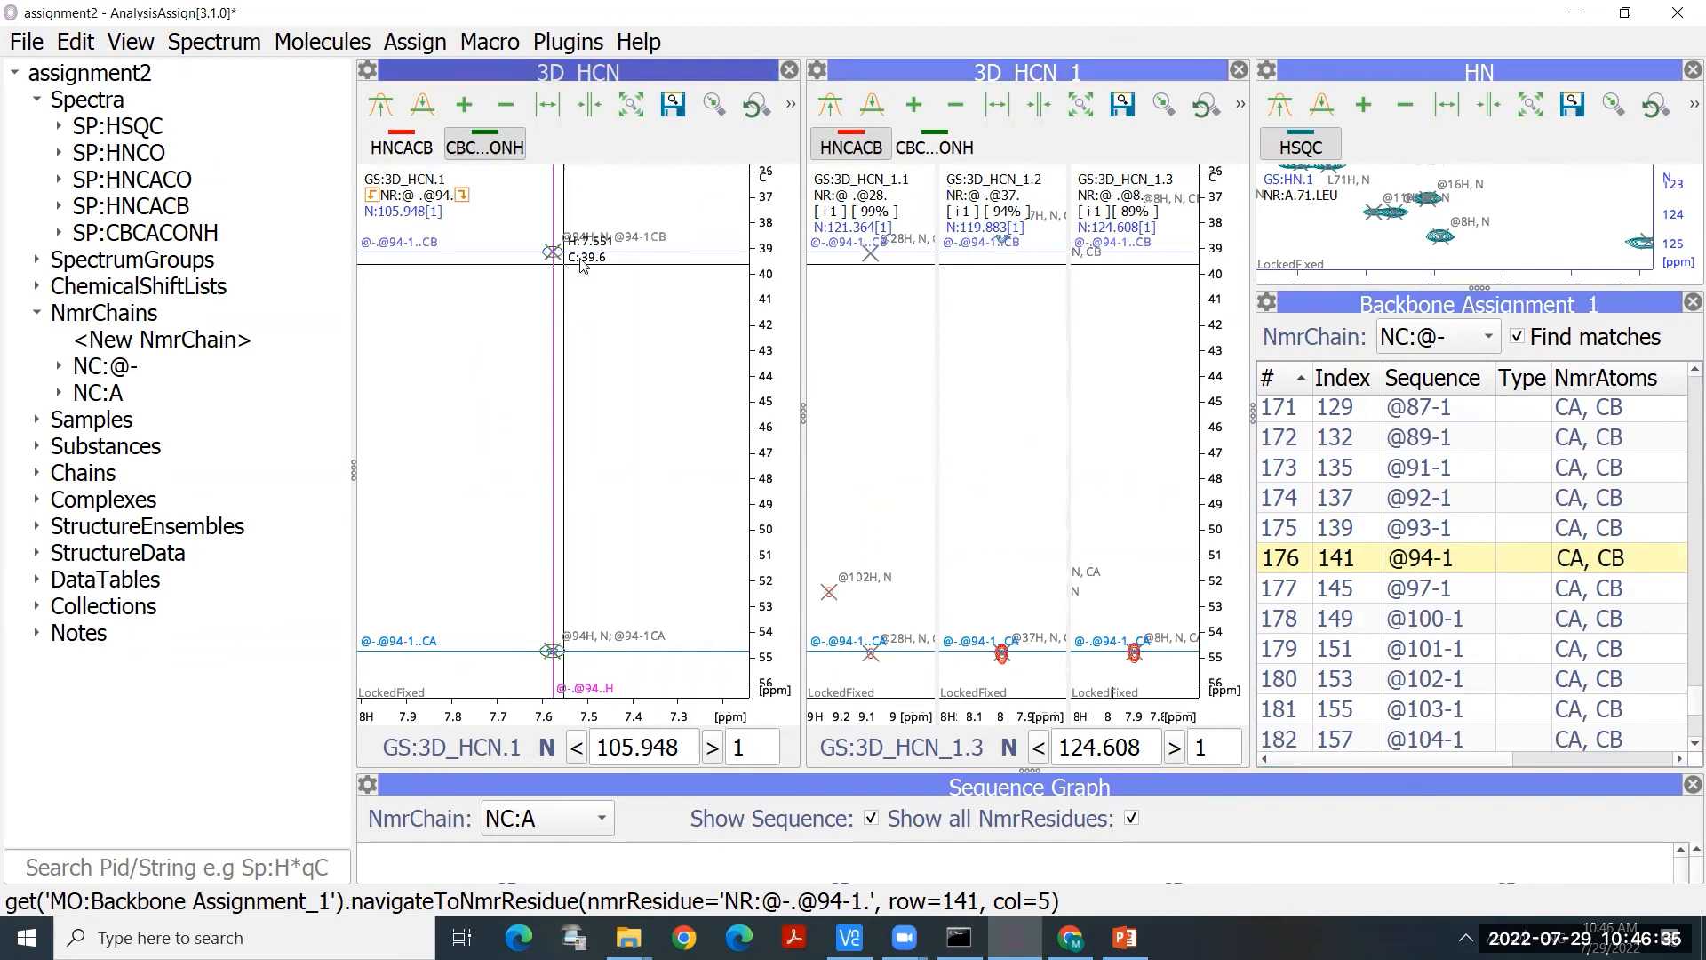
Step: Adjust the HNCACB contour base in 3D_HCN_1 to about 1.88 million, low enough to show the CA and CB peaks
{"action": "left_click", "coordinate": [832, 109]}
{"action": "left_click", "coordinate": [832, 108]}
{"action": "left_click", "coordinate": [870, 113]}
{"action": "left_click", "coordinate": [870, 113]}
{"action": "left_click", "coordinate": [838, 110]}
{"action": "left_click", "coordinate": [870, 110]}
{"action": "left_click", "coordinate": [870, 110]}
{"action": "left_click", "coordinate": [834, 116]}
{"action": "left_click", "coordinate": [870, 112]}
{"action": "left_click", "coordinate": [873, 112]}
{"action": "left_click", "coordinate": [873, 112]}
{"action": "left_click", "coordinate": [873, 110]}
{"action": "left_click", "coordinate": [873, 110]}
{"action": "left_click", "coordinate": [871, 106]}
{"action": "left_click", "coordinate": [874, 108]}
{"action": "left_click", "coordinate": [874, 109]}
{"action": "left_click", "coordinate": [873, 109]}
{"action": "left_click", "coordinate": [874, 108]}
{"action": "left_click", "coordinate": [874, 109]}
{"action": "left_click", "coordinate": [874, 109]}
{"action": "left_click", "coordinate": [874, 109]}
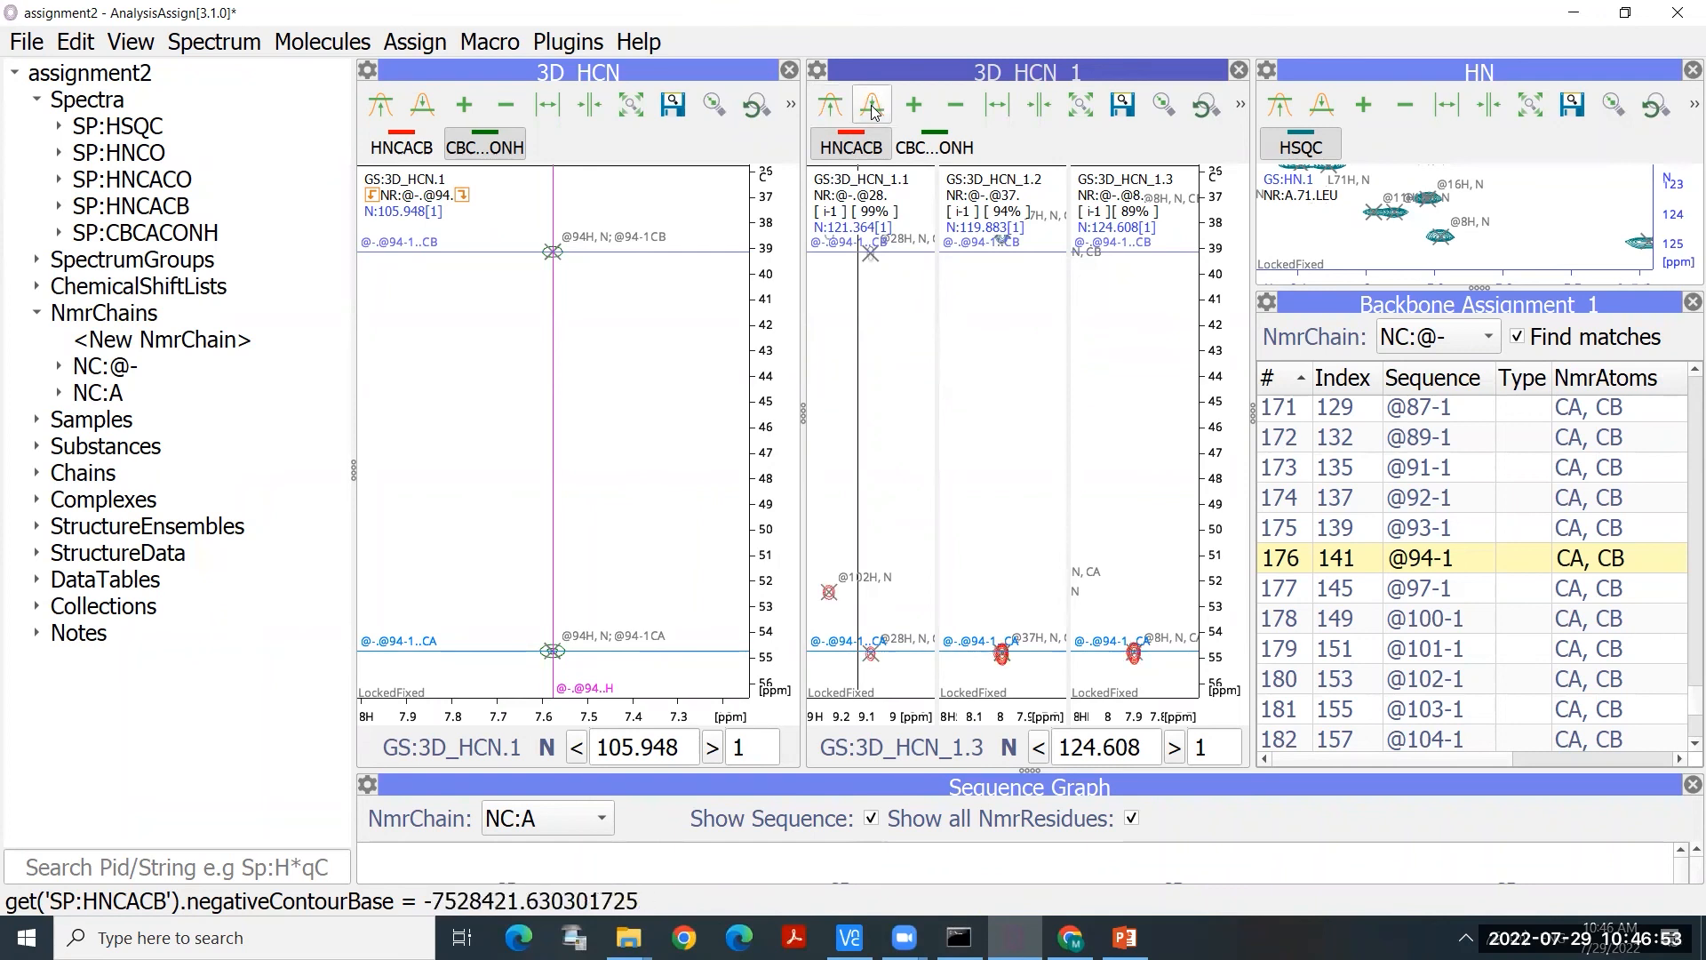
{"action": "left_click", "coordinate": [874, 108]}
{"action": "left_click", "coordinate": [873, 108]}
{"action": "left_click", "coordinate": [874, 109]}
{"action": "left_click", "coordinate": [874, 109]}
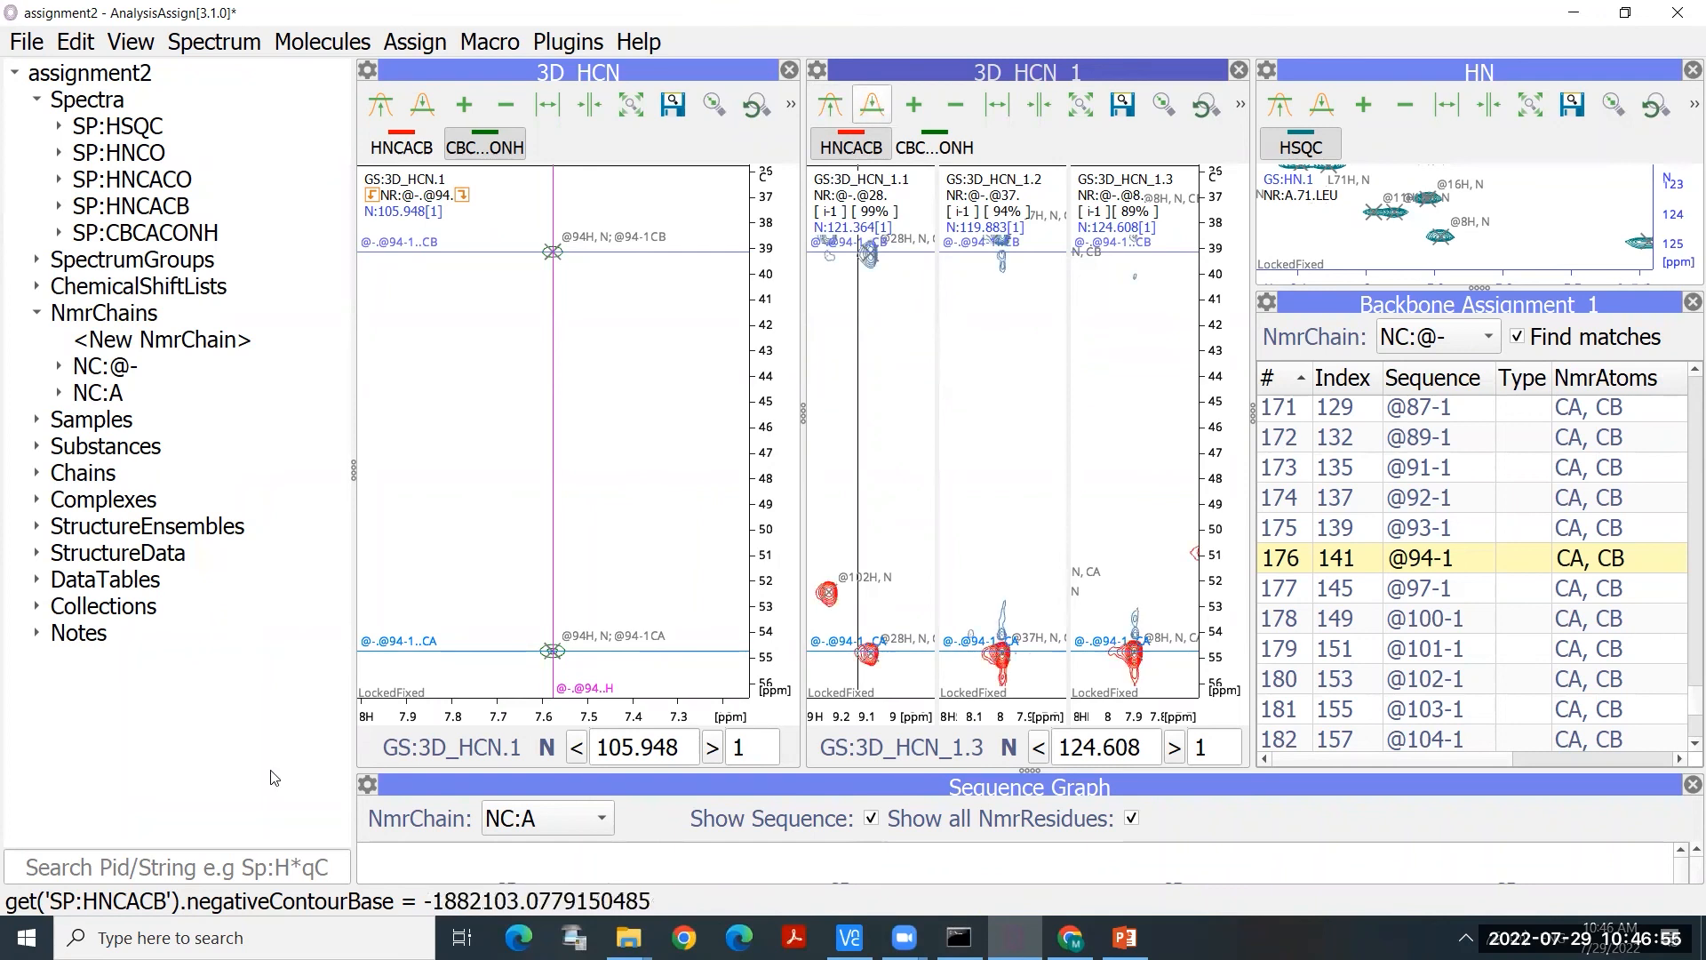
{"action": "left_click", "coordinate": [874, 108]}
{"action": "left_click", "coordinate": [840, 107]}
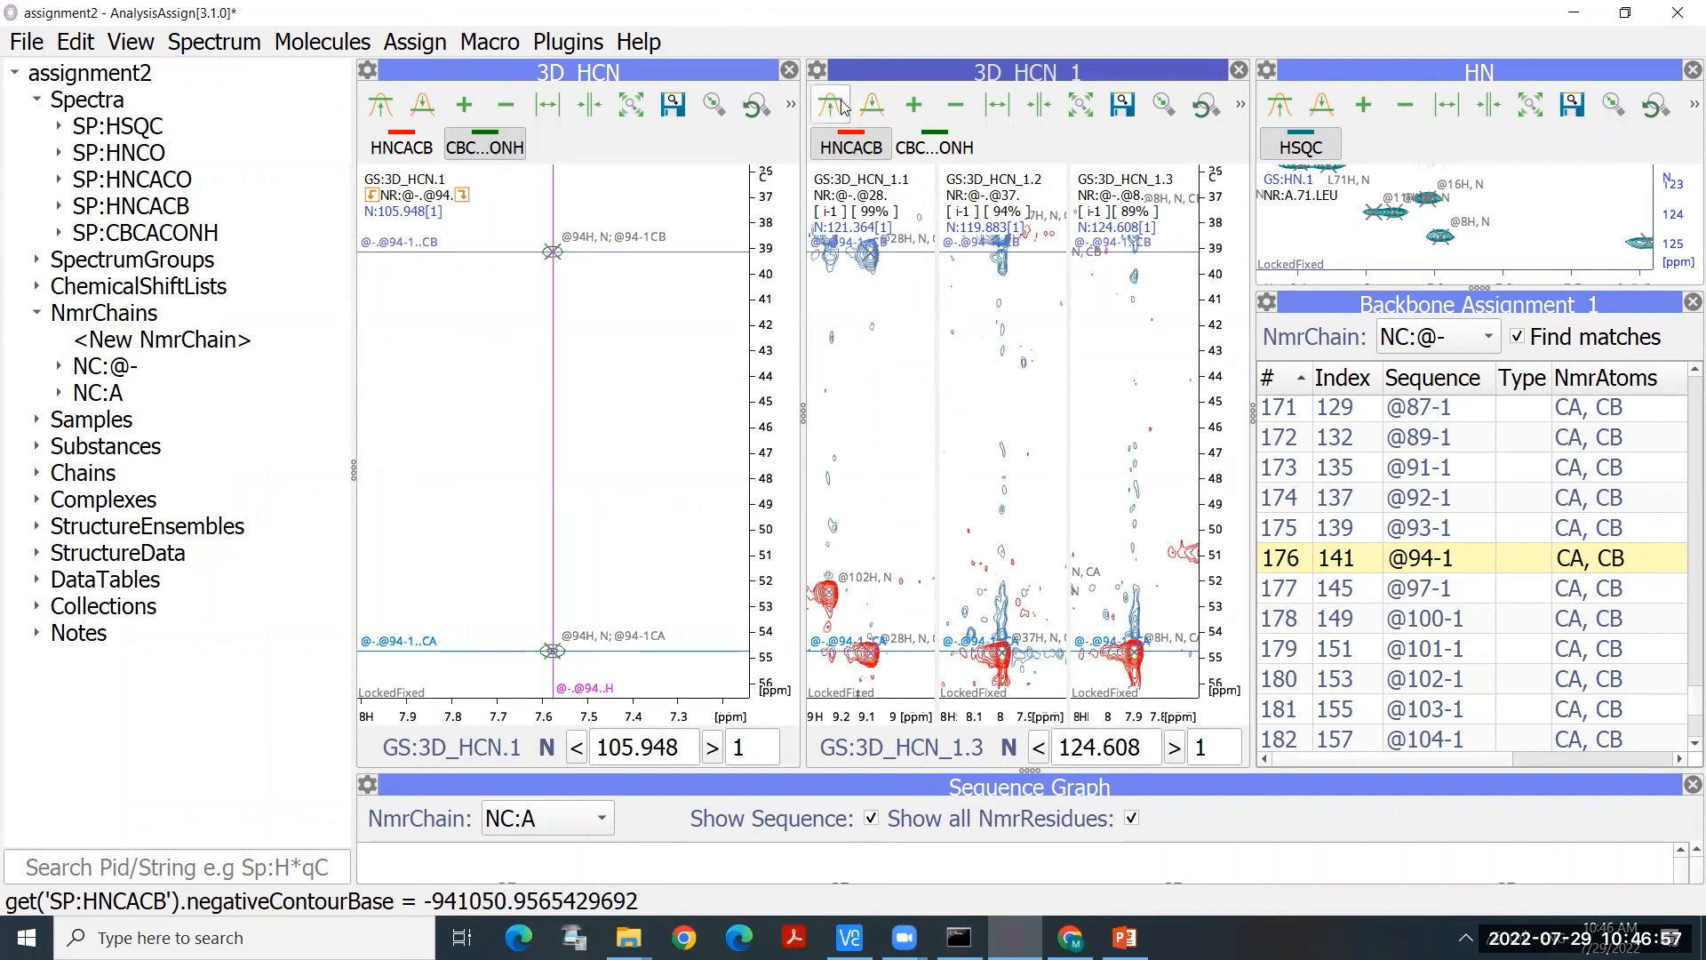
{"action": "left_click", "coordinate": [839, 107]}
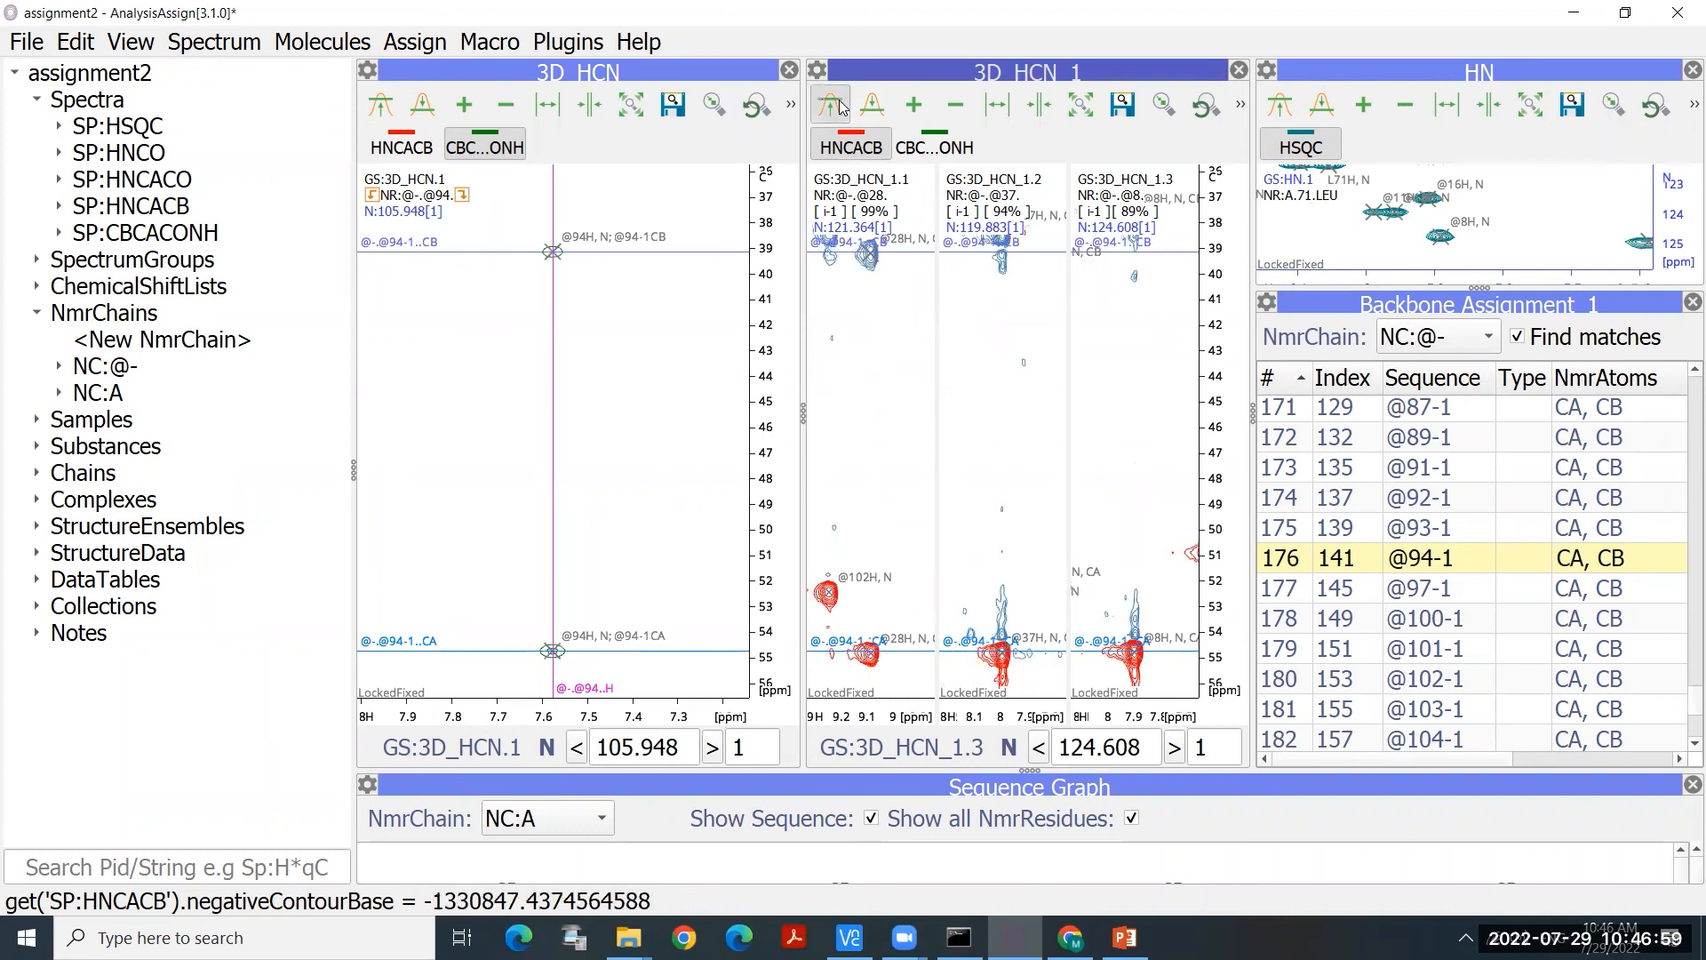
{"action": "left_click", "coordinate": [840, 106]}
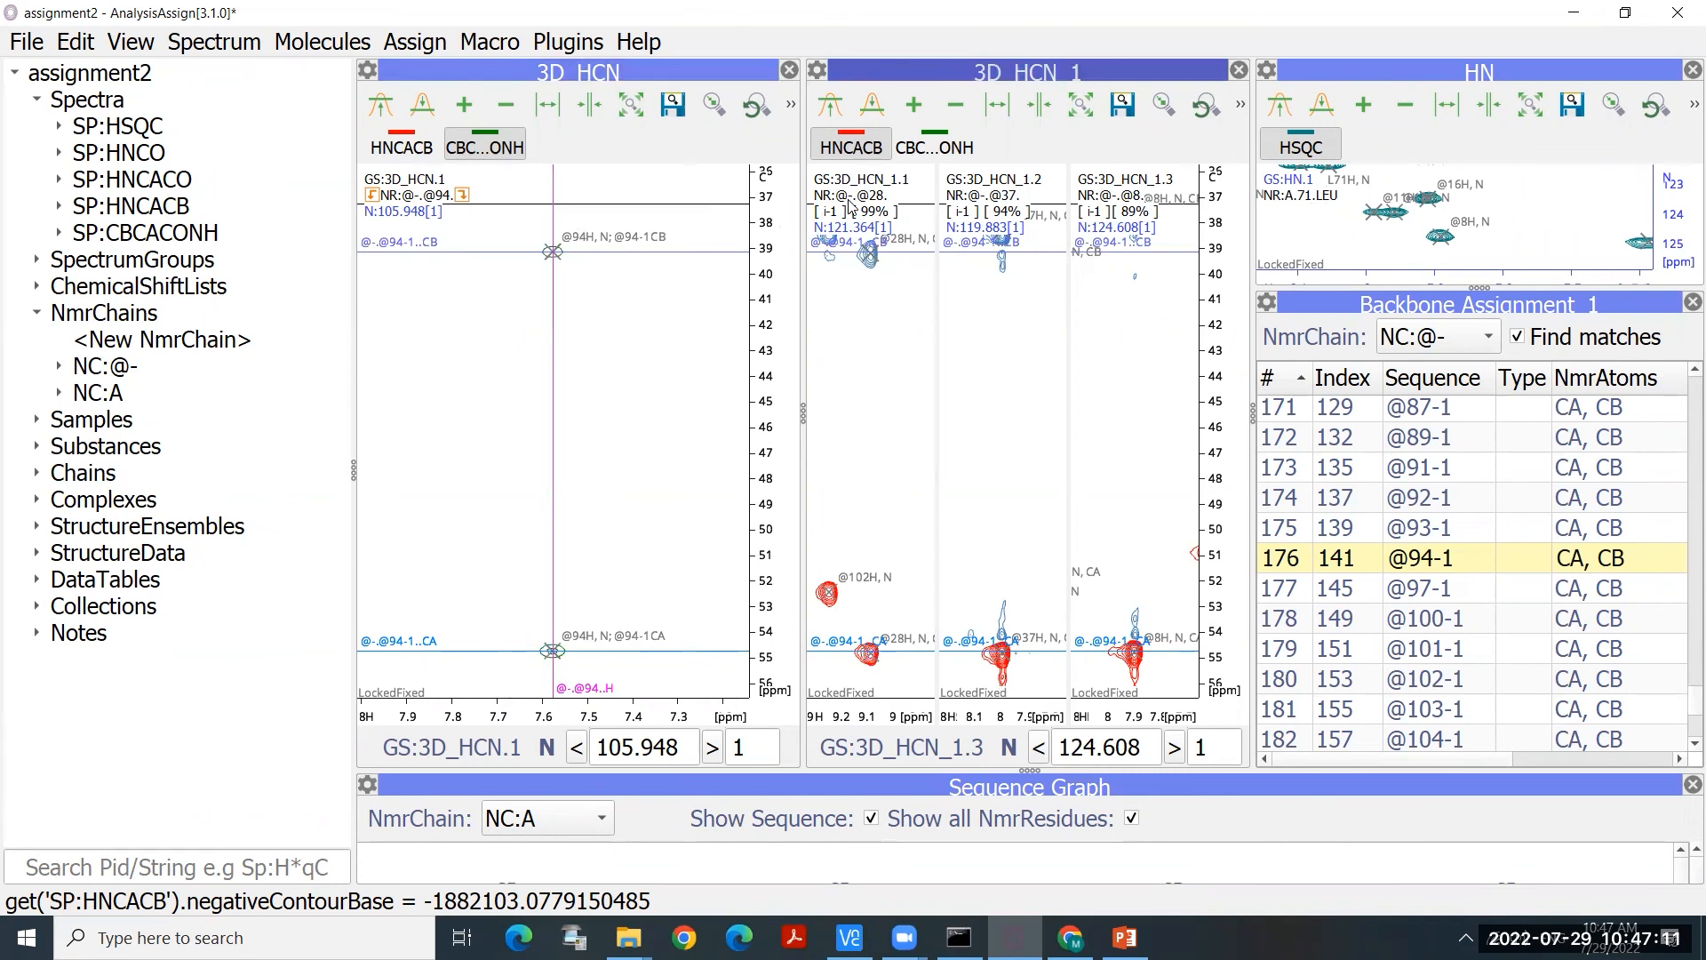
{"action": "left_click_drag", "start_coordinate": [850, 206], "coordinate": [369, 199]}
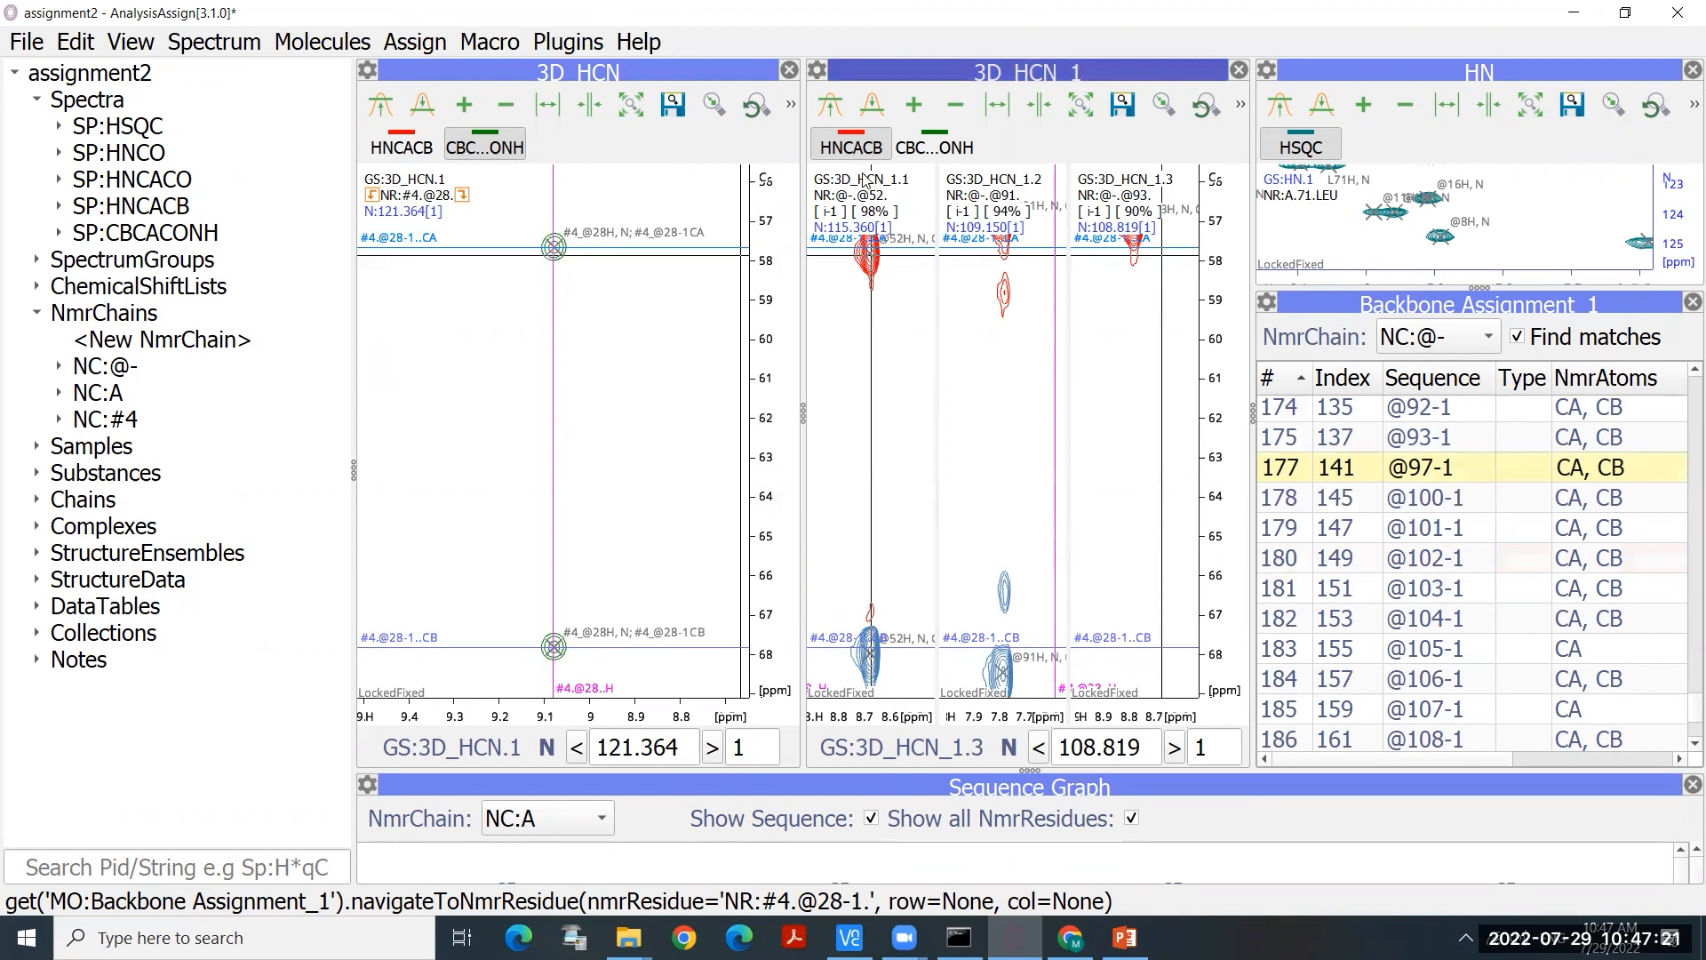
{"action": "left_click_drag", "start_coordinate": [852, 200], "coordinate": [371, 202]}
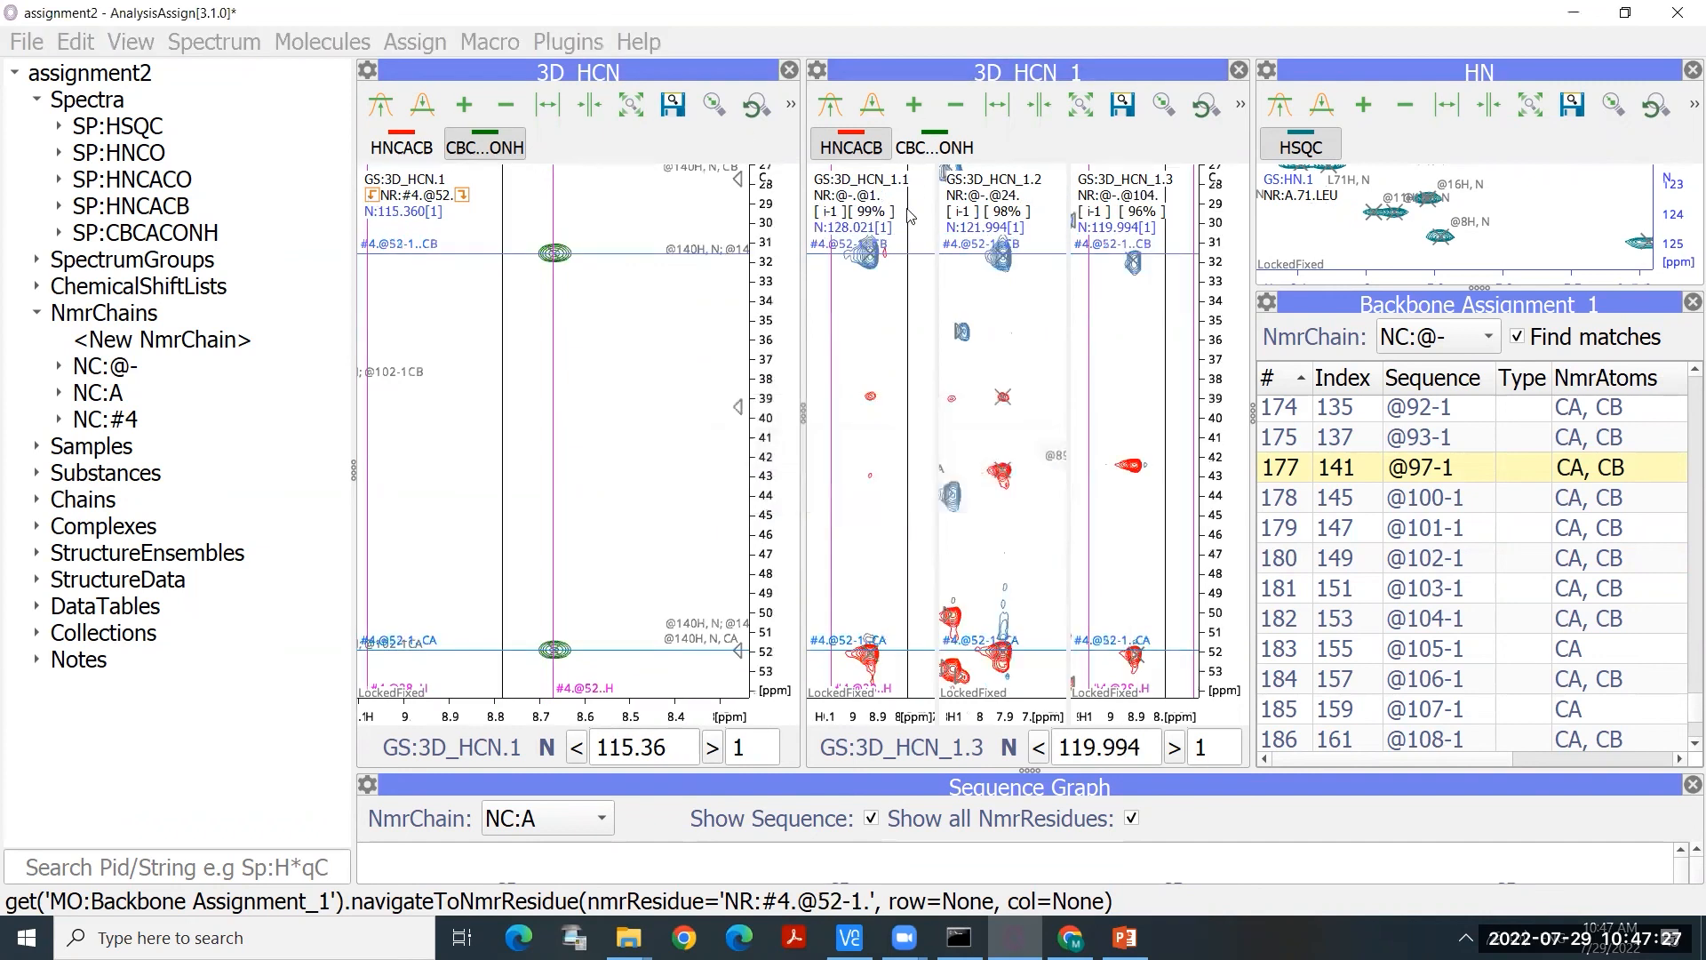
{"action": "left_click_drag", "start_coordinate": [851, 200], "coordinate": [381, 205]}
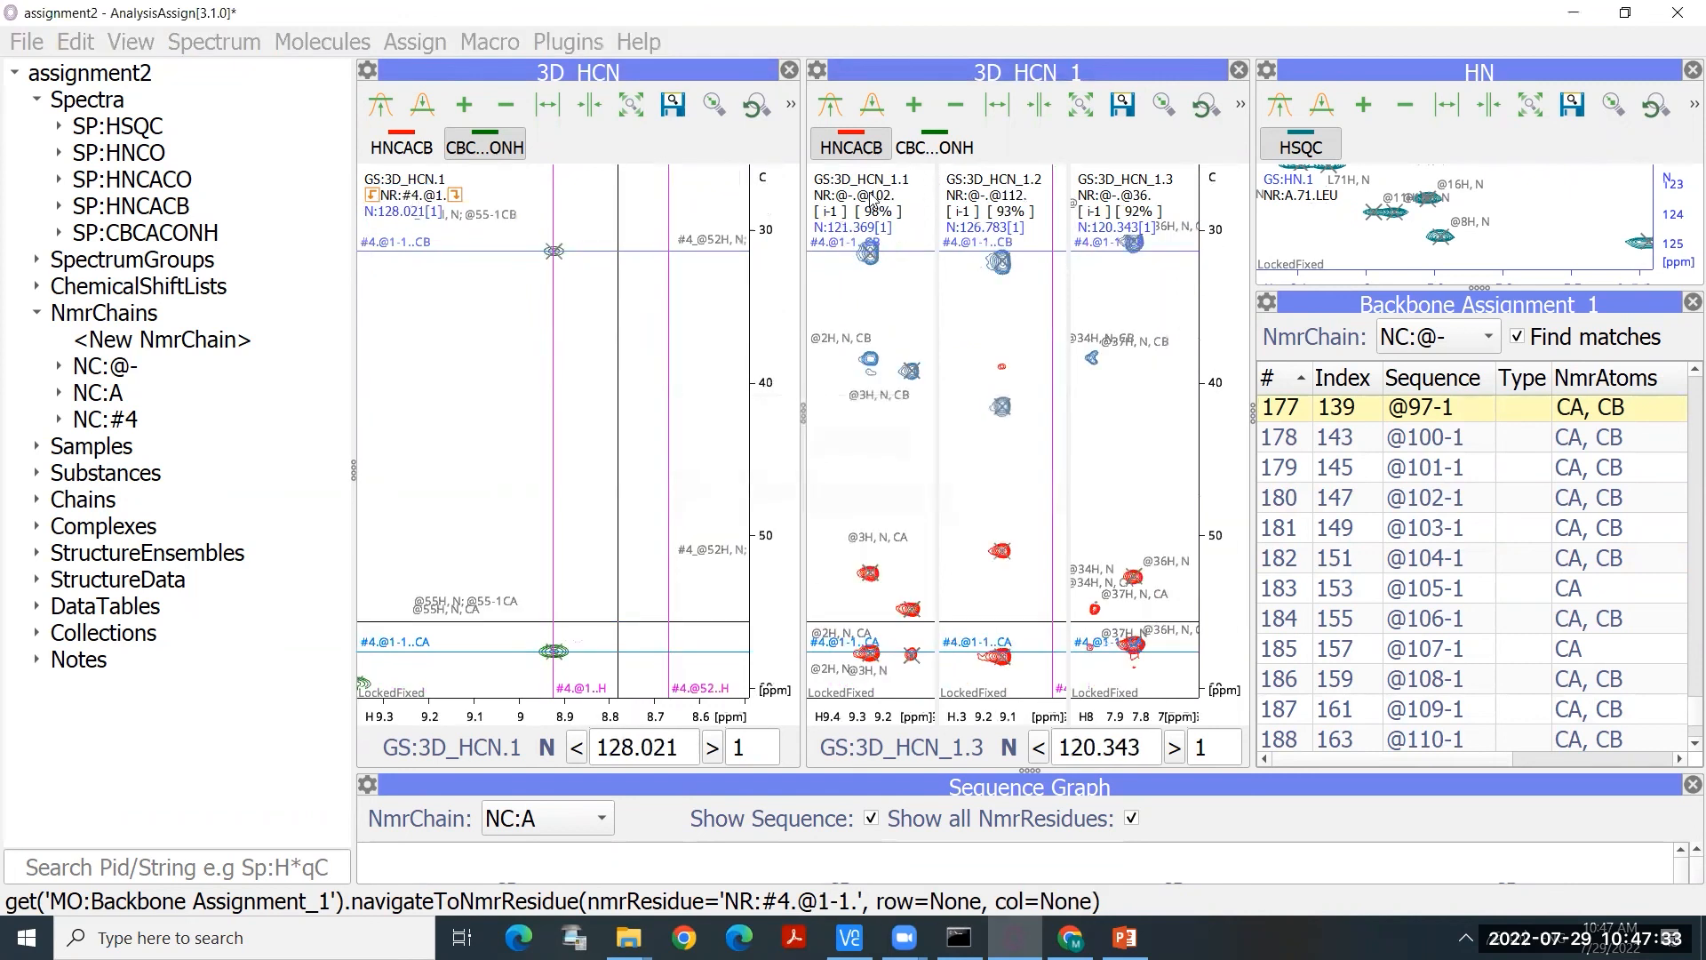
{"action": "left_click_drag", "start_coordinate": [859, 200], "coordinate": [381, 199]}
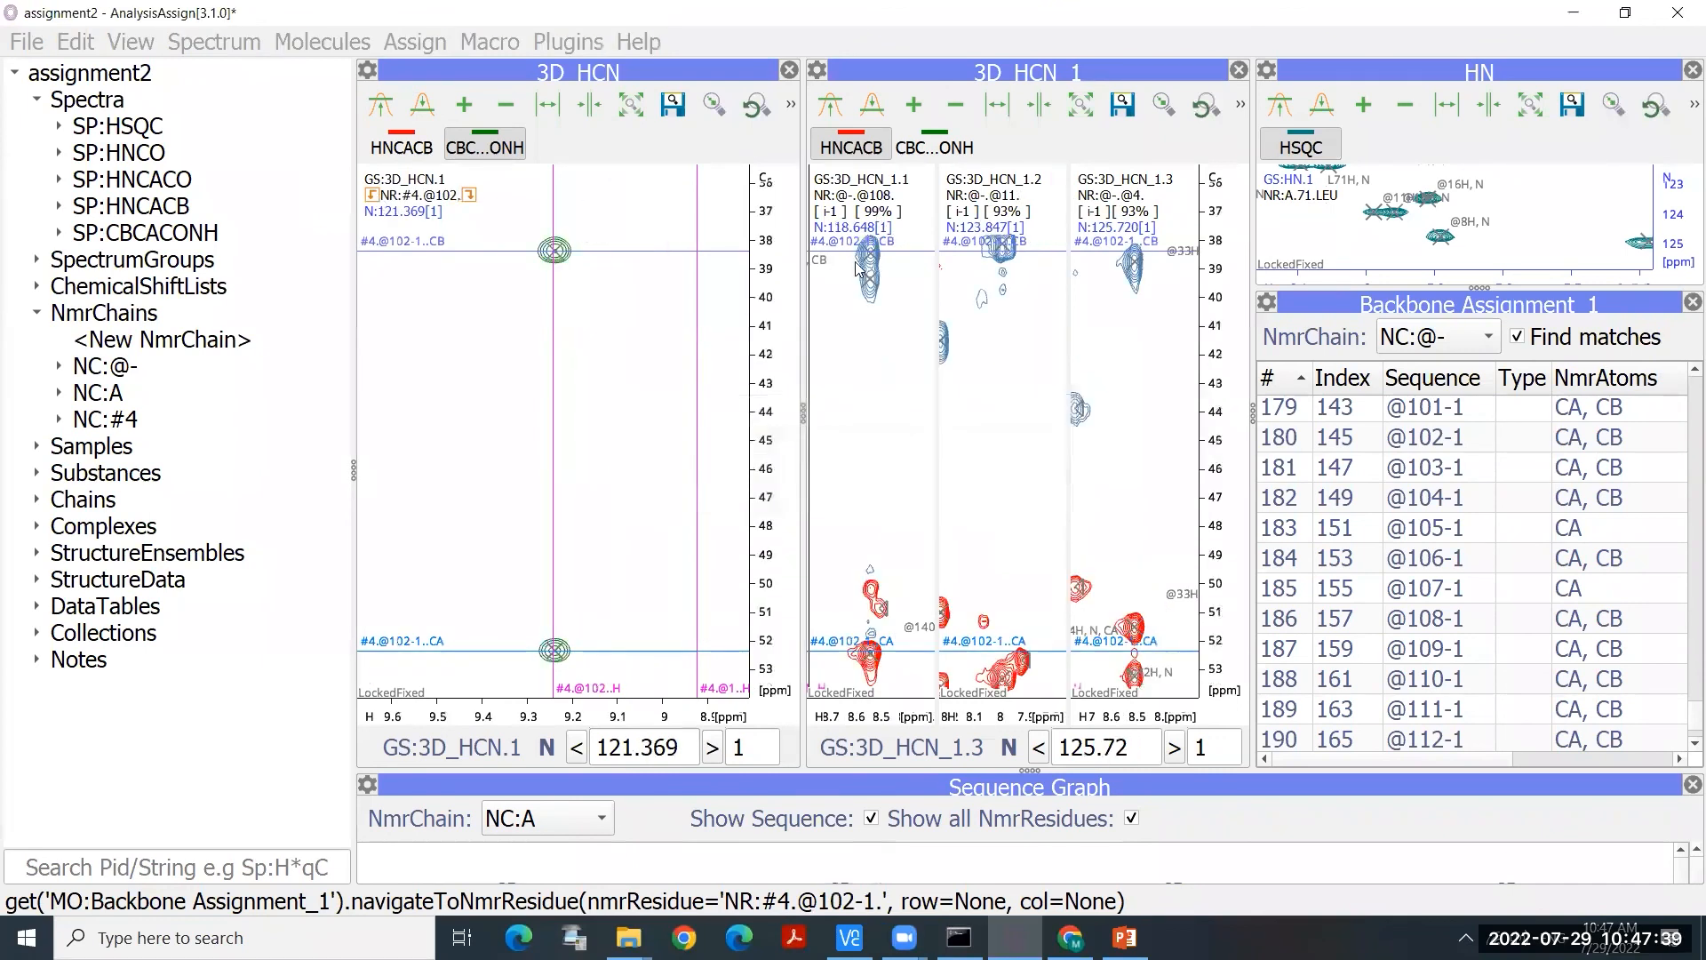
{"action": "left_click_drag", "start_coordinate": [850, 205], "coordinate": [372, 199]}
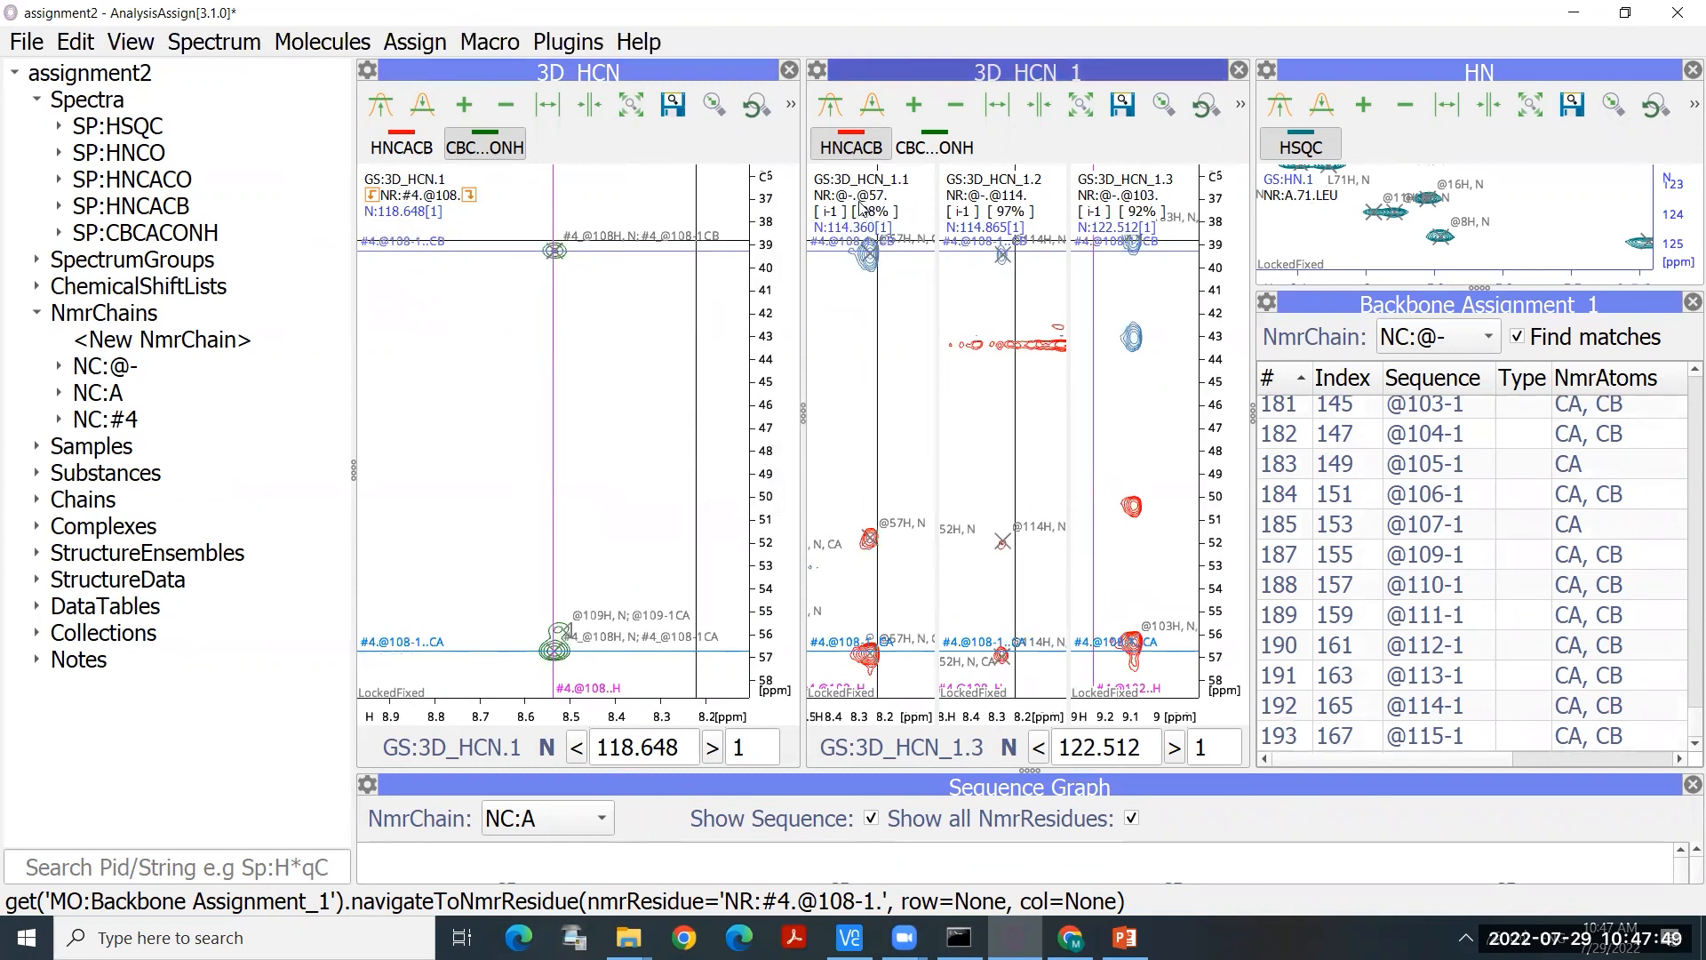
{"action": "left_click_drag", "start_coordinate": [850, 205], "coordinate": [384, 201]}
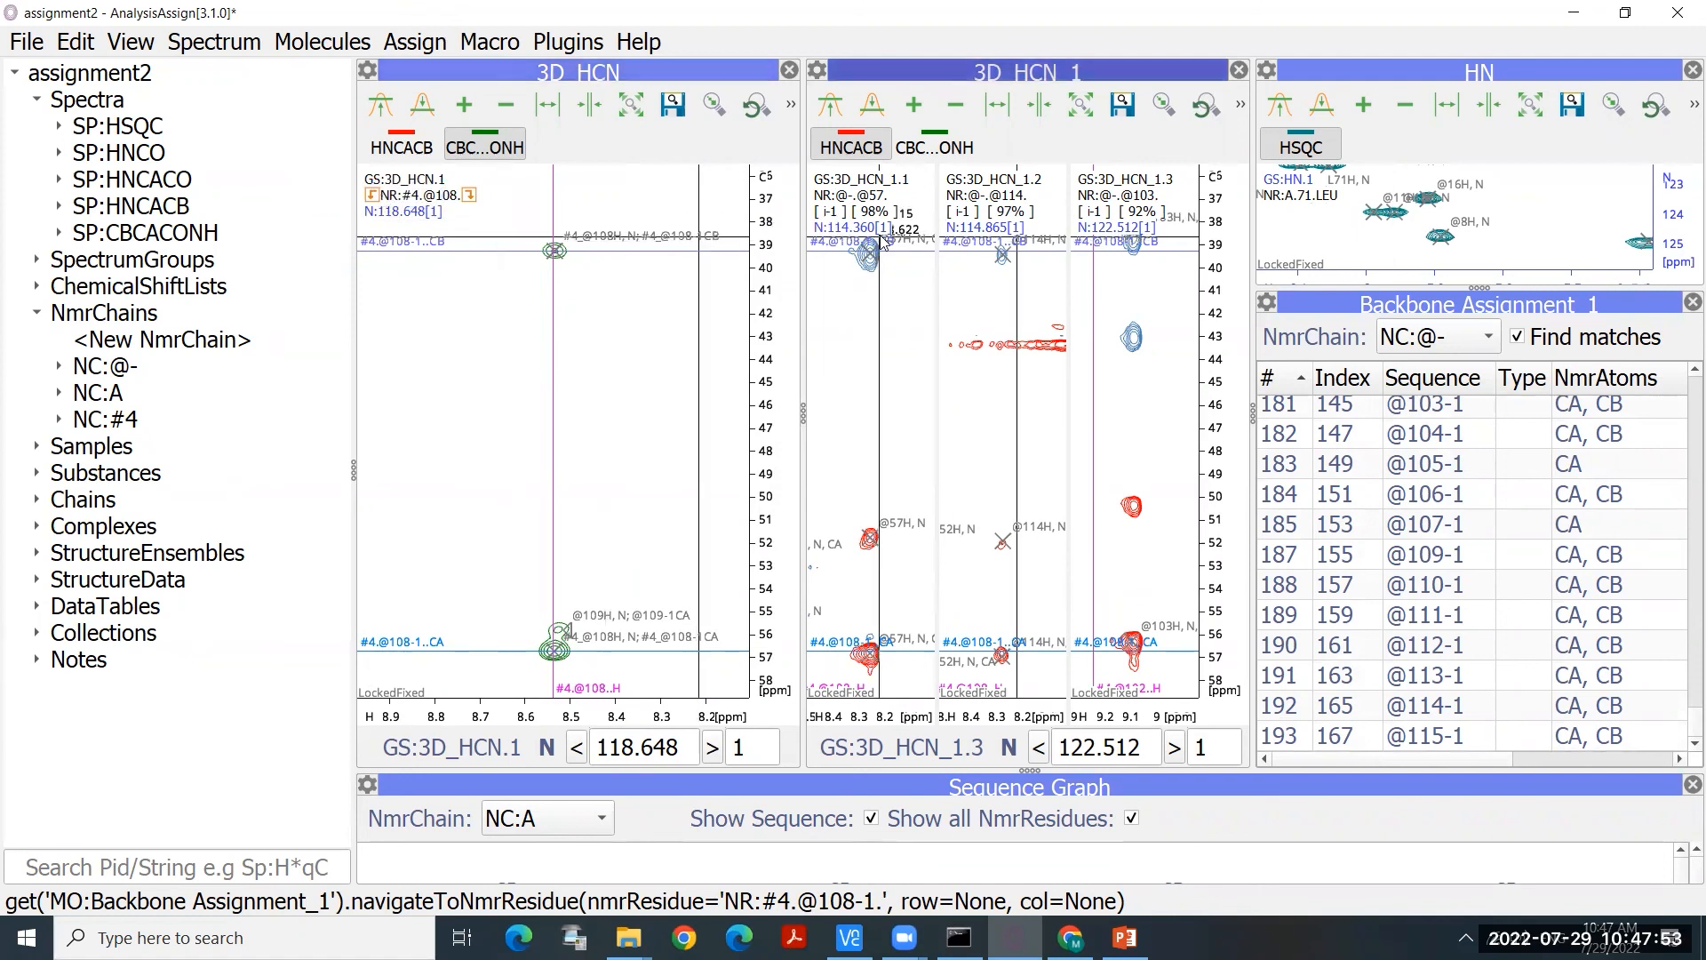
{"action": "left_click_drag", "start_coordinate": [849, 204], "coordinate": [373, 205]}
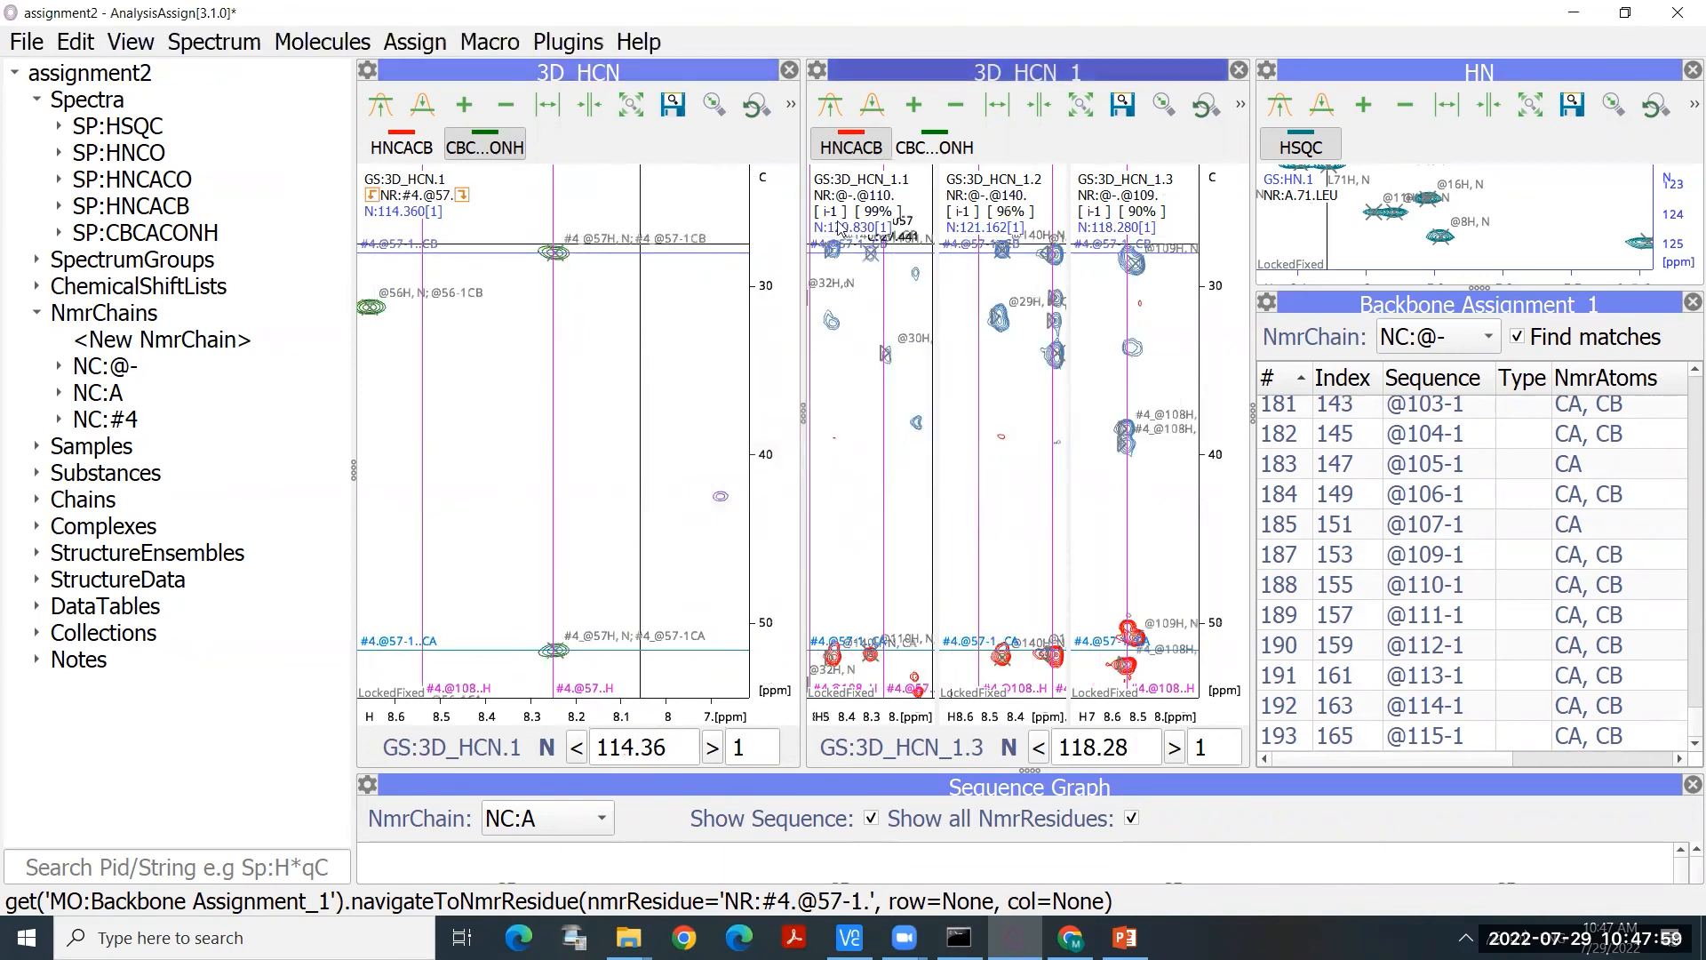
{"action": "left_click_drag", "start_coordinate": [850, 203], "coordinate": [374, 198]}
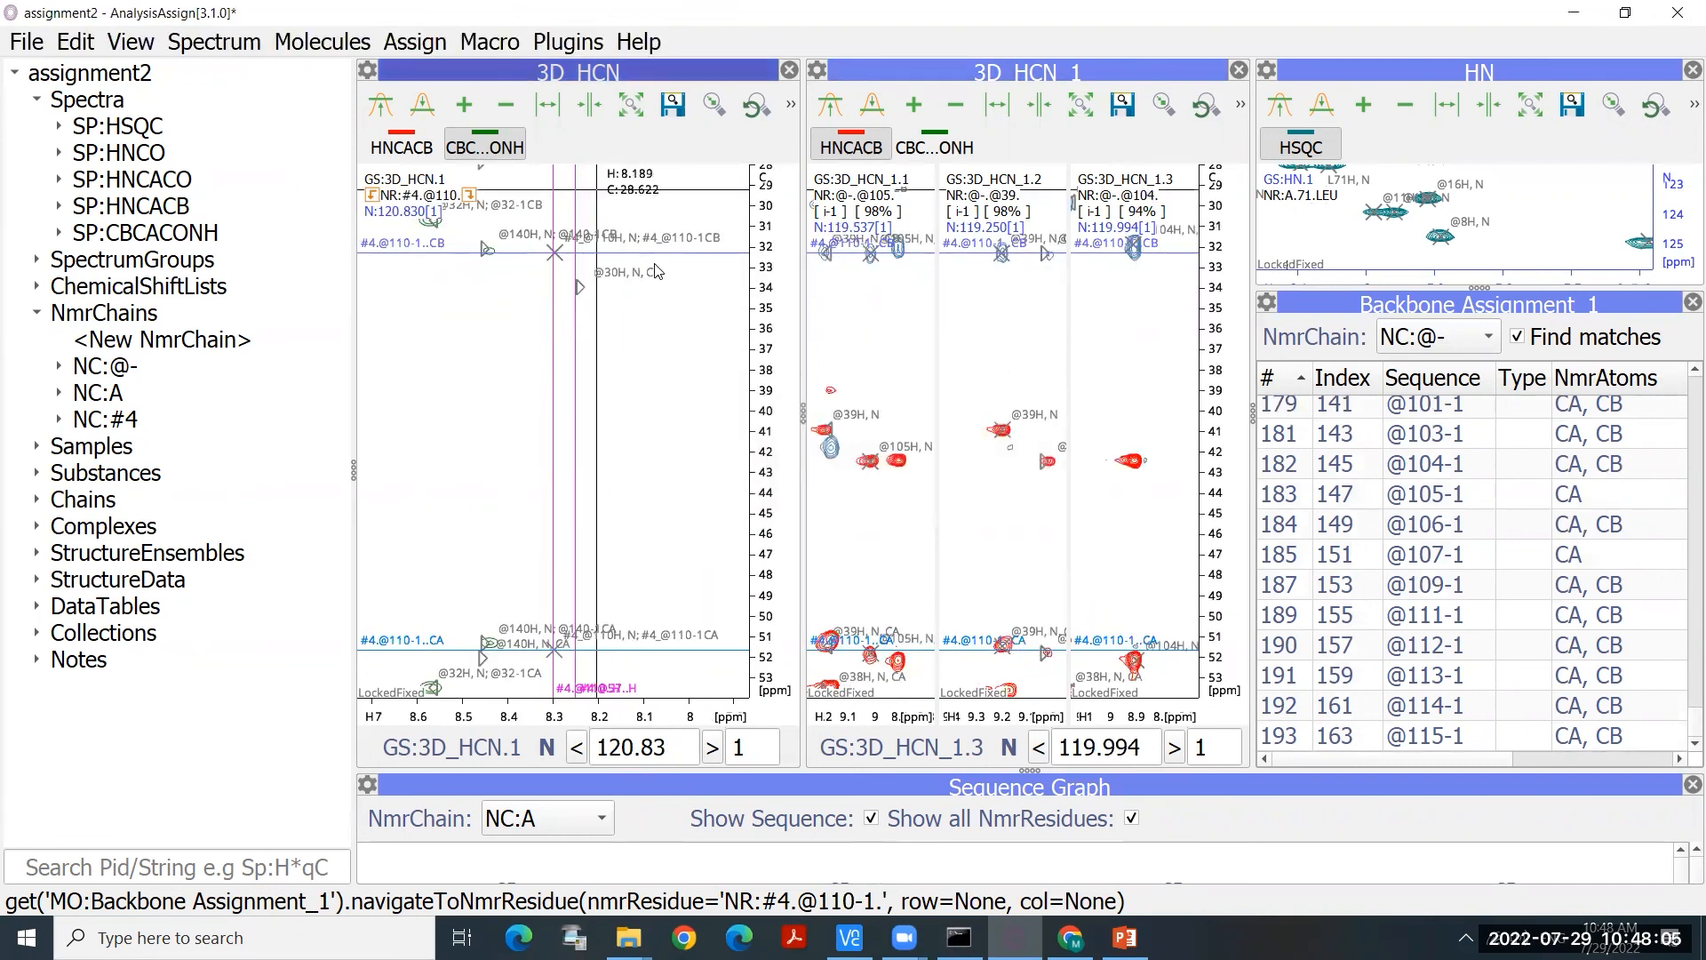
{"action": "scroll", "coordinate": [673, 336], "scroll_direction": "down", "scroll_amount": 1}
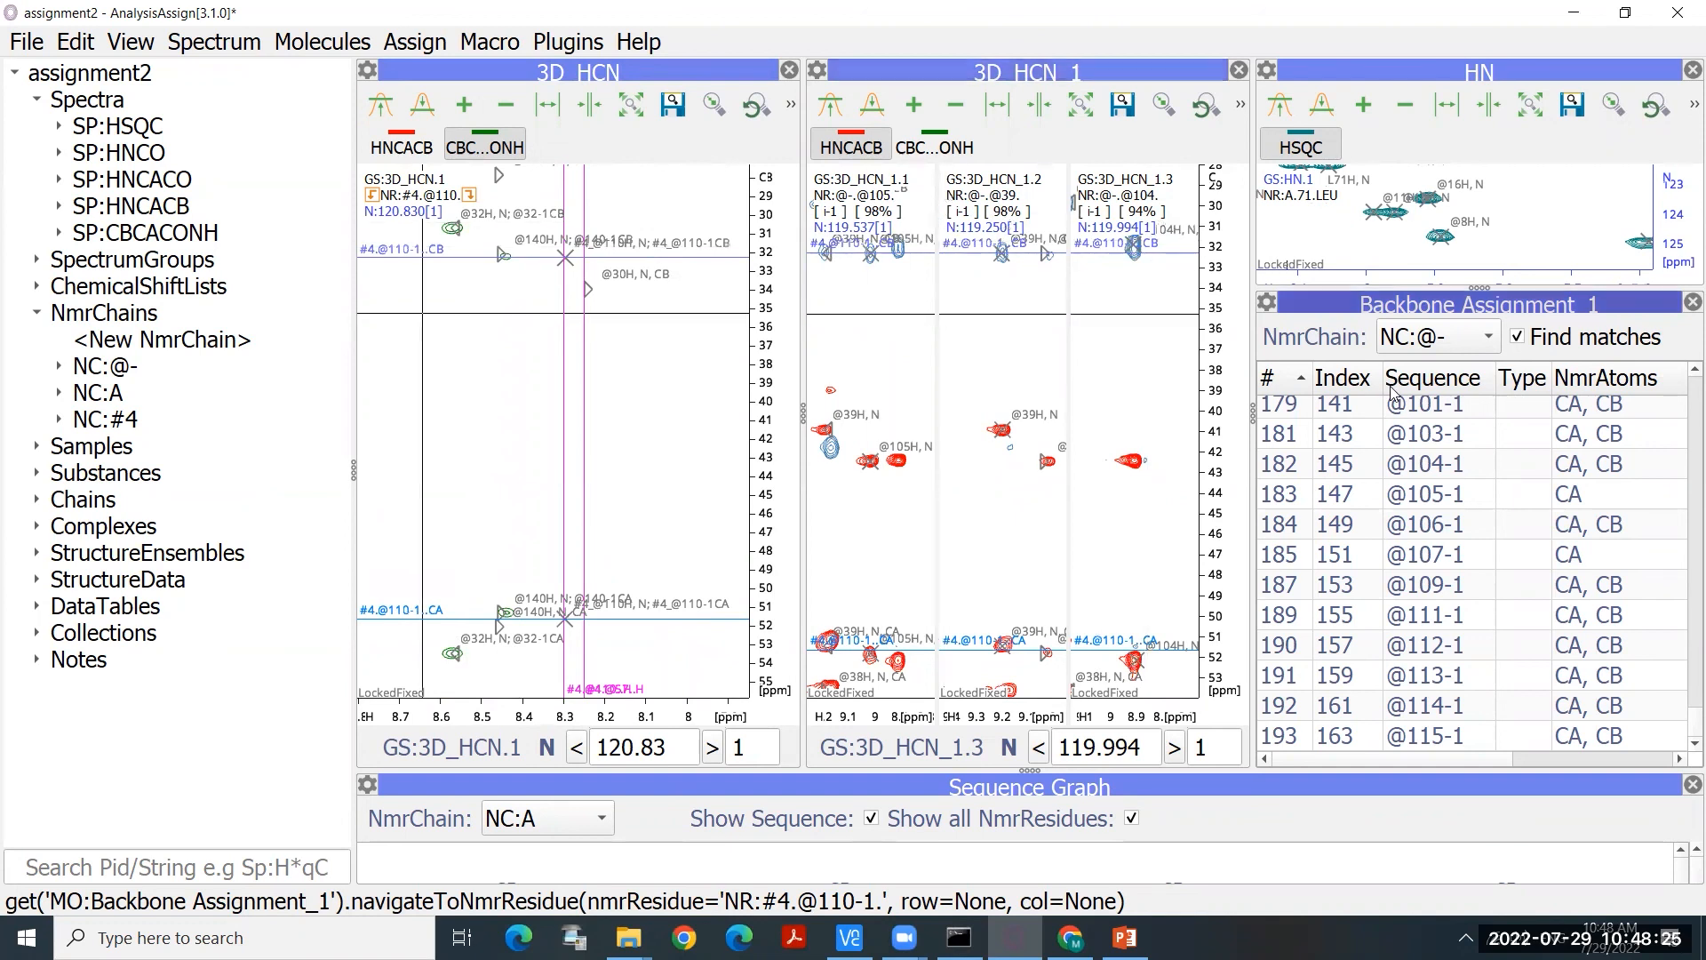
{"action": "left_click", "coordinate": [1426, 348]}
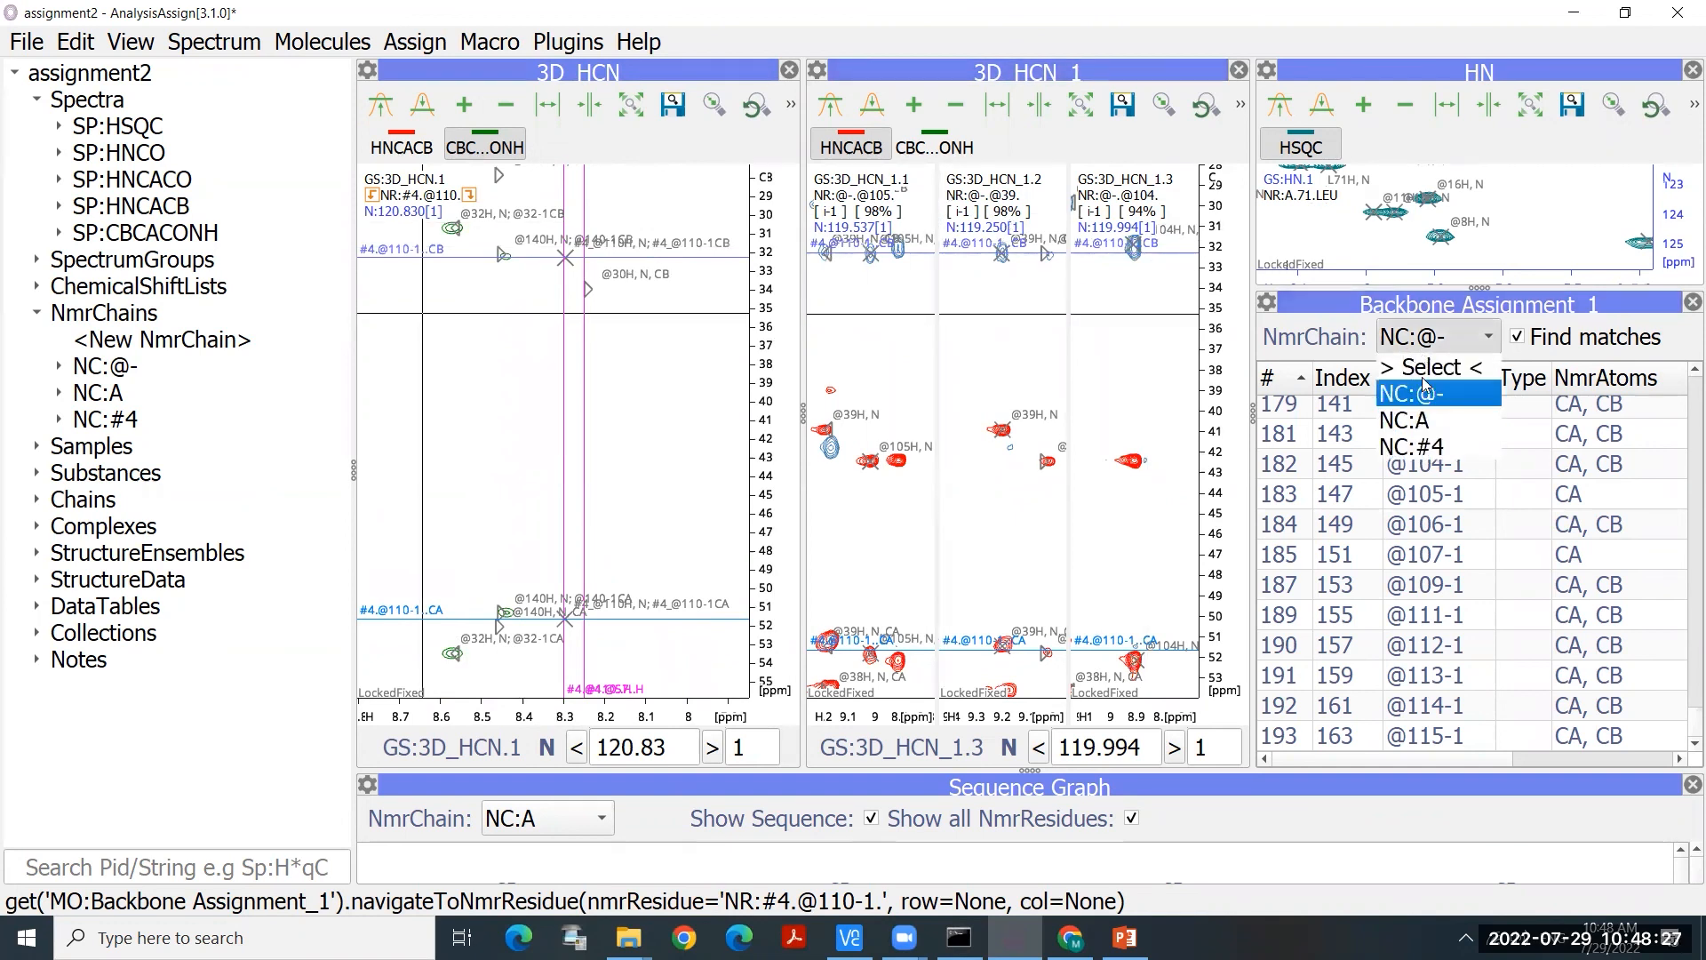
{"action": "left_click", "coordinate": [1425, 447]}
{"action": "left_click", "coordinate": [1451, 445]}
{"action": "left_click", "coordinate": [1449, 471]}
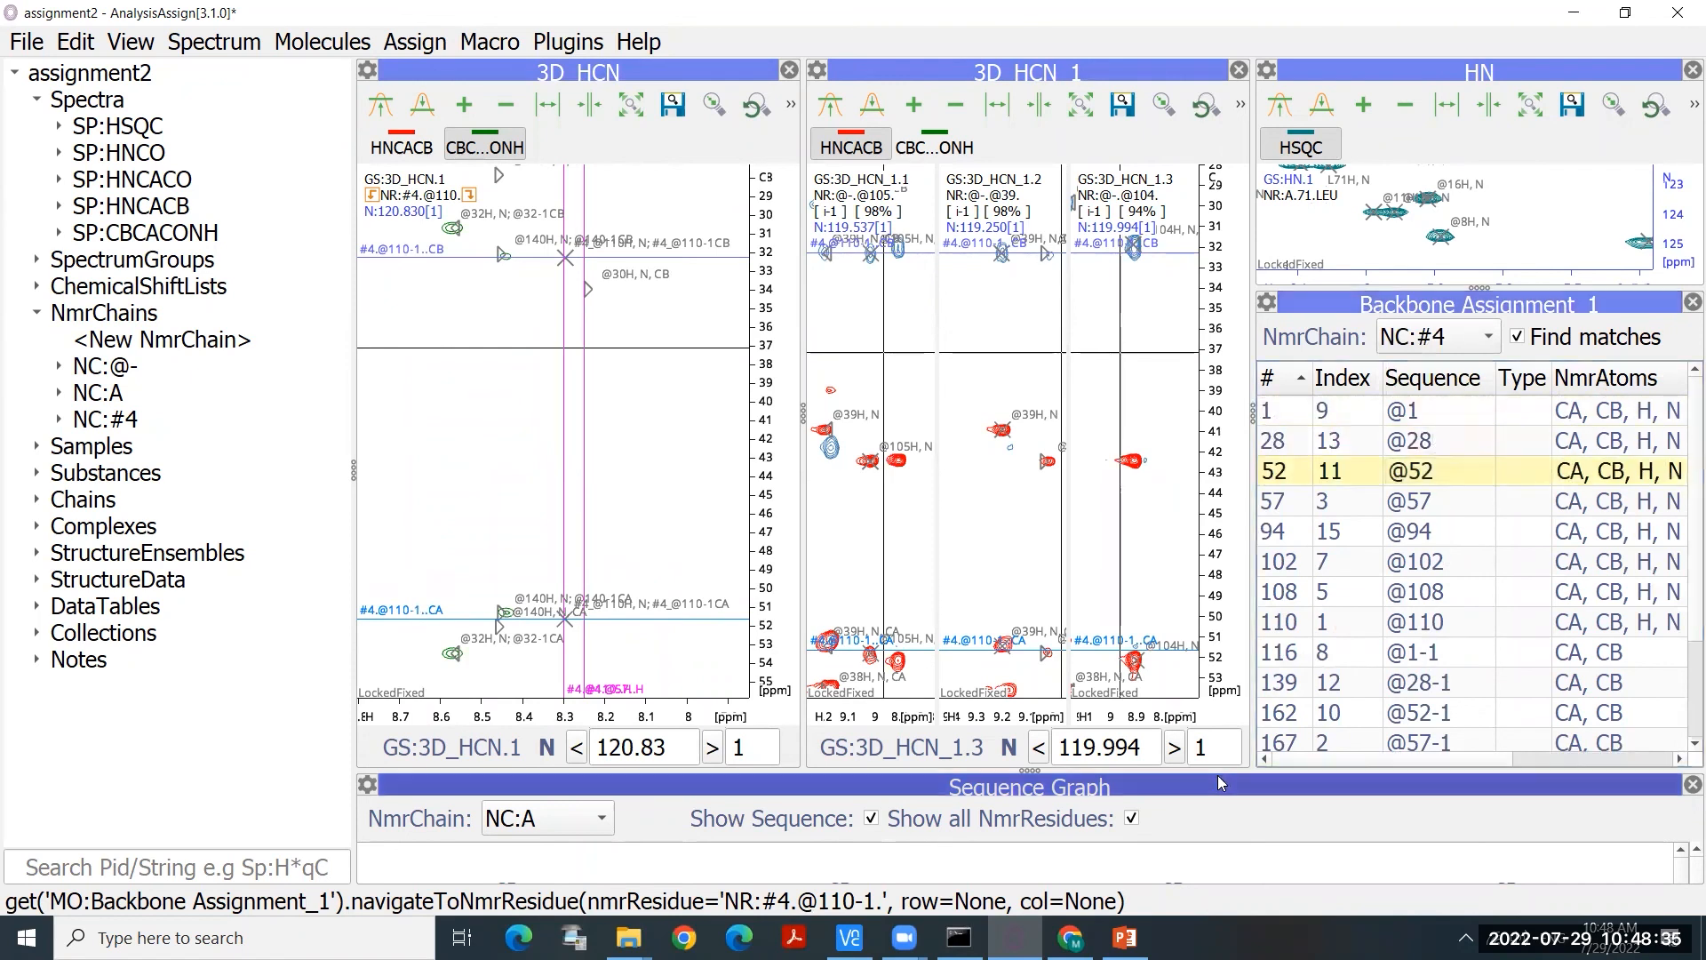
Step: Display NmrChain NC:#4 in an enlarged Sequence Graph and bring the start of the protein sequence into view
{"action": "left_click_drag", "start_coordinate": [1215, 771], "coordinate": [1283, 151]}
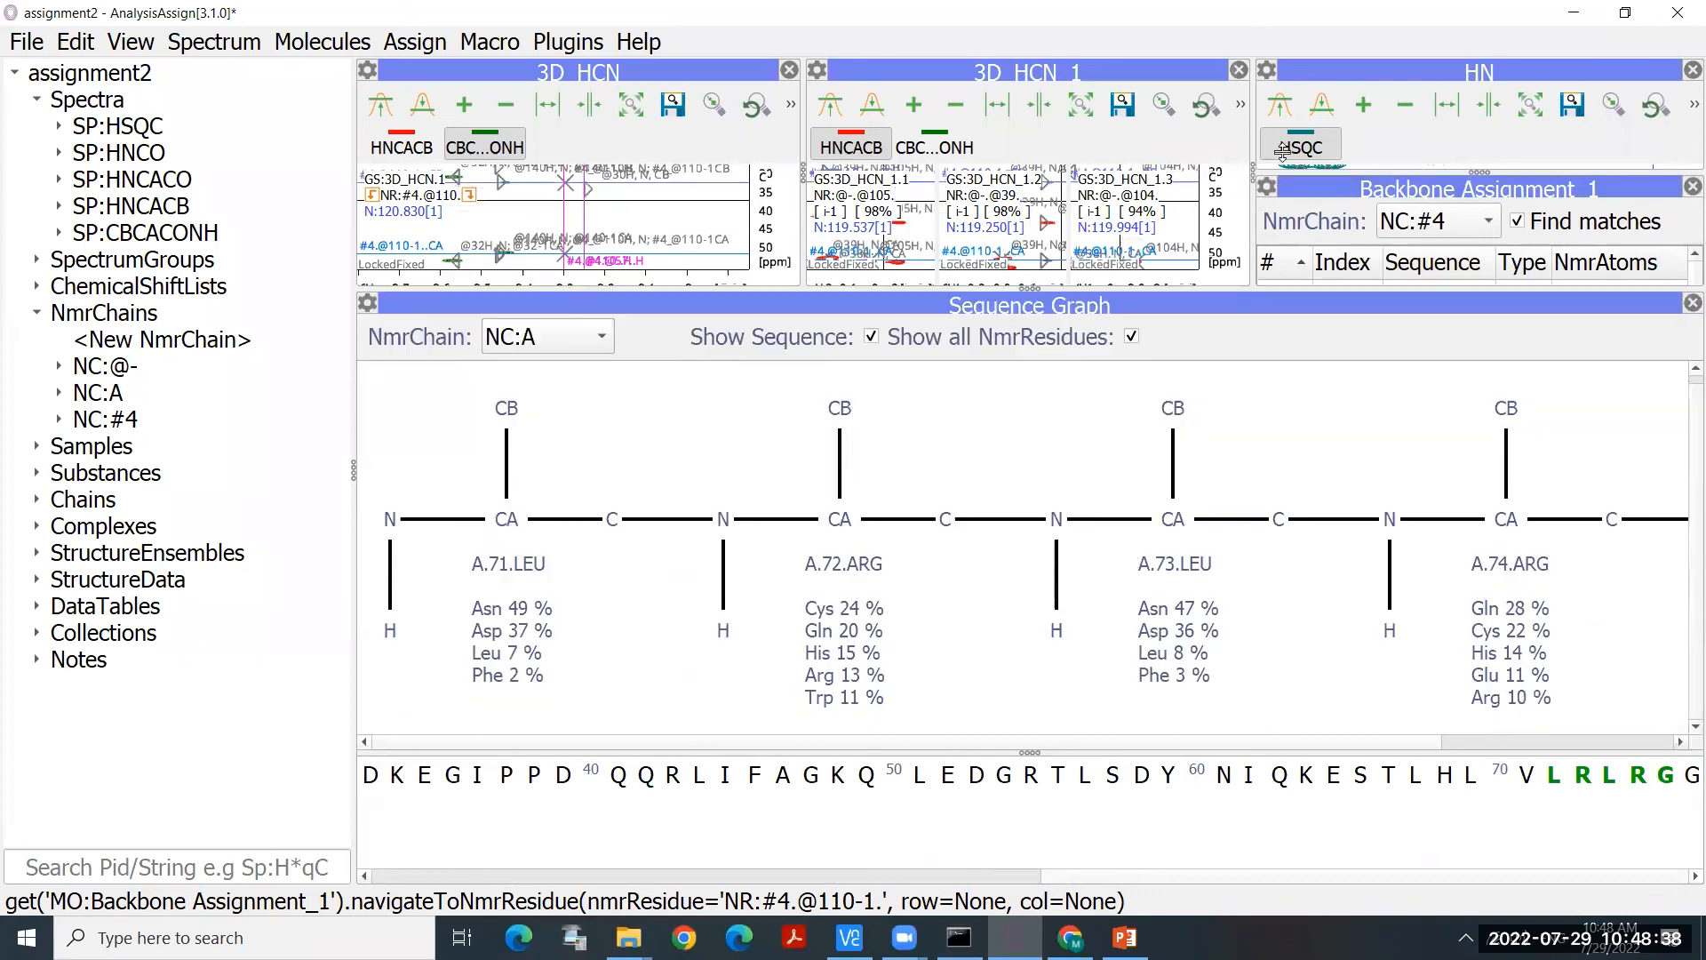
{"action": "left_click", "coordinate": [553, 342]}
{"action": "left_click", "coordinate": [533, 447]}
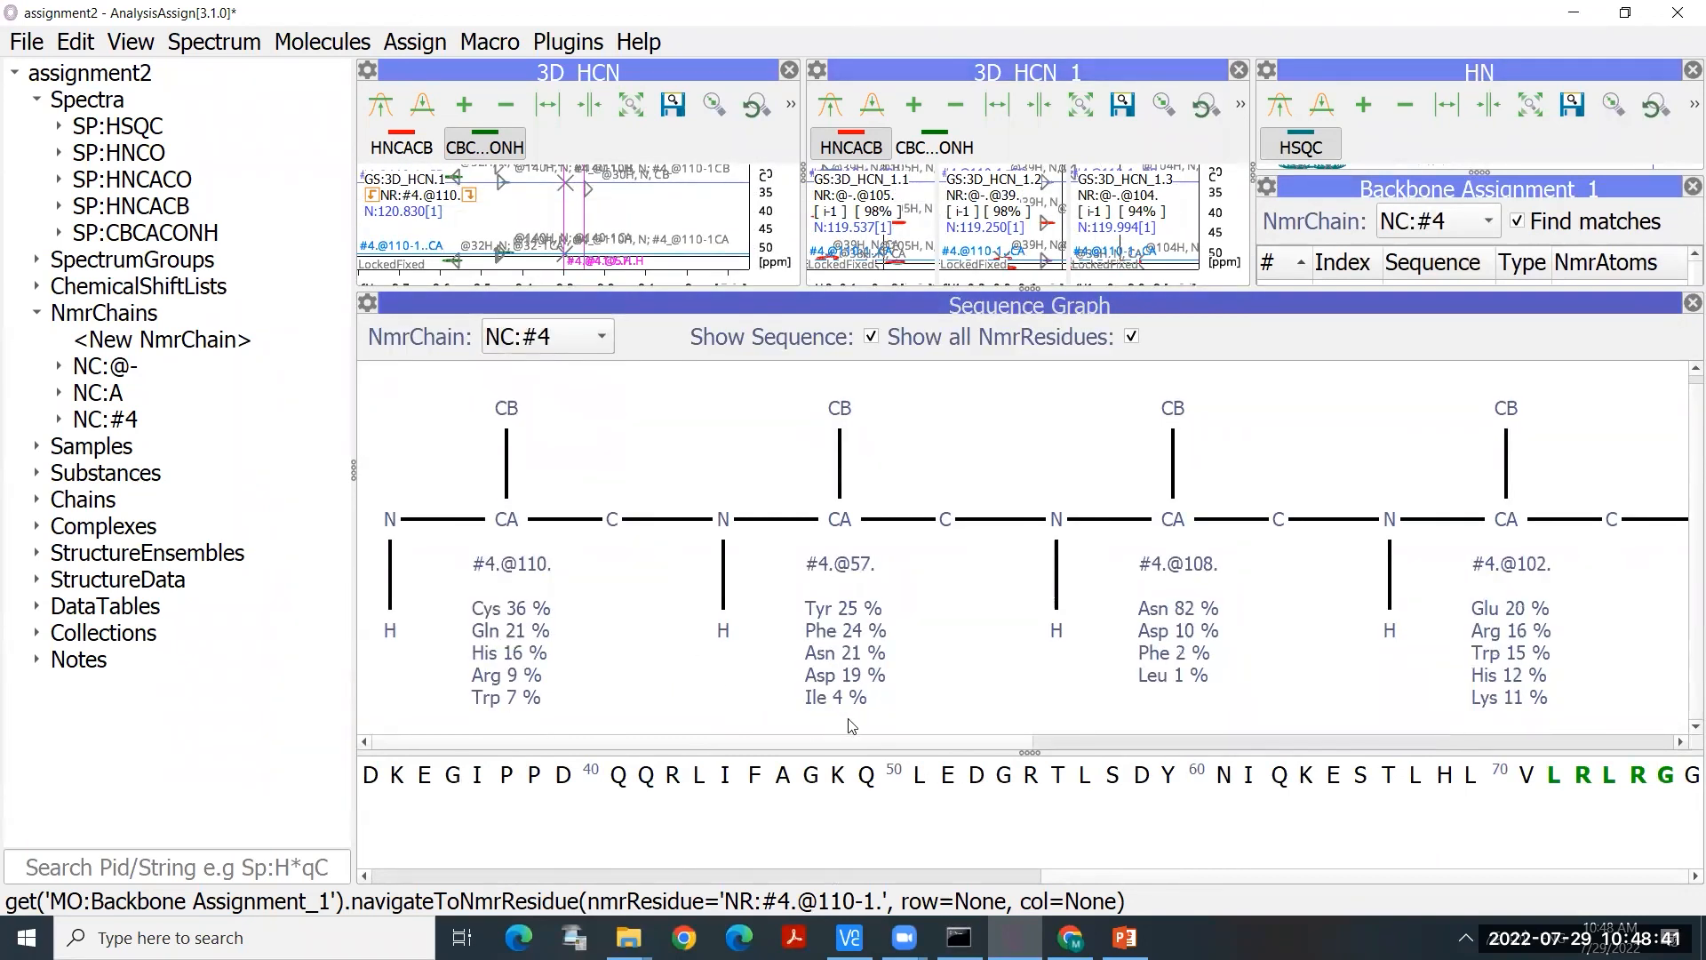
{"action": "left_click_drag", "start_coordinate": [1472, 878], "coordinate": [1392, 878]}
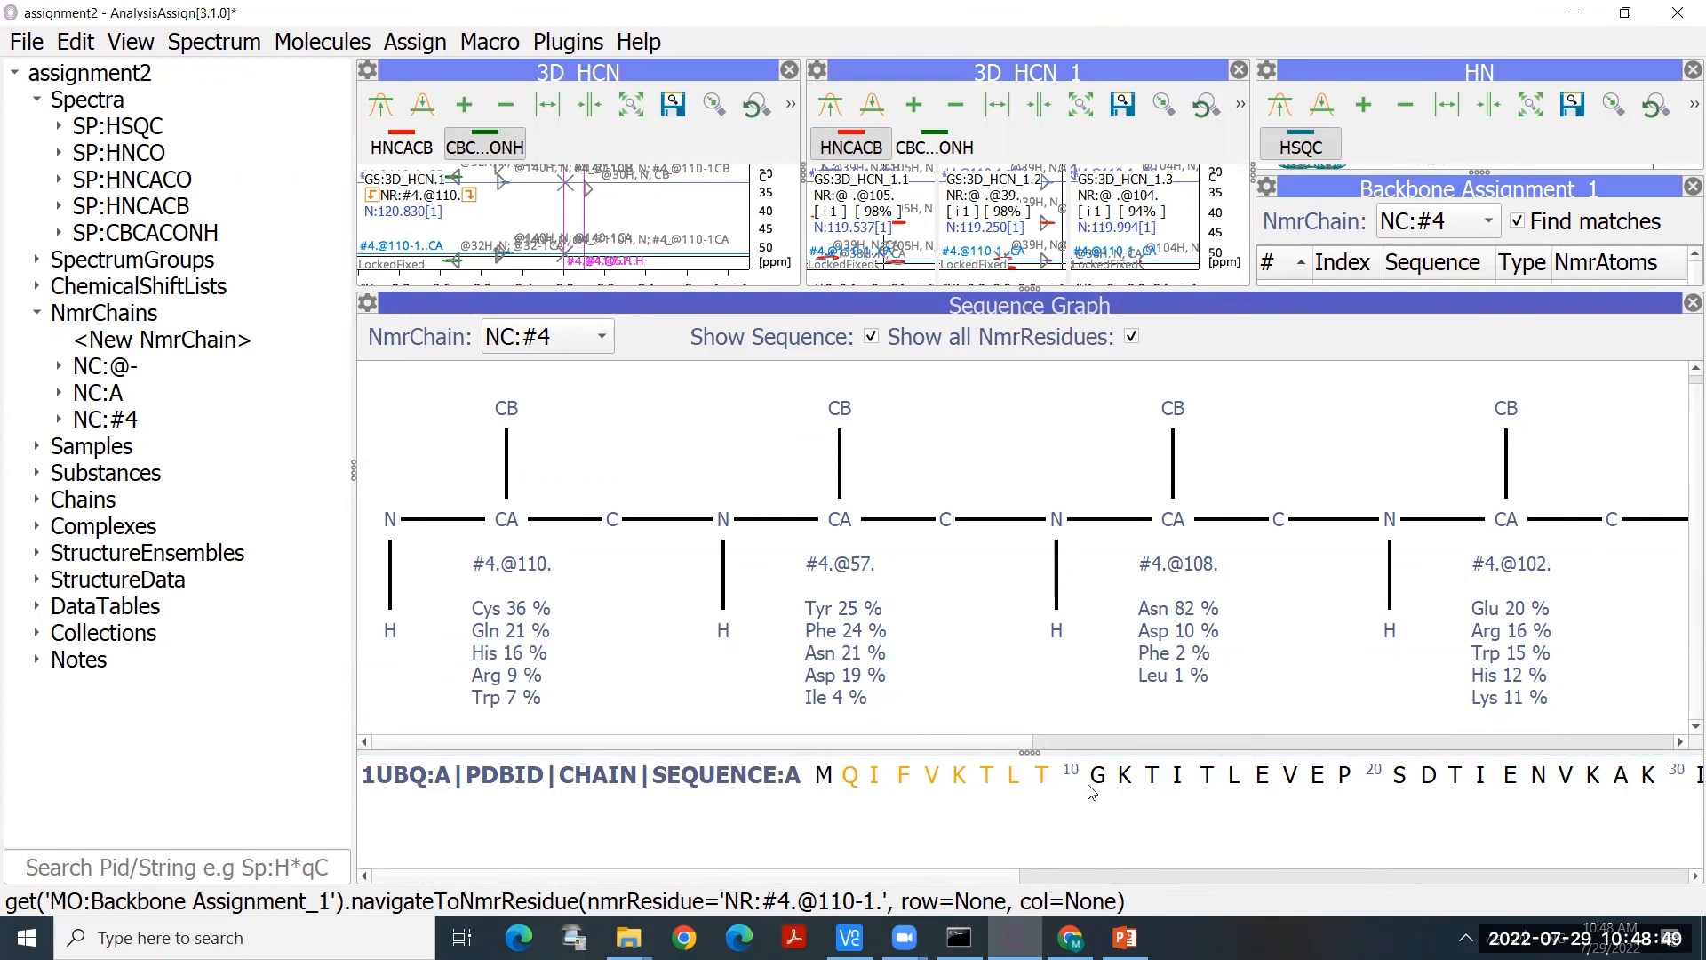
{"action": "left_click", "coordinate": [514, 571]}
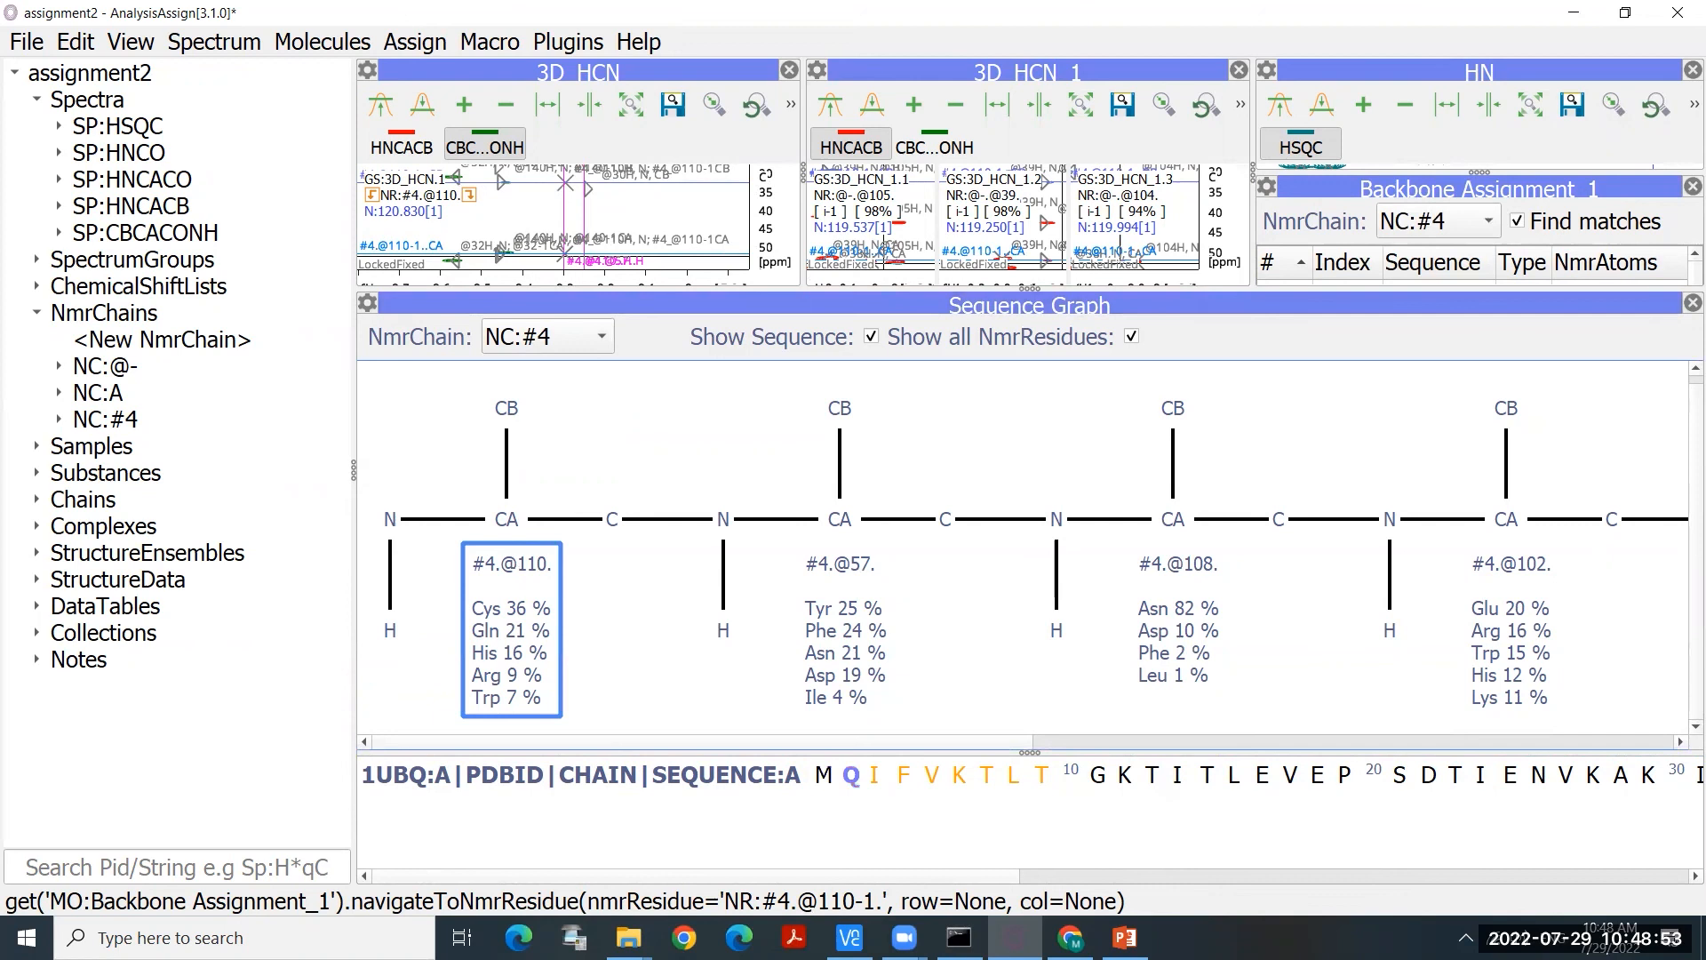
{"action": "left_click_drag", "start_coordinate": [513, 571], "coordinate": [852, 778]}
{"action": "left_click", "coordinate": [985, 540]}
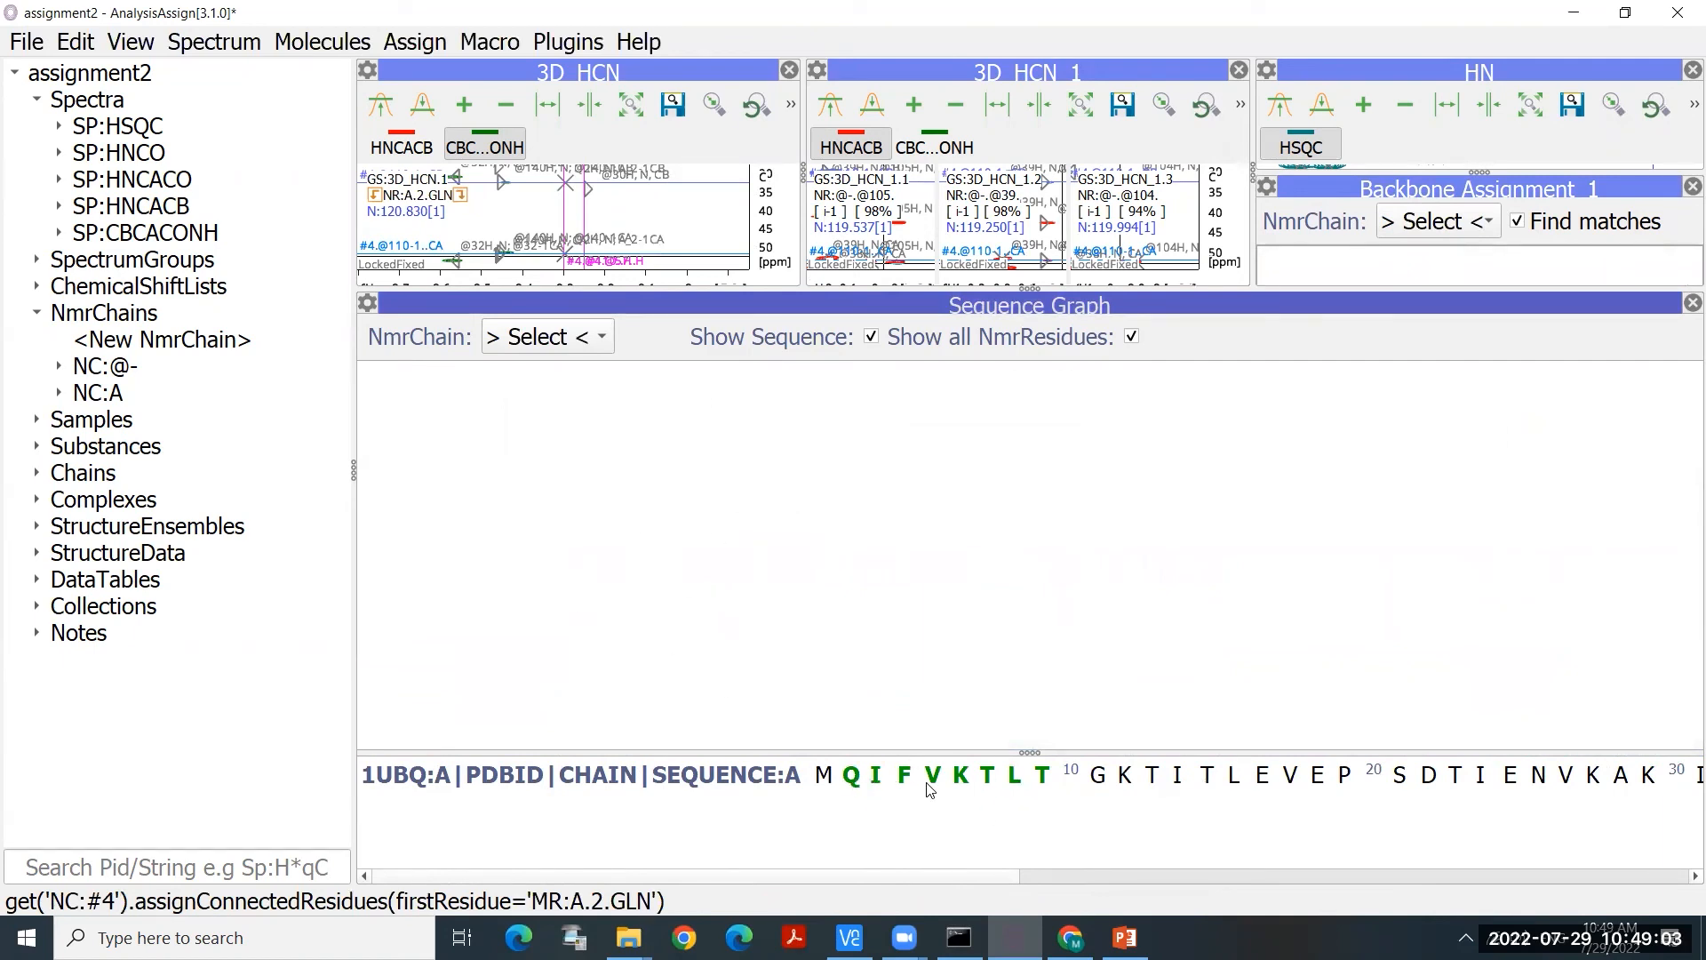
Step: Check the assigned residues along the protein sequence and display NmrChain NC:A in the Sequence Graph
{"action": "left_click", "coordinate": [1449, 877]}
{"action": "left_click_drag", "start_coordinate": [1478, 880], "coordinate": [1511, 878]}
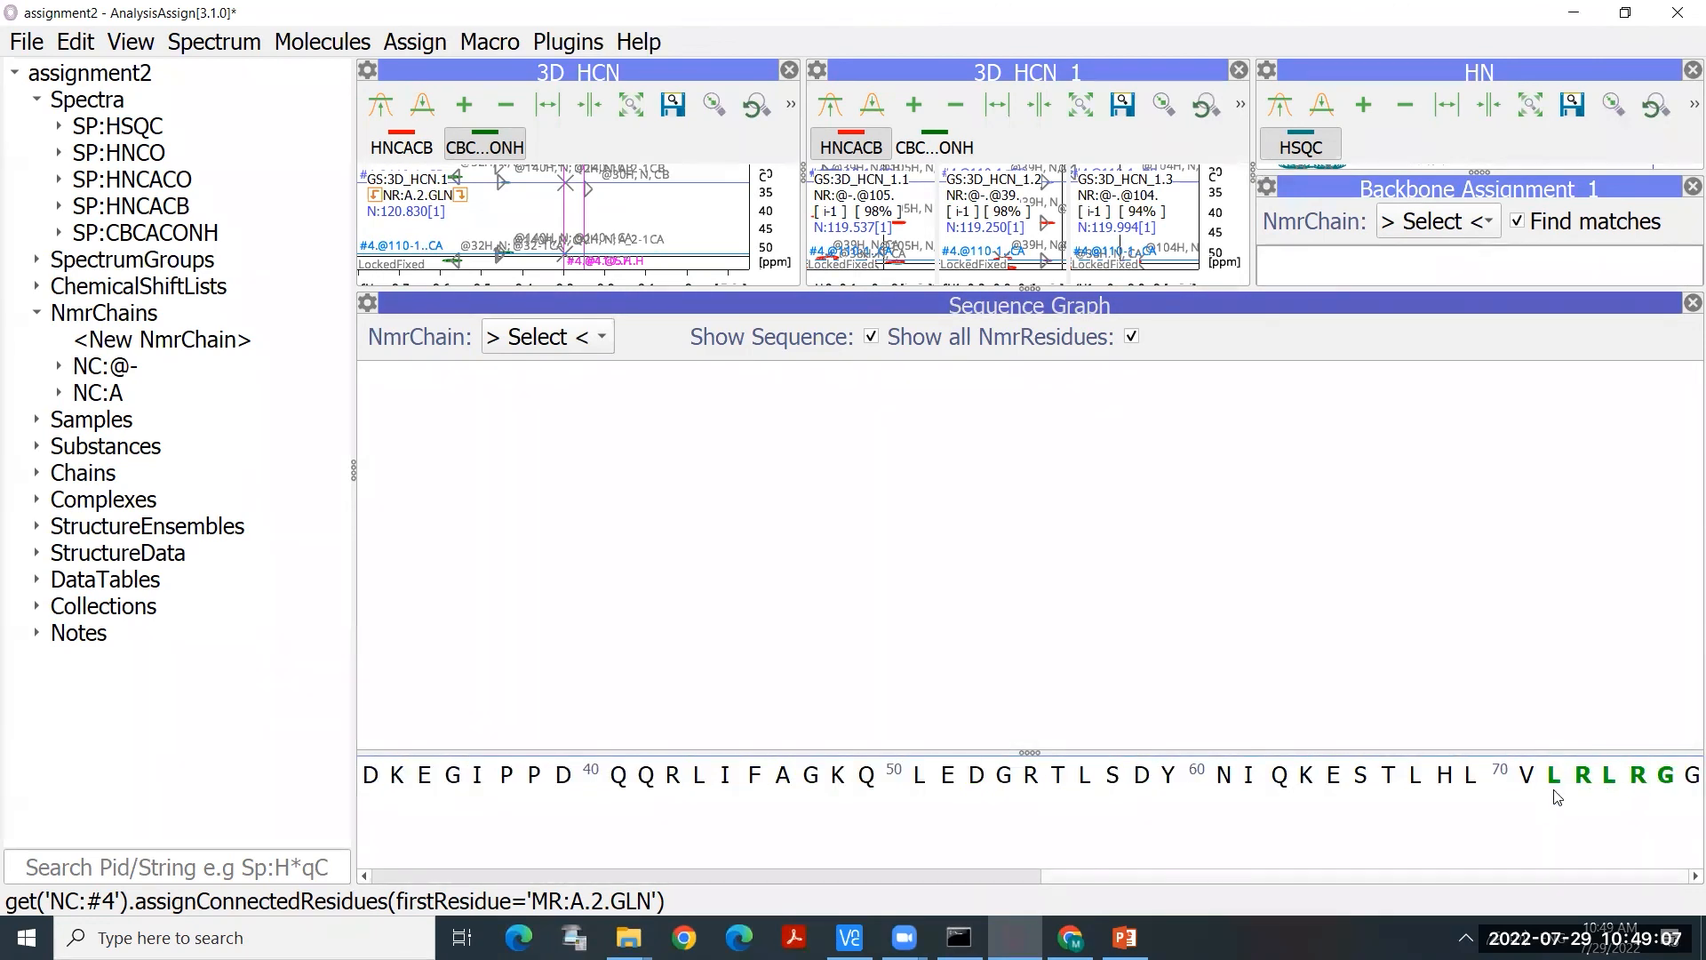
{"action": "left_click_drag", "start_coordinate": [1573, 878], "coordinate": [888, 880]}
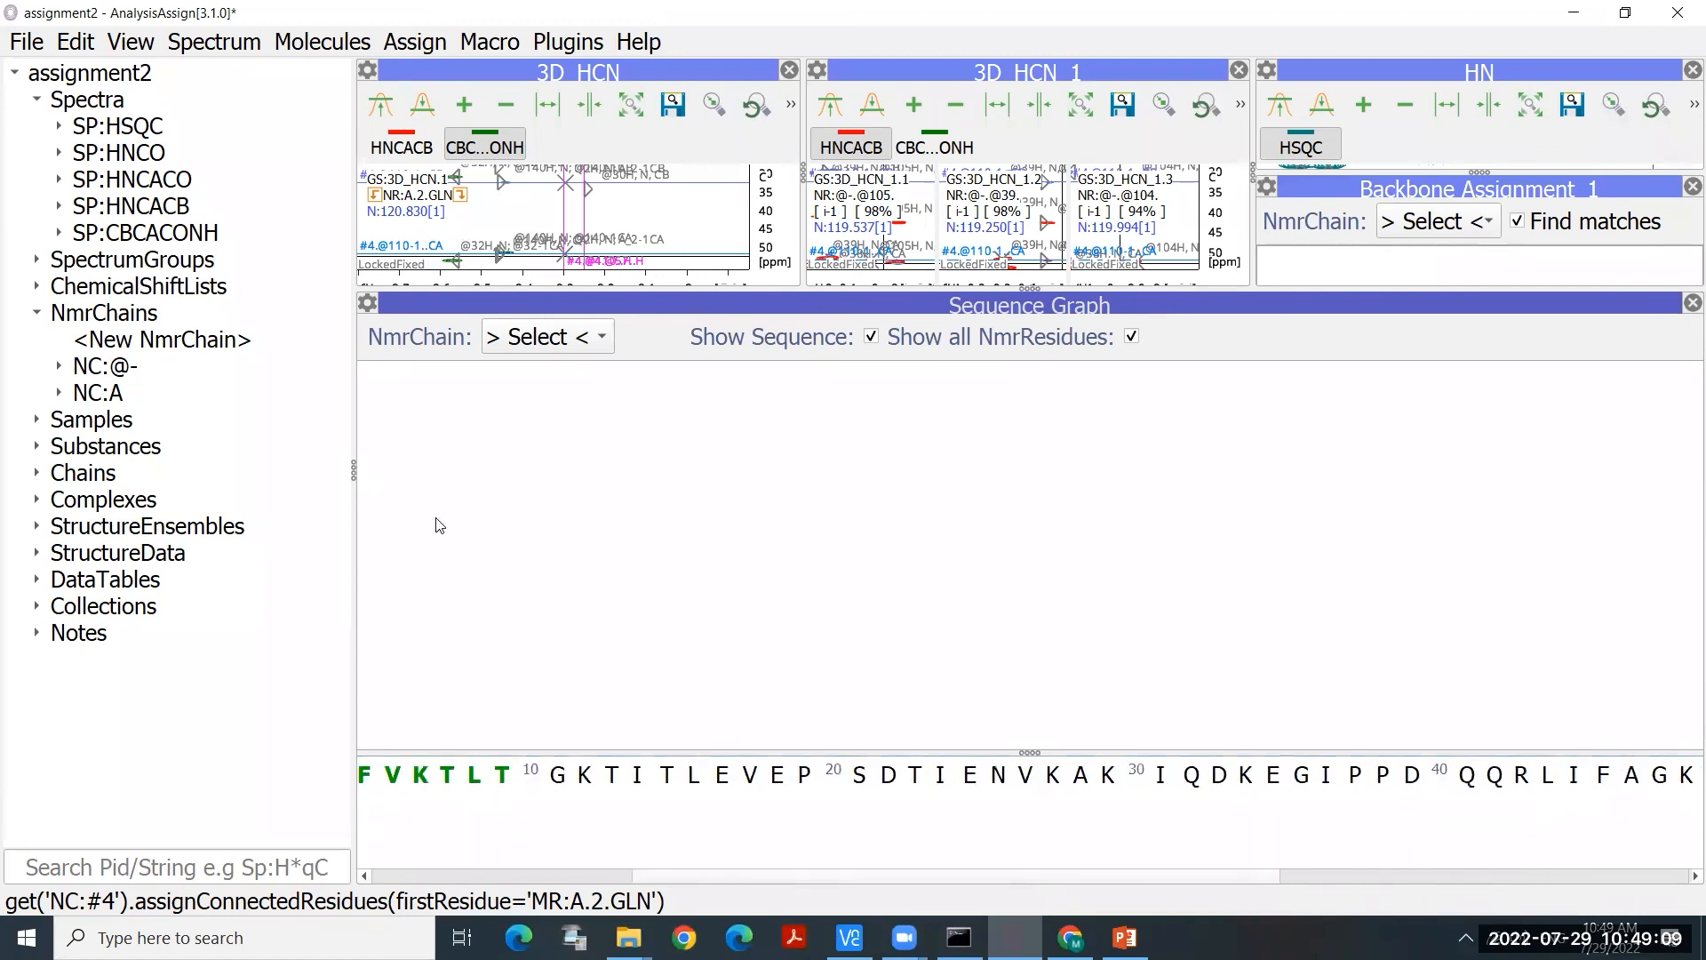
{"action": "left_click", "coordinate": [534, 344]}
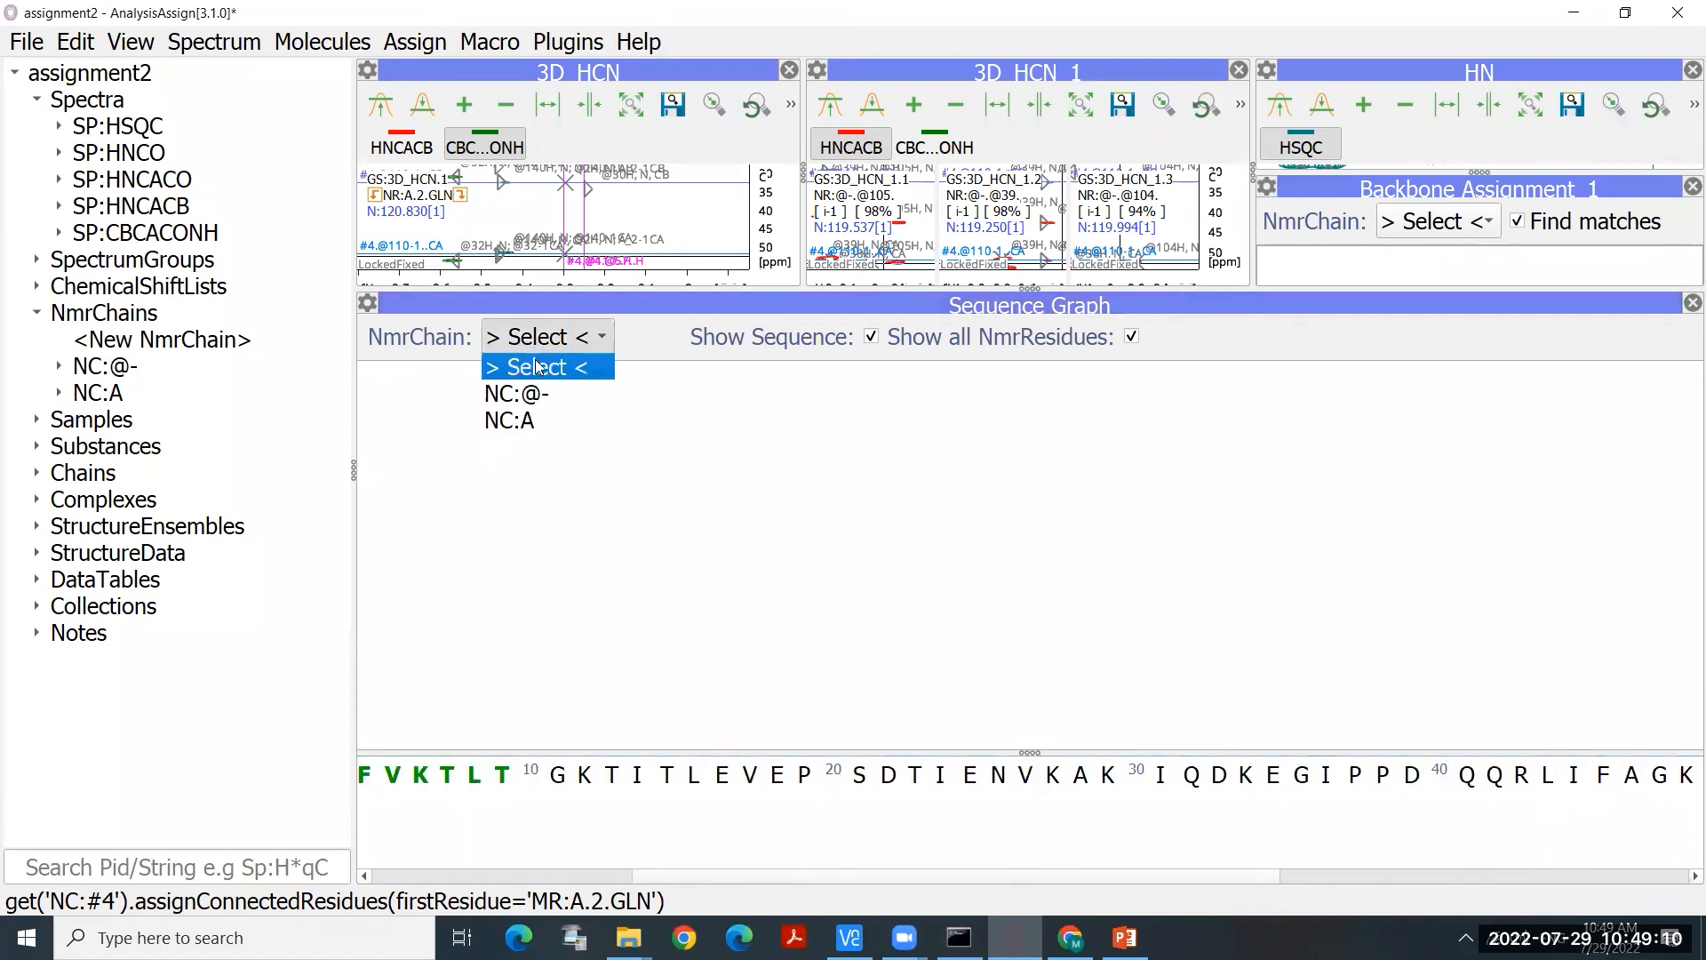
{"action": "left_click", "coordinate": [518, 419]}
{"action": "left_click_drag", "start_coordinate": [752, 744], "coordinate": [626, 722]}
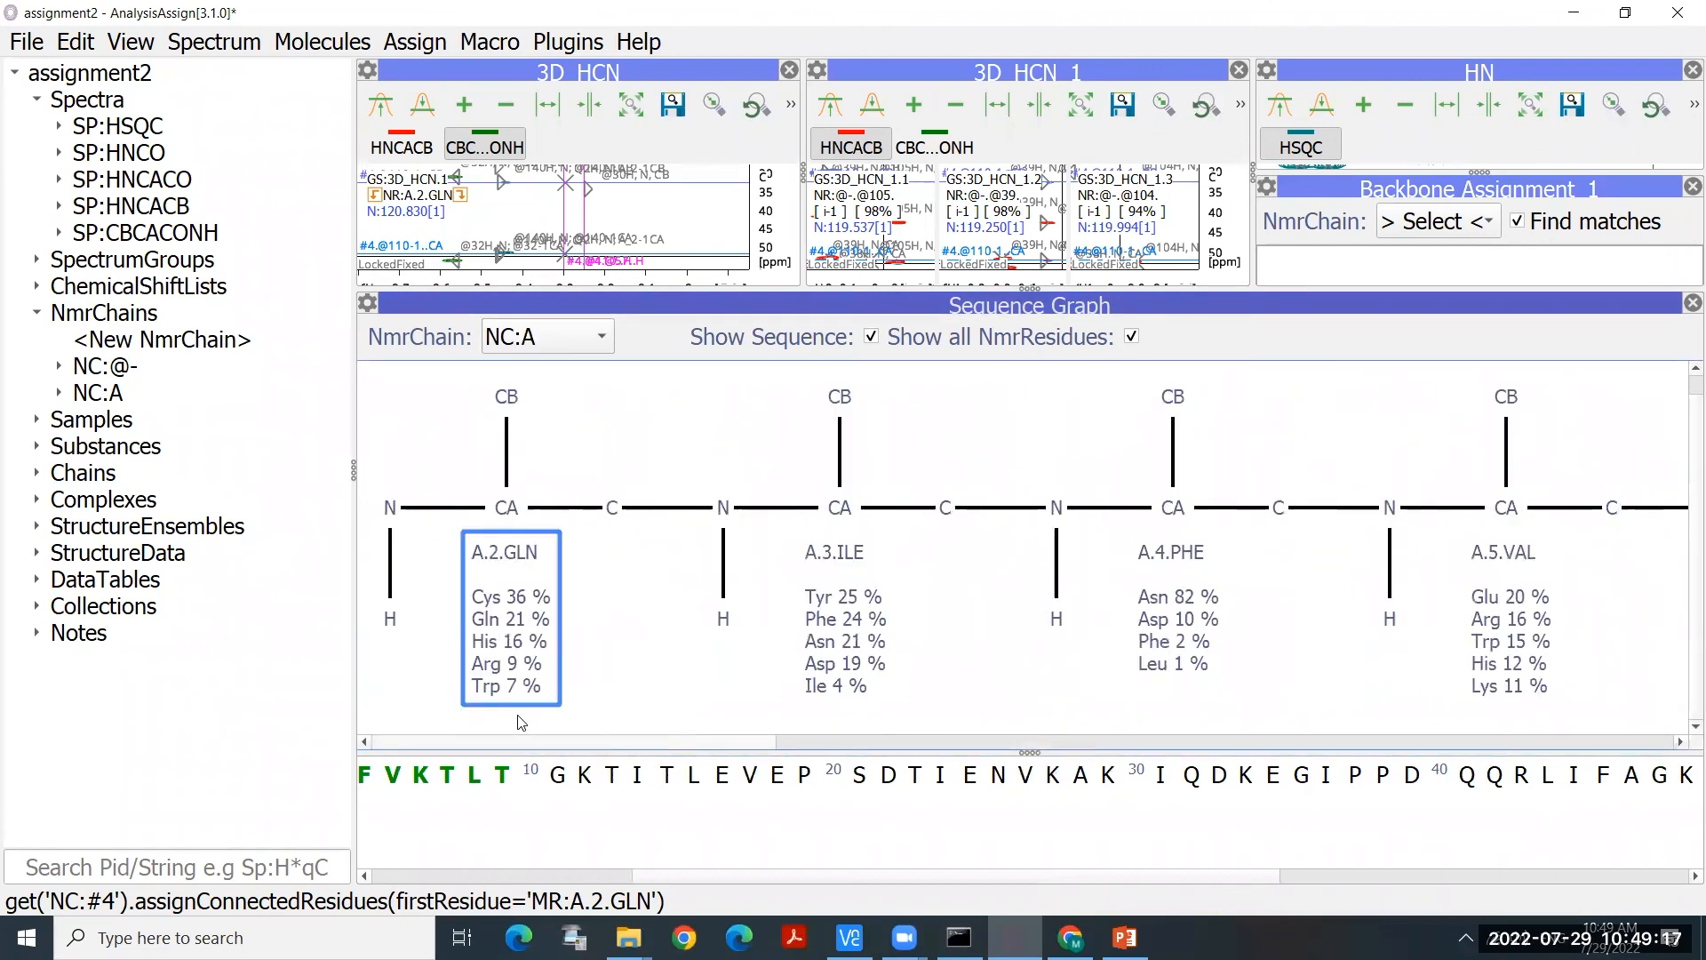
Step: Shrink the Sequence Graph to enlarge the spectrum displays, and select the HNCACO spectrum in the project tree
{"action": "left_click_drag", "start_coordinate": [1053, 291], "coordinate": [1087, 789]}
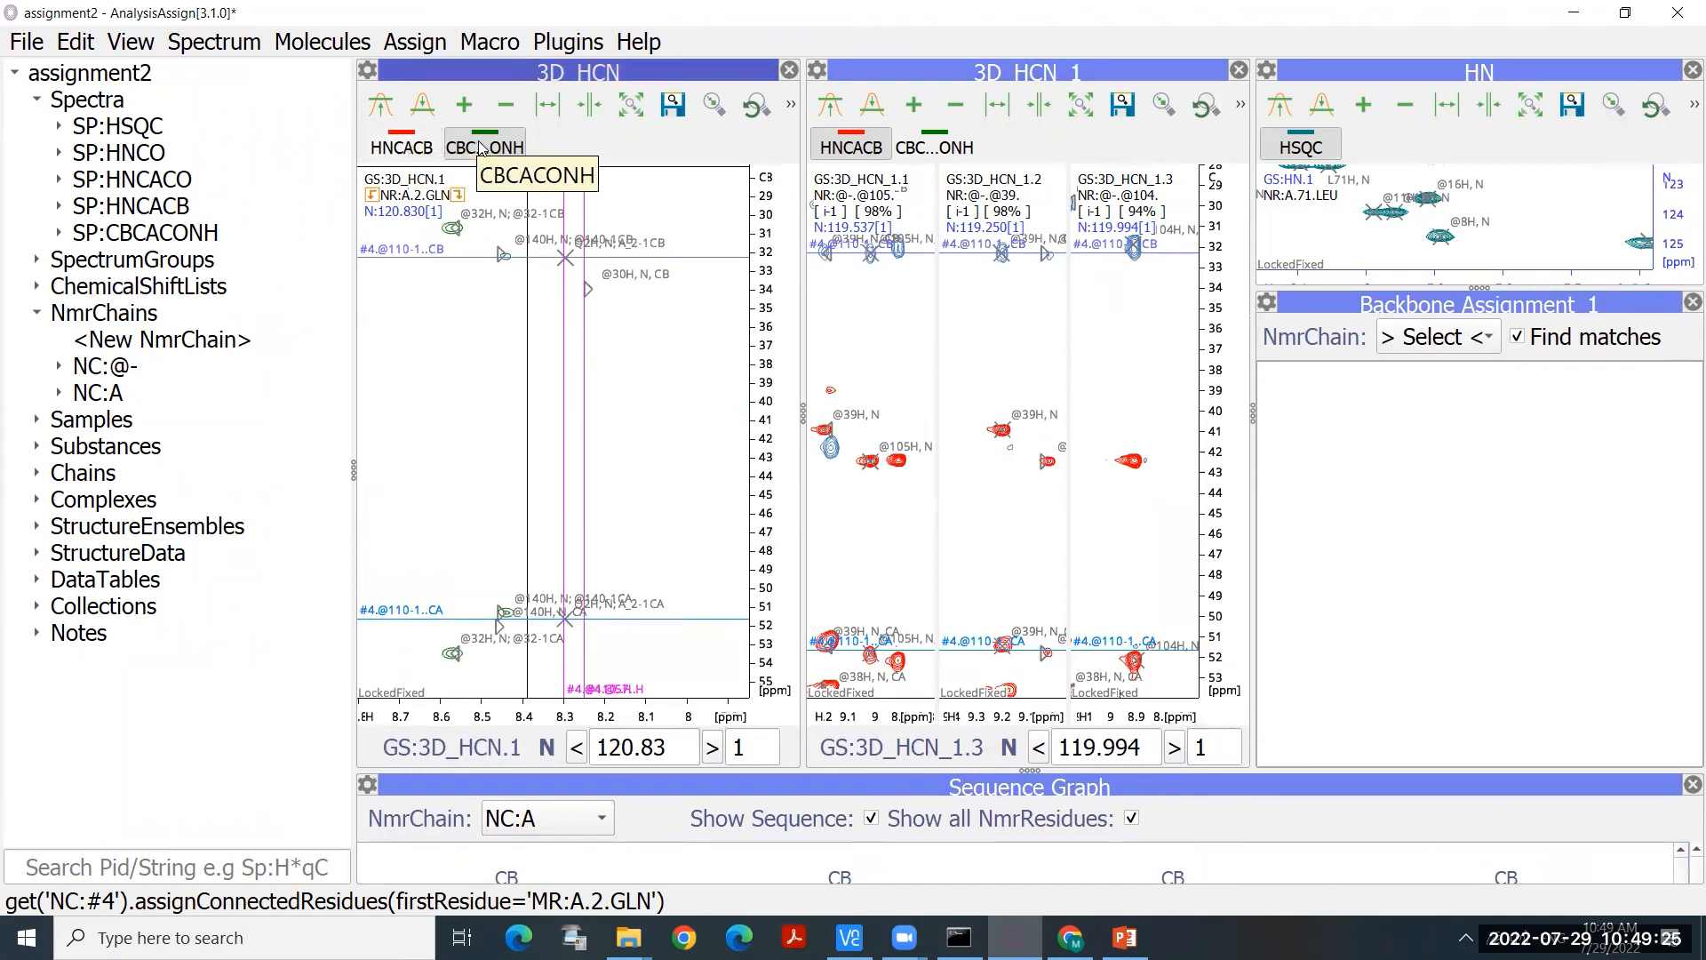
{"action": "left_click", "coordinate": [150, 181]}
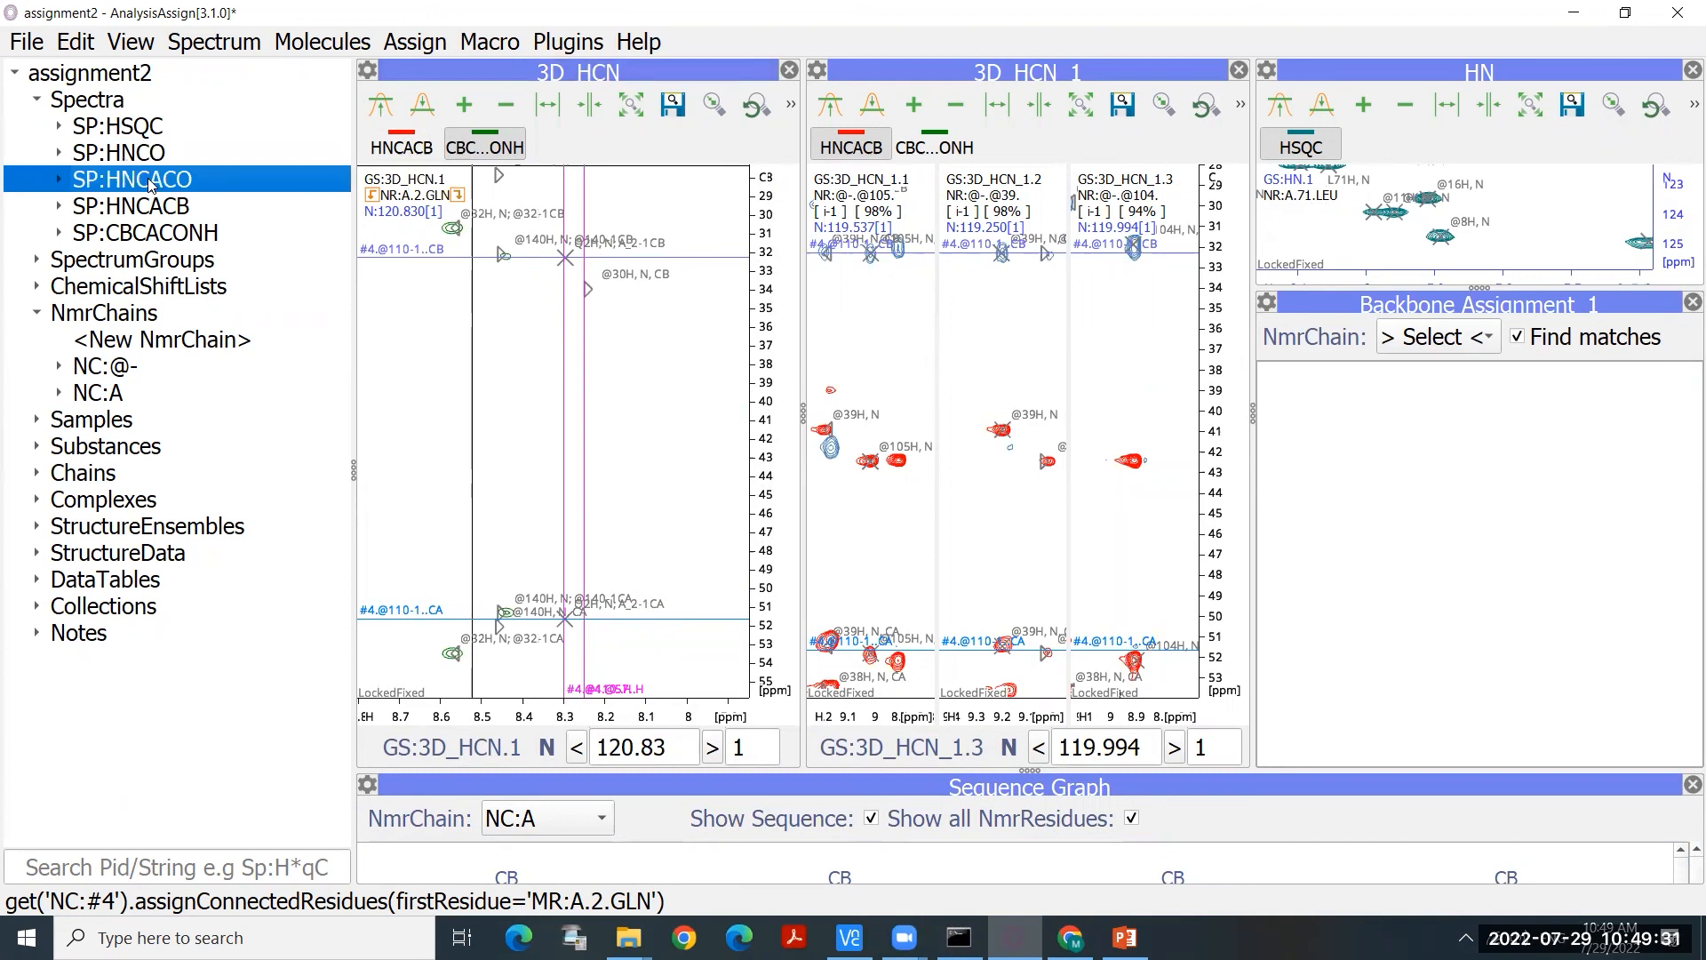
{"action": "left_click", "coordinate": [393, 144]}
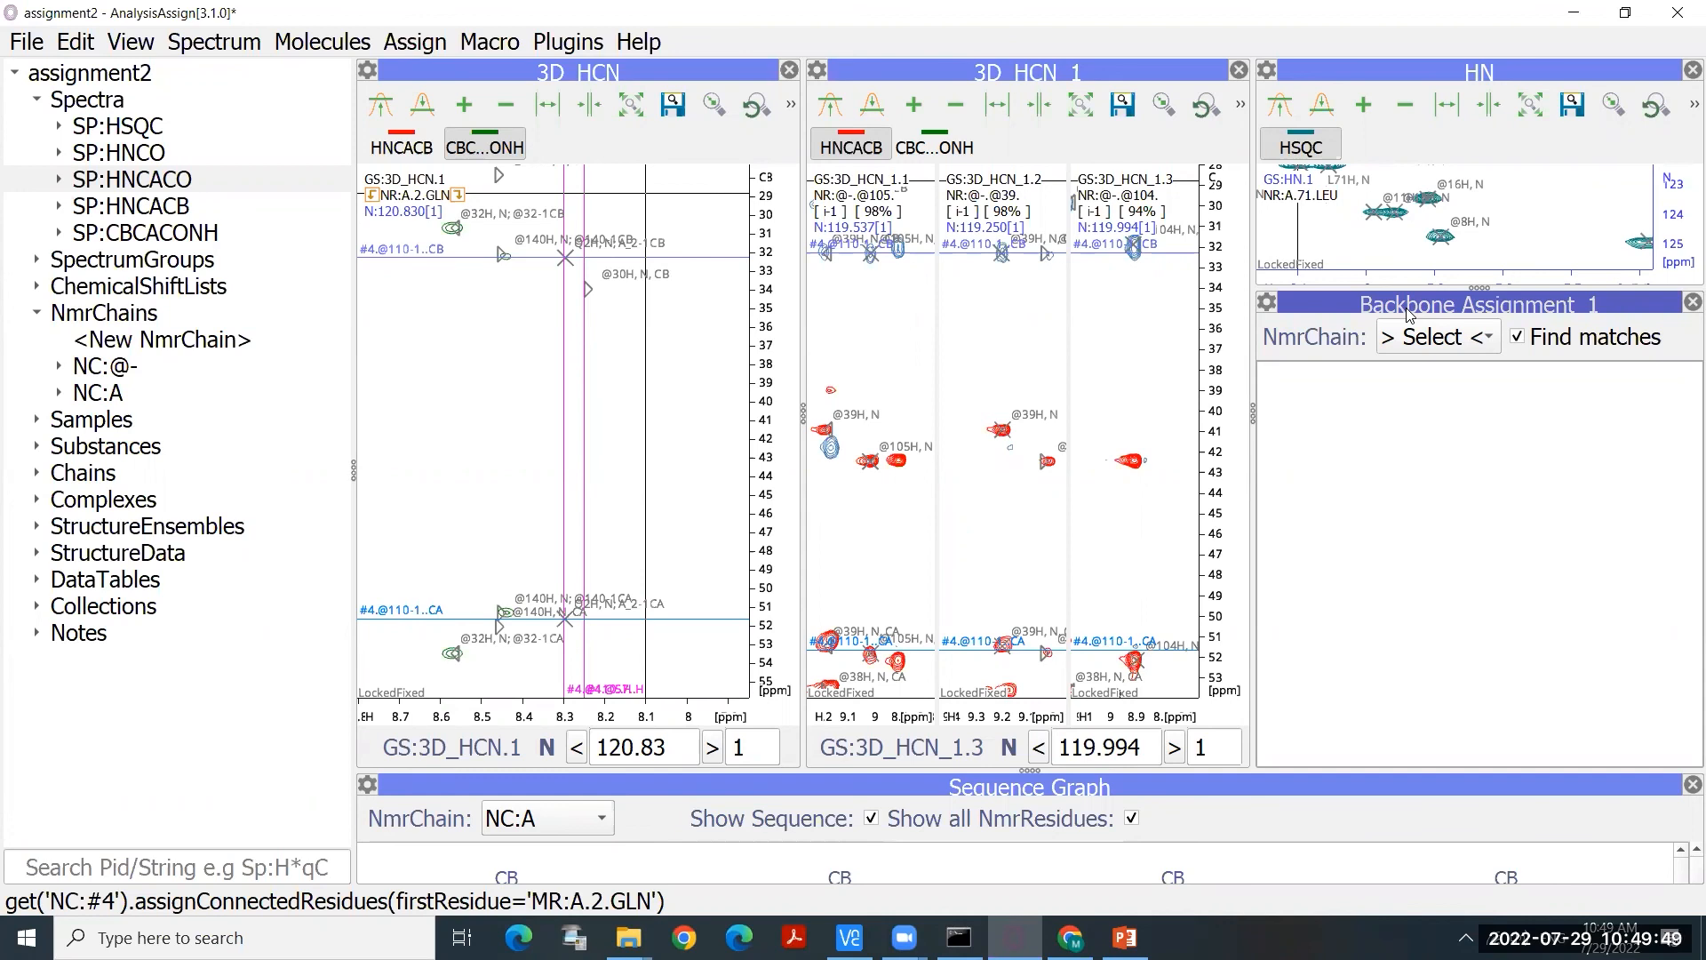
Step: Open the Assignment Inspector, select the chemical shift of NmrAtom A.6.LYS.H and view the editing options available for it
{"action": "left_click", "coordinate": [428, 46]}
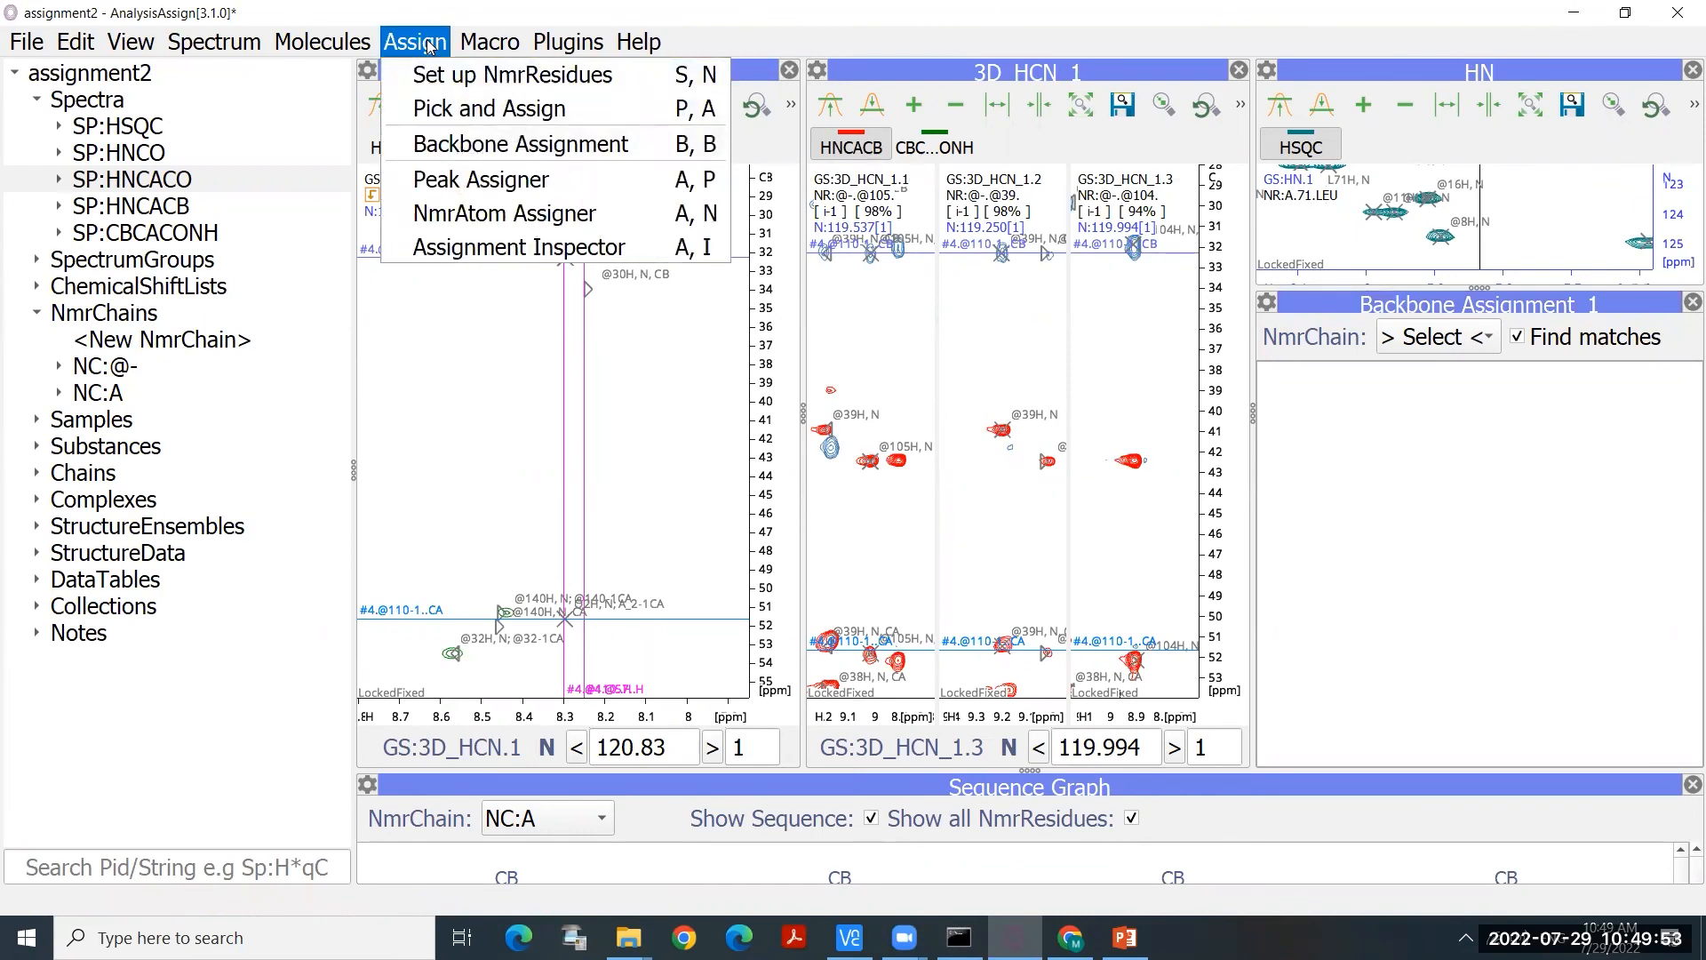
{"action": "left_click", "coordinate": [495, 249]}
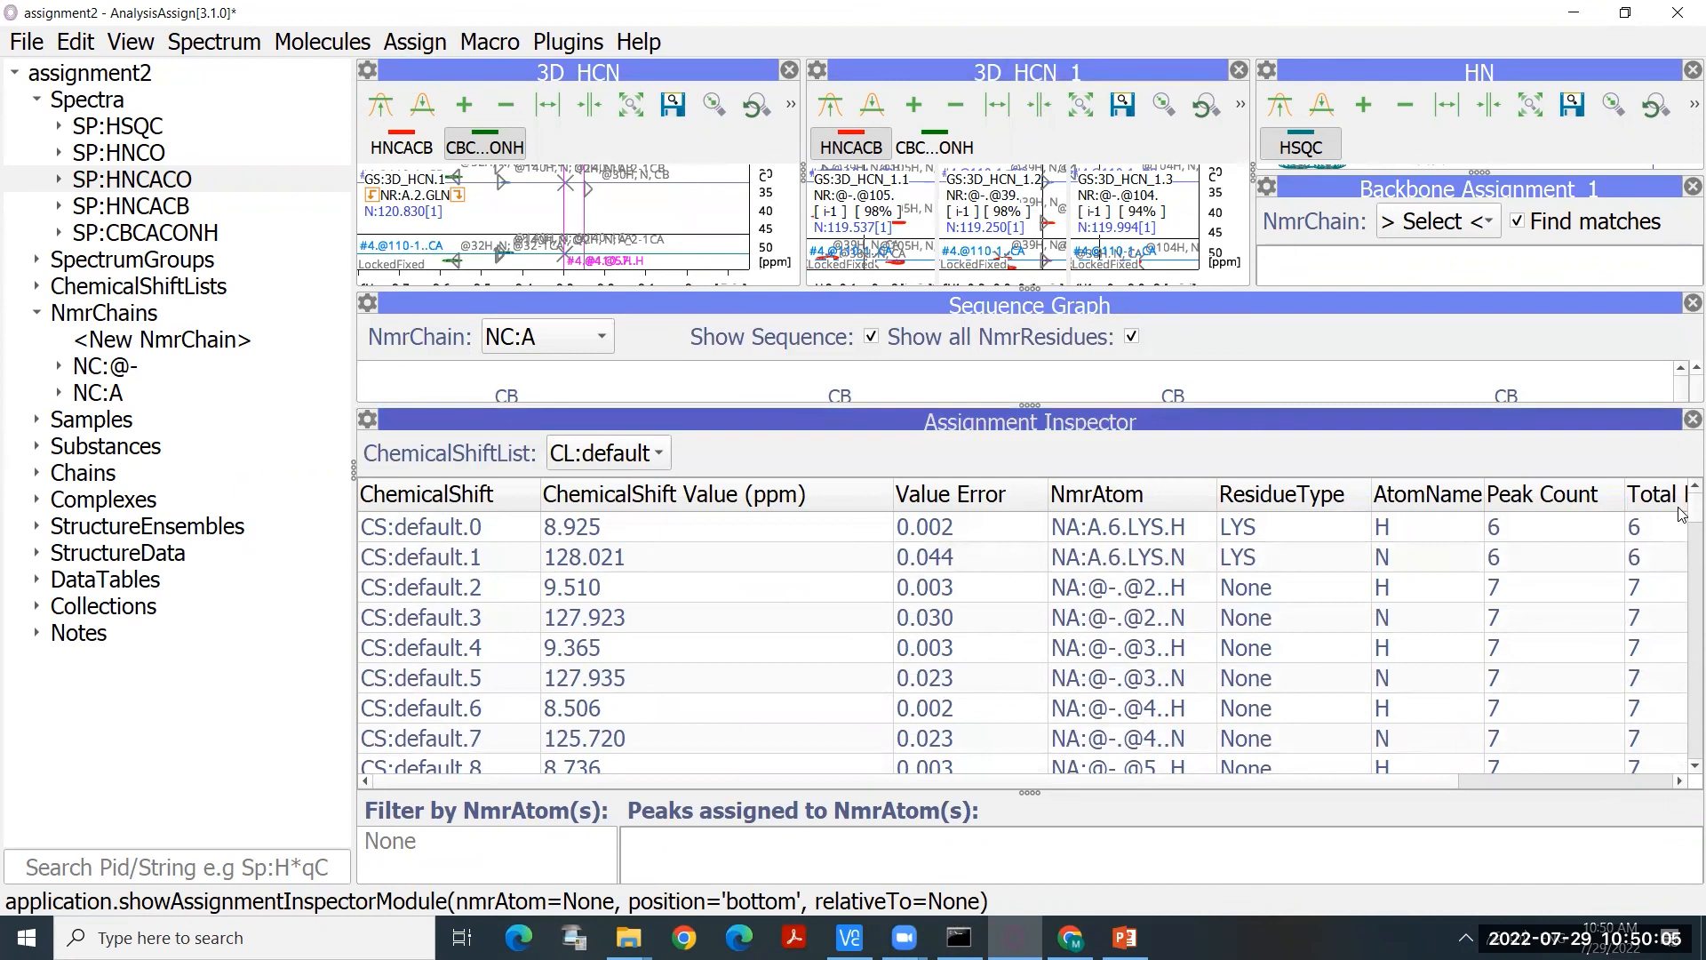
{"action": "scroll", "coordinate": [1683, 513], "scroll_direction": "down", "scroll_amount": 1}
{"action": "scroll", "coordinate": [1298, 556], "scroll_direction": "up", "scroll_amount": 1}
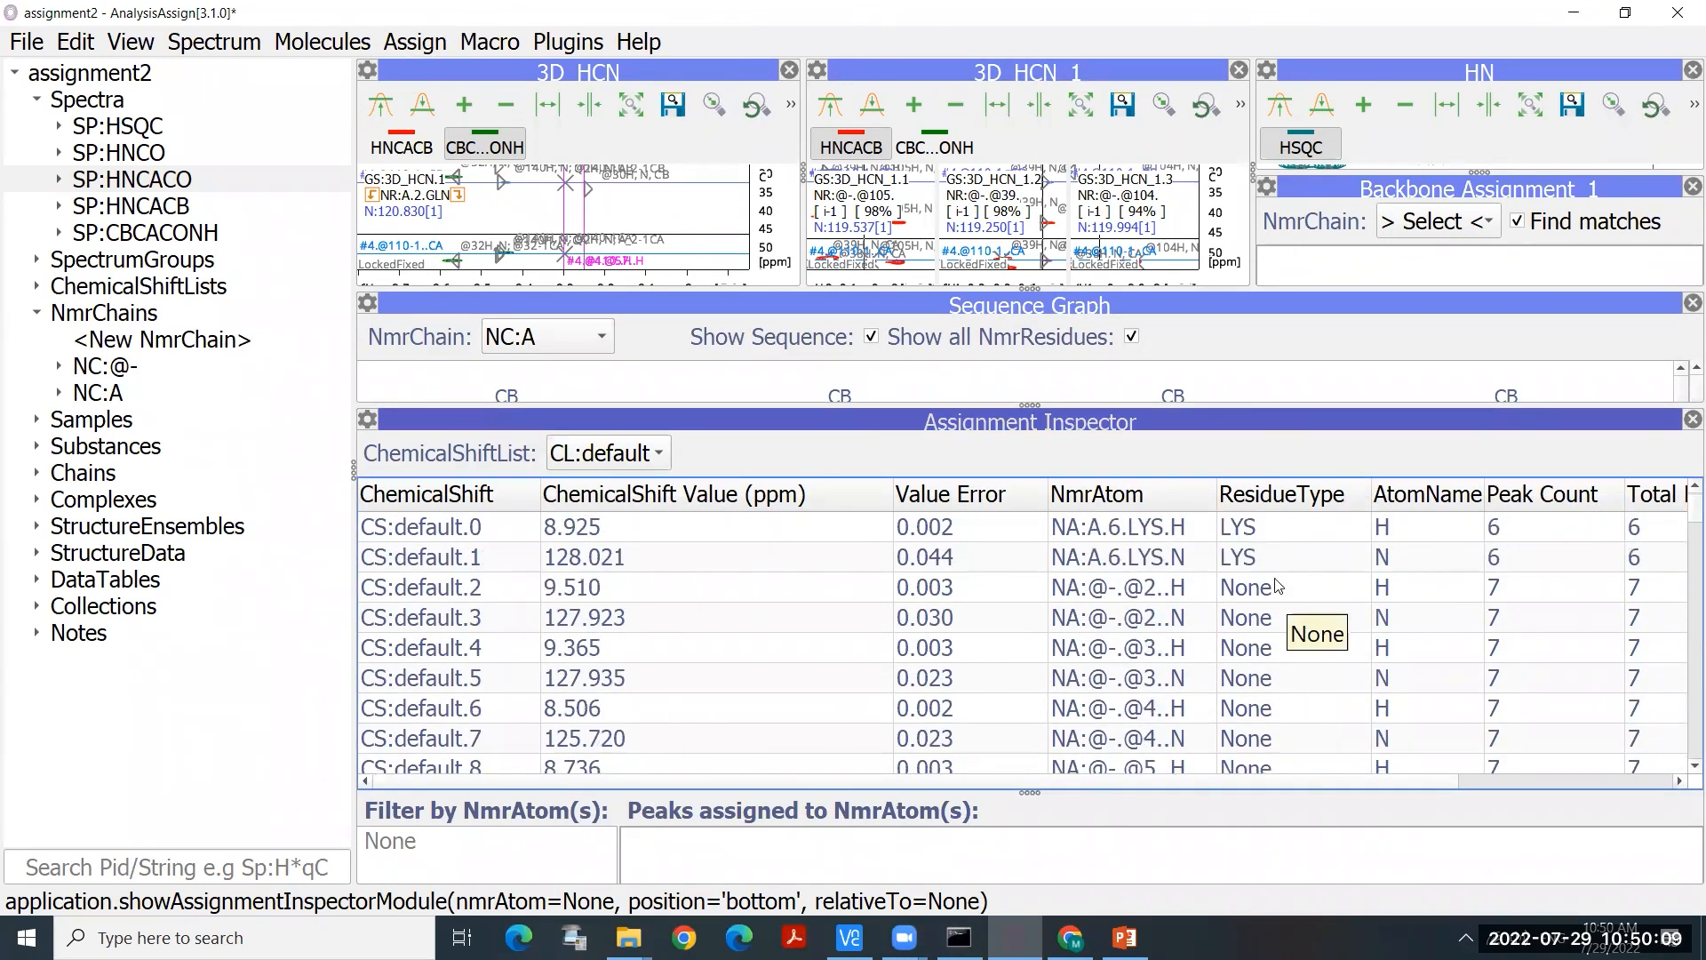
{"action": "left_click", "coordinate": [1248, 529]}
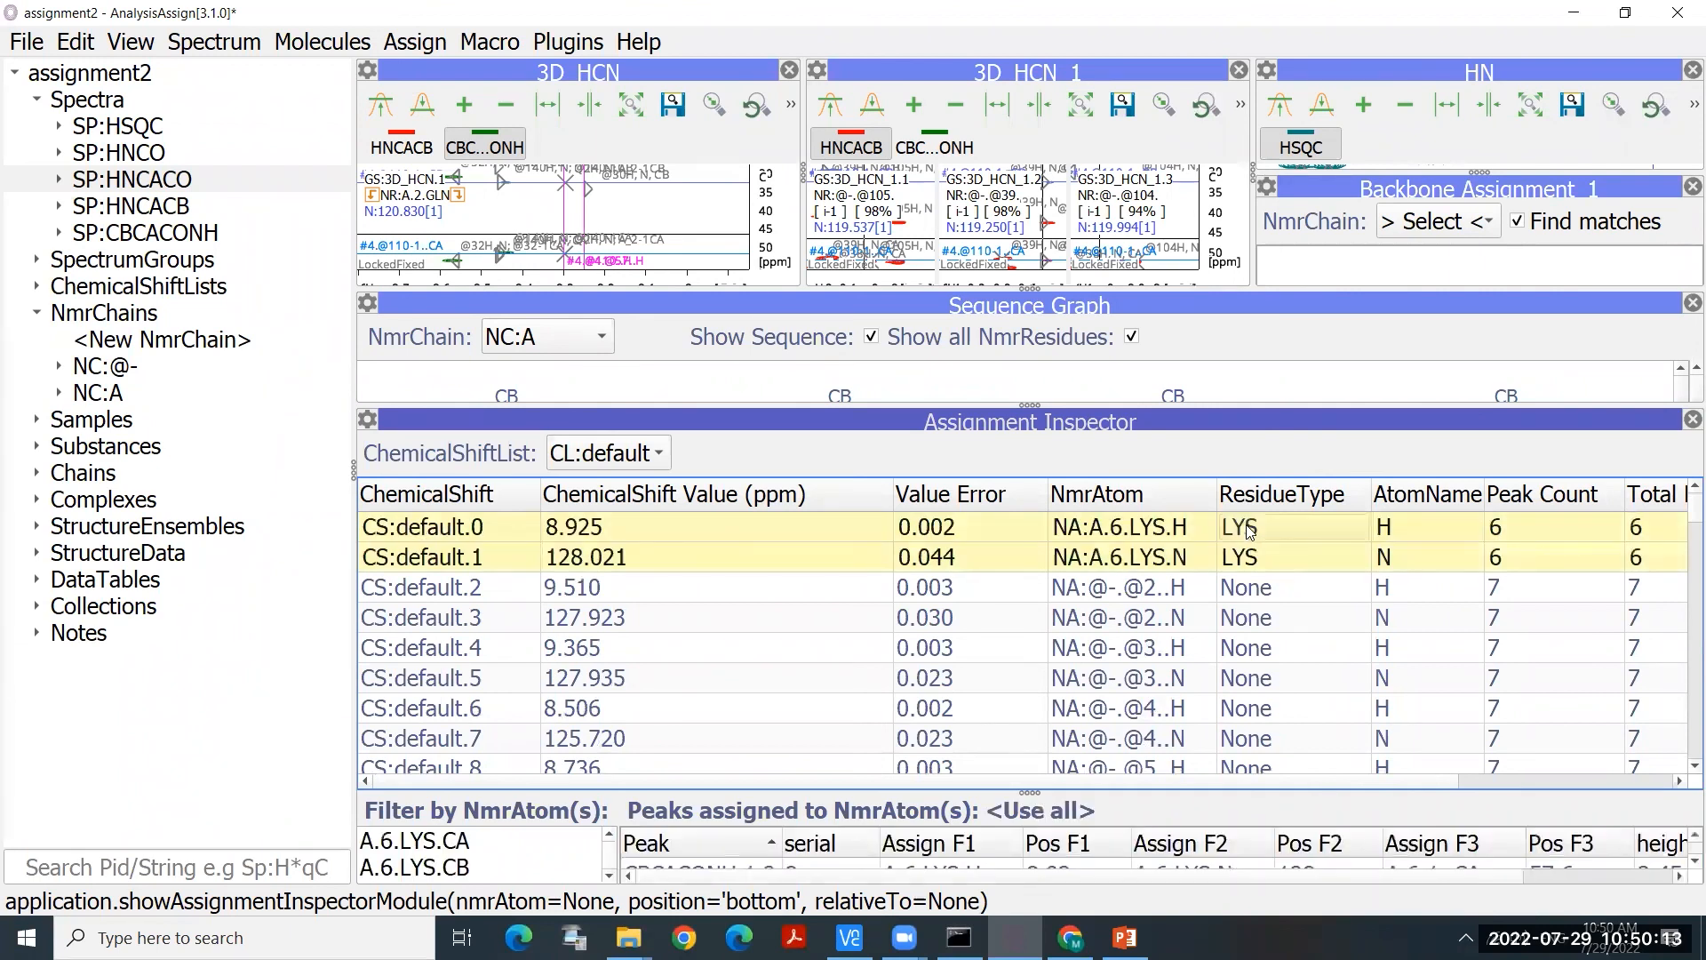
{"action": "right_click", "coordinate": [1250, 530]}
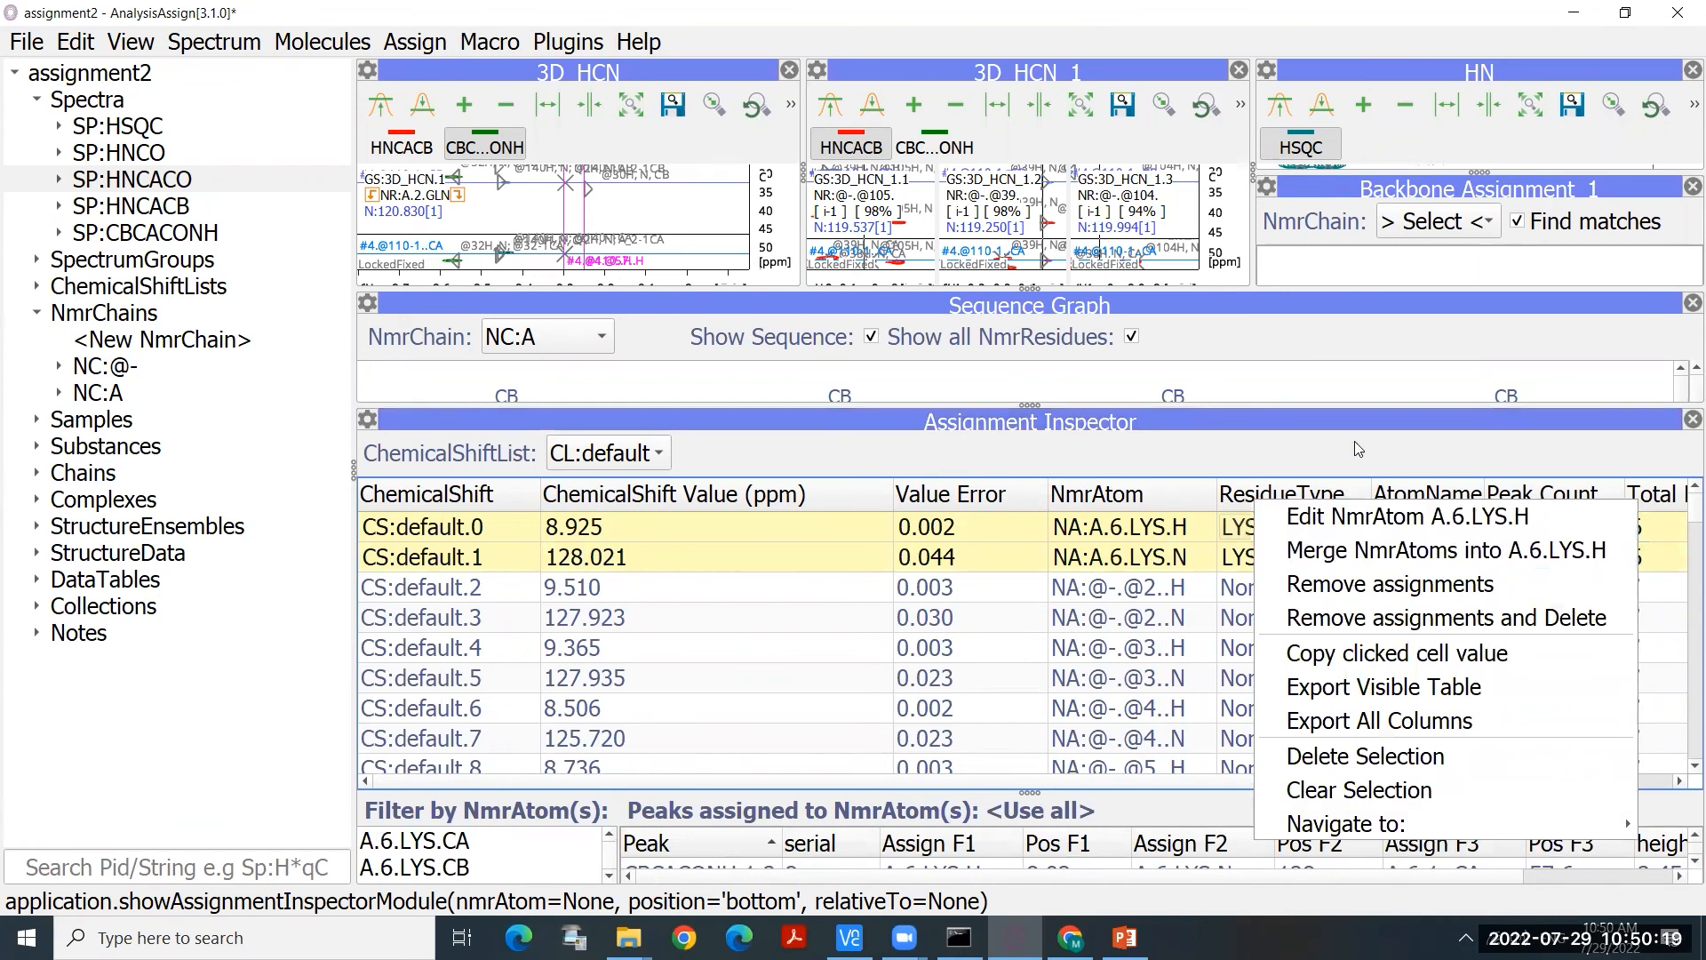
{"action": "left_click", "coordinate": [1294, 400]}
Step: Shrink the Assignment Inspector and Sequence Graph to give the spectrum displays more height
{"action": "left_click_drag", "start_coordinate": [1296, 406], "coordinate": [1286, 808]}
{"action": "left_click_drag", "start_coordinate": [1113, 287], "coordinate": [1133, 730]}
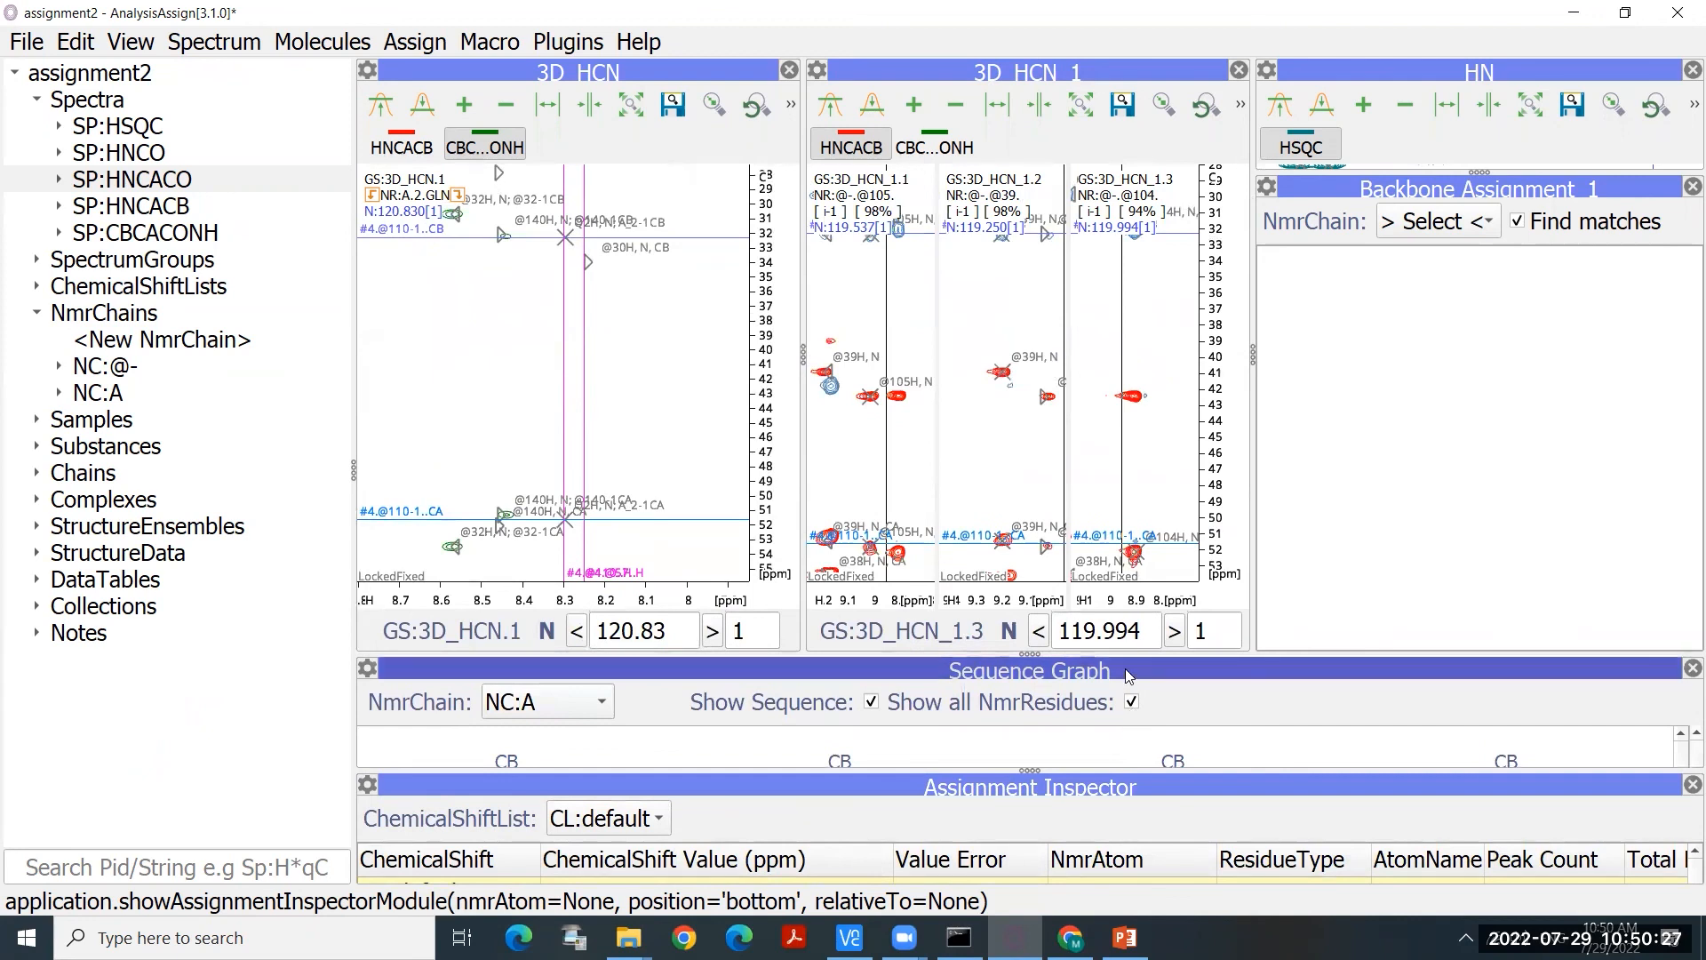